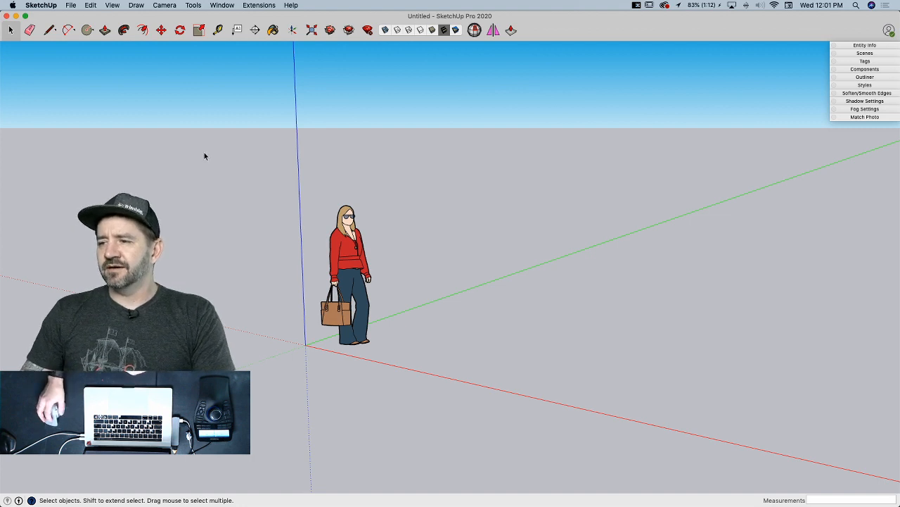
- Switch to Chrome and look through the machine part drawings in the forum topic "Model Along Live! More Machine Parts!"
{"action": "mouse_move", "coordinate": [2, 140]}
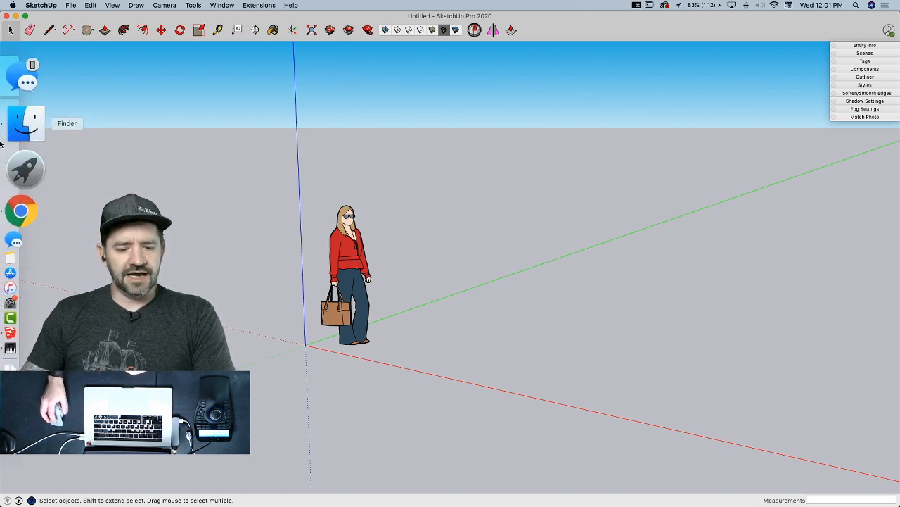
{"action": "right_click", "coordinate": [10, 164]}
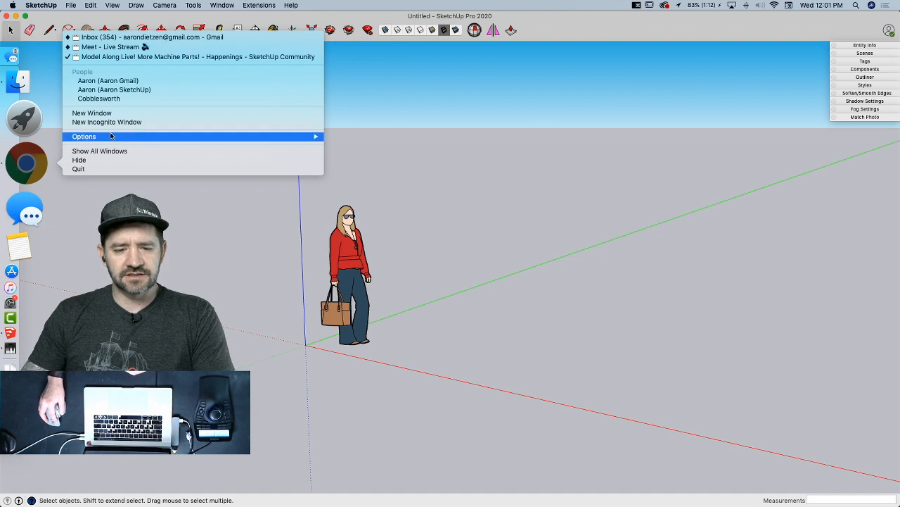
{"action": "left_click", "coordinate": [232, 56]}
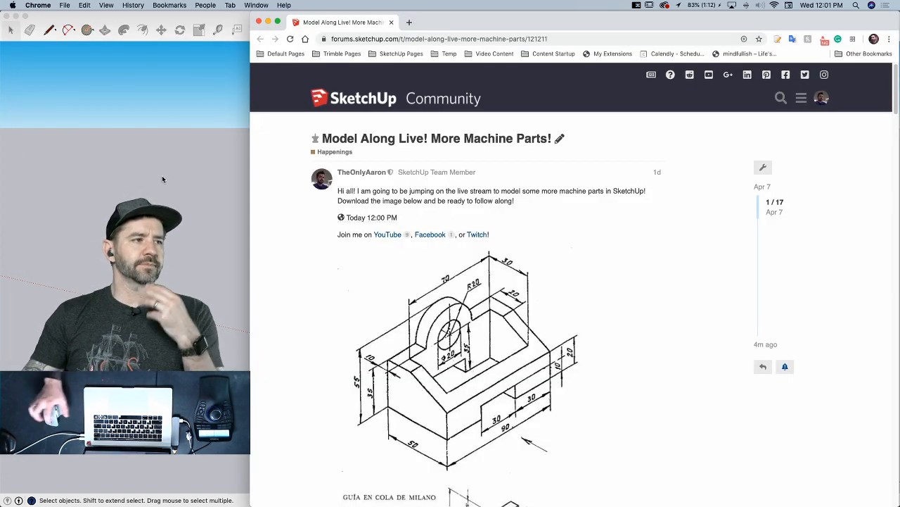
{"action": "scroll", "coordinate": [690, 318], "scroll_direction": "down", "scroll_amount": 1}
{"action": "scroll", "coordinate": [690, 319], "scroll_direction": "down", "scroll_amount": 5}
{"action": "scroll", "coordinate": [688, 319], "scroll_direction": "up", "scroll_amount": 1}
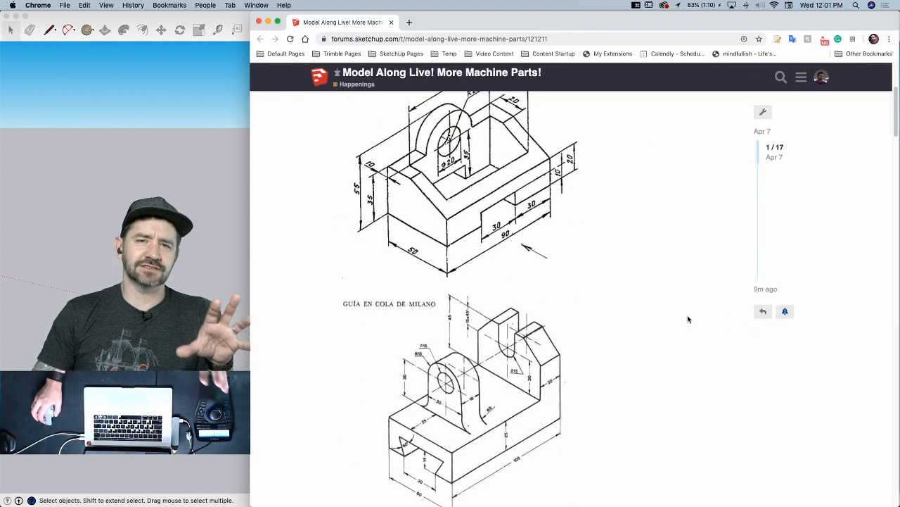
{"action": "scroll", "coordinate": [688, 319], "scroll_direction": "down", "scroll_amount": 6}
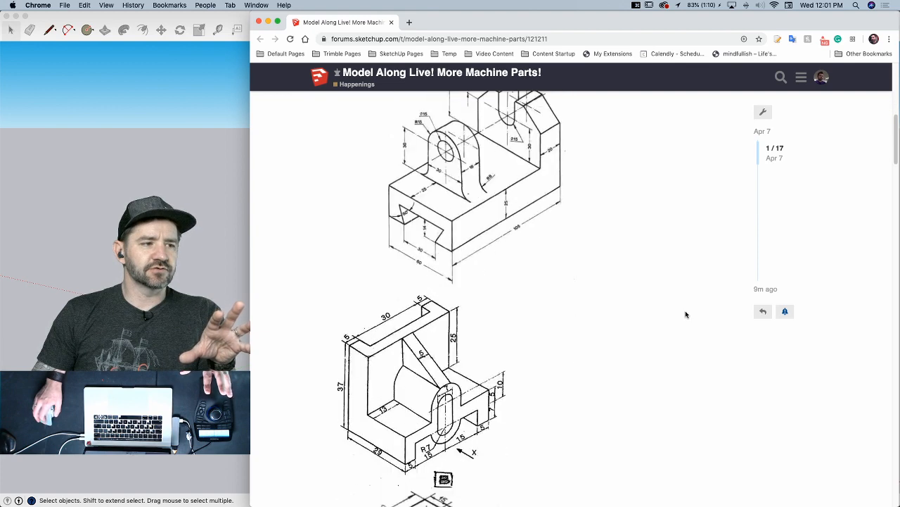
{"action": "scroll", "coordinate": [686, 311], "scroll_direction": "down", "scroll_amount": 6}
{"action": "scroll", "coordinate": [686, 311], "scroll_direction": "down", "scroll_amount": 5}
{"action": "scroll", "coordinate": [686, 316], "scroll_direction": "down", "scroll_amount": 2}
{"action": "scroll", "coordinate": [686, 316], "scroll_direction": "down", "scroll_amount": 3}
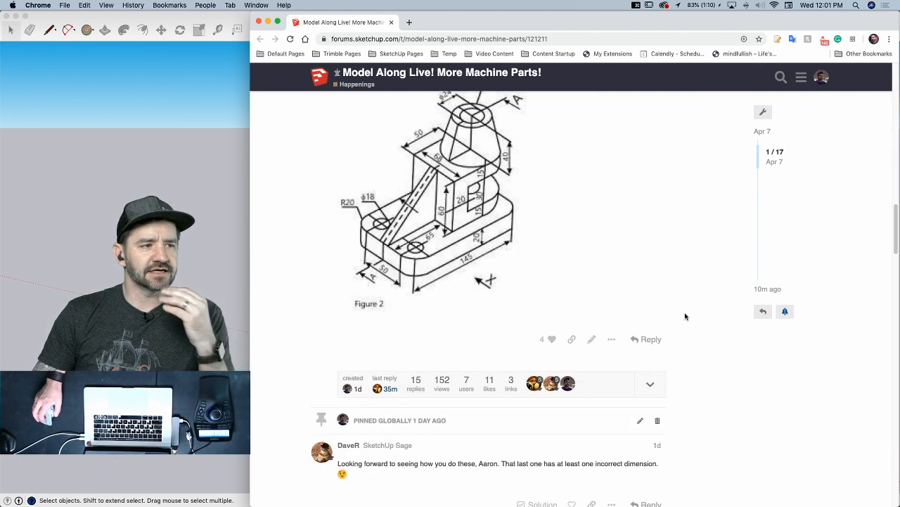
{"action": "scroll", "coordinate": [684, 314], "scroll_direction": "up", "scroll_amount": 4}
{"action": "scroll", "coordinate": [684, 314], "scroll_direction": "up", "scroll_amount": 3}
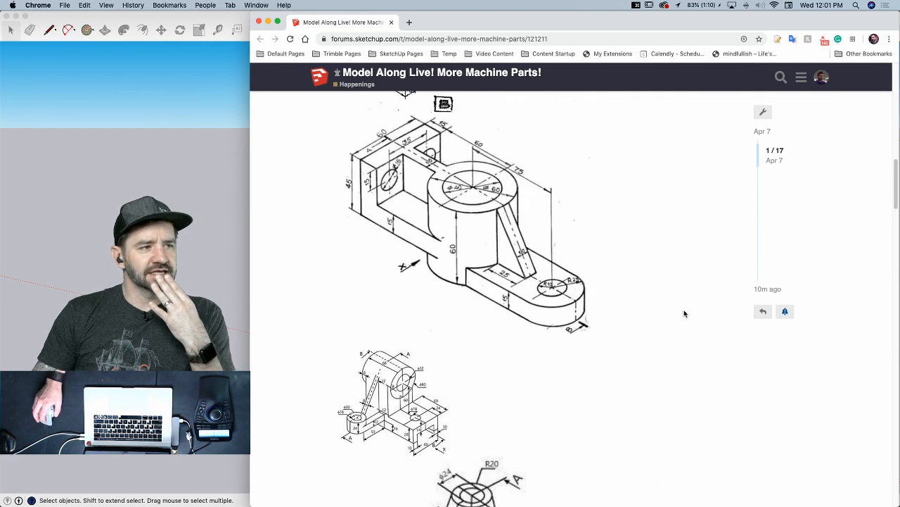
{"action": "scroll", "coordinate": [683, 311], "scroll_direction": "up", "scroll_amount": 6}
{"action": "scroll", "coordinate": [684, 309], "scroll_direction": "up", "scroll_amount": 10}
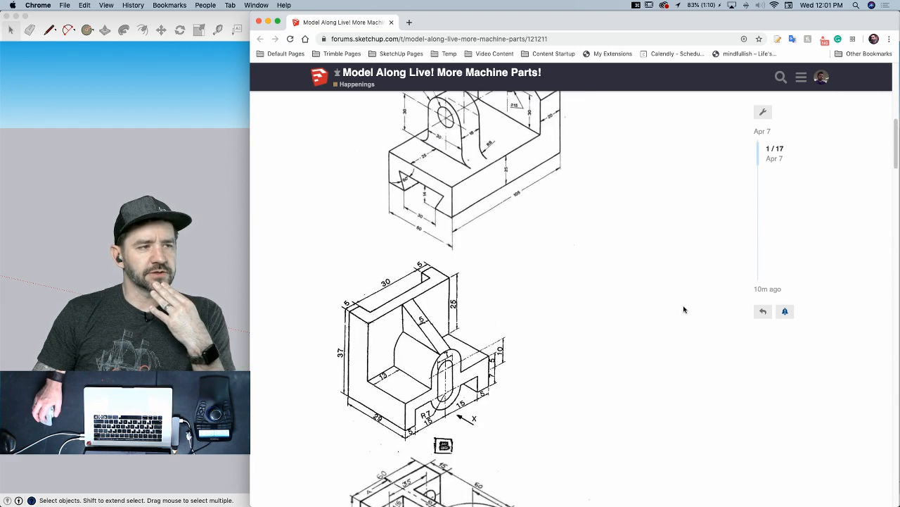
{"action": "scroll", "coordinate": [683, 310], "scroll_direction": "up", "scroll_amount": 1}
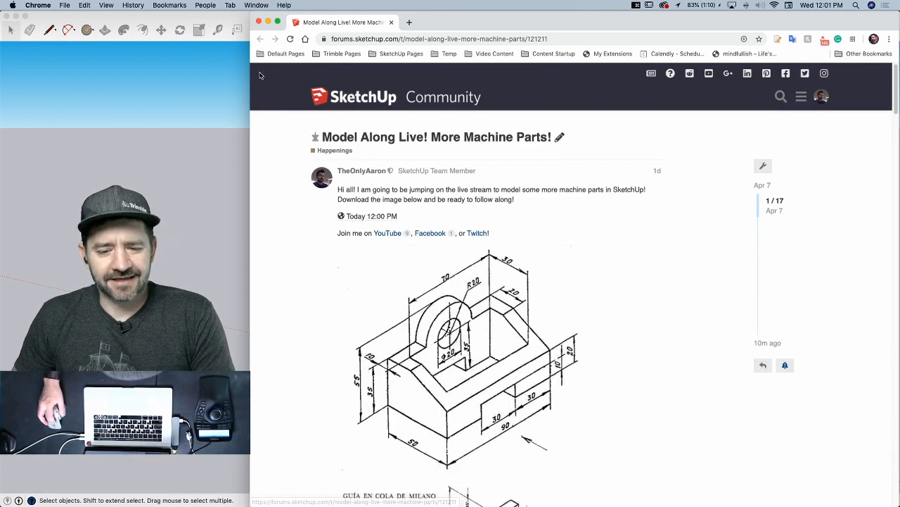
{"action": "left_click", "coordinate": [228, 19]}
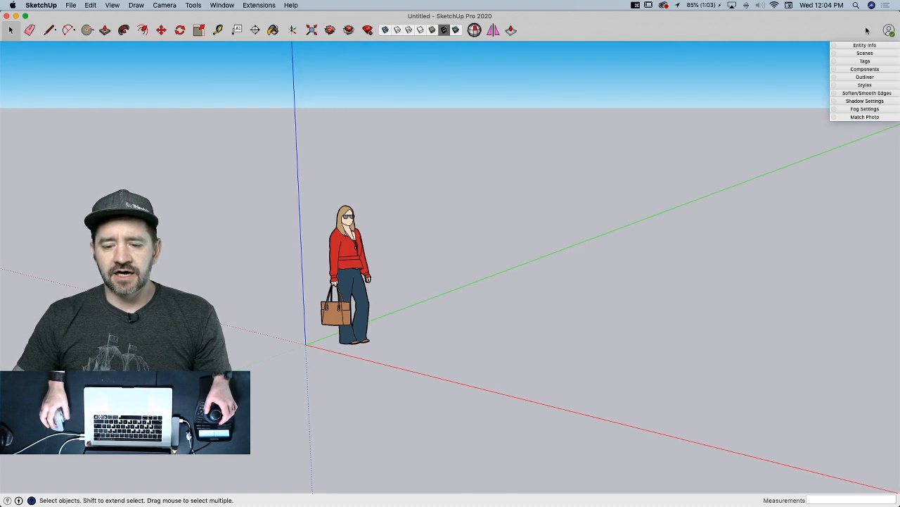
- Add the image PartA.jpg from the Desktop folder as a new watermark in the current style
{"action": "left_click", "coordinate": [865, 85]}
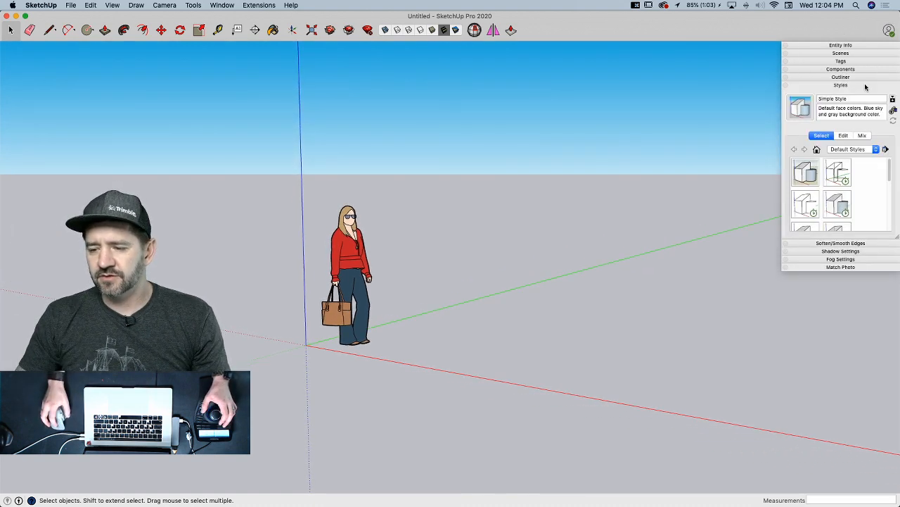
{"action": "left_click", "coordinate": [844, 135]}
{"action": "left_click", "coordinate": [837, 153]}
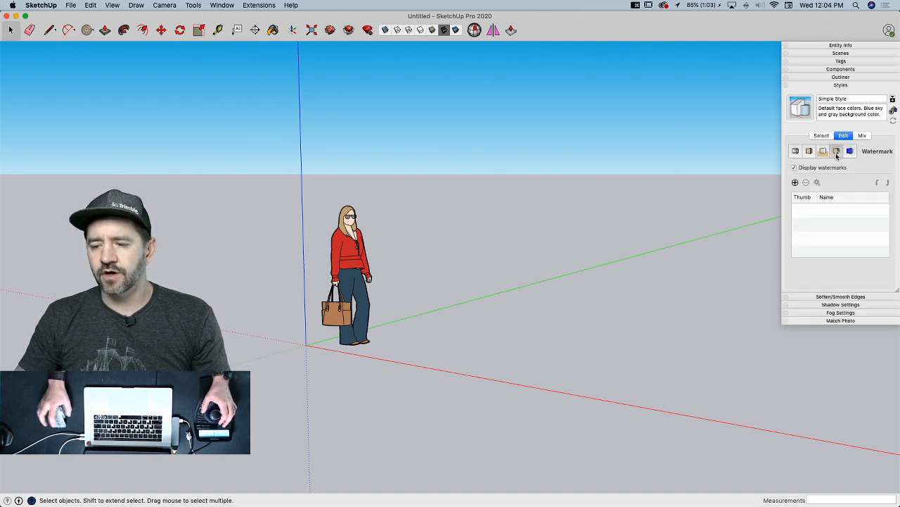
{"action": "left_click", "coordinate": [795, 183]}
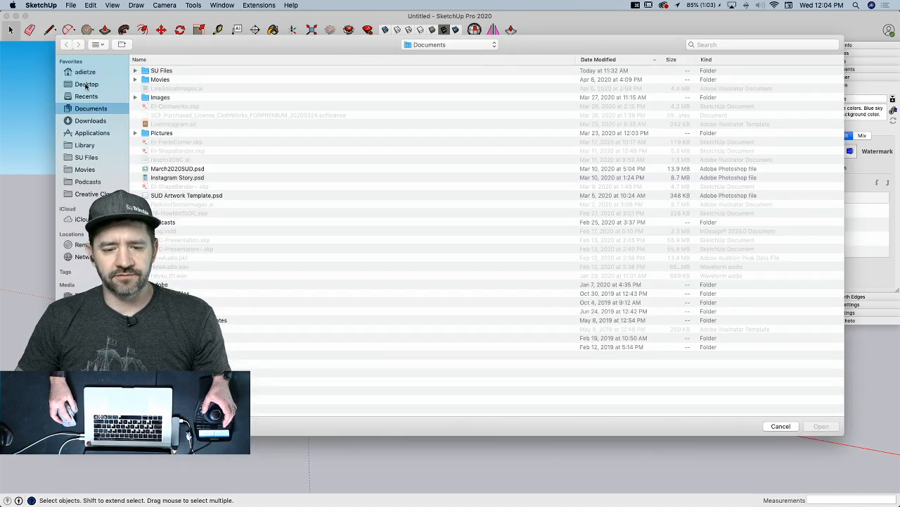
{"action": "left_click", "coordinate": [86, 84]}
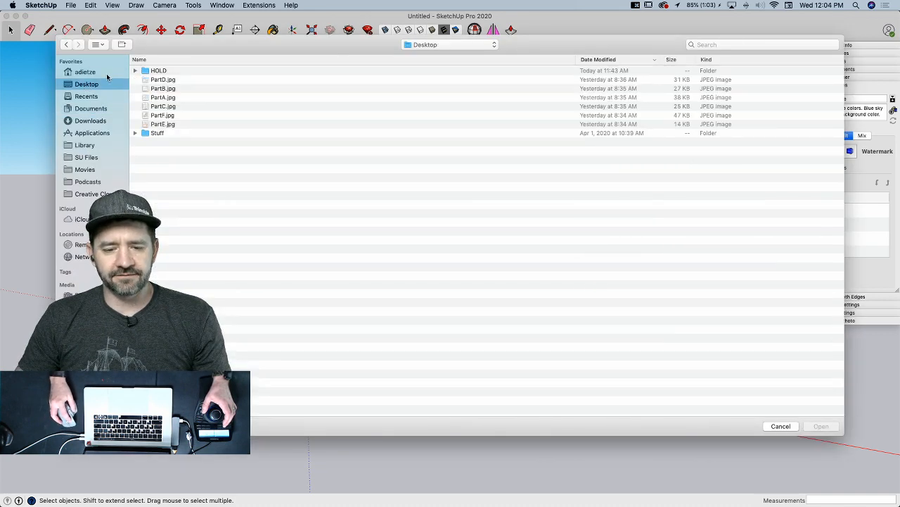
{"action": "left_click", "coordinate": [167, 97]}
{"action": "left_click", "coordinate": [829, 427]}
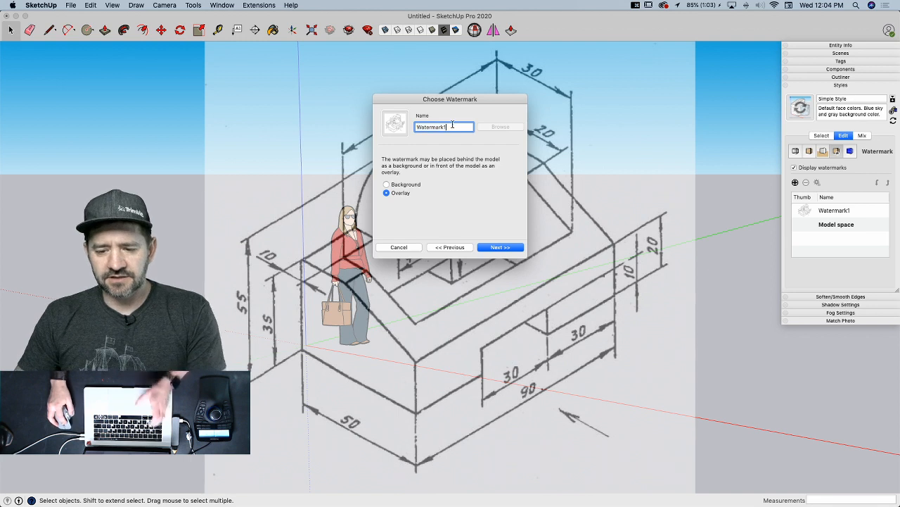
- Name the watermark PartA and place it behind the model as a background, without a mask
{"action": "type", "text": "PartA"}
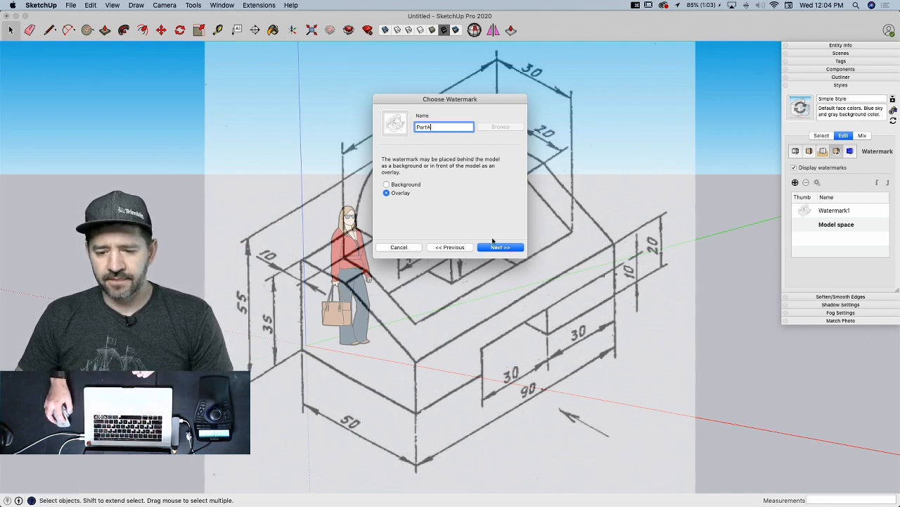
{"action": "left_click", "coordinate": [405, 186]}
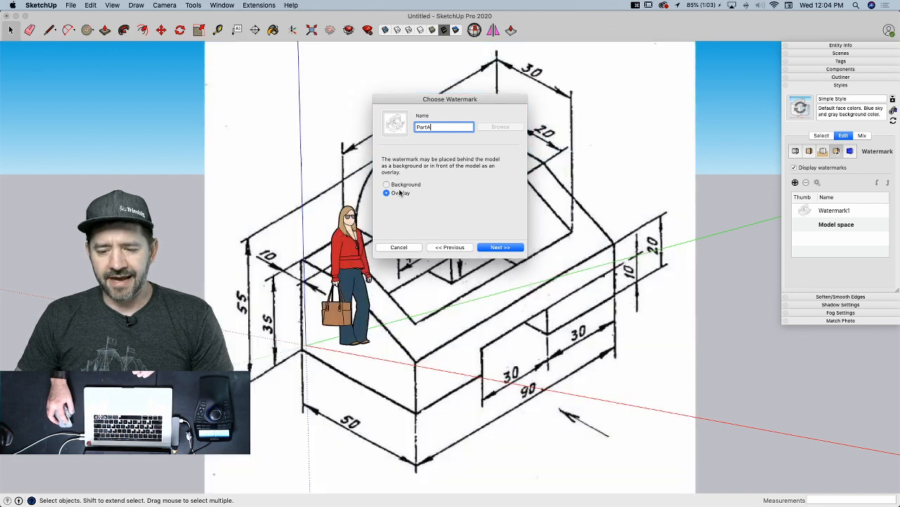
{"action": "left_click", "coordinate": [489, 248]}
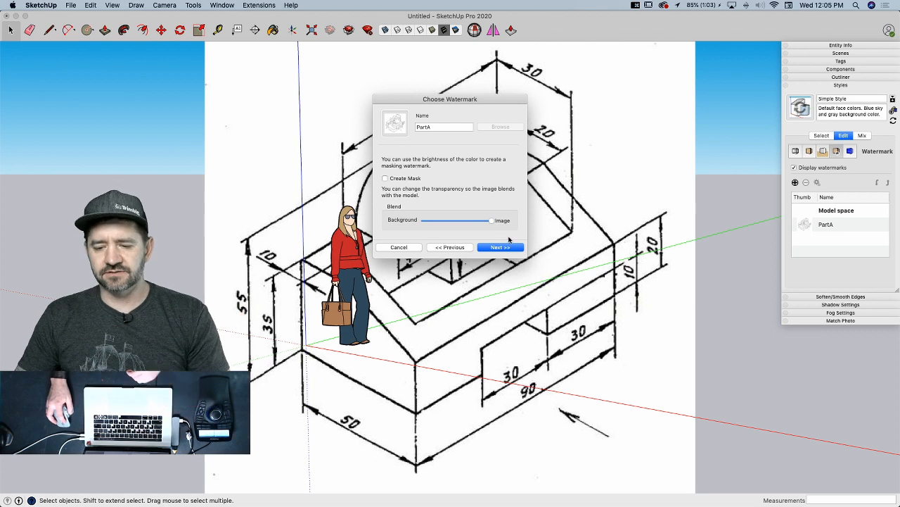
{"action": "left_click", "coordinate": [500, 248]}
- Position the PartA watermark in the window's upper-left corner and scale it down to roughly a fifth of the window's width
{"action": "left_click", "coordinate": [387, 191]}
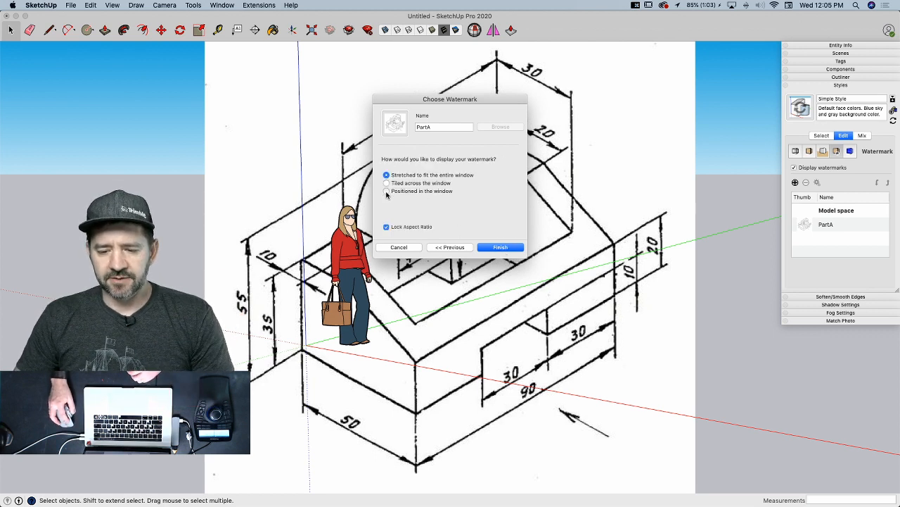
{"action": "left_click", "coordinate": [483, 205]}
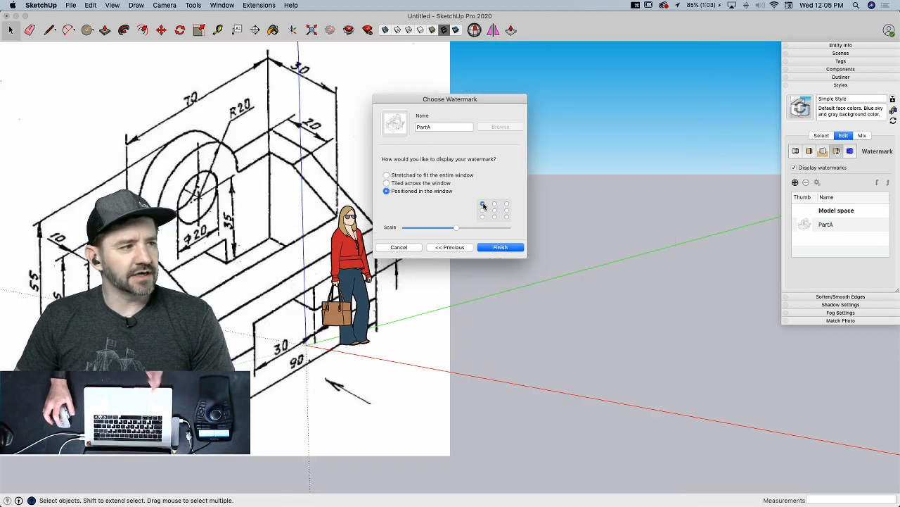
{"action": "mouse_move", "coordinate": [456, 228]}
{"action": "left_mouse_down"}
{"action": "mouse_move", "coordinate": [408, 232]}
{"action": "mouse_move", "coordinate": [425, 238]}
{"action": "left_mouse_up"}
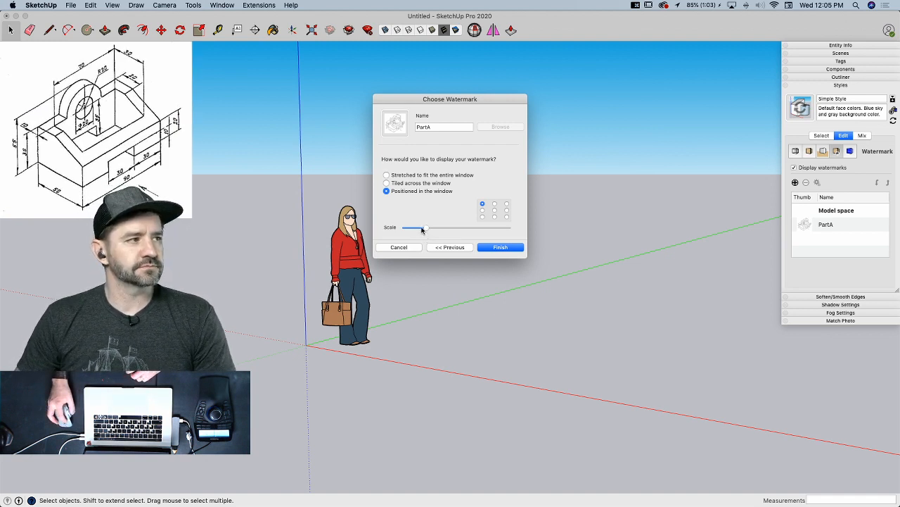
{"action": "left_click", "coordinate": [500, 247]}
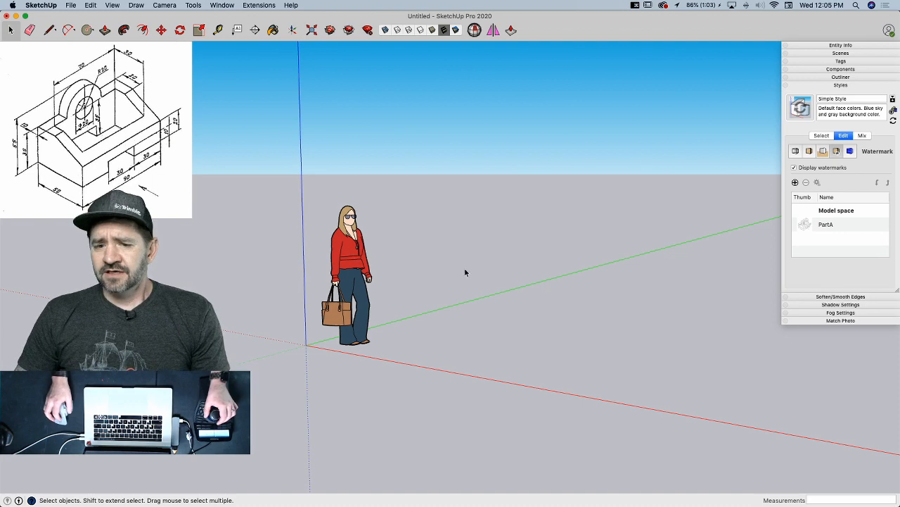
{"action": "scroll", "coordinate": [288, 153], "scroll_direction": "up", "scroll_amount": 4}
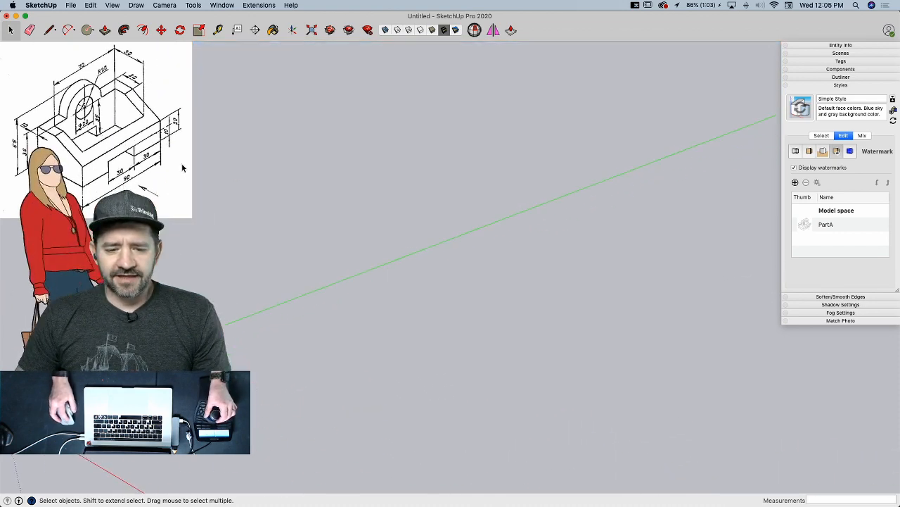
{"action": "scroll", "coordinate": [451, 267], "scroll_direction": "down", "scroll_amount": 4}
{"action": "scroll", "coordinate": [450, 267], "scroll_direction": "up", "scroll_amount": 2}
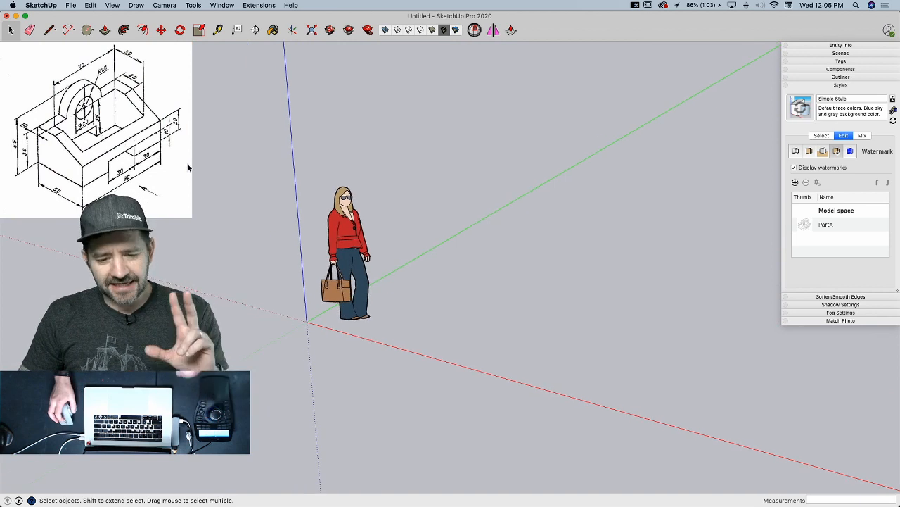
- Set the model's measurement units to decimal format, with length in meters and a display precision of 0.0 m
{"action": "left_click", "coordinate": [224, 5]}
{"action": "left_click", "coordinate": [231, 81]}
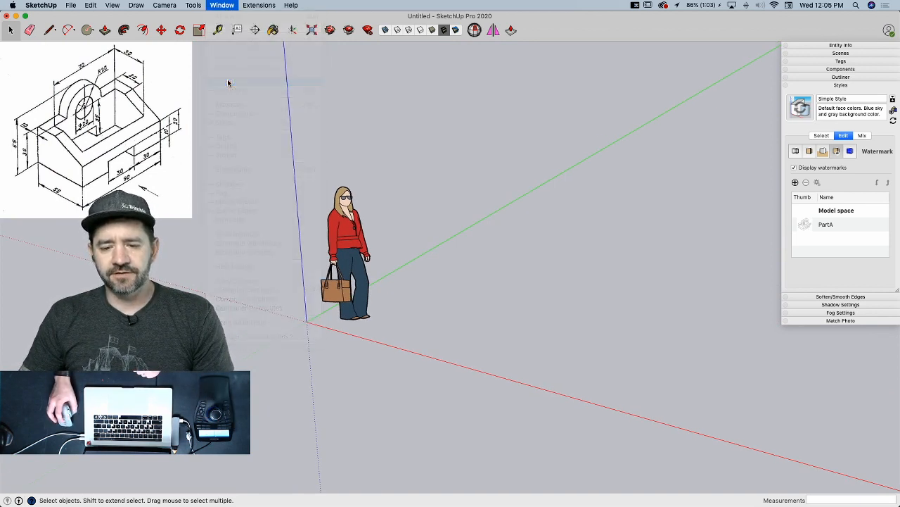
{"action": "left_click_drag", "start_coordinate": [139, 49], "coordinate": [560, 96]}
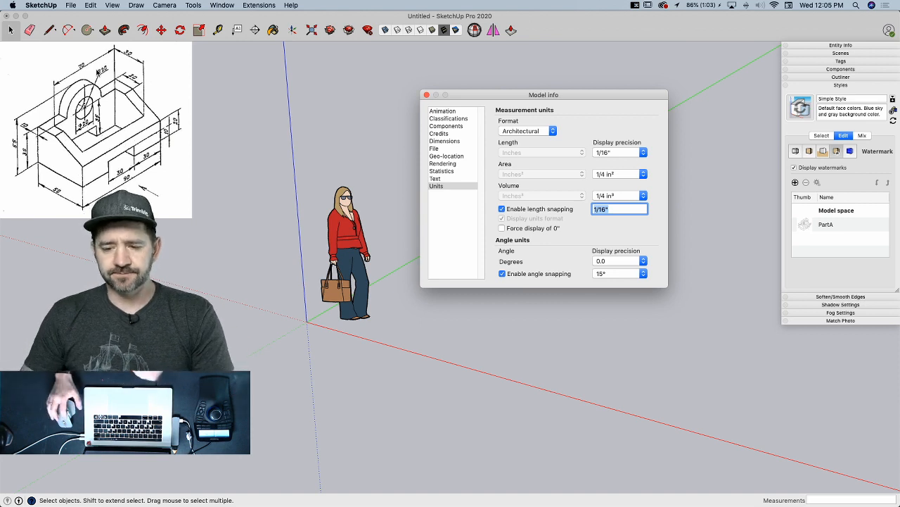
{"action": "left_click", "coordinate": [525, 131]}
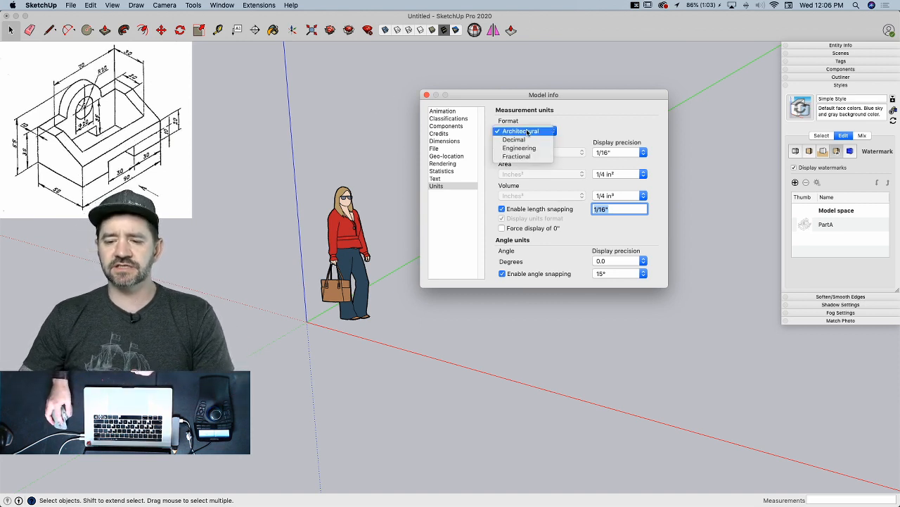
{"action": "left_click", "coordinate": [525, 140]}
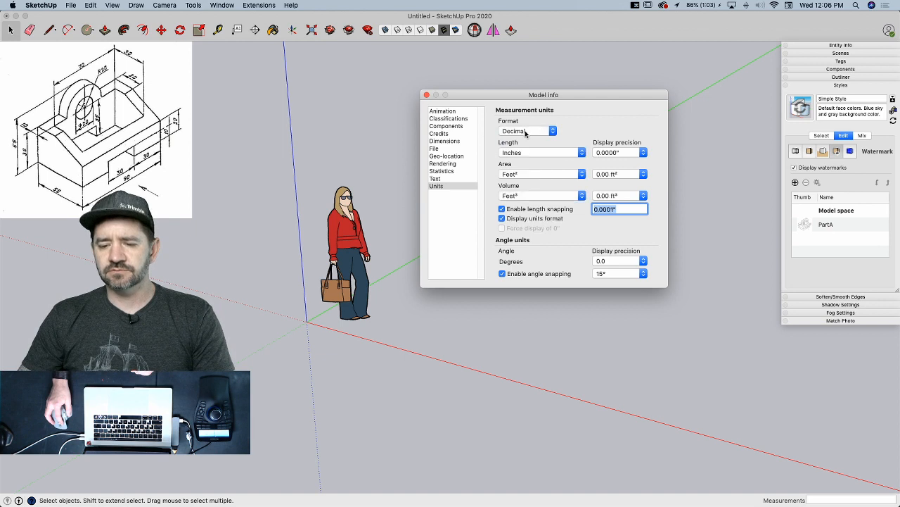
{"action": "left_click", "coordinate": [524, 153]}
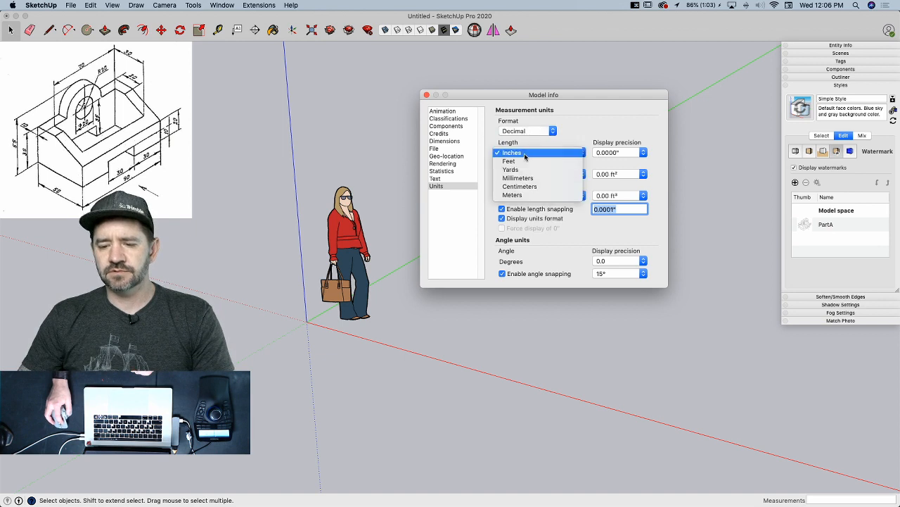
{"action": "left_click", "coordinate": [524, 197]}
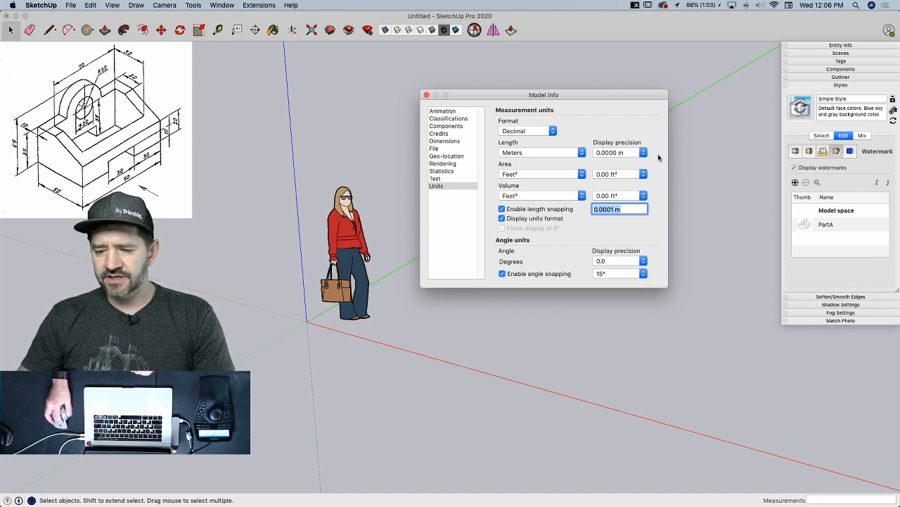
{"action": "left_click", "coordinate": [637, 153]}
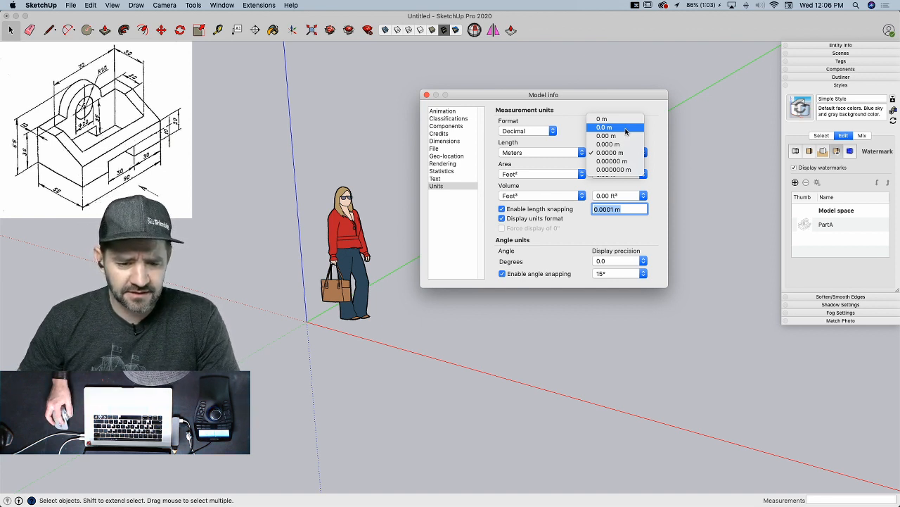
{"action": "left_click", "coordinate": [624, 129]}
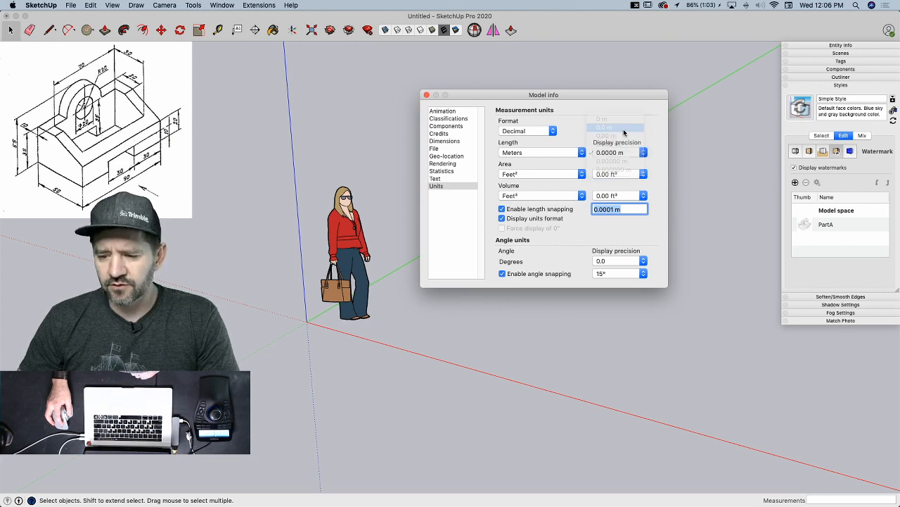
{"action": "left_click", "coordinate": [427, 96]}
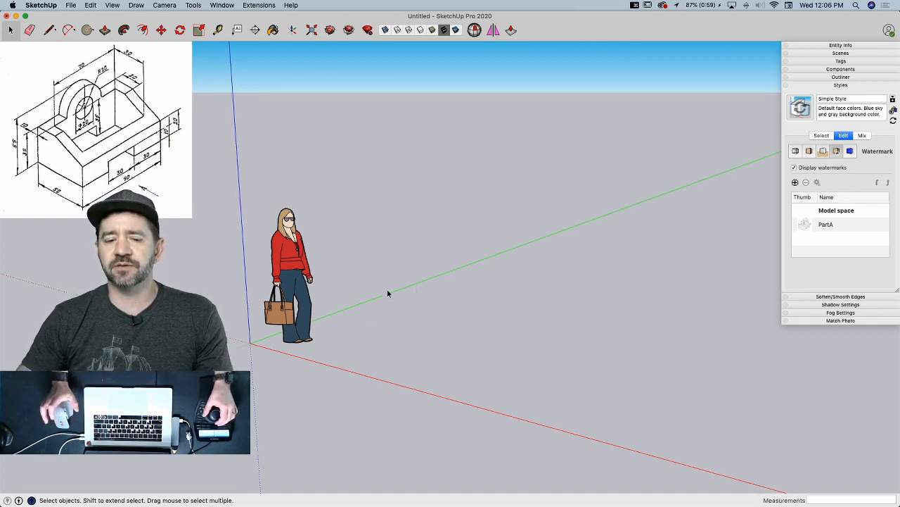
{"action": "middle_click_drag", "start_coordinate": [388, 290], "coordinate": [405, 316]}
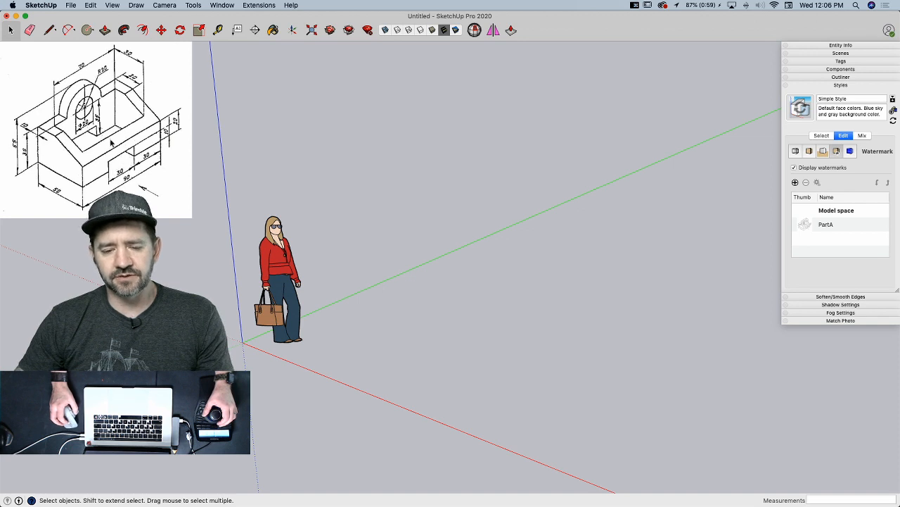
{"action": "scroll", "coordinate": [280, 198], "scroll_direction": "down", "scroll_amount": 2}
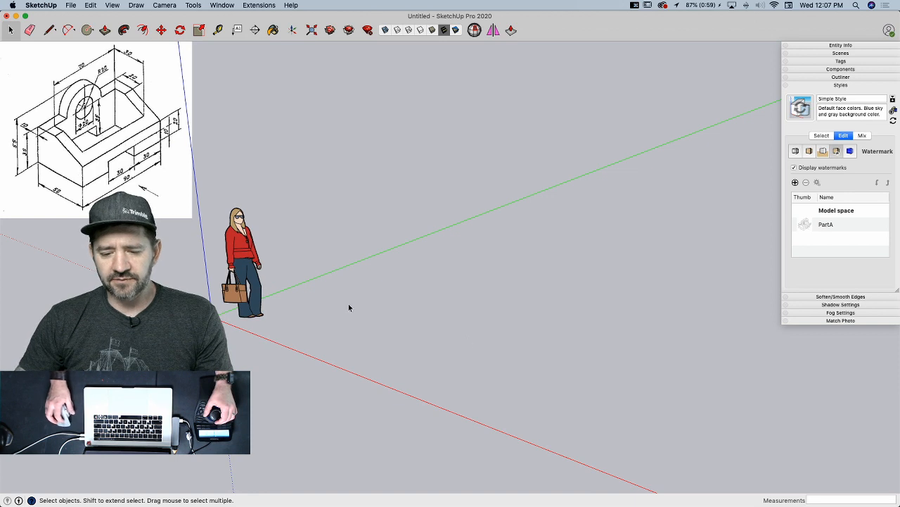
- Draw a 50 by 90 m rectangle on the ground near the origin
{"action": "key", "text": "r"}
{"action": "left_click", "coordinate": [301, 311]}
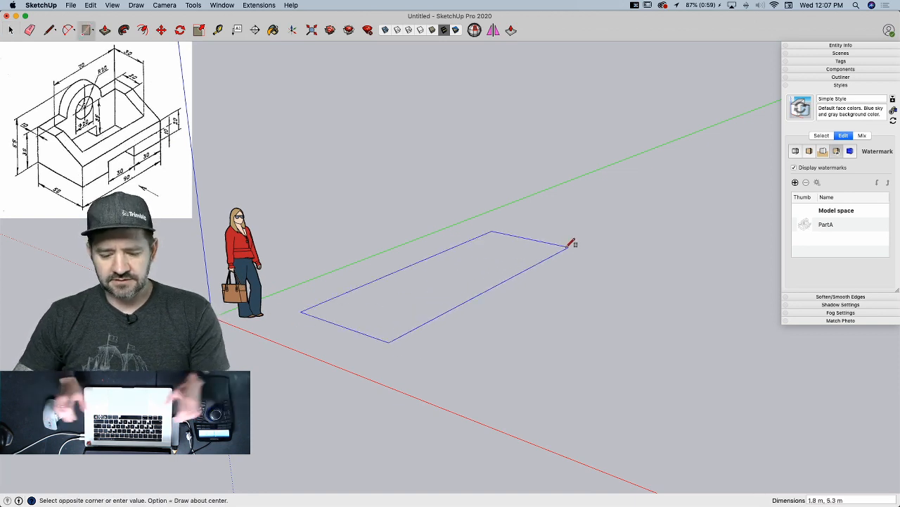
{"action": "type", "text": "50,"}
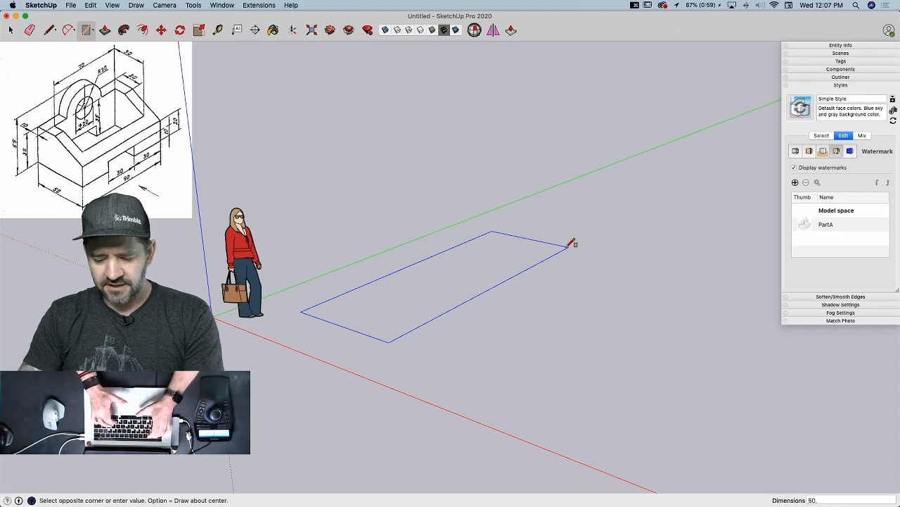
{"action": "type", "text": "90"}
{"action": "key", "text": "Return"}
- Erase the scale figure standing near the origin
{"action": "middle_click_drag", "start_coordinate": [571, 243], "coordinate": [197, 240]}
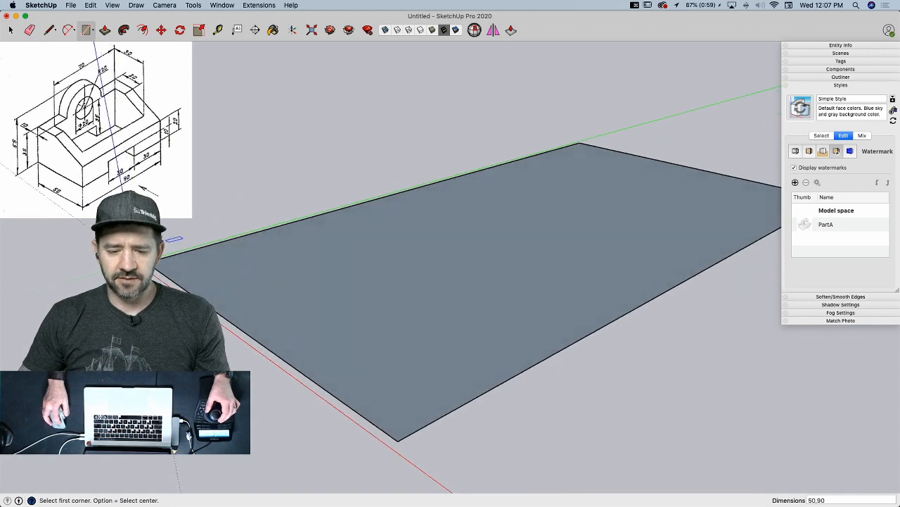
{"action": "key", "text": "e"}
{"action": "scroll", "coordinate": [380, 286], "scroll_direction": "down", "scroll_amount": 3}
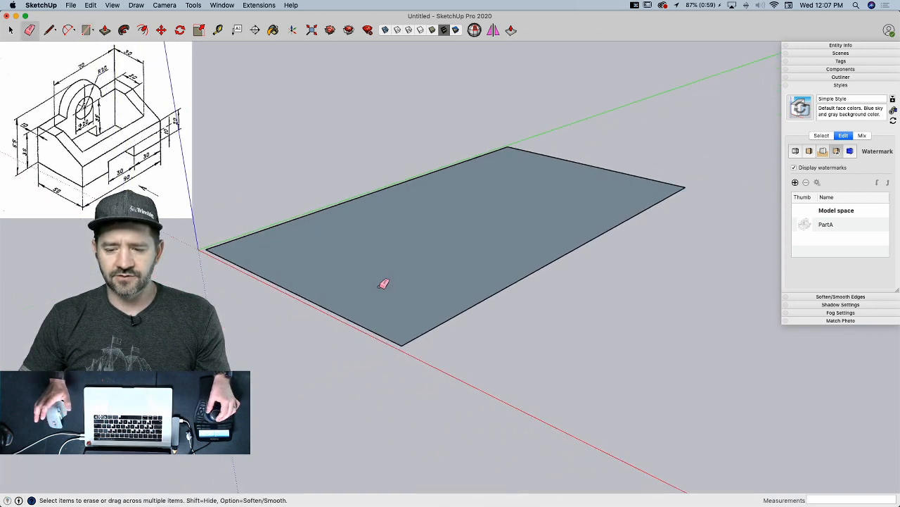
- Offset the rectangle's outline 10 m inward and delete the inner face to leave an open frame
{"action": "scroll", "coordinate": [380, 286], "scroll_direction": "up", "scroll_amount": 2}
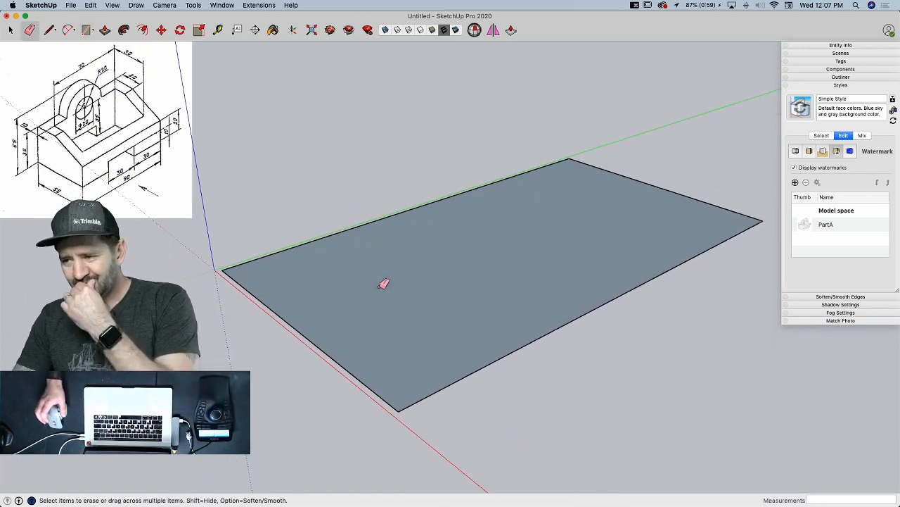
{"action": "mouse_move", "coordinate": [408, 268]}
{"action": "middle_mouse_down"}
{"action": "mouse_move", "coordinate": [369, 283]}
{"action": "mouse_move", "coordinate": [362, 310]}
{"action": "middle_mouse_up"}
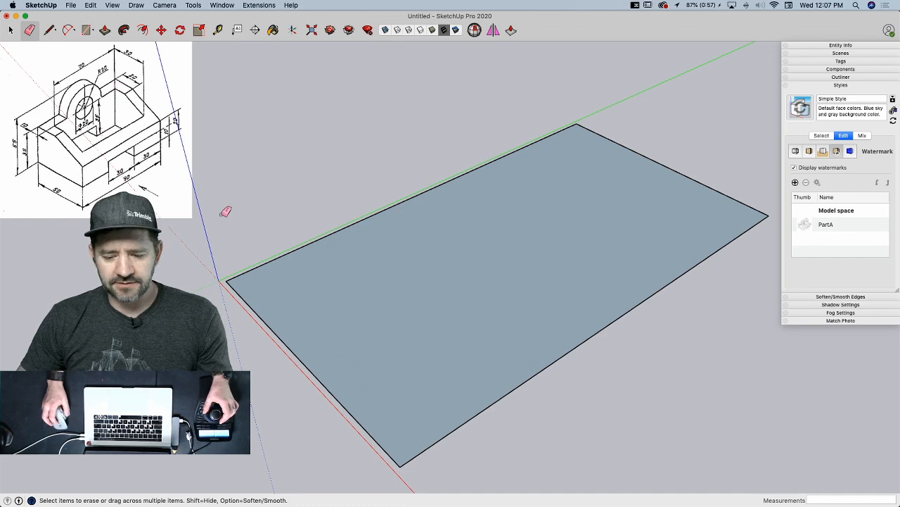
{"action": "key", "text": "f"}
{"action": "left_click", "coordinate": [318, 246]}
{"action": "type", "text": "10"}
{"action": "key", "text": "Return"}
{"action": "key", "text": "space"}
{"action": "left_click", "coordinate": [432, 330]}
{"action": "key", "text": "BackSpace"}
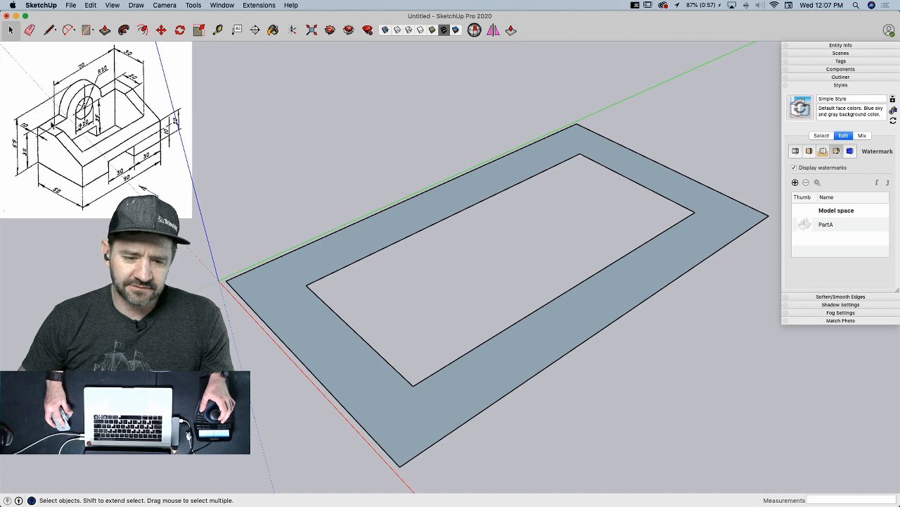
- Push/Pull the frame-shaped face up 35 m to form the box walls
{"action": "key", "text": "p"}
{"action": "left_click", "coordinate": [268, 312]}
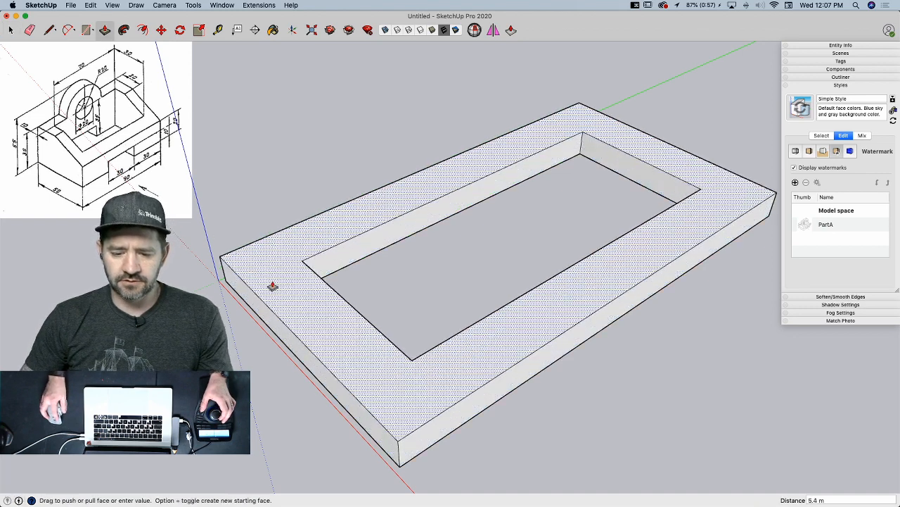
{"action": "left_click", "coordinate": [272, 281]}
{"action": "type", "text": "35"}
{"action": "key", "text": "Return"}
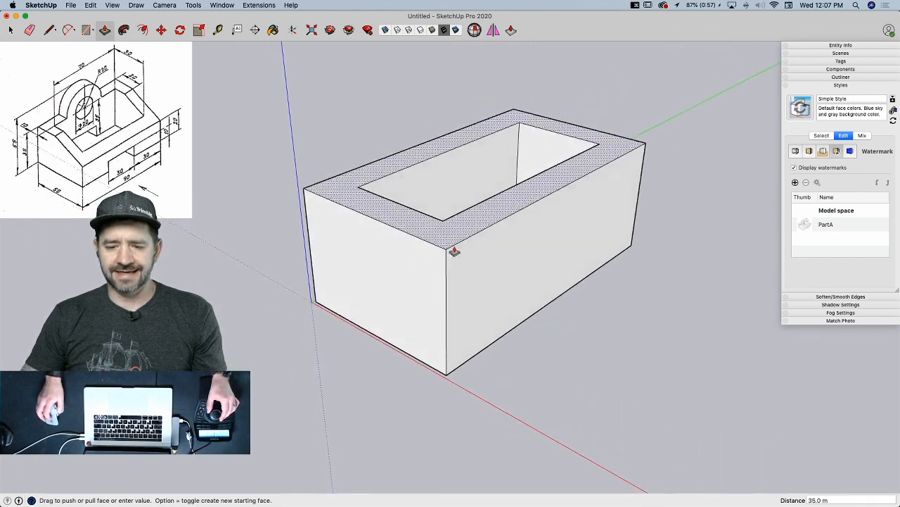
- Draw a 20 m line along the near end wall's top outer edge, starting at the corner above the origin
{"action": "key", "text": "l"}
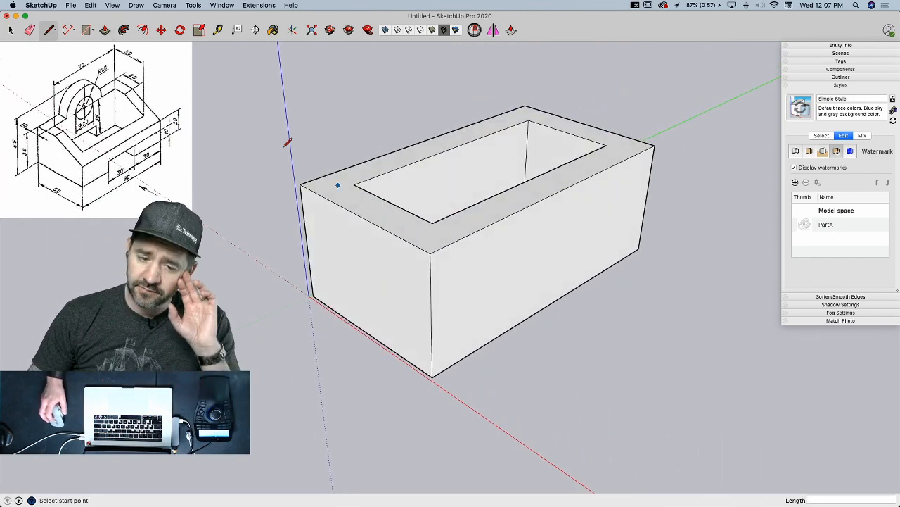
{"action": "key", "text": "space"}
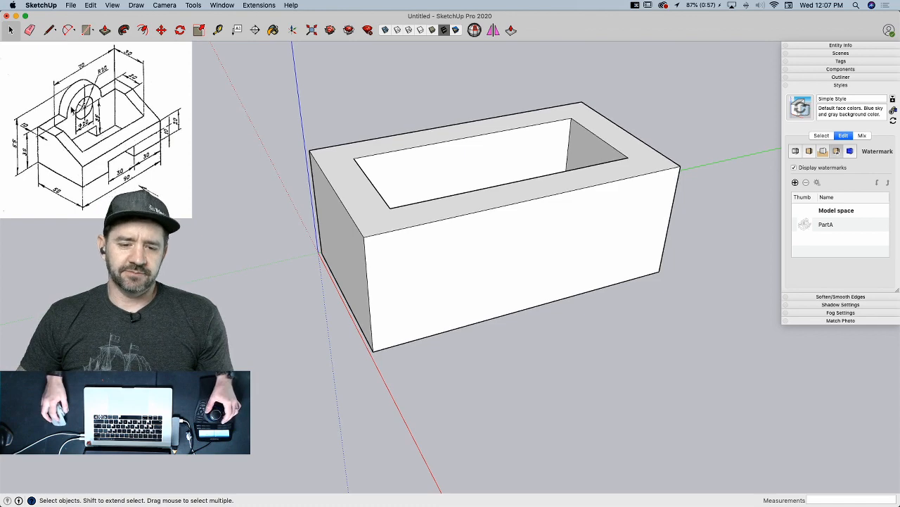
{"action": "middle_click_drag", "start_coordinate": [239, 172], "coordinate": [350, 211]}
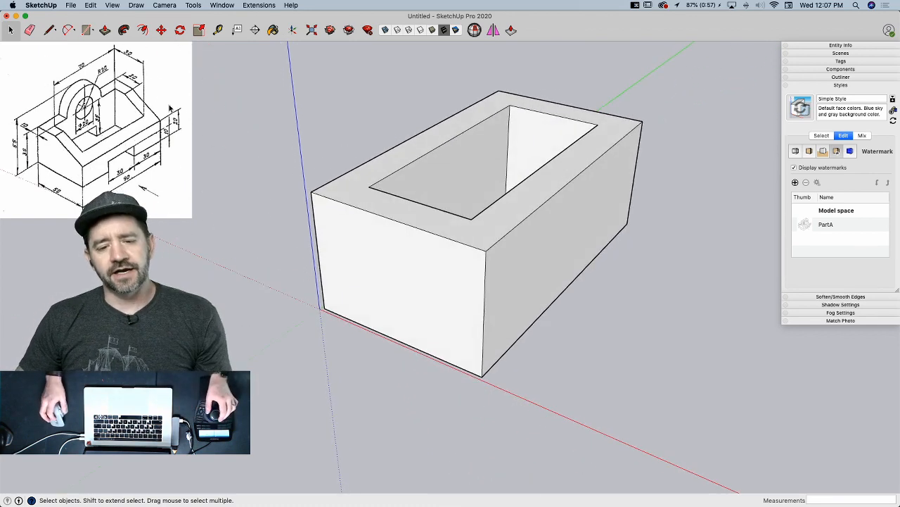
{"action": "middle_click_drag", "start_coordinate": [185, 111], "coordinate": [128, 91]}
{"action": "middle_click_drag", "start_coordinate": [216, 124], "coordinate": [483, 111]}
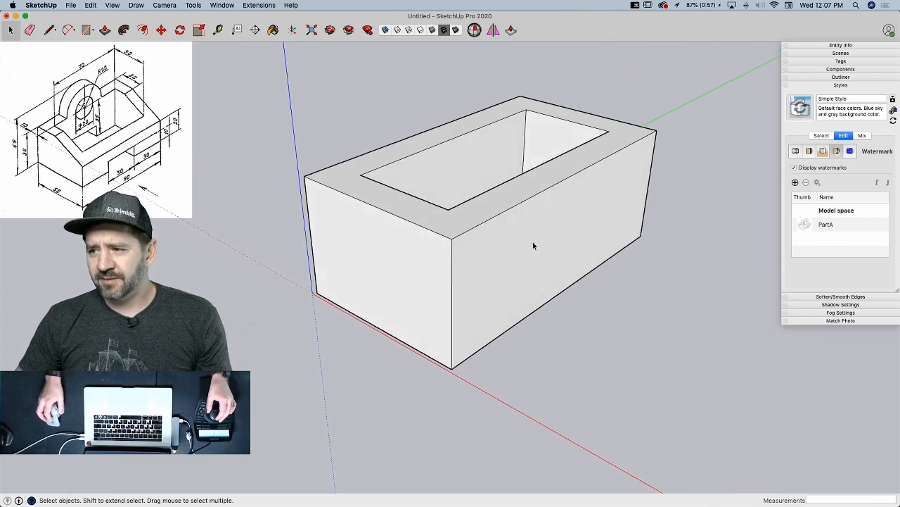
{"action": "middle_click_drag", "start_coordinate": [478, 208], "coordinate": [443, 230]}
{"action": "key", "text": "l"}
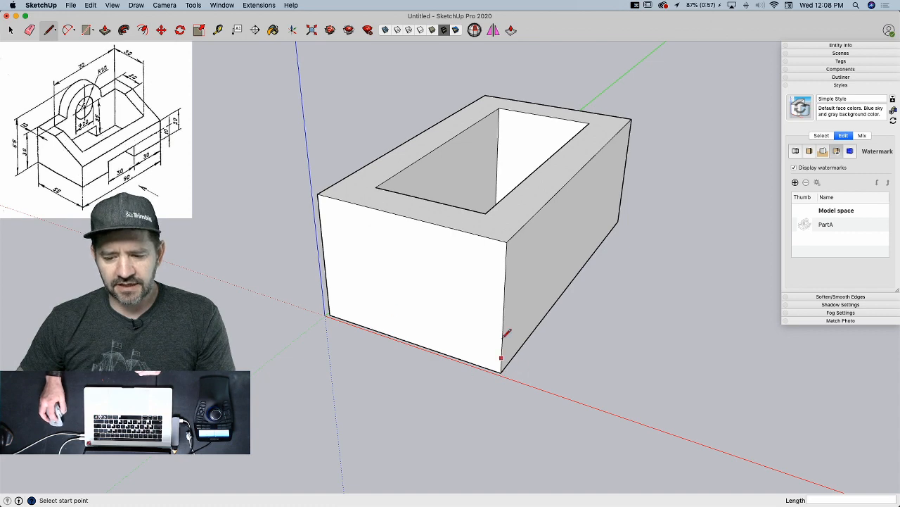
{"action": "mouse_move", "coordinate": [342, 255]}
{"action": "middle_mouse_down"}
{"action": "mouse_move", "coordinate": [430, 235]}
{"action": "mouse_move", "coordinate": [455, 167]}
{"action": "mouse_move", "coordinate": [459, 192]}
{"action": "mouse_move", "coordinate": [427, 231]}
{"action": "middle_mouse_up"}
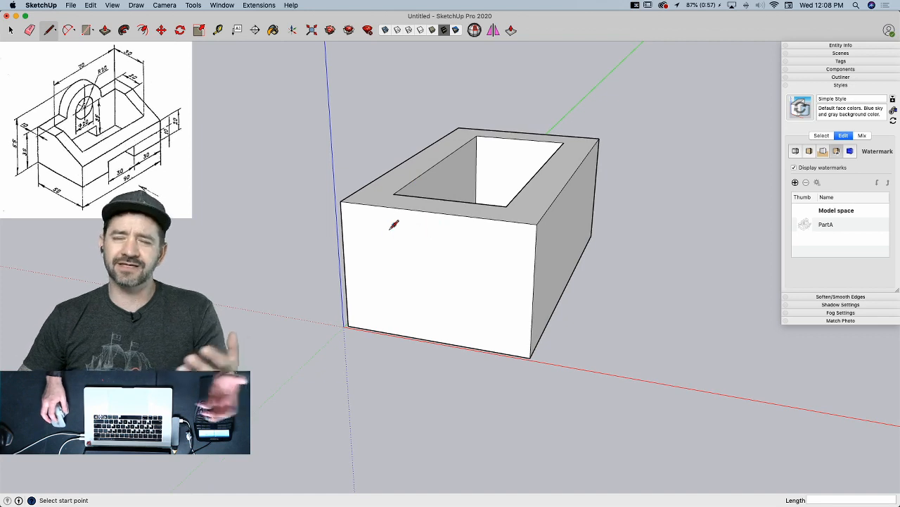
{"action": "left_click", "coordinate": [342, 201]}
{"action": "type", "text": "20"}
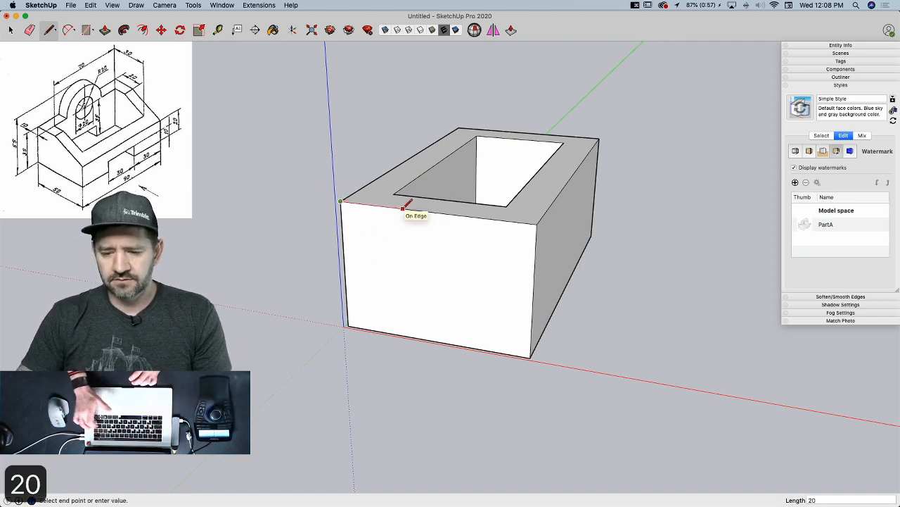
{"action": "key", "text": "Return"}
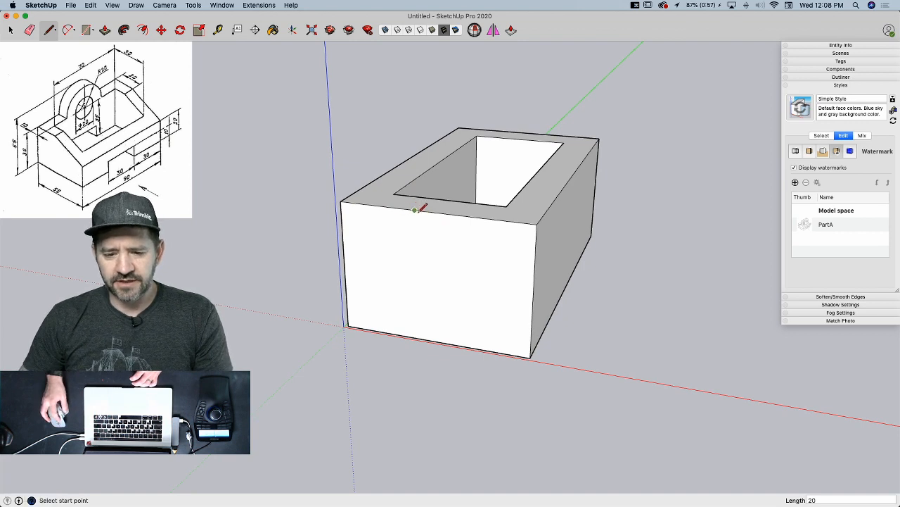
- Draw a 20 m line up the near end wall's vertical edge on the red axis, starting at its bottom corner
{"action": "left_click", "coordinate": [531, 356]}
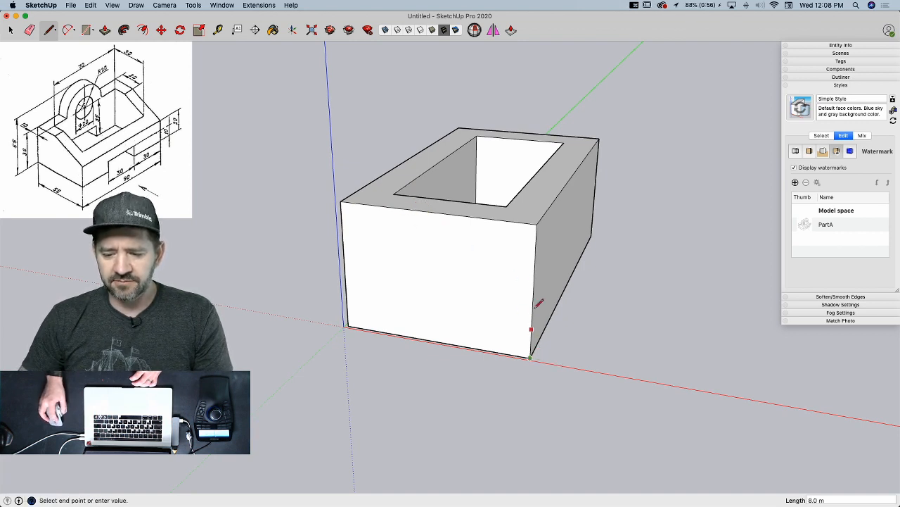
{"action": "type", "text": "02"}
{"action": "key", "text": "BackSpace"}
{"action": "key", "text": "BackSpace"}
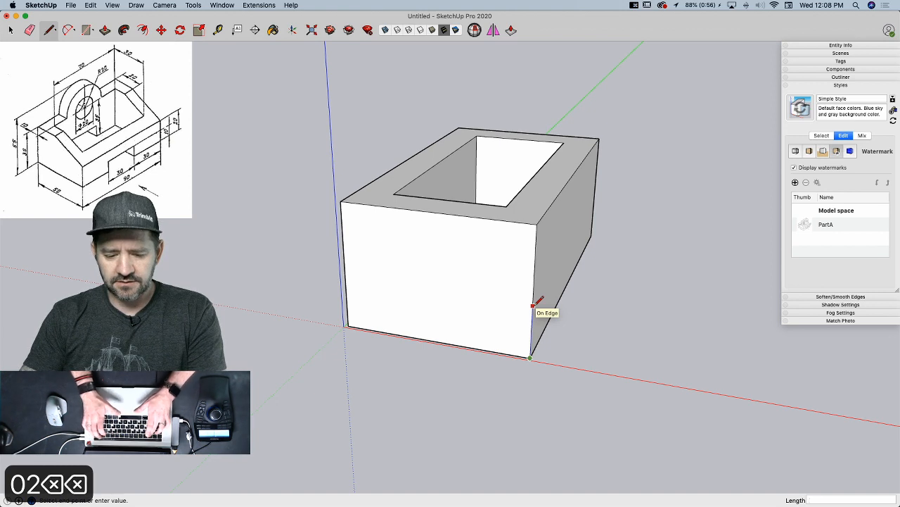
{"action": "type", "text": "20"}
{"action": "key", "text": "Return"}
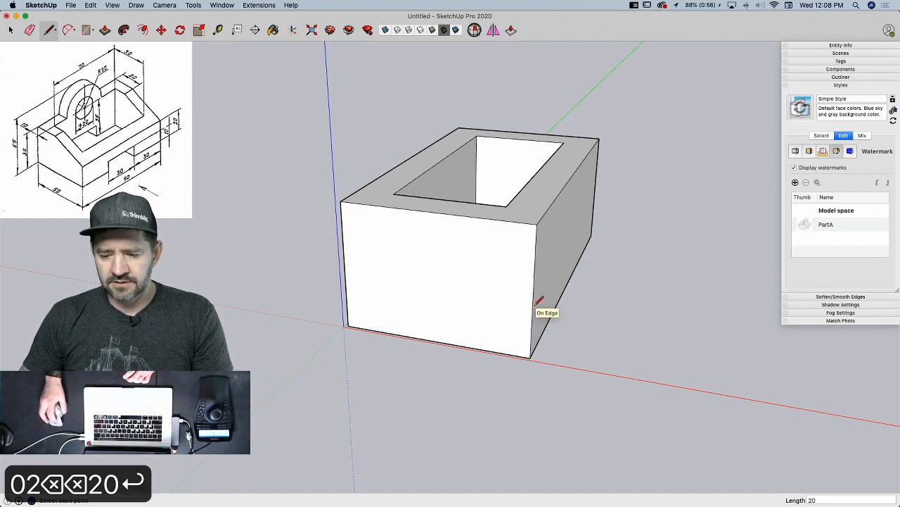
- Connect the two 20 m marks with a diagonal, then cut the corner above it through the end wall, removing the leftover top edge
{"action": "left_click", "coordinate": [533, 284]}
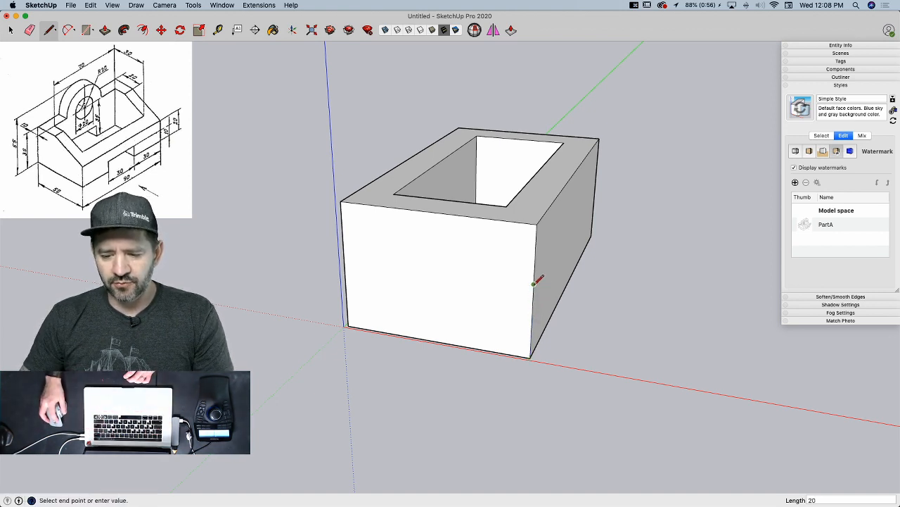
{"action": "left_click", "coordinate": [416, 211]}
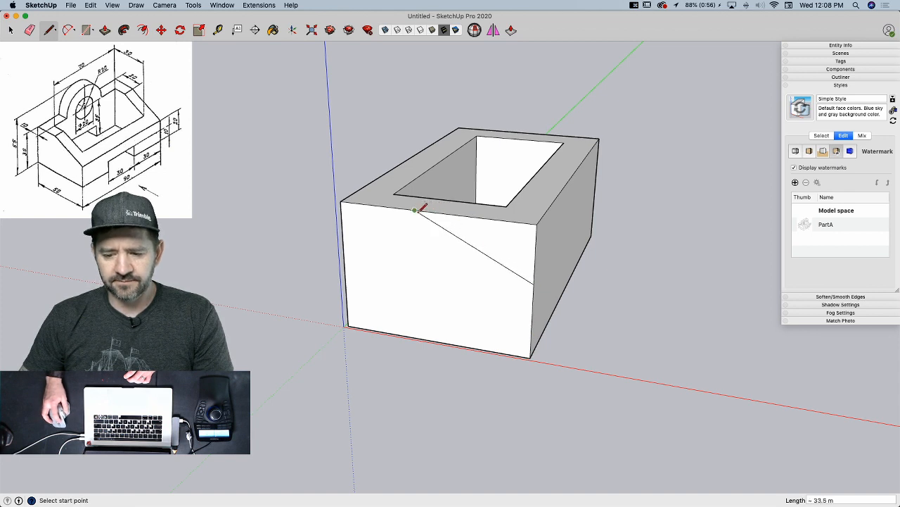
{"action": "key", "text": "p"}
{"action": "left_click", "coordinate": [483, 241]}
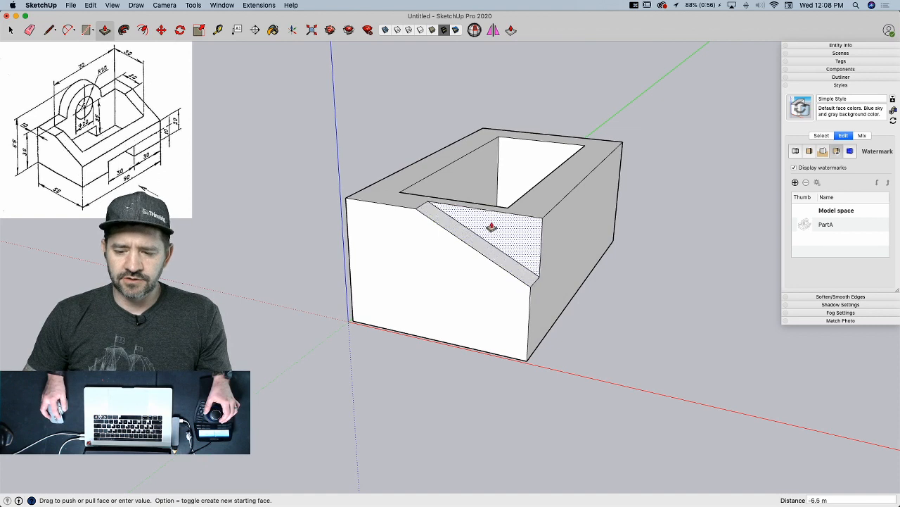
{"action": "left_click", "coordinate": [493, 217]}
{"action": "key", "text": "e"}
{"action": "left_click", "coordinate": [486, 205]}
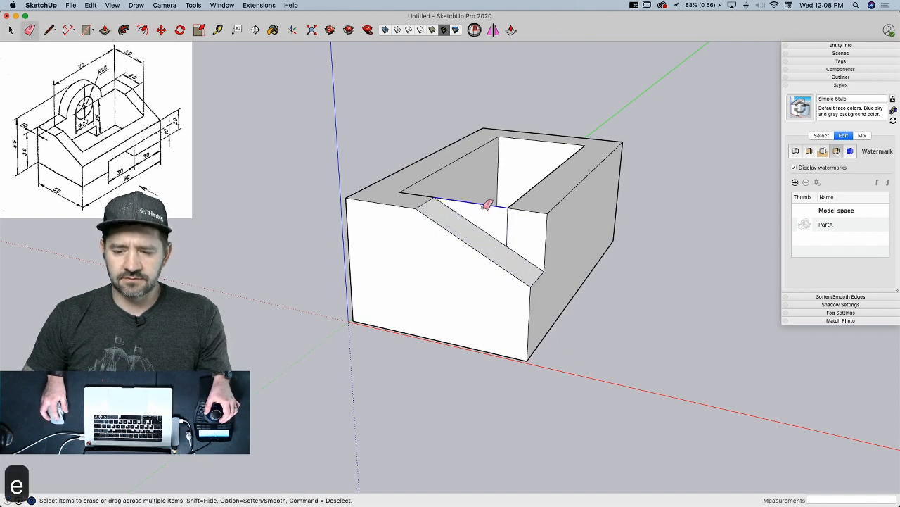
- Push the cut profile along the long wall to the far end wall and erase the leftover vertical edge there
{"action": "key", "text": "p"}
{"action": "left_click", "coordinate": [523, 246]}
{"action": "left_click", "coordinate": [571, 147]}
{"action": "key", "text": "e"}
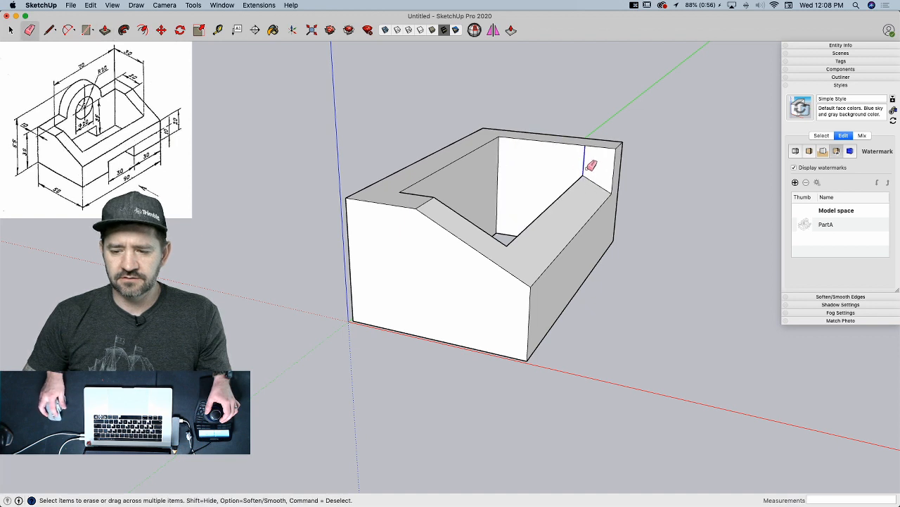
- Draw the matching diagonal on the far end wall's inner face and push the corner above it 10 m through the wall
{"action": "key", "text": "l"}
{"action": "left_click", "coordinate": [583, 175]}
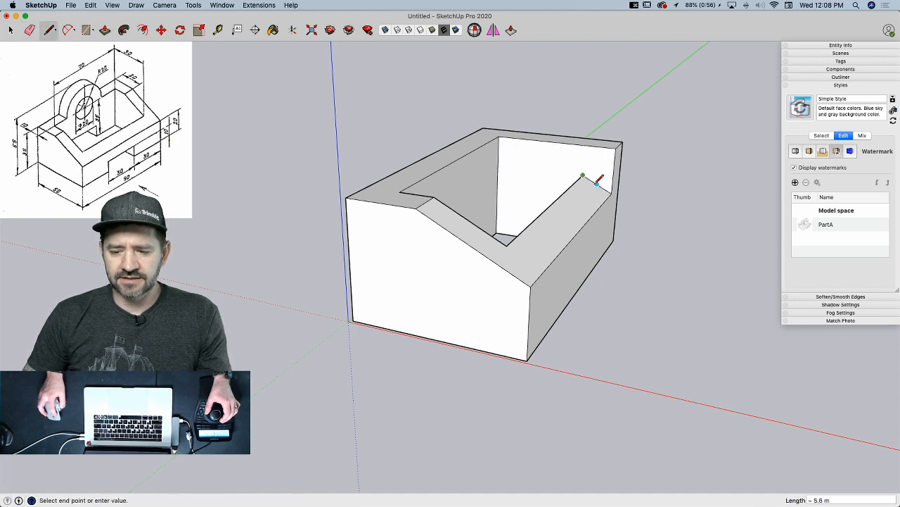
{"action": "left_click", "coordinate": [526, 138]}
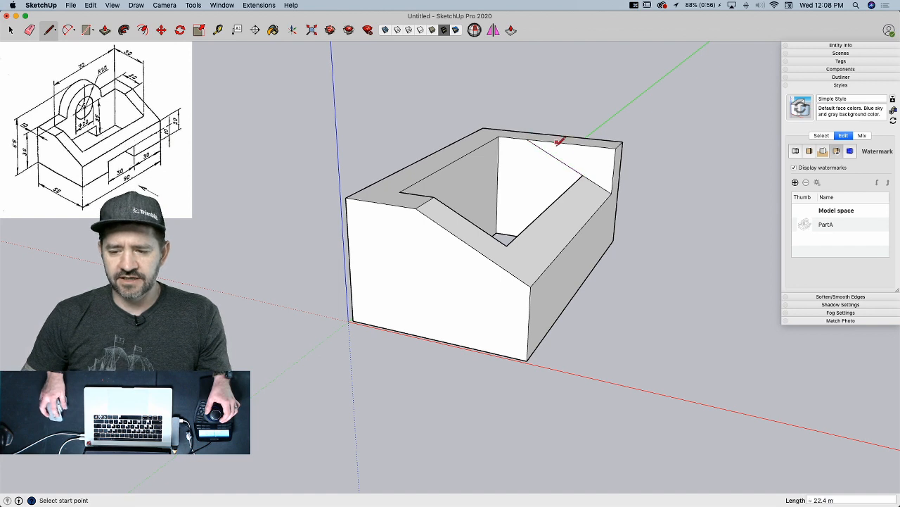
{"action": "key", "text": "p"}
{"action": "left_click", "coordinate": [568, 168]}
{"action": "left_click", "coordinate": [655, 152]}
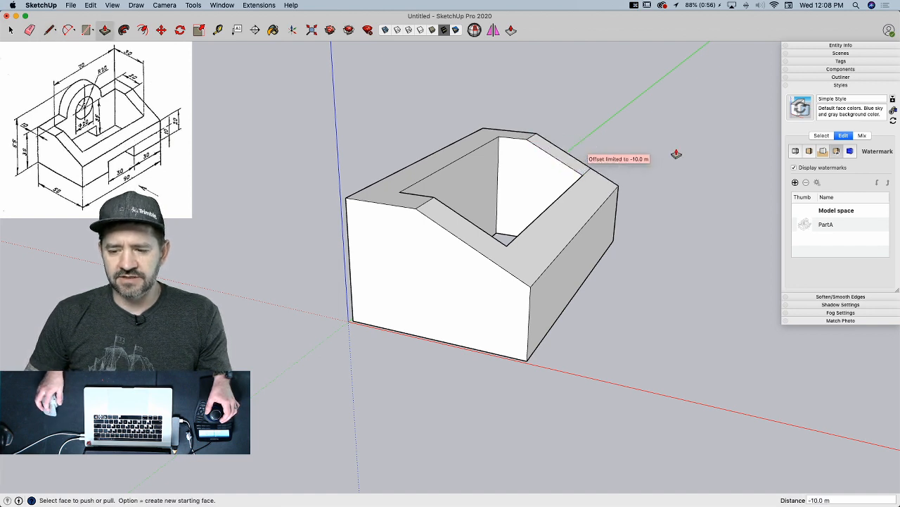
- Erase the leftover edge on the sloped surface at the far end
{"action": "key", "text": "e"}
{"action": "mouse_move", "coordinate": [603, 151]}
{"action": "middle_mouse_down"}
{"action": "mouse_move", "coordinate": [565, 216]}
{"action": "mouse_move", "coordinate": [613, 176]}
{"action": "middle_mouse_up"}
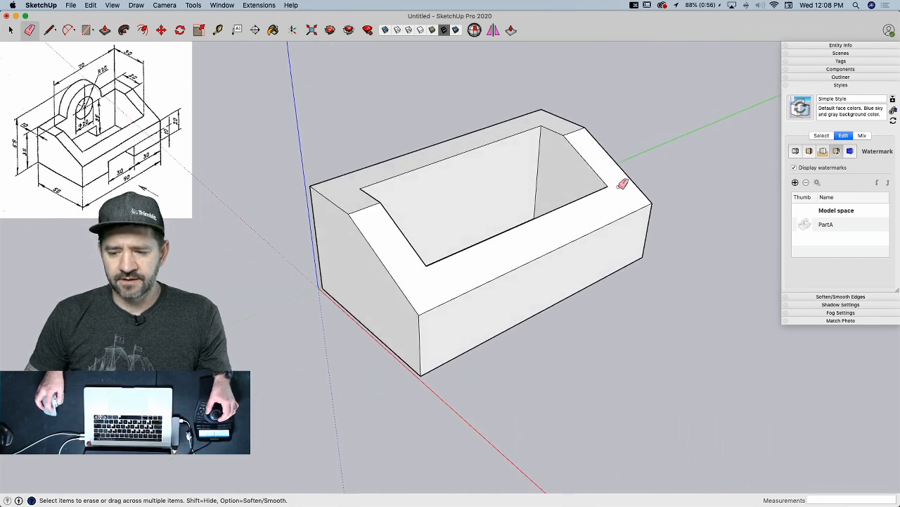
{"action": "left_click", "coordinate": [619, 187]}
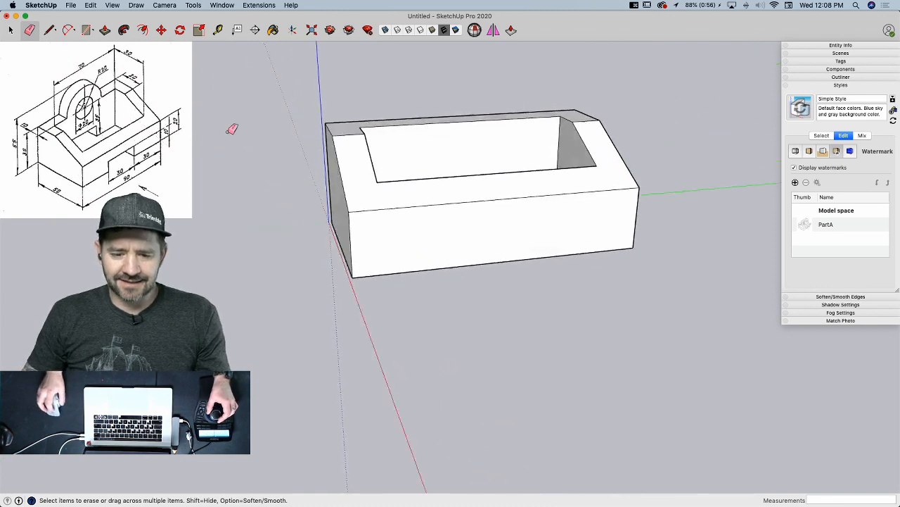
- Draw a 30 m line along the front face's bottom edge, starting from its corner on the red axis
{"action": "key", "text": "space"}
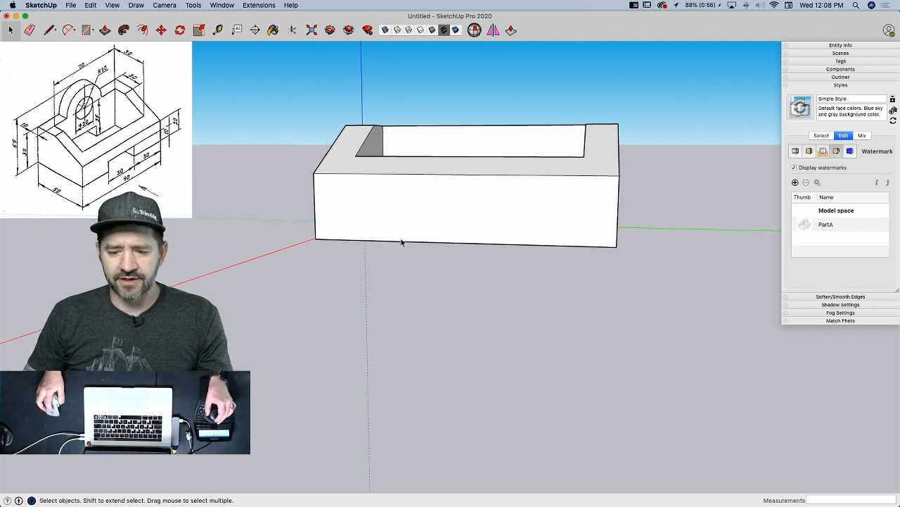
{"action": "key", "text": "l"}
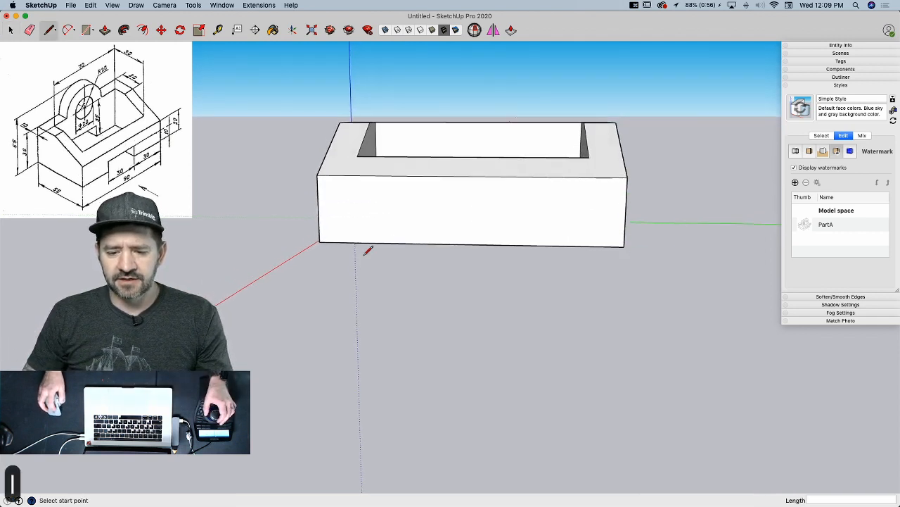
{"action": "left_click", "coordinate": [320, 242]}
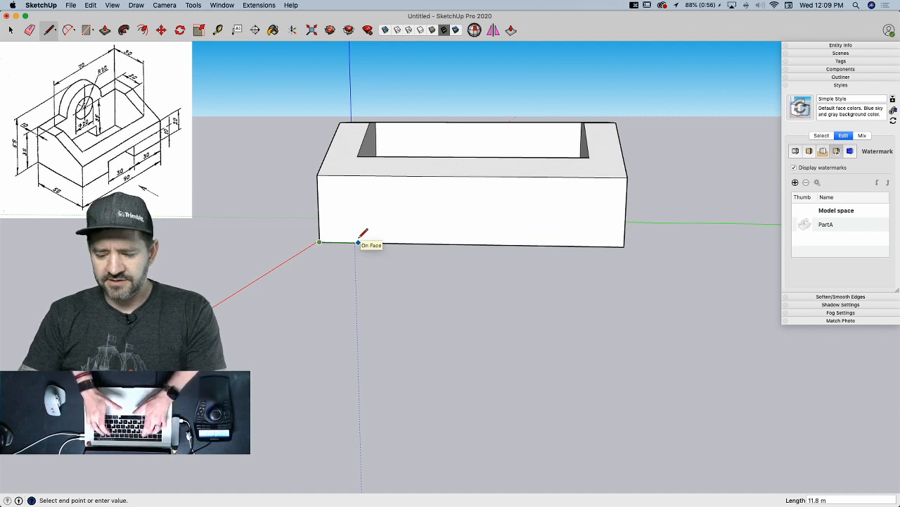
{"action": "type", "text": "30"}
{"action": "key", "text": "Return"}
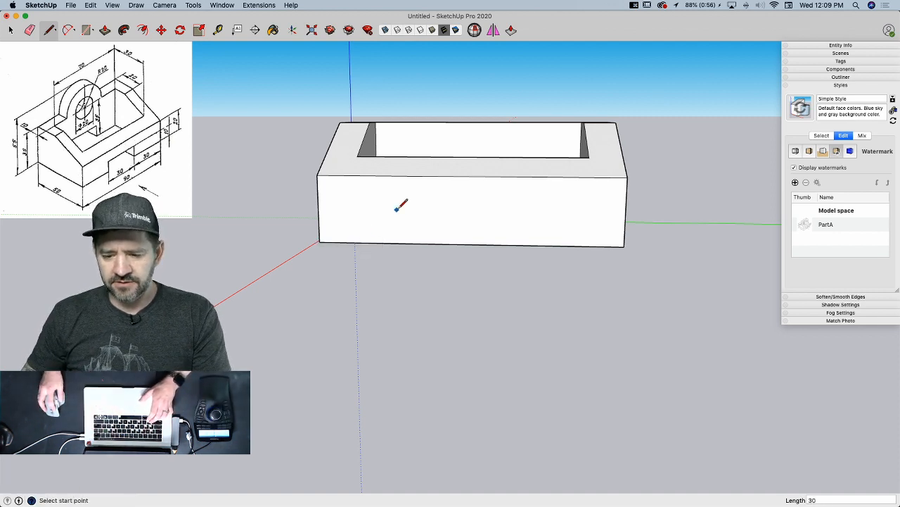
- Outline the notch on the front face from the 30 m mark: 10 m up, 30 m across and back down to the bottom edge
{"action": "left_click", "coordinate": [419, 241]}
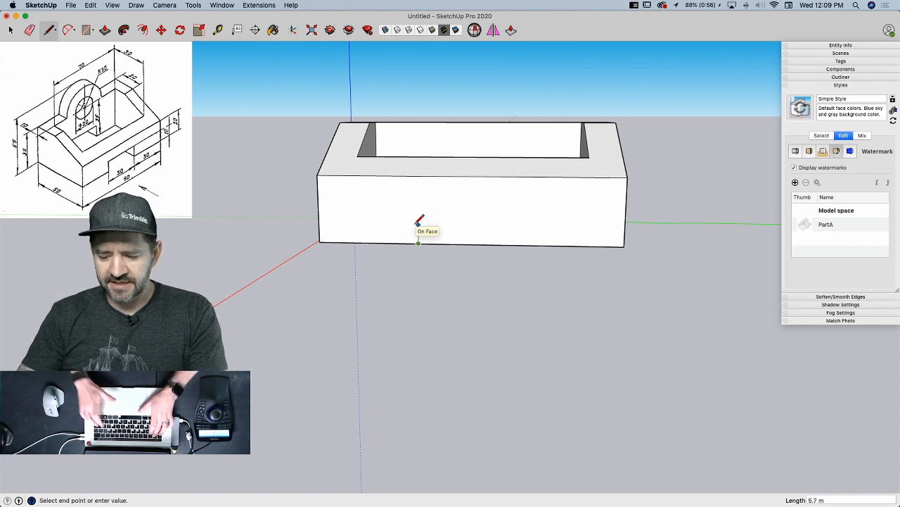
{"action": "type", "text": "1-"}
{"action": "key", "text": "Return"}
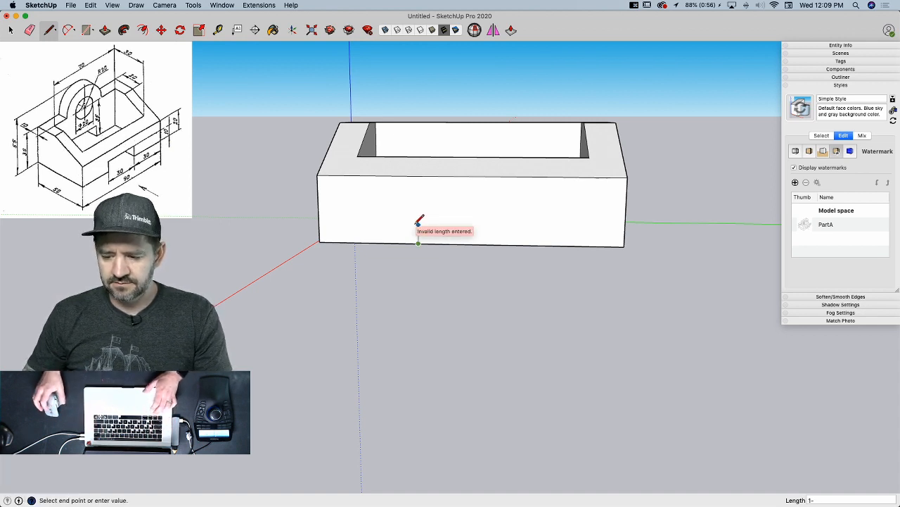
{"action": "key", "text": "BackSpace"}
{"action": "type", "text": "0"}
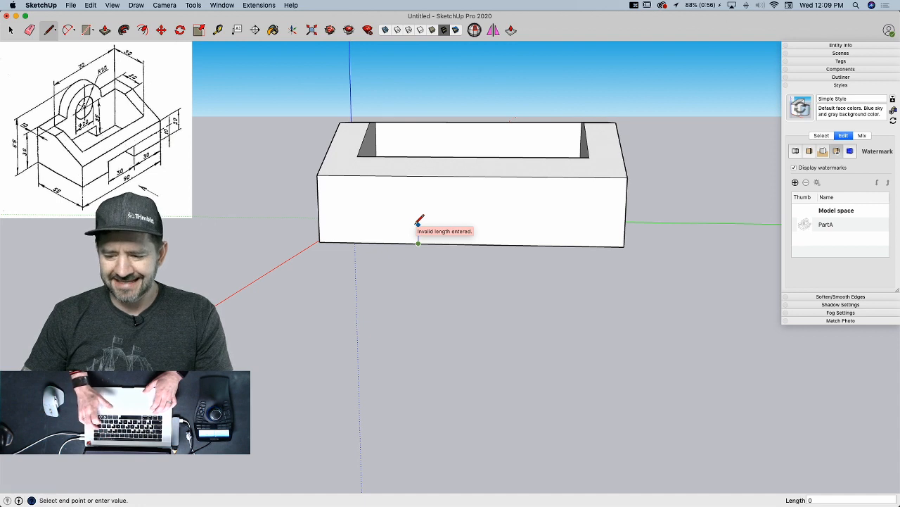
{"action": "key", "text": "BackSpace"}
{"action": "type", "text": "10"}
{"action": "key", "text": "Return"}
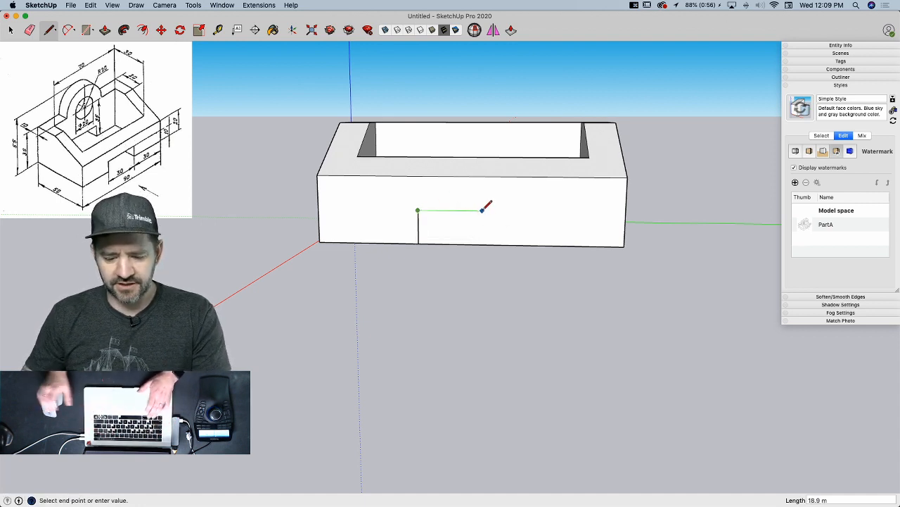
{"action": "type", "text": "30"}
{"action": "key", "text": "Return"}
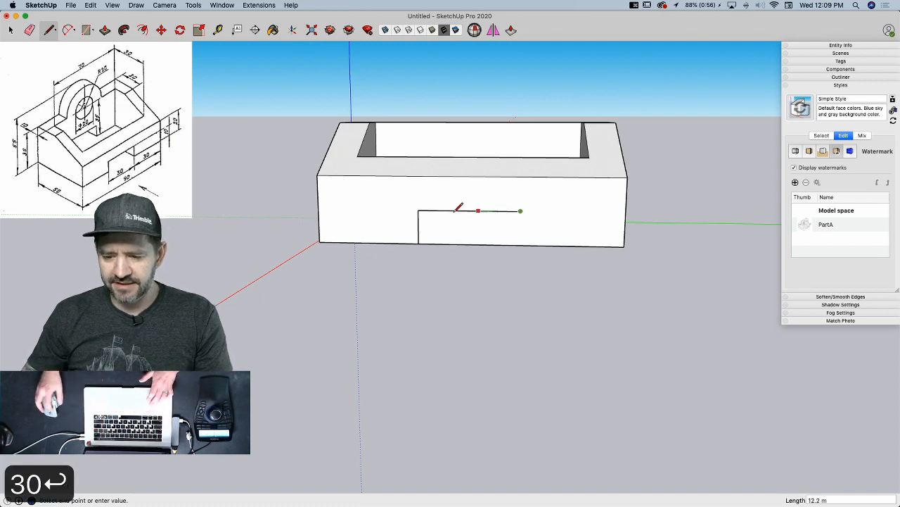
{"action": "left_click", "coordinate": [520, 244]}
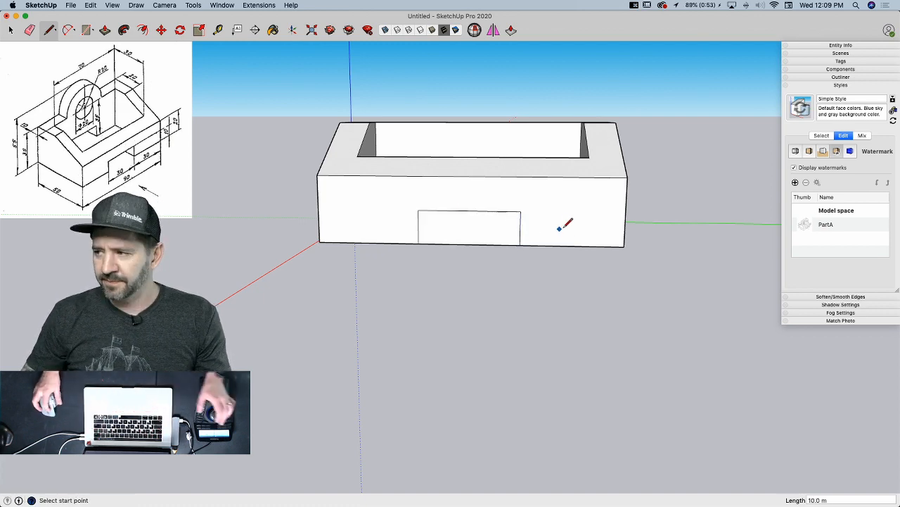
- Copy the notch face 40 m back along the red axis onto the inner face of the back wall
{"action": "key", "text": "space"}
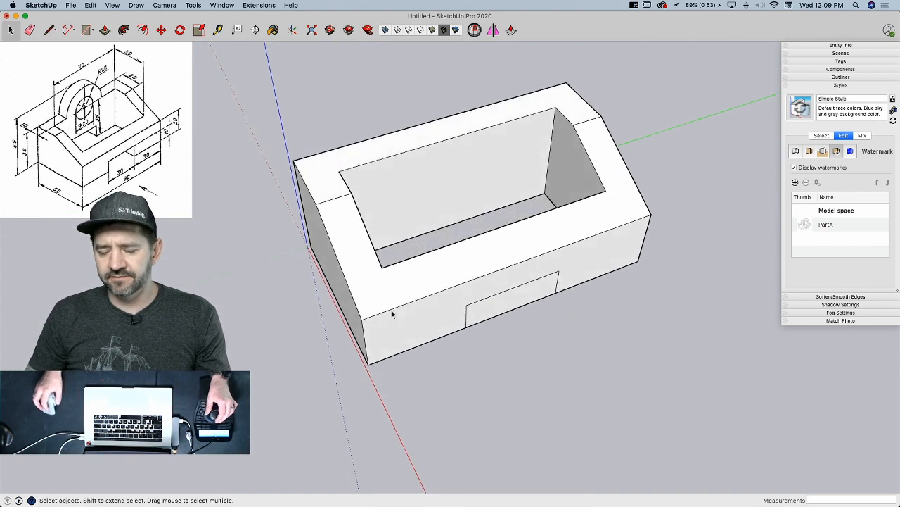
{"action": "left_click", "coordinate": [498, 314]}
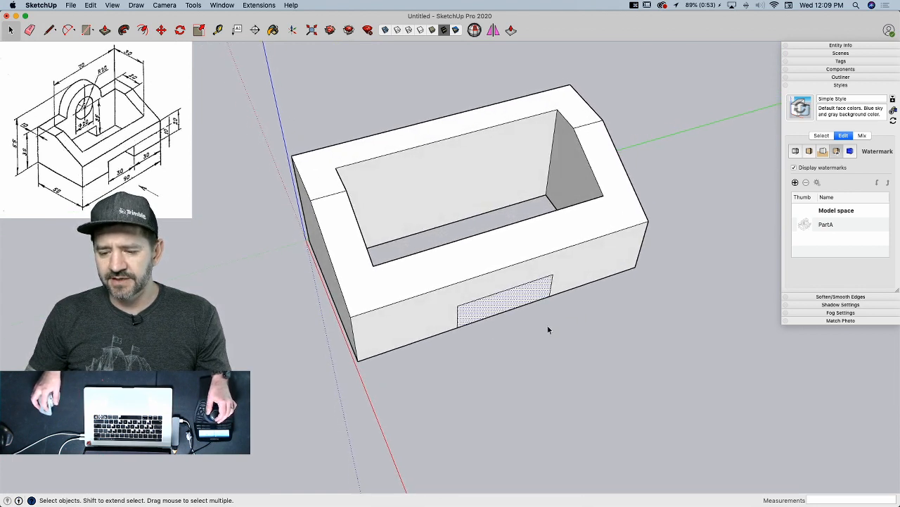
{"action": "key", "text": "m"}
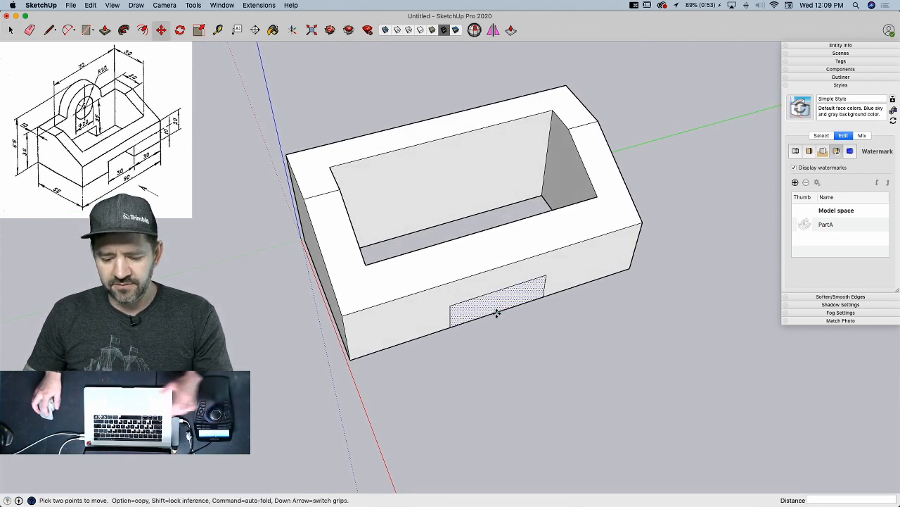
{"action": "left_click", "coordinate": [496, 314]}
{"action": "key", "text": "alt"}
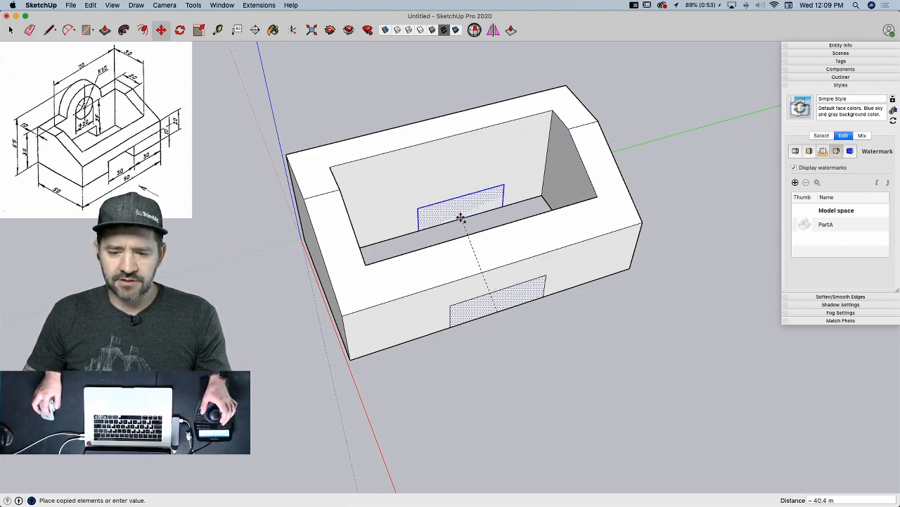
{"action": "type", "text": "40"}
{"action": "key", "text": "Return"}
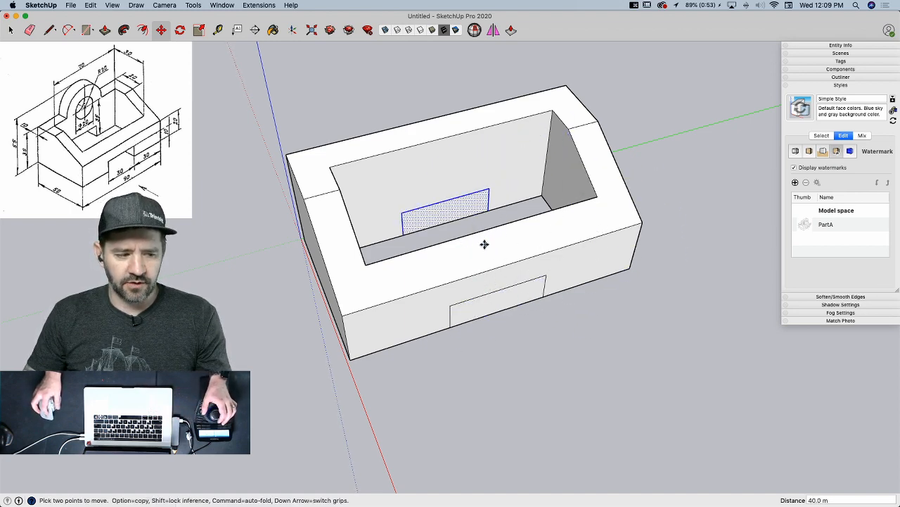
- Push the copied notch face through the back wall and repeat the same push on the front notch face
{"action": "key", "text": "space"}
{"action": "key", "text": "p"}
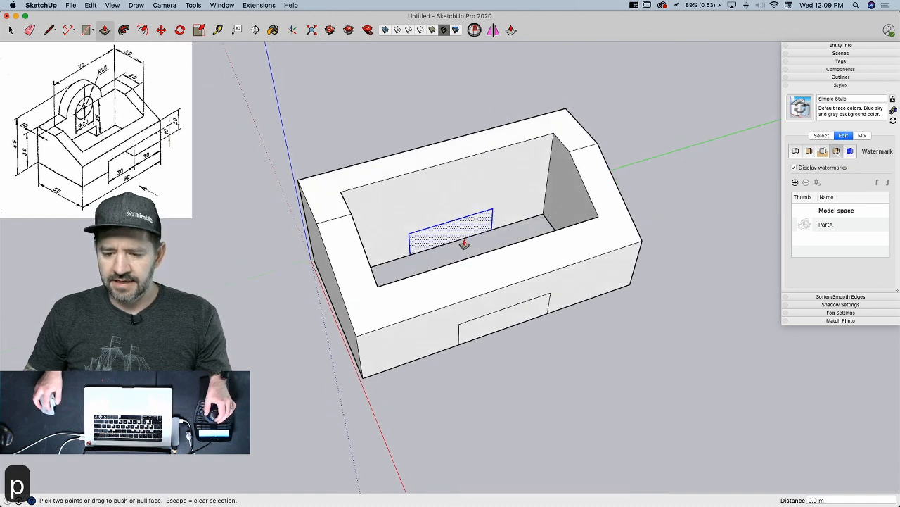
{"action": "left_click", "coordinate": [444, 245]}
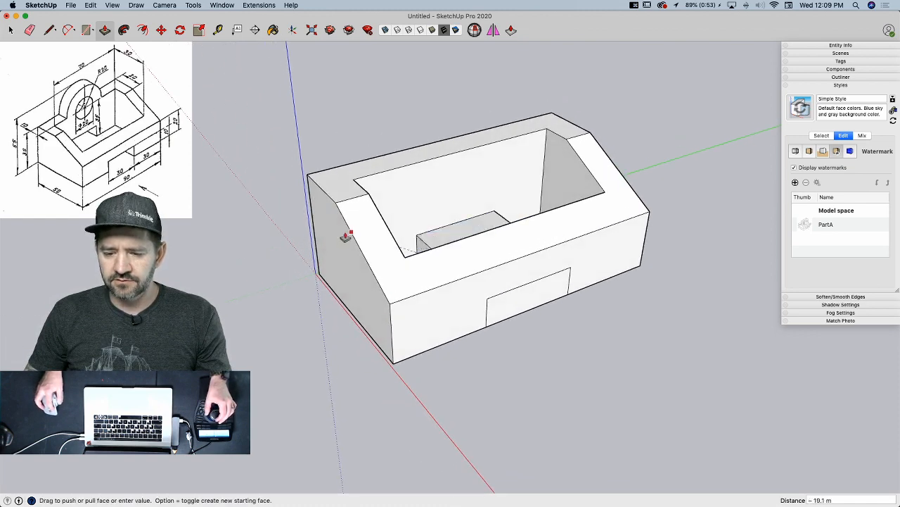
{"action": "left_click", "coordinate": [318, 274]}
{"action": "double_click", "coordinate": [513, 304]}
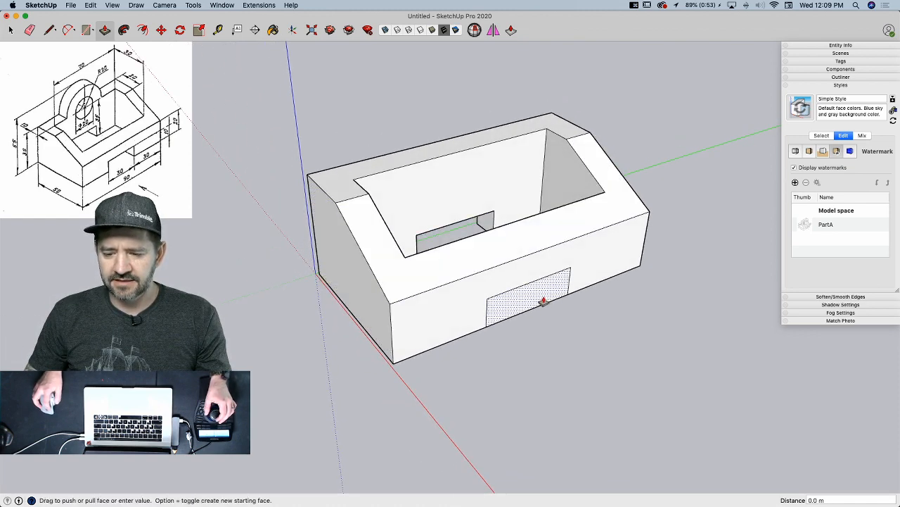
{"action": "key", "text": "space"}
- Draw a 25 m vertical line up the back wall's inner face from the midpoint of the notch's top edge, then erase it
{"action": "mouse_move", "coordinate": [319, 202]}
{"action": "middle_mouse_down"}
{"action": "mouse_move", "coordinate": [377, 177]}
{"action": "mouse_move", "coordinate": [524, 196]}
{"action": "middle_mouse_up"}
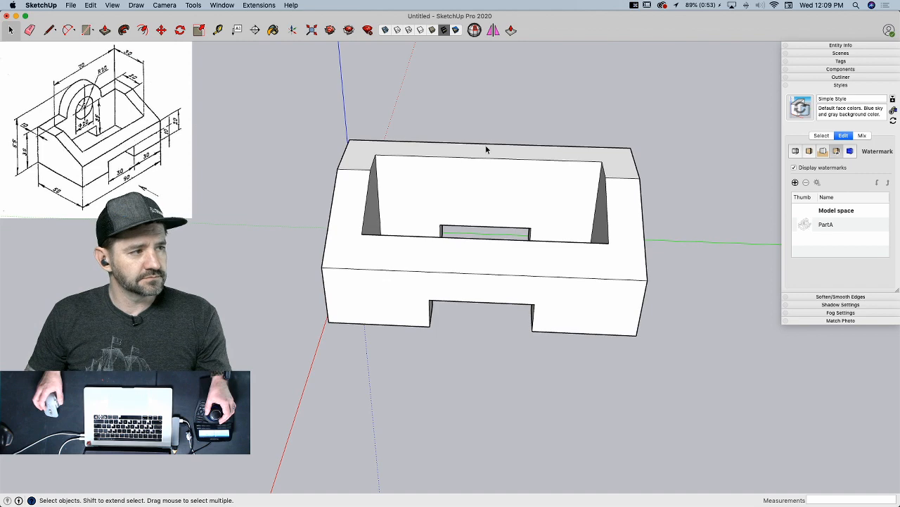
{"action": "middle_click_drag", "start_coordinate": [485, 145], "coordinate": [535, 331]}
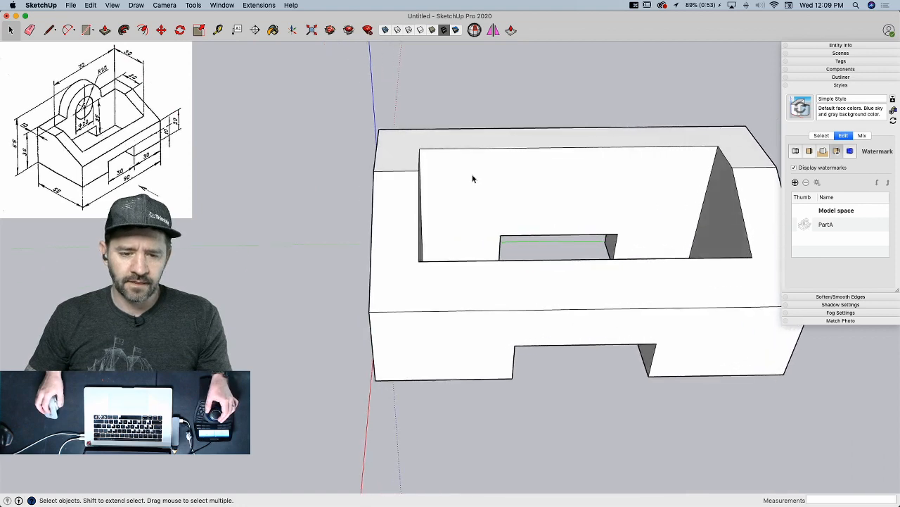
{"action": "key", "text": "l"}
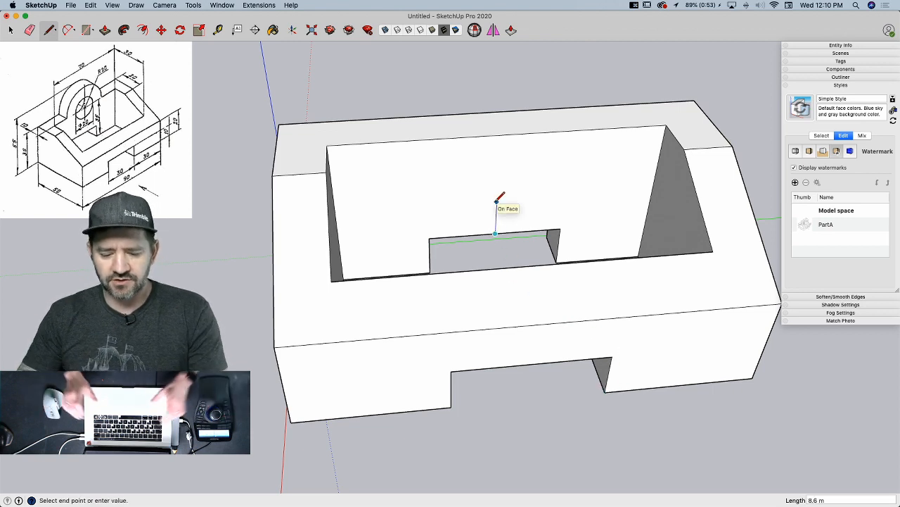
{"action": "type", "text": "235"}
{"action": "key", "text": "BackSpace"}
{"action": "key", "text": "BackSpace"}
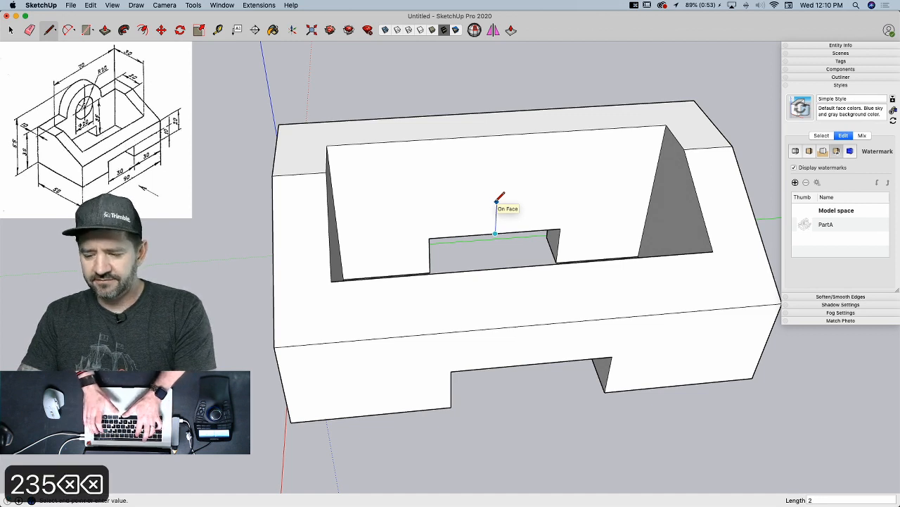
{"action": "type", "text": "2"}
{"action": "key", "text": "BackSpace"}
{"action": "type", "text": "5"}
{"action": "key", "text": "Return"}
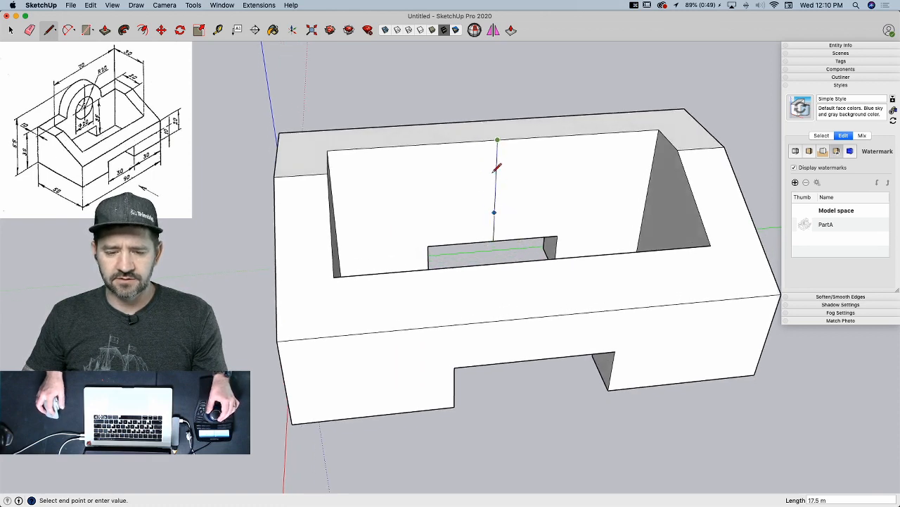
{"action": "key", "text": "e"}
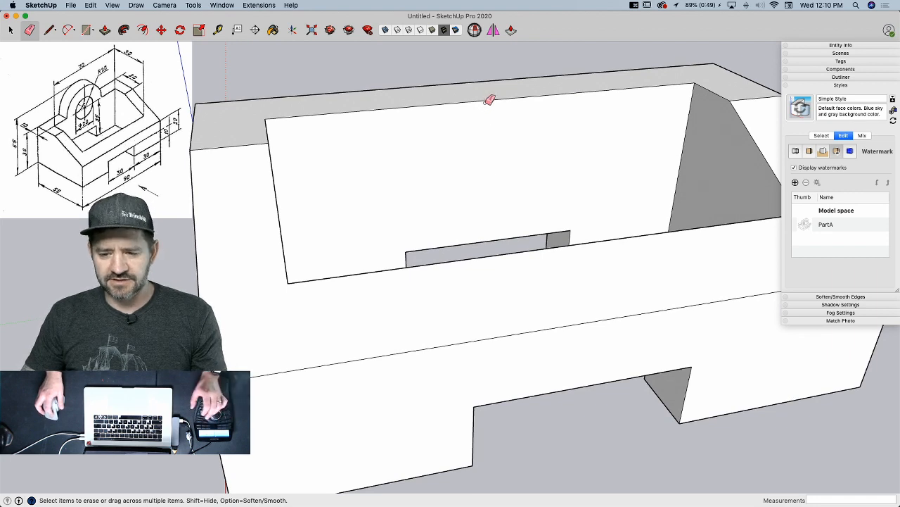
- Draw a 48-sided circle with a 20 m radius, centred on the midpoint of the back wall's inner top edge
{"action": "key", "text": "c"}
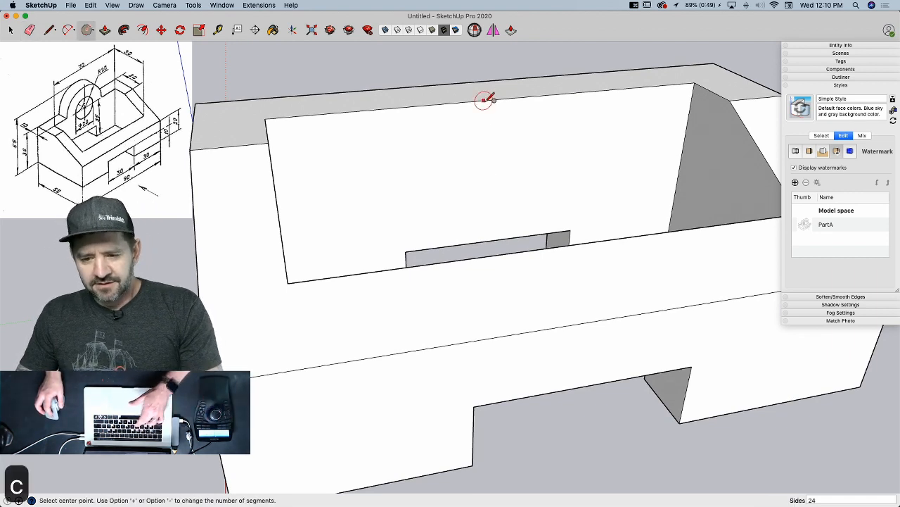
{"action": "left_click", "coordinate": [496, 99]}
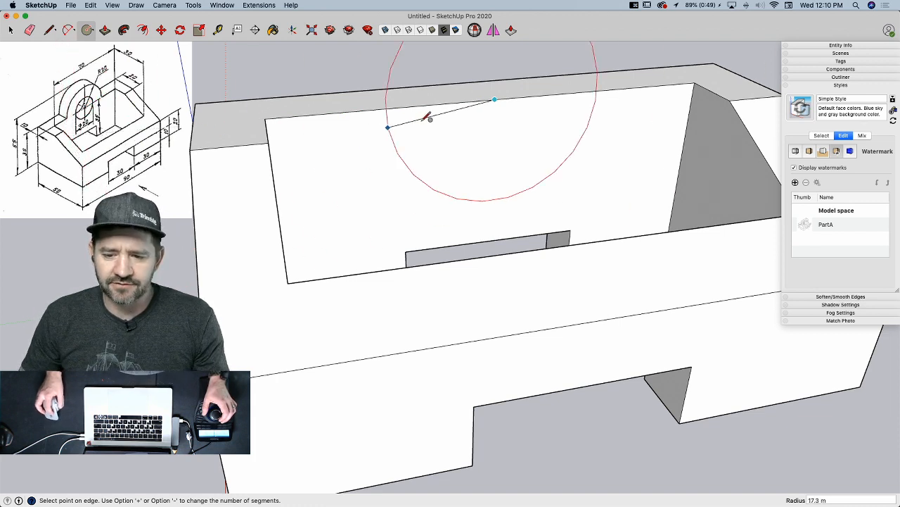
{"action": "key", "text": "Escape"}
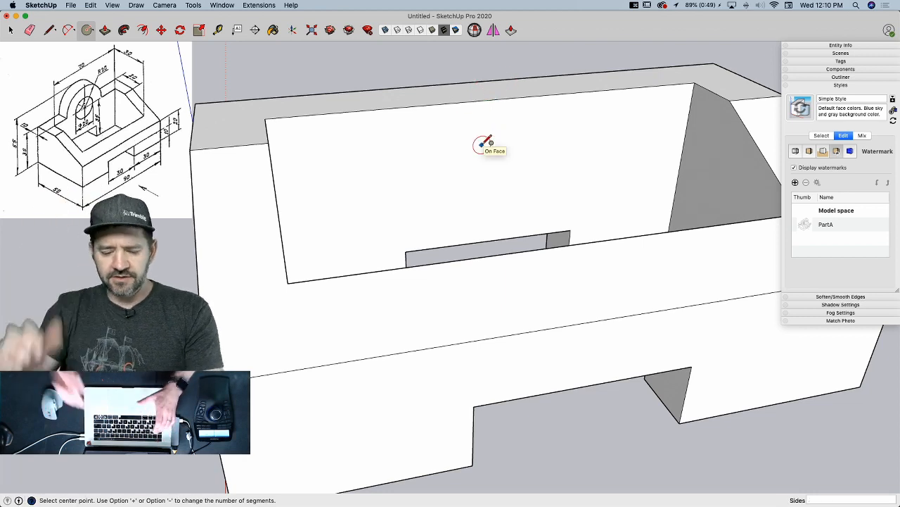
{"action": "type", "text": "48"}
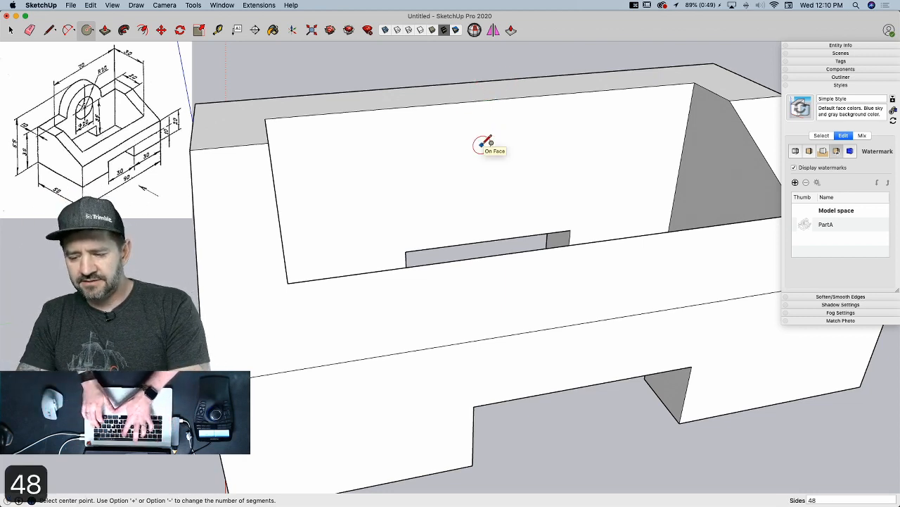
{"action": "key", "text": "Return"}
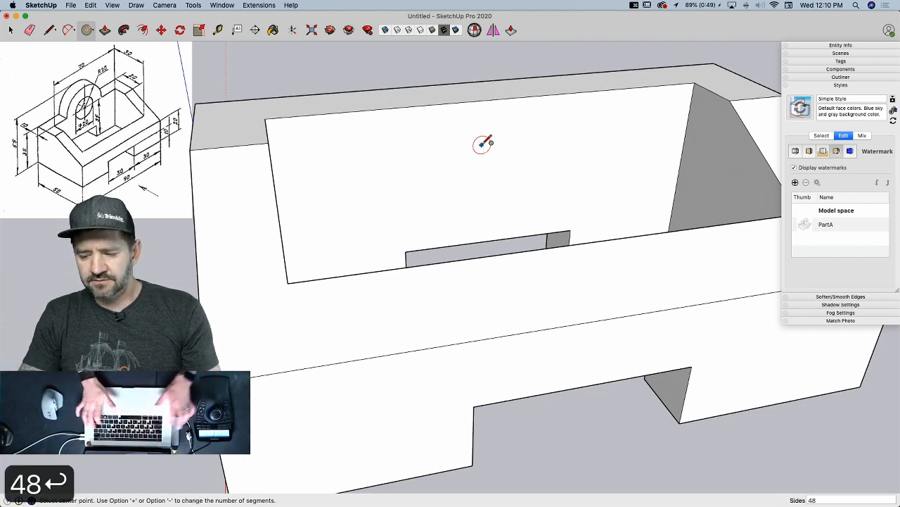
{"action": "left_click", "coordinate": [494, 99]}
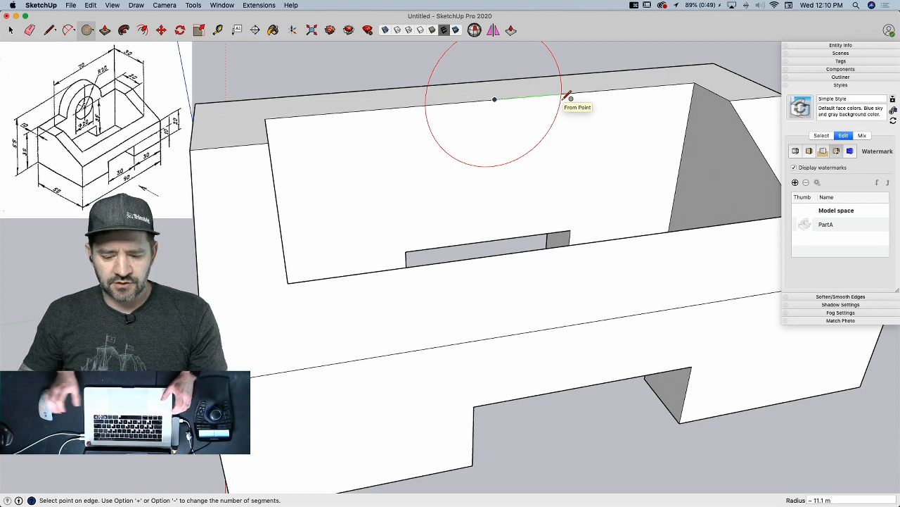
{"action": "type", "text": "20"}
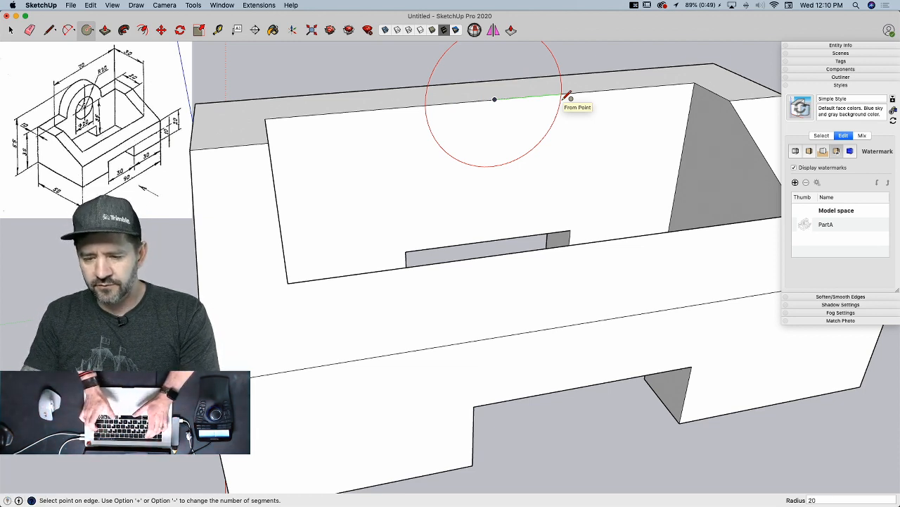
{"action": "key", "text": "Return"}
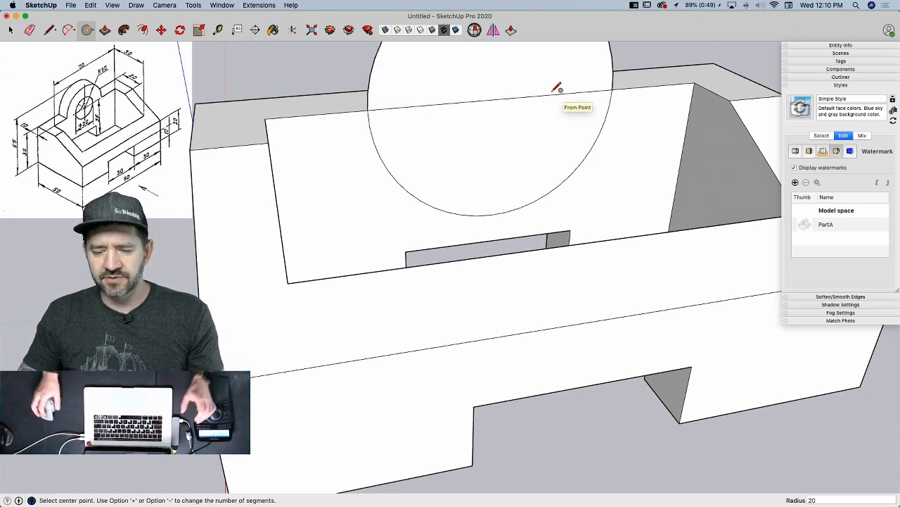
- Add a concentric circle with a 10 m radius inside the large circle
{"action": "left_click", "coordinate": [496, 98]}
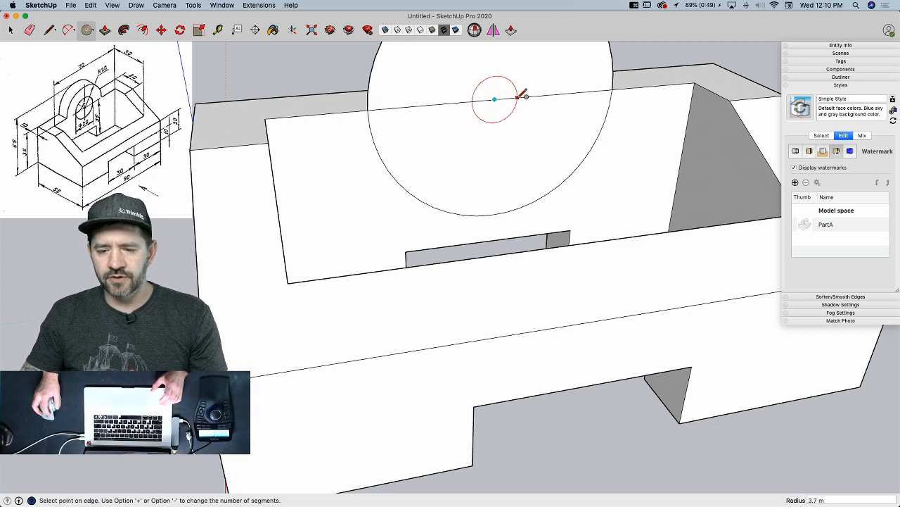
{"action": "type", "text": "10"}
{"action": "key", "text": "Return"}
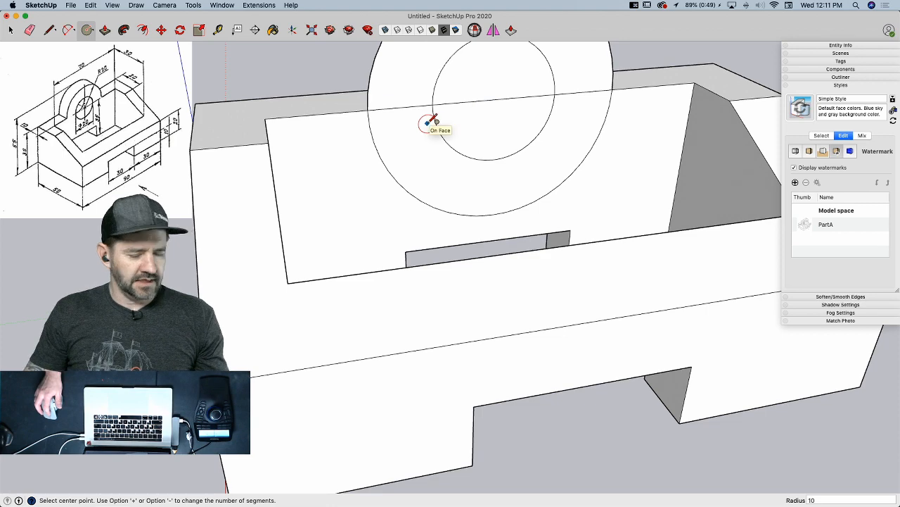
{"action": "key", "text": "e"}
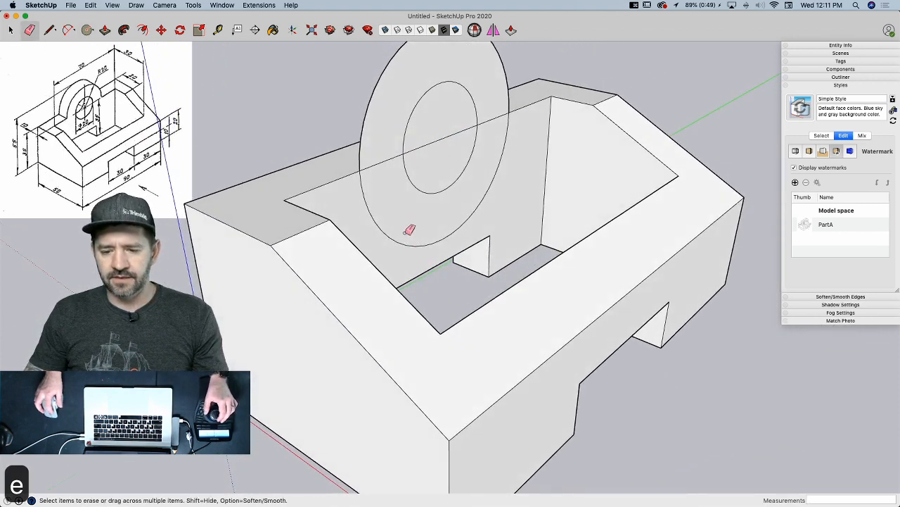
- Erase the large circle's lower arc on the back wall's inner face
{"action": "left_click", "coordinate": [404, 237]}
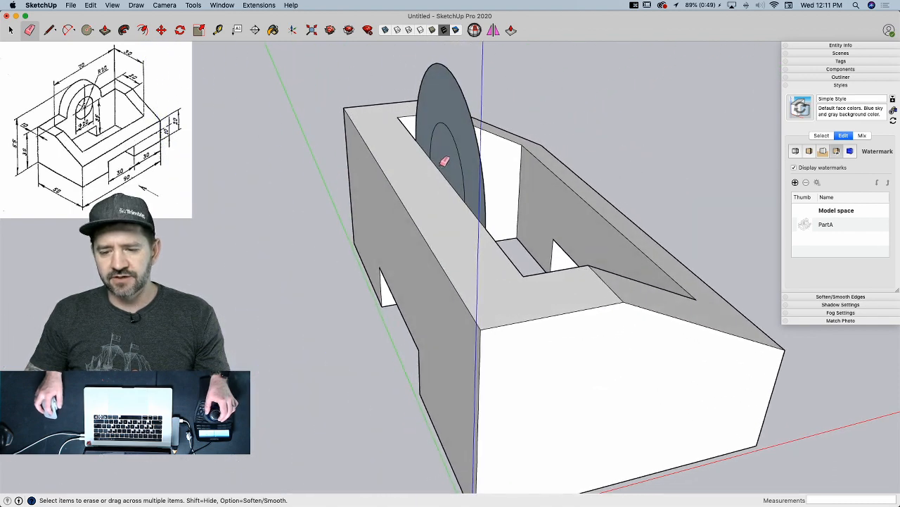
- Try to pull the ring face above the back wall 10 m toward the wall's outer face, and undo it
{"action": "key", "text": "p"}
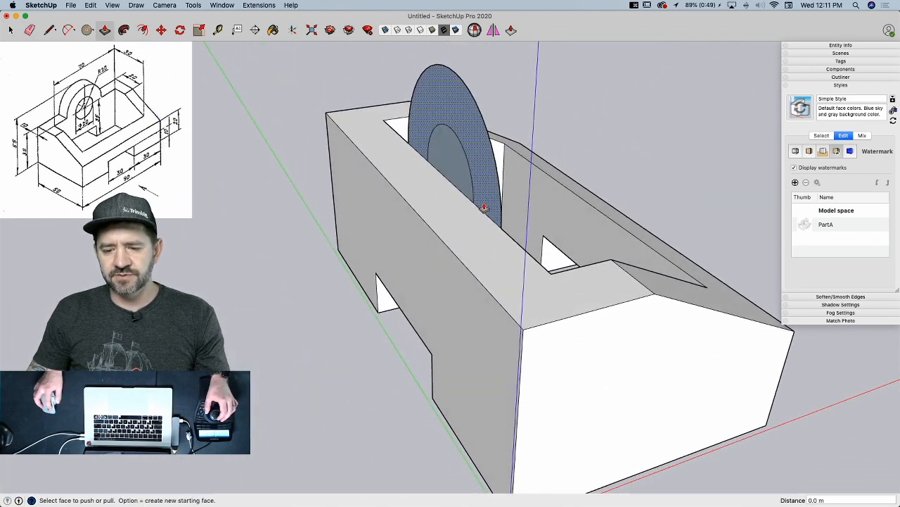
{"action": "left_click", "coordinate": [481, 209]}
{"action": "left_click", "coordinate": [448, 250]}
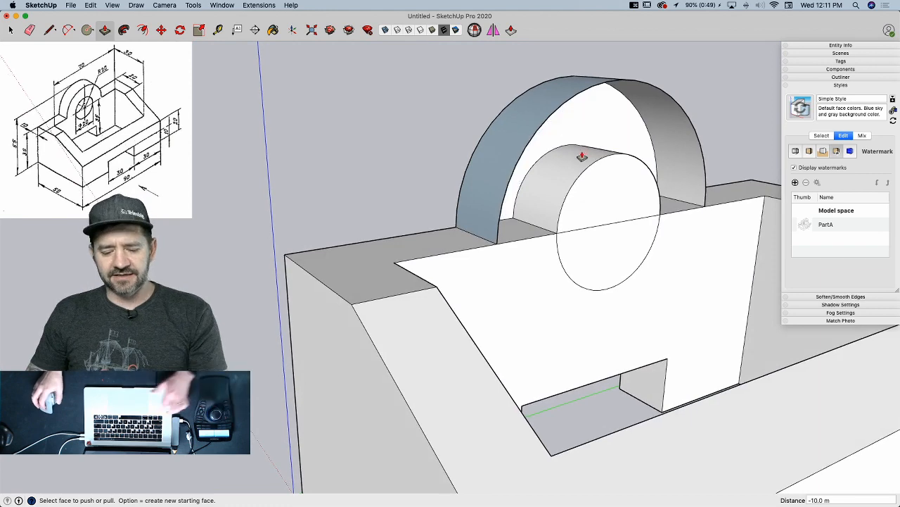
{"action": "key", "text": "super+z"}
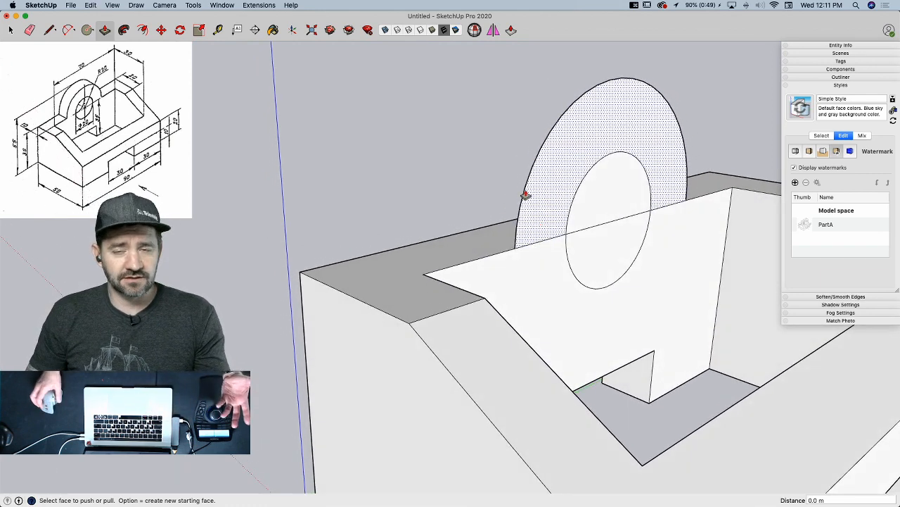
- Pull the ring face above the back wall 10 m, flush with the wall's outer face
{"action": "left_click", "coordinate": [571, 207]}
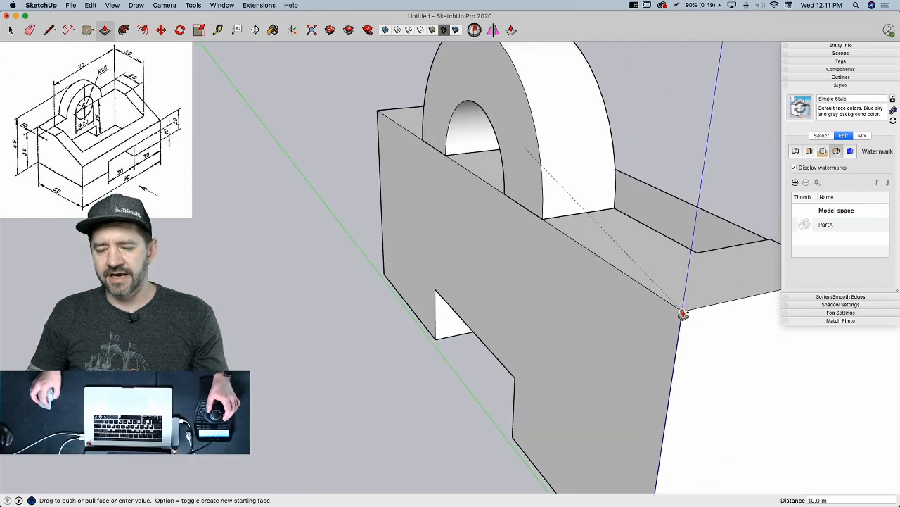
{"action": "left_click", "coordinate": [682, 315]}
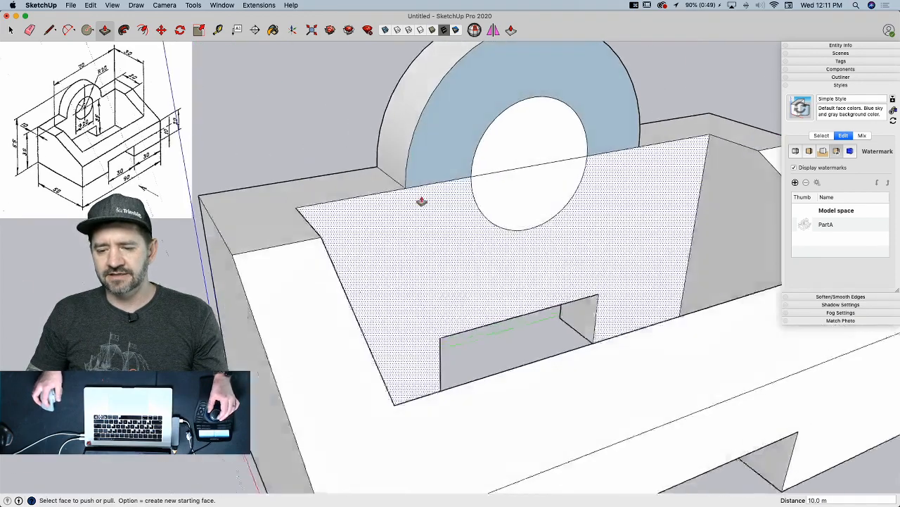
- Erase the seam edge between the arched plate and the back wall, and delete the upper half-disc face filling the hole
{"action": "key", "text": "space"}
{"action": "key", "text": "e"}
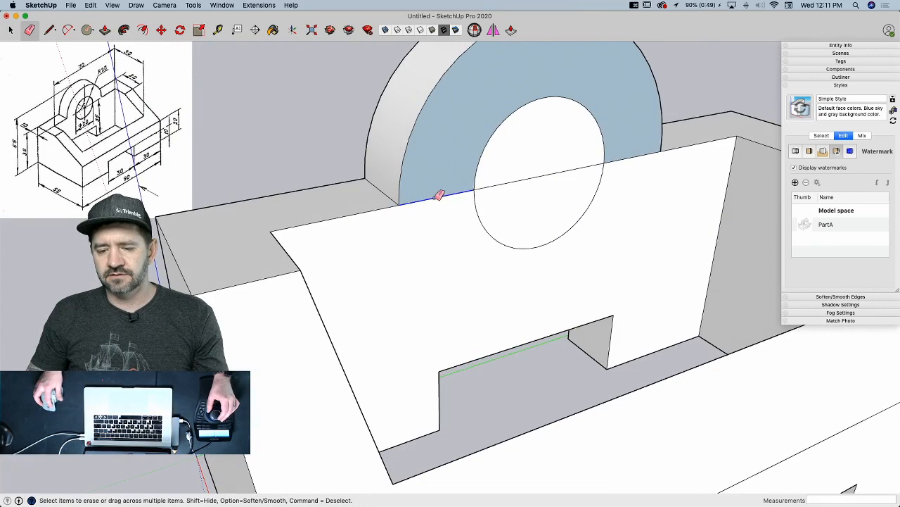
{"action": "left_click", "coordinate": [437, 197]}
{"action": "key", "text": "space"}
{"action": "left_click", "coordinate": [567, 167]}
{"action": "key", "text": "BackSpace"}
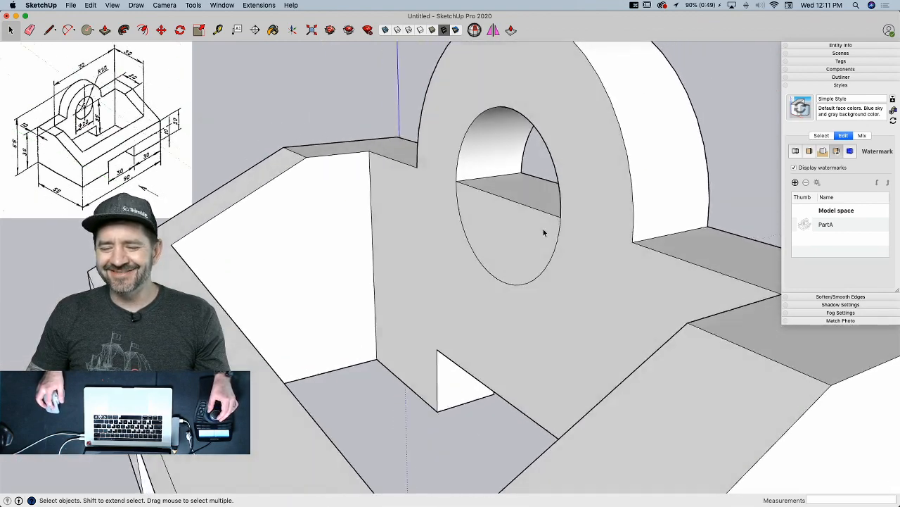
- Push the hole's lower half 10 m through the back wall and soften the seam edges inside the hole
{"action": "key", "text": "p"}
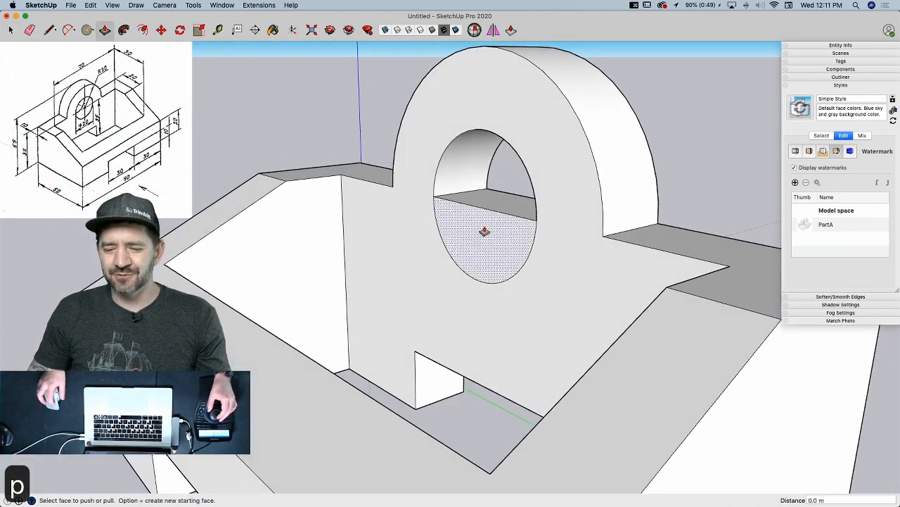
{"action": "left_click", "coordinate": [468, 237]}
{"action": "left_click", "coordinate": [490, 193]}
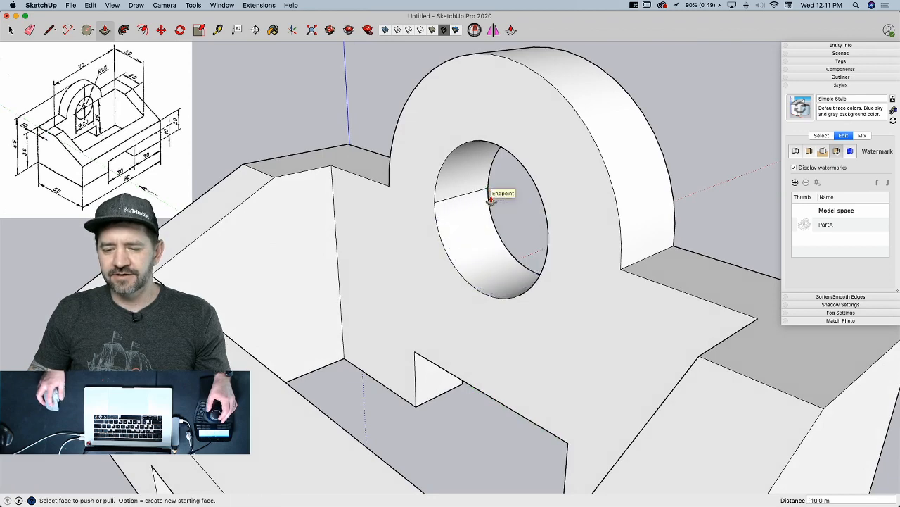
{"action": "key", "text": "e"}
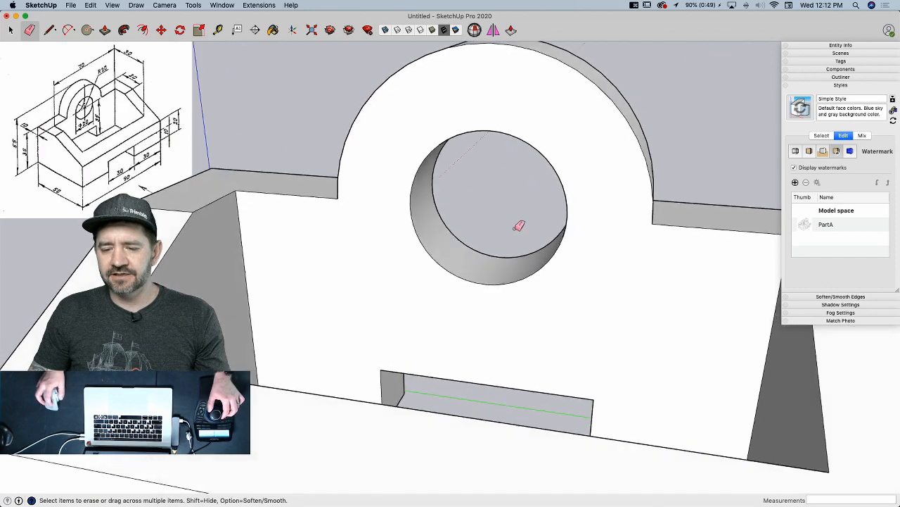
{"action": "left_click", "coordinate": [536, 190], "text": "alt"}
{"action": "key", "text": "space"}
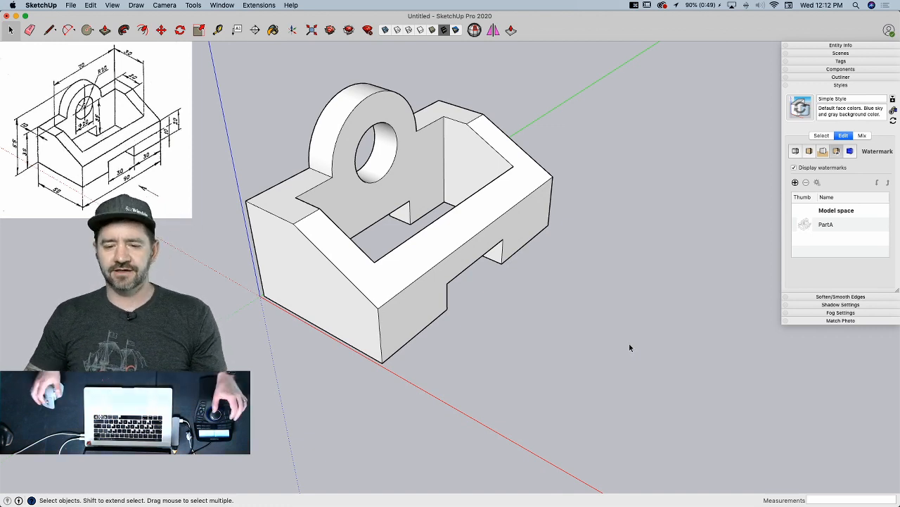
{"action": "key", "text": "l"}
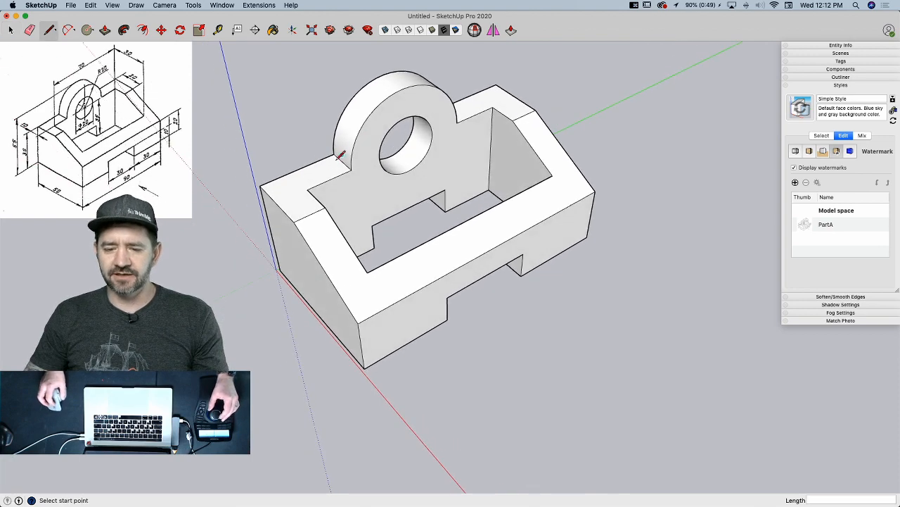
{"action": "left_click", "coordinate": [307, 188]}
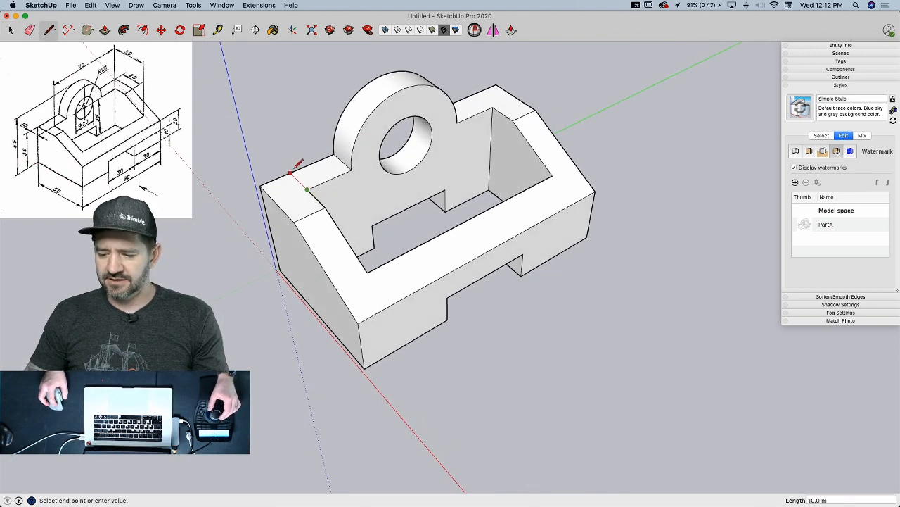
{"action": "key", "text": "space"}
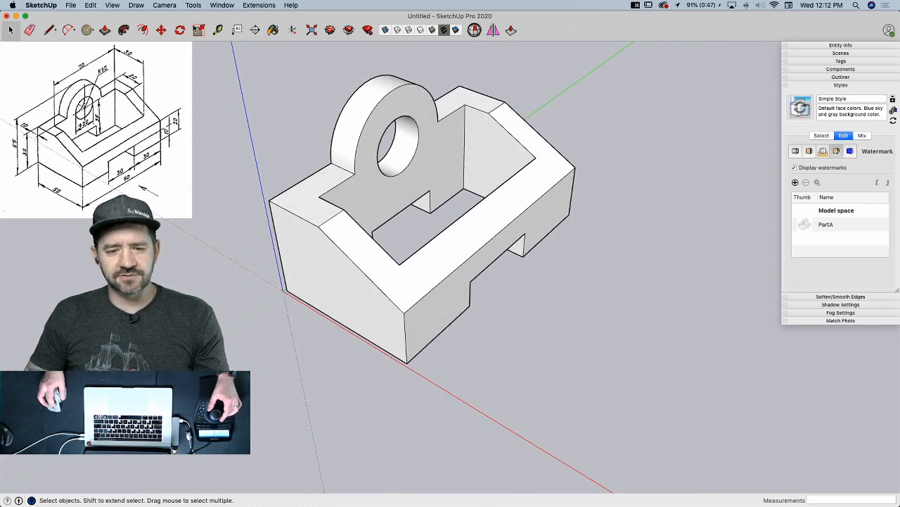
- Switch the camera to parallel projection and toggle X-ray display while comparing the model with the PartA drawing
{"action": "left_click", "coordinate": [154, 5]}
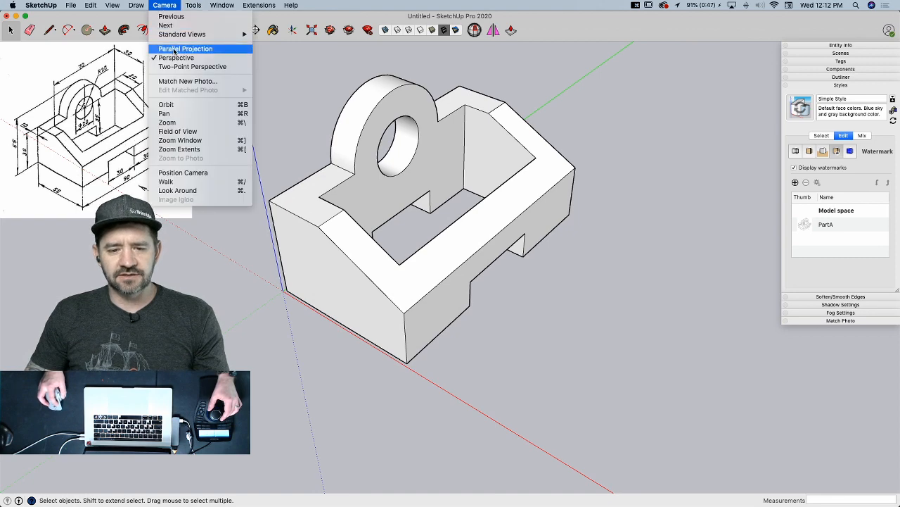
{"action": "left_click", "coordinate": [173, 49]}
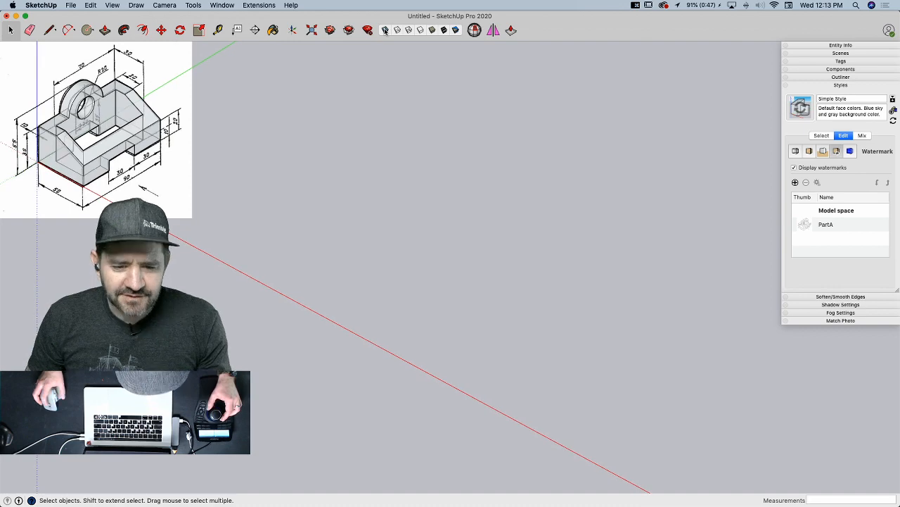
{"action": "left_click", "coordinate": [385, 31]}
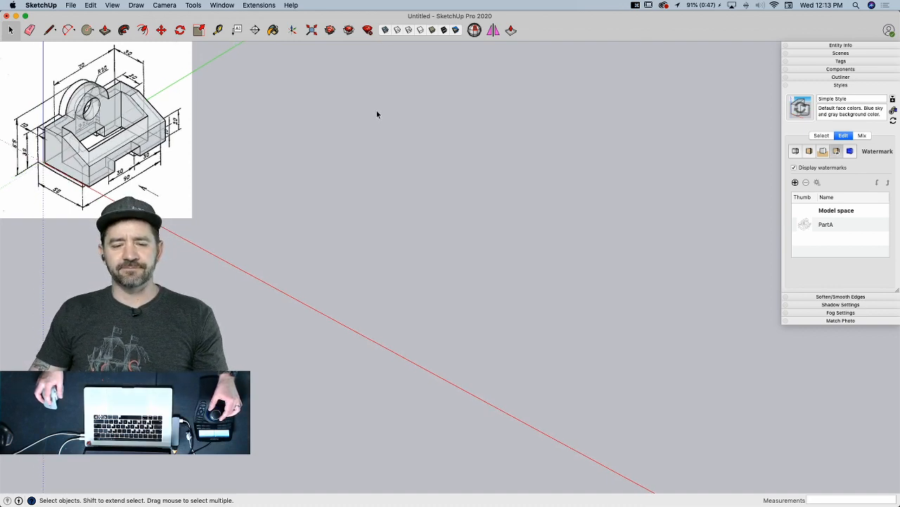
- Group all of the finished part's geometry and move the group far away from the origin
{"action": "triple_click", "coordinate": [365, 242]}
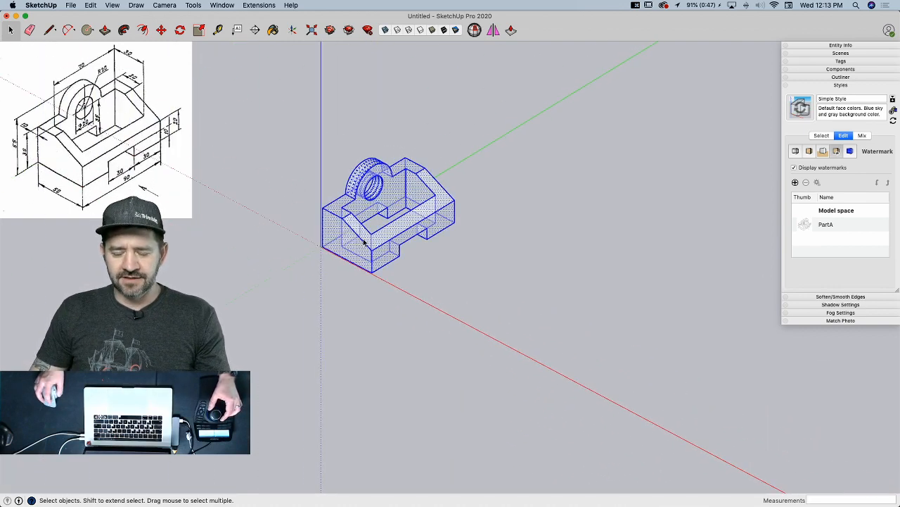
{"action": "right_click", "coordinate": [364, 242]}
{"action": "left_click", "coordinate": [408, 282]}
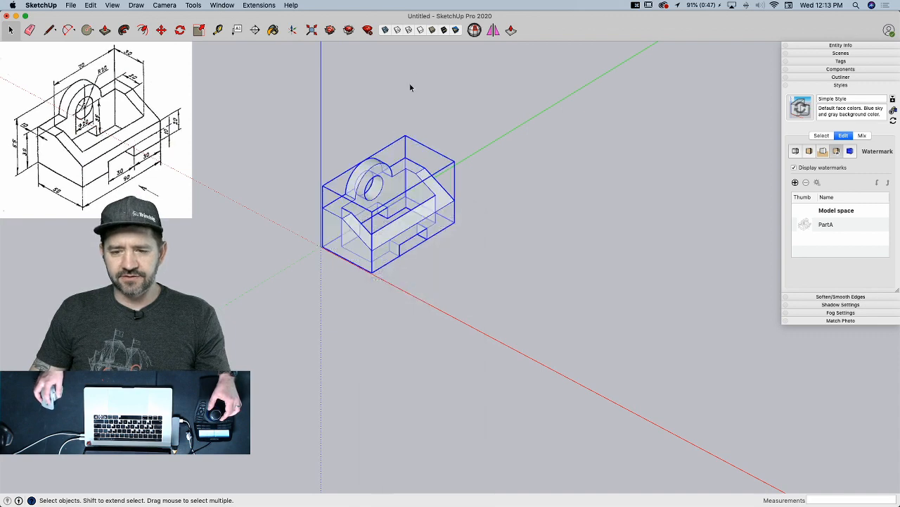
{"action": "key", "text": "m"}
{"action": "left_click", "coordinate": [722, 410]}
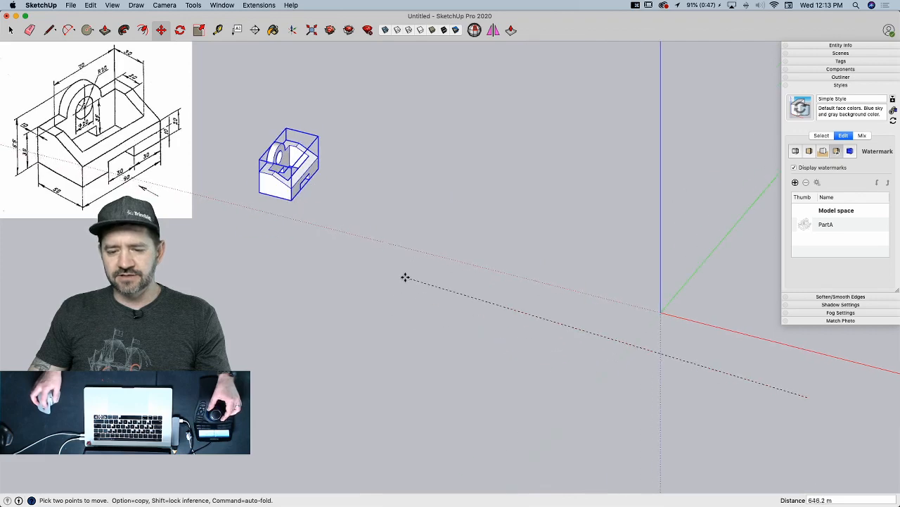
{"action": "left_click", "coordinate": [352, 279]}
{"action": "key", "text": "space"}
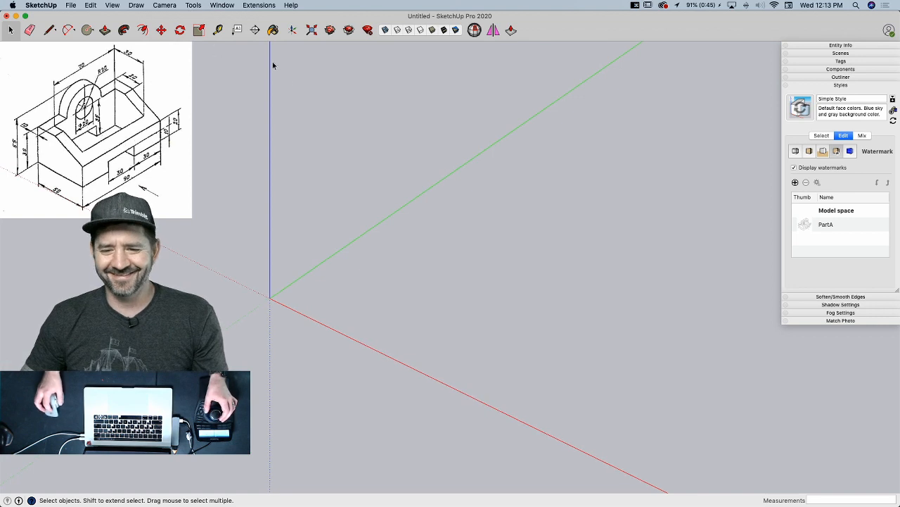
{"action": "left_click", "coordinate": [822, 224]}
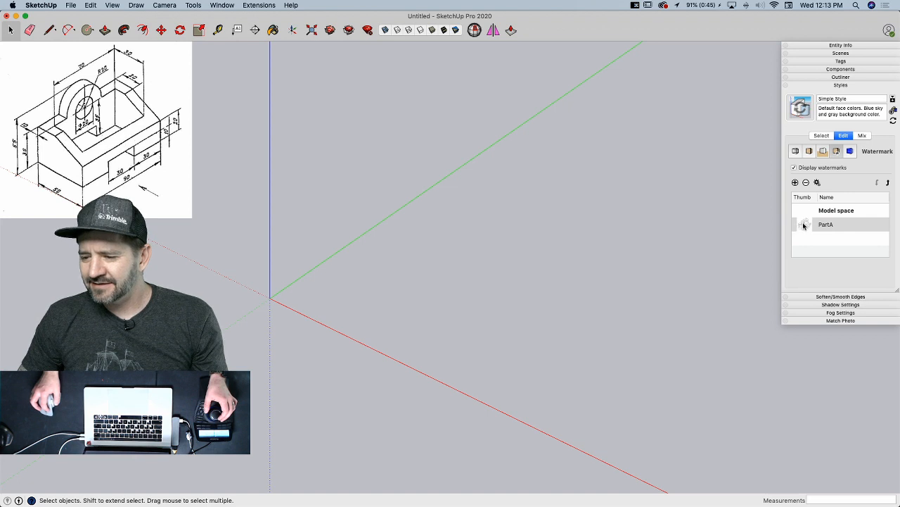
{"action": "left_click", "coordinate": [817, 183]}
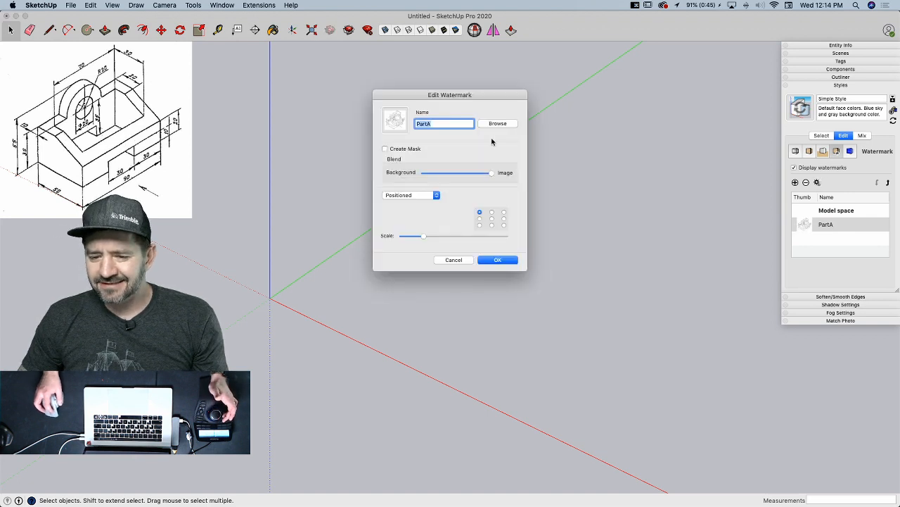
{"action": "left_click", "coordinate": [497, 259]}
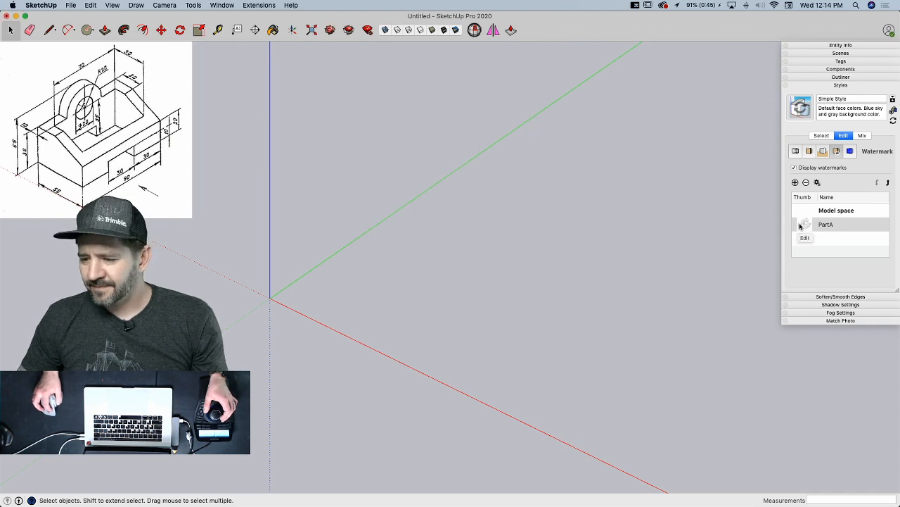
- Add PartB.jpg from the Desktop as a background watermark named PartB
{"action": "left_click", "coordinate": [796, 182]}
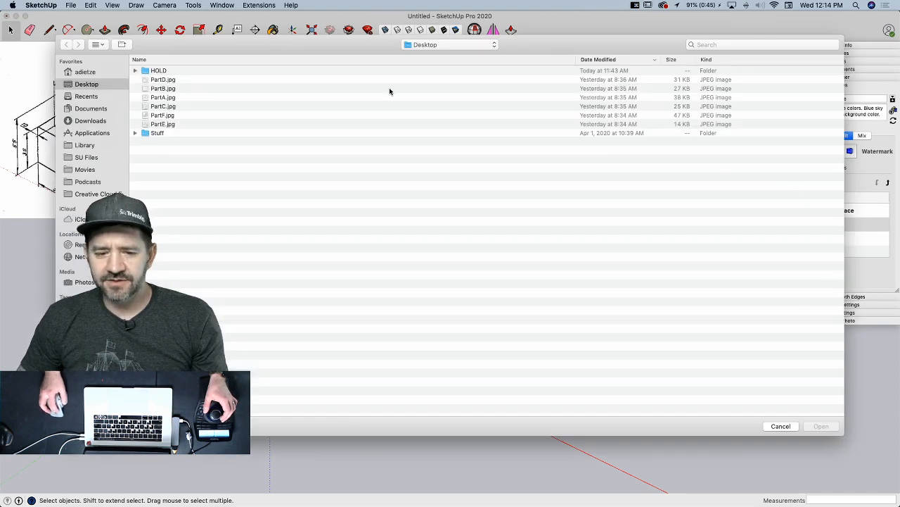
{"action": "left_click", "coordinate": [171, 89]}
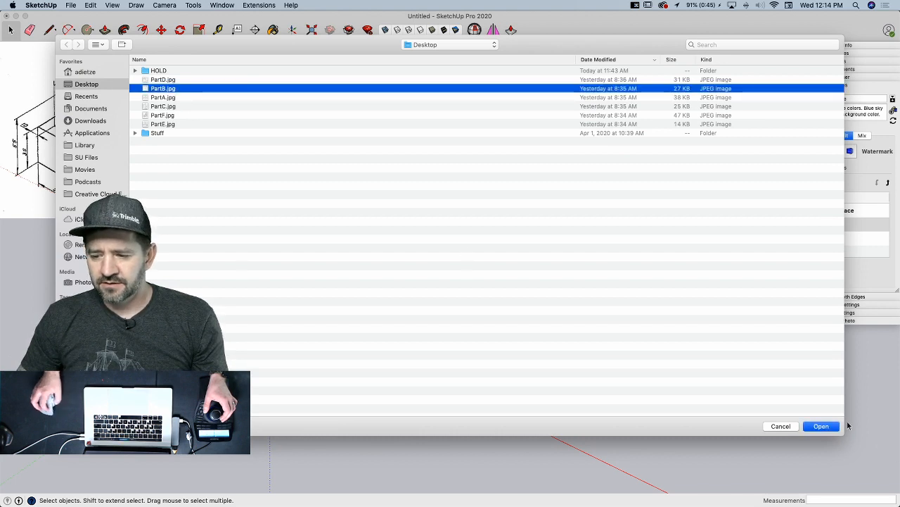
{"action": "left_click", "coordinate": [822, 426]}
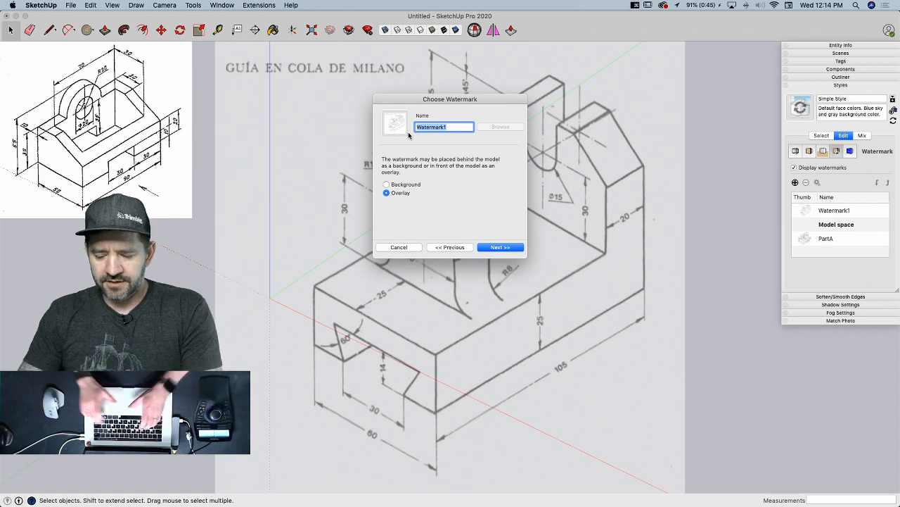
{"action": "type", "text": "PartB"}
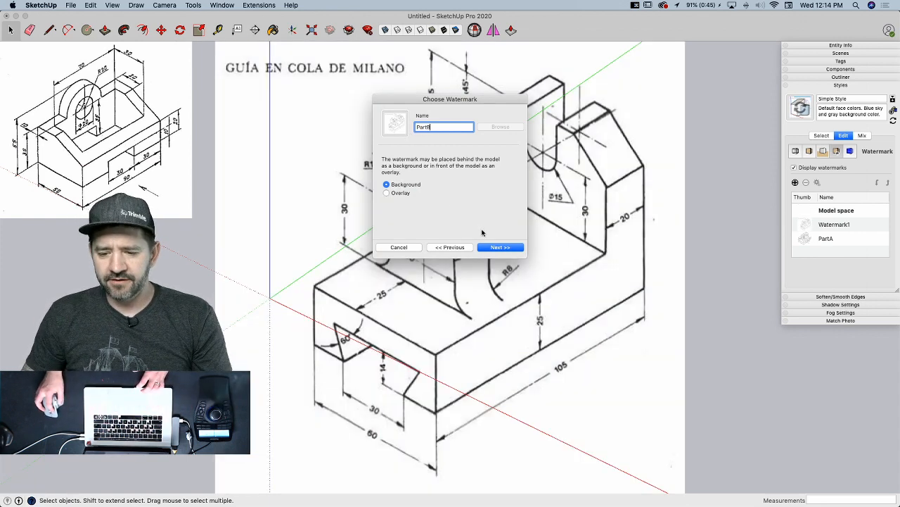
{"action": "left_click", "coordinate": [500, 247]}
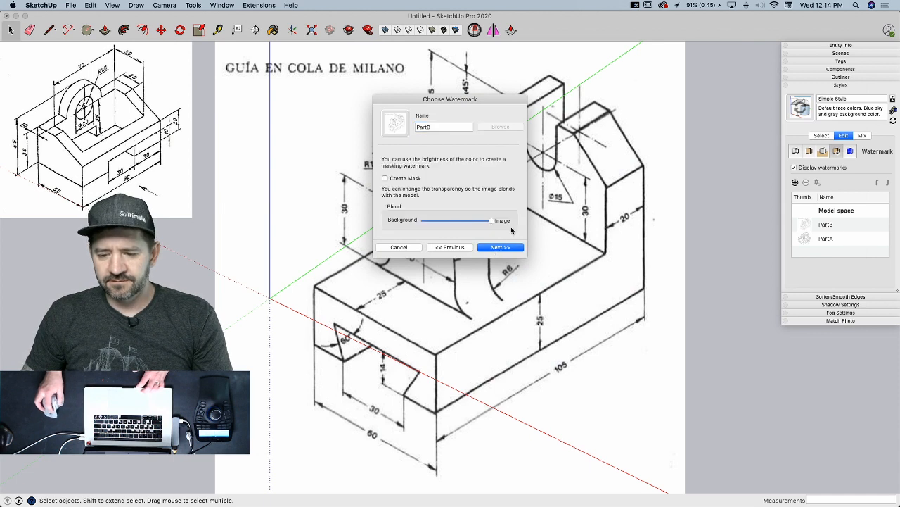
- Position the PartB watermark in the view's upper-left corner, scale it down to cover the PartA drawing, and select its entry
{"action": "left_click", "coordinate": [501, 248]}
{"action": "left_click", "coordinate": [387, 191]}
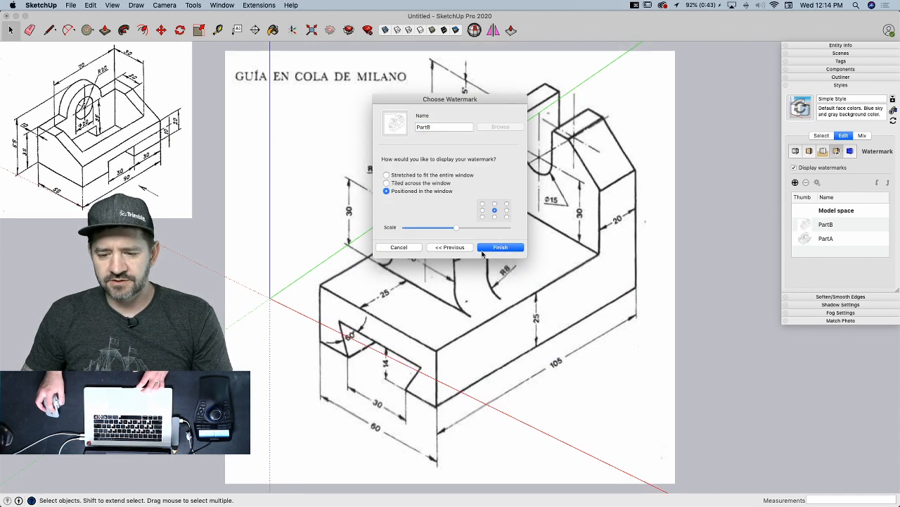
{"action": "left_click", "coordinate": [483, 204]}
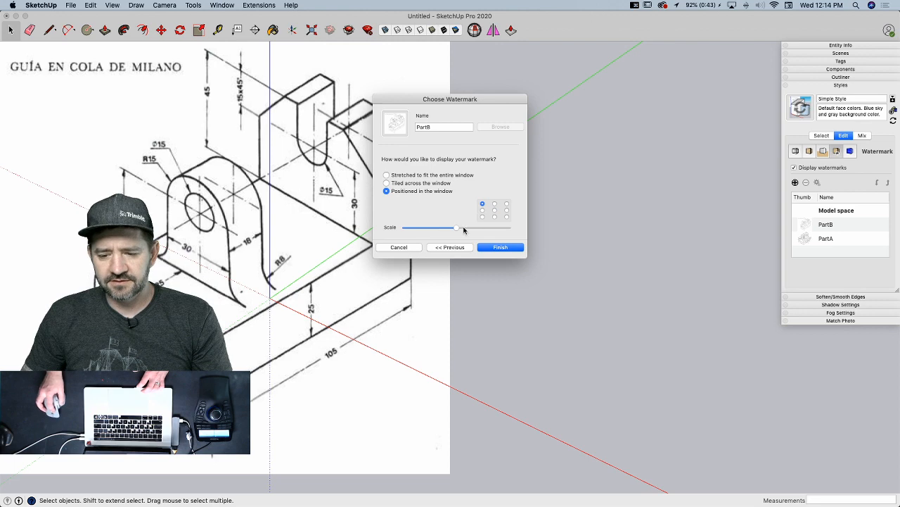
{"action": "left_click_drag", "start_coordinate": [456, 230], "coordinate": [425, 229]}
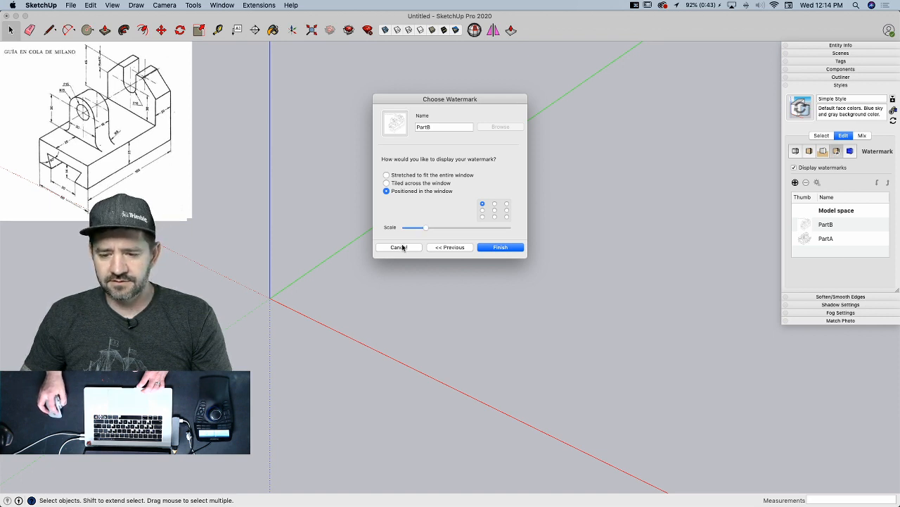
{"action": "left_click", "coordinate": [497, 248]}
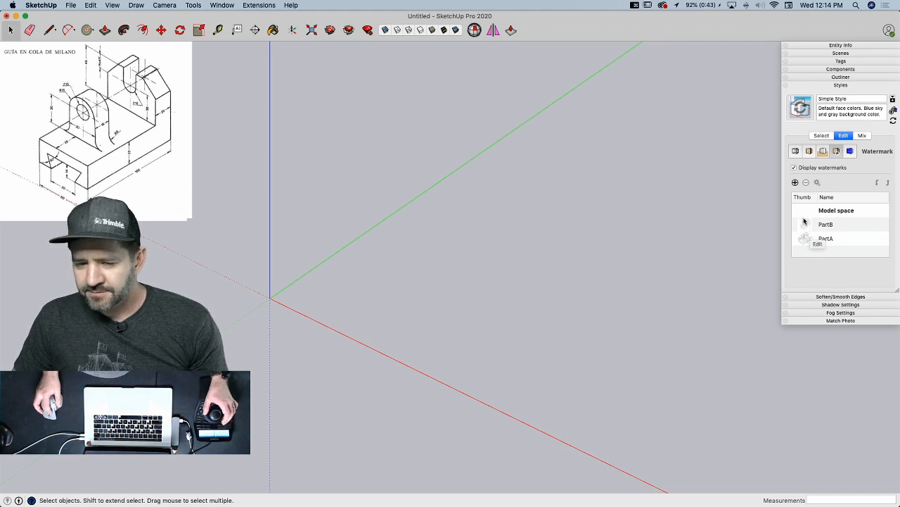
{"action": "left_click", "coordinate": [827, 225]}
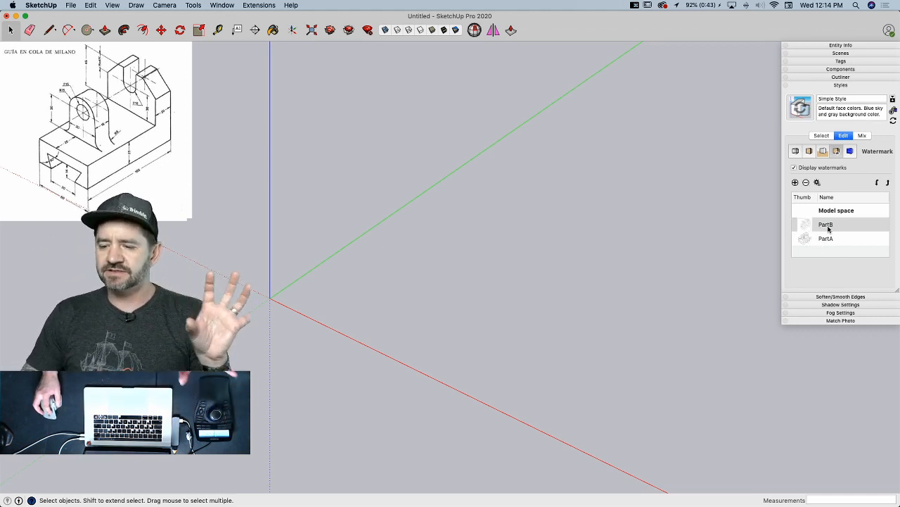
- Move the PartB watermark behind PartA in the watermark order and return it to the front
{"action": "left_click", "coordinate": [887, 183]}
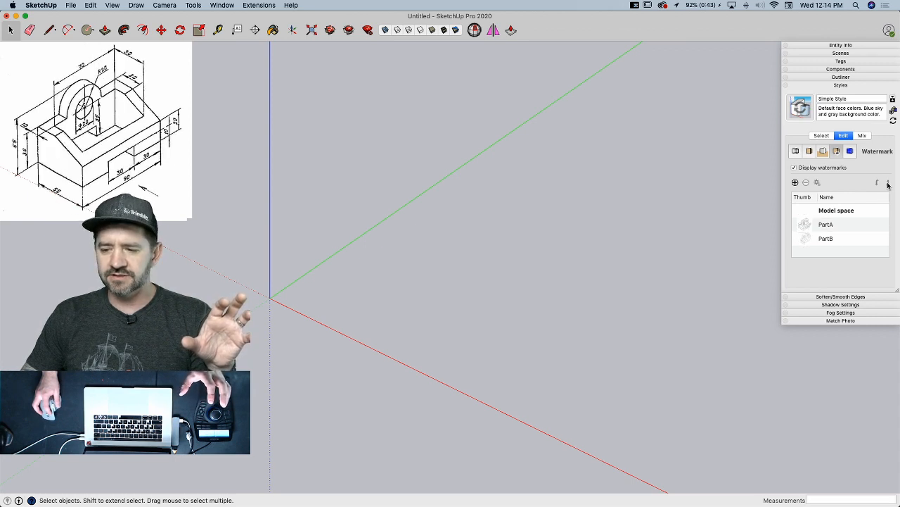
{"action": "left_click", "coordinate": [841, 240]}
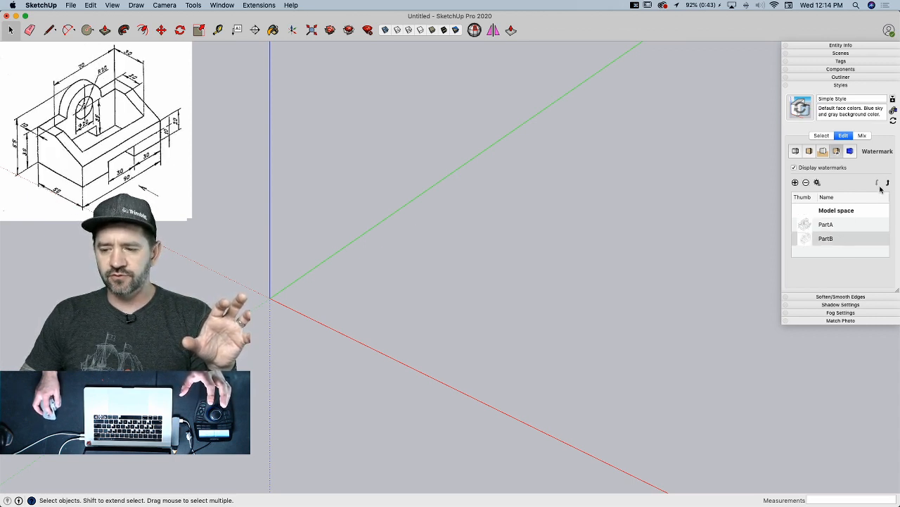
{"action": "left_click", "coordinate": [888, 183]}
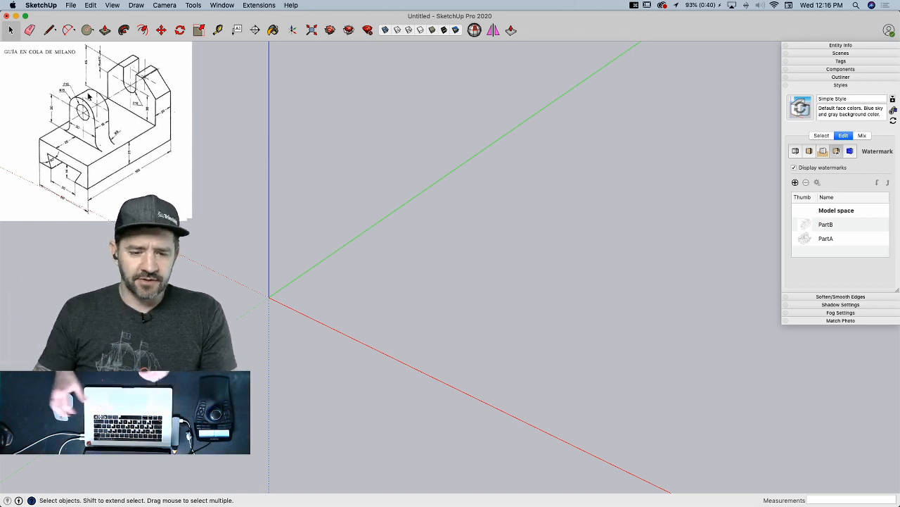
- Draw a vertical 60 m by 25 m rectangle along the red axis near the origin
{"action": "key", "text": "l"}
{"action": "left_click", "coordinate": [306, 301]}
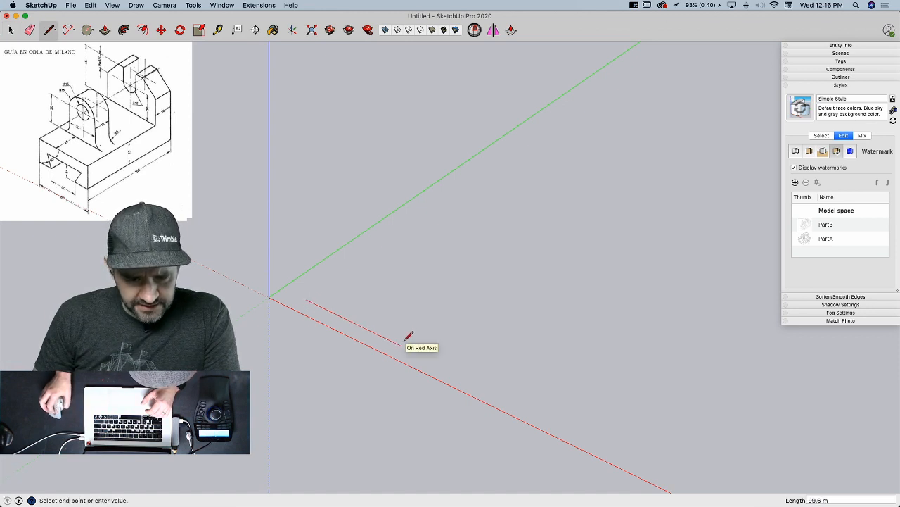
{"action": "type", "text": "60"}
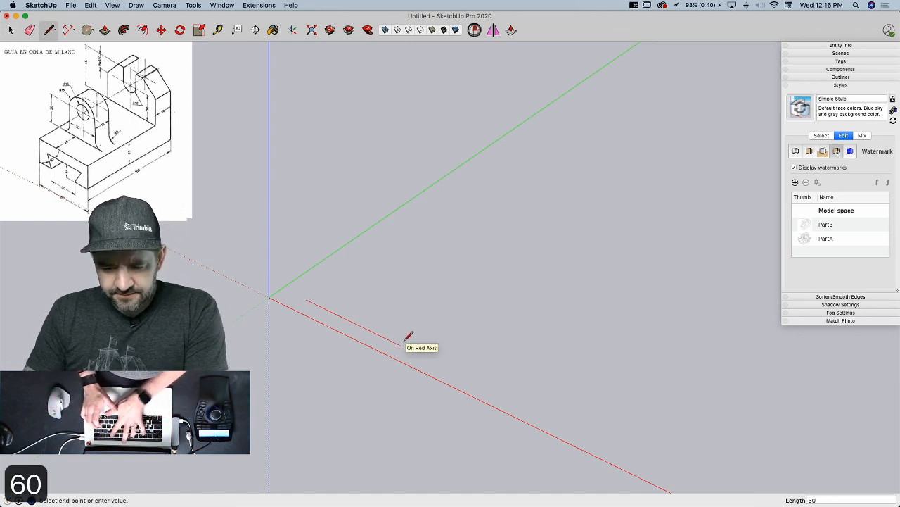
{"action": "key", "text": "Return"}
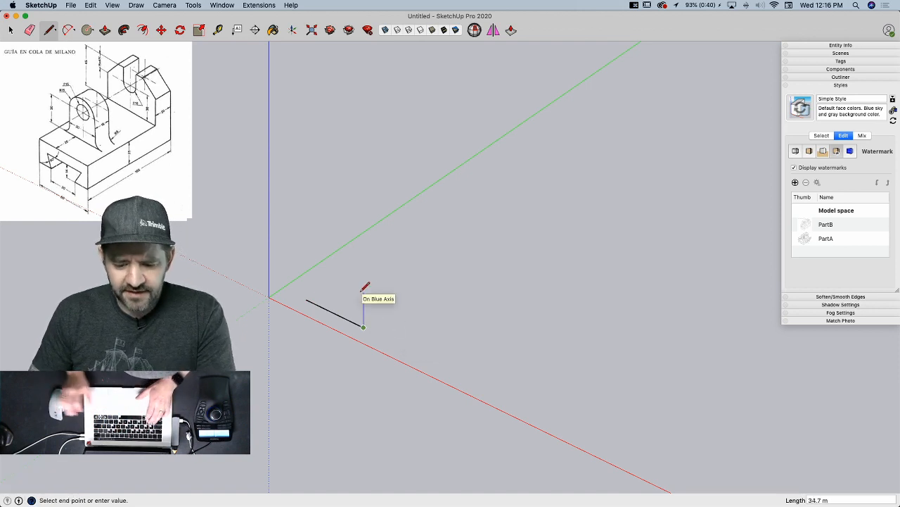
{"action": "type", "text": "25"}
{"action": "key", "text": "Return"}
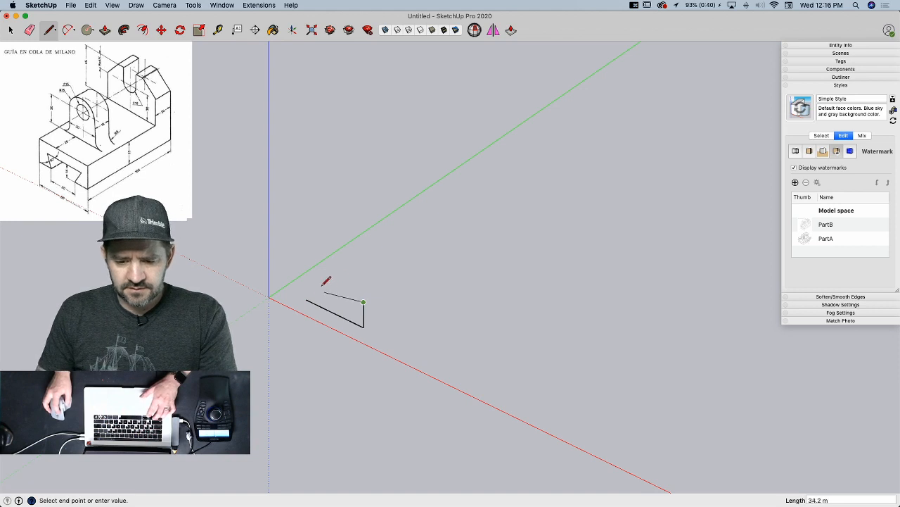
{"action": "type", "text": "60"}
{"action": "key", "text": "Return"}
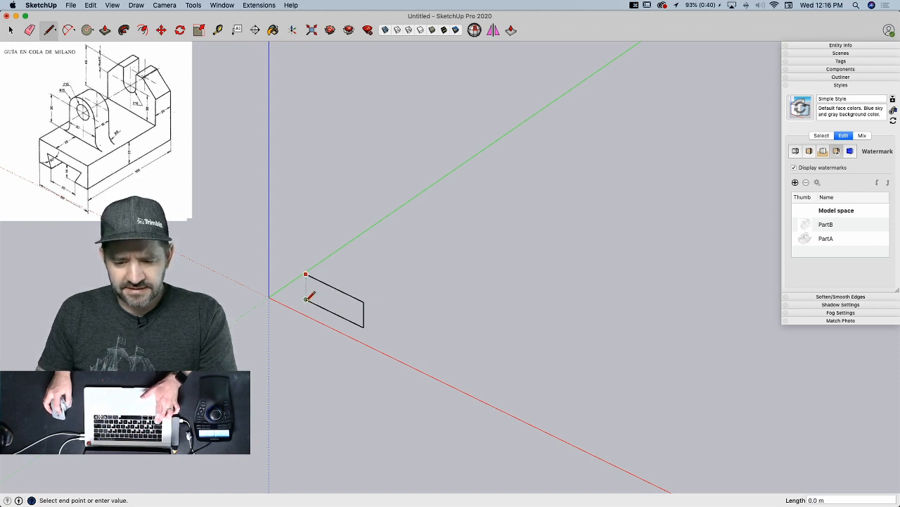
{"action": "left_click", "coordinate": [307, 299]}
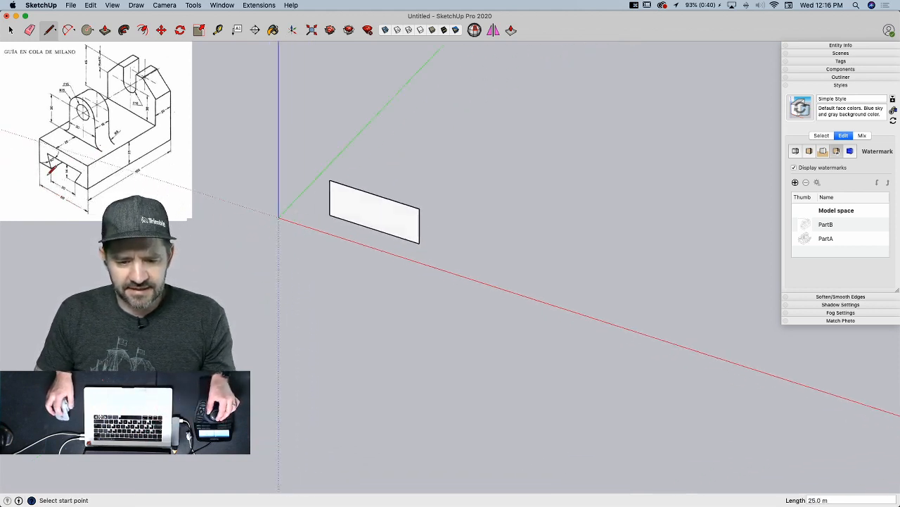
- Switch the camera from parallel projection to perspective
{"action": "key", "text": "space"}
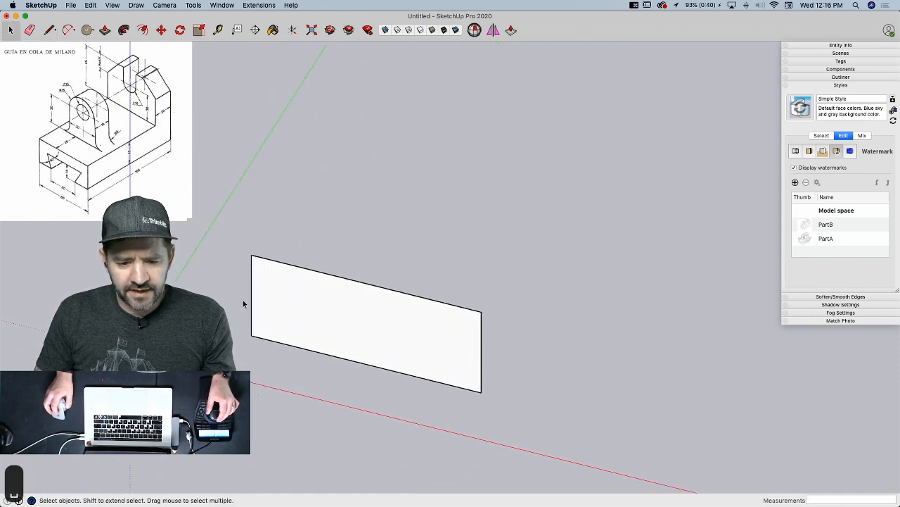
{"action": "key", "text": "l"}
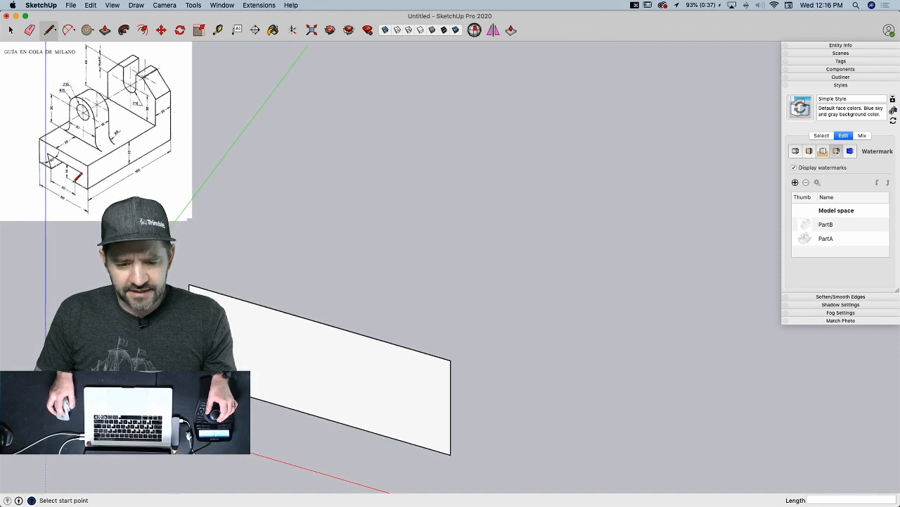
{"action": "left_click", "coordinate": [164, 5]}
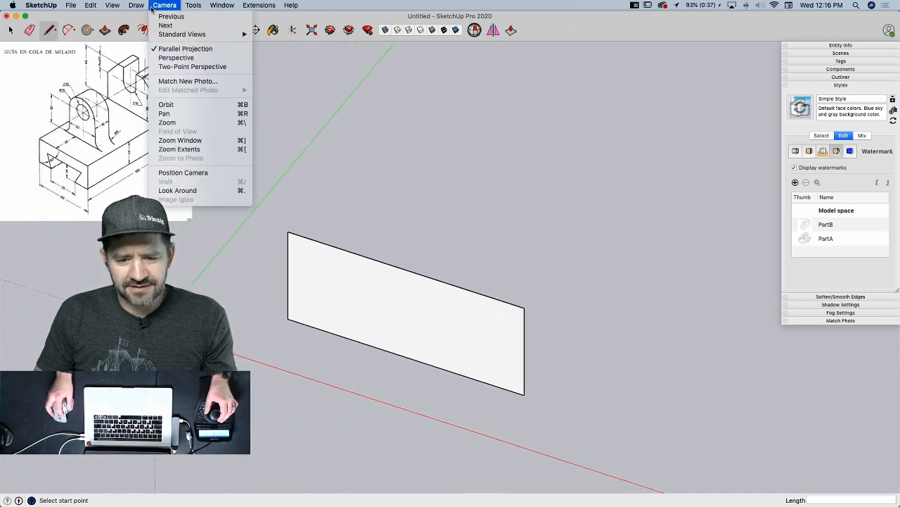
{"action": "left_click", "coordinate": [176, 58]}
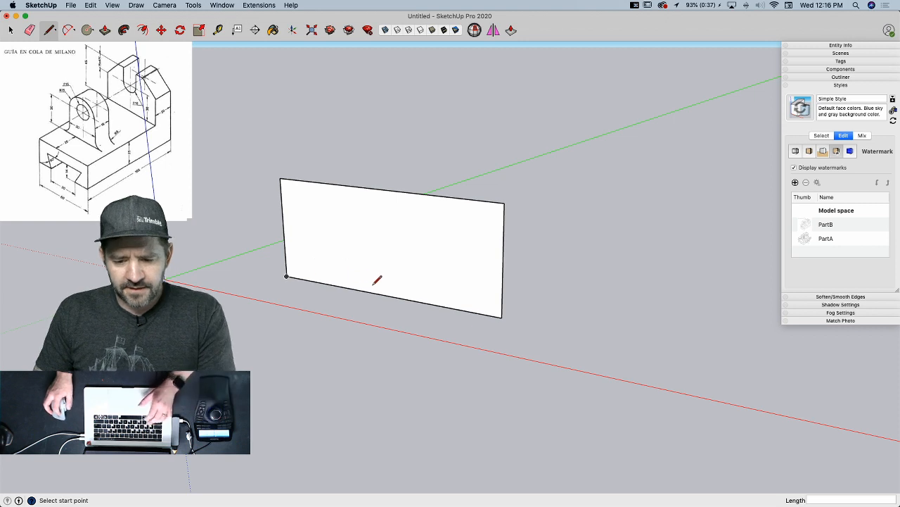
- Mark a point 15 m from the lower-left corner on the rectangle's bottom edge with a short line downwards
{"action": "left_click", "coordinate": [286, 276]}
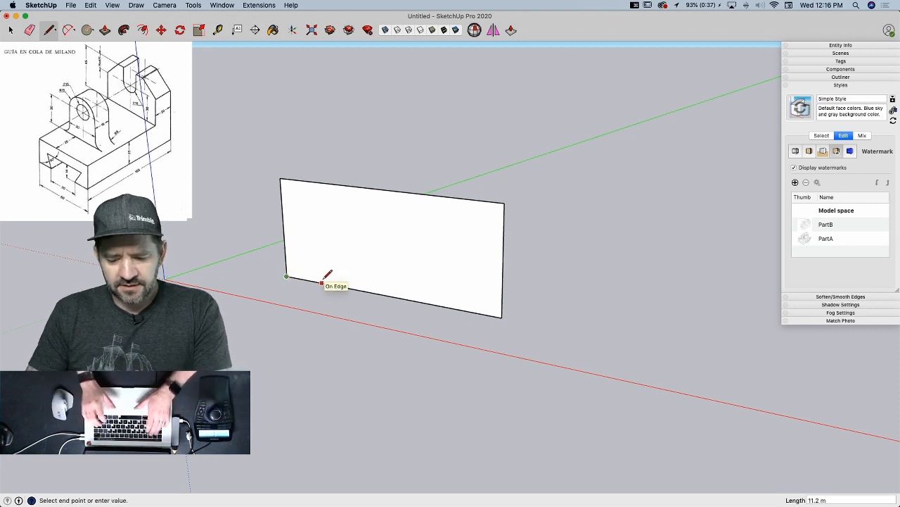
{"action": "type", "text": "15"}
{"action": "key", "text": "Return"}
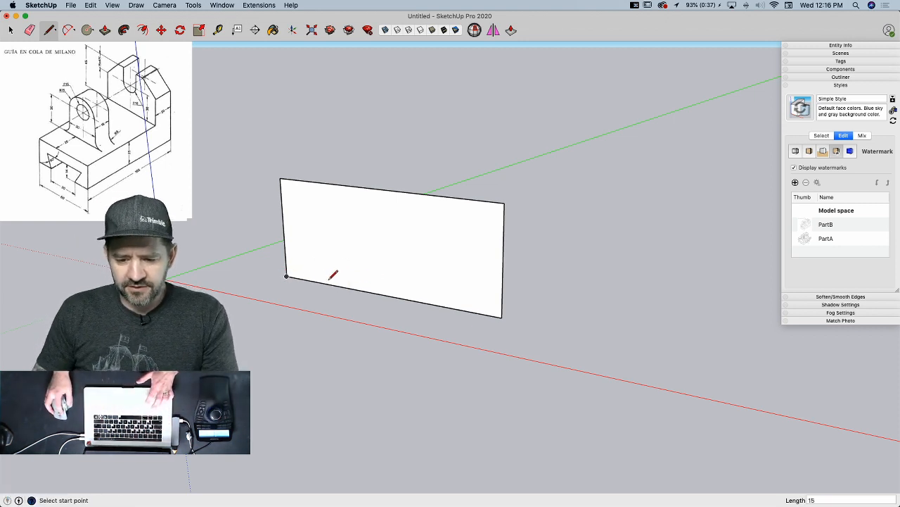
{"action": "left_click", "coordinate": [334, 285]}
{"action": "key", "text": "space"}
- Mark a point 15 m from the lower-right corner on the bottom edge with a matching short line downwards
{"action": "key", "text": "l"}
{"action": "left_click", "coordinate": [502, 316]}
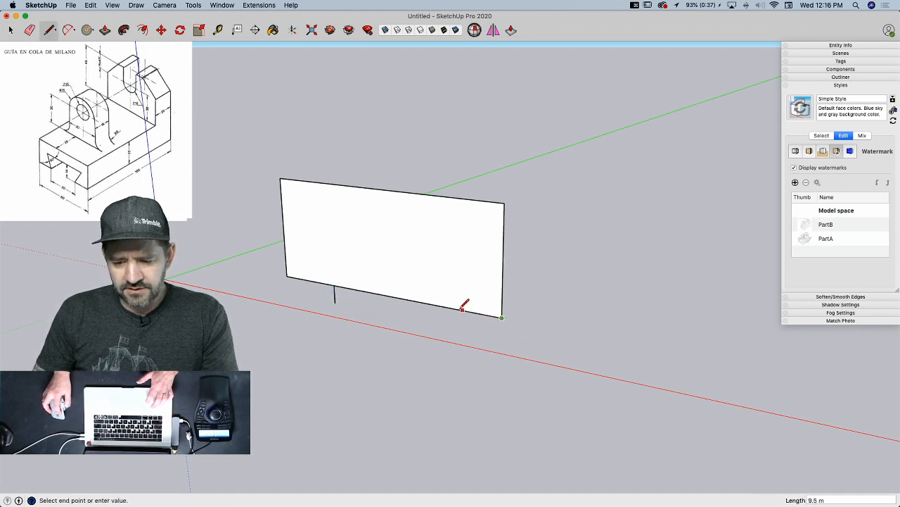
{"action": "type", "text": "15"}
{"action": "key", "text": "Return"}
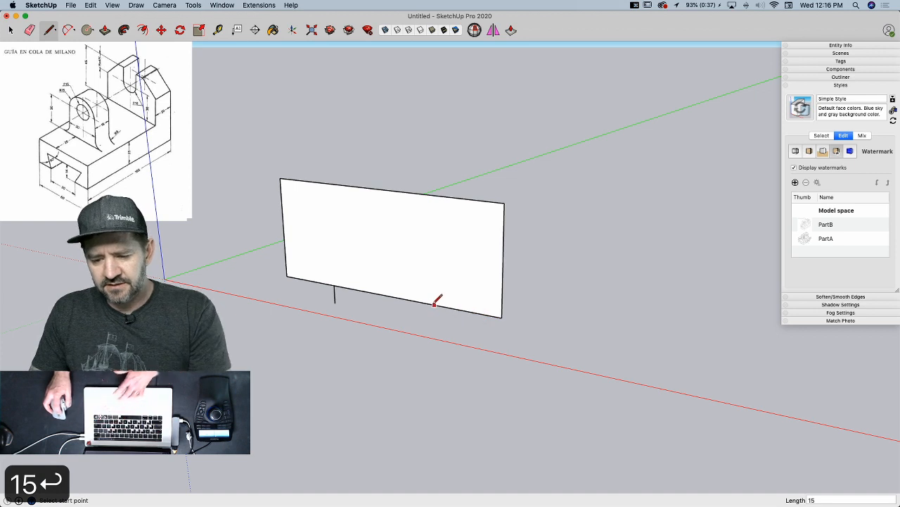
{"action": "left_click", "coordinate": [441, 306]}
{"action": "left_click", "coordinate": [441, 325]}
{"action": "key", "text": "space"}
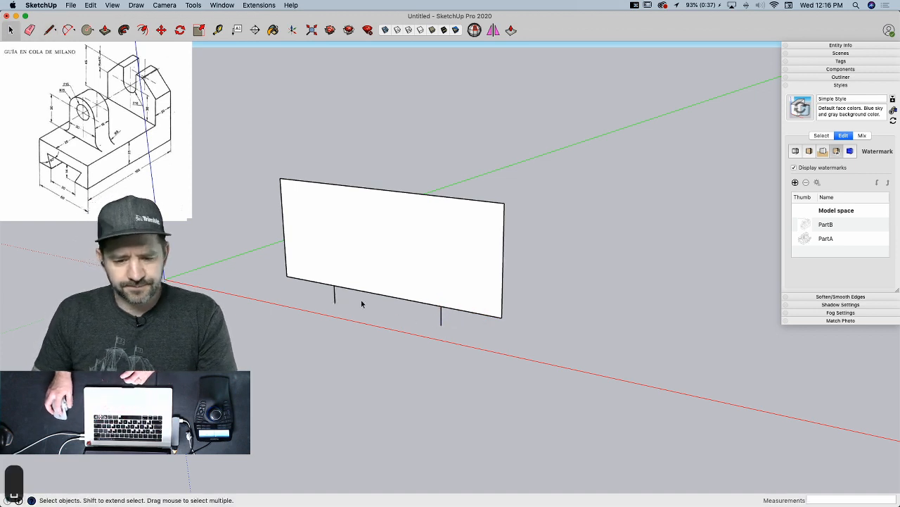
- Draw a horizontal line across the full width of the rectangle, 14 m above its bottom edge
{"action": "key", "text": "l"}
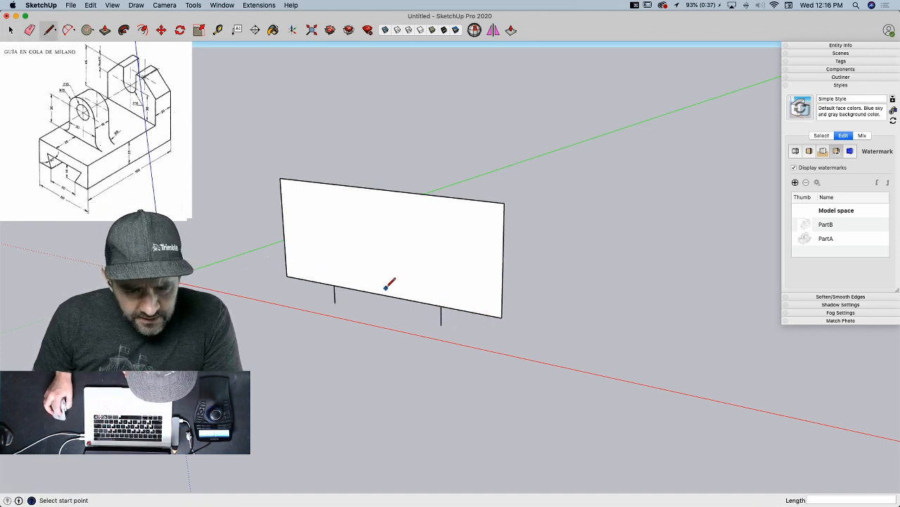
{"action": "left_click", "coordinate": [287, 275]}
{"action": "type", "text": "14"}
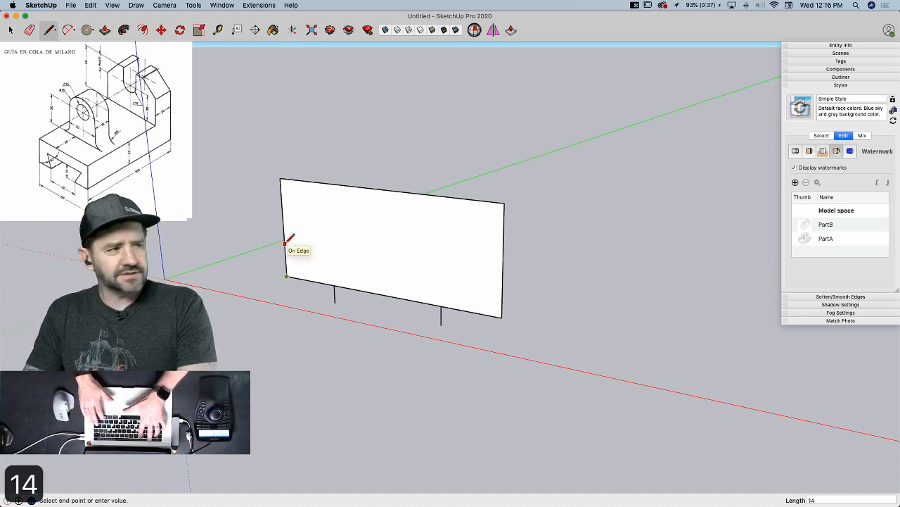
{"action": "key", "text": "Return"}
{"action": "left_click", "coordinate": [283, 222]}
{"action": "left_click", "coordinate": [503, 253]}
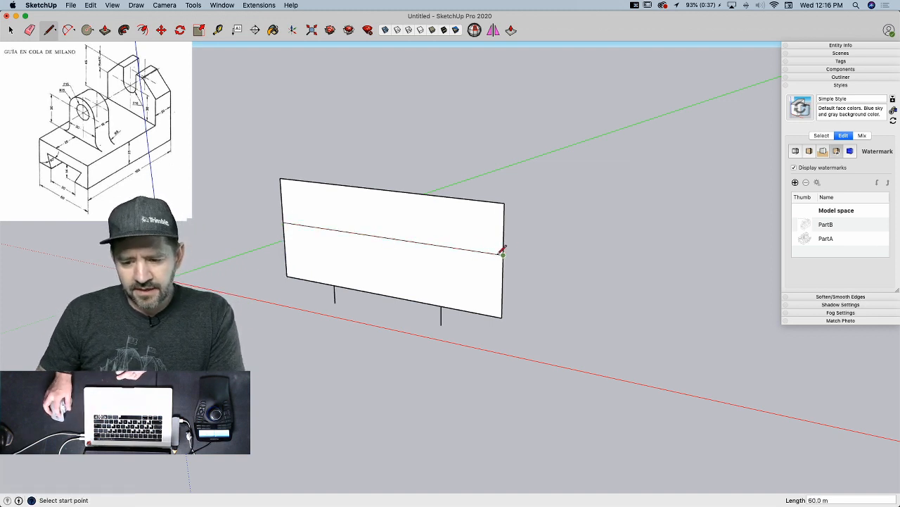
{"action": "key", "text": "space"}
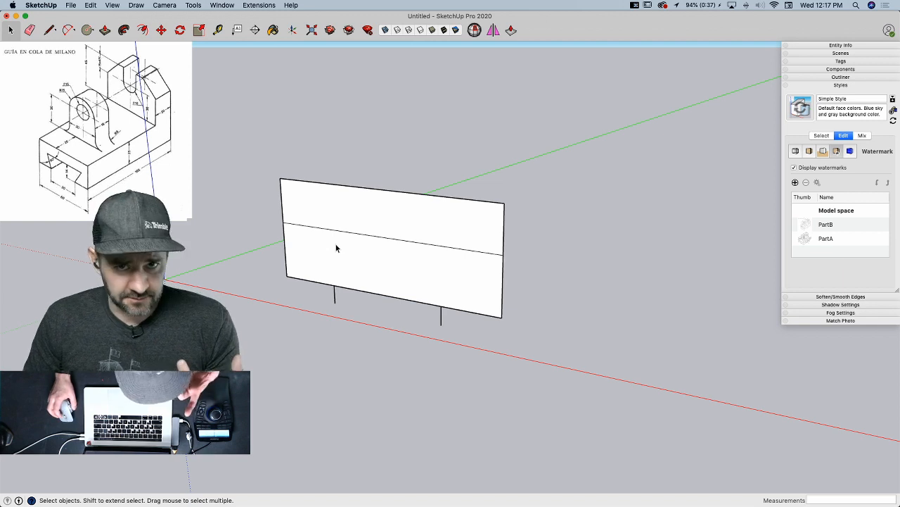
- Rotate a copy of the horizontal dividing line by about 63 degrees around its midpoint
{"action": "left_click", "coordinate": [371, 237]}
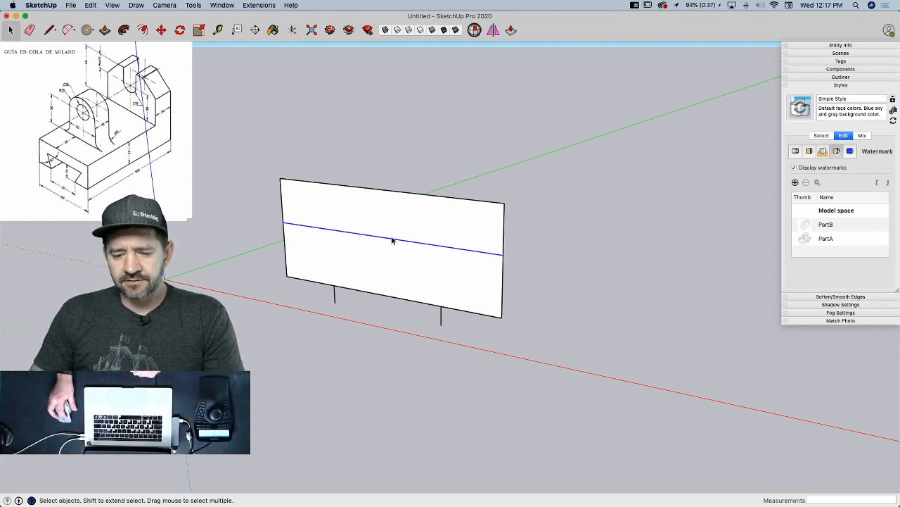
{"action": "key", "text": "q"}
{"action": "left_click", "coordinate": [383, 238]}
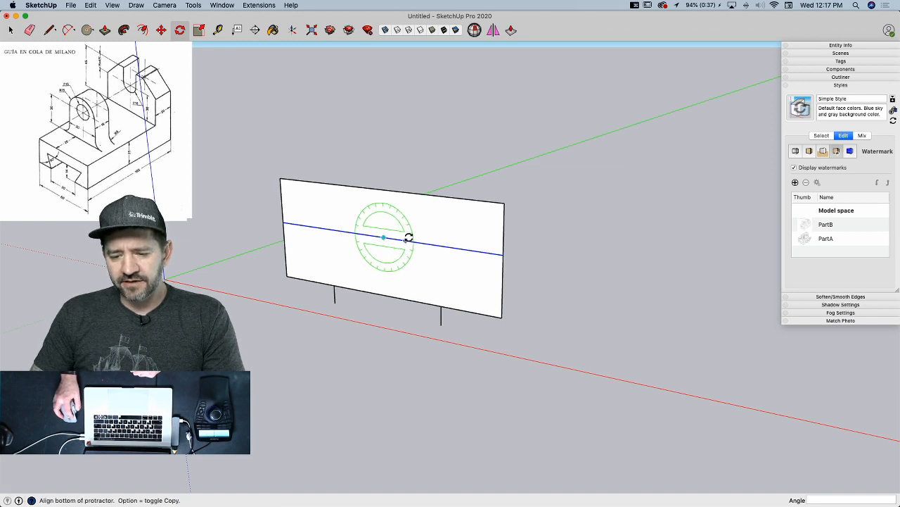
{"action": "left_click", "coordinate": [410, 239]}
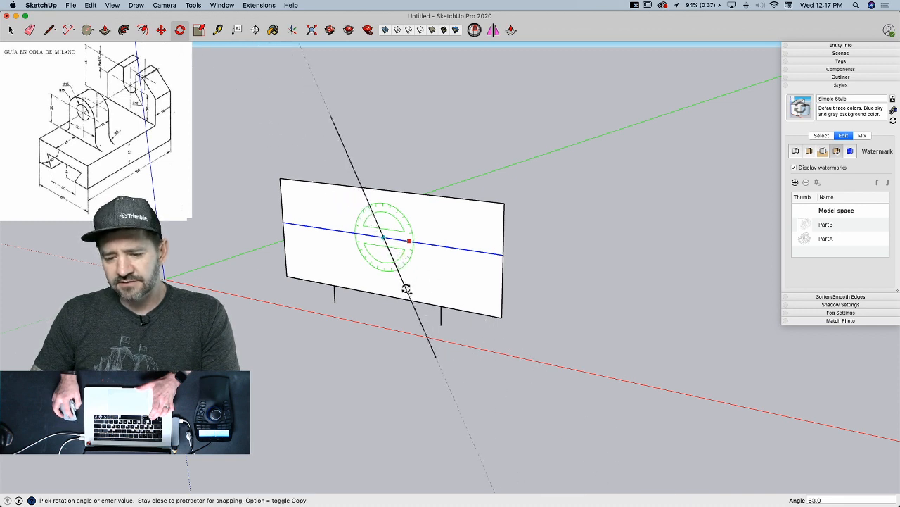
{"action": "left_click", "coordinate": [407, 289]}
{"action": "key", "text": "space"}
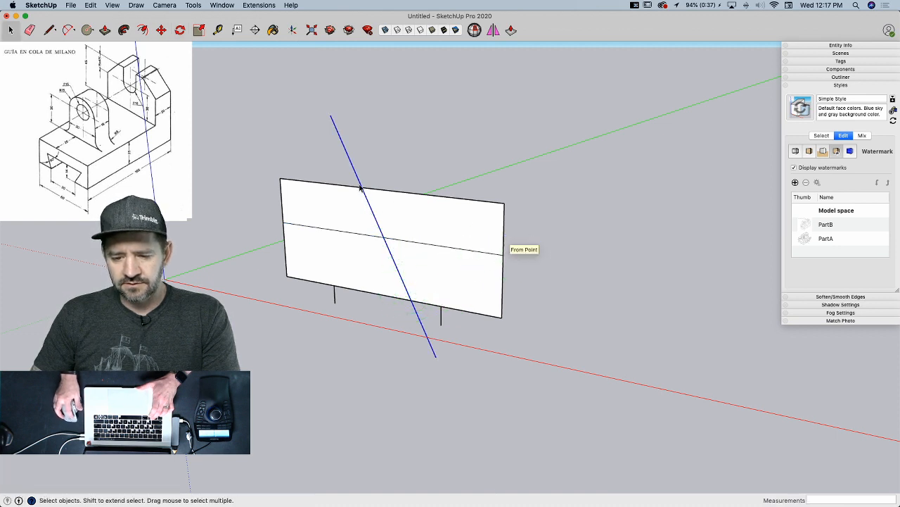
- Erase the parts of the slanted line above the dividing line and below the rectangle's bottom edge
{"action": "key", "text": "e"}
{"action": "left_click", "coordinate": [371, 206]}
{"action": "left_click", "coordinate": [358, 170]}
{"action": "left_click", "coordinate": [426, 327]}
{"action": "key", "text": "space"}
- Move the slanted segment by its lower endpoint to the left 15 m mark on the bottom edge
{"action": "left_click", "coordinate": [406, 289]}
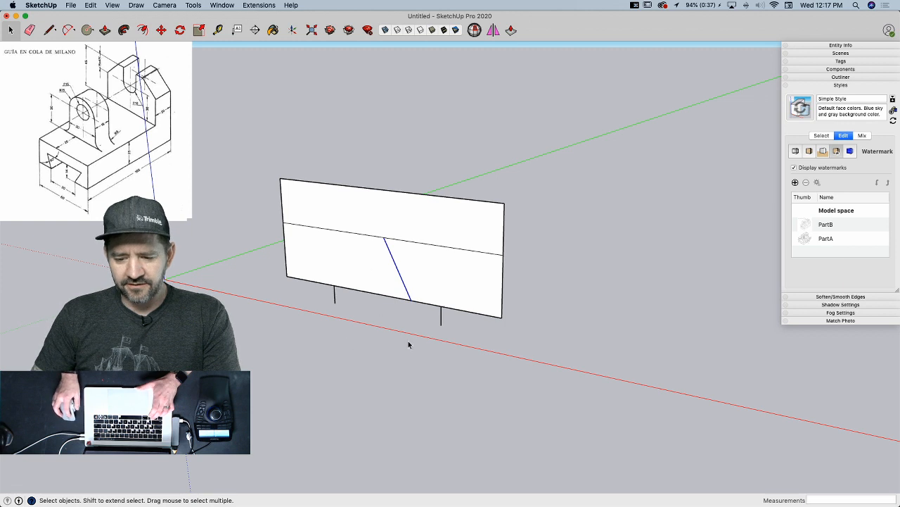
{"action": "key", "text": "m"}
{"action": "left_click", "coordinate": [411, 301]}
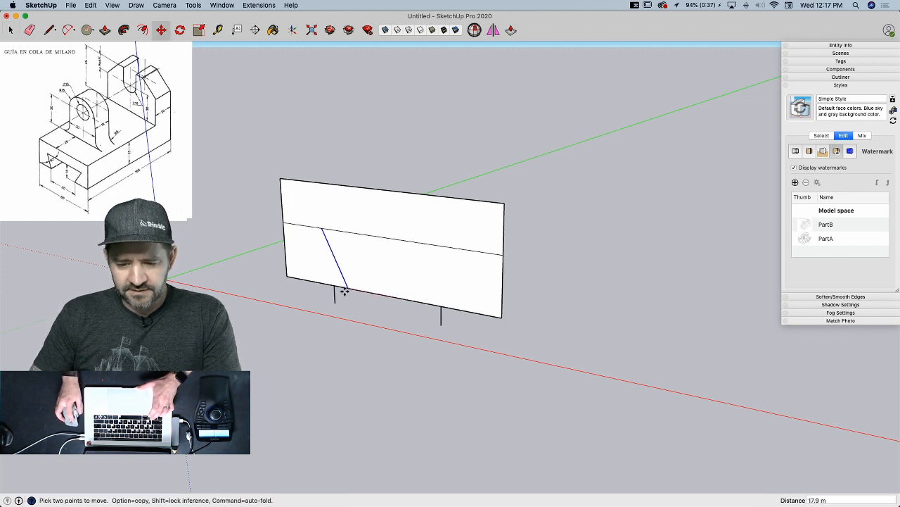
{"action": "left_click", "coordinate": [333, 285]}
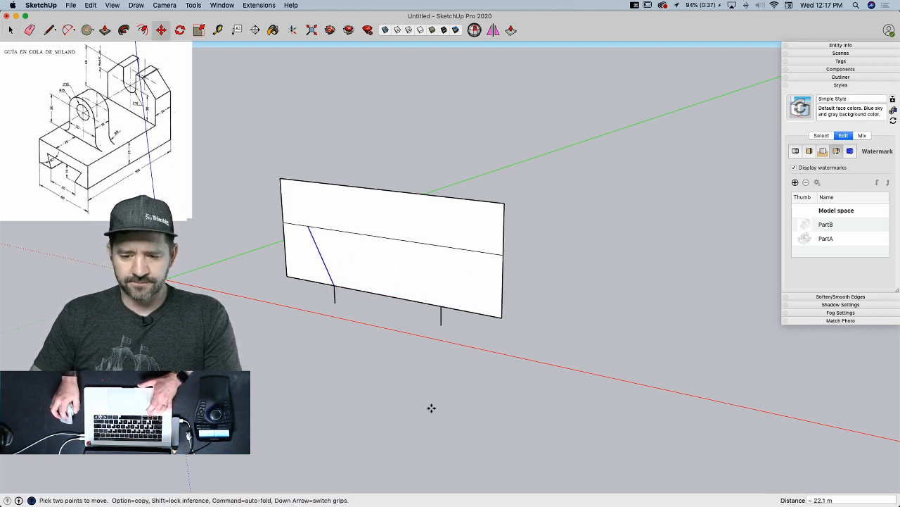
{"action": "key", "text": "space"}
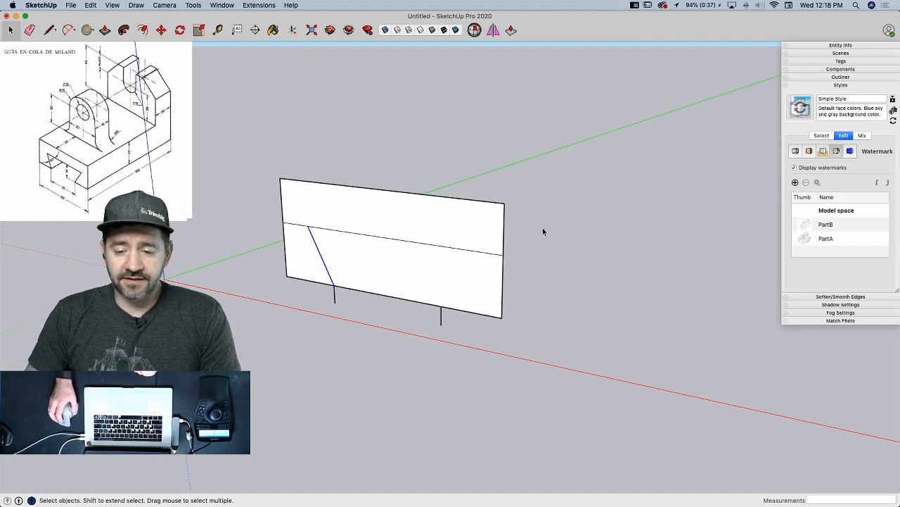
{"action": "left_click", "coordinate": [193, 5]}
{"action": "mouse_move", "coordinate": [138, 7]}
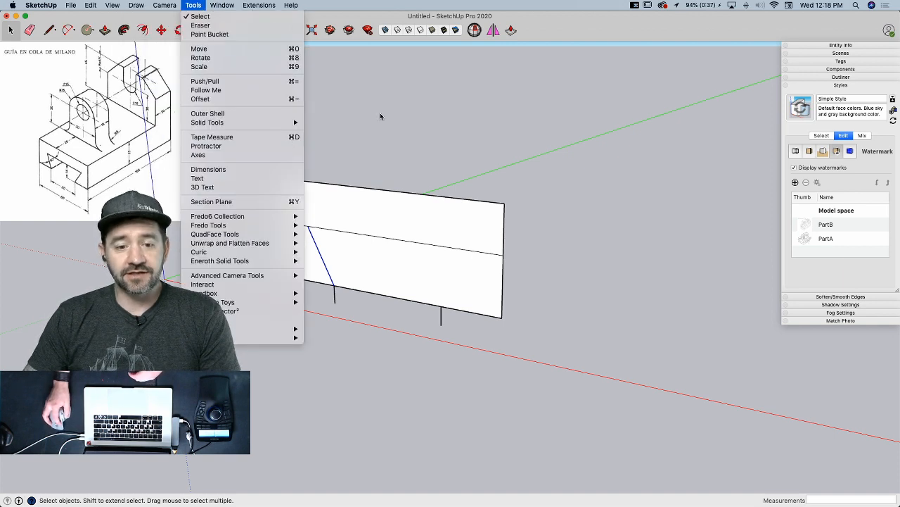
{"action": "left_click", "coordinate": [380, 112]}
- Save the untitled model to the Desktop as MoreParts.skp
{"action": "left_click", "coordinate": [58, 3]}
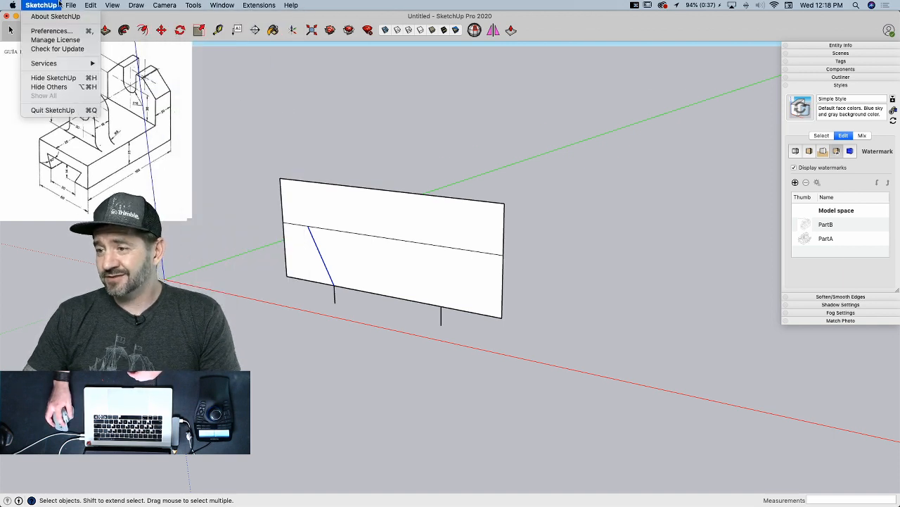
{"action": "mouse_move", "coordinate": [71, 4]}
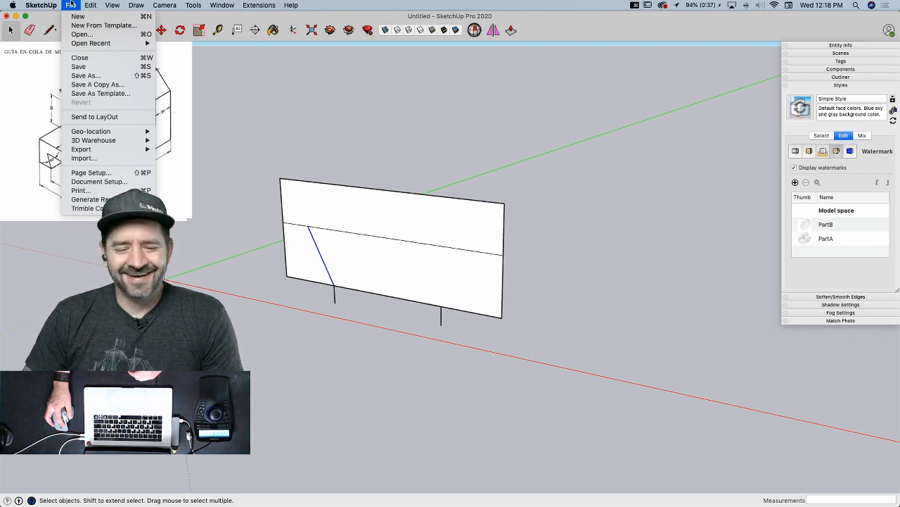
{"action": "left_click", "coordinate": [112, 66]}
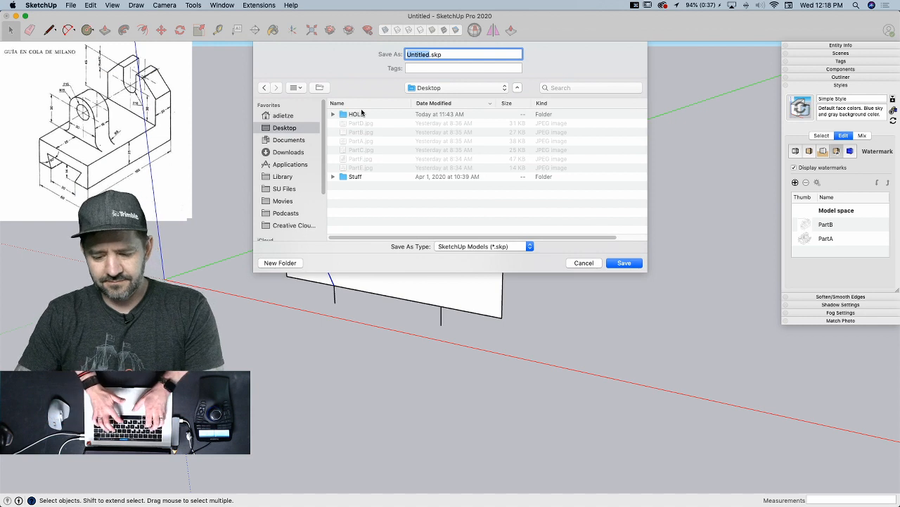
{"action": "type", "text": "MoreParts"}
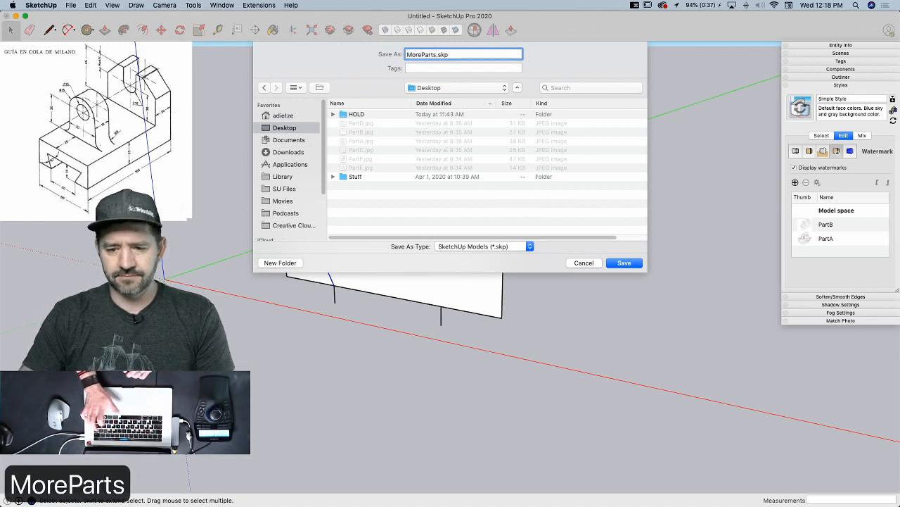
{"action": "key", "text": "Return"}
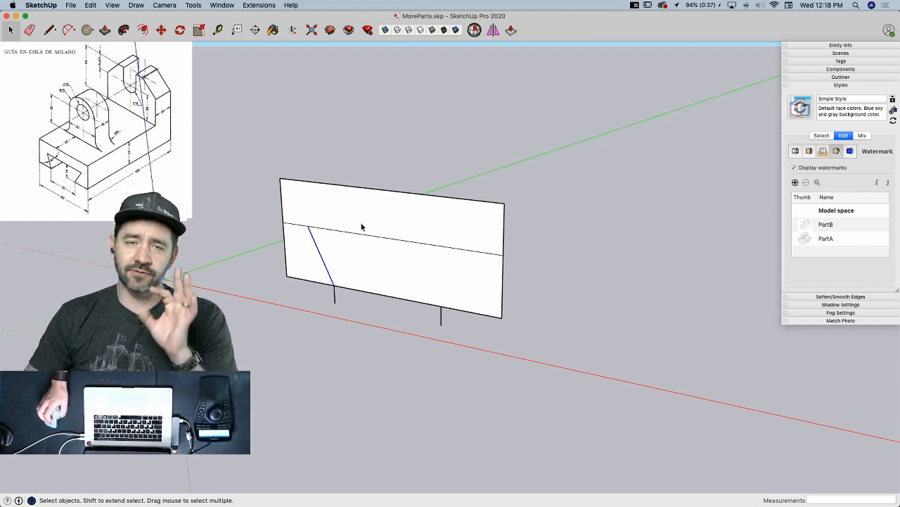
- Create a protractor guide at 60 degrees from the horizontal dividing line, through that line's midpoint
{"action": "left_click", "coordinate": [110, 6]}
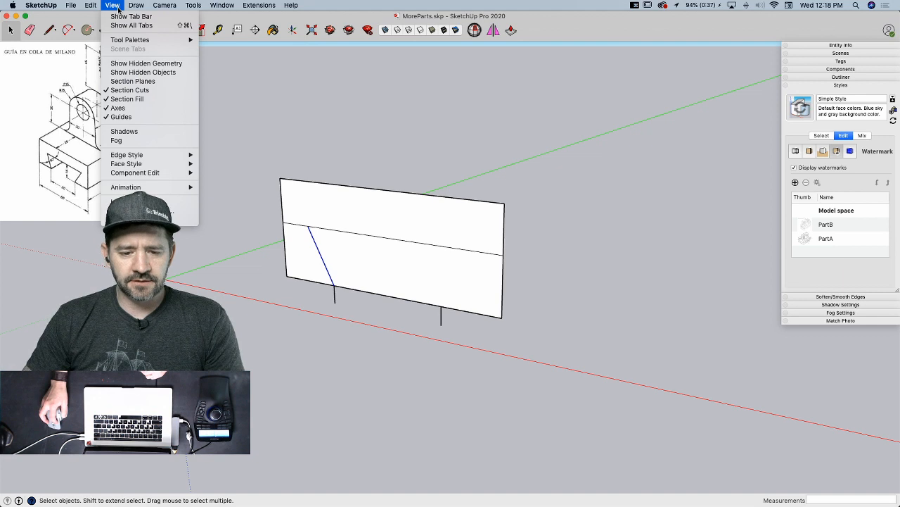
{"action": "mouse_move", "coordinate": [186, 7]}
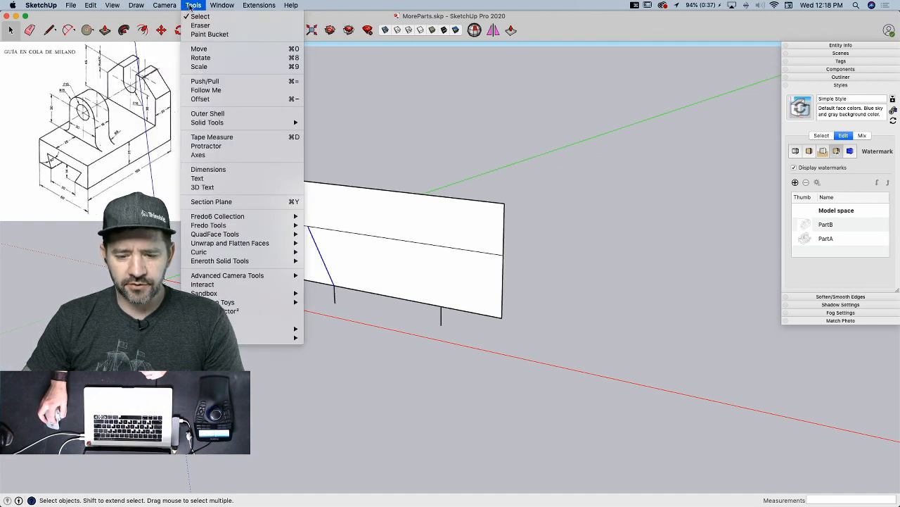
{"action": "left_click", "coordinate": [221, 145]}
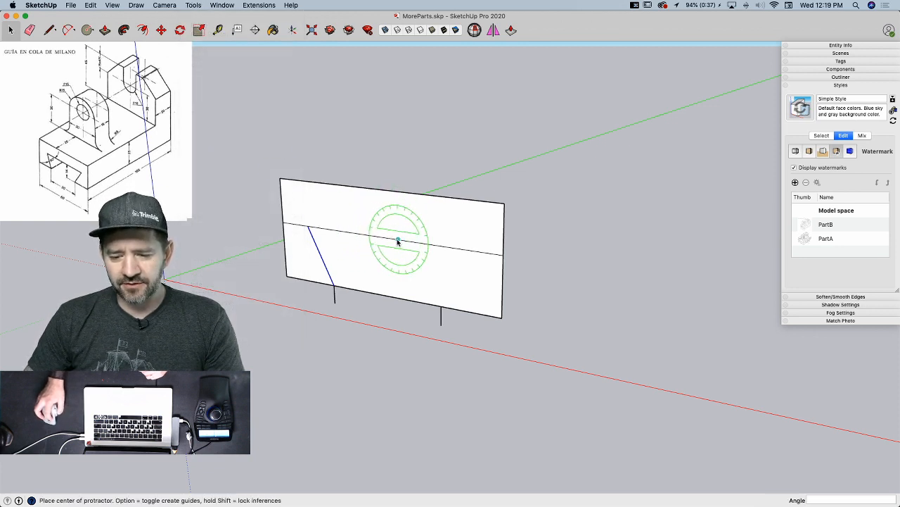
{"action": "left_click", "coordinate": [397, 241]}
{"action": "left_click", "coordinate": [335, 232]}
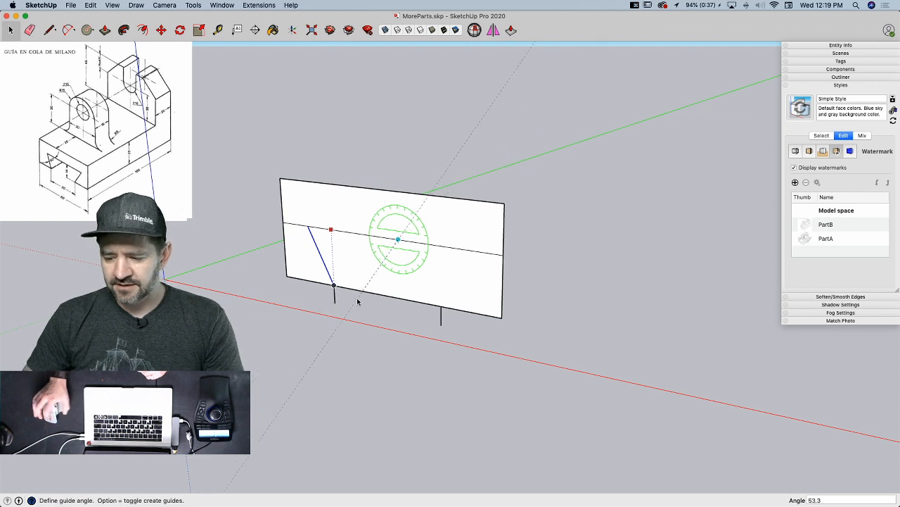
{"action": "type", "text": "60"}
{"action": "key", "text": "Return"}
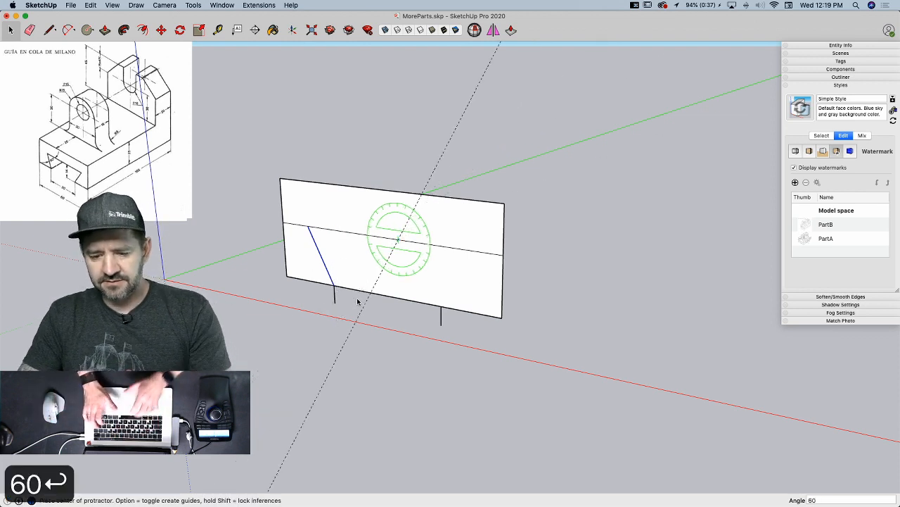
{"action": "key", "text": "l"}
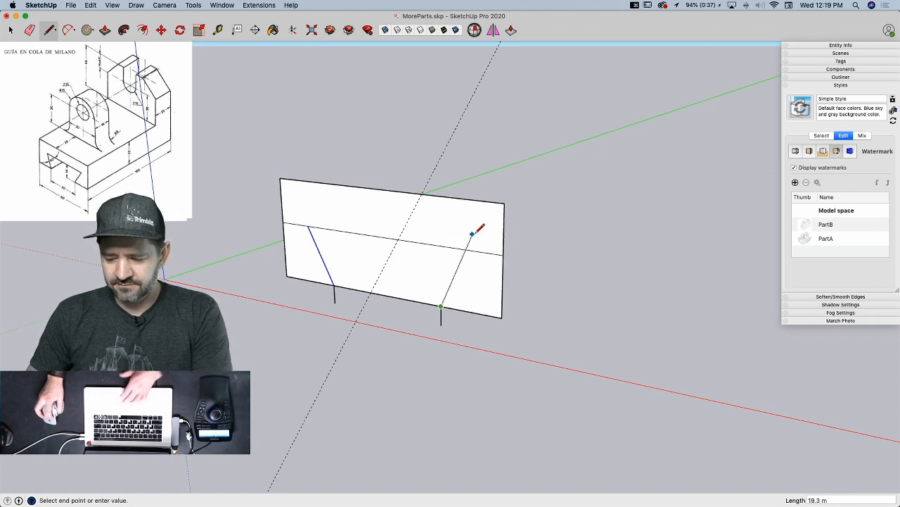
{"action": "key", "text": "Down"}
{"action": "key", "text": "Down"}
{"action": "key", "text": "Down"}
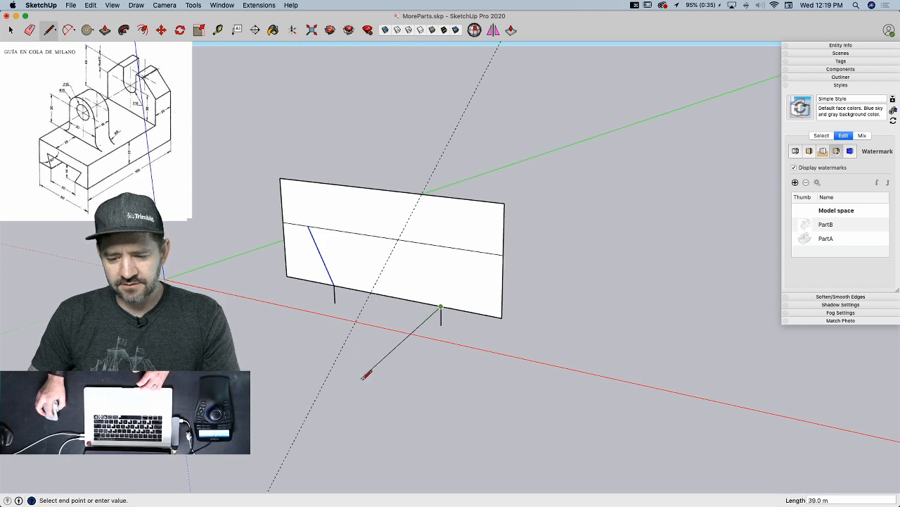
{"action": "middle_click_drag", "start_coordinate": [403, 406], "coordinate": [418, 371]}
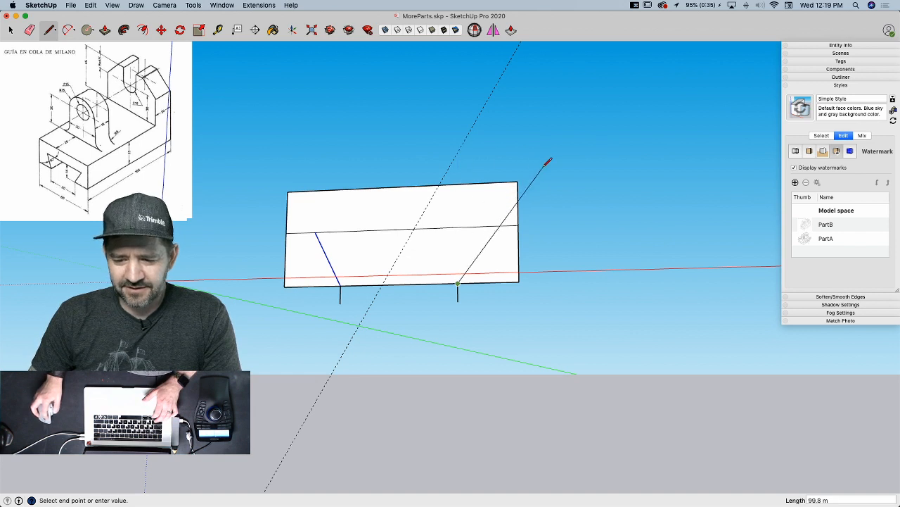
{"action": "key", "text": "space"}
- Draw a line along the guide between the dividing line and bottom edge, and move it by its lower end to the right 15 m mark
{"action": "key", "text": "l"}
{"action": "left_click", "coordinate": [383, 282]}
{"action": "key", "text": "m"}
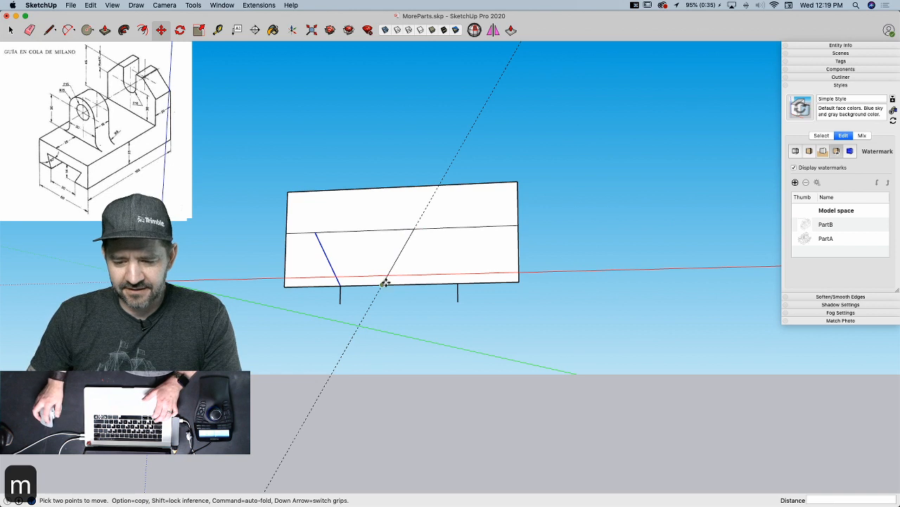
{"action": "key", "text": "space"}
{"action": "key", "text": "m"}
{"action": "left_click", "coordinate": [383, 282]}
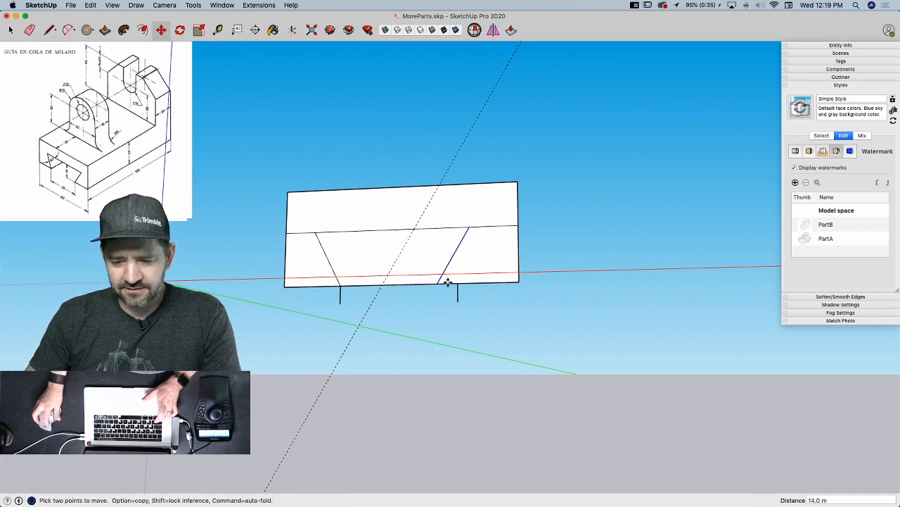
{"action": "left_click", "coordinate": [426, 301]}
- Erase the guide, the marks below the profile, the slot's bottom edge and the dividing line outside the slot, leaving an open dovetail
{"action": "key", "text": "e"}
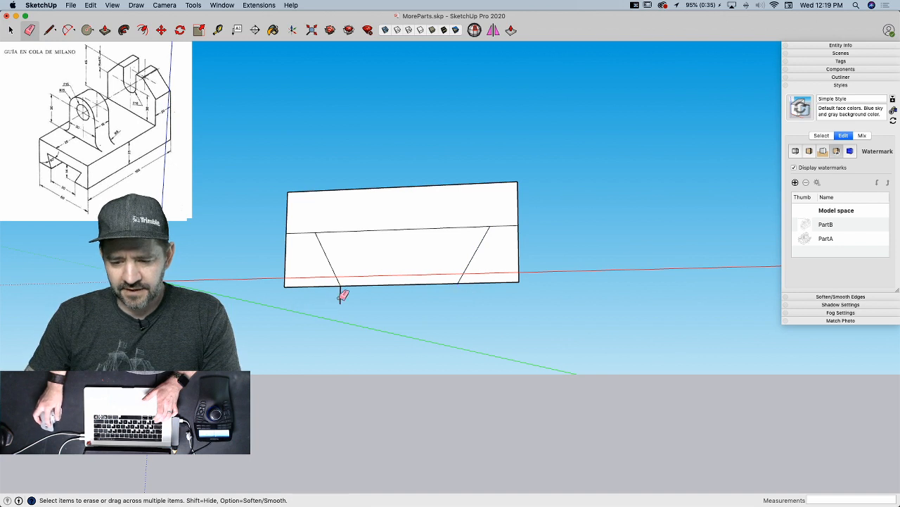
{"action": "left_click", "coordinate": [357, 283]}
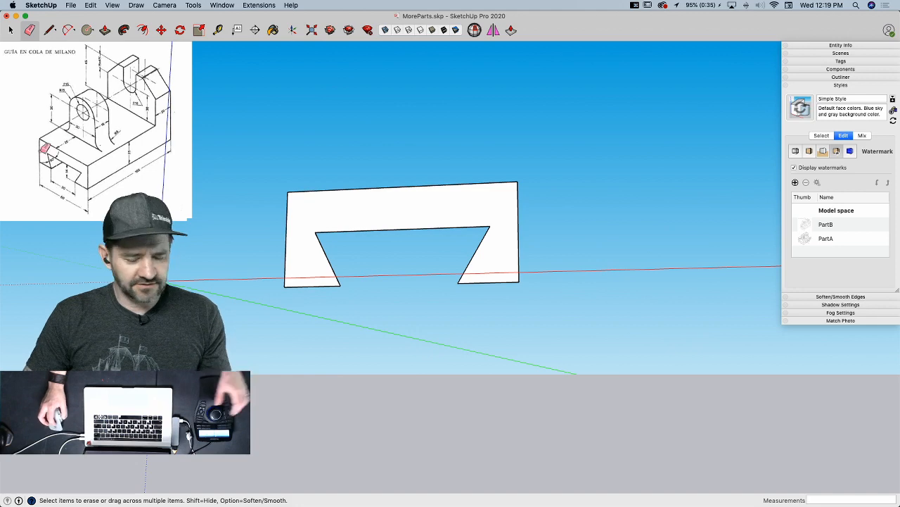
- Extrude the dovetail end profile 105 m with Push/Pull to form the guide's base block
{"action": "key", "text": "p"}
{"action": "left_click", "coordinate": [366, 258]}
{"action": "left_click", "coordinate": [490, 252]}
{"action": "type", "text": "105"}
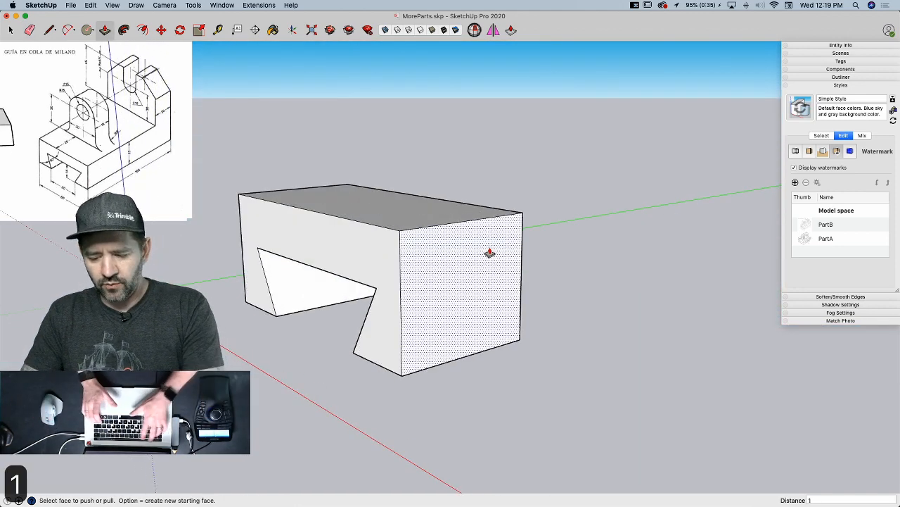
{"action": "key", "text": "Return"}
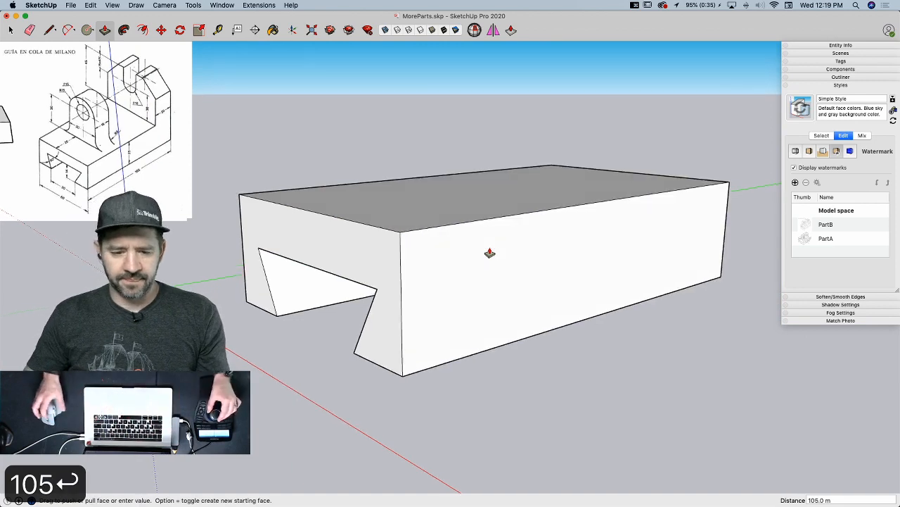
{"action": "key", "text": "space"}
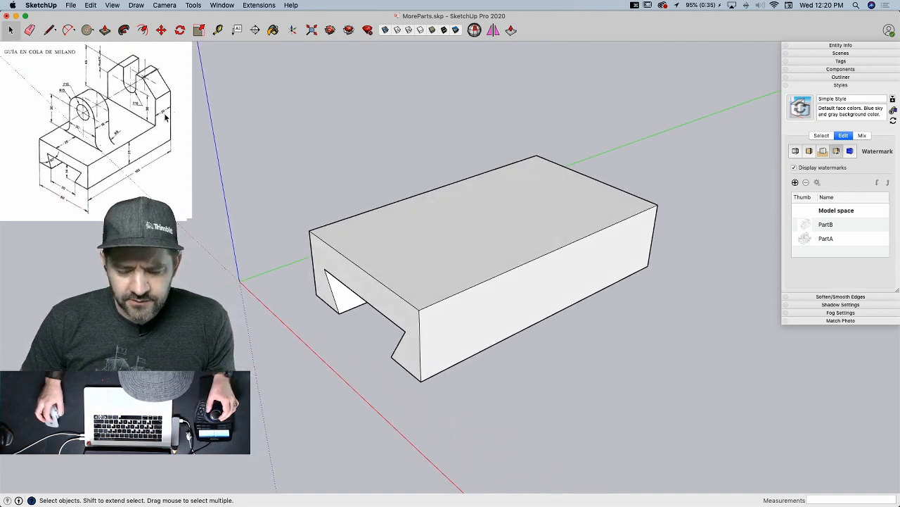
- Try to copy the short top edge at the block's rear end 20 m inward across the top face
{"action": "key", "text": "m"}
{"action": "key", "text": "alt"}
{"action": "left_click", "coordinate": [649, 212]}
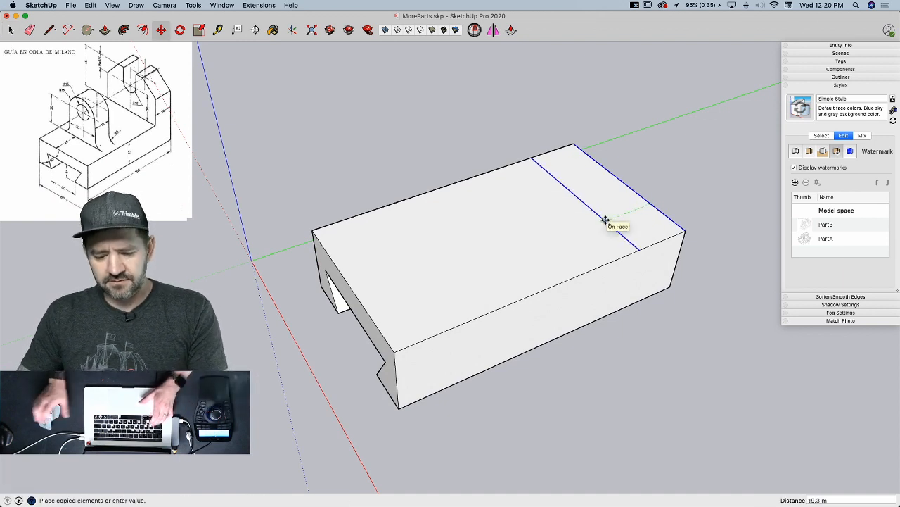
{"action": "type", "text": "20"}
{"action": "key", "text": "Return"}
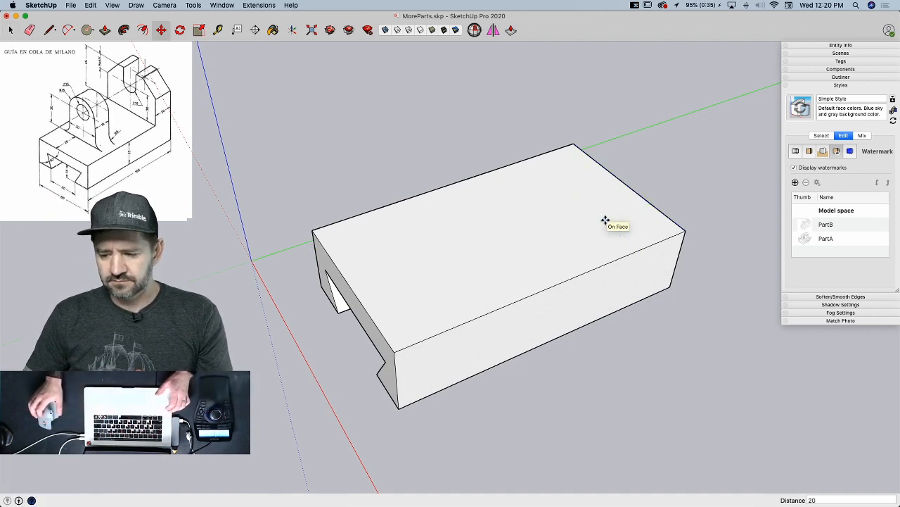
{"action": "key", "text": "alt"}
{"action": "left_click", "coordinate": [649, 203]}
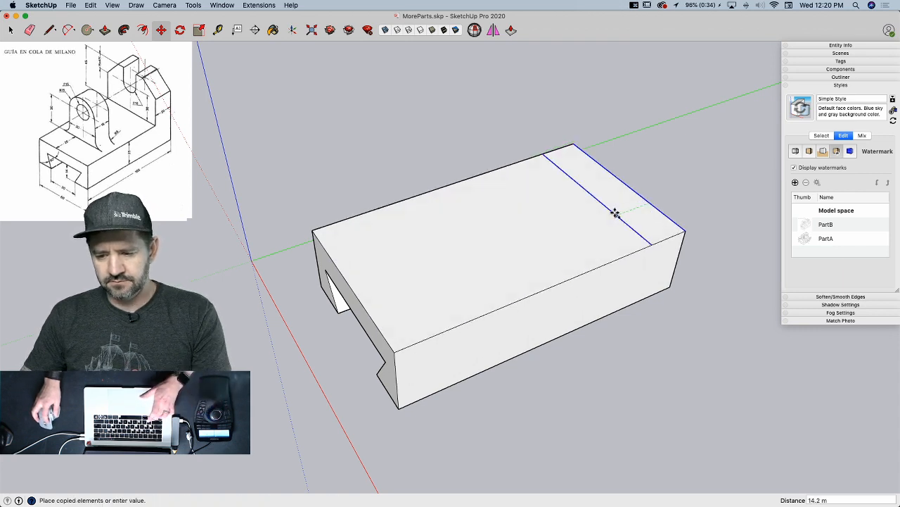
{"action": "type", "text": "20"}
{"action": "key", "text": "Return"}
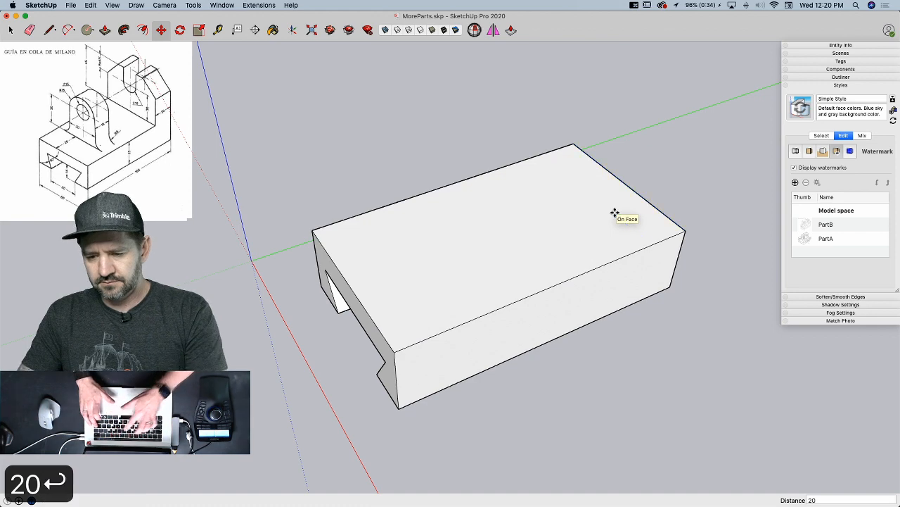
- Examine the base block from its other end in X-ray display, and restore the opaque faces
{"action": "scroll", "coordinate": [567, 195], "scroll_direction": "down", "scroll_amount": 6}
{"action": "key", "text": "space"}
{"action": "scroll", "coordinate": [498, 235], "scroll_direction": "up", "scroll_amount": 3}
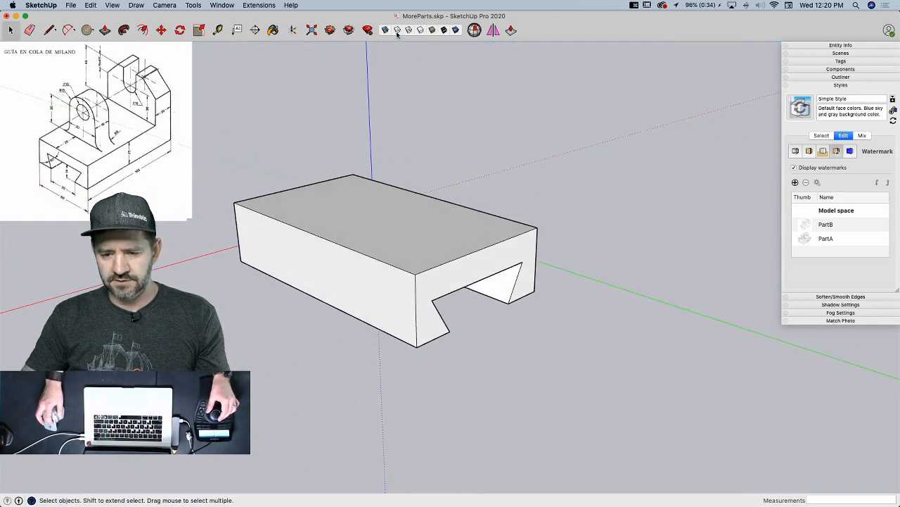
{"action": "left_click", "coordinate": [392, 30]}
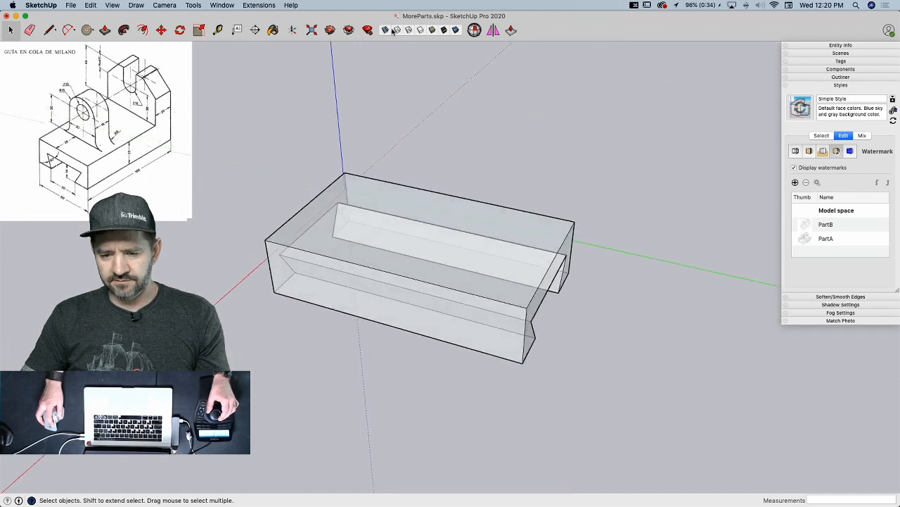
{"action": "left_click", "coordinate": [392, 30]}
- Draw a line across the block's full 60 m width on the top face, 20 m in from the rear edge
{"action": "key", "text": "l"}
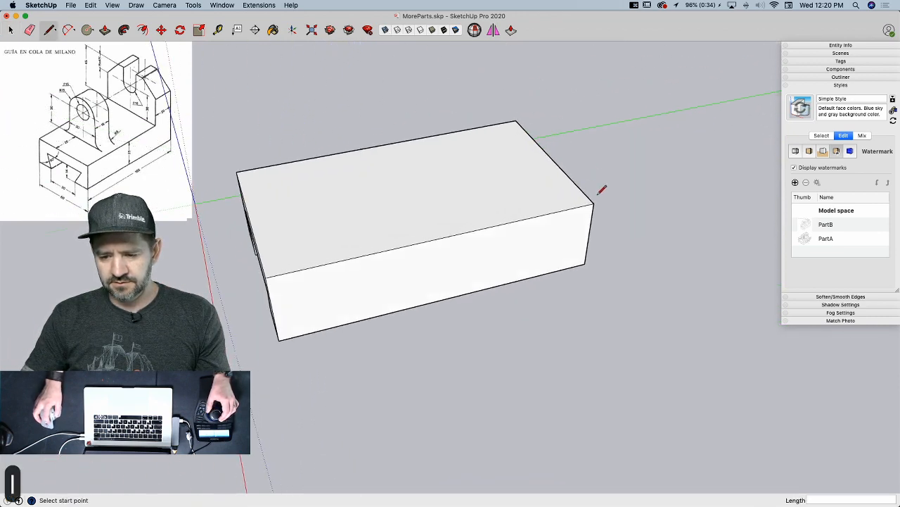
{"action": "left_click", "coordinate": [594, 203]}
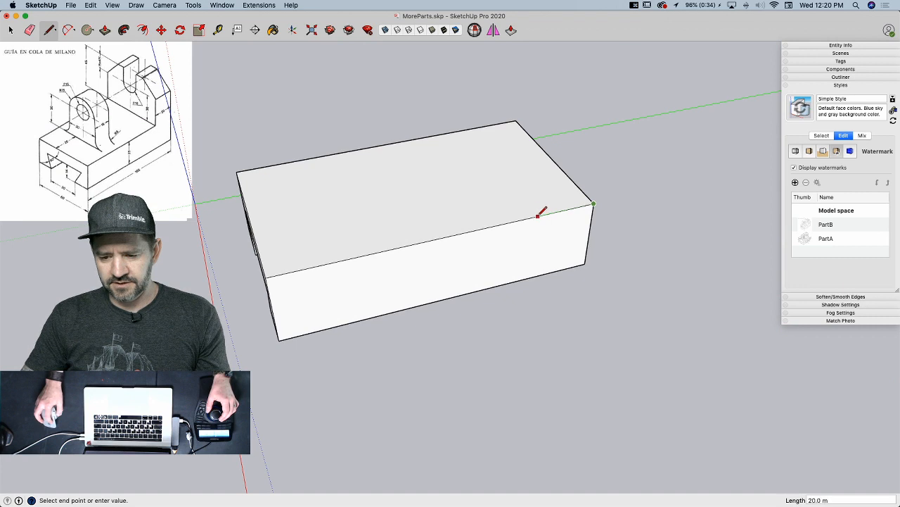
{"action": "key", "text": "Escape"}
{"action": "left_click", "coordinate": [536, 215]}
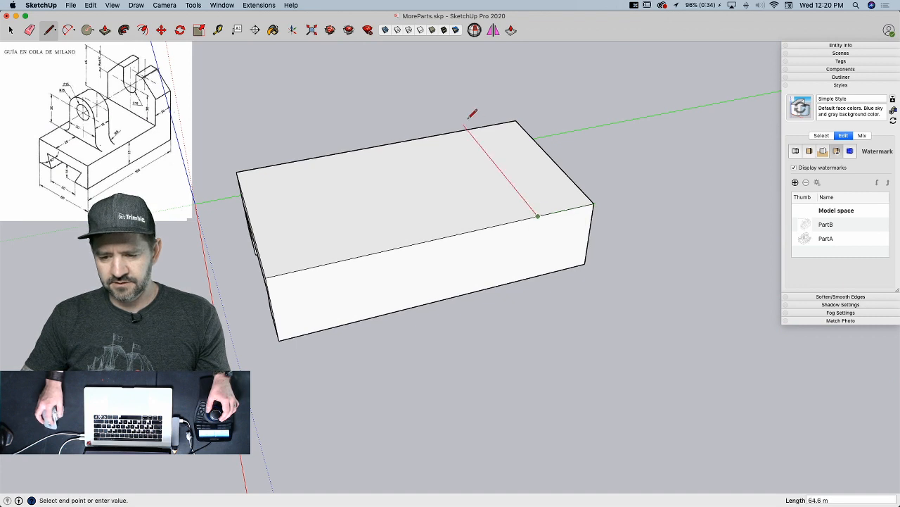
{"action": "left_click", "coordinate": [468, 129]}
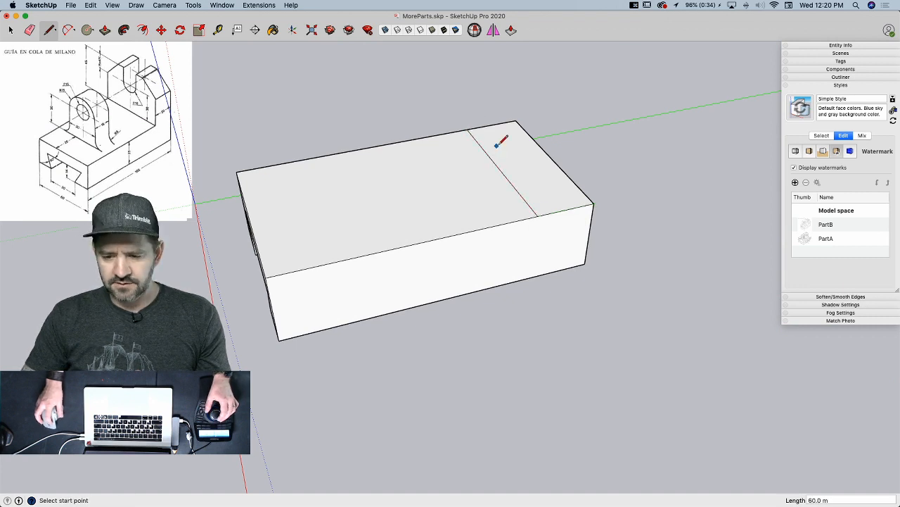
- Raise the 20 m wide strip at the rear of the top face 45 m with Push/Pull
{"action": "key", "text": "p"}
{"action": "left_click_drag", "start_coordinate": [526, 185], "coordinate": [523, 137]}
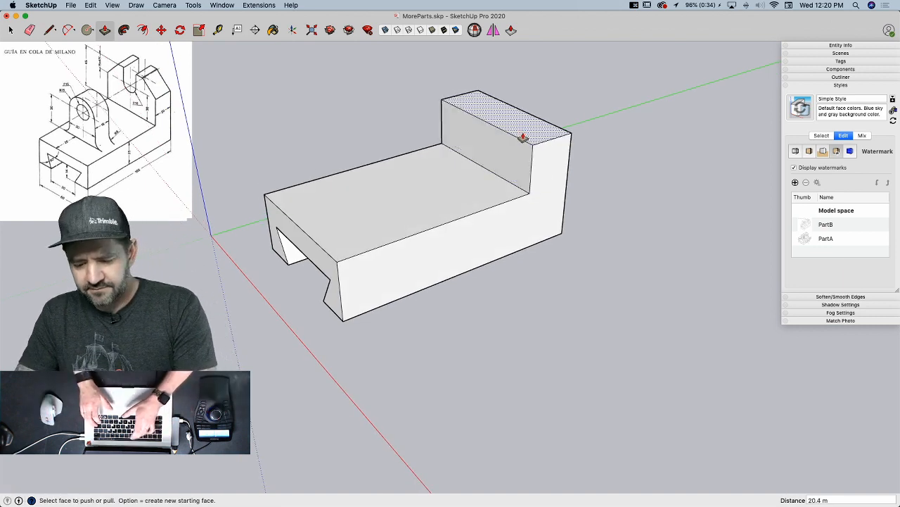
{"action": "type", "text": "45"}
{"action": "key", "text": "Return"}
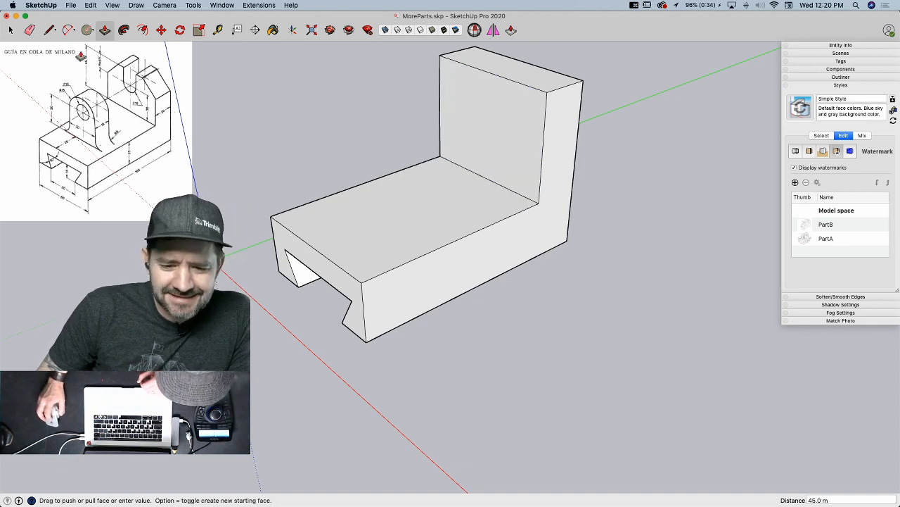
{"action": "key", "text": "space"}
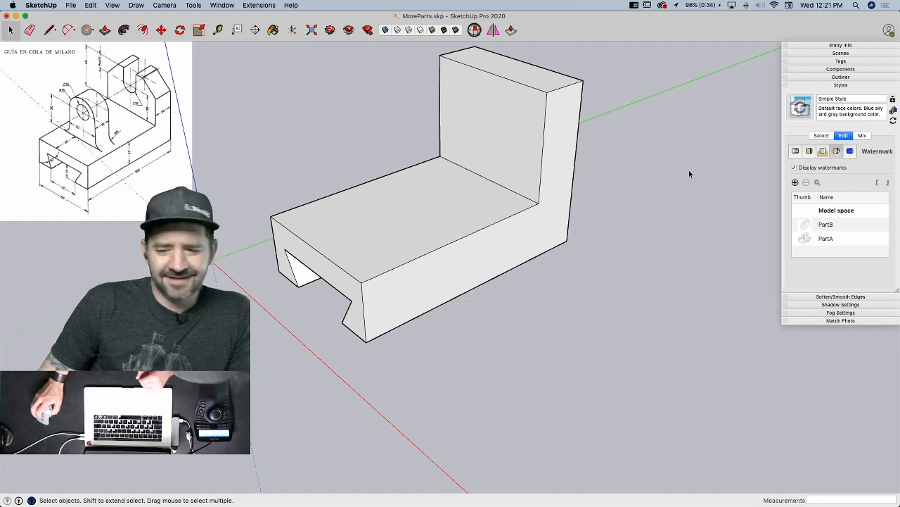
- Draw a 15 m line down the left vertical edge of the upright's front face from its top corner
{"action": "key", "text": "l"}
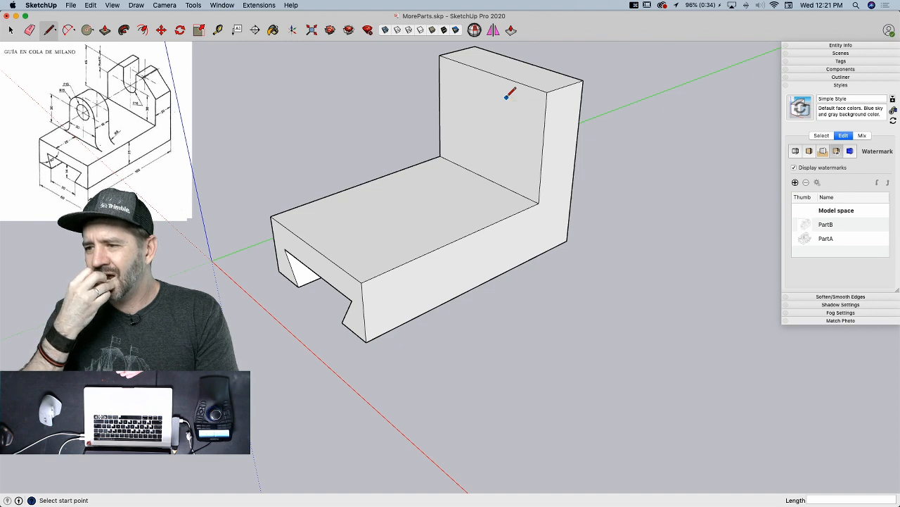
{"action": "mouse_move", "coordinate": [506, 98]}
{"action": "middle_mouse_down"}
{"action": "mouse_move", "coordinate": [467, 128]}
{"action": "mouse_move", "coordinate": [501, 166]}
{"action": "middle_mouse_up"}
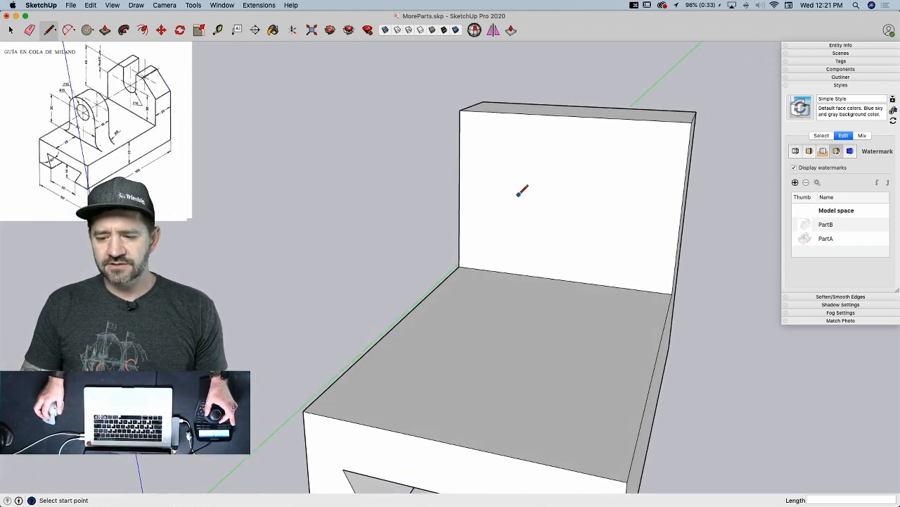
{"action": "left_click", "coordinate": [502, 207]}
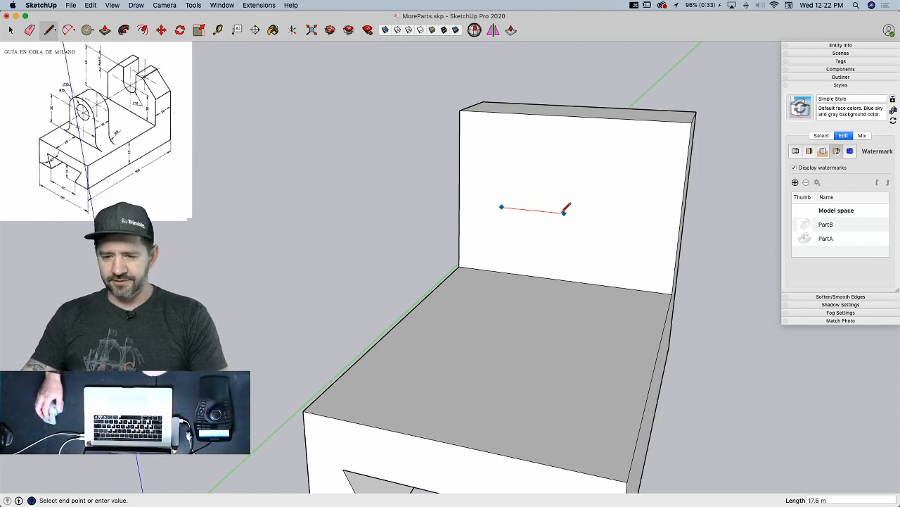
{"action": "key", "text": "Escape"}
{"action": "left_click", "coordinate": [461, 110]}
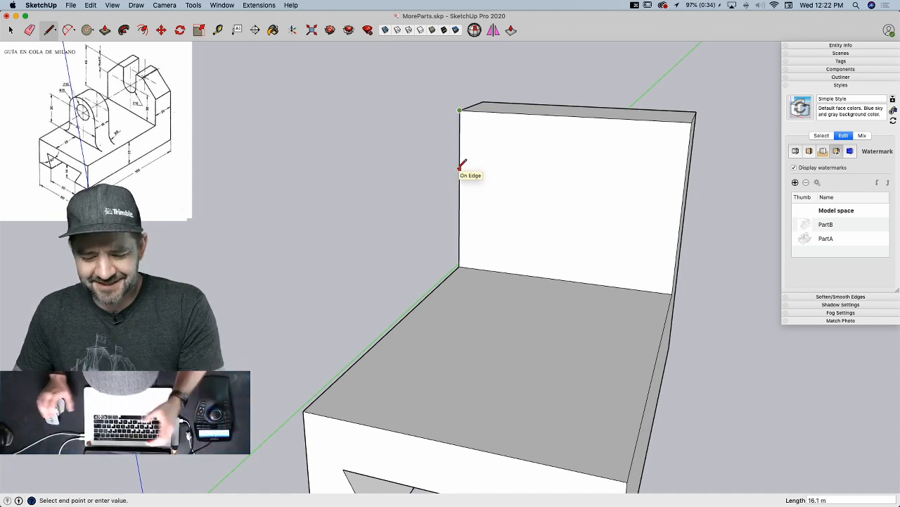
{"action": "type", "text": "15"}
{"action": "key", "text": "Return"}
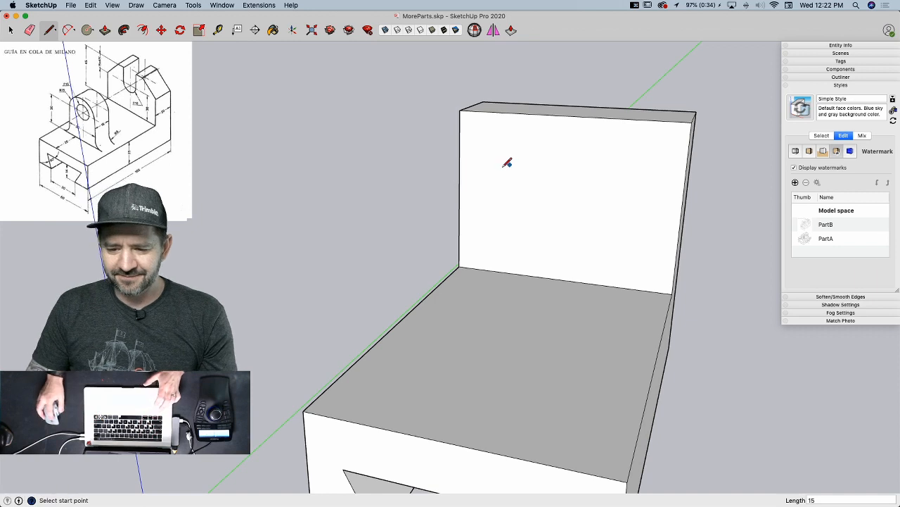
- Draw a line across the upright's front face from the 15 m point, rotate it diagonally towards the top edge and trim its excess
{"action": "left_click", "coordinate": [461, 166]}
{"action": "left_click", "coordinate": [602, 175]}
{"action": "key", "text": "space"}
{"action": "left_click", "coordinate": [593, 181]}
{"action": "key", "text": "q"}
{"action": "left_click", "coordinate": [461, 166]}
{"action": "left_click", "coordinate": [488, 167]}
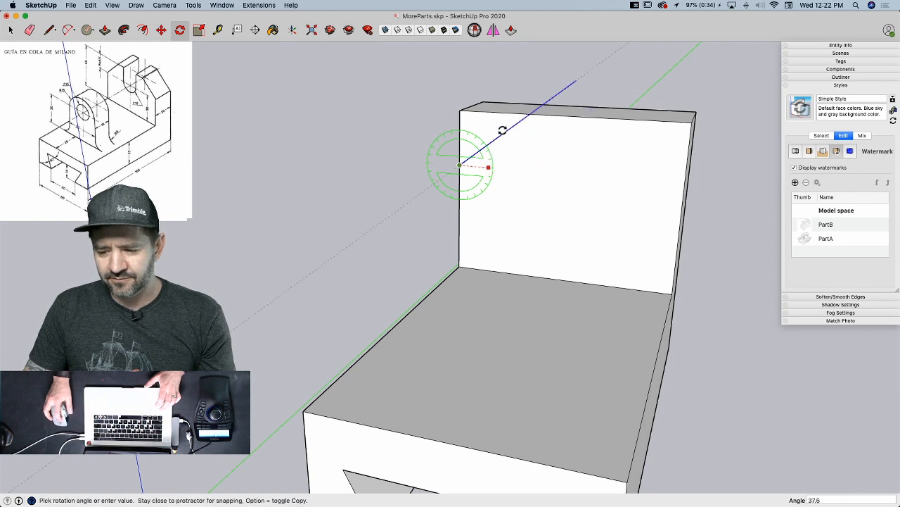
{"action": "left_click", "coordinate": [503, 123]}
{"action": "key", "text": "e"}
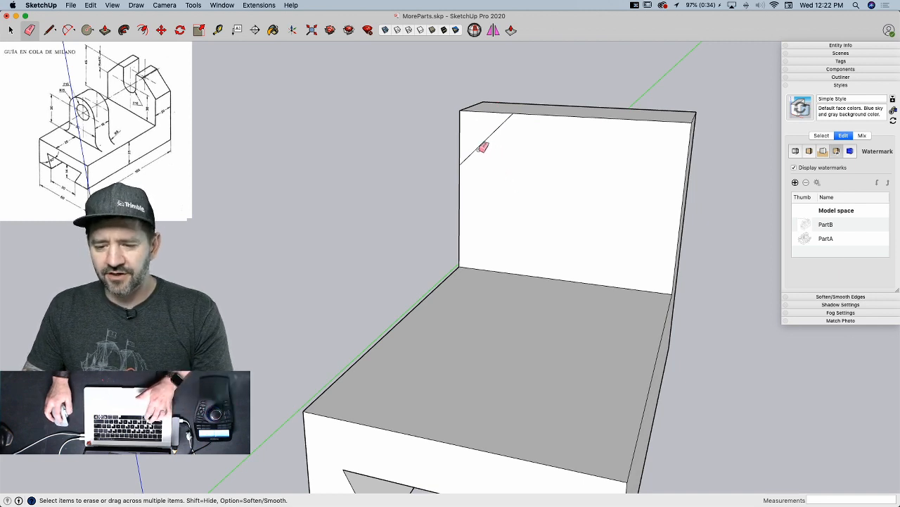
- Measure from the upright's top left corner down to the diagonal's lower end with the Line tool, without drawing an edge
{"action": "key", "text": "l"}
{"action": "left_click", "coordinate": [459, 111]}
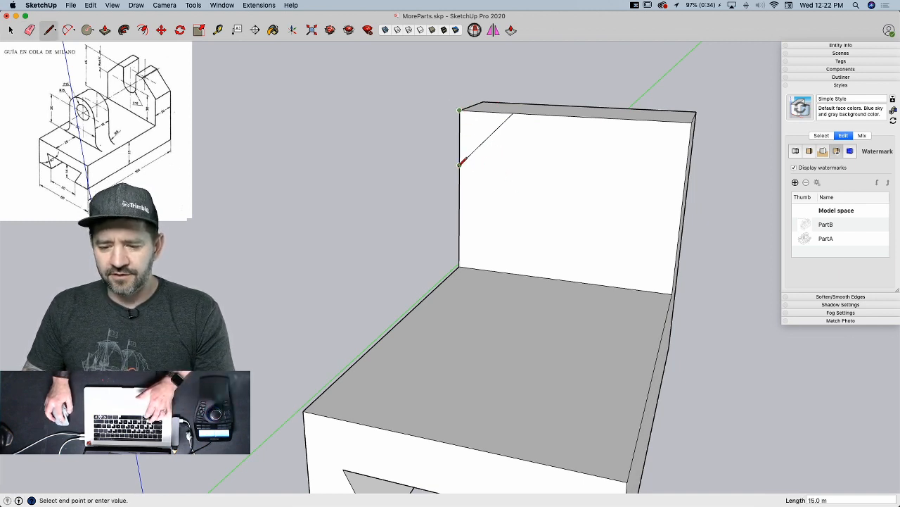
{"action": "key", "text": "Escape"}
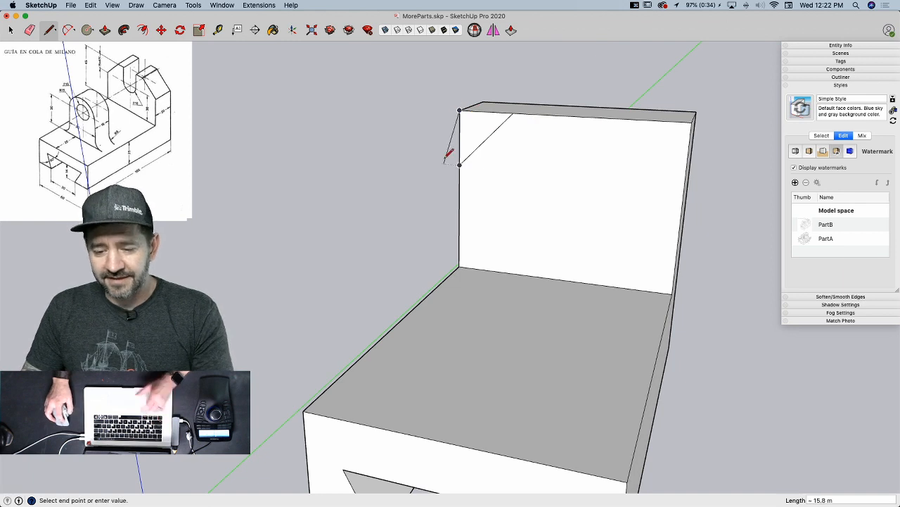
{"action": "key", "text": "space"}
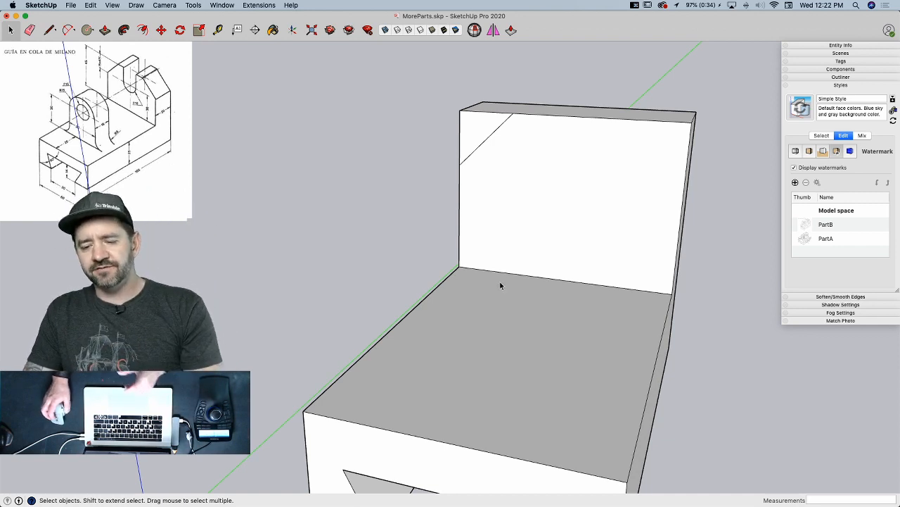
- Draw a 15 m horizontal line on the upright's front face and rotate it into a diagonal sloping down towards the right edge
{"action": "key", "text": "l"}
{"action": "left_click", "coordinate": [520, 204]}
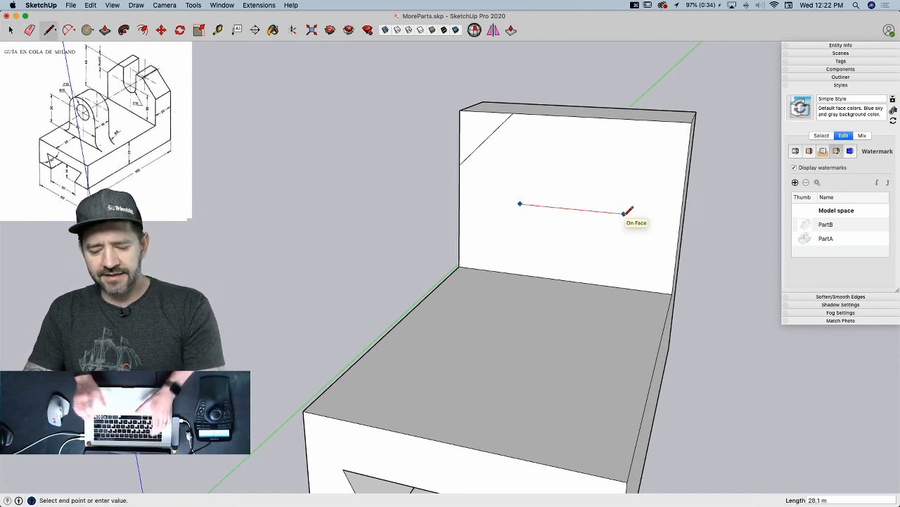
{"action": "type", "text": "15"}
{"action": "key", "text": "Return"}
{"action": "key", "text": "space"}
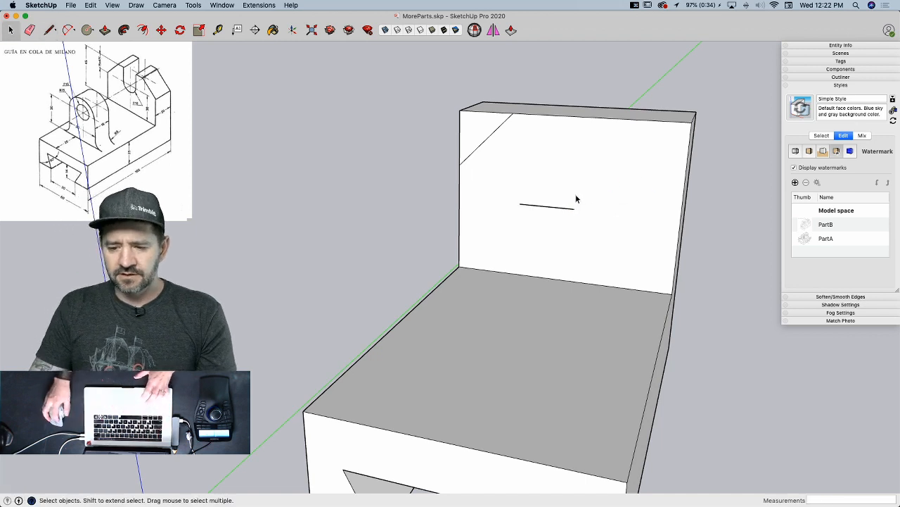
{"action": "key", "text": "q"}
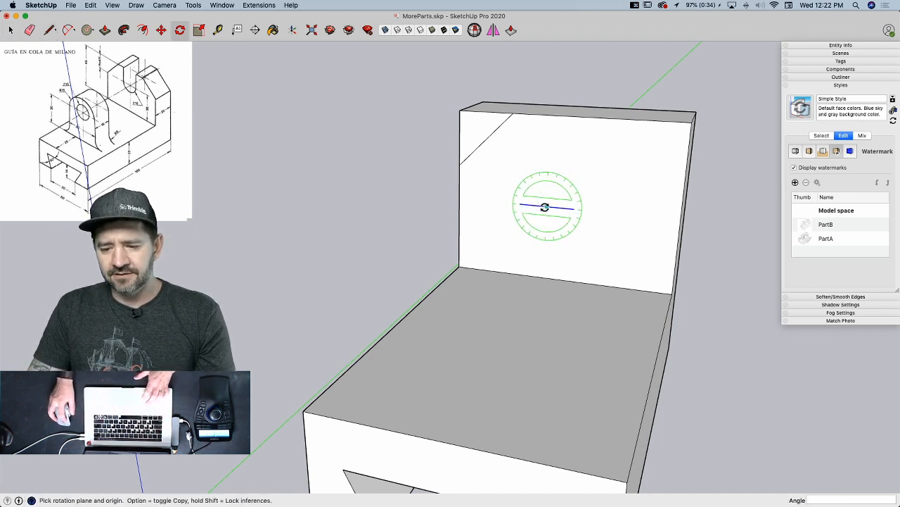
{"action": "left_click", "coordinate": [553, 206]}
{"action": "left_click", "coordinate": [573, 205]}
{"action": "left_click", "coordinate": [577, 242]}
- Move the new diagonal onto the upright's right edge, then up until its upper end meets the top edge
{"action": "key", "text": "m"}
{"action": "left_click", "coordinate": [563, 228]}
{"action": "left_click", "coordinate": [682, 217]}
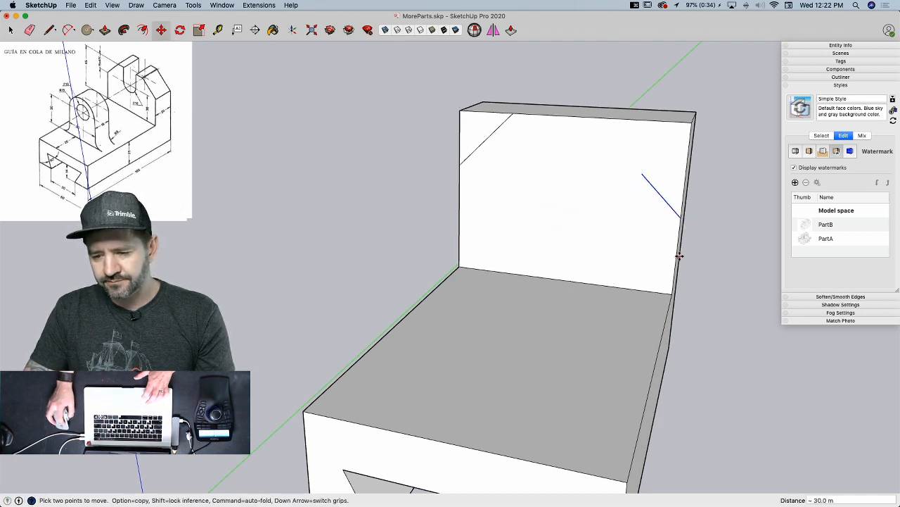
{"action": "key", "text": "m"}
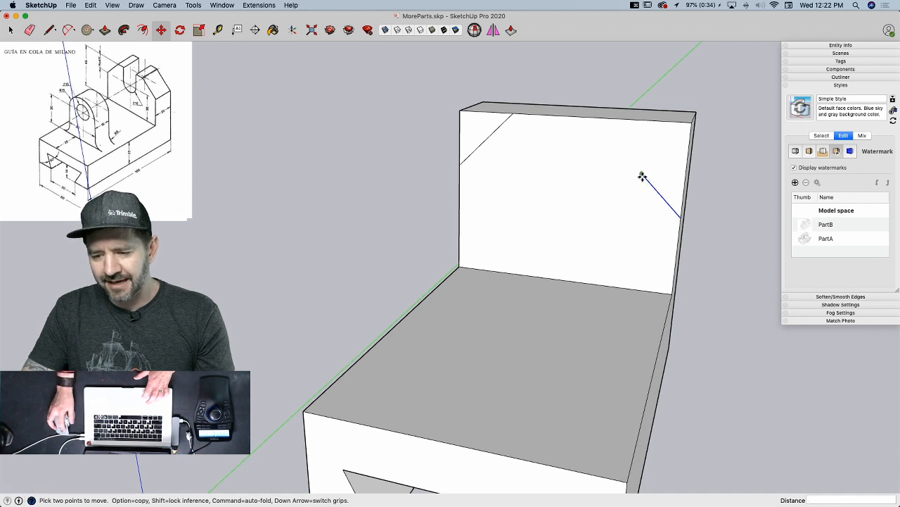
{"action": "left_click", "coordinate": [642, 177]}
{"action": "left_click", "coordinate": [642, 119]}
{"action": "key", "text": "space"}
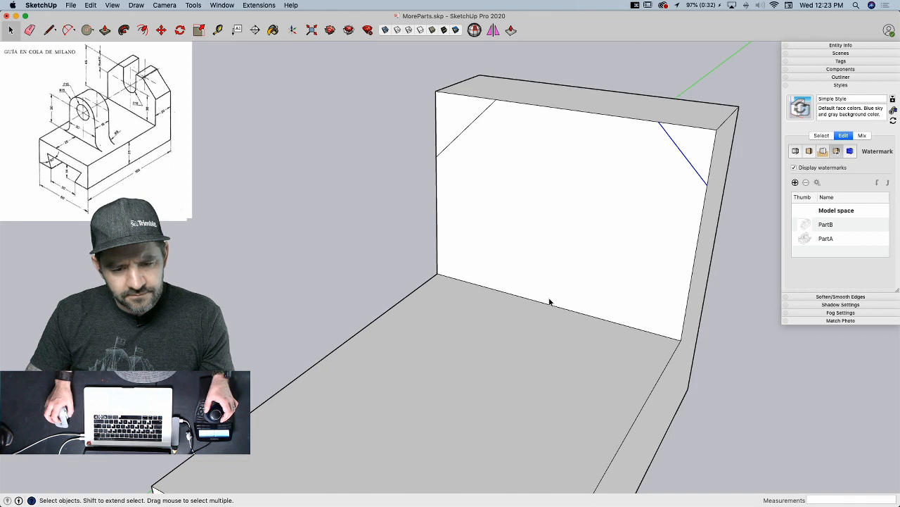
- Draw a 30 m vertical line up the upright's front face from the midpoint of its bottom edge
{"action": "key", "text": "l"}
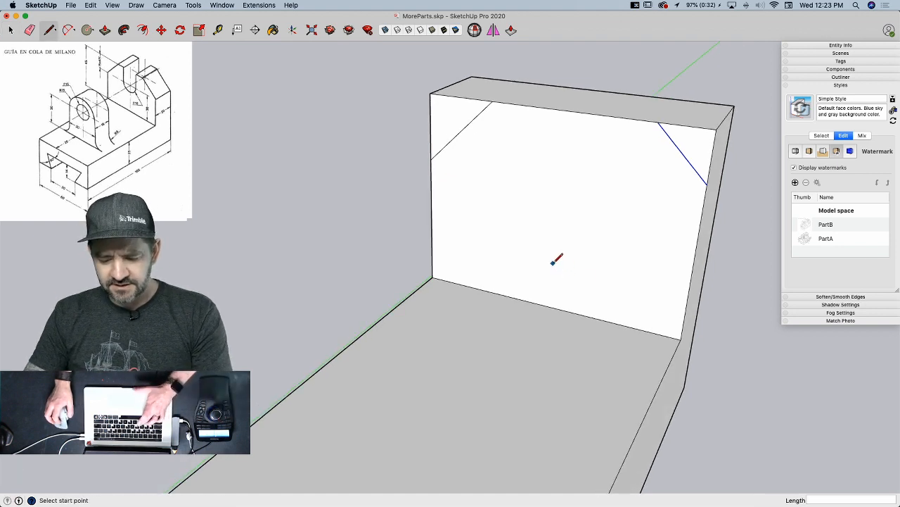
{"action": "key", "text": "c"}
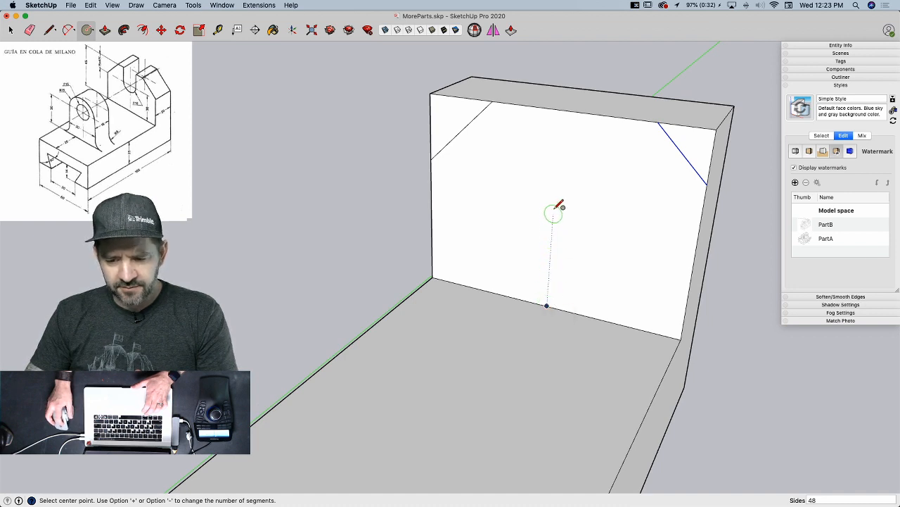
{"action": "key", "text": "l"}
{"action": "left_click", "coordinate": [547, 306]}
{"action": "type", "text": "30"}
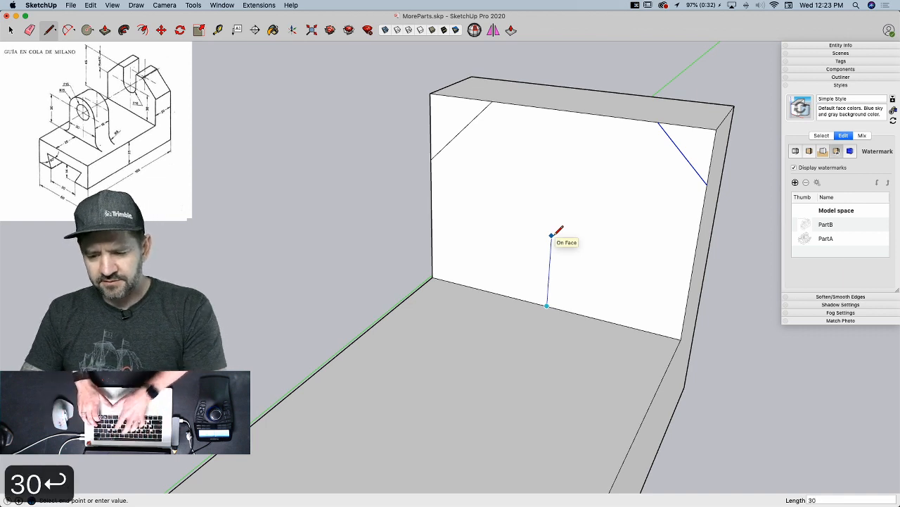
{"action": "key", "text": "Return"}
- Draw a circle of 15 m radius centred on the vertical line's upper end, and undo it
{"action": "key", "text": "c"}
{"action": "left_click", "coordinate": [556, 180]}
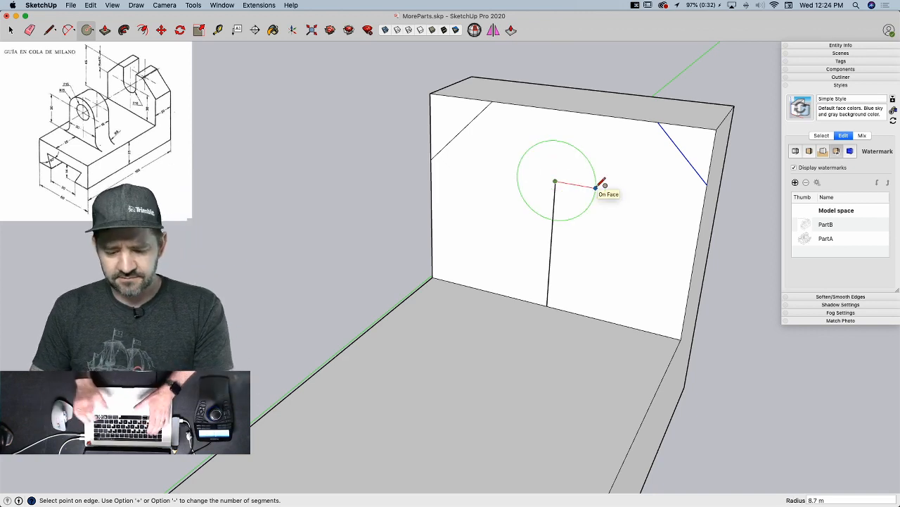
{"action": "type", "text": "15"}
{"action": "key", "text": "Return"}
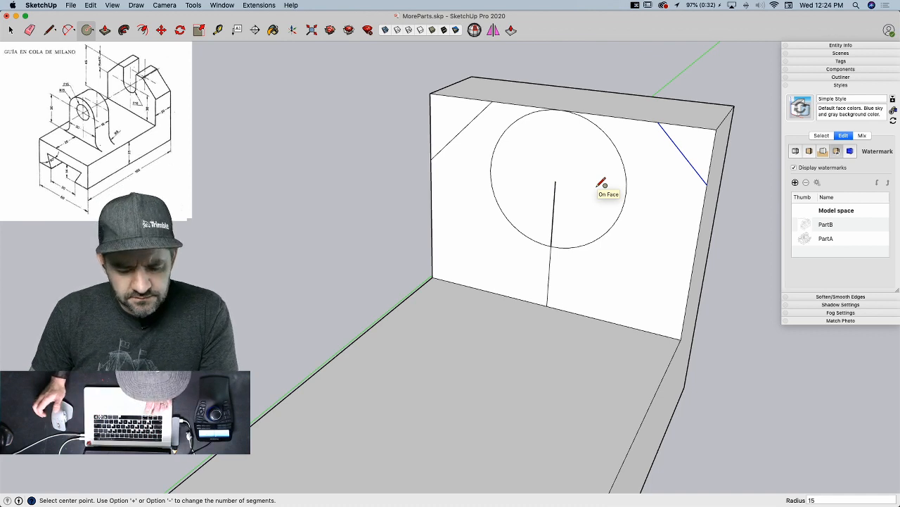
{"action": "key", "text": "super+z"}
- Draw a circle of 7.5 m radius centred on the upper end of the 30 m vertical line
{"action": "left_click", "coordinate": [555, 181]}
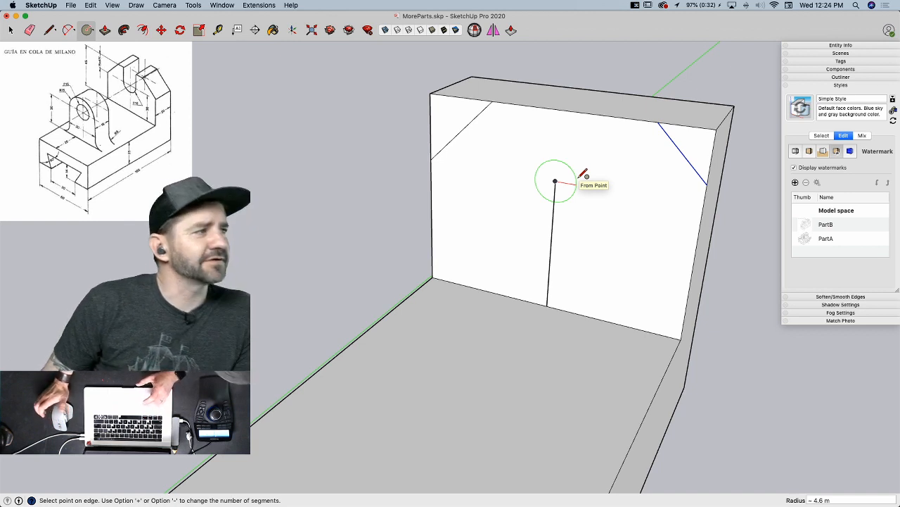
{"action": "type", "text": "7"}
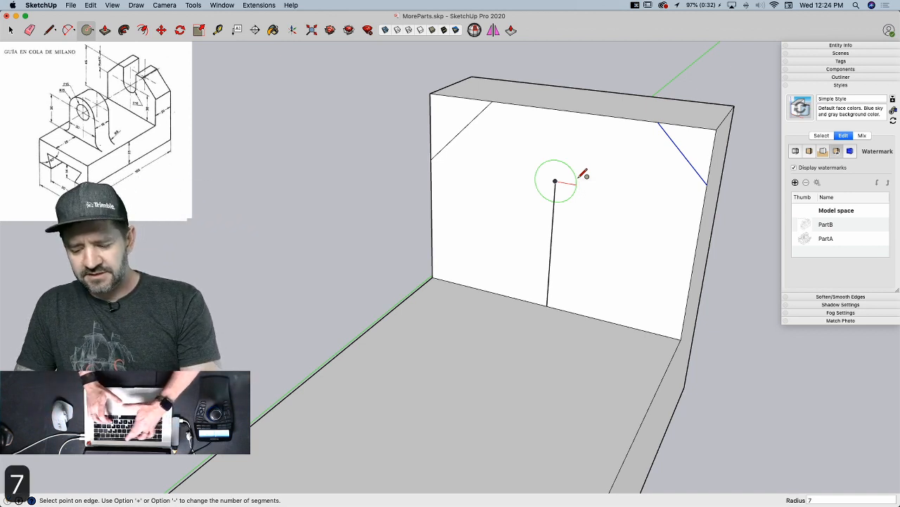
{"action": "type", "text": ".5"}
{"action": "key", "text": "Return"}
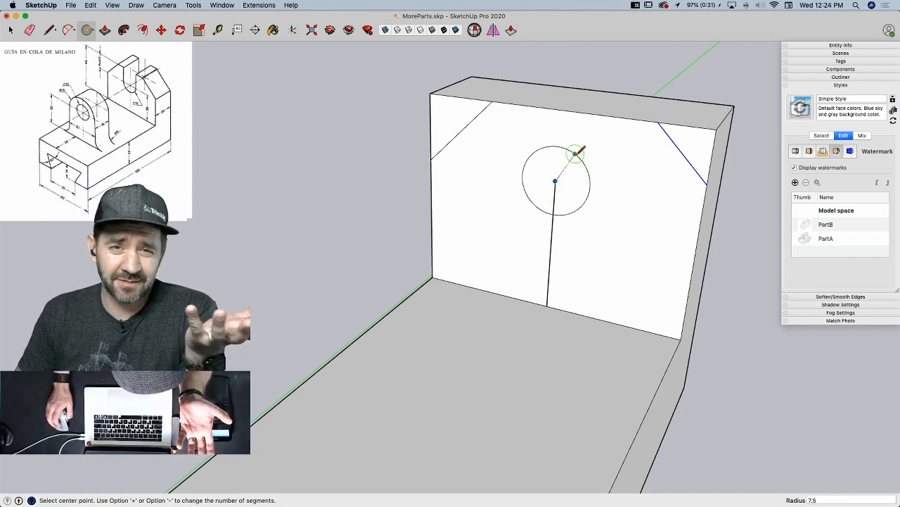
- Draw horizontal radius lines to both sides of the circle, and vertical lines from their outer ends up to the upright's top edge
{"action": "key", "text": "l"}
{"action": "left_click", "coordinate": [555, 181]}
{"action": "left_click", "coordinate": [522, 175]}
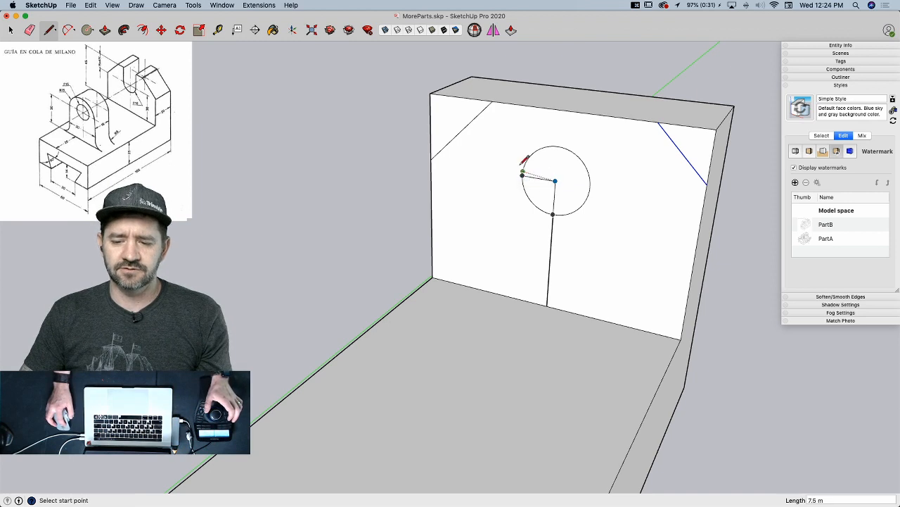
{"action": "left_click", "coordinate": [524, 107]}
{"action": "left_click", "coordinate": [555, 181]}
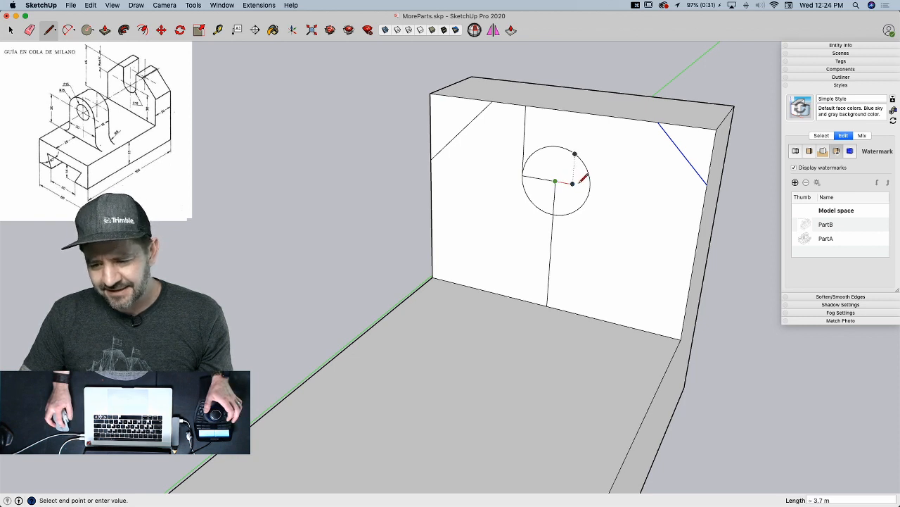
{"action": "left_click", "coordinate": [590, 186]}
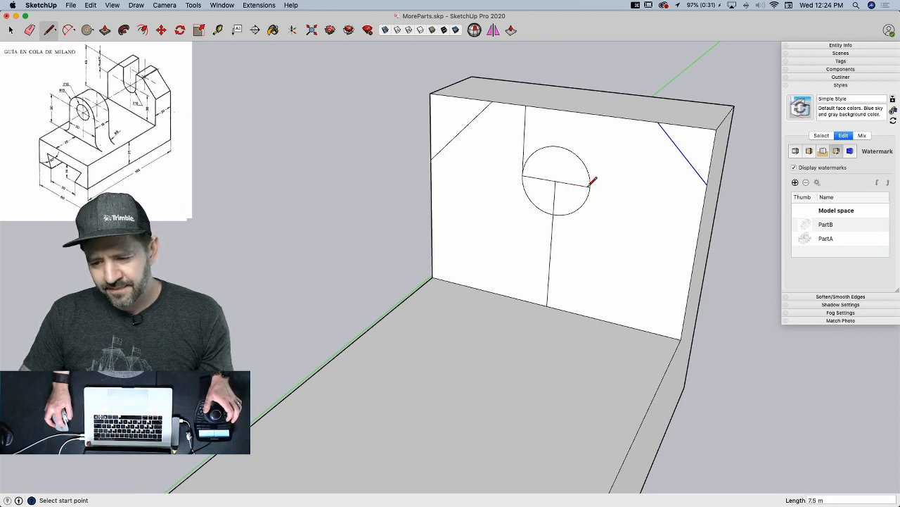
{"action": "left_click", "coordinate": [591, 186]}
{"action": "left_click", "coordinate": [596, 114]}
- Draw a separate circle of about 4.8 m radius on the upright's front face, and erase it
{"action": "scroll", "coordinate": [549, 180], "scroll_direction": "up", "scroll_amount": 2}
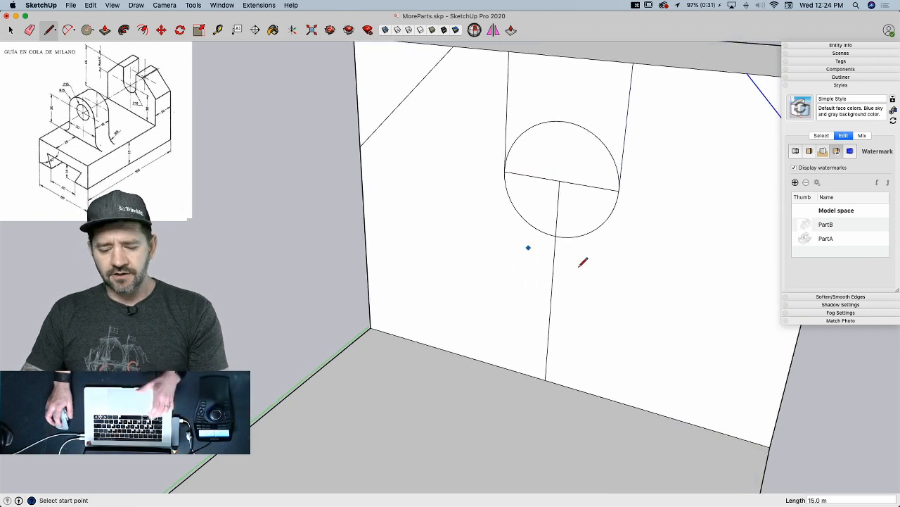
{"action": "key", "text": "c"}
{"action": "left_click", "coordinate": [637, 279]}
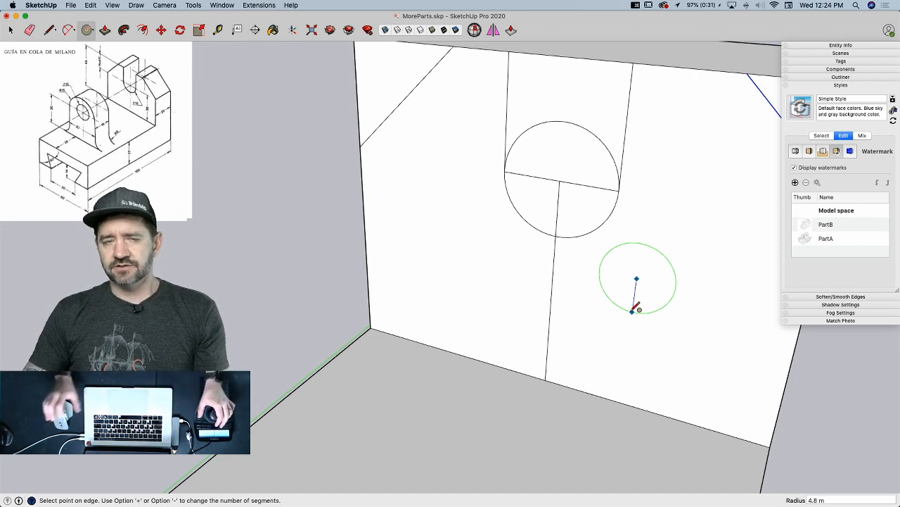
{"action": "left_click", "coordinate": [632, 310]}
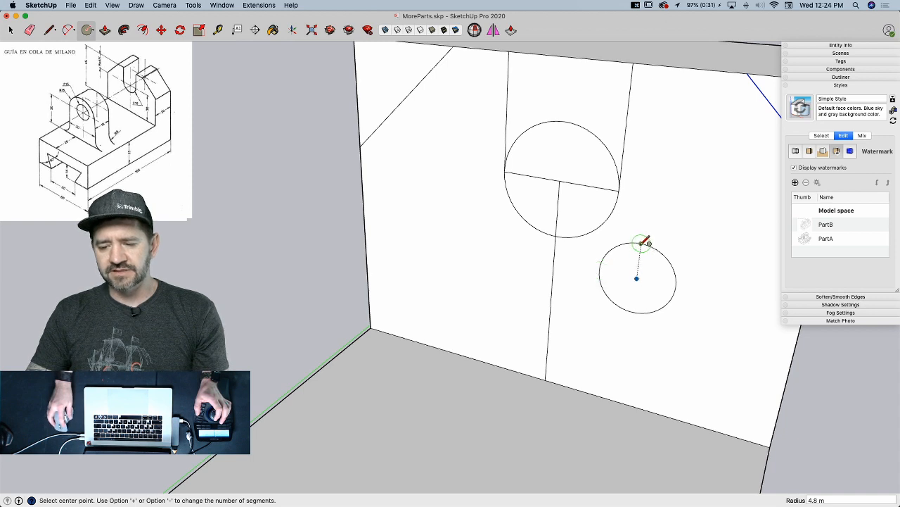
{"action": "key", "text": "e"}
{"action": "left_click", "coordinate": [636, 243]}
- Erase the construction lines and leftover circle edges on the upright's front face, leaving only the open slot outline
{"action": "mouse_move", "coordinate": [635, 241]}
{"action": "middle_mouse_down"}
{"action": "mouse_move", "coordinate": [571, 157]}
{"action": "mouse_move", "coordinate": [526, 220]}
{"action": "middle_mouse_up"}
{"action": "left_click_drag", "start_coordinate": [572, 209], "coordinate": [567, 239]}
{"action": "left_click", "coordinate": [567, 297]}
- Push the slot profile and both triangular corners 20 m back through the upright with Push/Pull
{"action": "mouse_move", "coordinate": [555, 145]}
{"action": "left_mouse_down"}
{"action": "mouse_move", "coordinate": [559, 164]}
{"action": "mouse_move", "coordinate": [597, 64]}
{"action": "mouse_move", "coordinate": [612, 74]}
{"action": "mouse_move", "coordinate": [628, 70]}
{"action": "left_mouse_up"}
{"action": "key", "text": "p"}
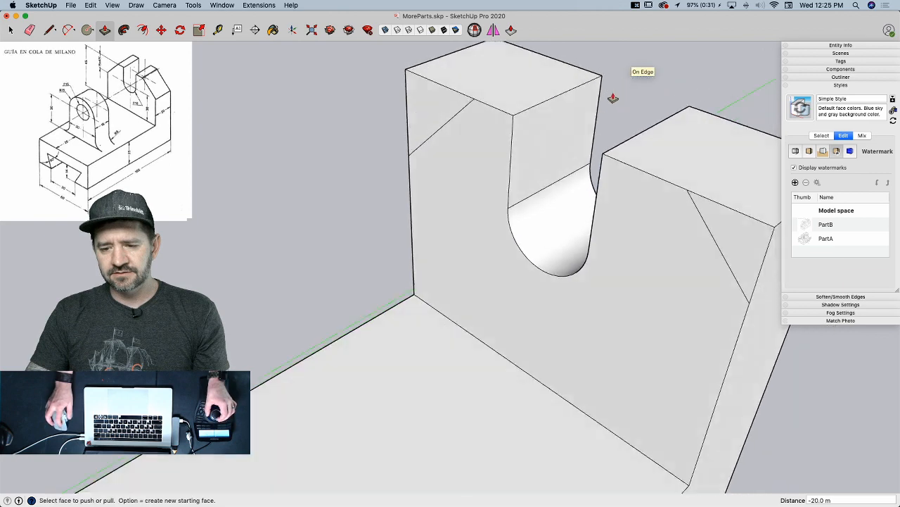
{"action": "left_click_drag", "start_coordinate": [465, 161], "coordinate": [520, 127]}
{"action": "left_click_drag", "start_coordinate": [614, 243], "coordinate": [670, 201]}
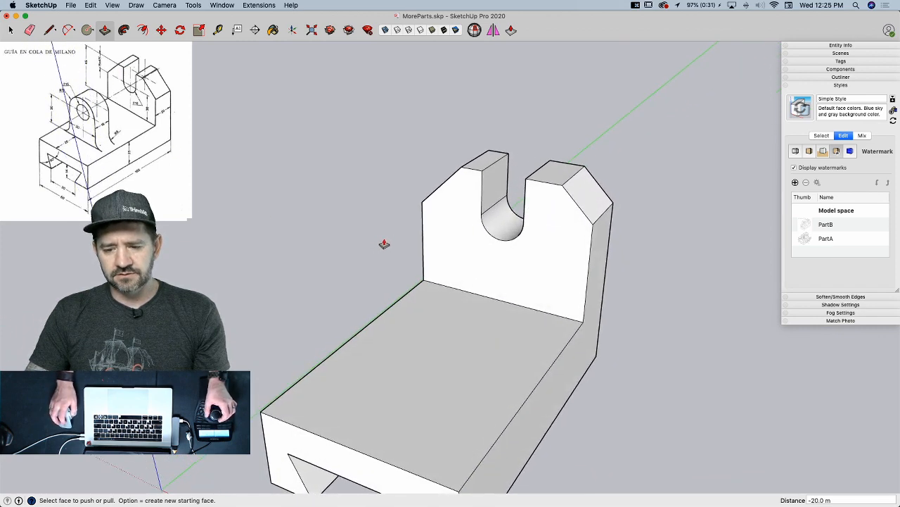
- Draw a line across the slot's open top, joining the midpoints of its two upper side edges
{"action": "key", "text": "l"}
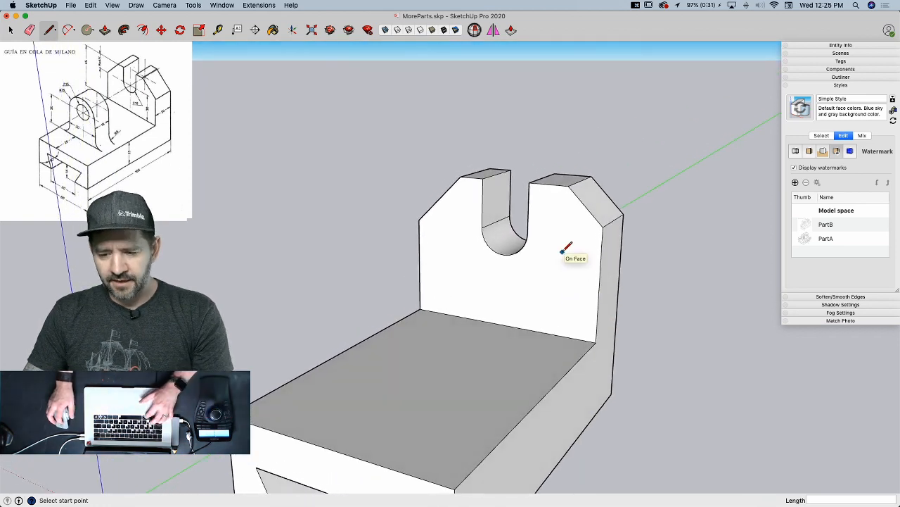
{"action": "key", "text": "space"}
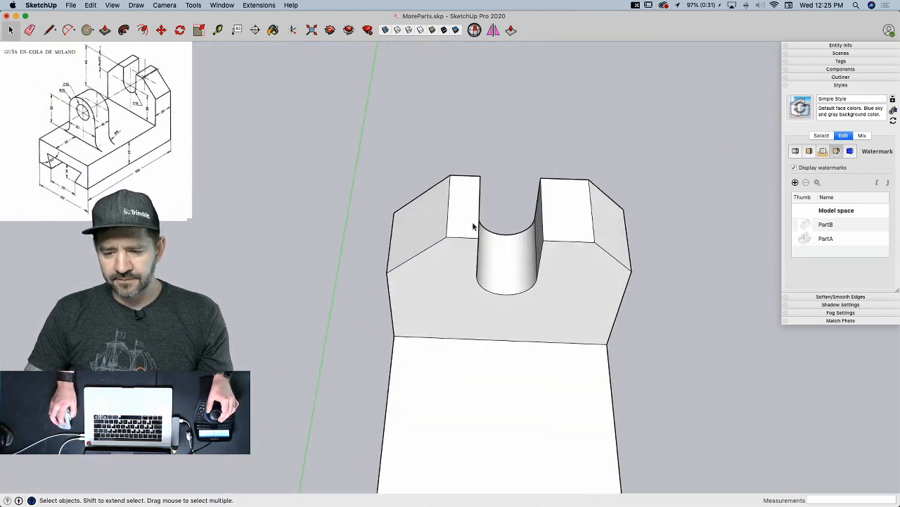
{"action": "key", "text": "l"}
{"action": "left_click", "coordinate": [481, 205]}
{"action": "left_click", "coordinate": [539, 205]}
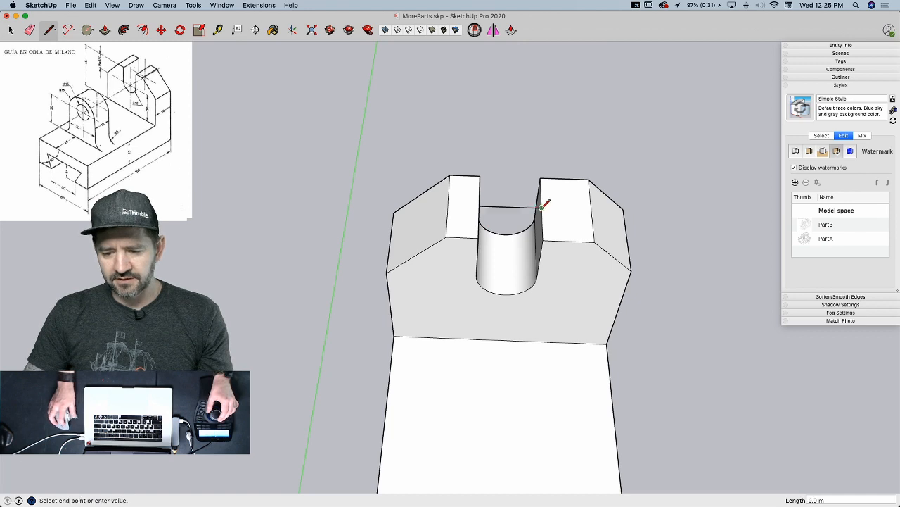
- Rotate a copy of the upright's left chamfer face half a turn onto the right side, about the midpoint of the slot's top line
{"action": "key", "text": "space"}
{"action": "left_click", "coordinate": [331, 269]}
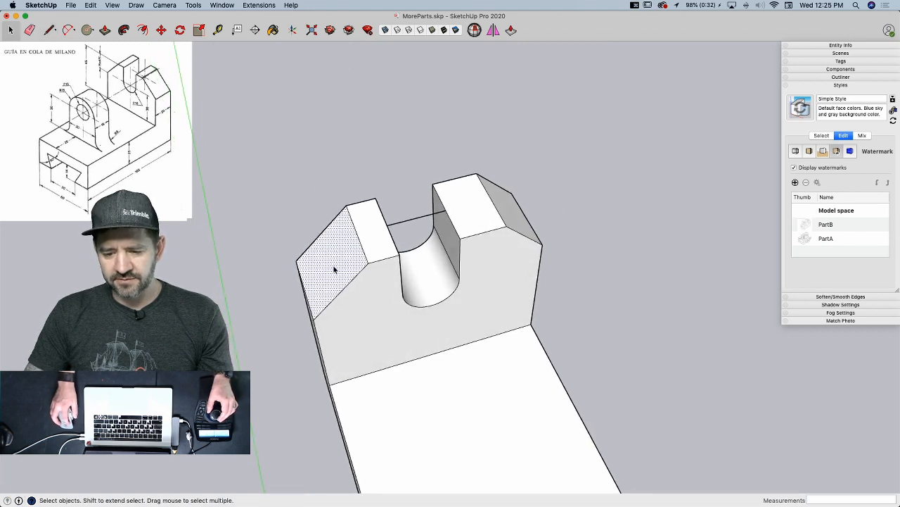
{"action": "key", "text": "q"}
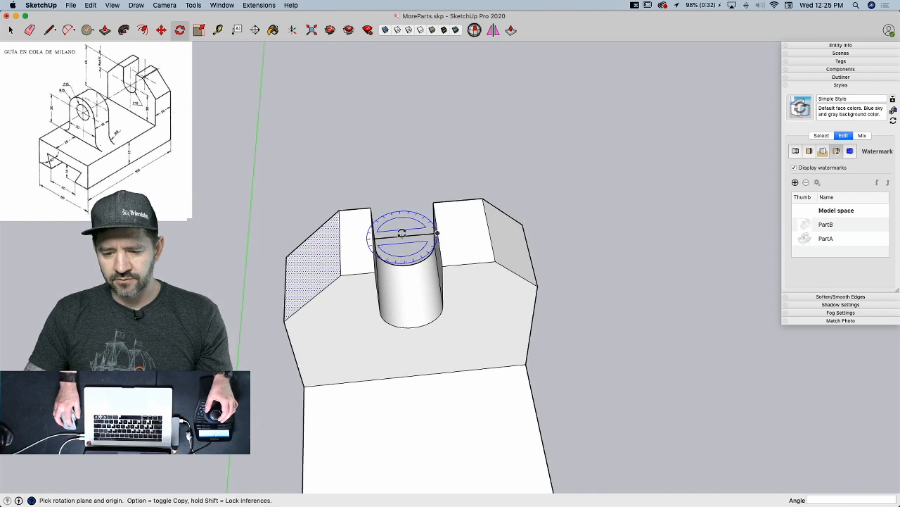
{"action": "left_click_drag", "start_coordinate": [405, 236], "coordinate": [396, 163]}
{"action": "left_click", "coordinate": [396, 162]}
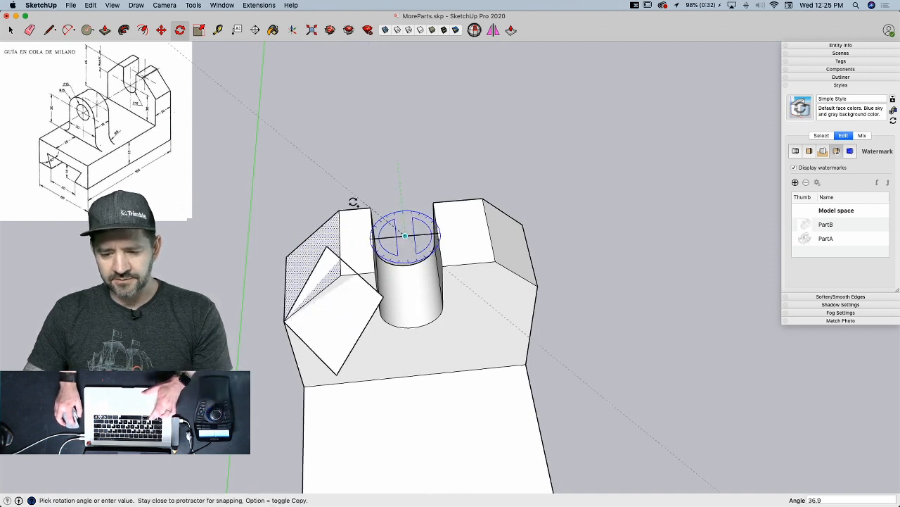
{"action": "left_click", "coordinate": [422, 430]}
{"action": "key", "text": "space"}
{"action": "left_click", "coordinate": [678, 277]}
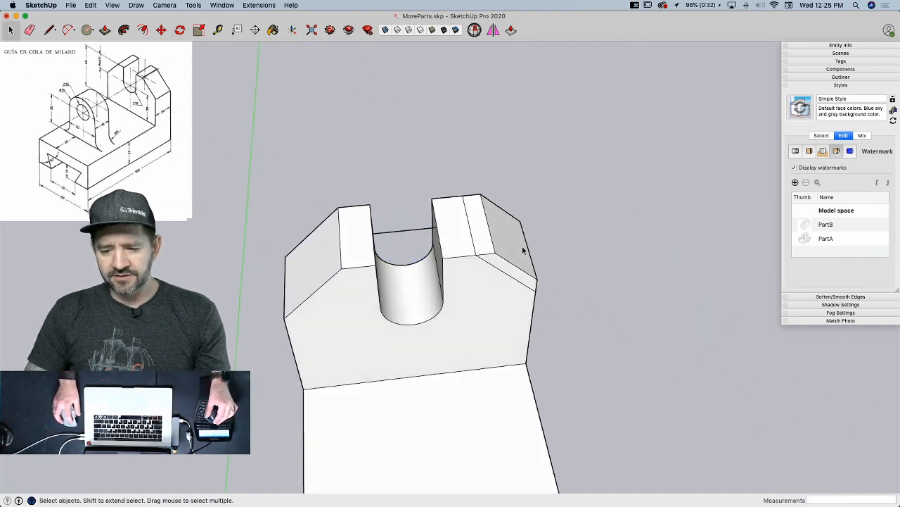
- Push the strip marked along the upright's right chamfer back 20 m through its full thickness with Push/Pull
{"action": "key", "text": "p"}
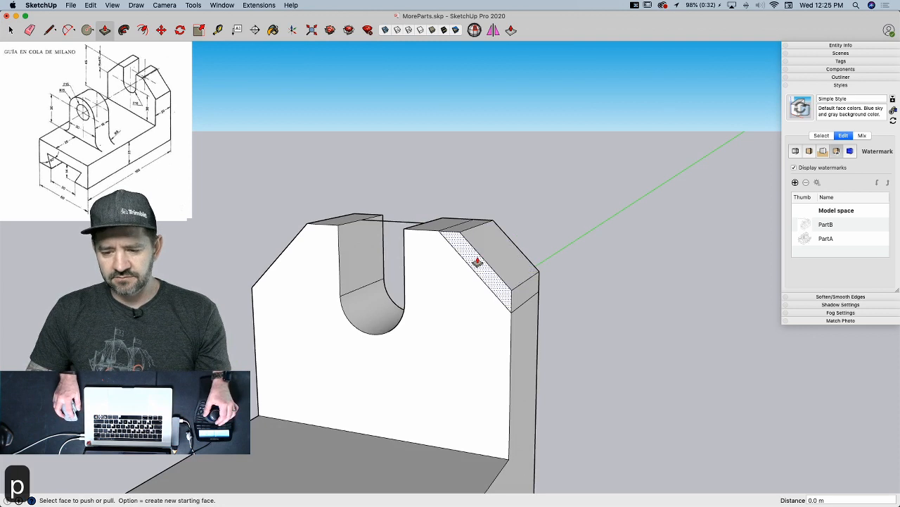
{"action": "left_click", "coordinate": [471, 239]}
{"action": "left_click", "coordinate": [539, 232]}
- Erase the line across the slot's open top and soften the edges where the slot's straight walls meet its curve
{"action": "key", "text": "e"}
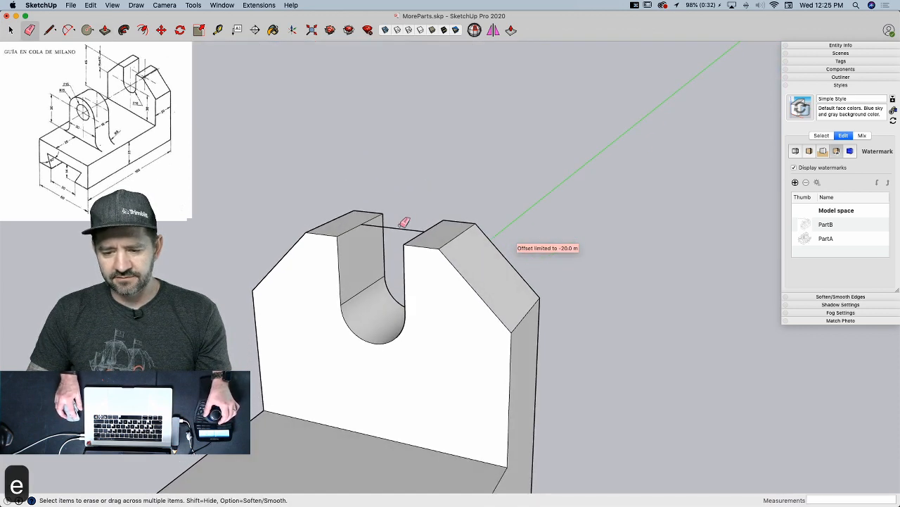
{"action": "left_click", "coordinate": [365, 291], "text": "alt"}
{"action": "left_click", "coordinate": [433, 268], "text": "alt"}
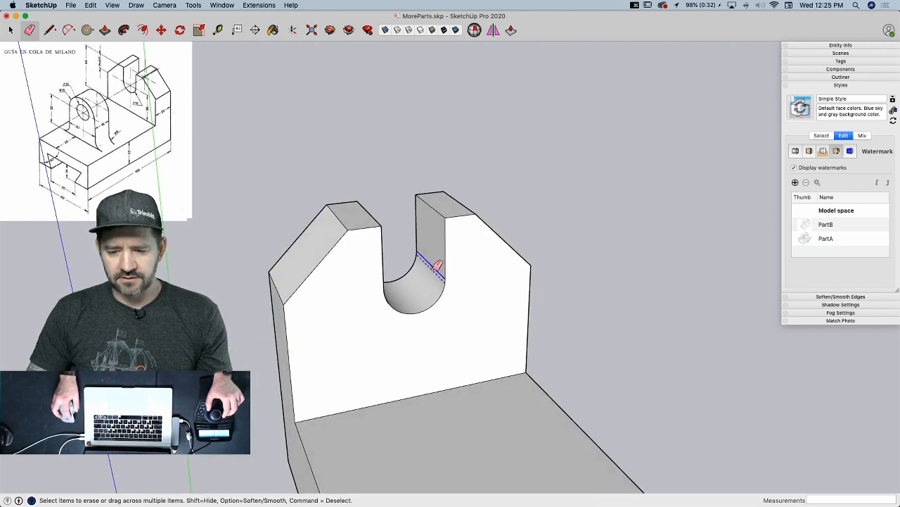
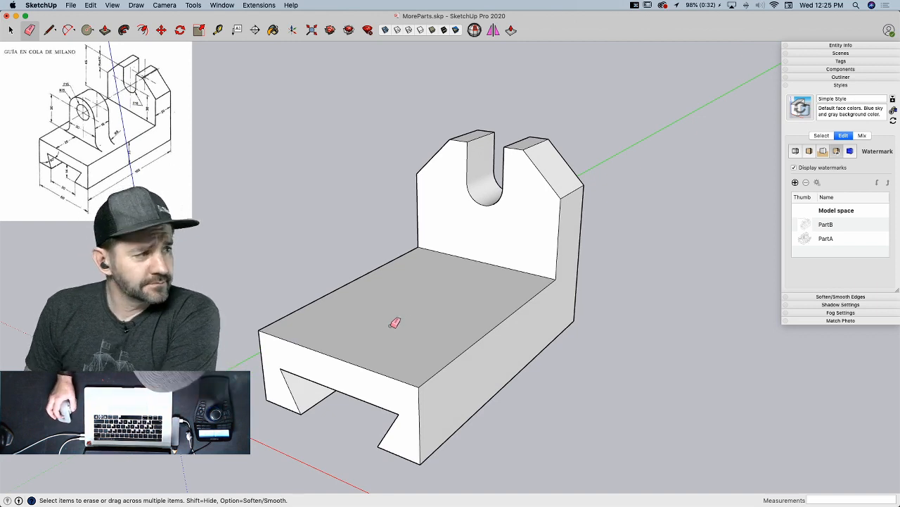
- Draw a 25 m line from the front top edge's midpoint into the base's top face, and a 30 m line to its right edge
{"action": "key", "text": "l"}
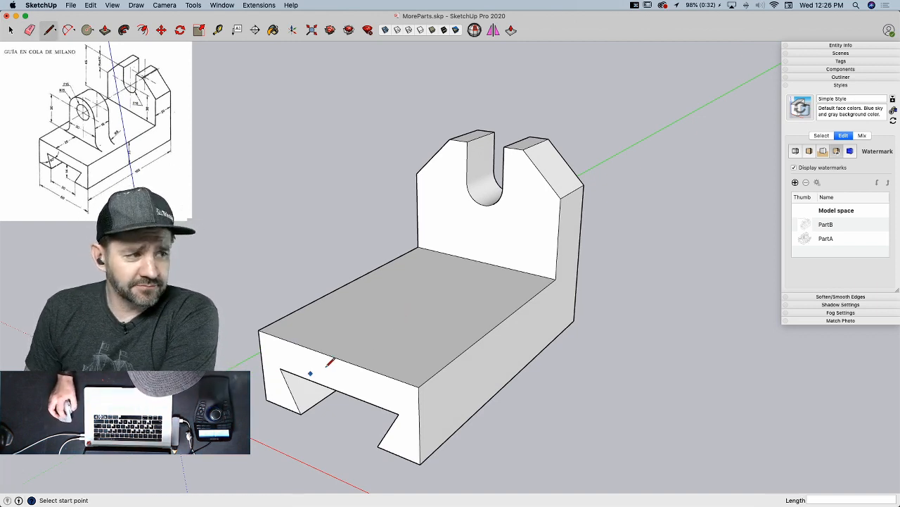
{"action": "left_click", "coordinate": [333, 356]}
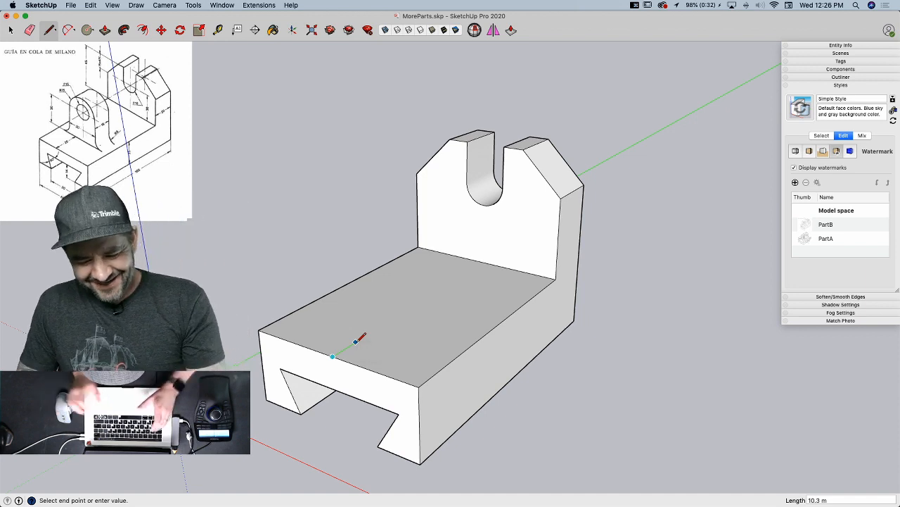
{"action": "type", "text": "25"}
{"action": "key", "text": "Return"}
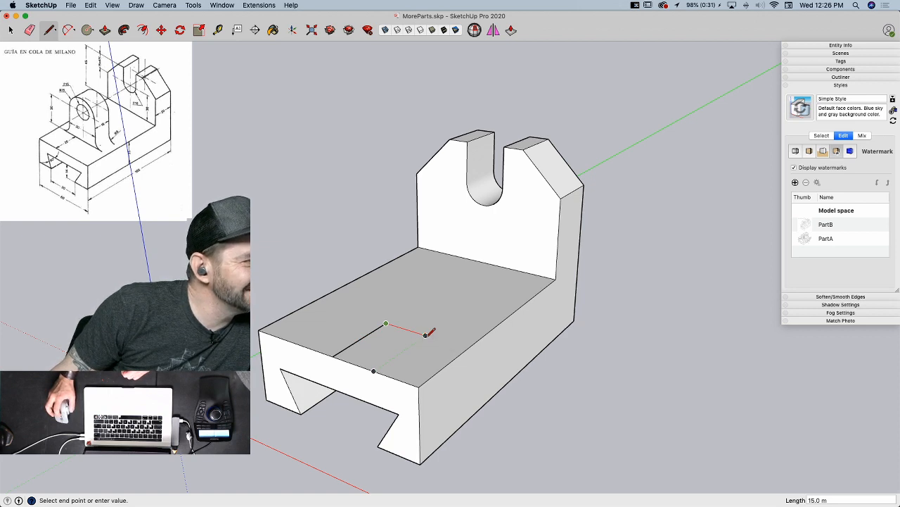
{"action": "left_click", "coordinate": [468, 348]}
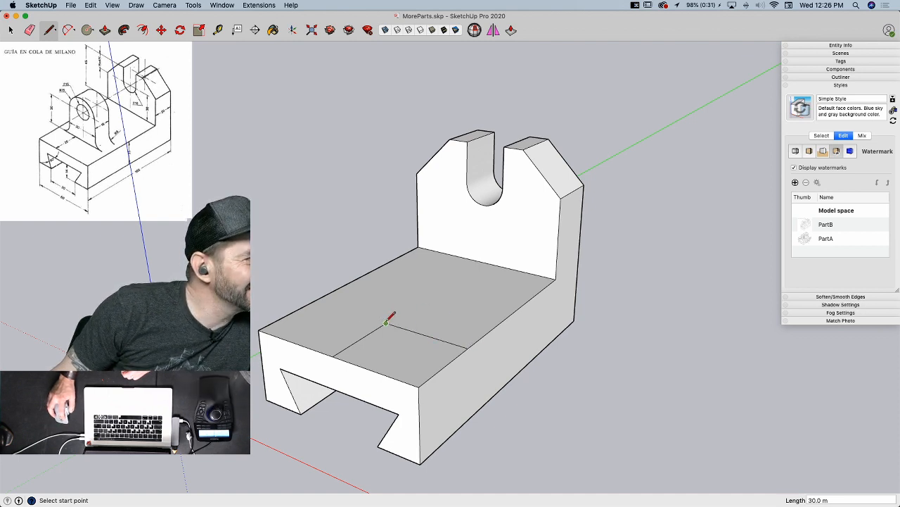
- Draw a 30 m vertical line up from the corner where the two guide lines on the base meet
{"action": "left_click", "coordinate": [385, 324]}
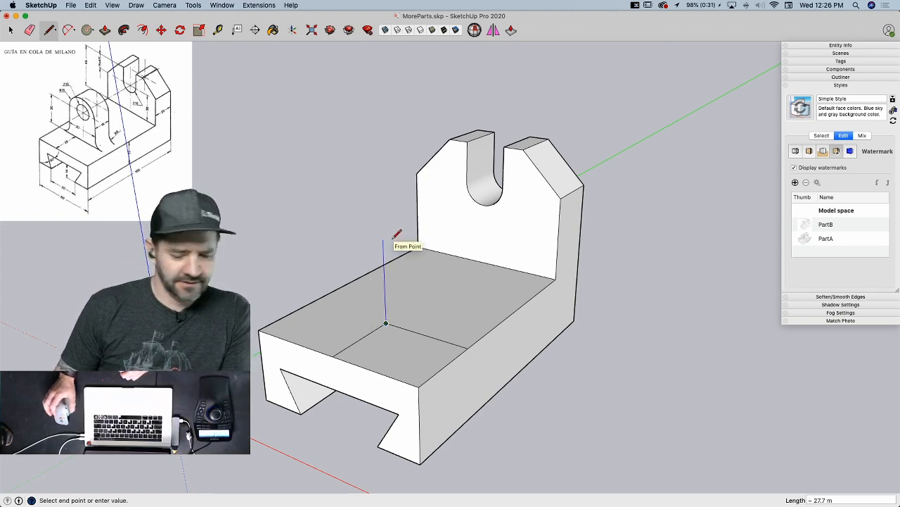
{"action": "type", "text": "30"}
{"action": "key", "text": "Return"}
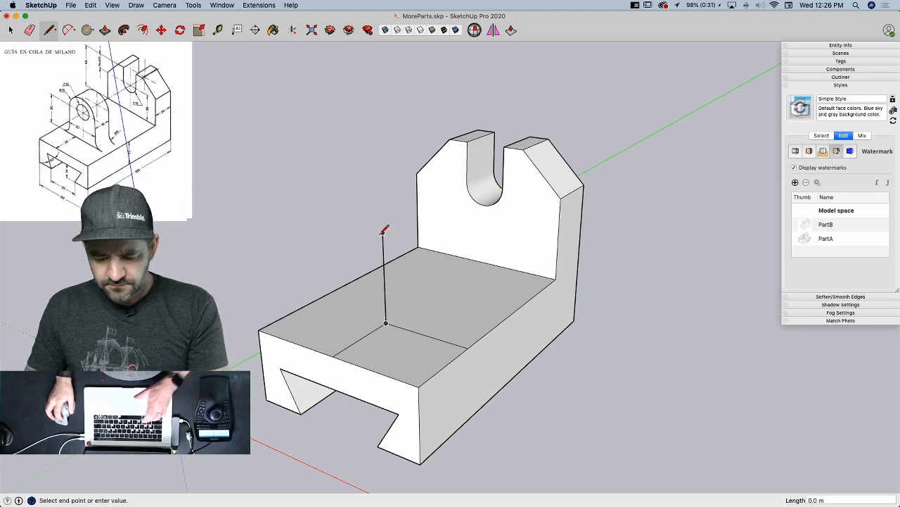
- Draw two concentric front-facing circles of 7.5 m and 15 m radius centred on the top end of the vertical line
{"action": "key", "text": "c"}
{"action": "key", "text": "Left"}
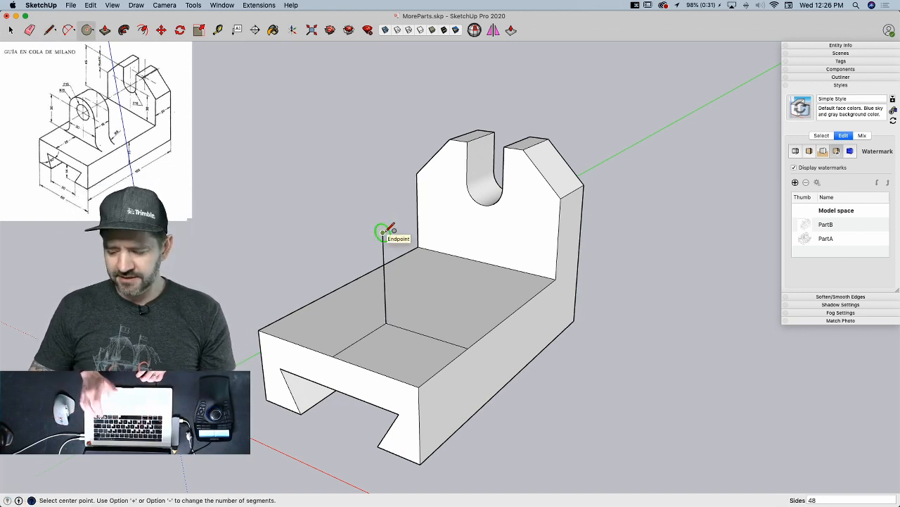
{"action": "left_click", "coordinate": [383, 232]}
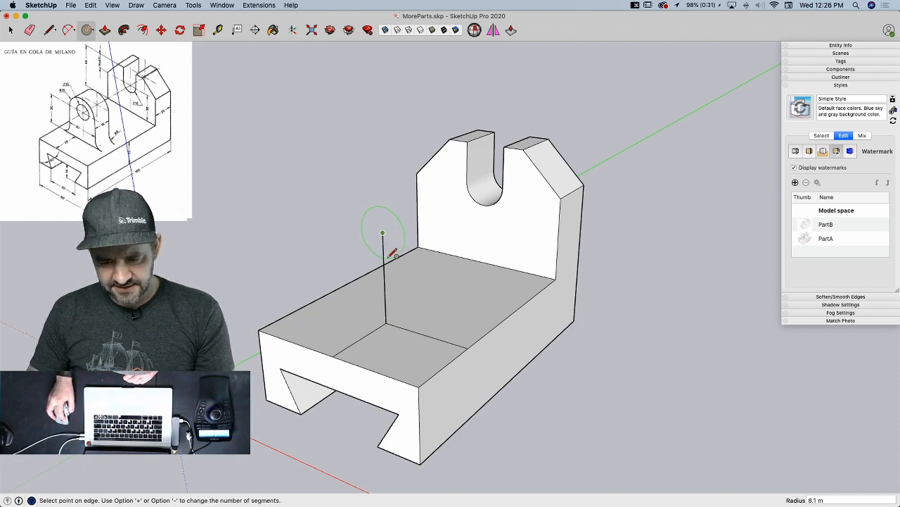
{"action": "middle_click_drag", "start_coordinate": [384, 256], "coordinate": [446, 296]}
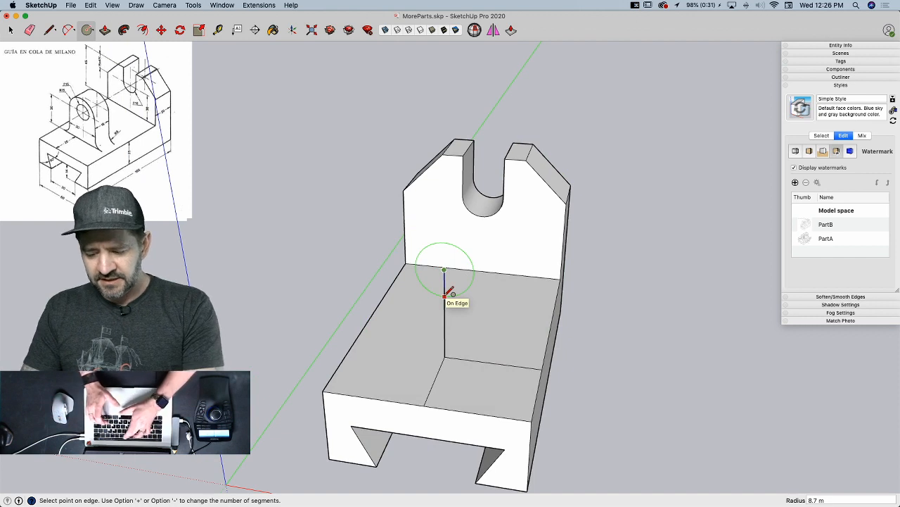
{"action": "type", "text": "7.5"}
{"action": "key", "text": "Return"}
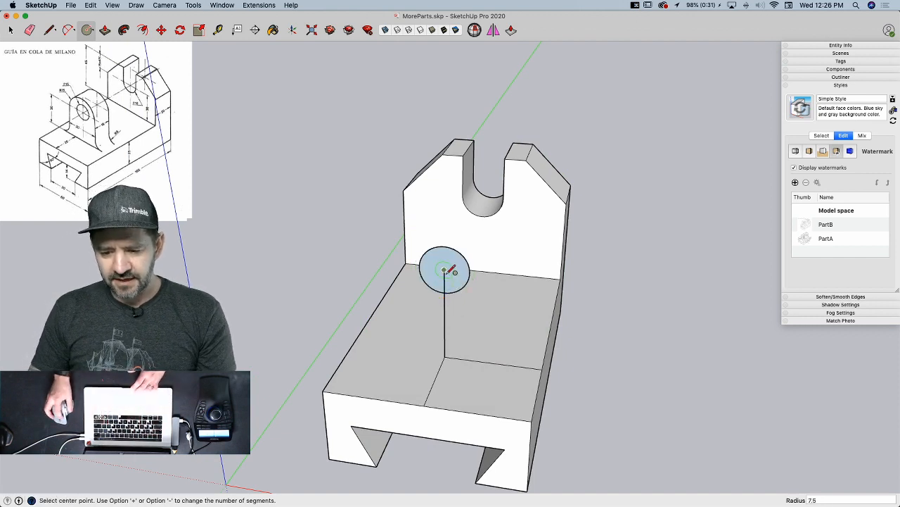
{"action": "left_click", "coordinate": [446, 270]}
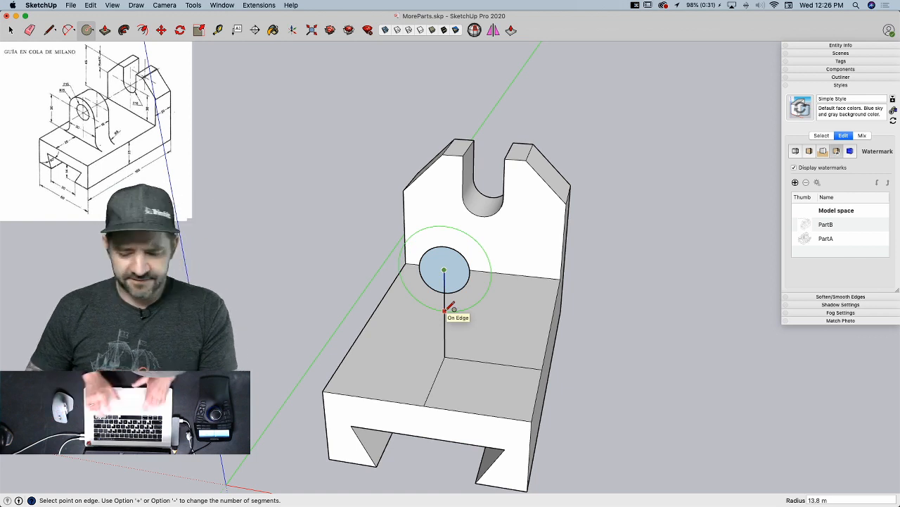
{"action": "type", "text": "15"}
{"action": "key", "text": "Return"}
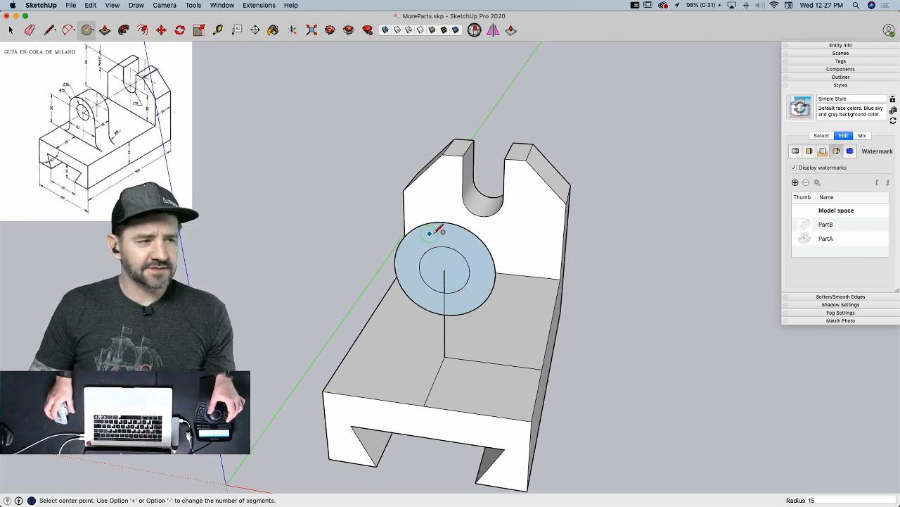
- Draw lines from the circle centre out to both sides of the outer circle and down to the base, closing the round-topped plate profile
{"action": "key", "text": "space"}
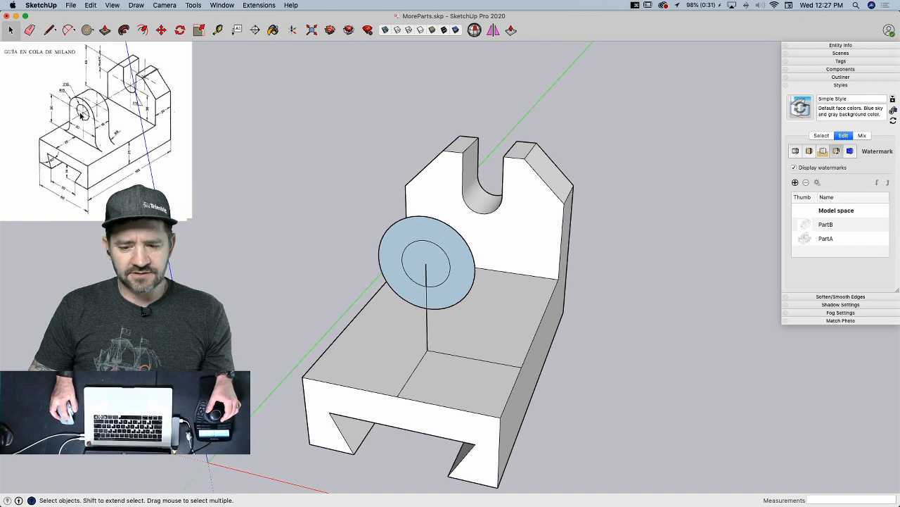
{"action": "scroll", "coordinate": [422, 242], "scroll_direction": "up", "scroll_amount": 5}
{"action": "key", "text": "l"}
{"action": "left_click", "coordinate": [426, 245]}
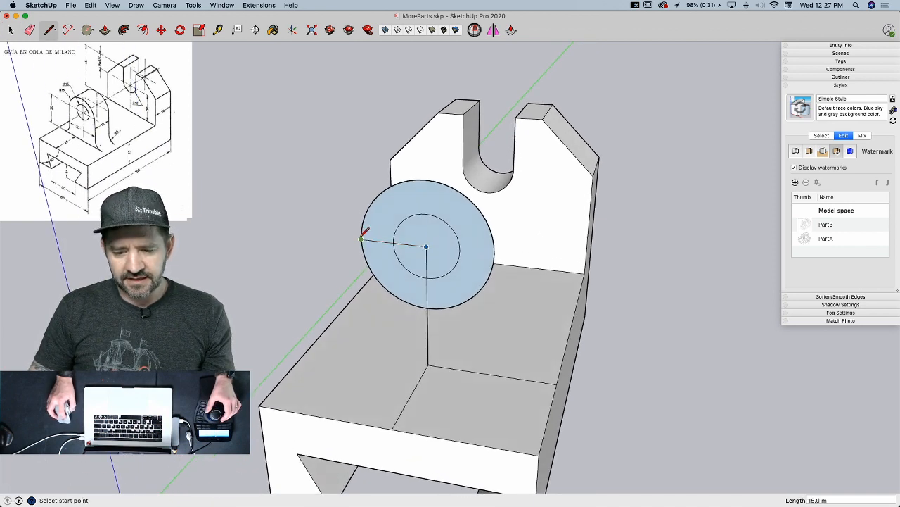
{"action": "left_click", "coordinate": [428, 363]}
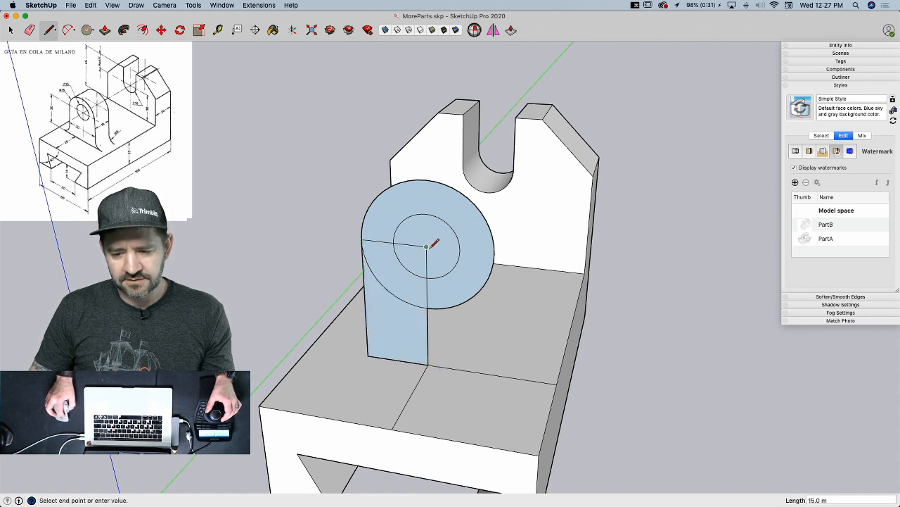
{"action": "left_click", "coordinate": [495, 252]}
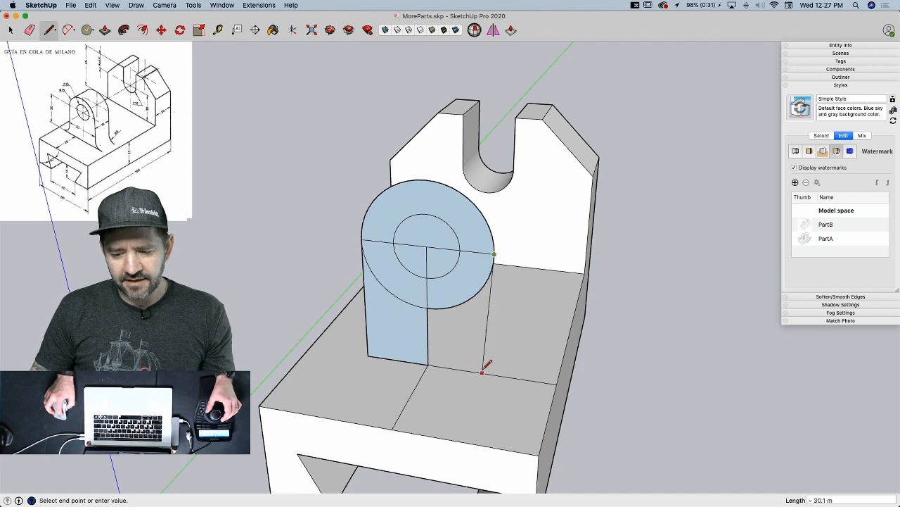
{"action": "left_click", "coordinate": [492, 373]}
{"action": "middle_click_drag", "start_coordinate": [388, 293], "coordinate": [398, 332]}
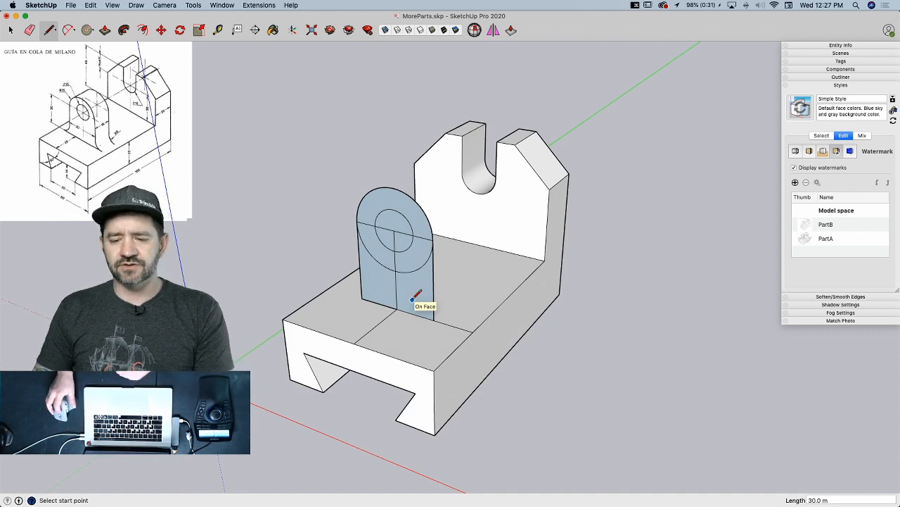
- Erase the centre lines and lower arc inside the plate profile, keeping the outer outline and hole circle
{"action": "key", "text": "e"}
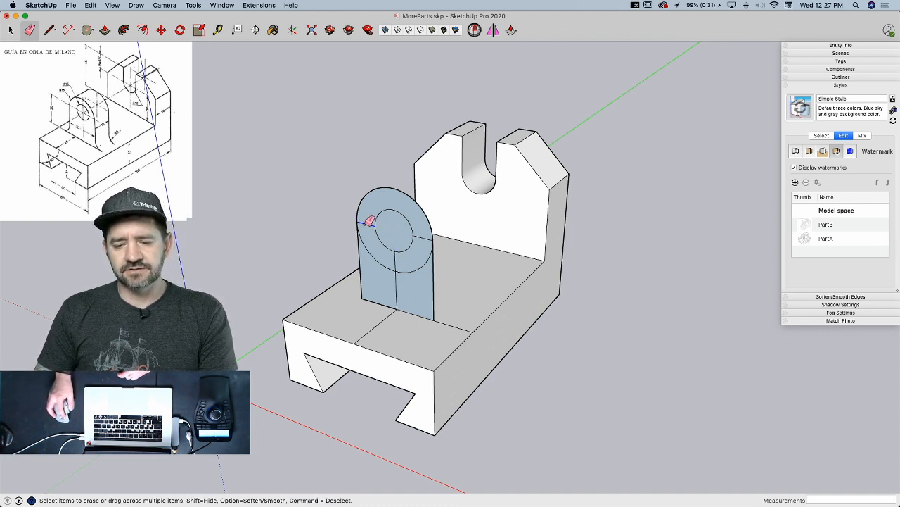
{"action": "left_click_drag", "start_coordinate": [403, 268], "coordinate": [415, 246]}
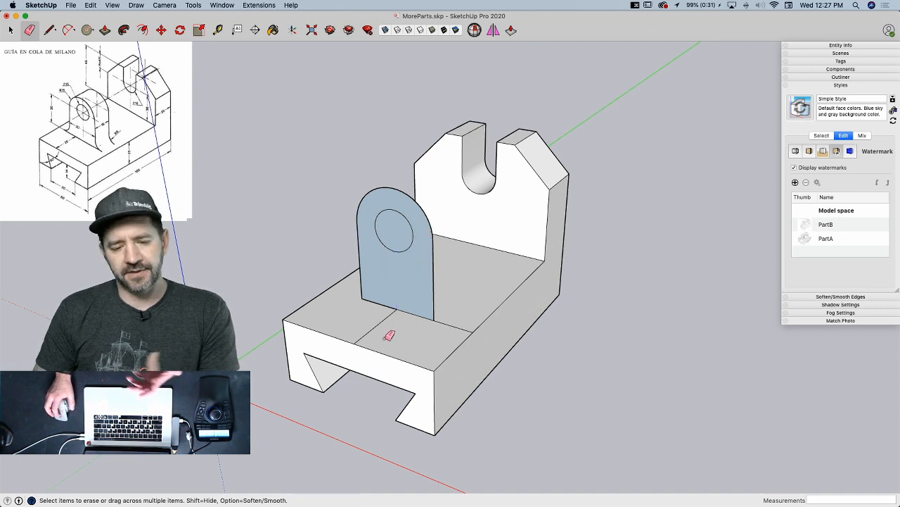
{"action": "key", "text": "l"}
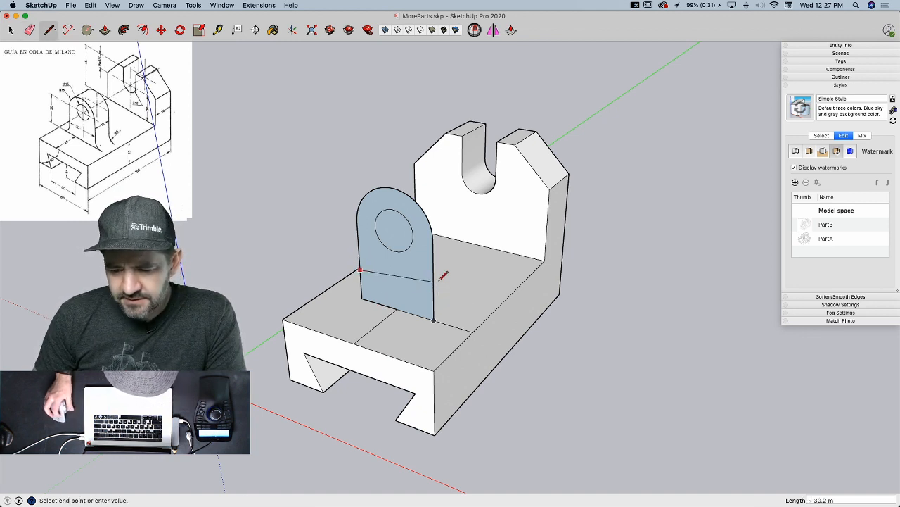
{"action": "key", "text": "space"}
{"action": "scroll", "coordinate": [91, 176], "scroll_direction": "up", "scroll_amount": 5}
{"action": "scroll", "coordinate": [76, 151], "scroll_direction": "down", "scroll_amount": 4}
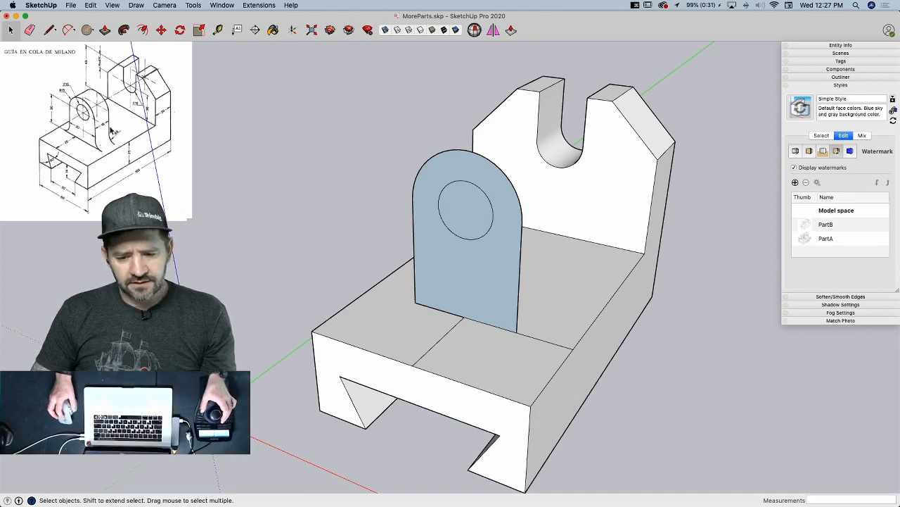
- Draw a 6 m line up the plate's right edge from its lower right corner
{"action": "scroll", "coordinate": [512, 320], "scroll_direction": "up", "scroll_amount": 6}
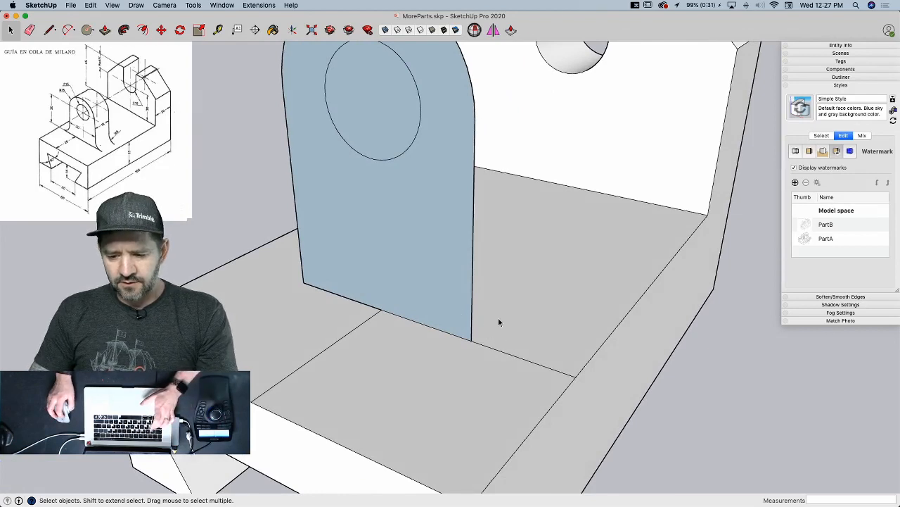
{"action": "key", "text": "l"}
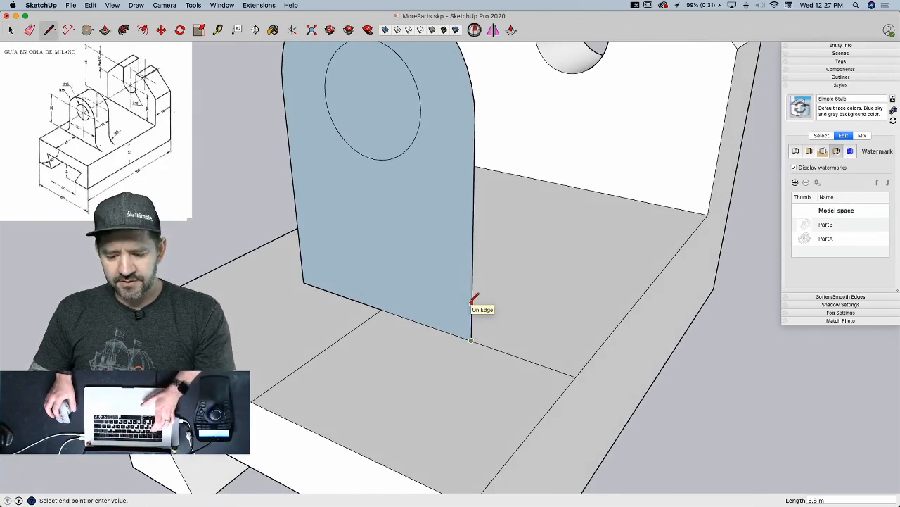
{"action": "type", "text": "6"}
{"action": "key", "text": "Return"}
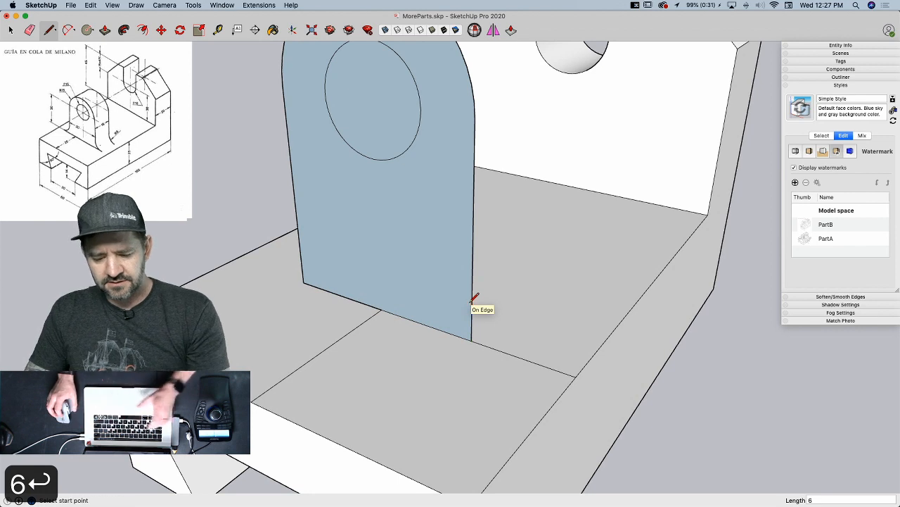
{"action": "key", "text": "a"}
{"action": "left_click", "coordinate": [472, 301]}
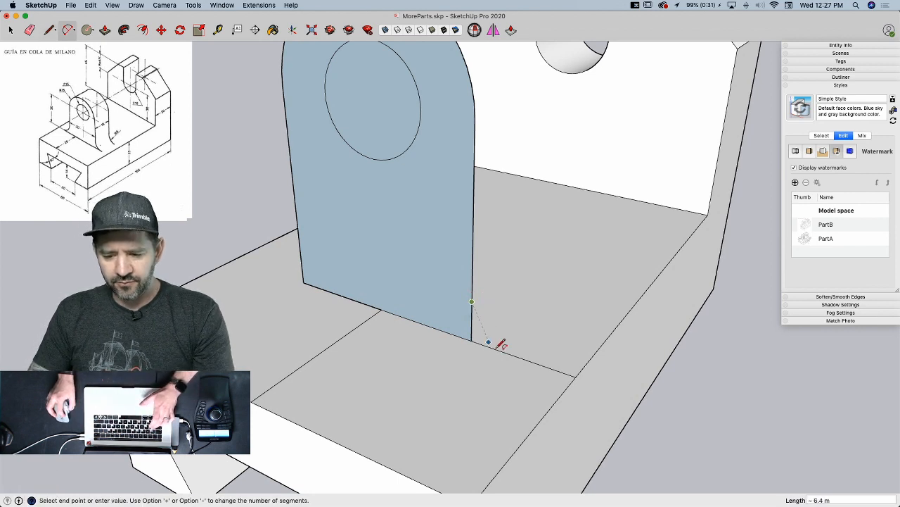
- Draw a 6 m line outward from the plate's lower right corner along the guide line on the base
{"action": "key", "text": "l"}
{"action": "left_click", "coordinate": [471, 341]}
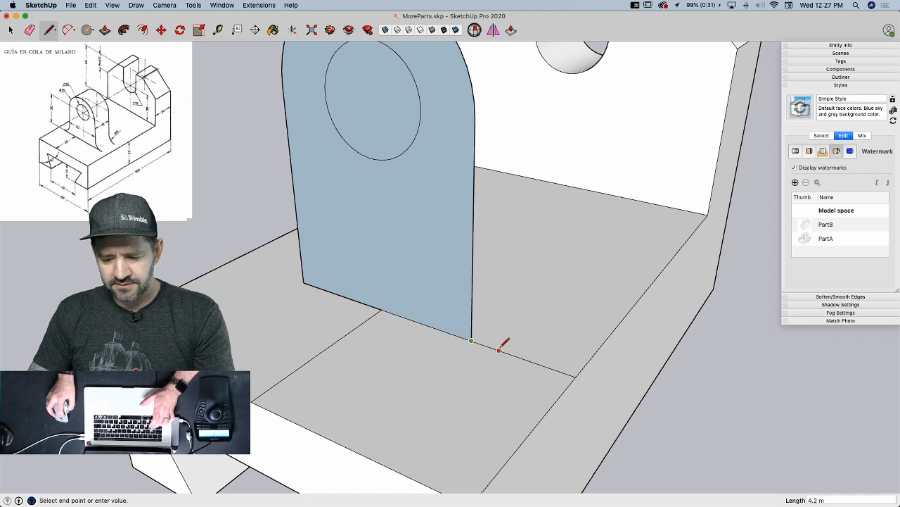
{"action": "type", "text": "6"}
{"action": "key", "text": "Return"}
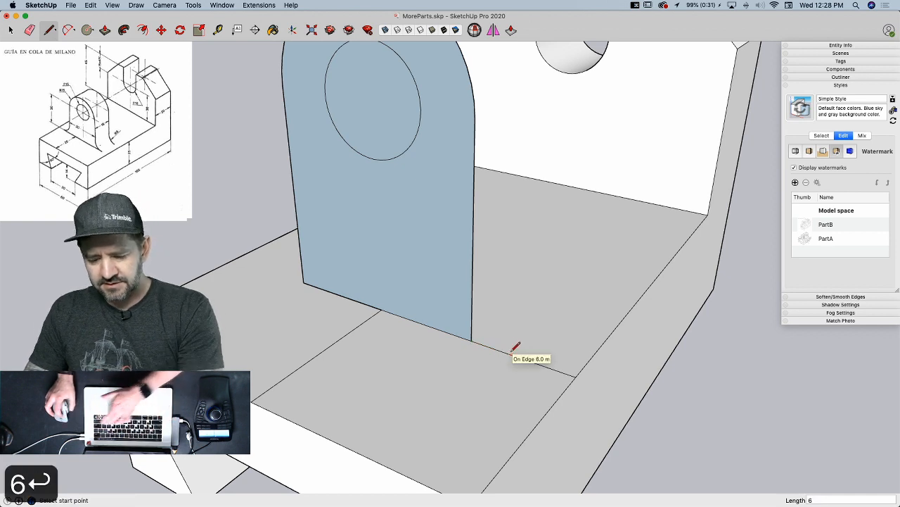
- Draw a tangent fillet arc between the 6 m points on the plate's right edge and the base line
{"action": "key", "text": "a"}
{"action": "left_click", "coordinate": [512, 354]}
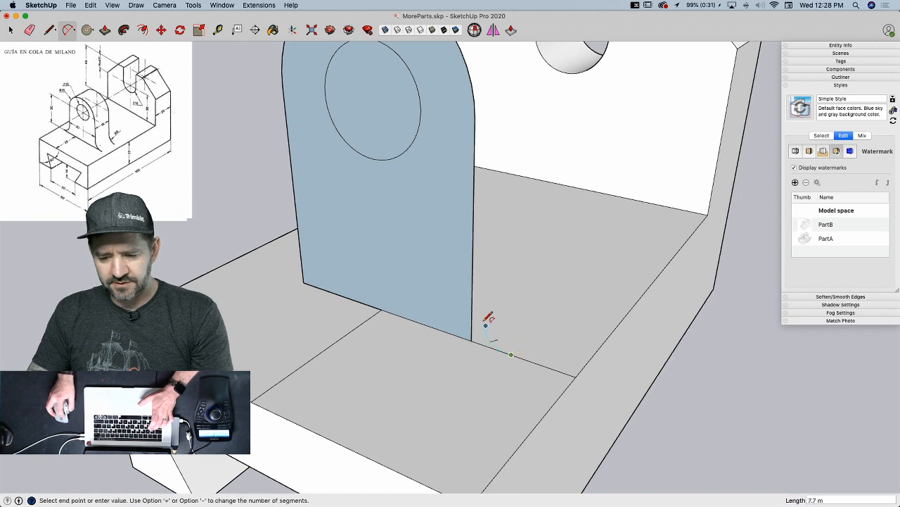
{"action": "double_click", "coordinate": [472, 301]}
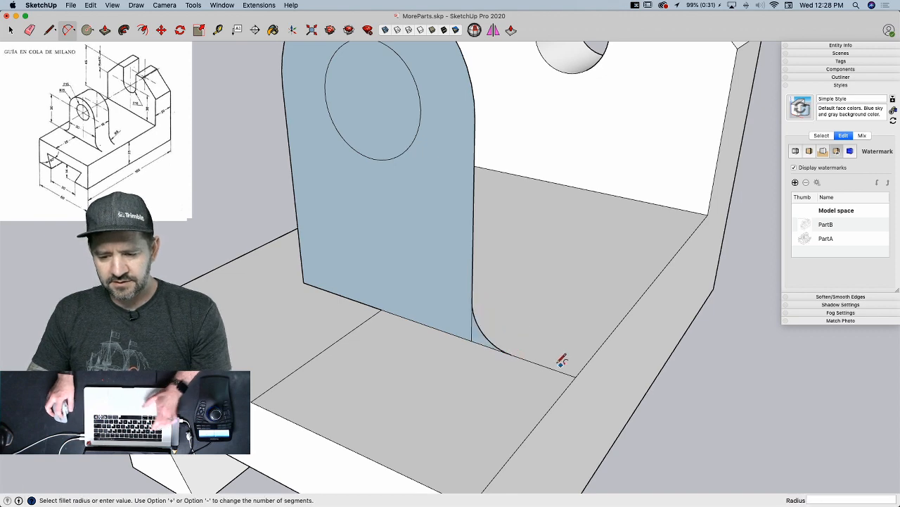
- Rotate a copy of the fillet corner face about the midpoint of the plate's base edge onto the opposite lower corner
{"action": "key", "text": "space"}
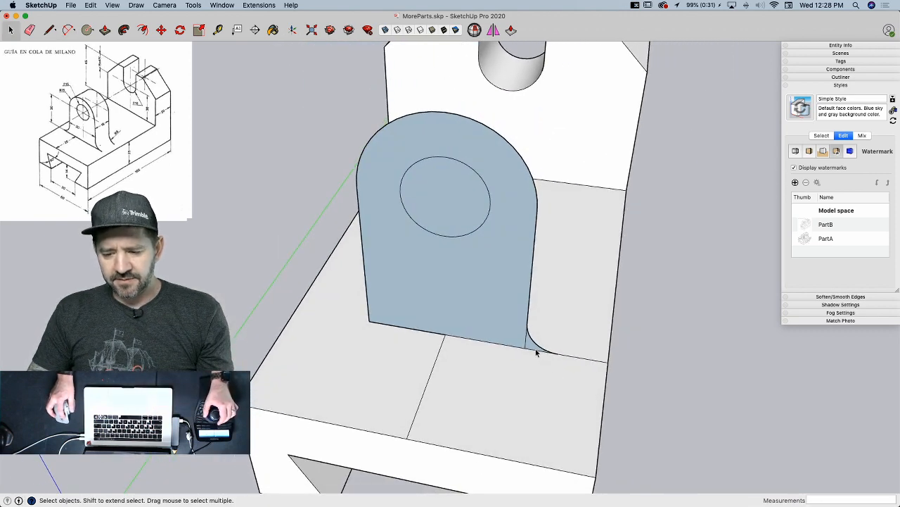
{"action": "key", "text": "q"}
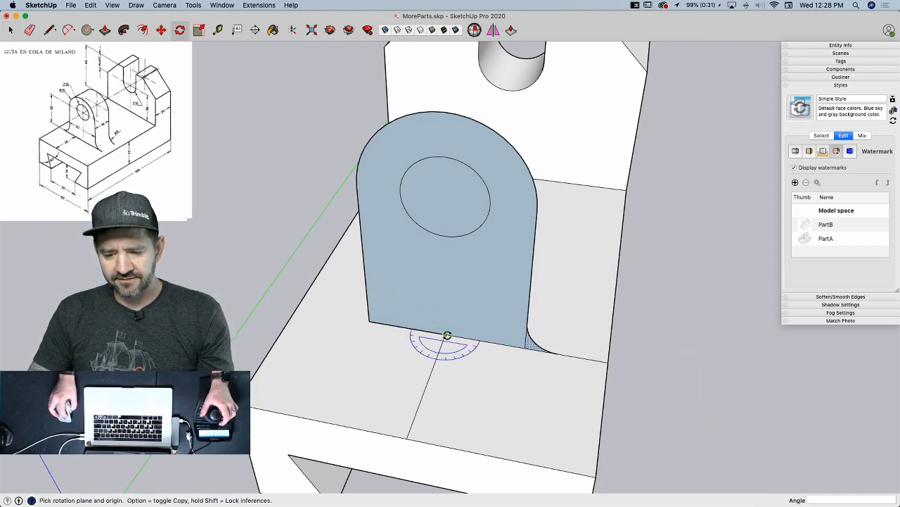
{"action": "left_click", "coordinate": [446, 335]}
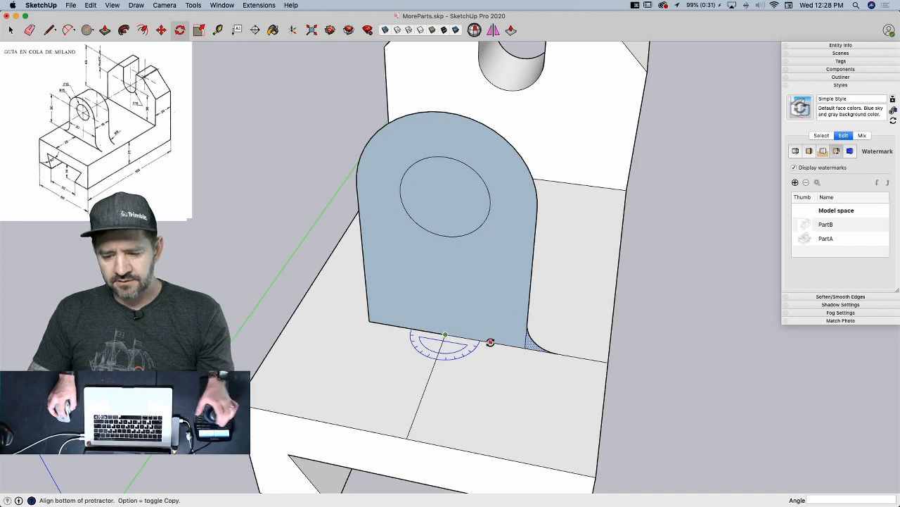
{"action": "left_click", "coordinate": [490, 342]}
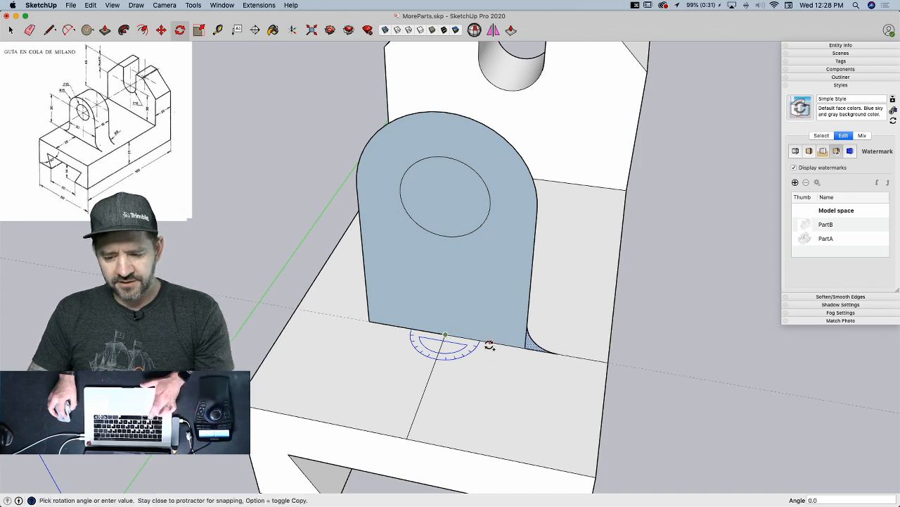
{"action": "left_click", "coordinate": [418, 330]}
- Erase the edges separating both fillets from the plate and the leftover base guide lines, and delete the face inside the hole circle
{"action": "key", "text": "e"}
{"action": "left_click", "coordinate": [374, 307]}
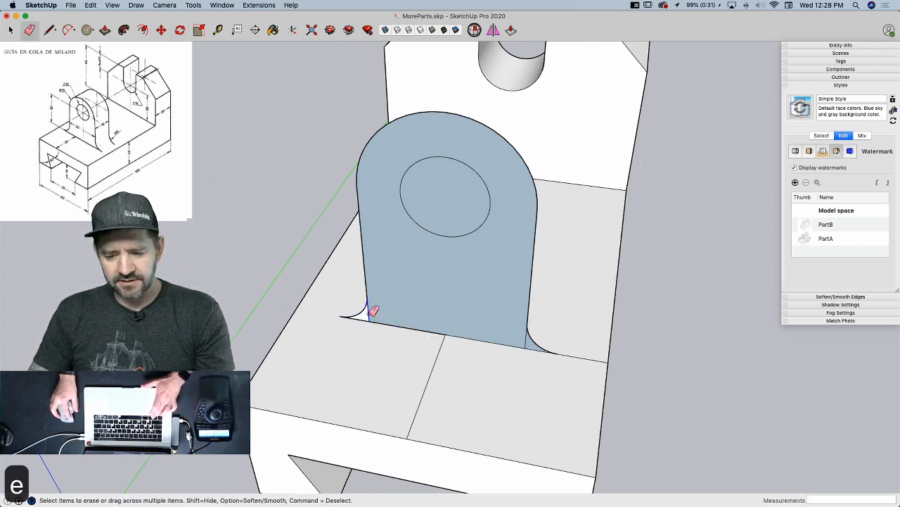
{"action": "left_click", "coordinate": [435, 359]}
{"action": "left_click", "coordinate": [525, 343]}
{"action": "key", "text": "space"}
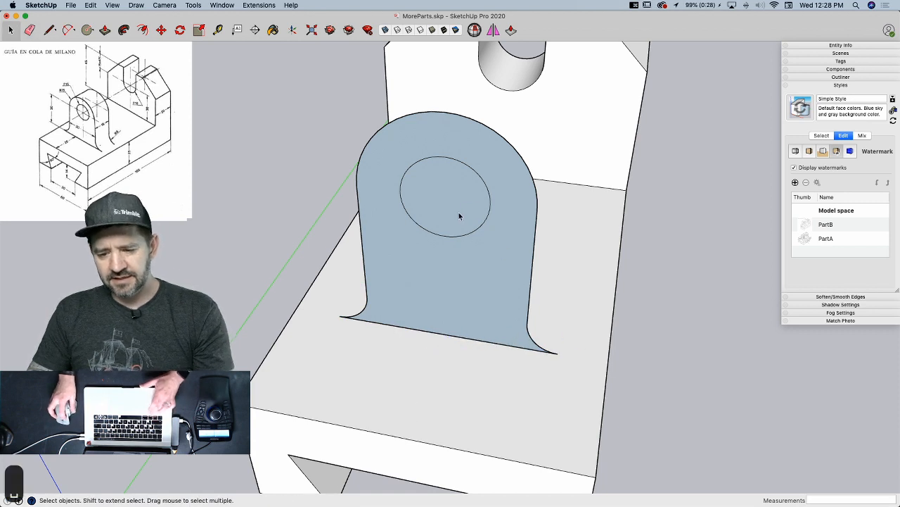
{"action": "left_click", "coordinate": [458, 212]}
{"action": "key", "text": "BackSpace"}
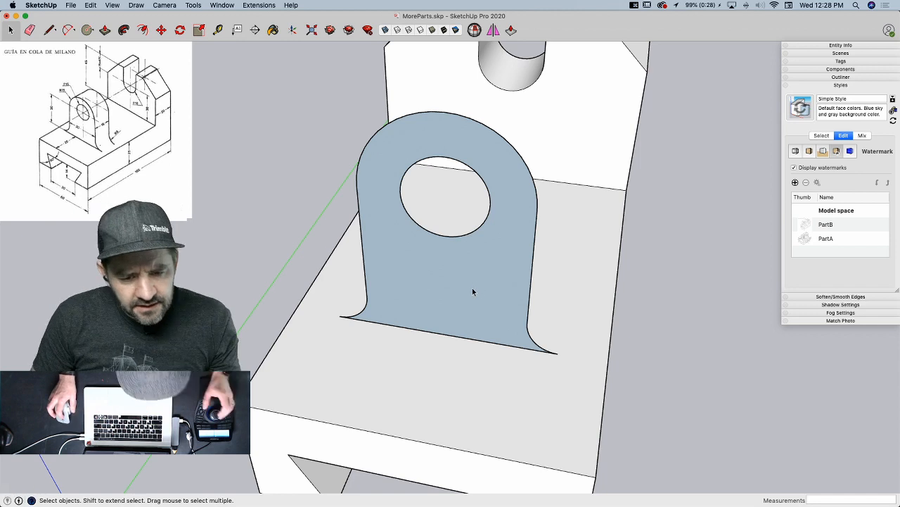
- Push/pull the filleted plate profile back toward the rear upright by 15 m
{"action": "key", "text": "p"}
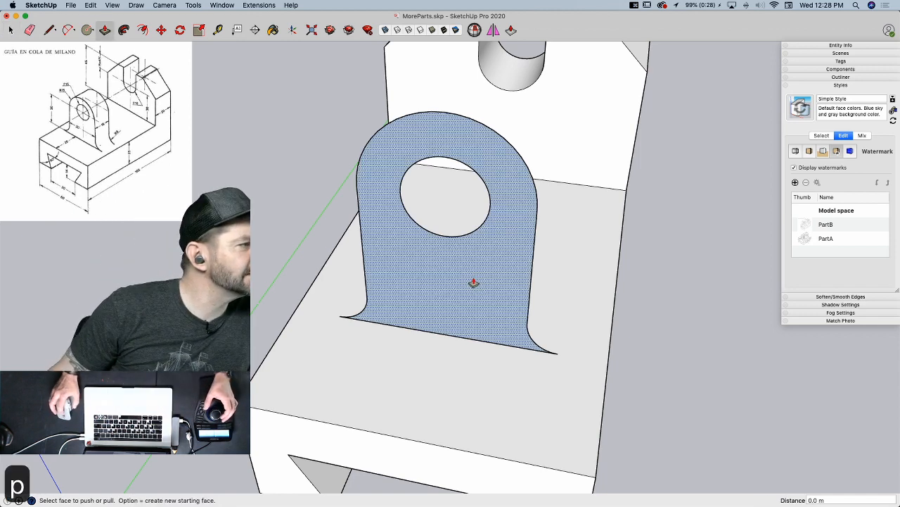
{"action": "left_click", "coordinate": [469, 284]}
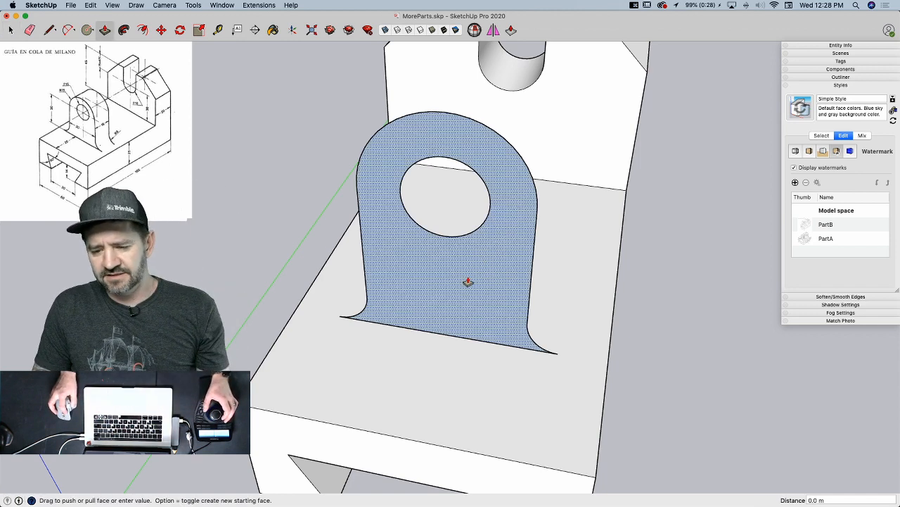
{"action": "left_click", "coordinate": [483, 270]}
{"action": "type", "text": "15"}
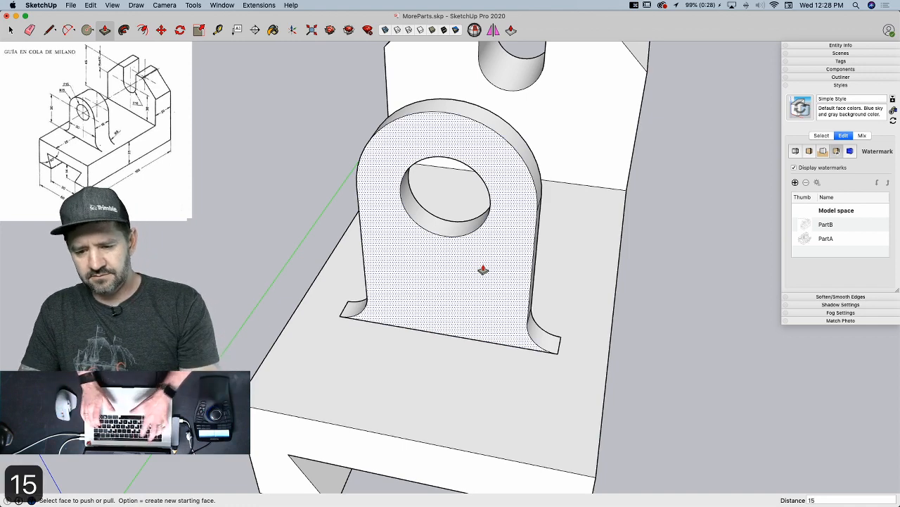
{"action": "key", "text": "Return"}
- Smooth the lug's side seams and the fillets' outer base edges, and retrace the front base edge between the fillet ends
{"action": "key", "text": "e"}
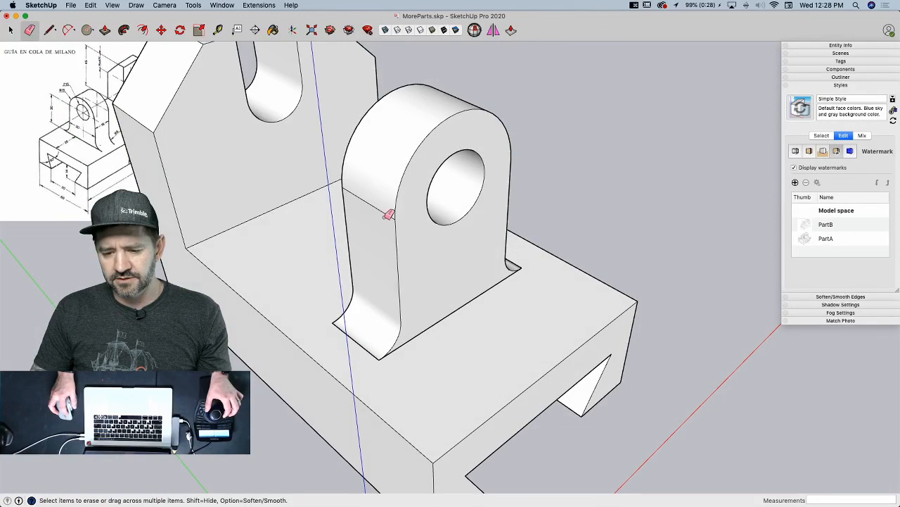
{"action": "key", "text": "l"}
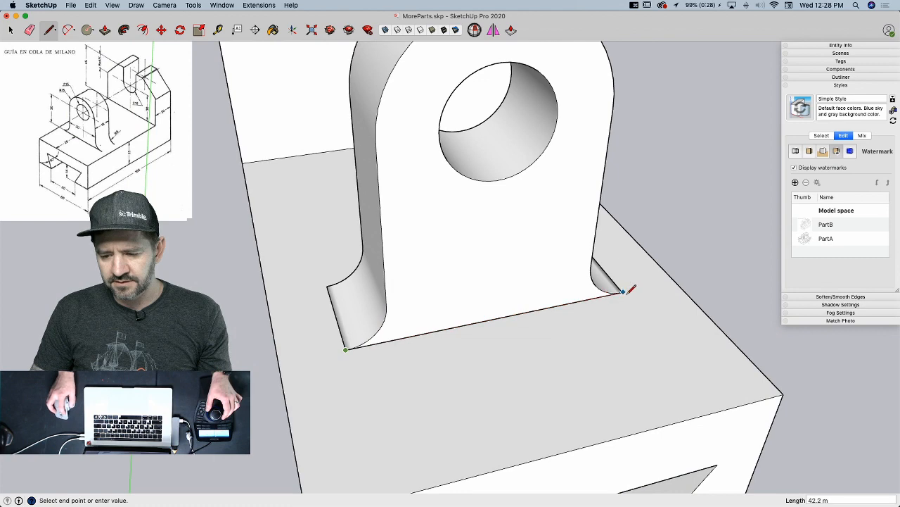
{"action": "key", "text": "Escape"}
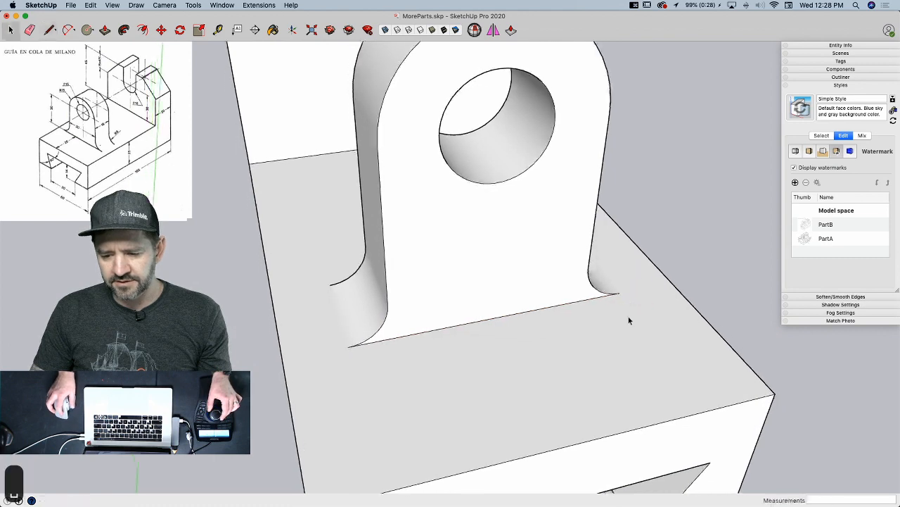
{"action": "key", "text": "space"}
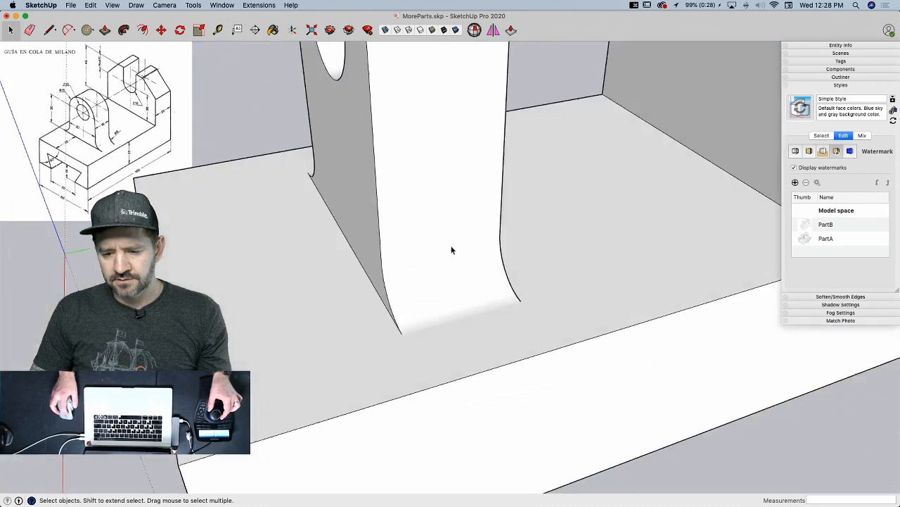
- Draw a vertical test line about 26 m long in the empty space beside the part
{"action": "key", "text": "l"}
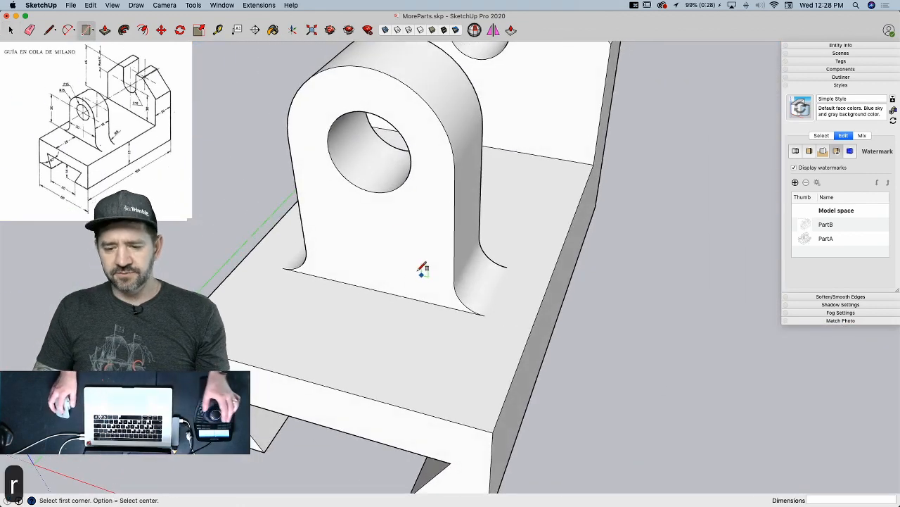
{"action": "left_click", "coordinate": [284, 251]}
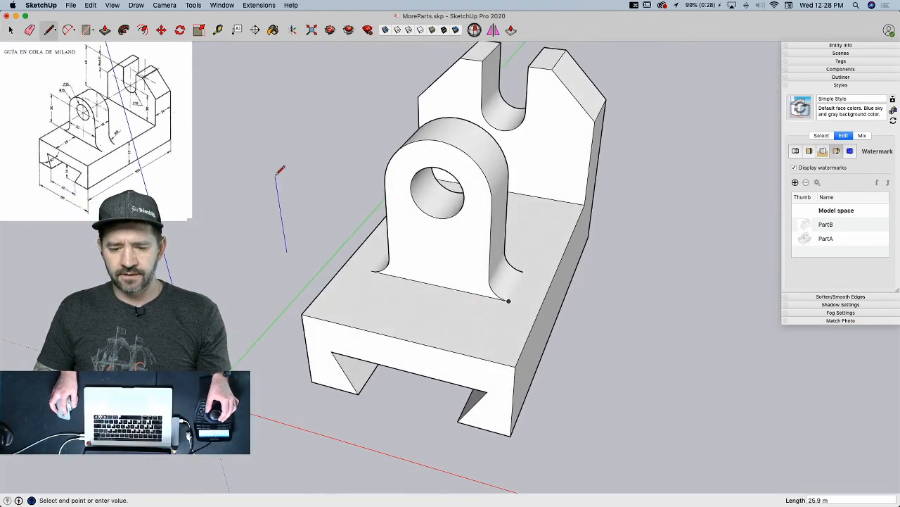
{"action": "left_click", "coordinate": [280, 173]}
{"action": "key", "text": "space"}
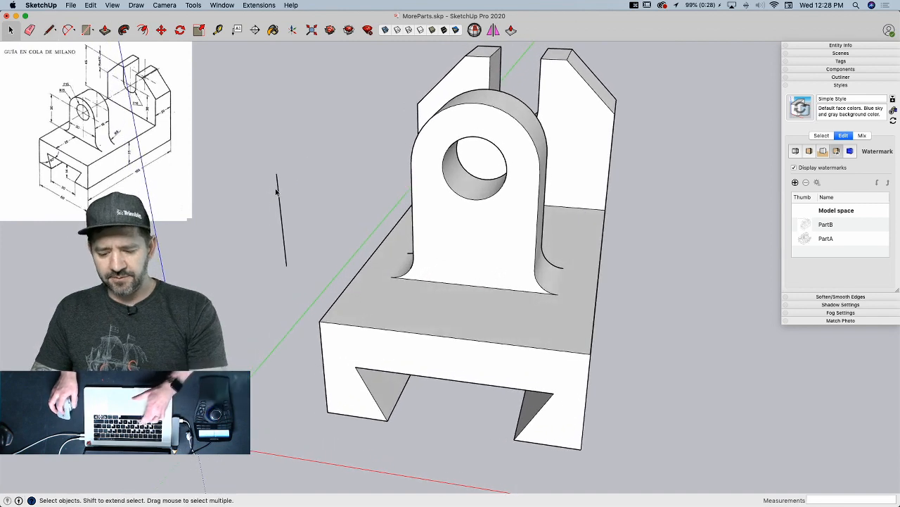
- Try locking the Circle tool's orientation to the red and green axes at the test line's upper end, and erase the line
{"action": "key", "text": "c"}
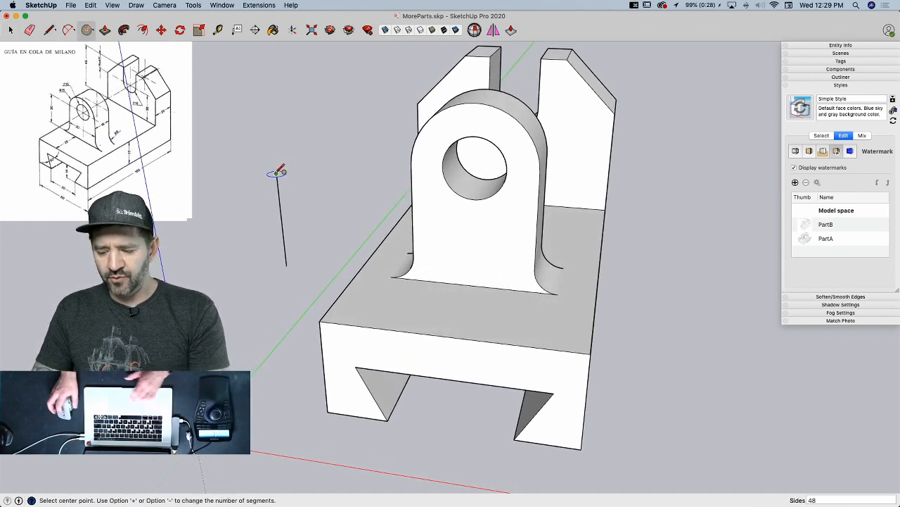
{"action": "key", "text": "Left"}
{"action": "key", "text": "Right"}
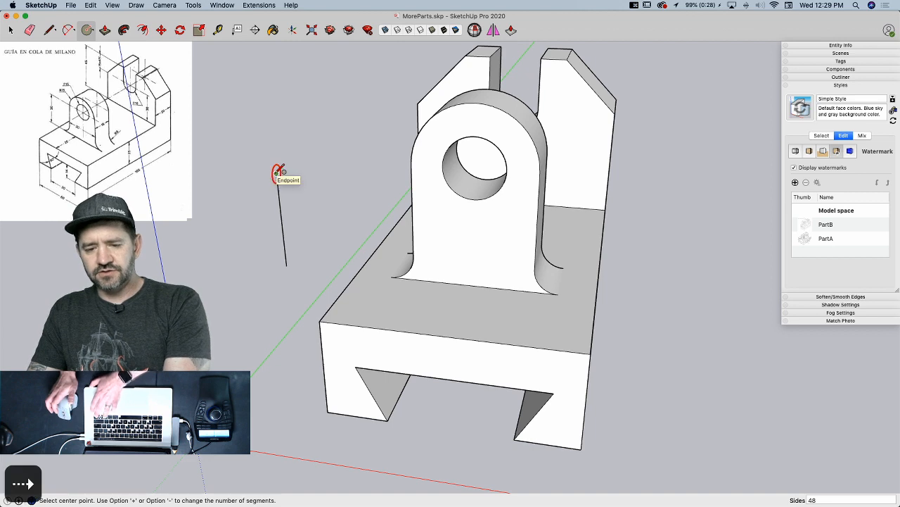
{"action": "key", "text": "Left"}
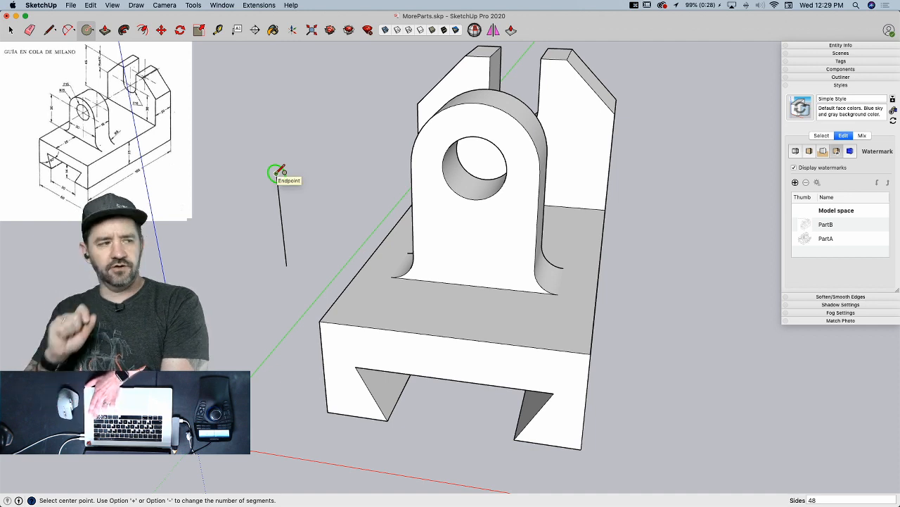
{"action": "key", "text": "Right"}
{"action": "key", "text": "Left"}
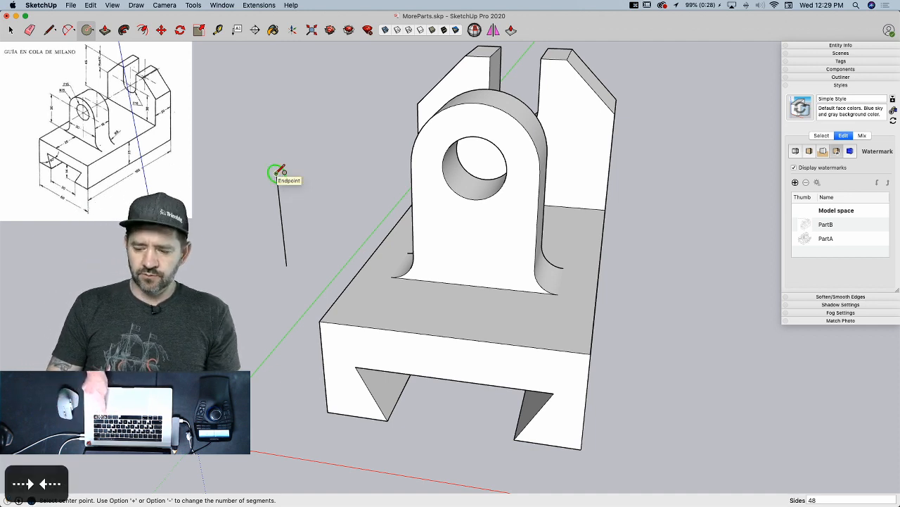
{"action": "key", "text": "Up"}
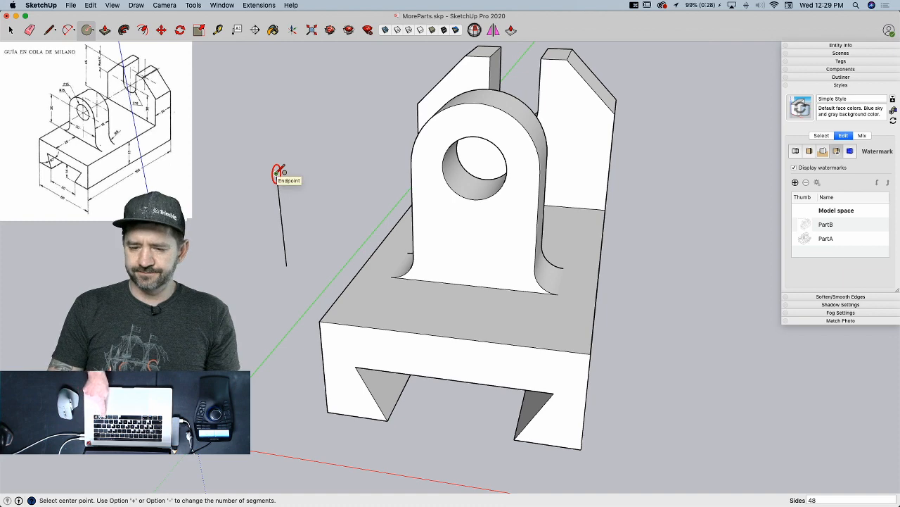
{"action": "key", "text": "e"}
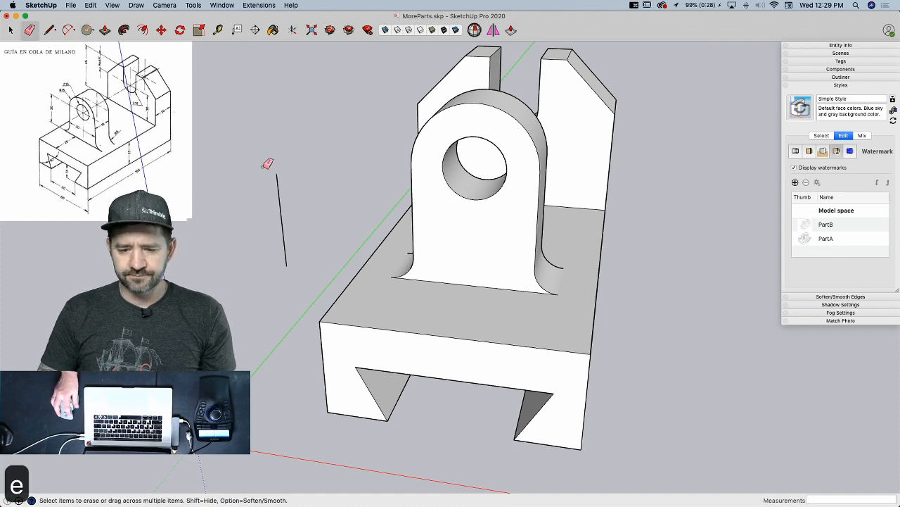
- Draw 15 m lines along the fillets' outer base edges and delete the hidden internal face beneath the lug
{"action": "key", "text": "l"}
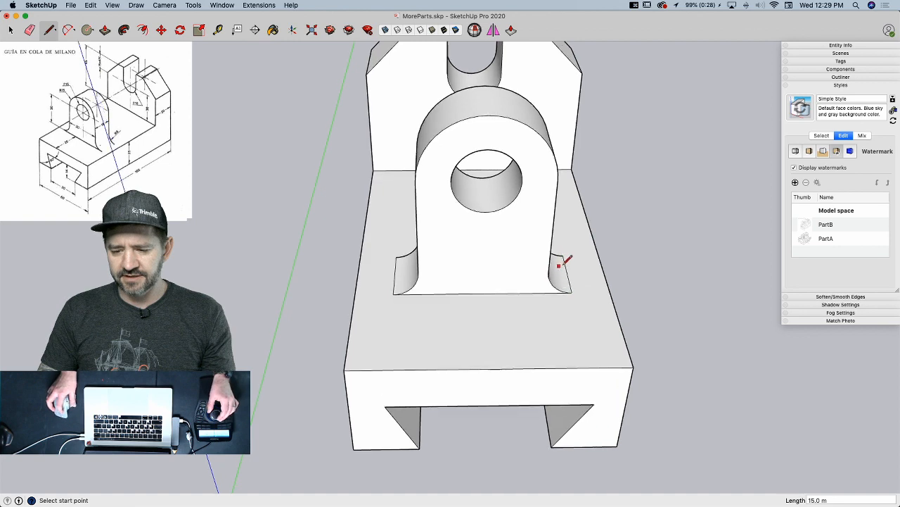
{"action": "key", "text": "space"}
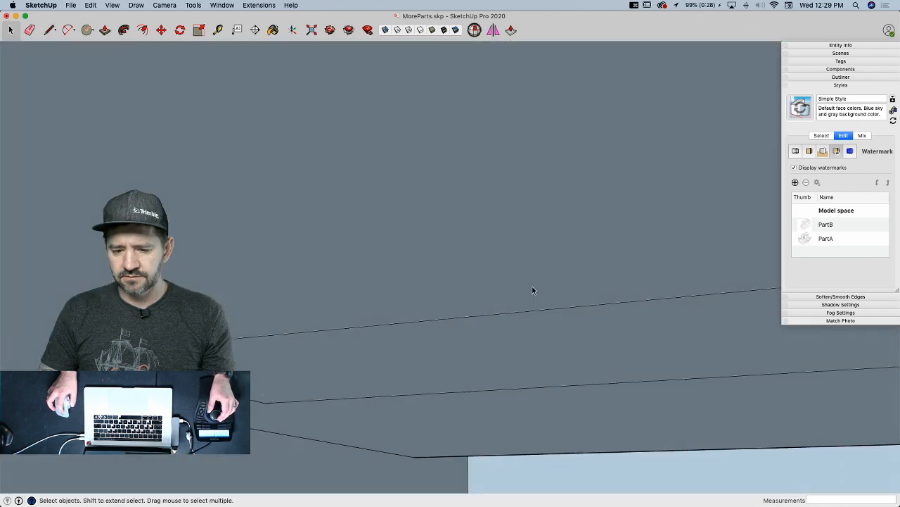
{"action": "left_click", "coordinate": [427, 384]}
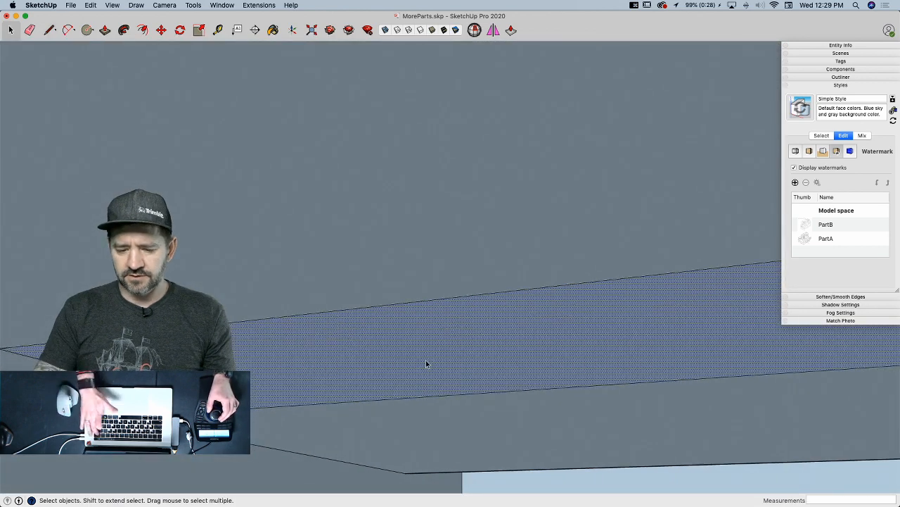
{"action": "key", "text": "BackSpace"}
- Soften the outer base edges of both fillets so they blend into the base's upper face
{"action": "key", "text": "e"}
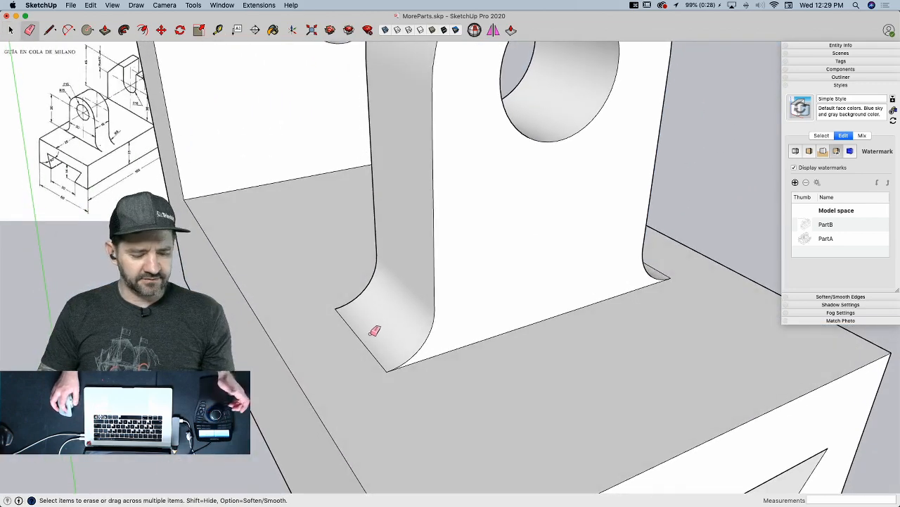
{"action": "left_click", "coordinate": [379, 328], "text": "alt"}
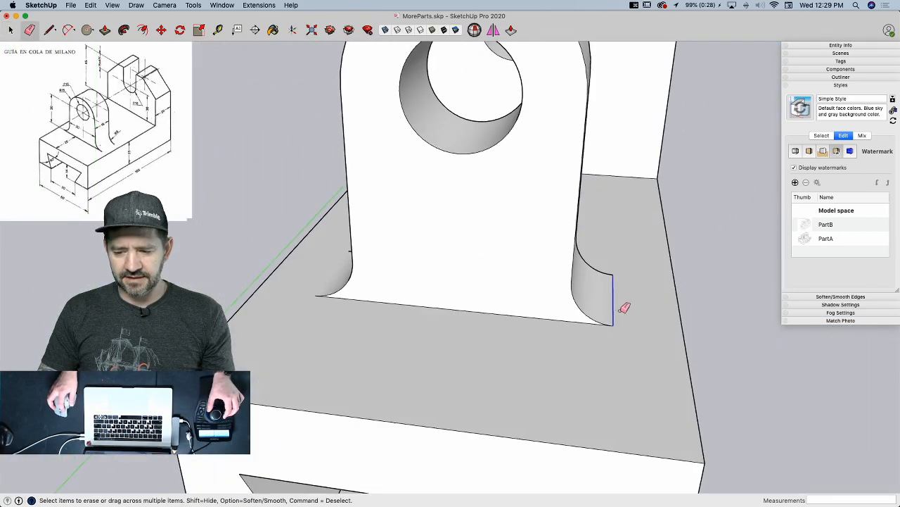
{"action": "left_click", "coordinate": [619, 305], "text": "alt"}
- Select all connected geometry of the dovetail guide and make it a group
{"action": "key", "text": "space"}
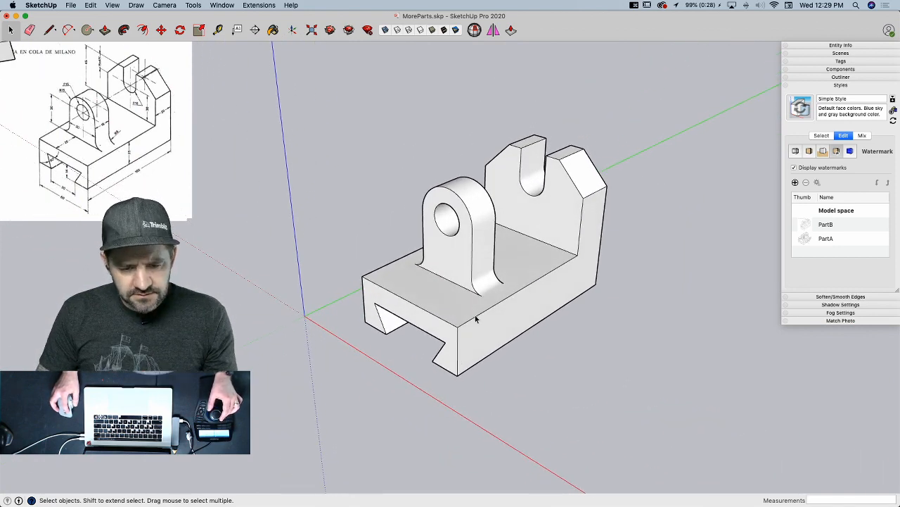
{"action": "triple_click", "coordinate": [476, 318]}
{"action": "right_click", "coordinate": [475, 319]}
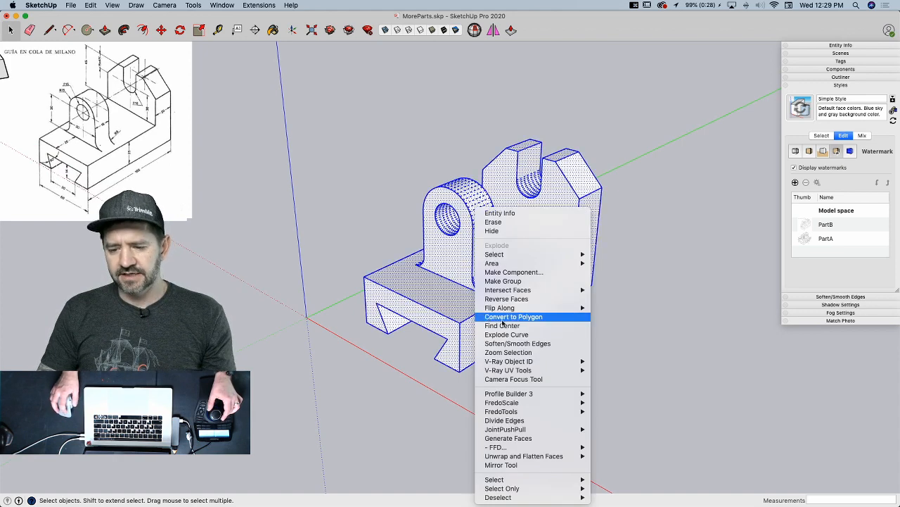
{"action": "left_click", "coordinate": [516, 281]}
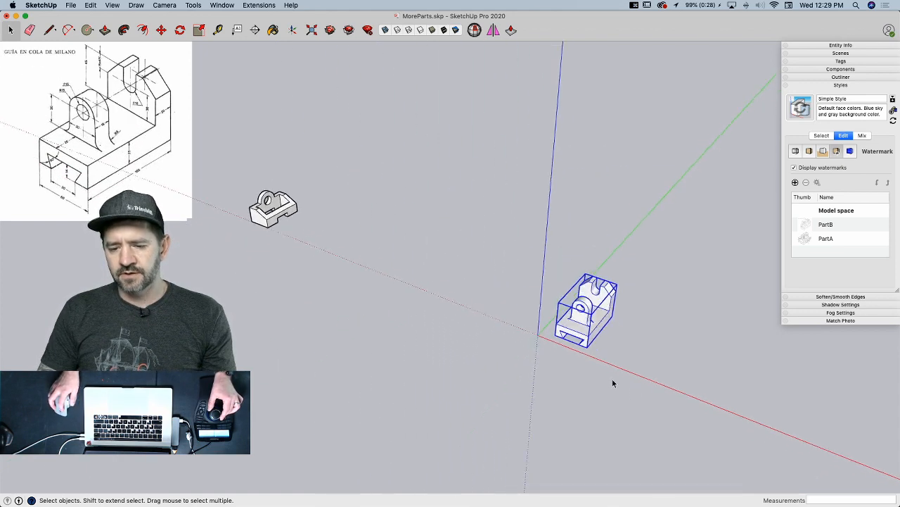
- Move the dovetail guide group about 653 m along the red axis, next to the previously modelled part
{"action": "key", "text": "m"}
{"action": "left_click", "coordinate": [707, 427]}
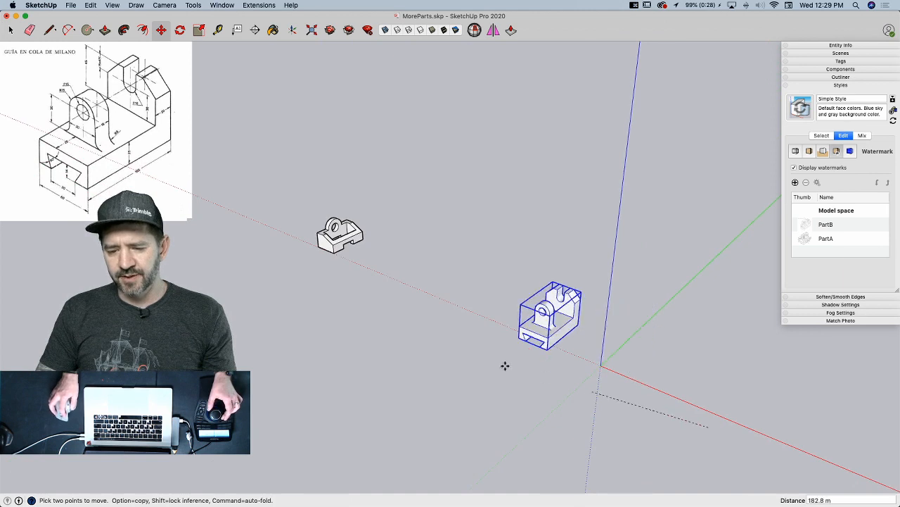
{"action": "left_click", "coordinate": [384, 294]}
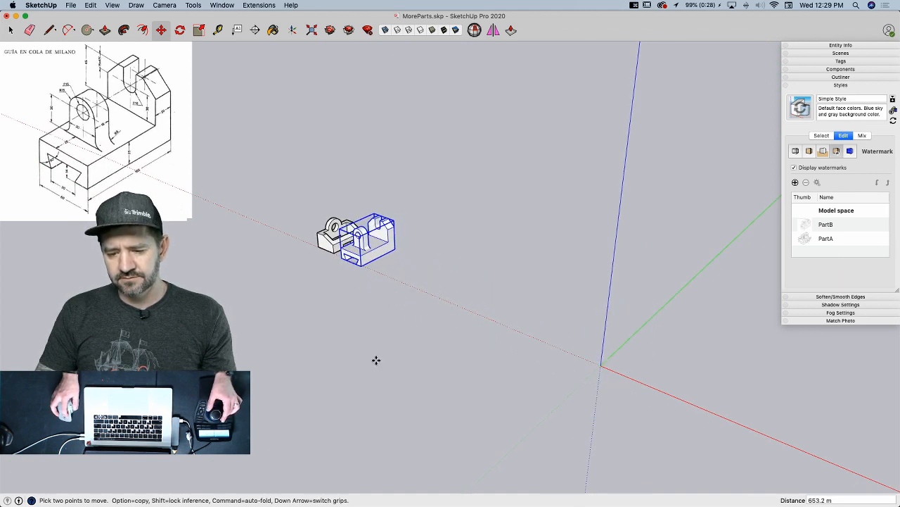
- Deselect the moved dovetail guide group and save the model
{"action": "key", "text": "space"}
{"action": "left_click", "coordinate": [371, 352]}
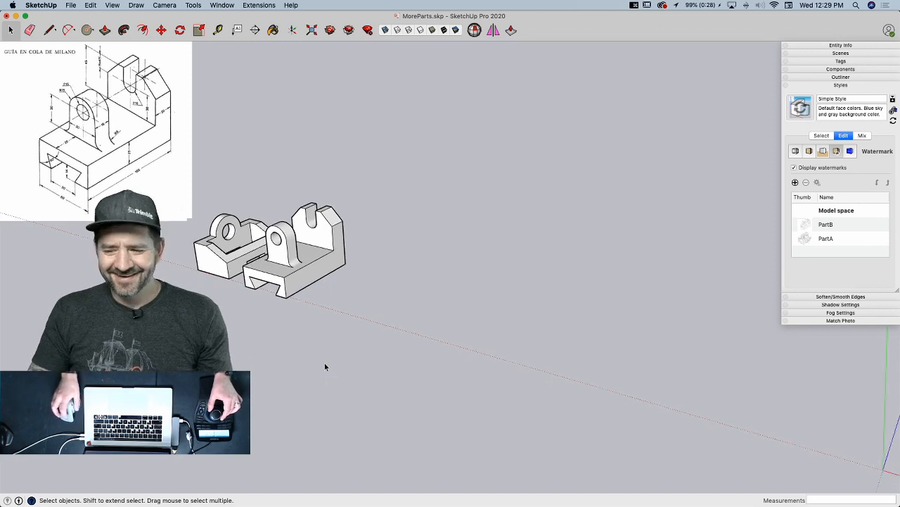
{"action": "key", "text": "super+s"}
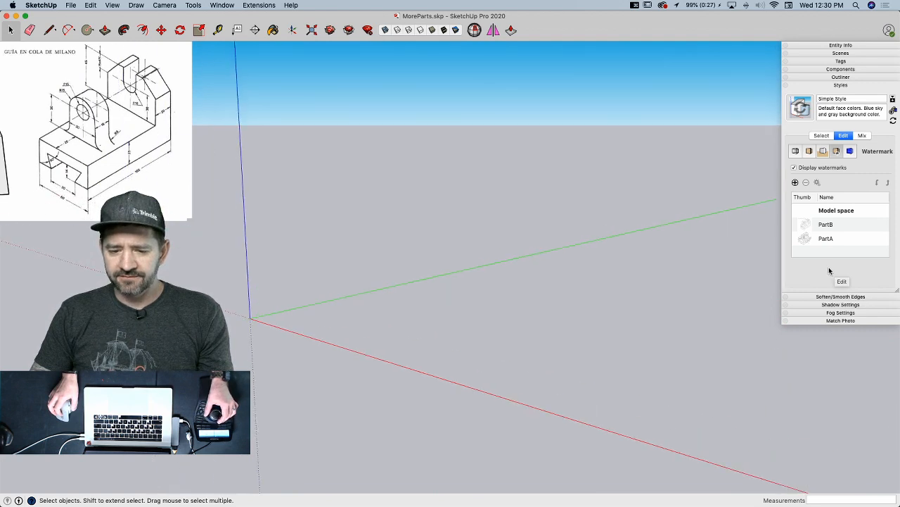
- Add PartC.jpg from the Desktop to the style as a background watermark
{"action": "left_click", "coordinate": [795, 183]}
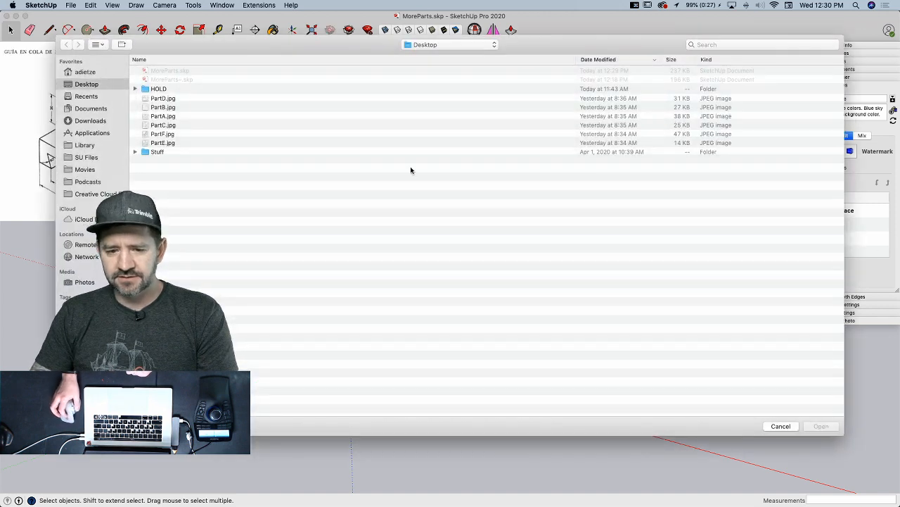
{"action": "left_click", "coordinate": [166, 125]}
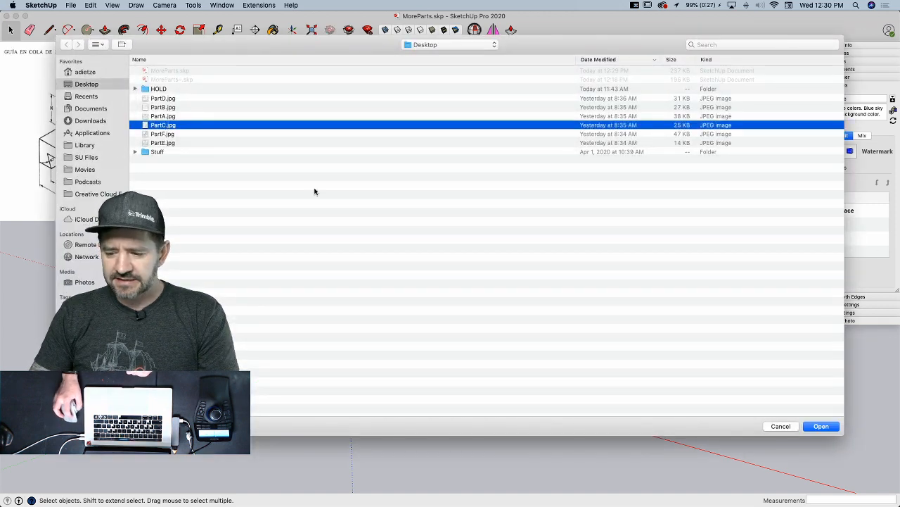
{"action": "left_click", "coordinate": [820, 427]}
{"action": "left_click", "coordinate": [820, 427]}
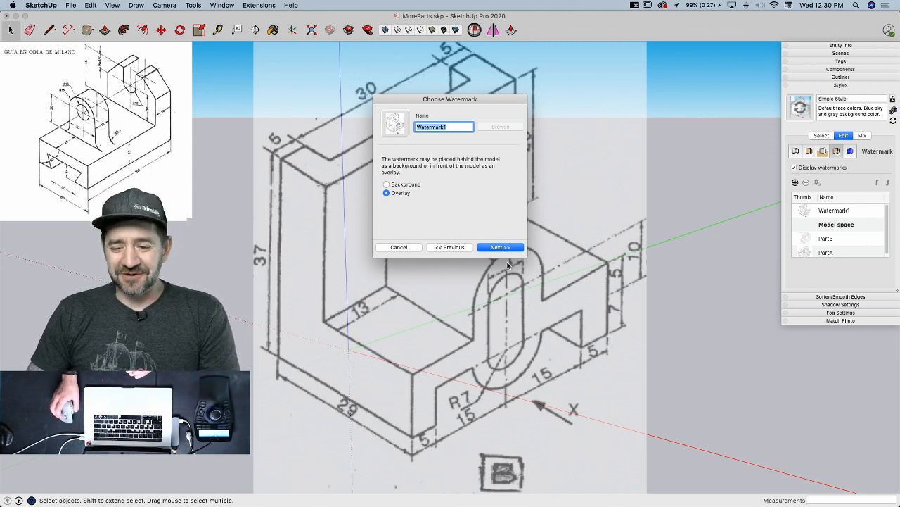
{"action": "left_click", "coordinate": [406, 185]}
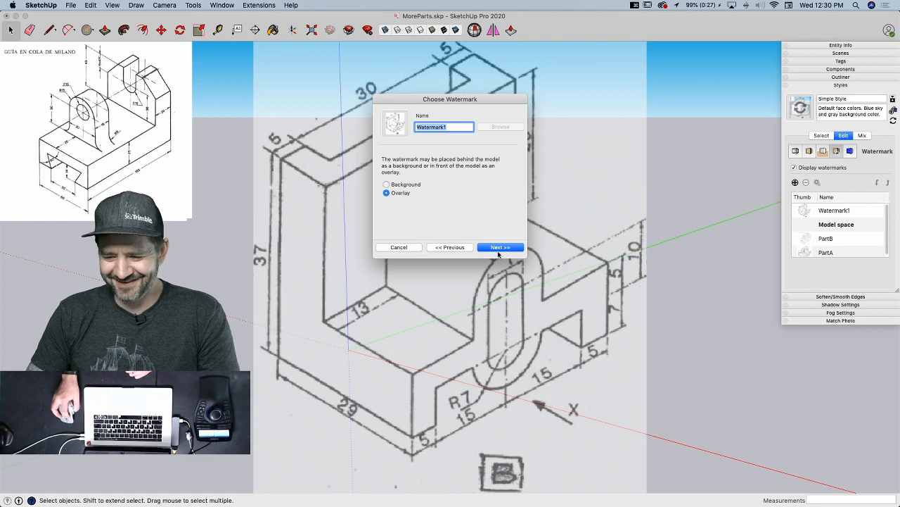
{"action": "left_click", "coordinate": [500, 247]}
{"action": "left_click", "coordinate": [500, 248]}
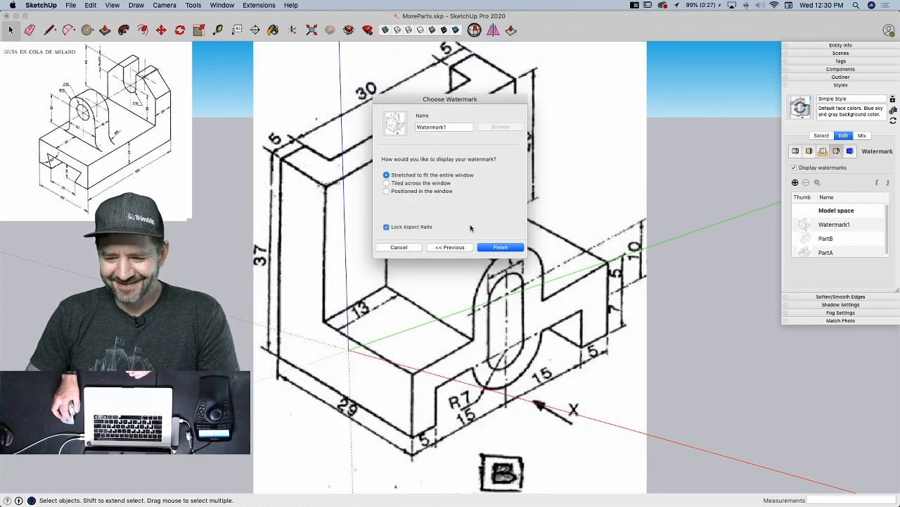
- Position the new watermark in the window's upper-left corner at a slightly reduced scale and name it PartC
{"action": "left_click", "coordinate": [386, 190]}
{"action": "left_click", "coordinate": [482, 203]}
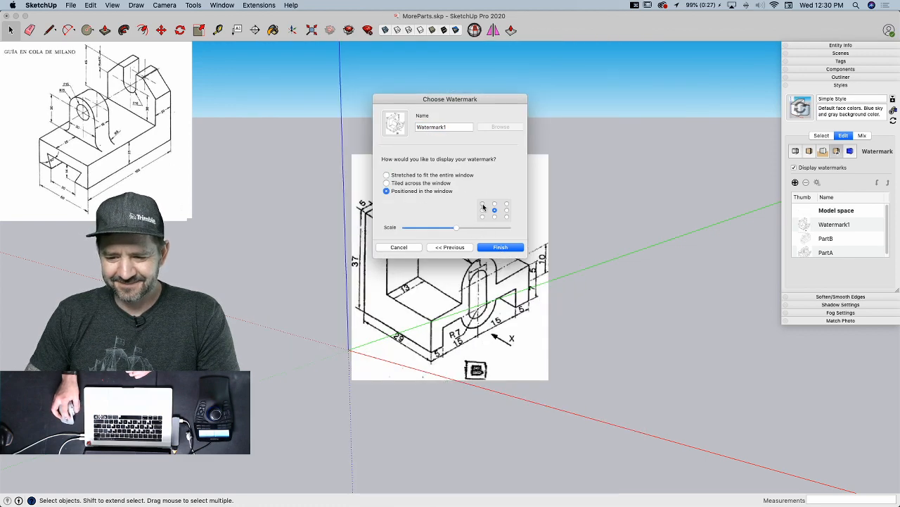
{"action": "mouse_move", "coordinate": [459, 226]}
{"action": "left_mouse_down"}
{"action": "mouse_move", "coordinate": [447, 226]}
{"action": "mouse_move", "coordinate": [448, 236]}
{"action": "left_mouse_up"}
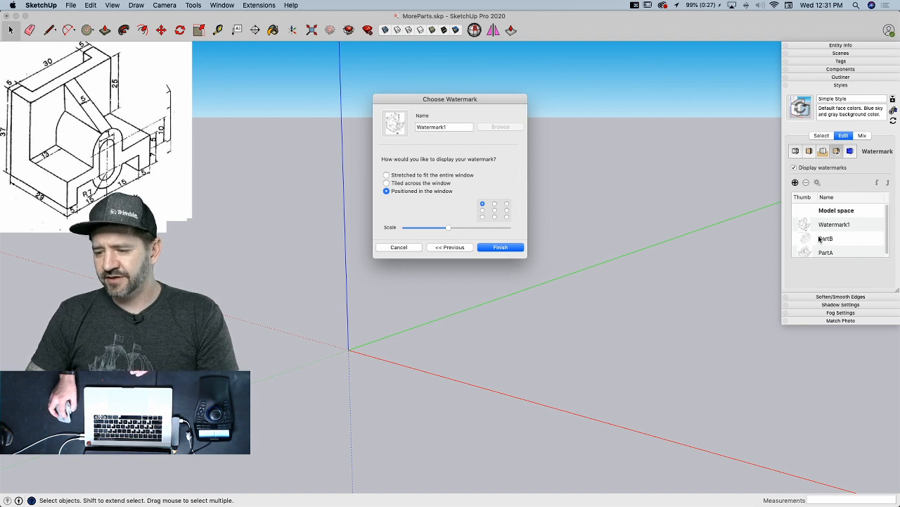
{"action": "double_click", "coordinate": [444, 126]}
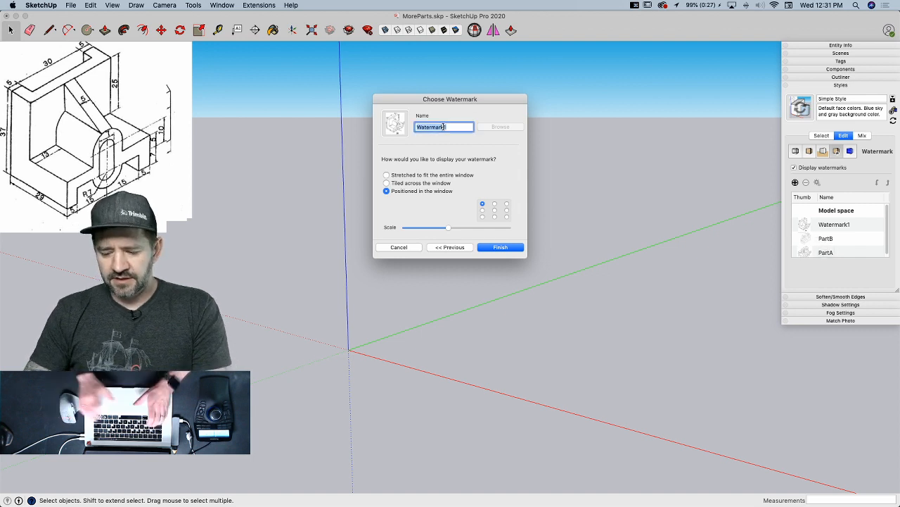
{"action": "type", "text": "PartC"}
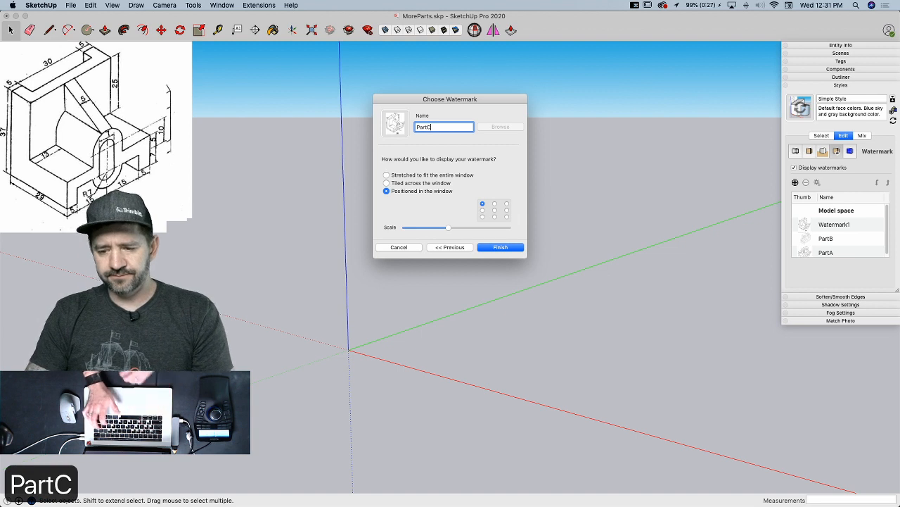
{"action": "key", "text": "Return"}
- Remove the PartB and PartA watermarks from the style
{"action": "left_click", "coordinate": [826, 238]}
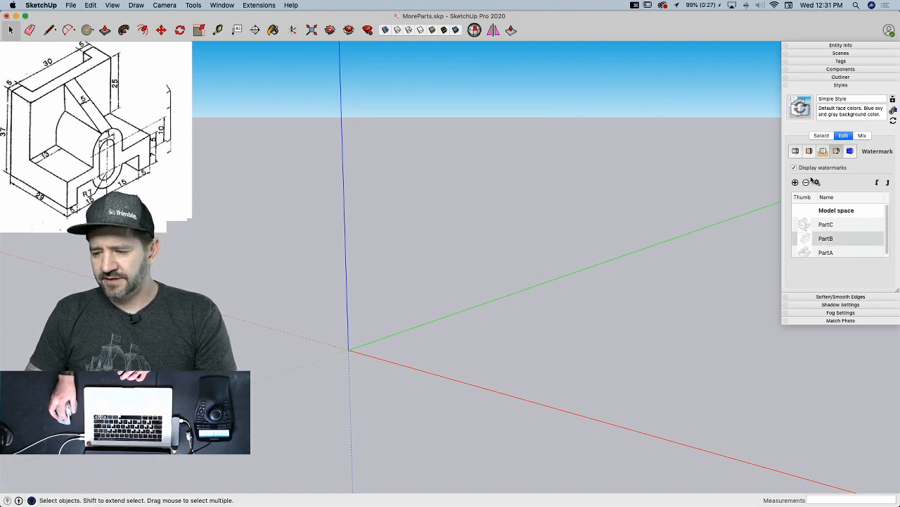
{"action": "left_click", "coordinate": [806, 182]}
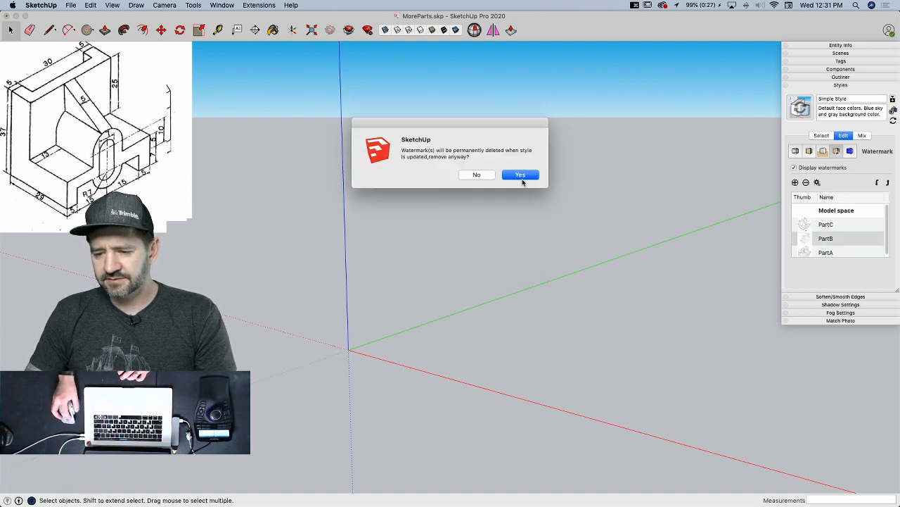
{"action": "left_click", "coordinate": [521, 175]}
{"action": "left_click", "coordinate": [819, 238]}
{"action": "left_click", "coordinate": [807, 183]}
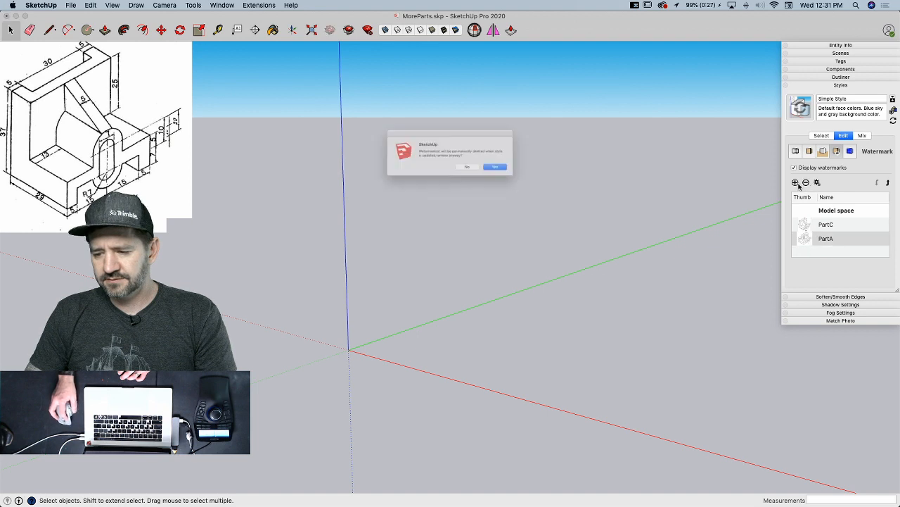
{"action": "left_click", "coordinate": [519, 174]}
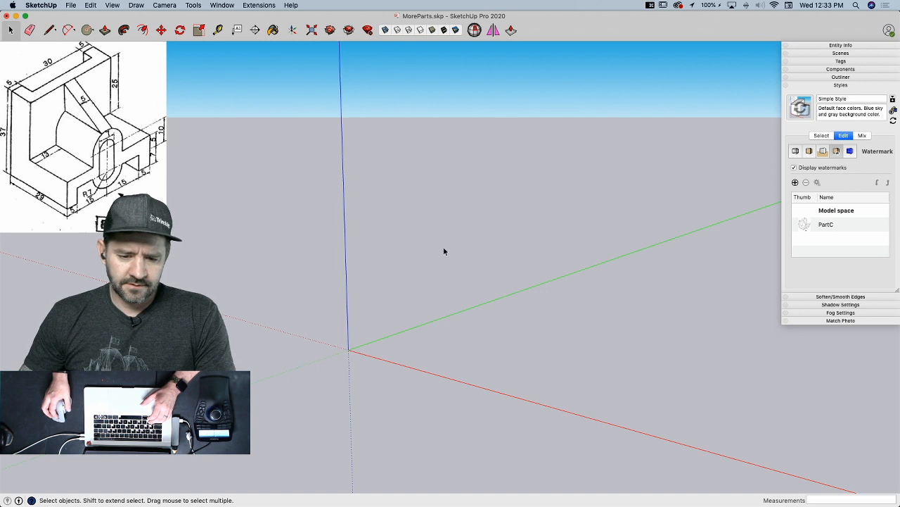
- Draw a 37 m vertical line from the origin along the blue axis
{"action": "key", "text": "l"}
{"action": "left_click", "coordinate": [348, 349]}
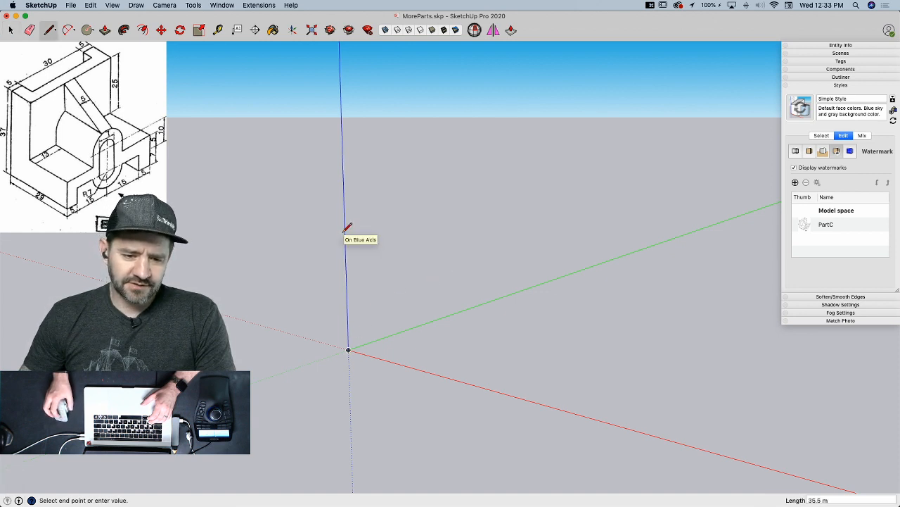
{"action": "type", "text": "37"}
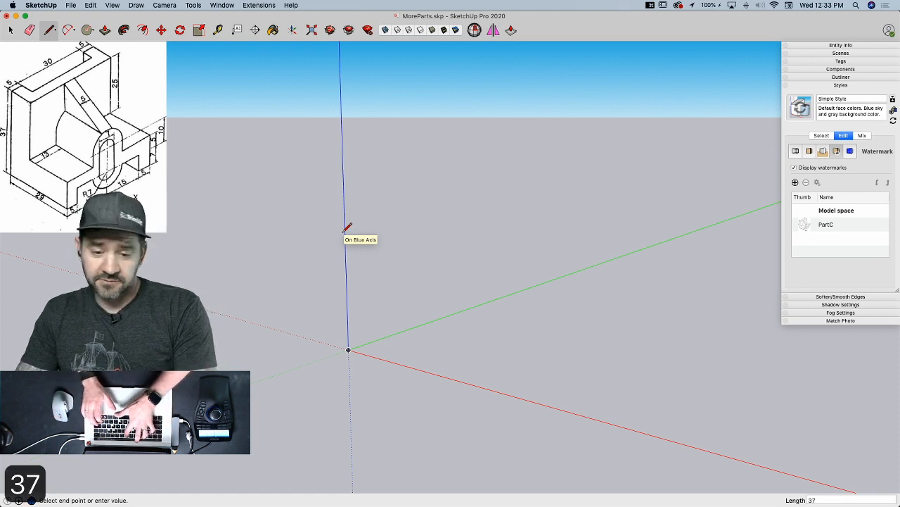
{"action": "key", "text": "Return"}
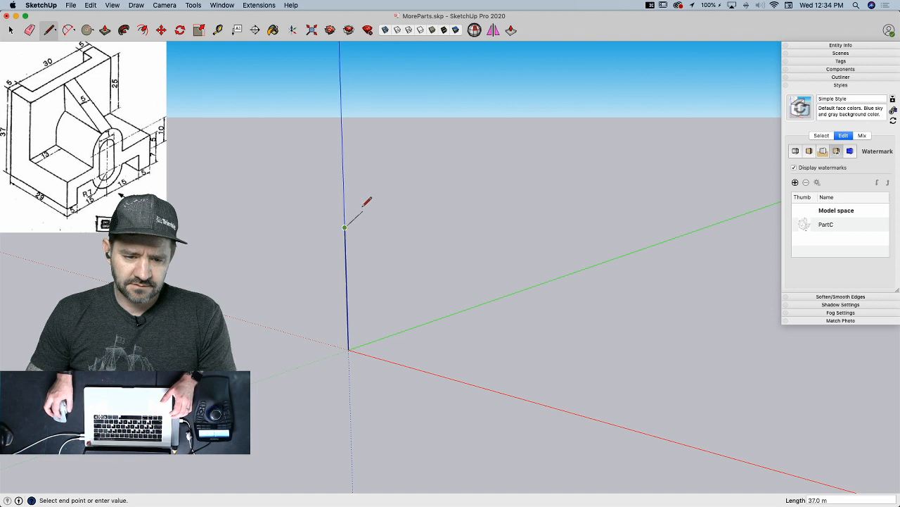
{"action": "key", "text": "Escape"}
- Draw a 29 m base line from the origin along the red axis
{"action": "left_click", "coordinate": [348, 349]}
{"action": "type", "text": "32"}
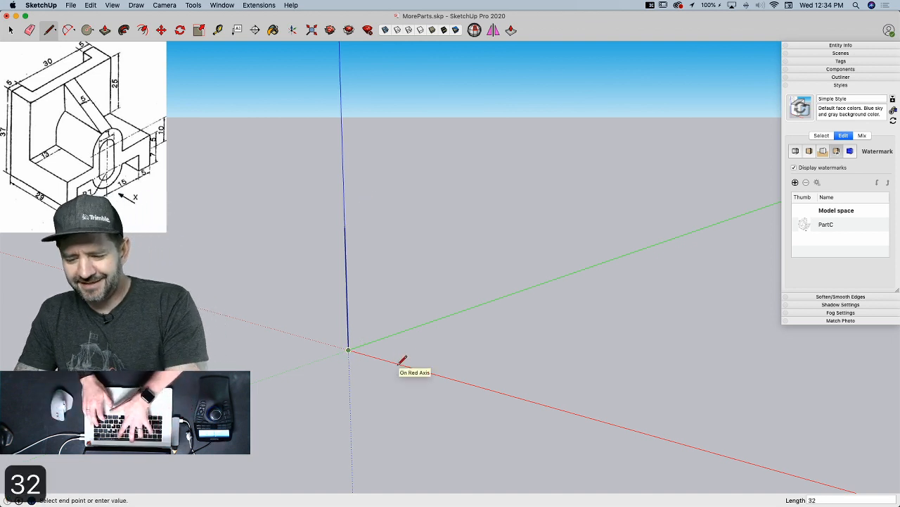
{"action": "key", "text": "BackSpace"}
{"action": "key", "text": "BackSpace"}
{"action": "type", "text": "29"}
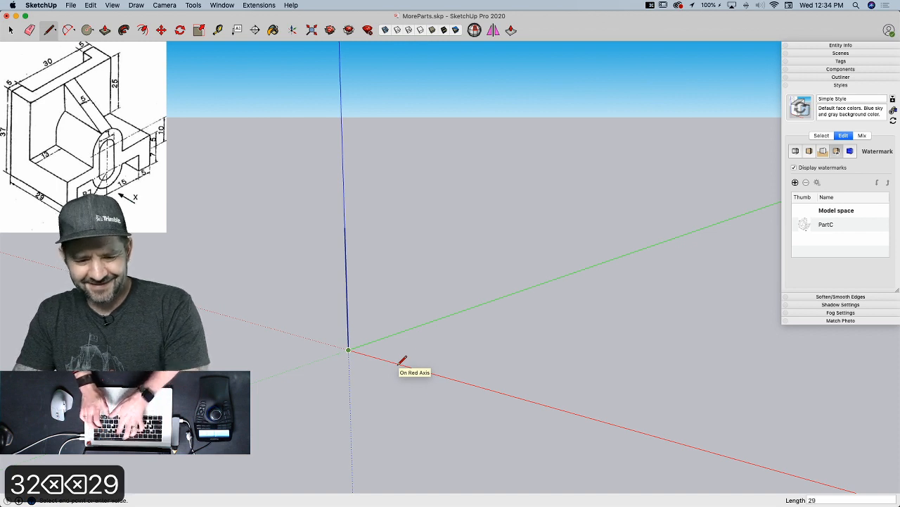
{"action": "key", "text": "Return"}
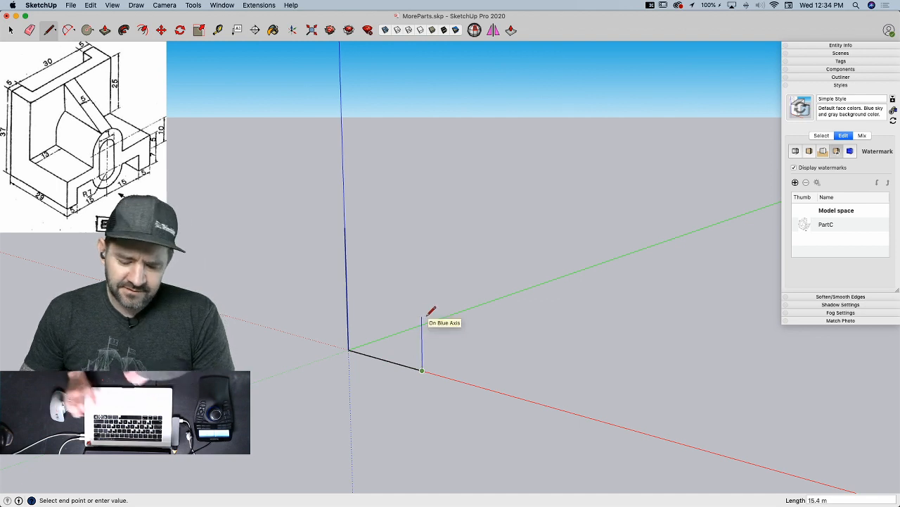
- Draw a 12 m upright from the base line's far end and close the rectangle back to the vertical line
{"action": "type", "text": "12"}
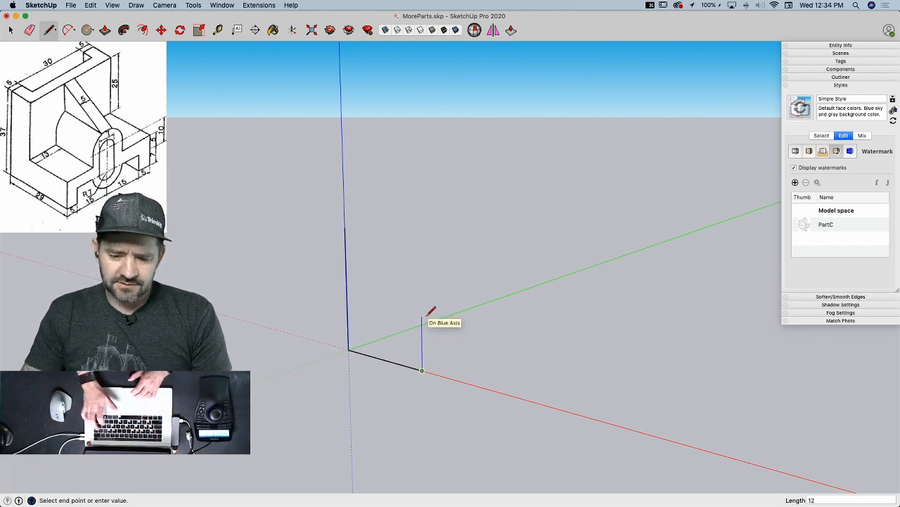
{"action": "key", "text": "Return"}
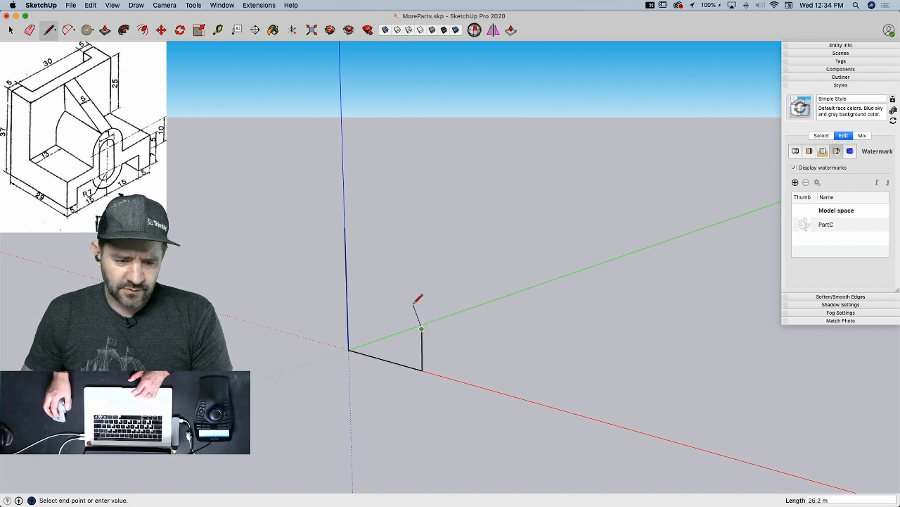
{"action": "key", "text": "Escape"}
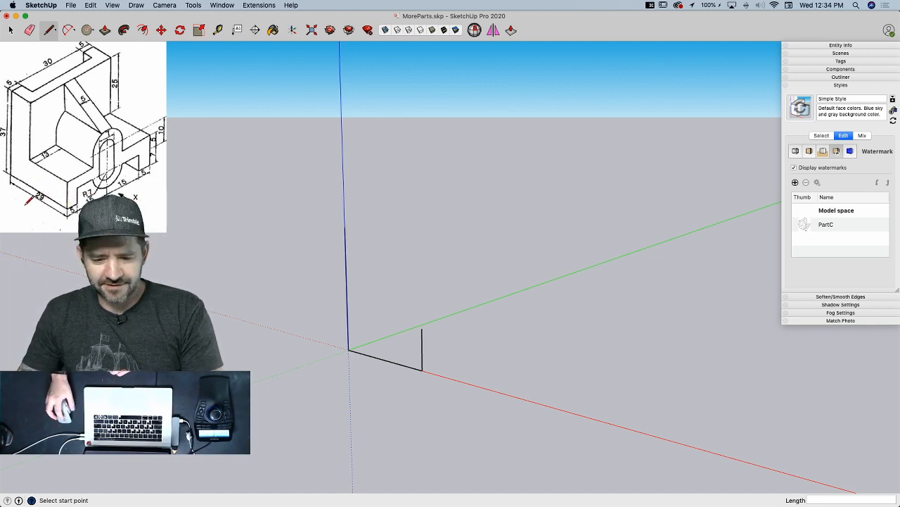
{"action": "left_click", "coordinate": [421, 327]}
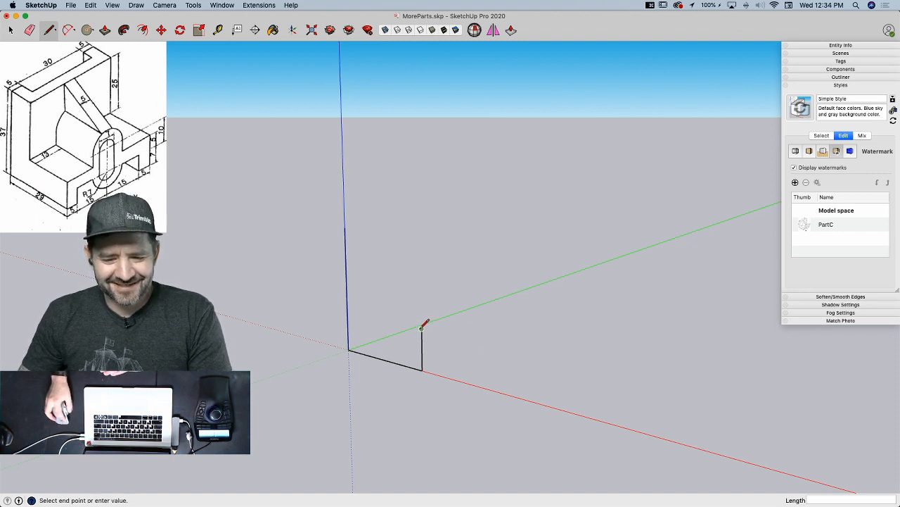
{"action": "left_click", "coordinate": [347, 311]}
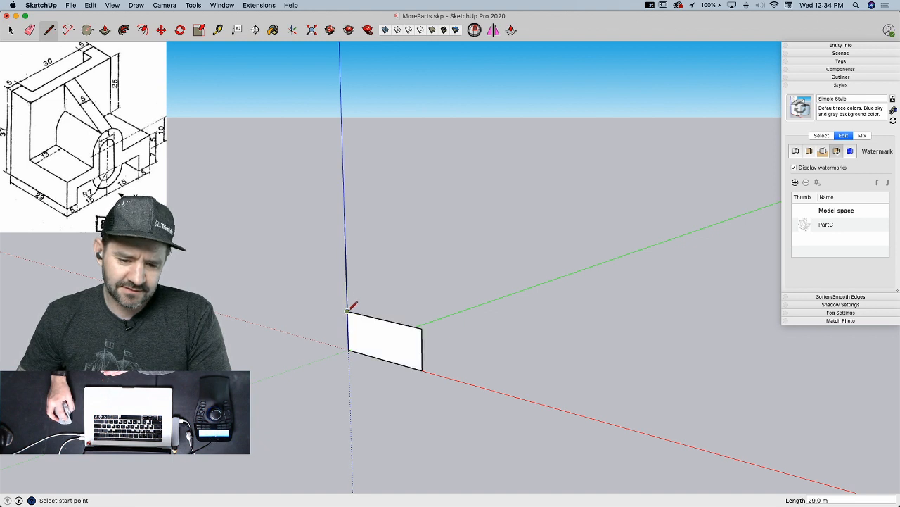
- Draw a 12 m line along red from the vertical line's upper end, then drop a line to the rectangle's upper edge
{"action": "left_click", "coordinate": [345, 227]}
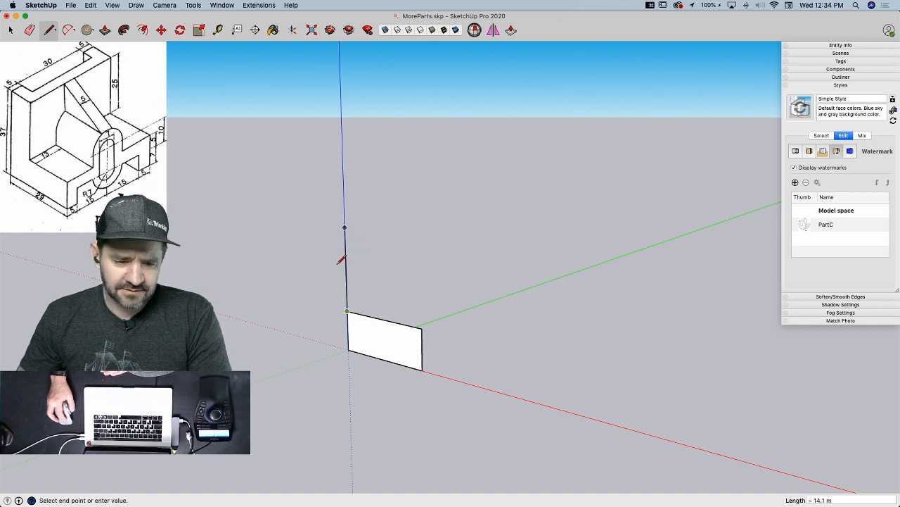
{"action": "key", "text": "Escape"}
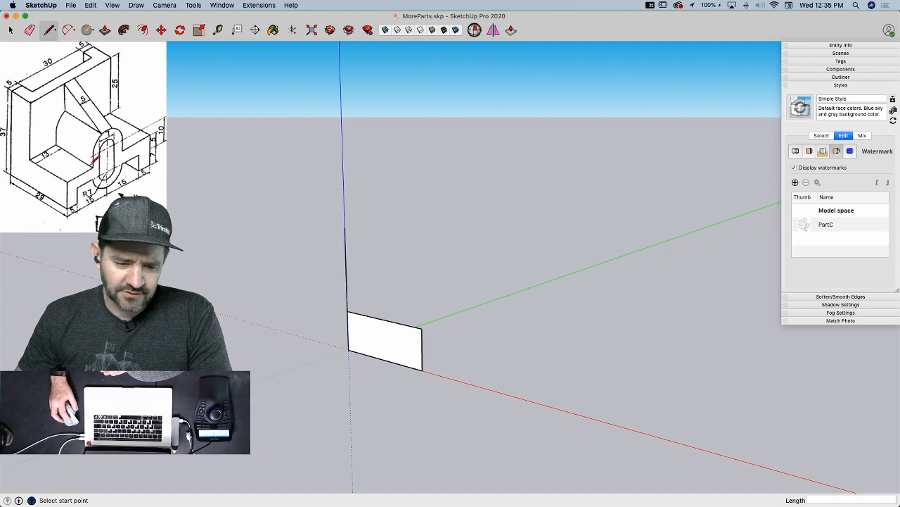
{"action": "left_click", "coordinate": [345, 226]}
{"action": "type", "text": "12"}
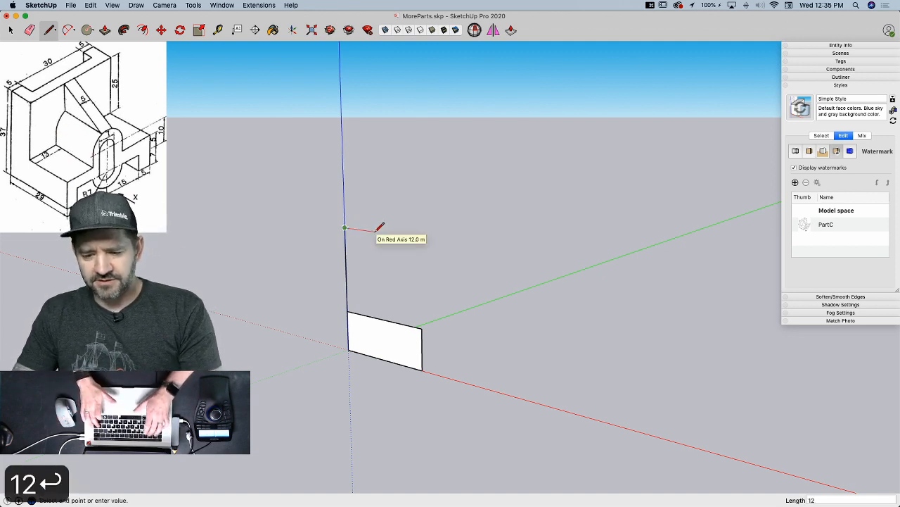
{"action": "key", "text": "Return"}
{"action": "left_click", "coordinate": [376, 318]}
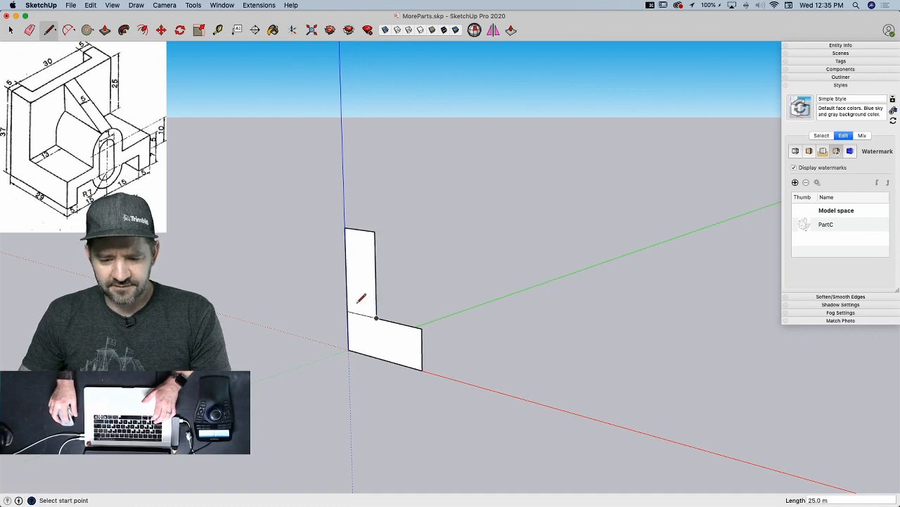
- Erase the edge dividing the two rectangles to form a single L-shaped profile
{"action": "key", "text": "e"}
{"action": "left_click", "coordinate": [363, 314]}
{"action": "key", "text": "space"}
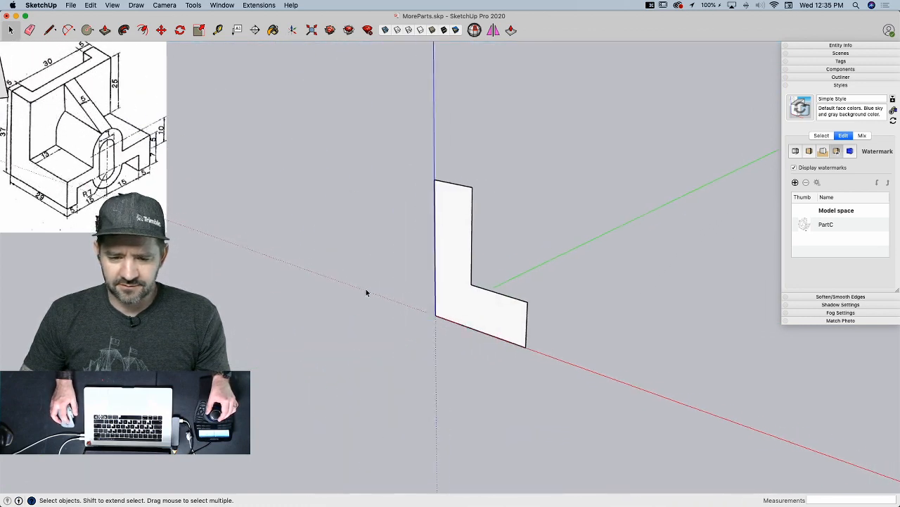
- Select both finished parts and move them about 769 m farther away from the origin
{"action": "left_click_drag", "start_coordinate": [319, 161], "coordinate": [559, 333]}
{"action": "key", "text": "m"}
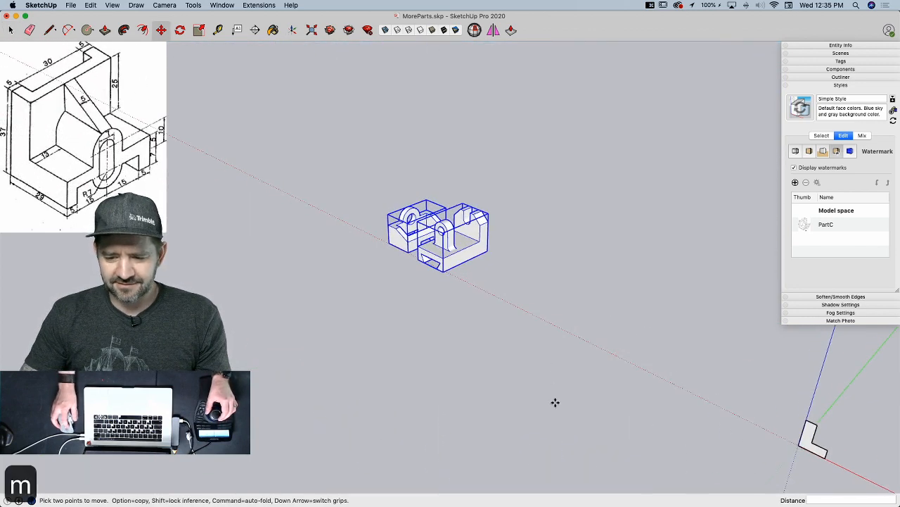
{"action": "left_click", "coordinate": [619, 432]}
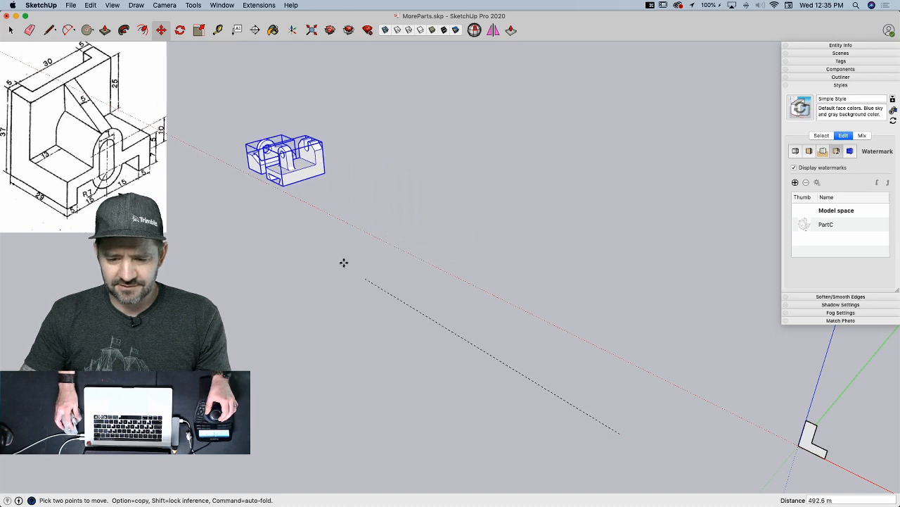
{"action": "left_click", "coordinate": [260, 229]}
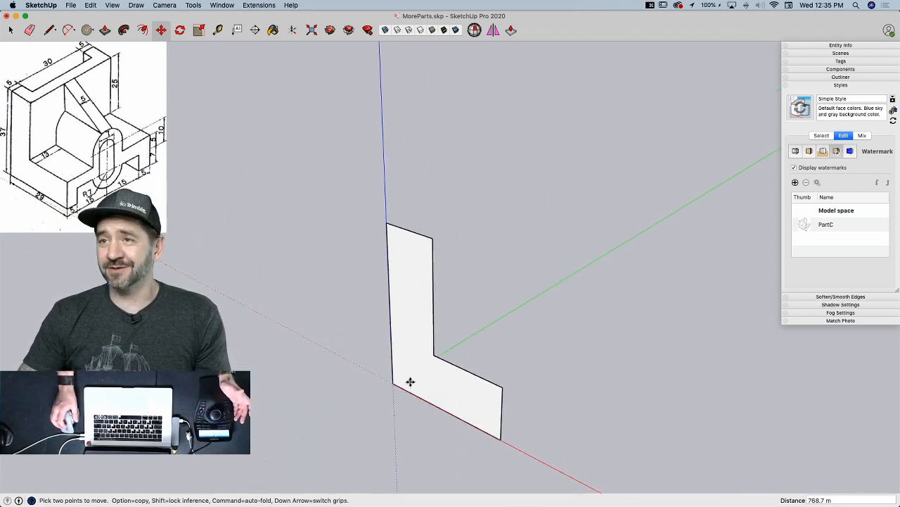
- Extrude the L-shaped profile to a thickness of 5 m
{"action": "key", "text": "p"}
{"action": "left_click", "coordinate": [412, 363]}
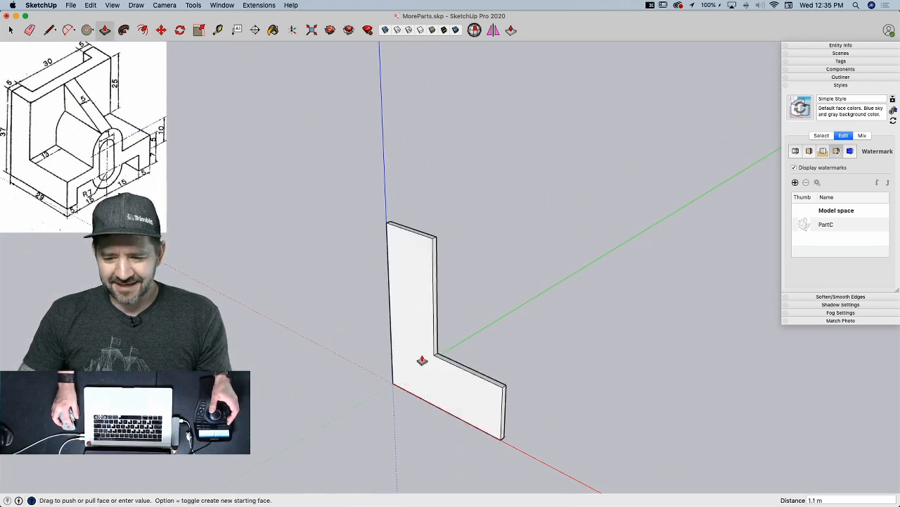
{"action": "left_click", "coordinate": [422, 359]}
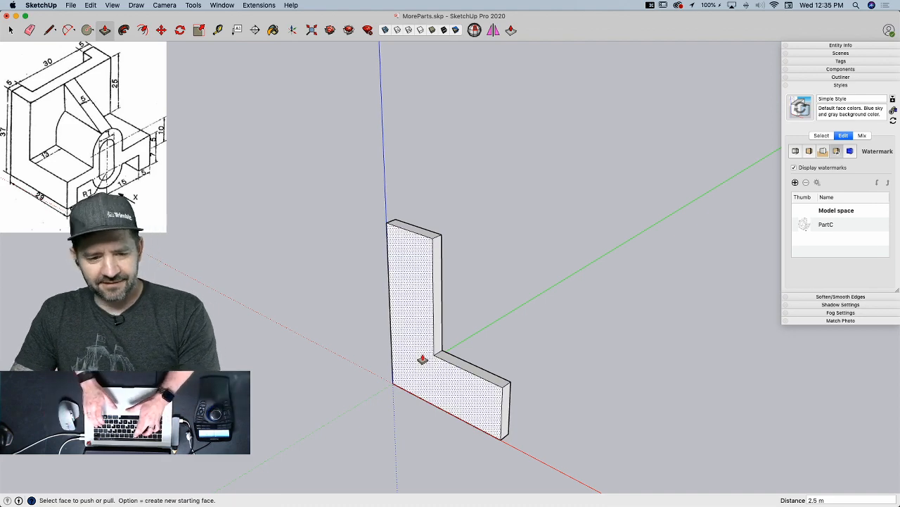
{"action": "type", "text": "5"}
{"action": "key", "text": "Return"}
- Select the whole L-shaped solid and place a copy of it 35 m away along the green axis
{"action": "key", "text": "space"}
{"action": "left_click_drag", "start_coordinate": [327, 178], "coordinate": [561, 468]}
{"action": "key", "text": "m"}
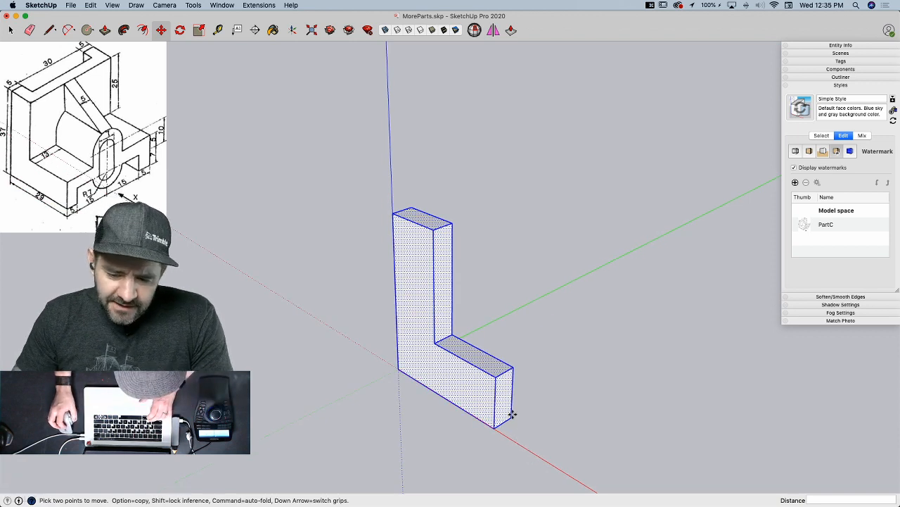
{"action": "left_click", "coordinate": [494, 427]}
{"action": "key", "text": "alt"}
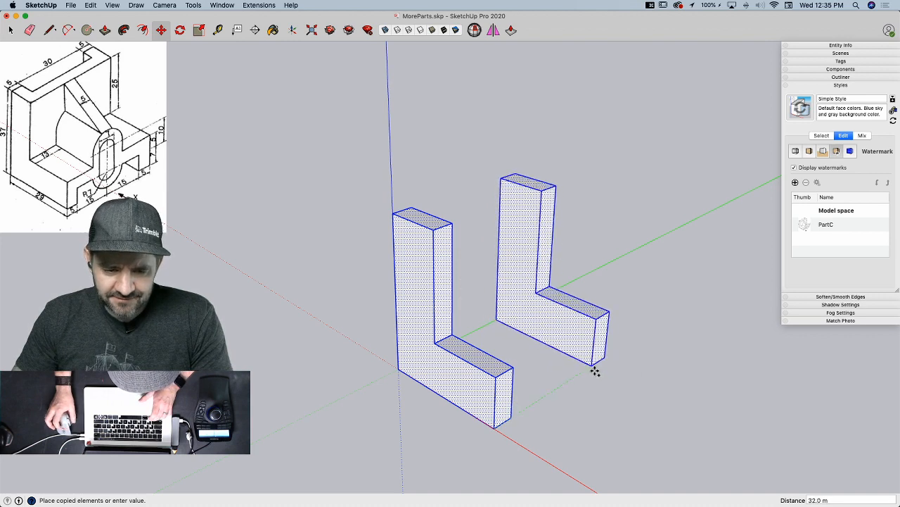
{"action": "type", "text": "35"}
{"action": "key", "text": "Return"}
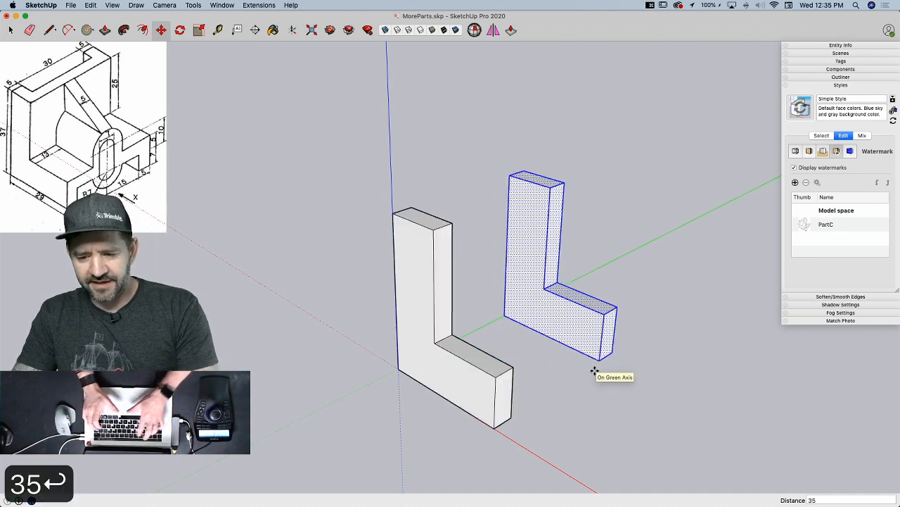
- On the copy's front face, mark 5 m down the short leg's end edge and draw a line about 23 m long inward from there, parallel to red
{"action": "key", "text": "l"}
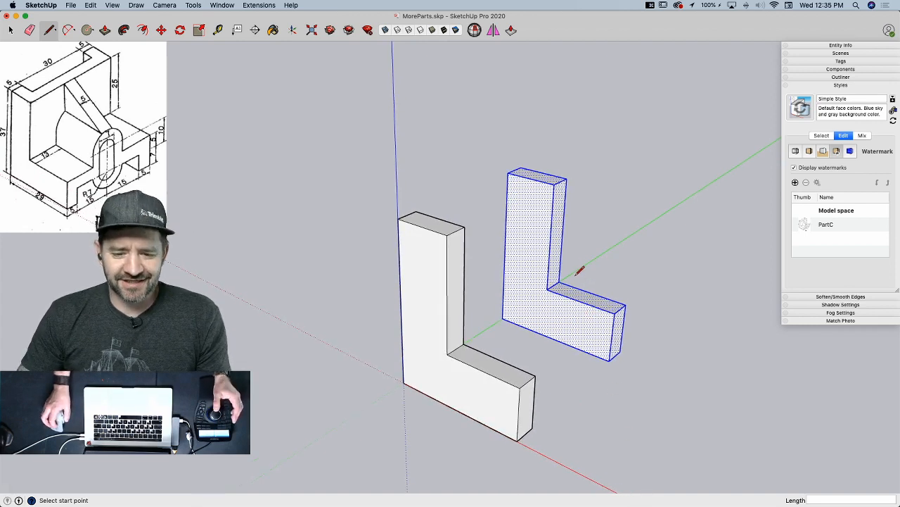
{"action": "left_click", "coordinate": [617, 310]}
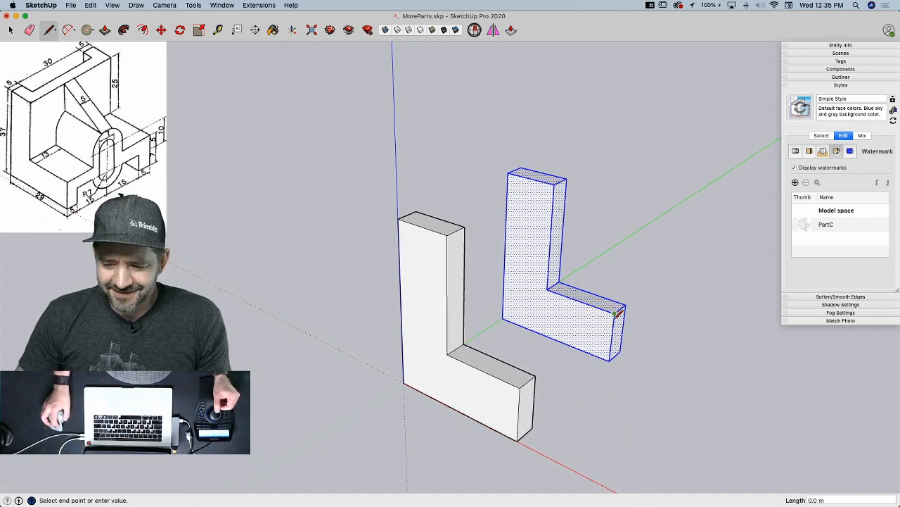
{"action": "type", "text": "5"}
{"action": "key", "text": "Return"}
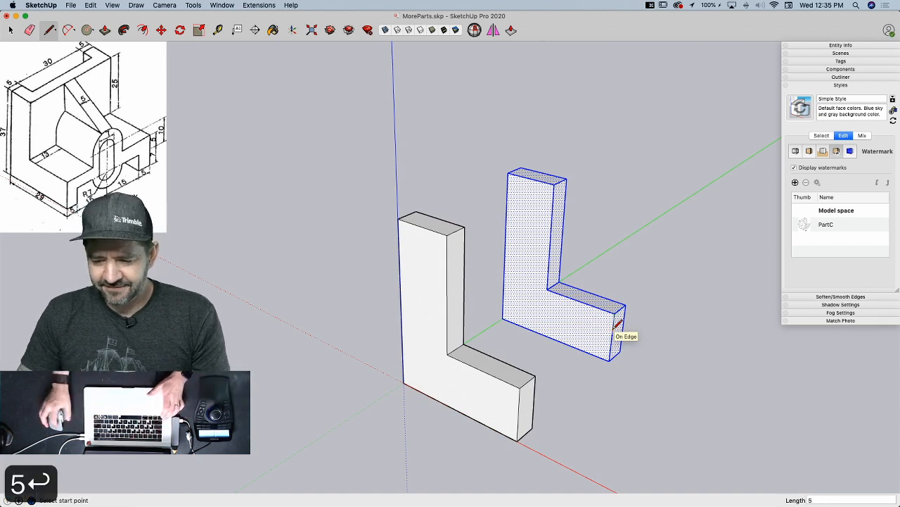
{"action": "left_click", "coordinate": [613, 332]}
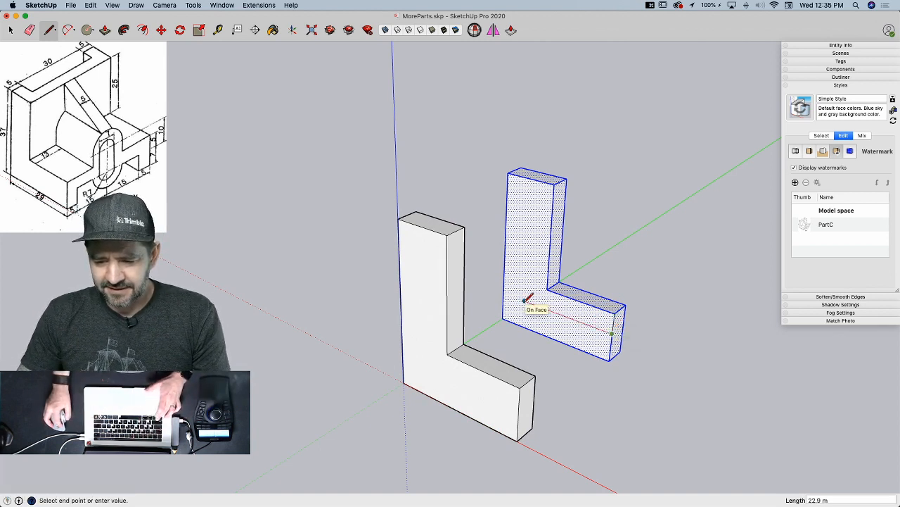
{"action": "left_click", "coordinate": [520, 298]}
- Draw a 5 m line along the front upper edge of the copy's upright, starting from its outer corner above the short leg
{"action": "left_click", "coordinate": [556, 180]}
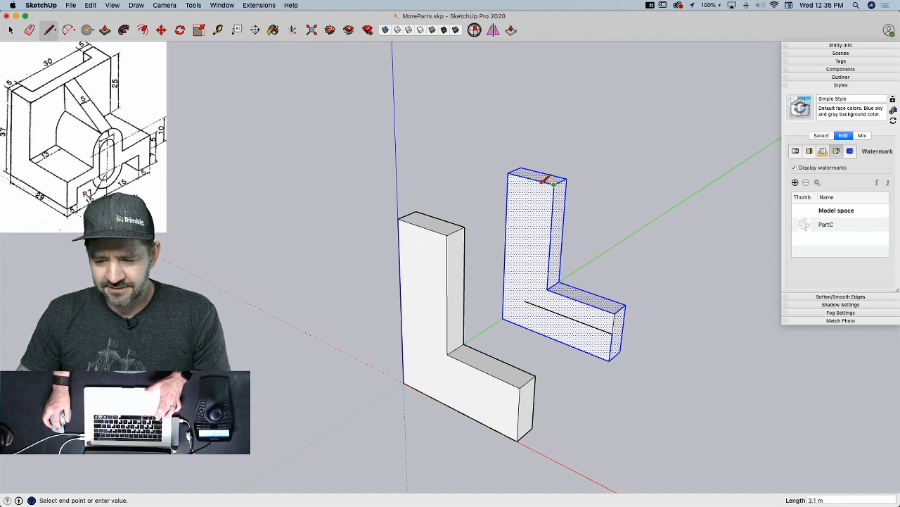
{"action": "type", "text": "5"}
{"action": "key", "text": "Return"}
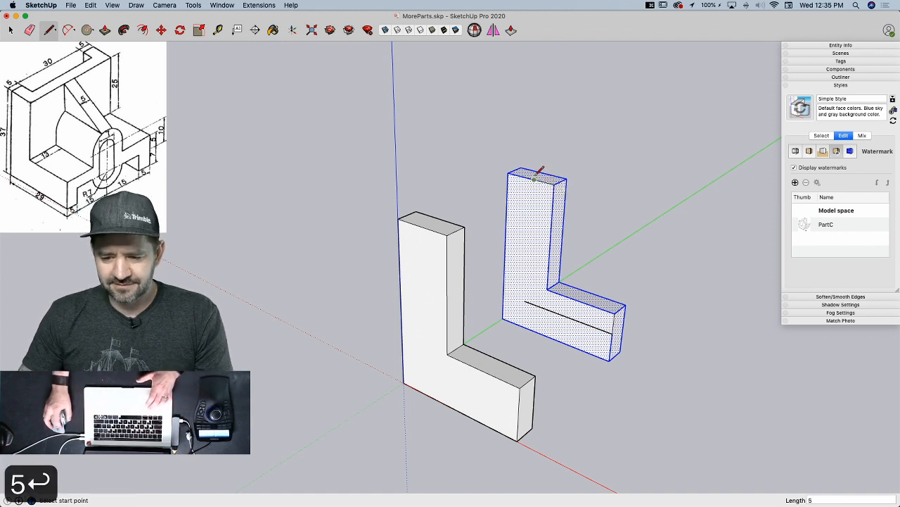
- Draw a vertical line down the far L-profile's face to meet the horizontal inner line, and erase the overhang below the corner
{"action": "left_click", "coordinate": [536, 176]}
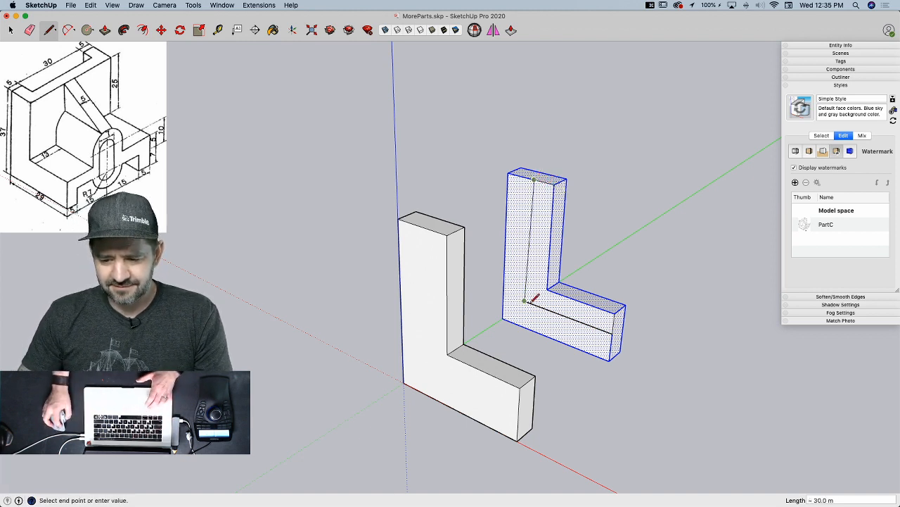
{"action": "left_click", "coordinate": [526, 318]}
{"action": "key", "text": "e"}
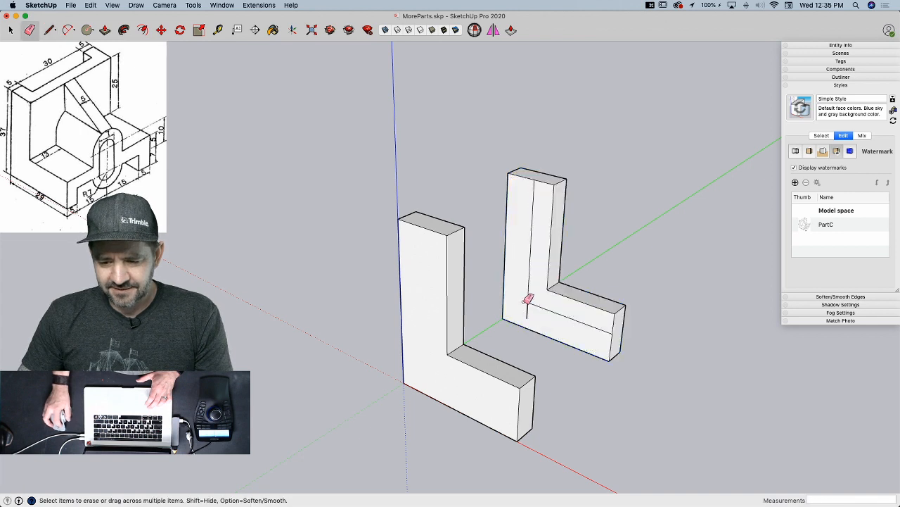
{"action": "key", "text": "p"}
{"action": "left_click", "coordinate": [532, 299]}
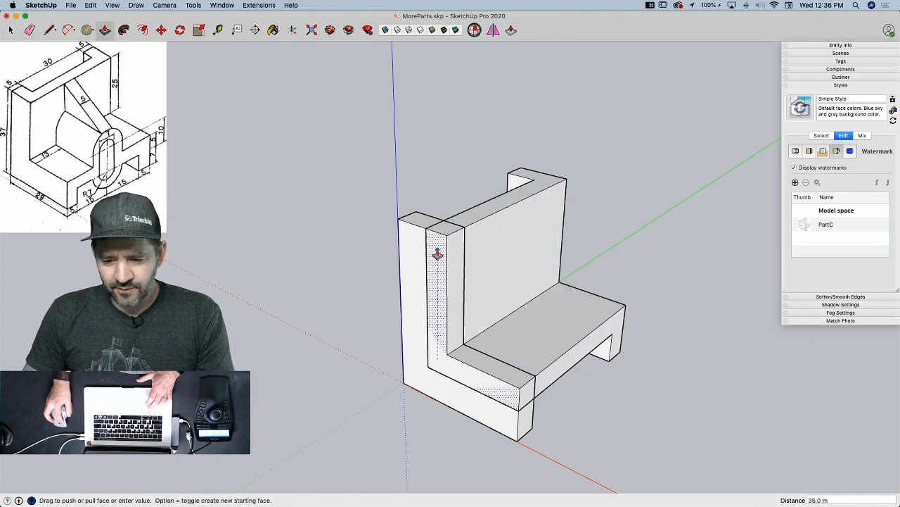
{"action": "left_click", "coordinate": [459, 232]}
{"action": "key", "text": "e"}
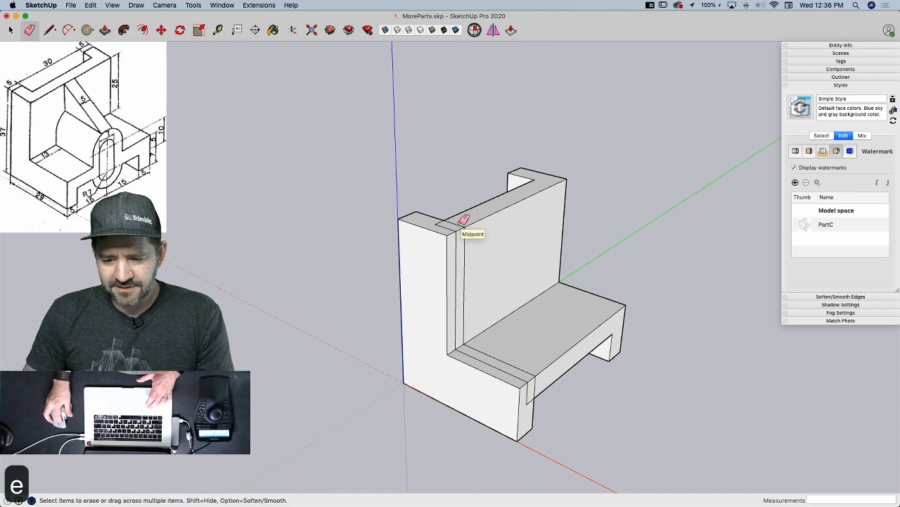
{"action": "key", "text": "super+z"}
- Push/Pull the inner L-shaped face of the far profile up to the near profile's back face, and erase the leftover seam edges
{"action": "key", "text": "p"}
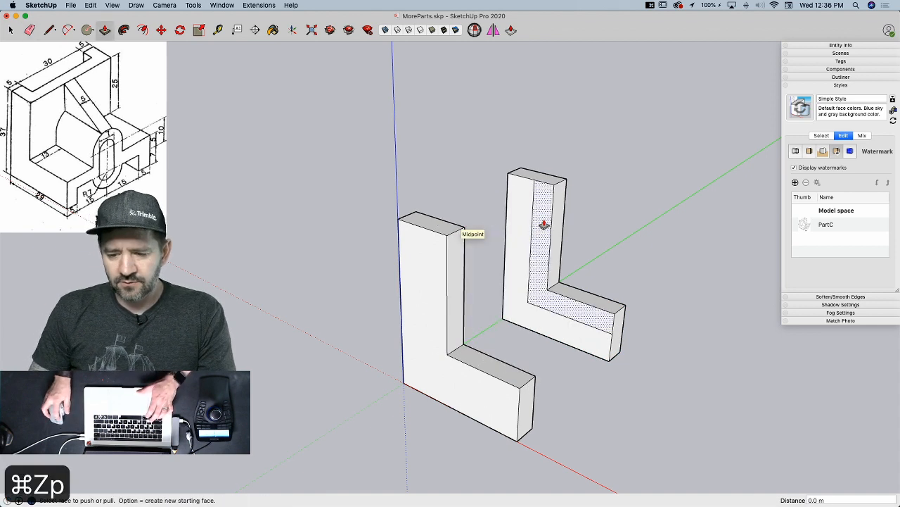
{"action": "left_click", "coordinate": [544, 202]}
{"action": "left_click", "coordinate": [464, 232]}
{"action": "key", "text": "e"}
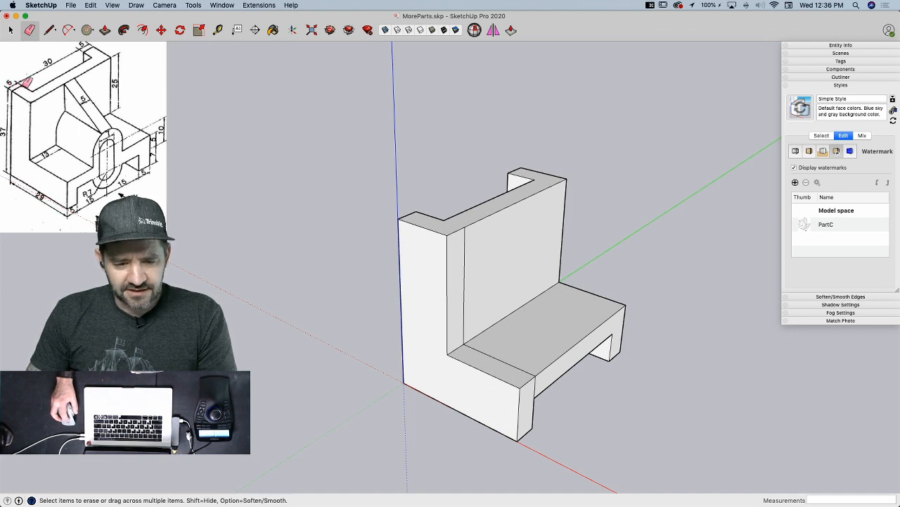
{"action": "left_click", "coordinate": [465, 297]}
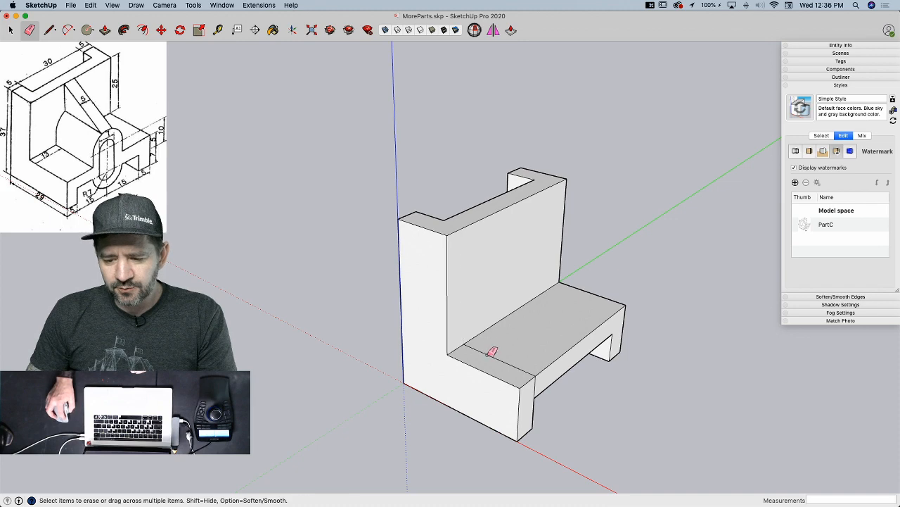
{"action": "left_click", "coordinate": [532, 378]}
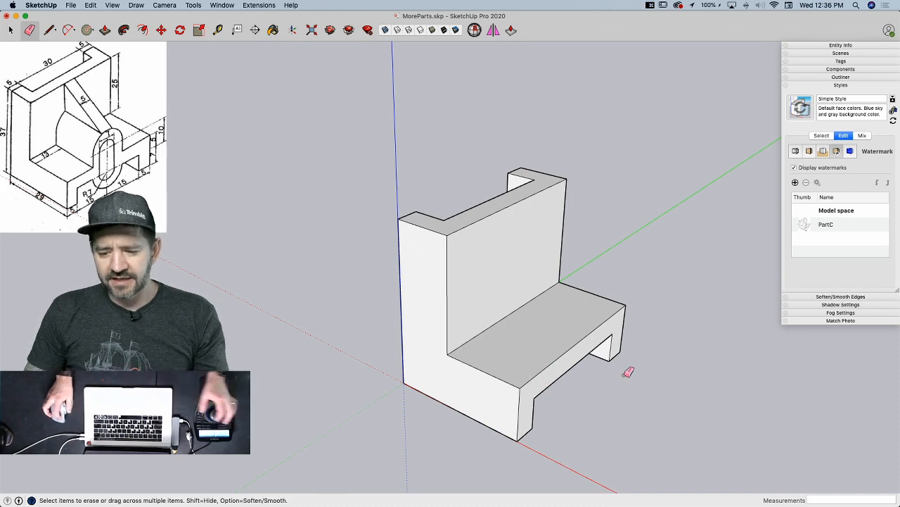
{"action": "mouse_move", "coordinate": [659, 396]}
{"action": "middle_mouse_down"}
{"action": "mouse_move", "coordinate": [566, 295]}
{"action": "mouse_move", "coordinate": [460, 215]}
{"action": "mouse_move", "coordinate": [446, 305]}
{"action": "mouse_move", "coordinate": [536, 375]}
{"action": "mouse_move", "coordinate": [572, 380]}
{"action": "mouse_move", "coordinate": [529, 408]}
{"action": "mouse_move", "coordinate": [488, 374]}
{"action": "mouse_move", "coordinate": [496, 379]}
{"action": "middle_mouse_up"}
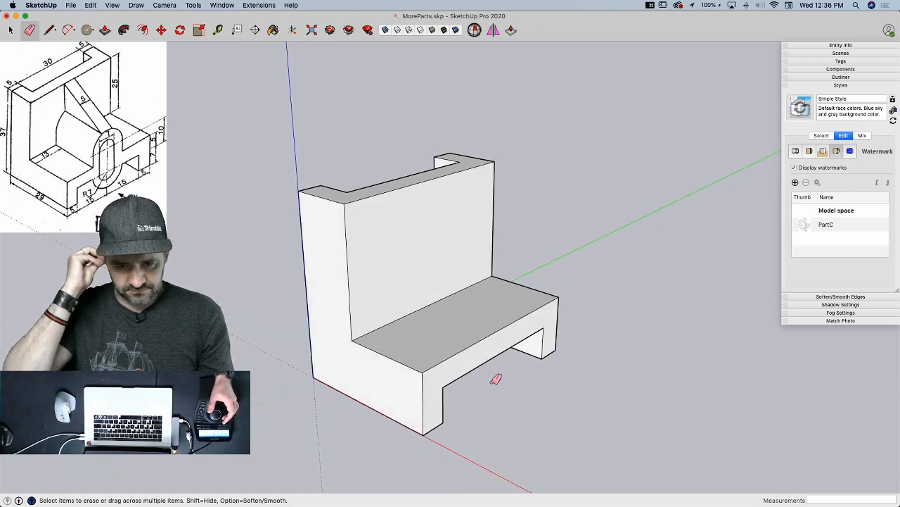
{"action": "middle_click_drag", "start_coordinate": [496, 379], "coordinate": [495, 377]}
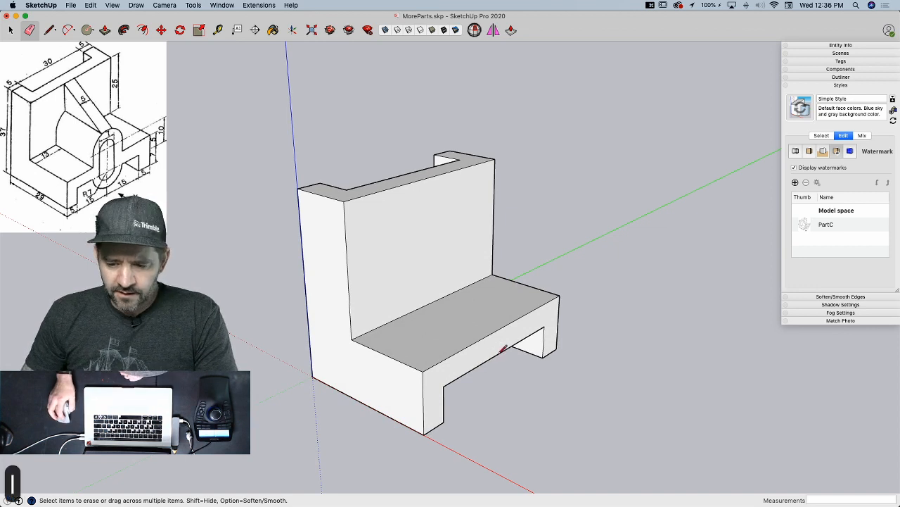
{"action": "key", "text": "l"}
{"action": "middle_click_drag", "start_coordinate": [546, 337], "coordinate": [463, 374]}
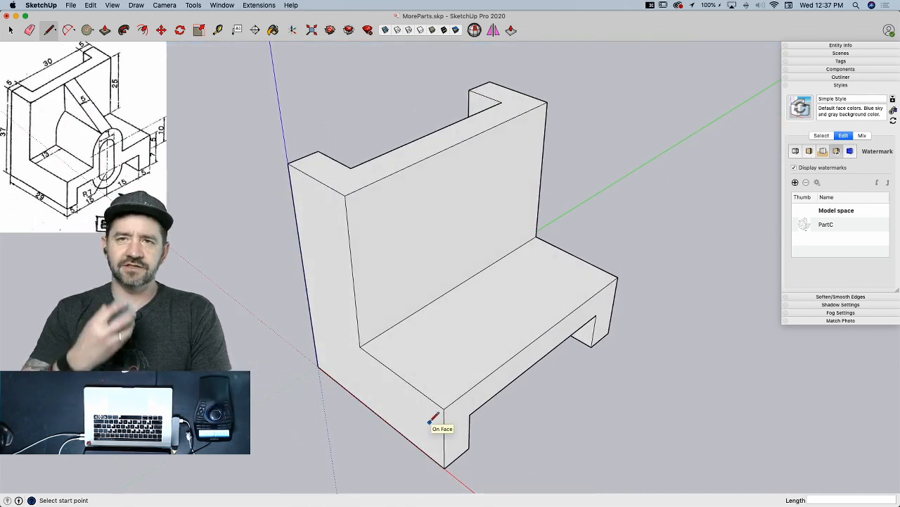
{"action": "scroll", "coordinate": [429, 422], "scroll_direction": "down", "scroll_amount": 5}
{"action": "scroll", "coordinate": [429, 422], "scroll_direction": "up", "scroll_amount": 7}
{"action": "scroll", "coordinate": [429, 422], "scroll_direction": "down", "scroll_amount": 5}
{"action": "scroll", "coordinate": [429, 422], "scroll_direction": "up", "scroll_amount": 2}
{"action": "scroll", "coordinate": [429, 422], "scroll_direction": "down", "scroll_amount": 2}
{"action": "scroll", "coordinate": [429, 423], "scroll_direction": "up", "scroll_amount": 2}
{"action": "scroll", "coordinate": [429, 421], "scroll_direction": "down", "scroll_amount": 2}
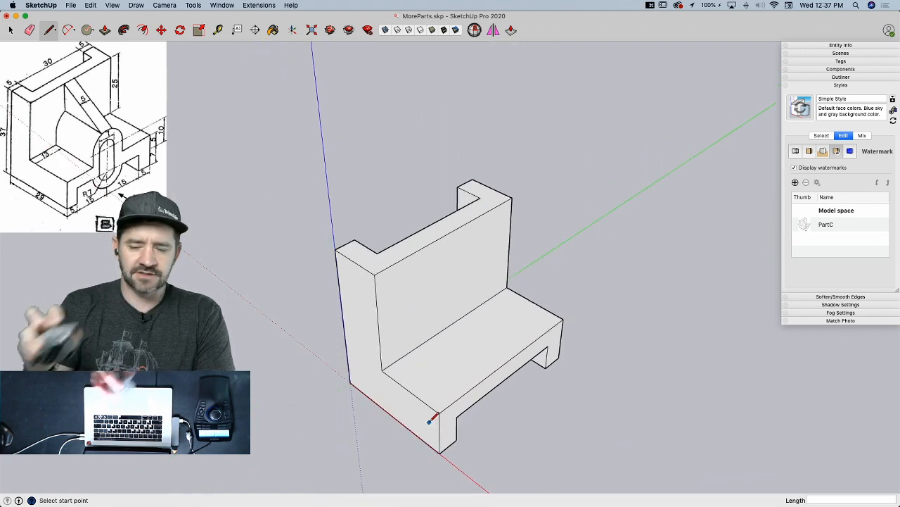
- Draw two concentric circles with radii of 7 m and 3.5 m, centred on the midpoint of the front recess's upper edge
{"action": "mouse_move", "coordinate": [351, 380]}
{"action": "middle_mouse_down"}
{"action": "mouse_move", "coordinate": [446, 344]}
{"action": "mouse_move", "coordinate": [383, 359]}
{"action": "middle_mouse_up"}
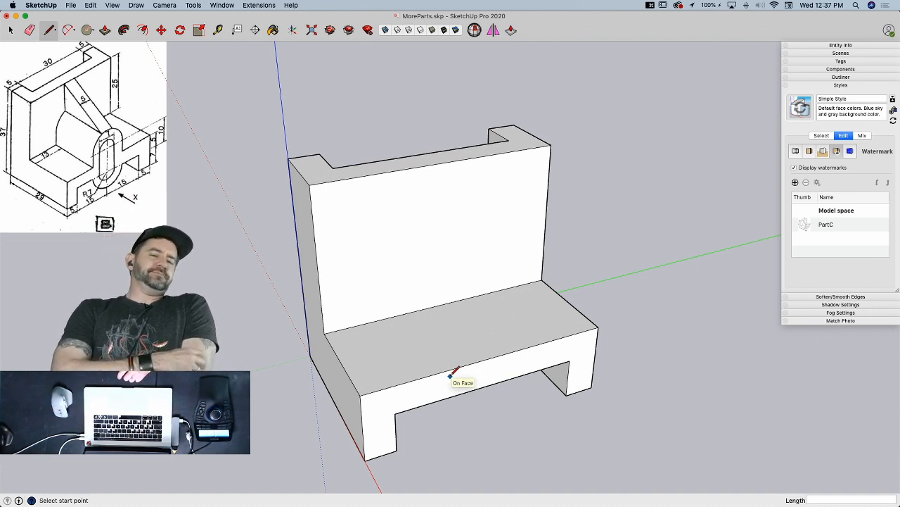
{"action": "key", "text": "c"}
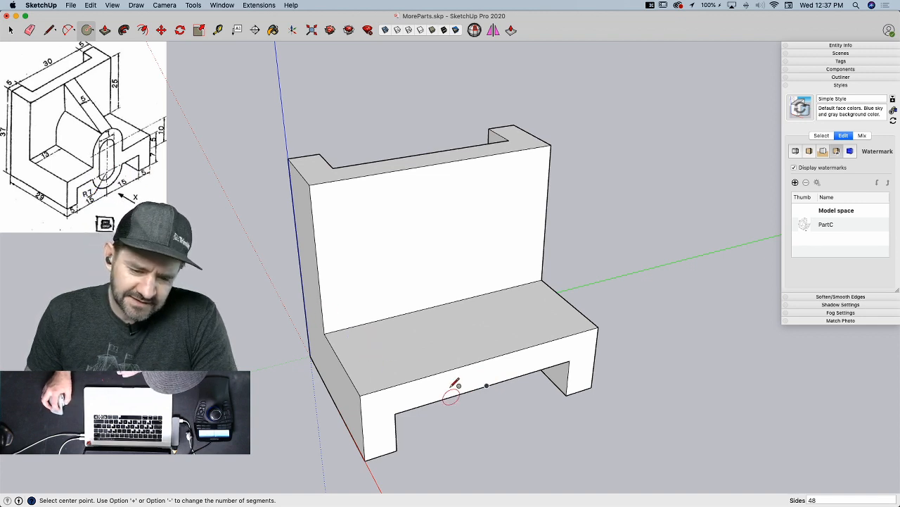
{"action": "left_click", "coordinate": [486, 386]}
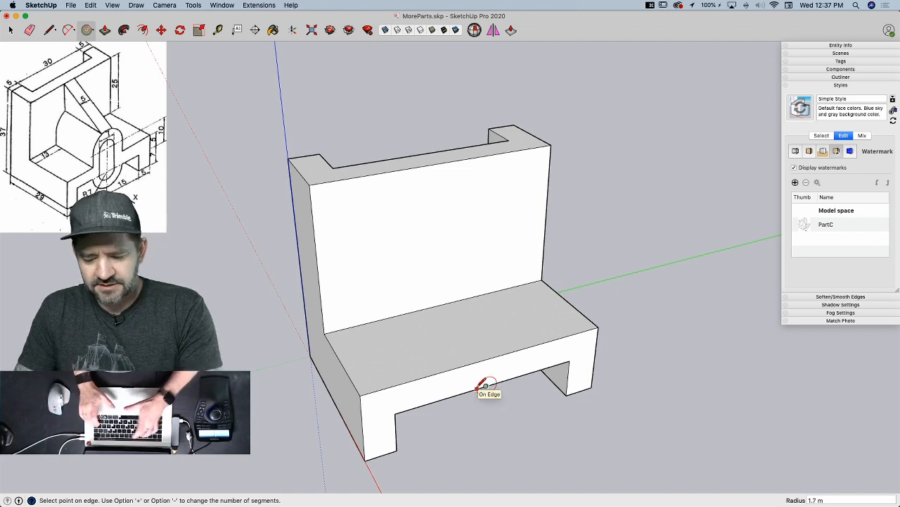
{"action": "type", "text": "7"}
{"action": "key", "text": "Return"}
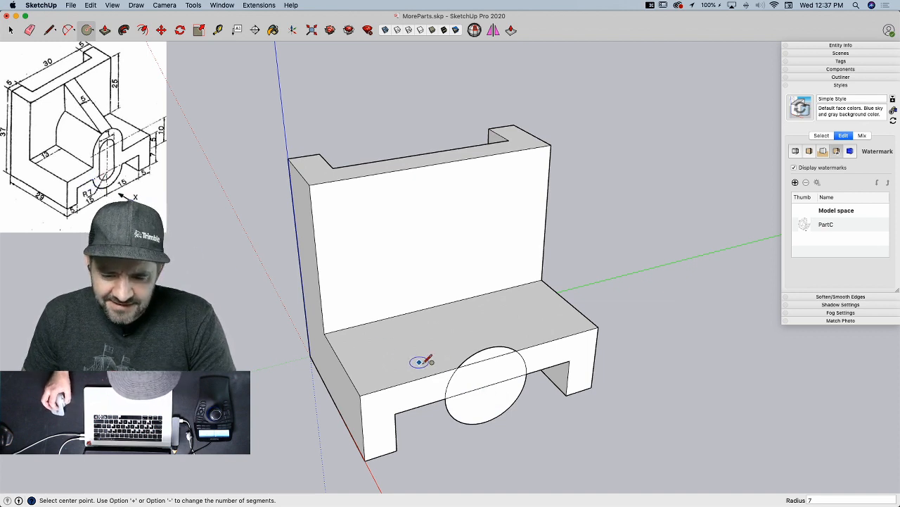
{"action": "left_click", "coordinate": [488, 385]}
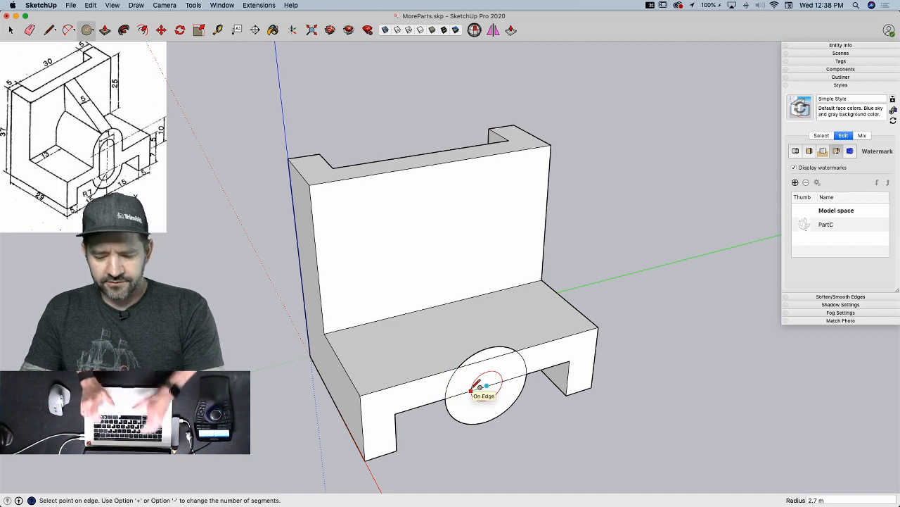
{"action": "type", "text": "3.5"}
{"action": "key", "text": "Return"}
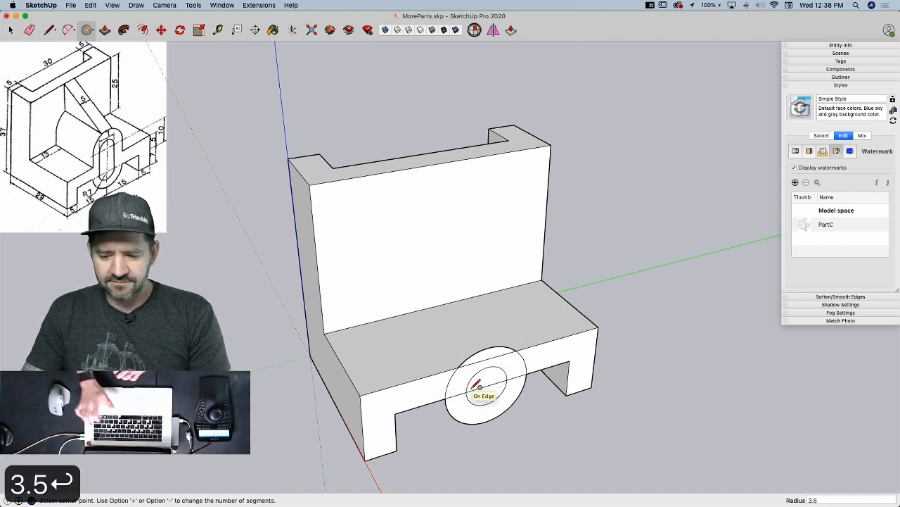
{"action": "key", "text": "space"}
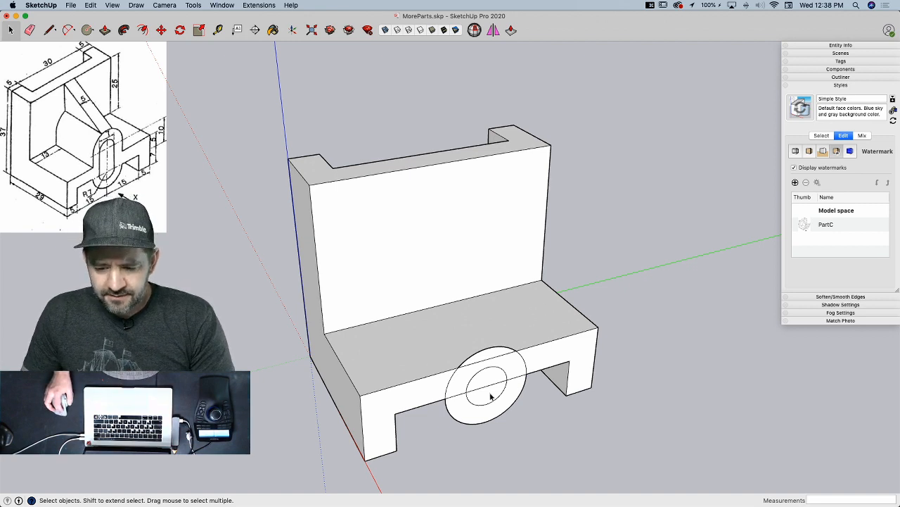
- Draw a 10 m vertical line upward from the centre of the two circles
{"action": "key", "text": "l"}
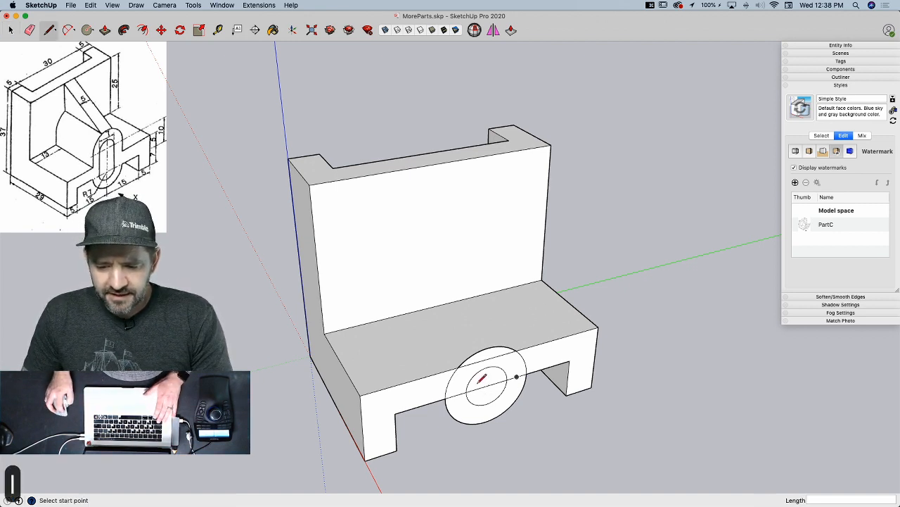
{"action": "left_click", "coordinate": [487, 385]}
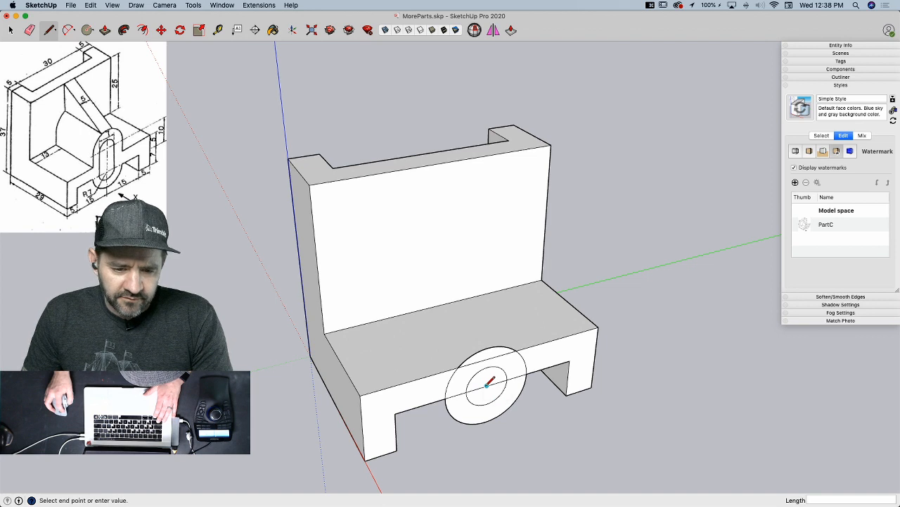
{"action": "type", "text": "10"}
{"action": "key", "text": "Return"}
- Draw concentric circles of 3.5 m and 7 m radius around the vertical line's upper end, perpendicular to the red axis
{"action": "key", "text": "c"}
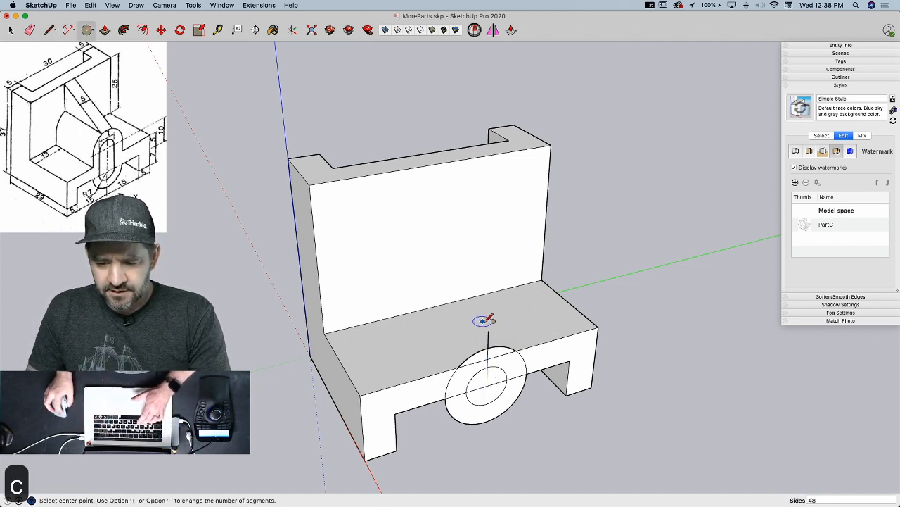
{"action": "key", "text": "Right"}
{"action": "left_click", "coordinate": [489, 330]}
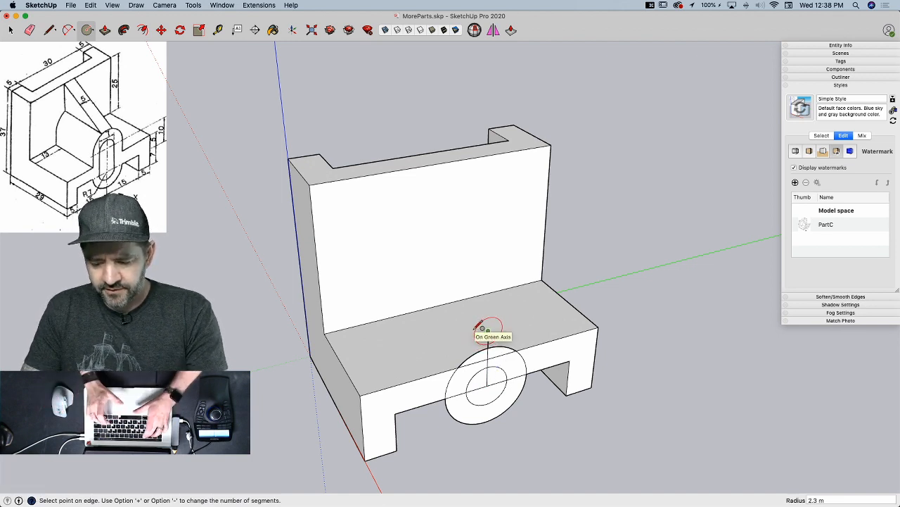
{"action": "type", "text": "3.5"}
{"action": "key", "text": "Return"}
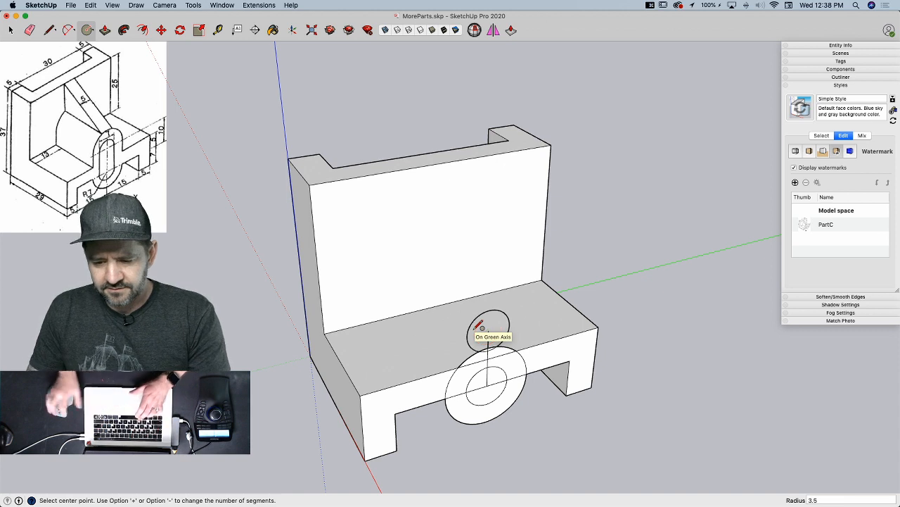
{"action": "left_click", "coordinate": [489, 330]}
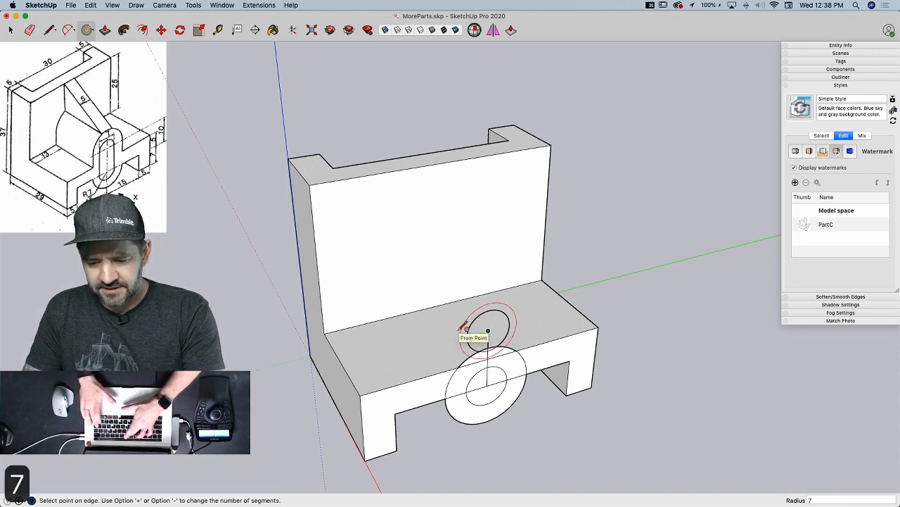
{"action": "type", "text": "7"}
{"action": "key", "text": "Return"}
- Draw a horizontal diameter across the upper outer circle as two 7 m lines through its centre
{"action": "key", "text": "l"}
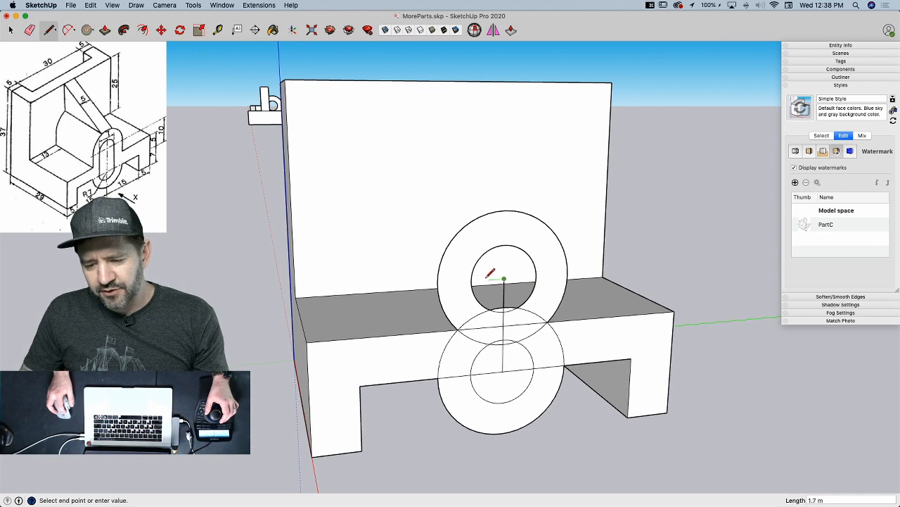
{"action": "left_click", "coordinate": [438, 282]}
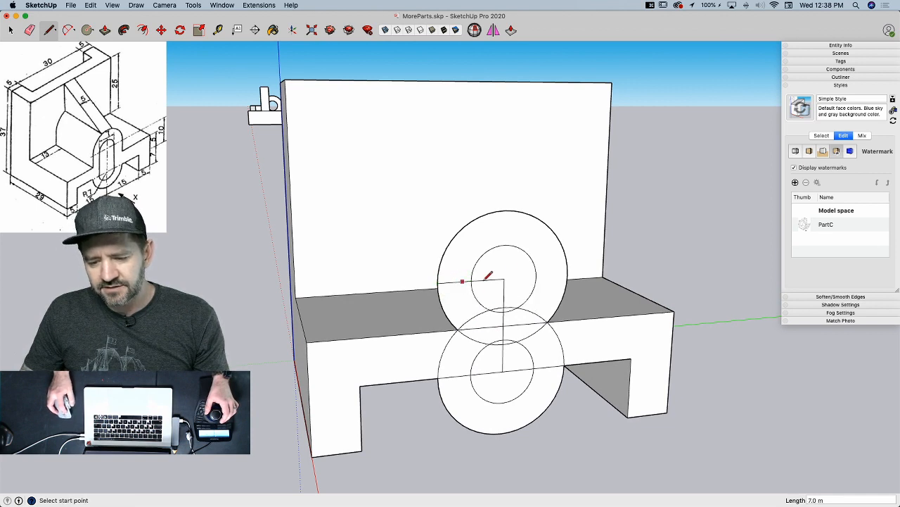
{"action": "left_click", "coordinate": [504, 278]}
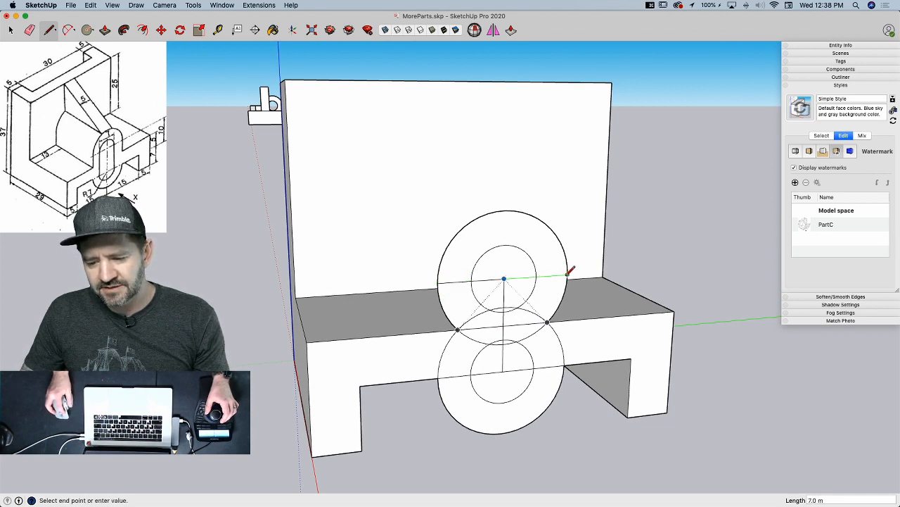
{"action": "left_click", "coordinate": [568, 274]}
- Draw vertical lines from both ends of the upper outer circle's diameter down to the seat's front edge
{"action": "scroll", "coordinate": [470, 282], "scroll_direction": "up", "scroll_amount": 5}
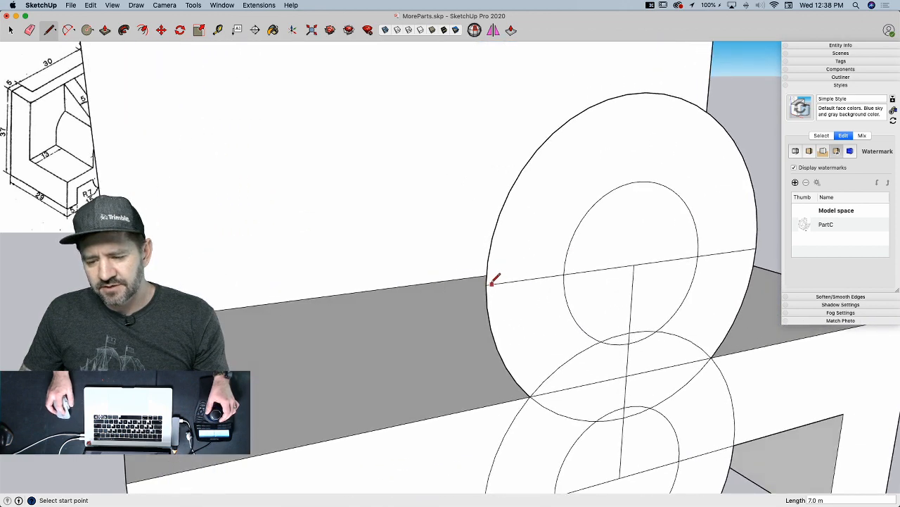
{"action": "scroll", "coordinate": [496, 280], "scroll_direction": "up", "scroll_amount": 5}
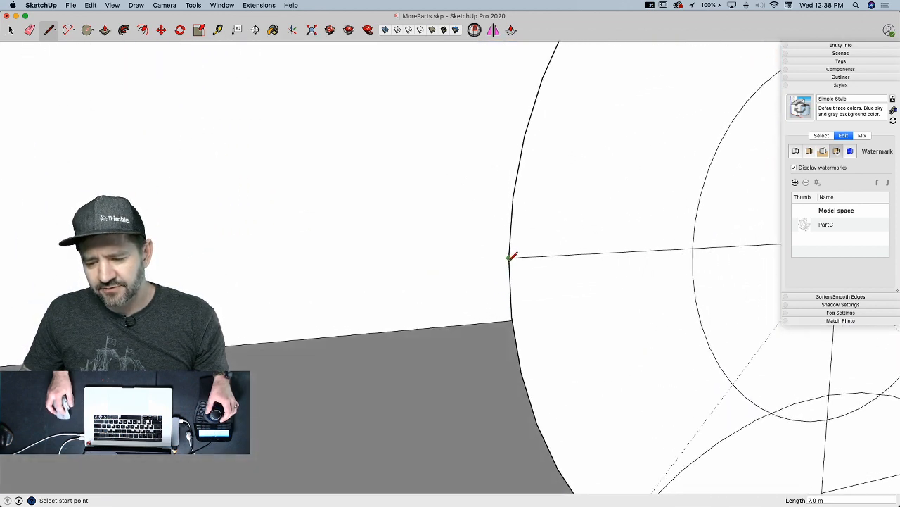
{"action": "left_click", "coordinate": [510, 257]}
{"action": "scroll", "coordinate": [509, 257], "scroll_direction": "down", "scroll_amount": 6}
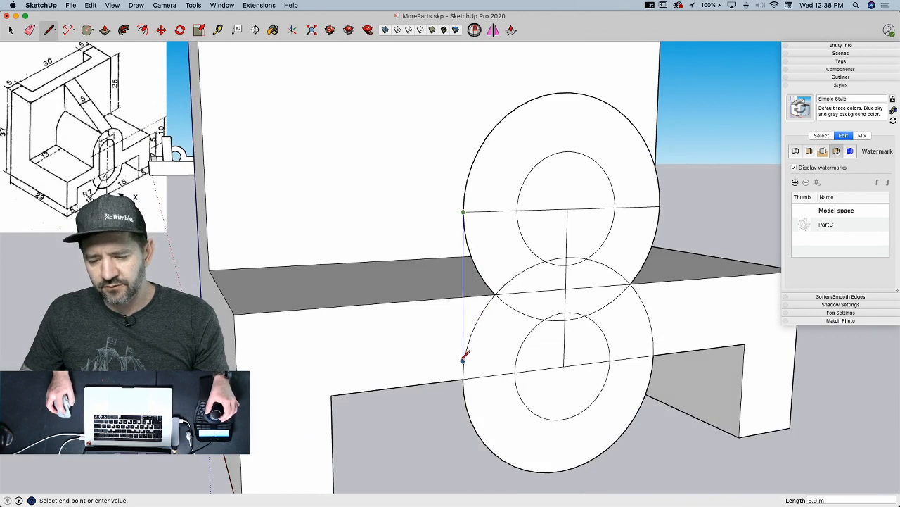
{"action": "mouse_move", "coordinate": [462, 296]}
{"action": "middle_mouse_down"}
{"action": "mouse_move", "coordinate": [603, 241]}
{"action": "mouse_move", "coordinate": [635, 207]}
{"action": "middle_mouse_up"}
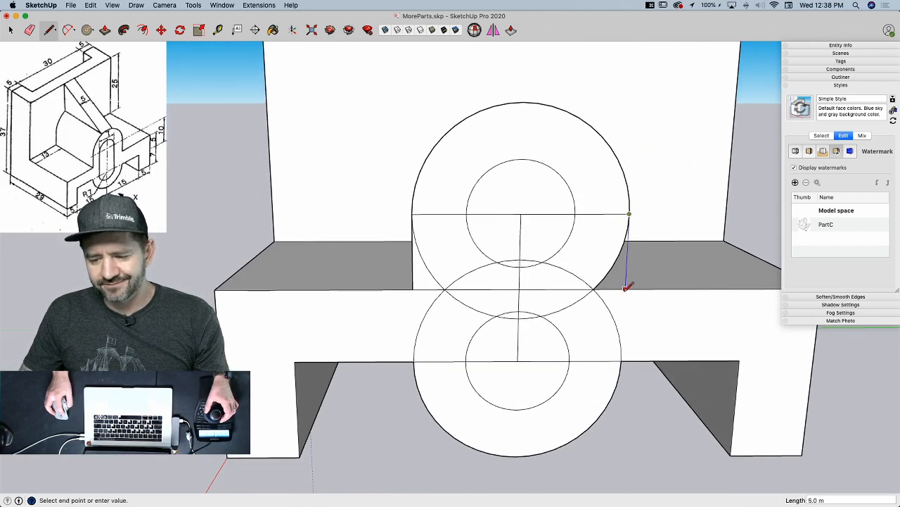
{"action": "key", "text": "Escape"}
{"action": "key", "text": "e"}
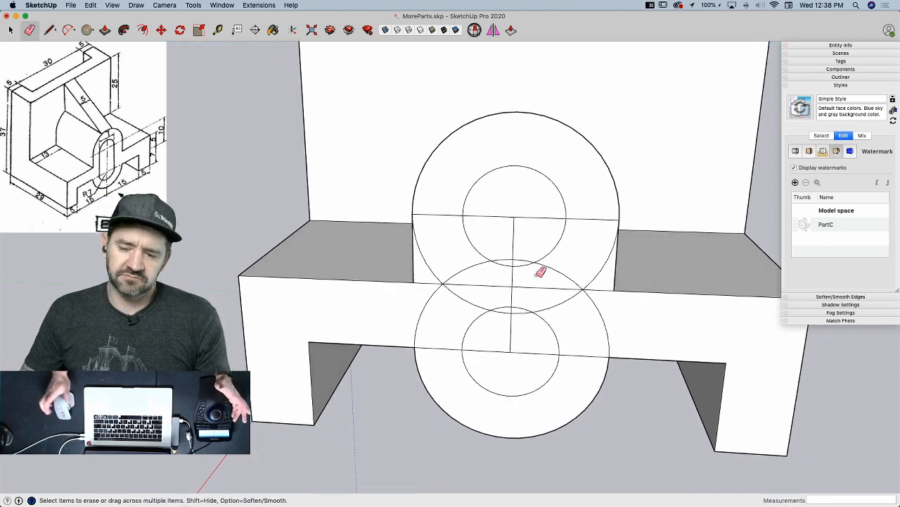
- Connect the left sides of the upper and lower inner circles with a 10 m vertical line
{"action": "key", "text": "l"}
{"action": "left_click", "coordinate": [462, 216]}
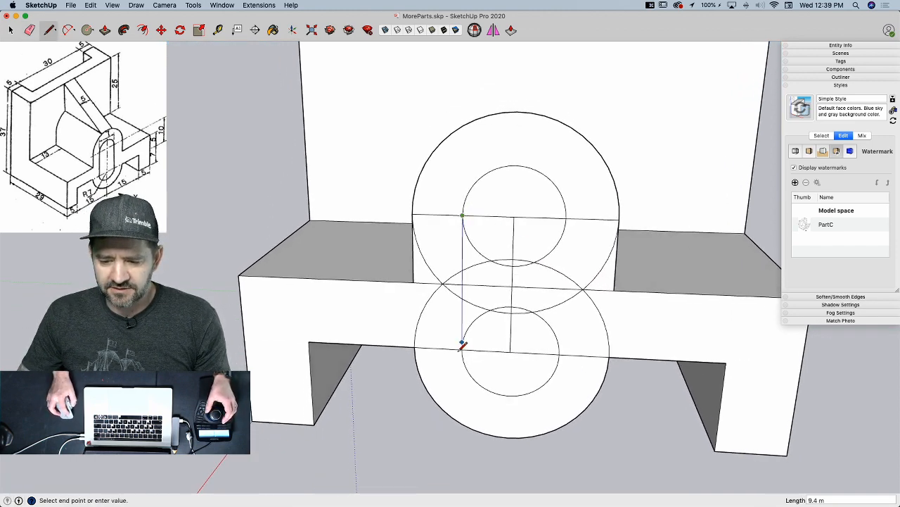
{"action": "left_click", "coordinate": [462, 348]}
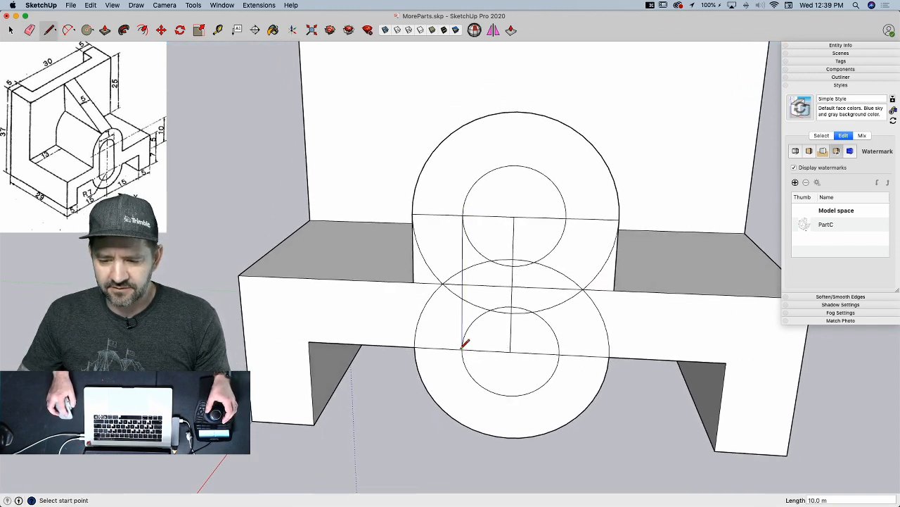
- Connect the right sides of the upper and lower inner circles with a 10 m vertical line
{"action": "left_click", "coordinate": [565, 218]}
{"action": "left_click", "coordinate": [560, 352]}
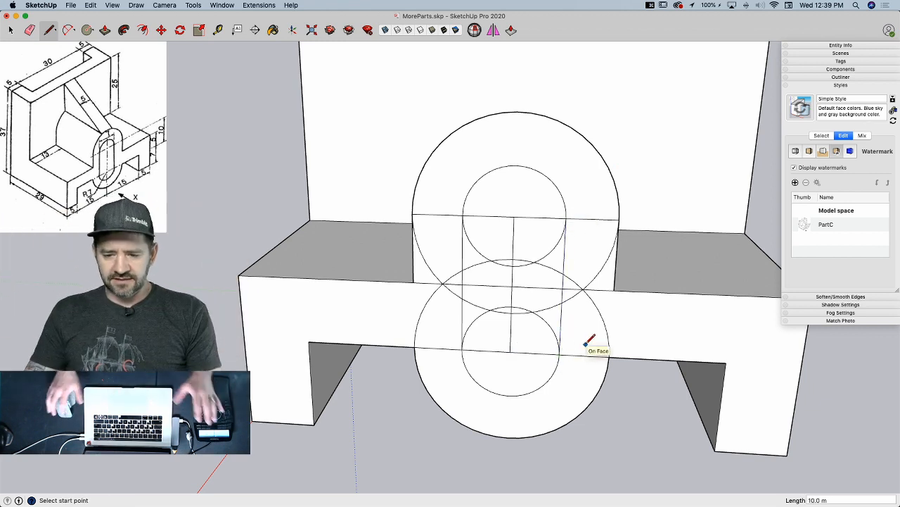
- Erase the upper circle's diameter and centre line, and the lower arcs of its outer circle above the seat
{"action": "key", "text": "e"}
{"action": "left_click_drag", "start_coordinate": [427, 261], "coordinate": [427, 261]}
{"action": "left_click", "coordinate": [437, 215]}
{"action": "mouse_move", "coordinate": [528, 217]}
{"action": "left_mouse_down"}
{"action": "mouse_move", "coordinate": [512, 217]}
{"action": "mouse_move", "coordinate": [522, 215]}
{"action": "left_mouse_up"}
{"action": "left_click_drag", "start_coordinate": [585, 208], "coordinate": [588, 218]}
{"action": "left_click_drag", "start_coordinate": [604, 267], "coordinate": [611, 270]}
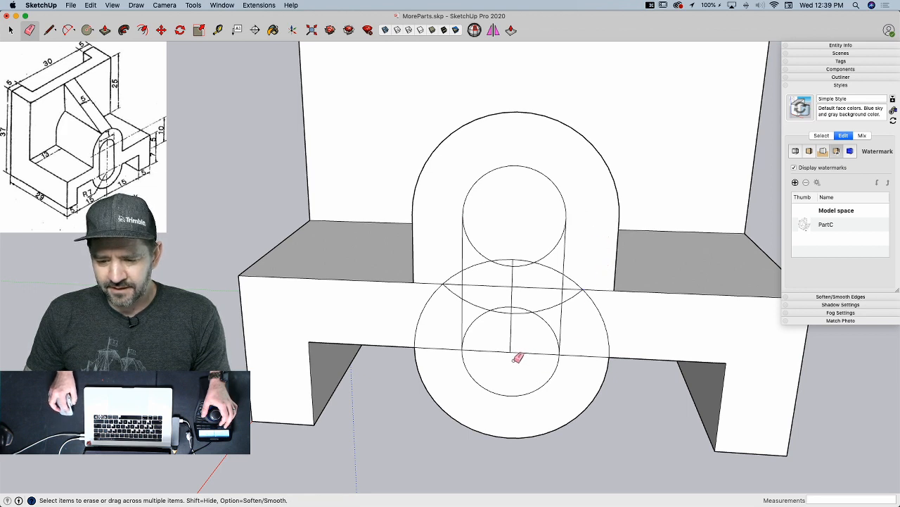
- Erase the remaining overlapping arcs and centre lines around the lower circles, leaving the rounded slot outlines and the seat's edges
{"action": "left_click", "coordinate": [434, 292]}
{"action": "left_click", "coordinate": [474, 267]}
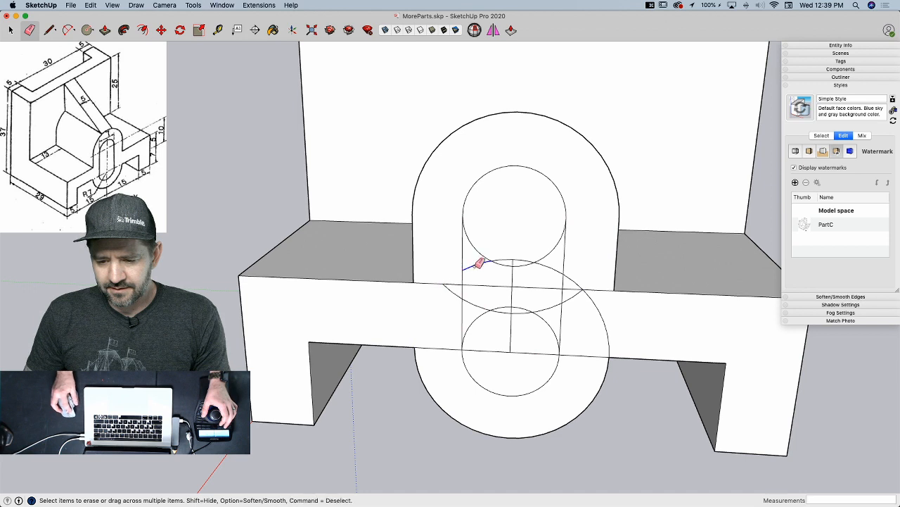
{"action": "left_click", "coordinate": [519, 261]}
{"action": "left_click", "coordinate": [548, 267]}
{"action": "left_click_drag", "start_coordinate": [549, 267], "coordinate": [573, 280]}
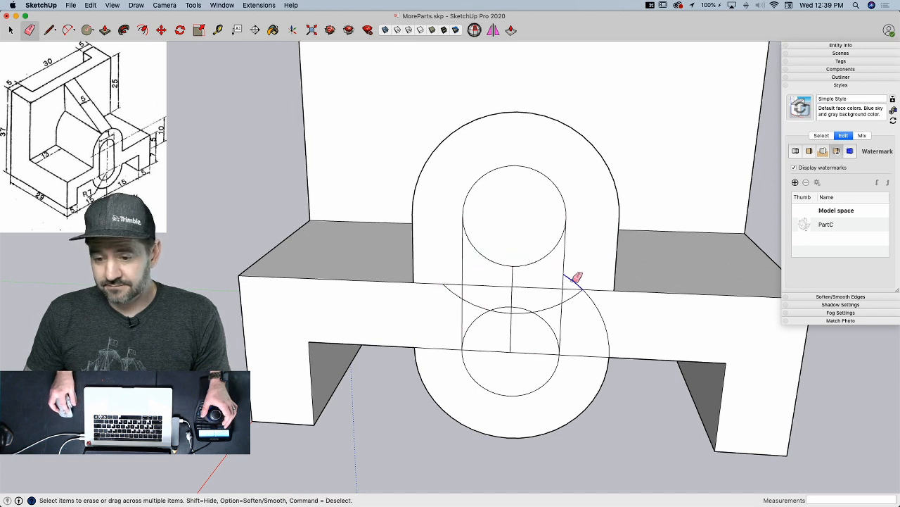
{"action": "left_click", "coordinate": [588, 294]}
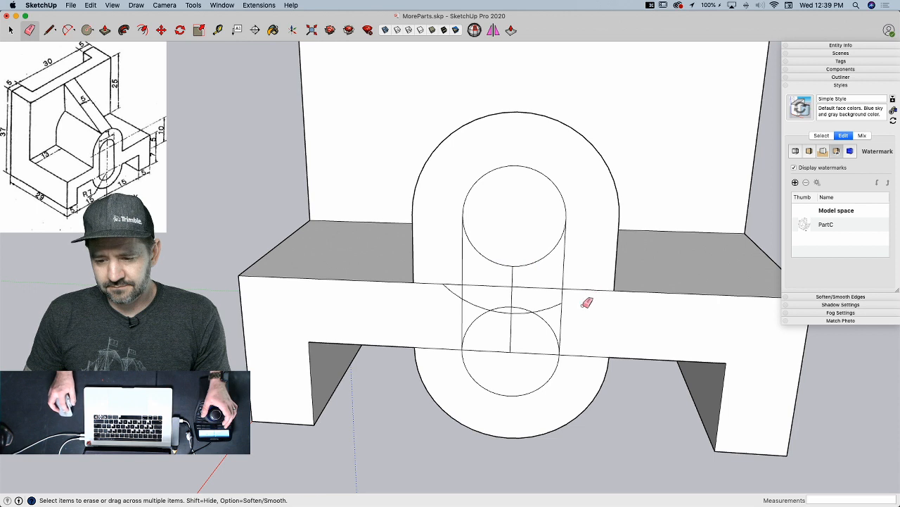
{"action": "left_click_drag", "start_coordinate": [548, 308], "coordinate": [551, 309]}
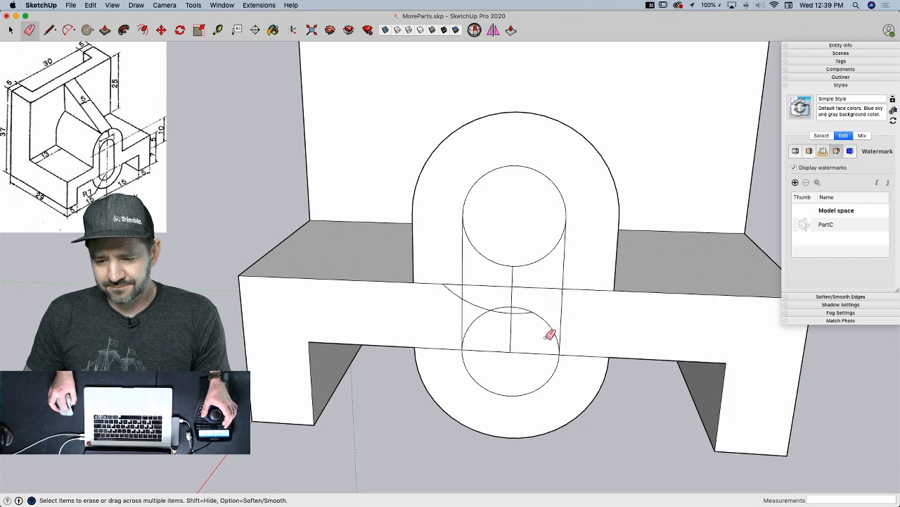
{"action": "mouse_move", "coordinate": [520, 347]}
{"action": "left_mouse_down"}
{"action": "mouse_move", "coordinate": [515, 304]}
{"action": "mouse_move", "coordinate": [450, 290]}
{"action": "left_mouse_up"}
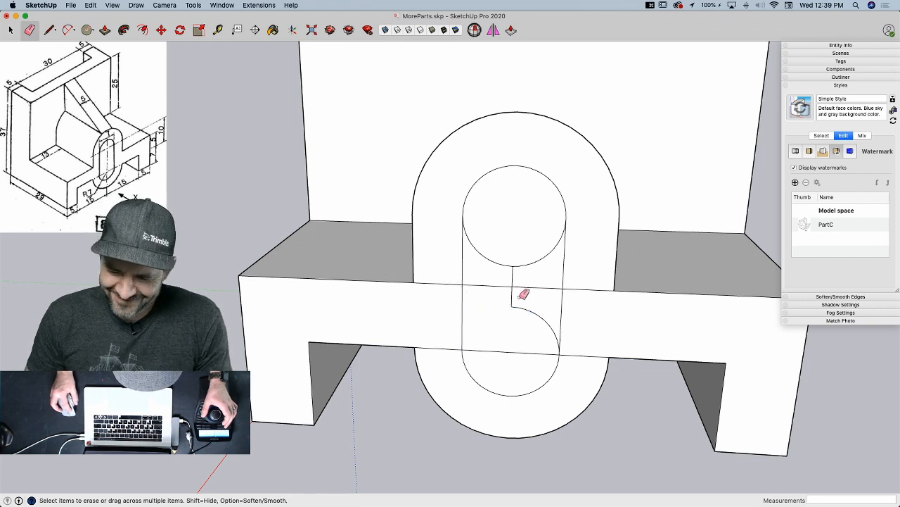
{"action": "mouse_move", "coordinate": [517, 297]}
{"action": "left_mouse_down"}
{"action": "mouse_move", "coordinate": [528, 311]}
{"action": "mouse_move", "coordinate": [532, 283]}
{"action": "mouse_move", "coordinate": [519, 264]}
{"action": "left_mouse_up"}
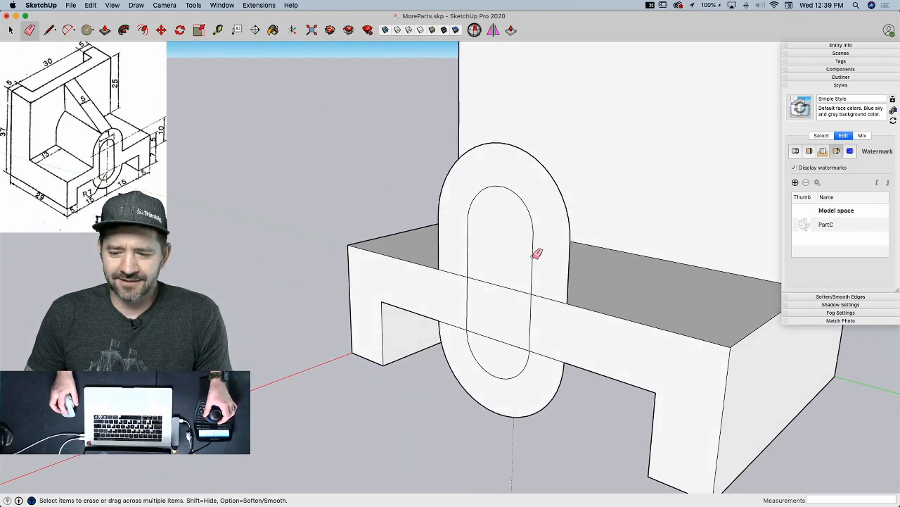
- Delete the faces inside the slot above and below the seat
{"action": "key", "text": "space"}
{"action": "left_click", "coordinate": [513, 263]}
{"action": "key", "text": "BackSpace"}
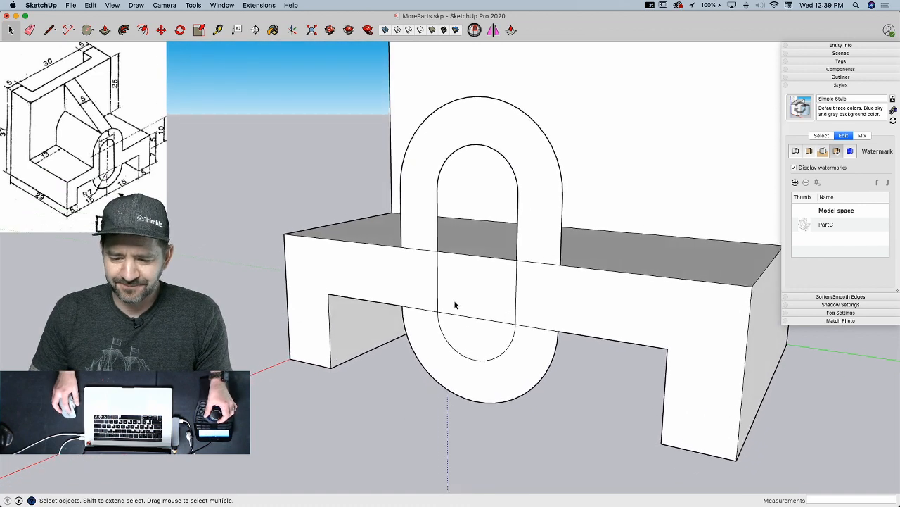
{"action": "left_click", "coordinate": [477, 332]}
{"action": "key", "text": "BackSpace"}
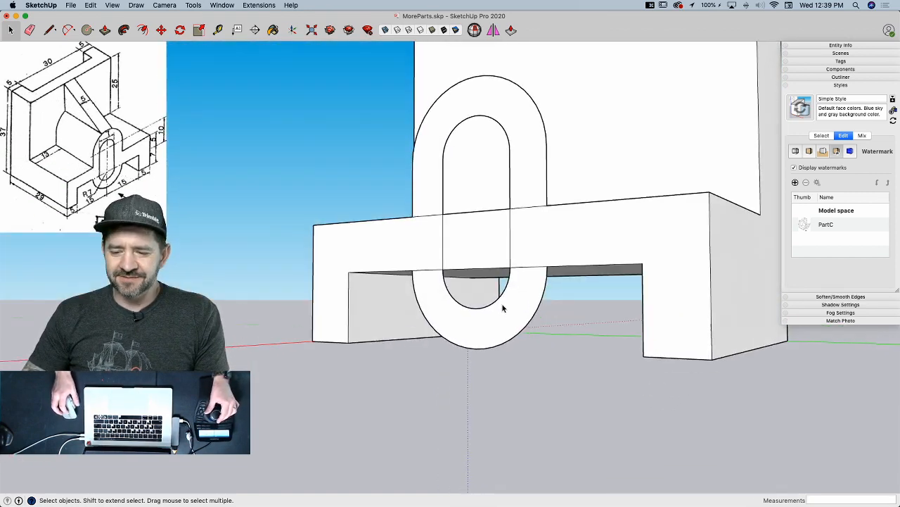
- Extrude the boss's lower ring face 22 m and its upper ring face 17 m back towards the wall
{"action": "key", "text": "p"}
{"action": "left_click", "coordinate": [512, 311]}
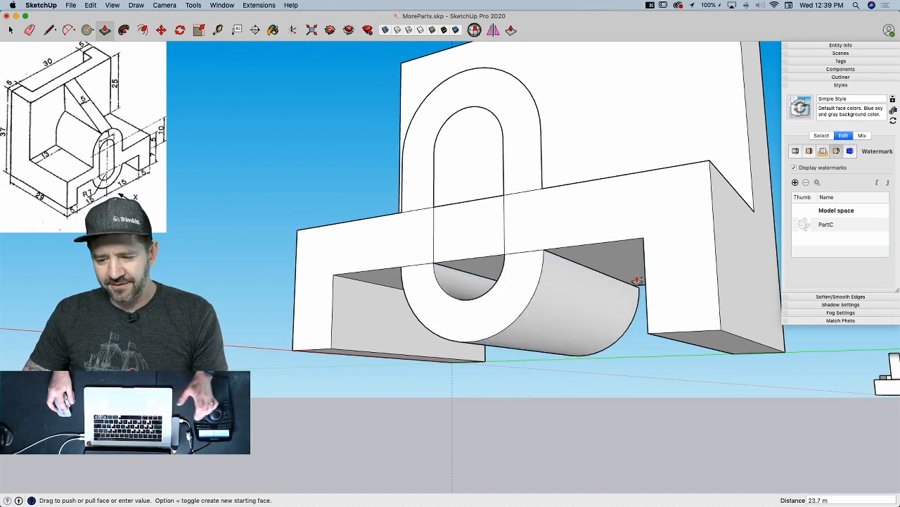
{"action": "left_click", "coordinate": [642, 288]}
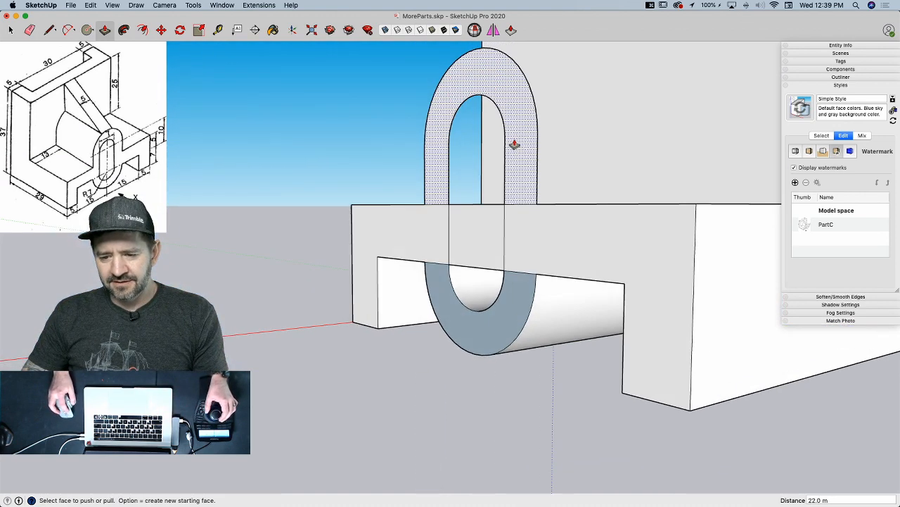
{"action": "left_click", "coordinate": [514, 144]}
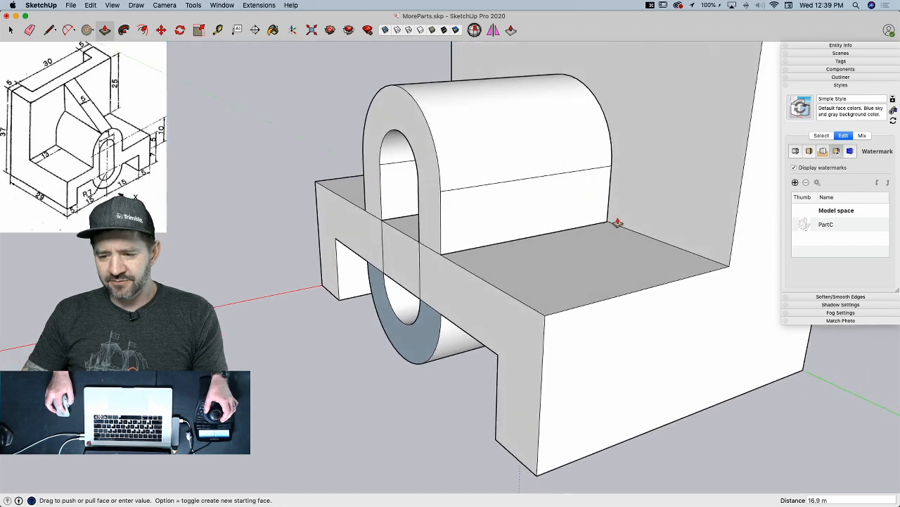
{"action": "left_click", "coordinate": [642, 239]}
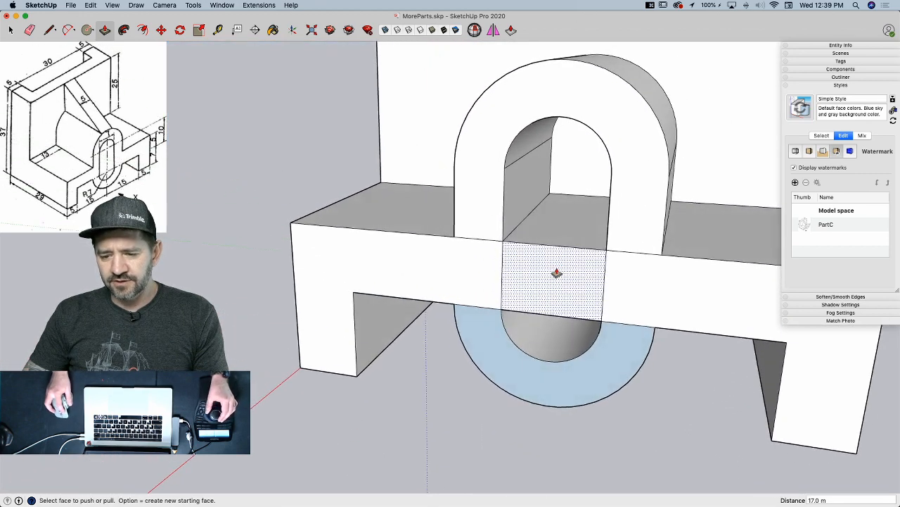
- Cut the slot 17 m through the seat and on through the back wall, erasing the edge that divides the wall face
{"action": "left_click", "coordinate": [563, 275]}
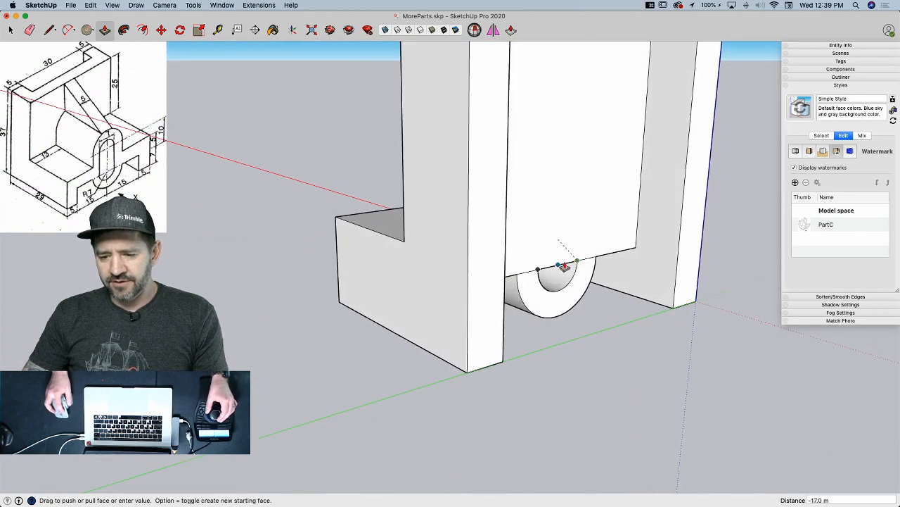
{"action": "left_click", "coordinate": [561, 268]}
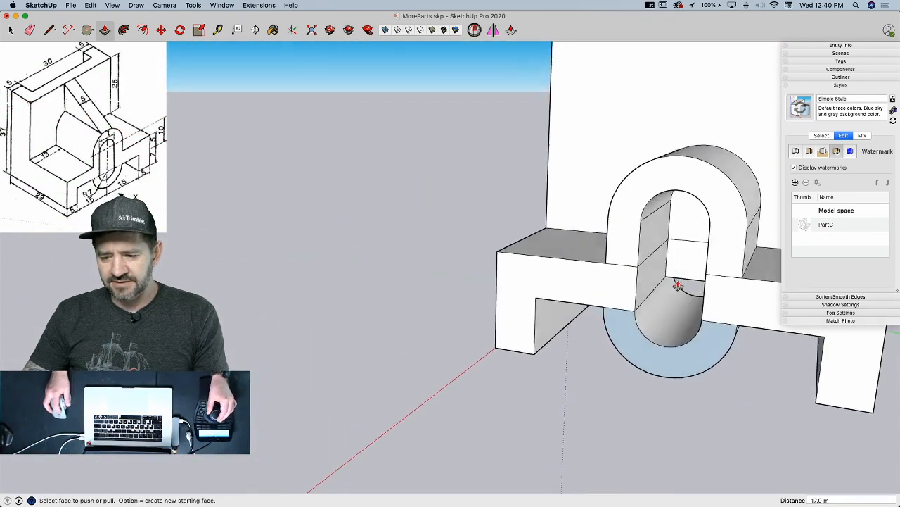
{"action": "key", "text": "e"}
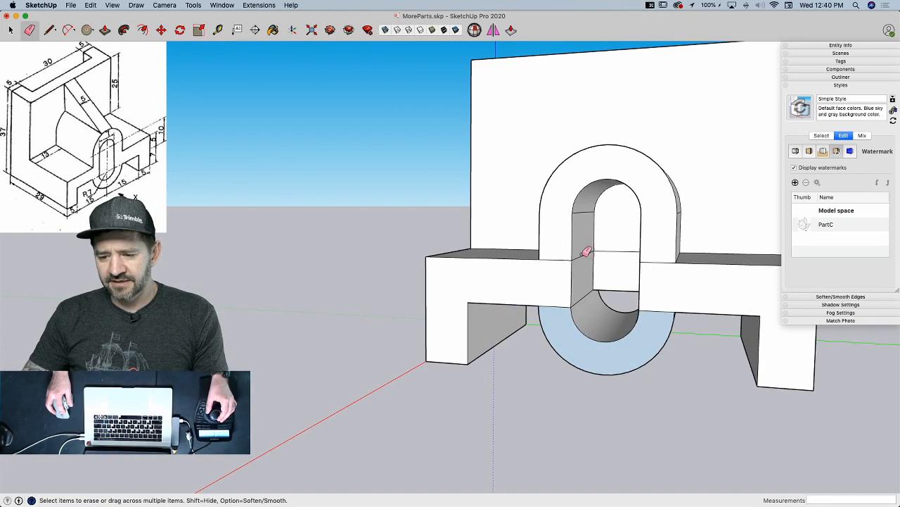
{"action": "left_click", "coordinate": [610, 253]}
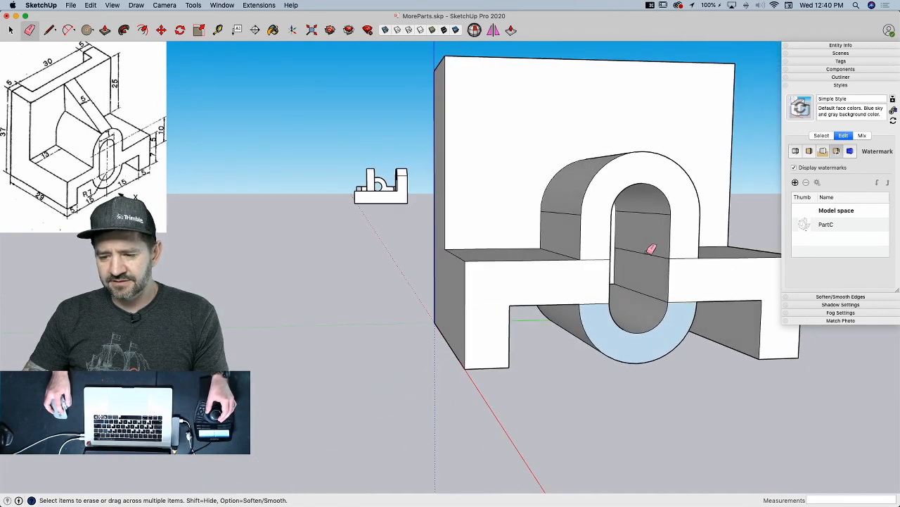
{"action": "key", "text": "p"}
{"action": "left_click", "coordinate": [598, 276]}
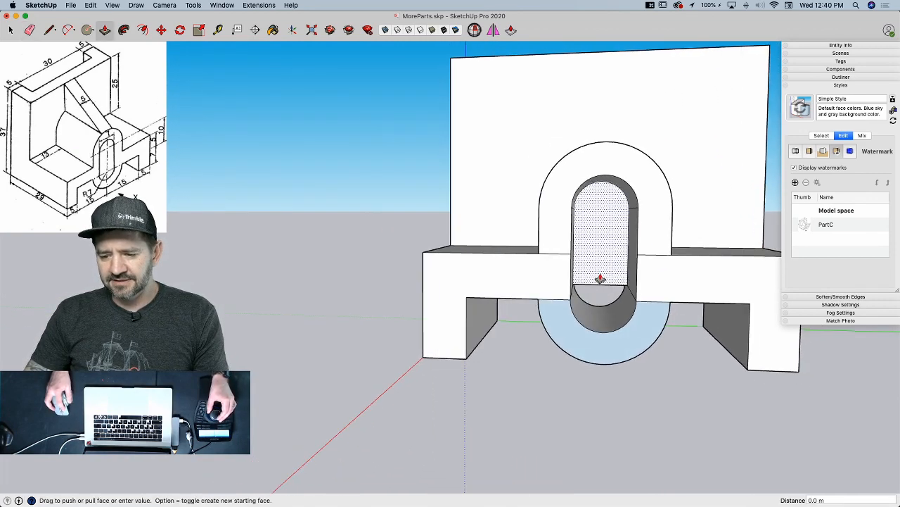
{"action": "left_click", "coordinate": [652, 271]}
- Erase the leftover seam edges on the boss's front and sides and inside the slot, keeping its faces intact
{"action": "key", "text": "e"}
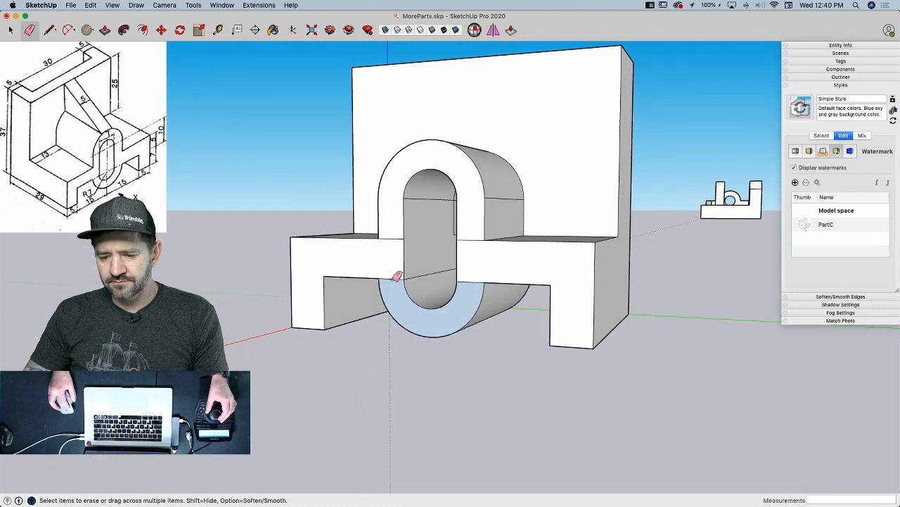
{"action": "left_click", "coordinate": [394, 279]}
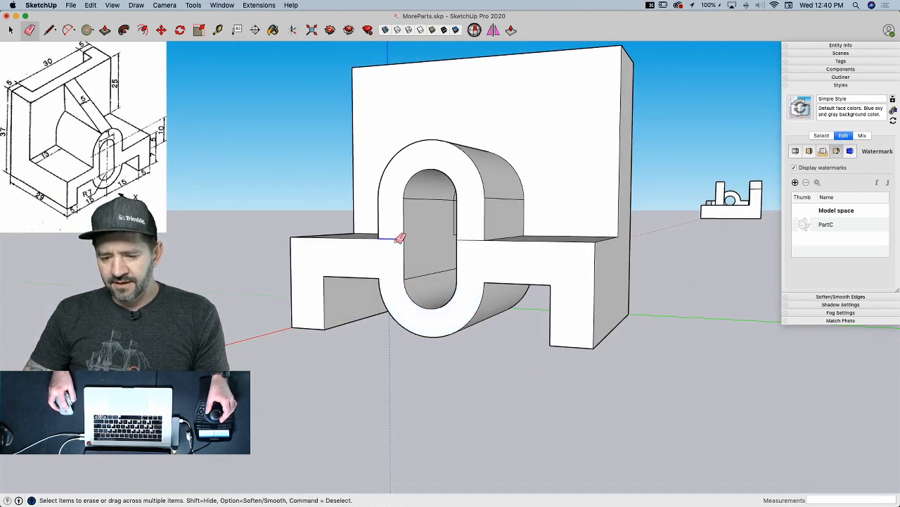
{"action": "left_click", "coordinate": [426, 275]}
{"action": "left_click", "coordinate": [434, 199]}
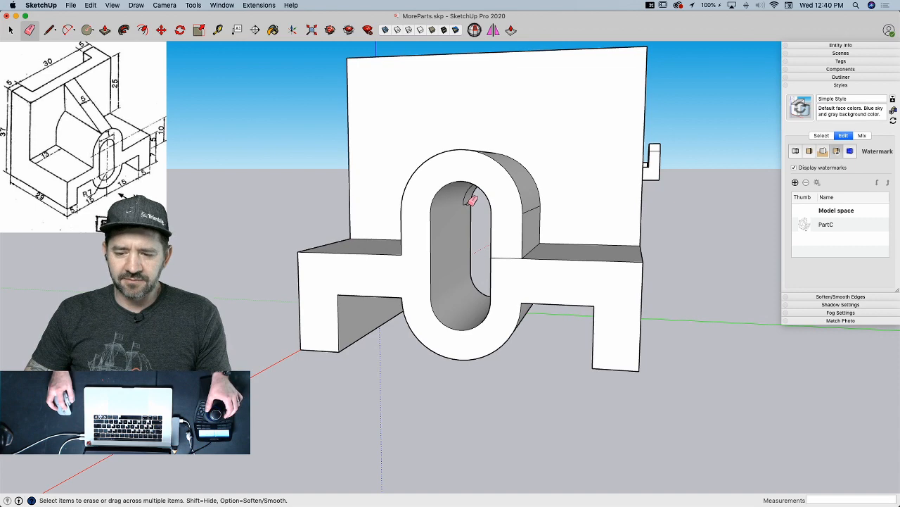
{"action": "left_click", "coordinate": [464, 203]}
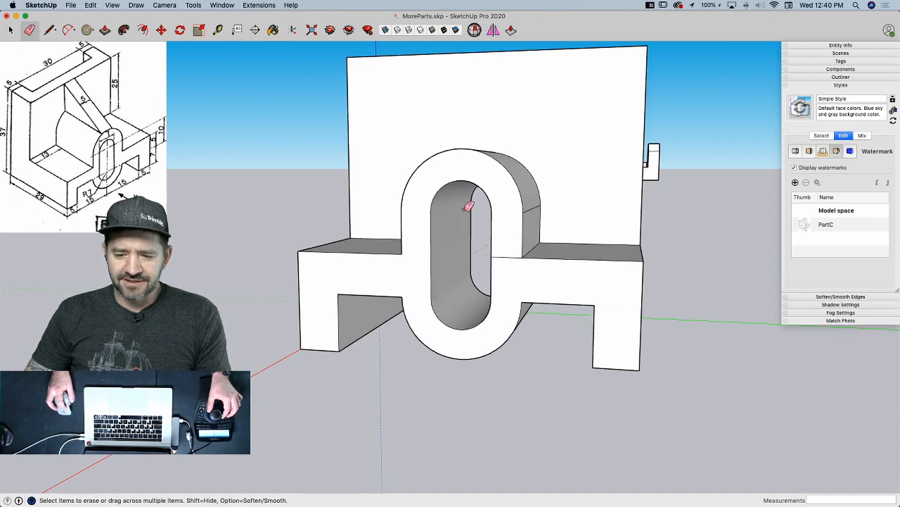
{"action": "left_click", "coordinate": [519, 192]}
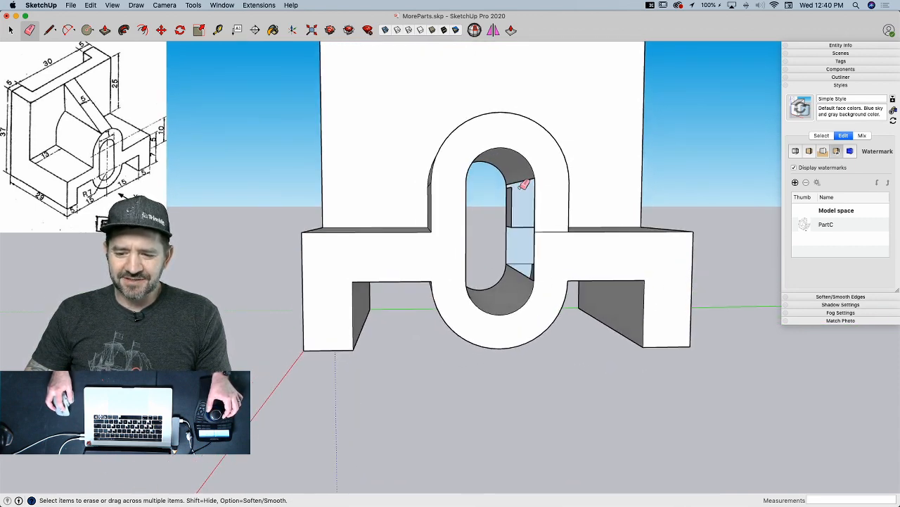
{"action": "key", "text": "super+z"}
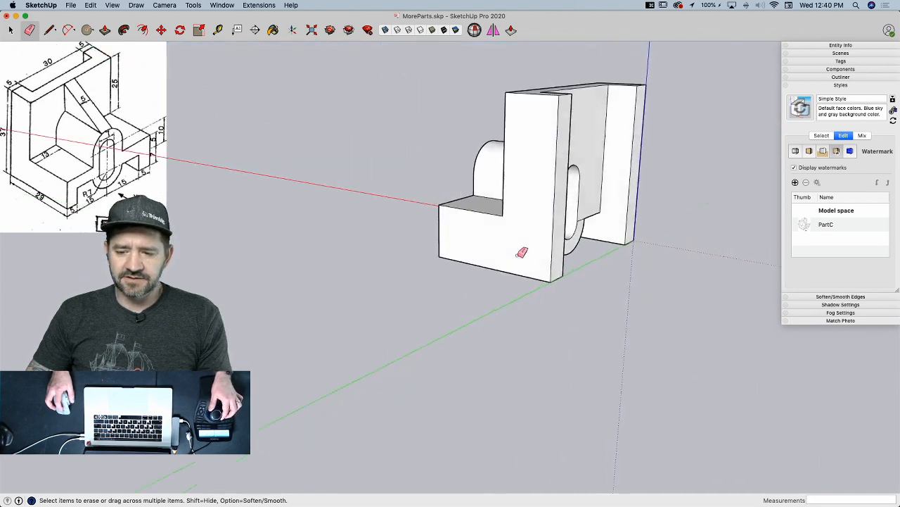
{"action": "left_click", "coordinate": [625, 269]}
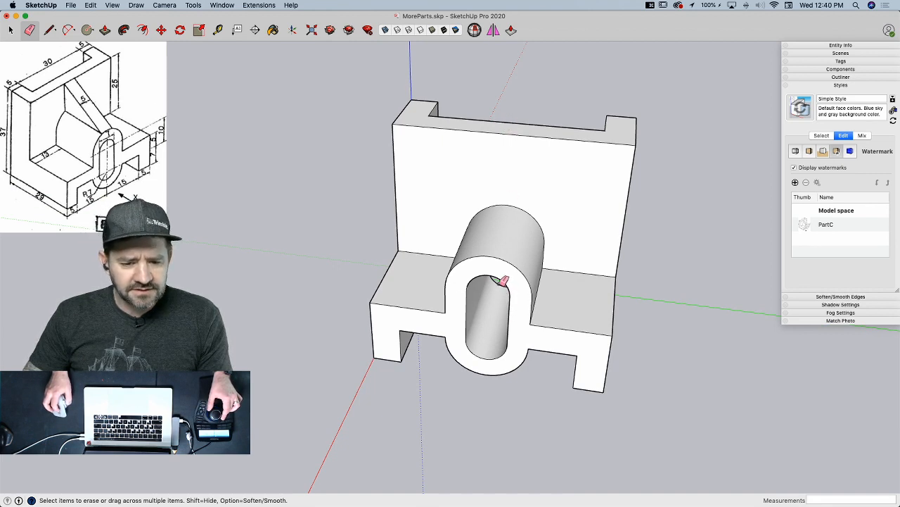
- Draw a sloping line from the midpoint of the wall's top front edge to the top of the boss's front edge
{"action": "key", "text": "l"}
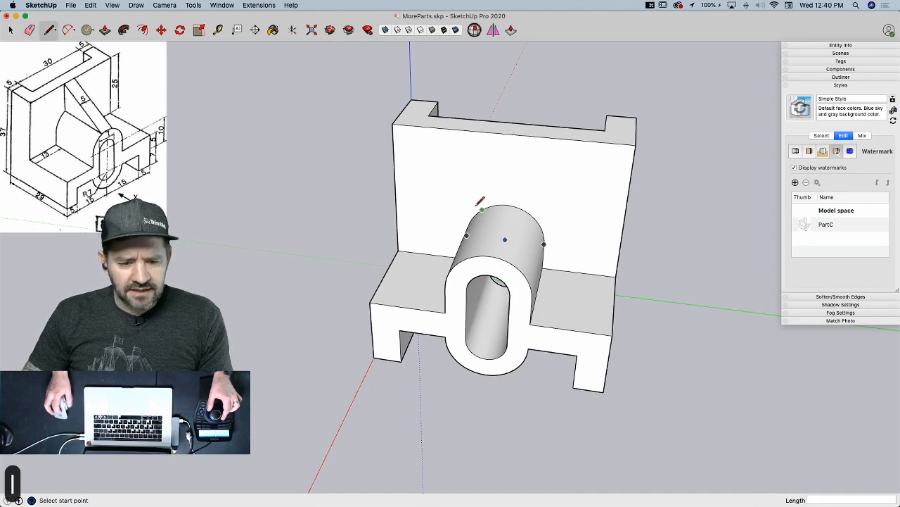
{"action": "left_click", "coordinate": [511, 133]}
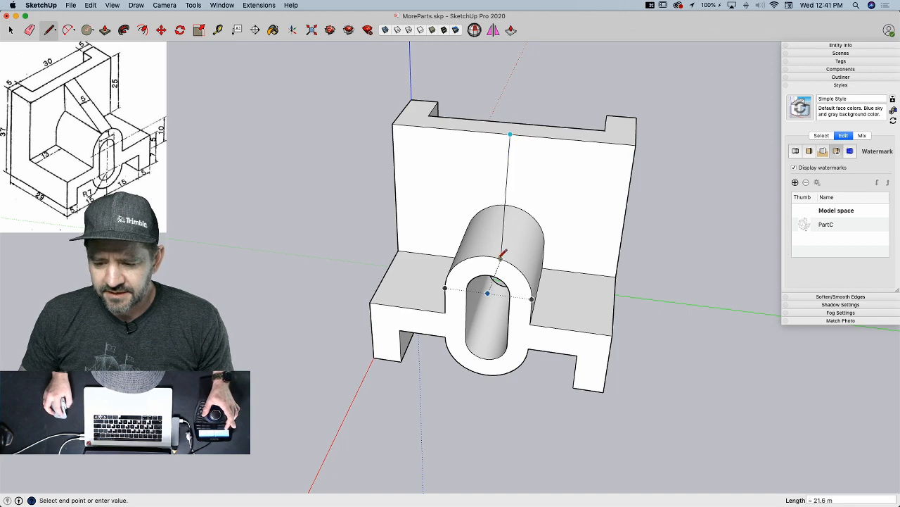
{"action": "left_click", "coordinate": [489, 255]}
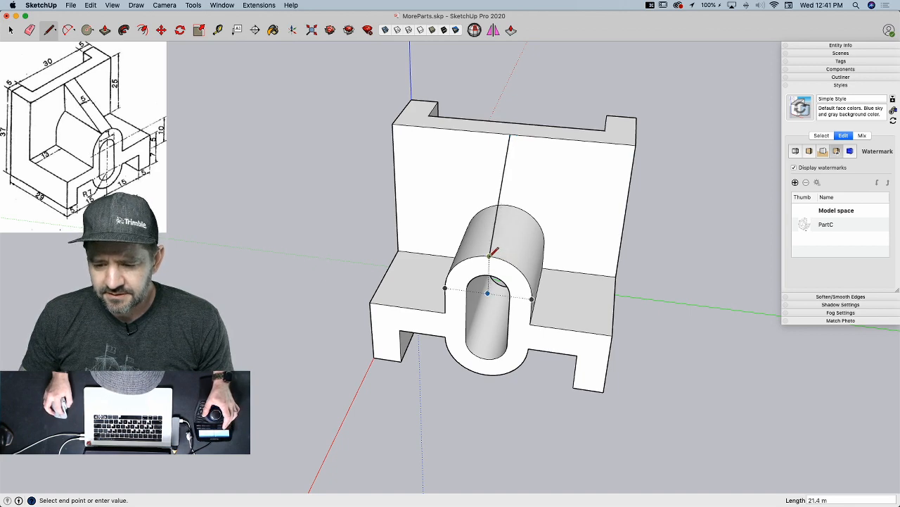
{"action": "key", "text": "space"}
- Draw a 2.5 m line along the wall's top edge from the sloping line's upper end, and a parallel sloping line from its end
{"action": "mouse_move", "coordinate": [511, 98]}
{"action": "middle_mouse_down"}
{"action": "mouse_move", "coordinate": [518, 70]}
{"action": "mouse_move", "coordinate": [649, 202]}
{"action": "mouse_move", "coordinate": [701, 298]}
{"action": "mouse_move", "coordinate": [583, 187]}
{"action": "mouse_move", "coordinate": [503, 90]}
{"action": "middle_mouse_up"}
{"action": "middle_click_drag", "start_coordinate": [676, 315], "coordinate": [572, 138]}
{"action": "key", "text": "l"}
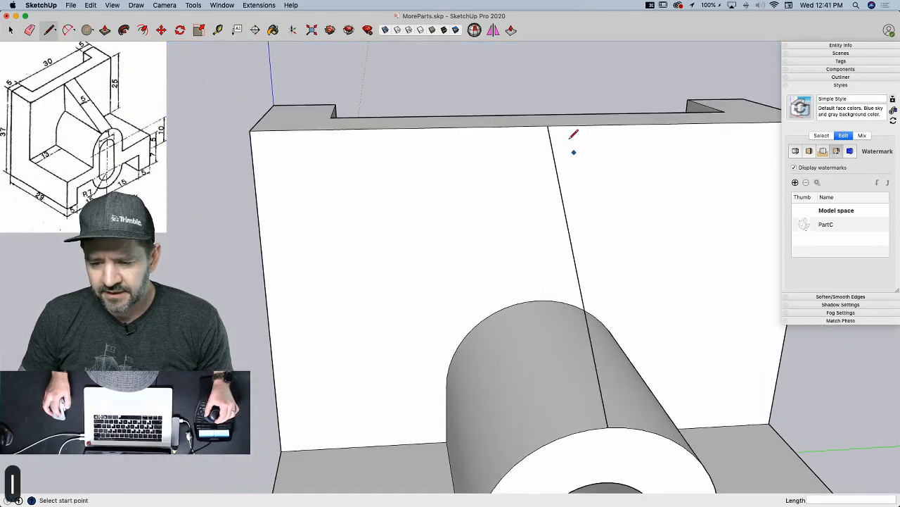
{"action": "left_click", "coordinate": [547, 129]}
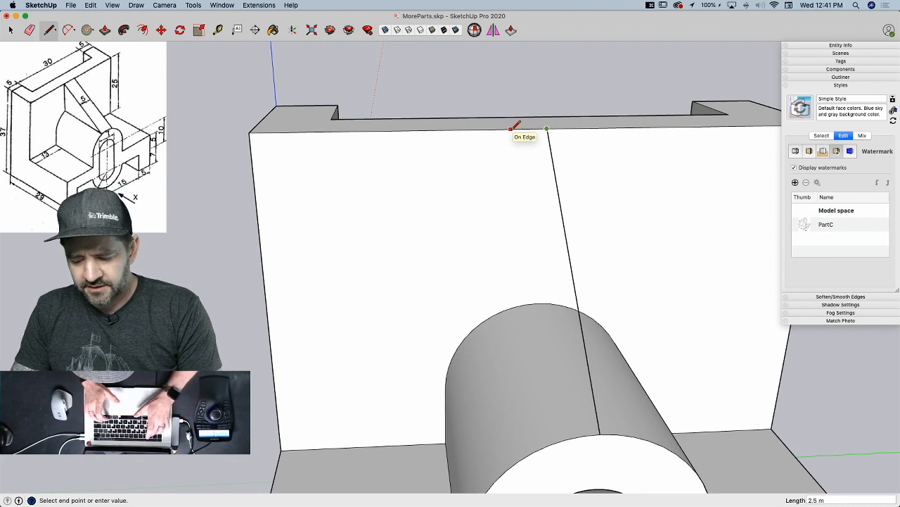
{"action": "type", "text": "2.5"}
{"action": "key", "text": "Return"}
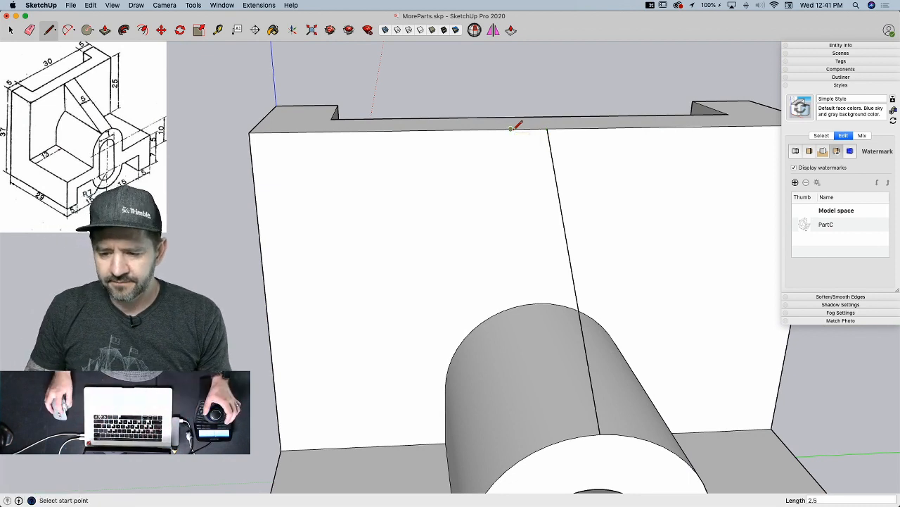
{"action": "middle_click_drag", "start_coordinate": [556, 150], "coordinate": [593, 412]}
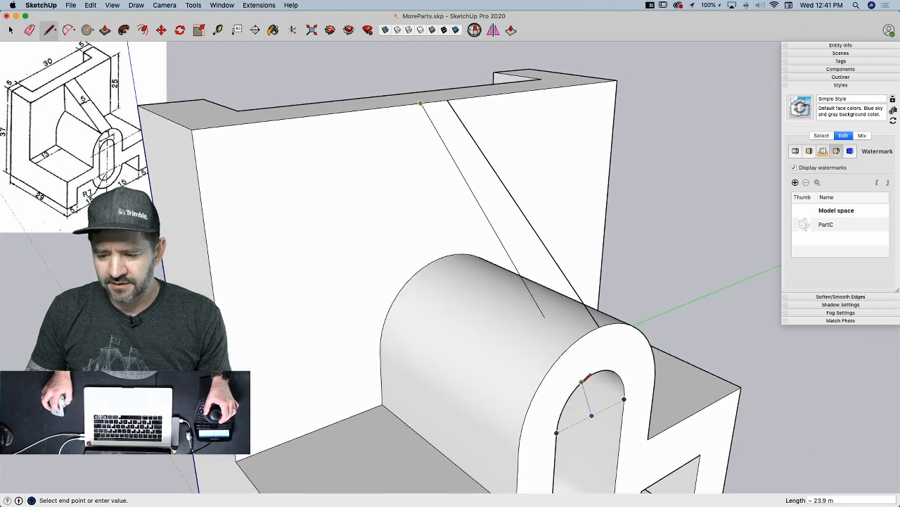
{"action": "left_click", "coordinate": [573, 337]}
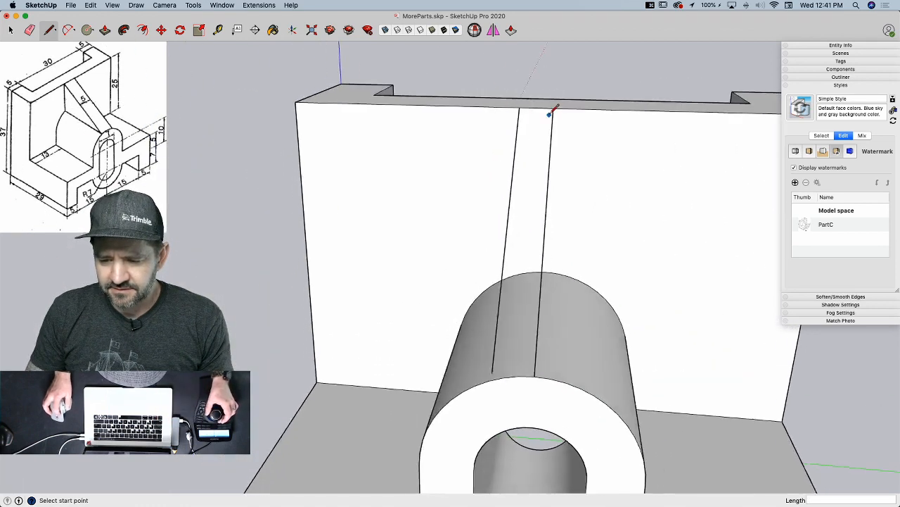
- Copy the rib's outer sloping line 5 m along the wall's top edge to form its opposite side
{"action": "key", "text": "space"}
{"action": "left_click", "coordinate": [519, 117]}
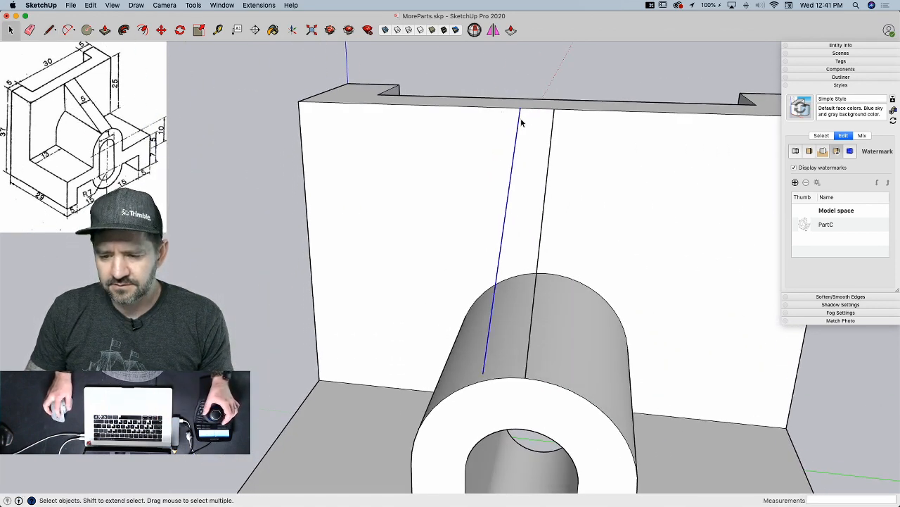
{"action": "key", "text": "m"}
{"action": "left_click", "coordinate": [521, 108]}
{"action": "key", "text": "alt"}
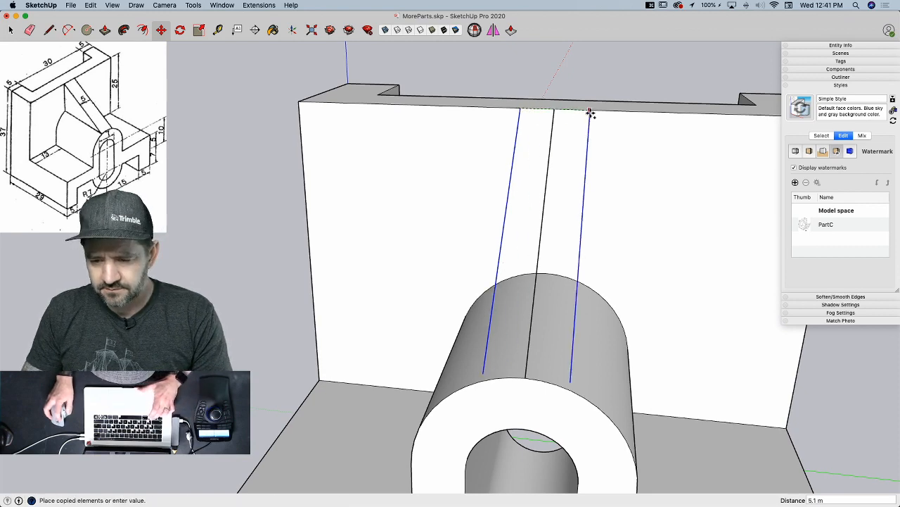
{"action": "type", "text": "5"}
{"action": "key", "text": "Return"}
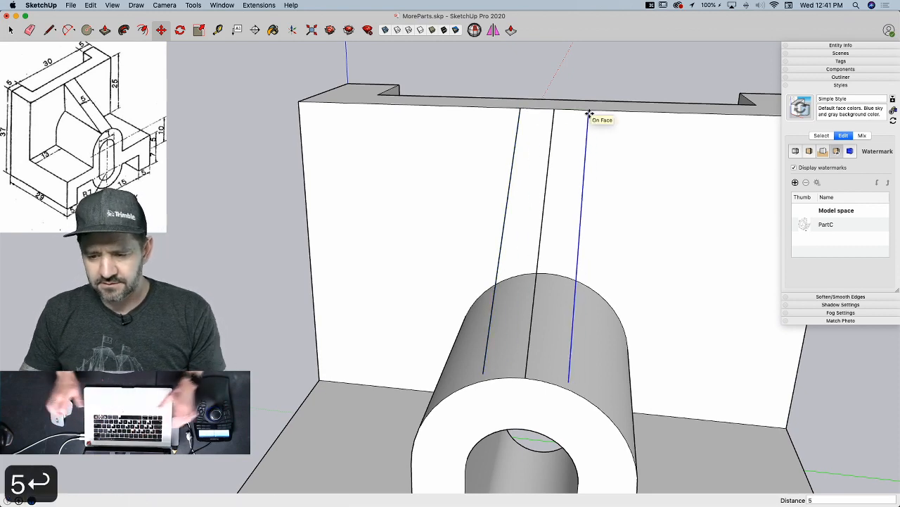
{"action": "key", "text": "space"}
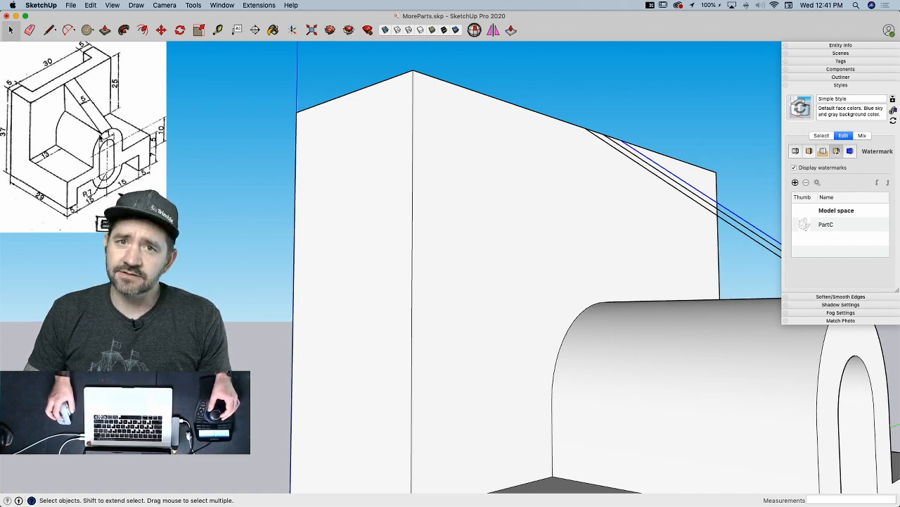
- Join the sloping lines' lower ends with a 5 m line, drop short vertical lines to the boss front, and erase their overshoots
{"action": "key", "text": "l"}
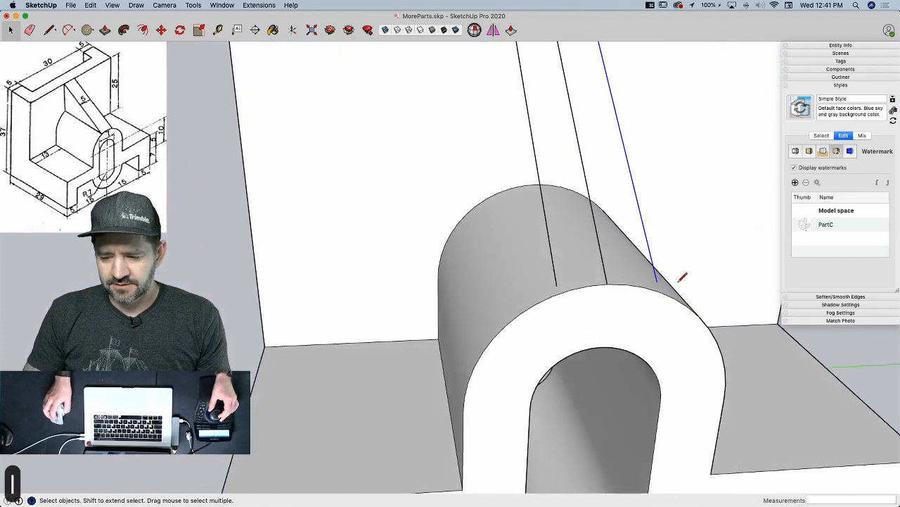
{"action": "left_click", "coordinate": [547, 269]}
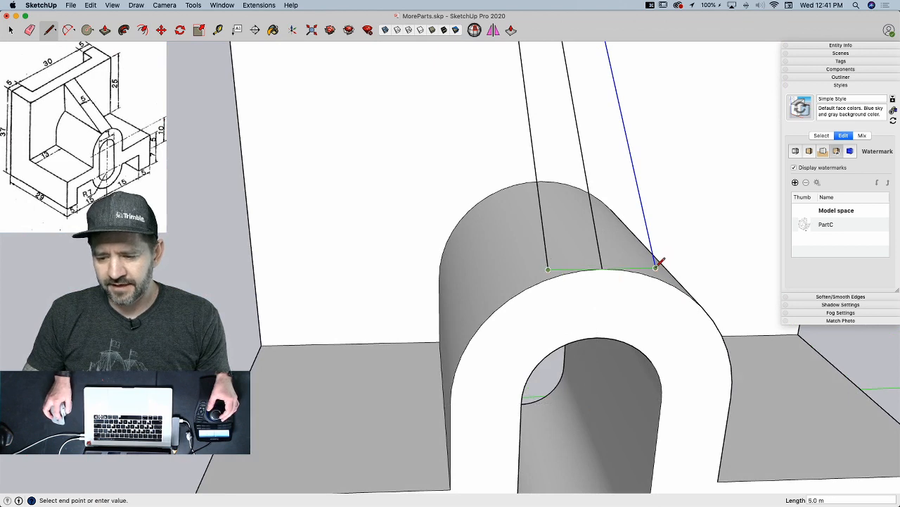
{"action": "left_click", "coordinate": [655, 267]}
{"action": "left_click", "coordinate": [553, 257]}
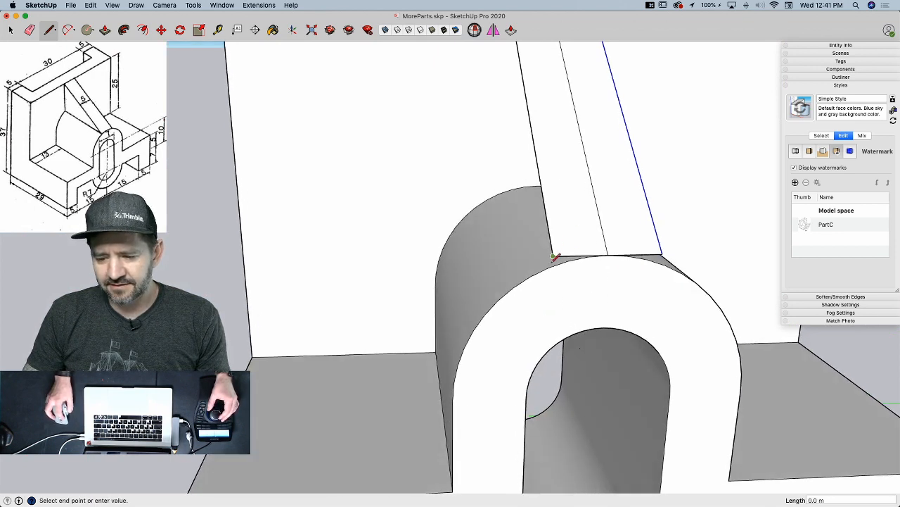
{"action": "left_click", "coordinate": [551, 284]}
{"action": "key", "text": "Escape"}
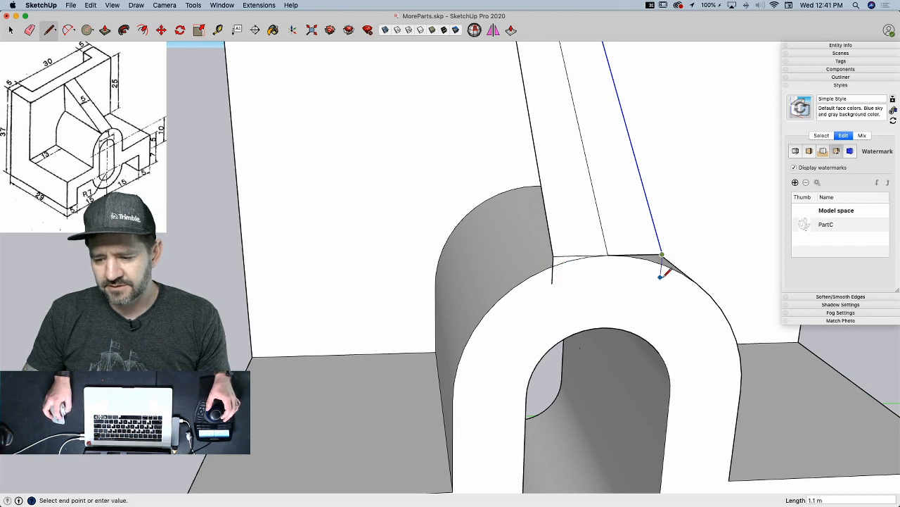
{"action": "key", "text": "e"}
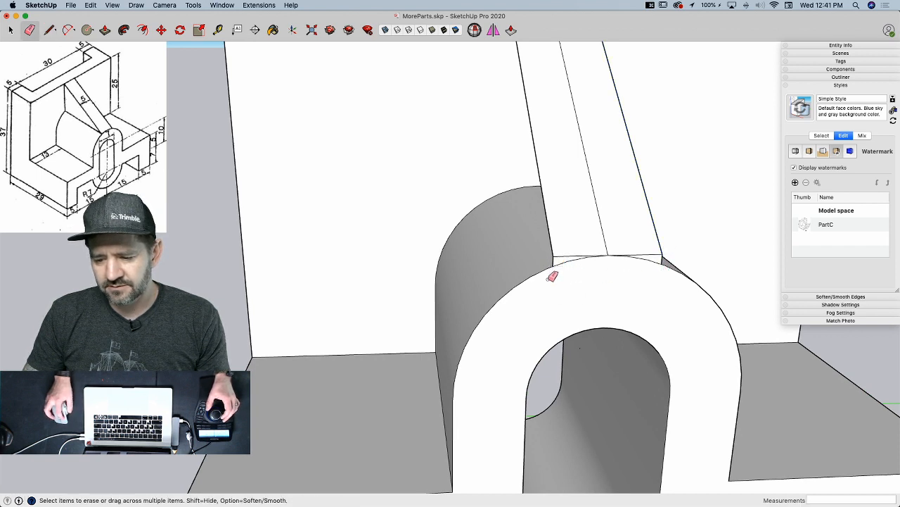
- Draw a 17 m line along the top of the boss from the rib's left foot back to the wall
{"action": "key", "text": "l"}
{"action": "left_click", "coordinate": [551, 262]}
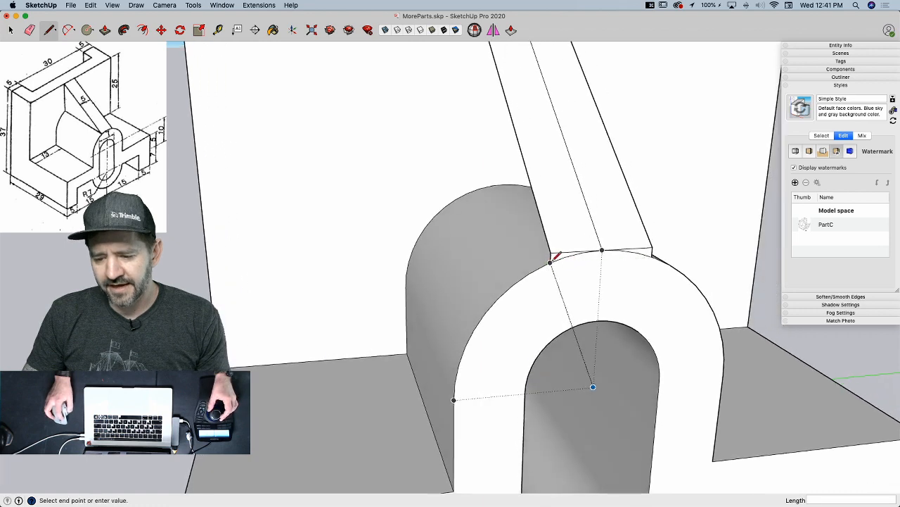
{"action": "middle_click_drag", "start_coordinate": [583, 252], "coordinate": [513, 201]}
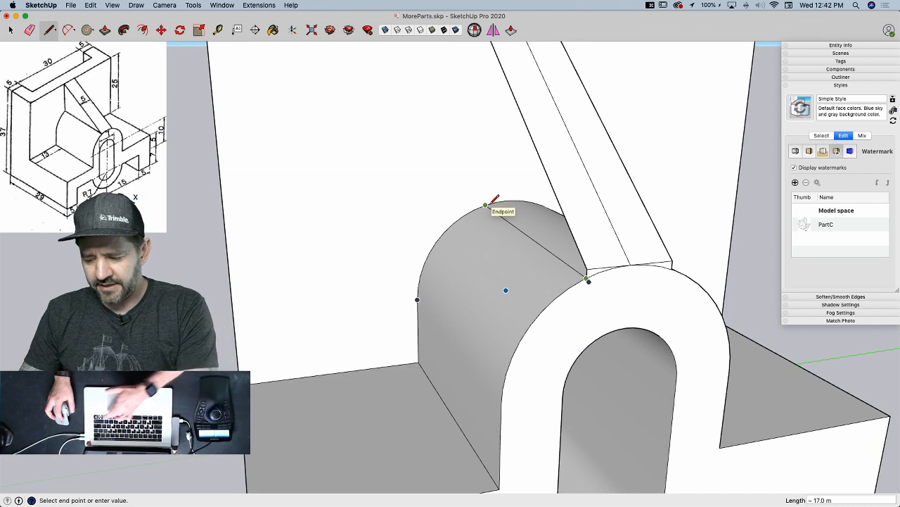
{"action": "left_click", "coordinate": [485, 206]}
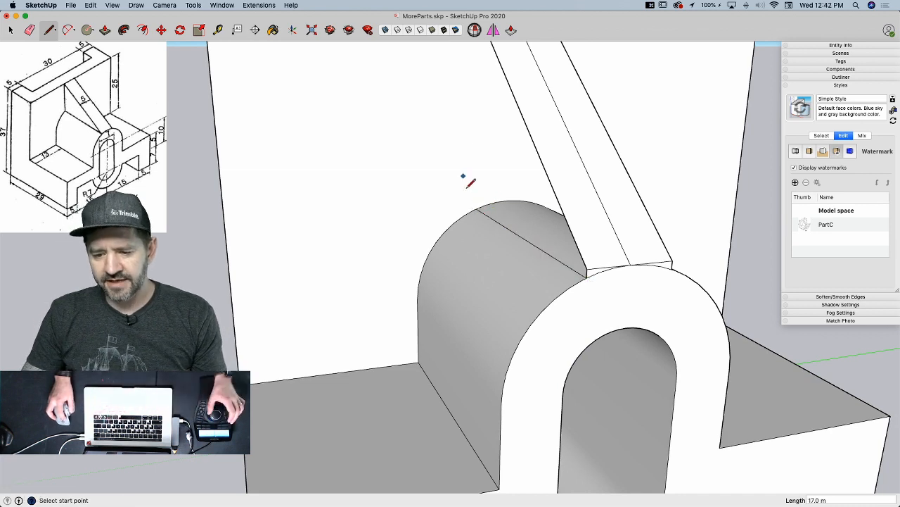
{"action": "left_click", "coordinate": [478, 209]}
{"action": "middle_click_drag", "start_coordinate": [475, 120], "coordinate": [474, 103]}
{"action": "left_click", "coordinate": [478, 78]}
{"action": "middle_click_drag", "start_coordinate": [530, 136], "coordinate": [470, 199]}
{"action": "key", "text": "e"}
{"action": "left_click", "coordinate": [477, 184]}
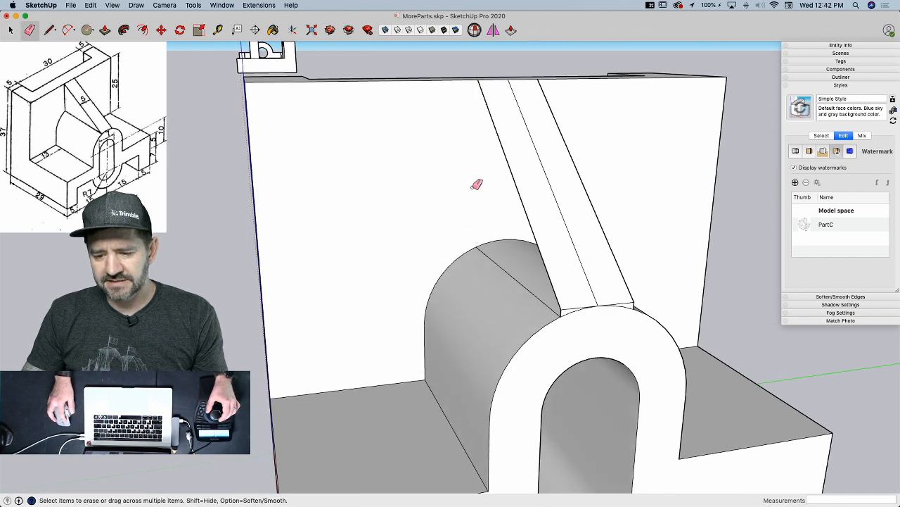
- Close the rib's left side with a vertical line of about 13.5 m from the boss line's wall end to the rib's upper corner
{"action": "scroll", "coordinate": [472, 239], "scroll_direction": "up", "scroll_amount": 5}
{"action": "key", "text": "l"}
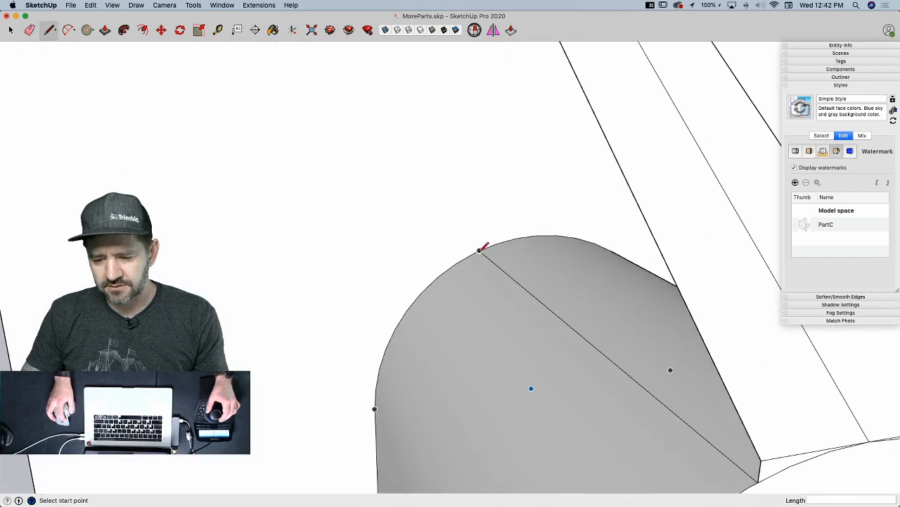
{"action": "left_click", "coordinate": [481, 250]}
{"action": "left_click", "coordinate": [474, 74]}
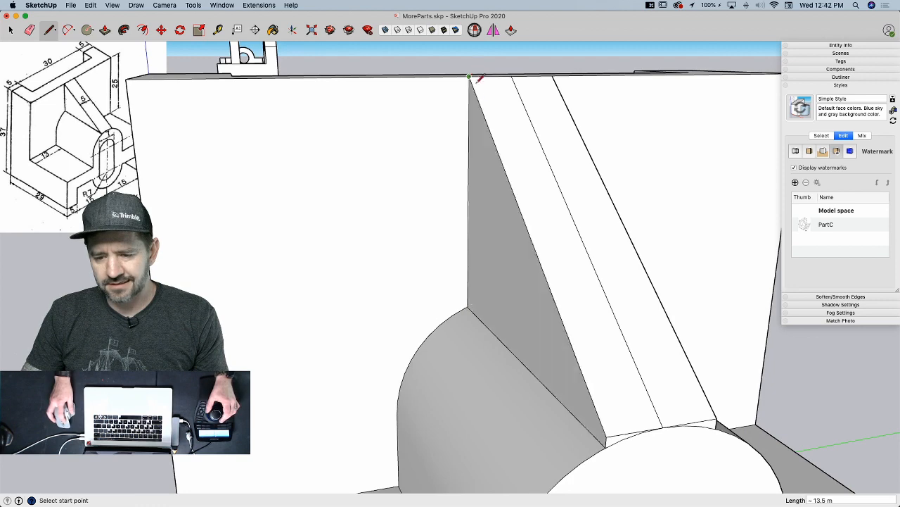
- Close the rib's right side with a 17 m line along the boss and a vertical line of about 13.5 m up the wall
{"action": "middle_click_drag", "start_coordinate": [599, 241], "coordinate": [362, 347]}
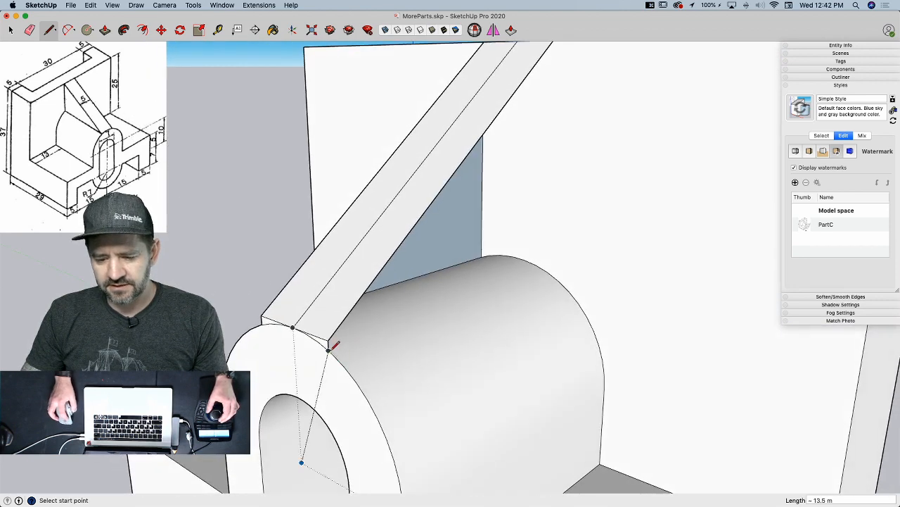
{"action": "left_click", "coordinate": [328, 349]}
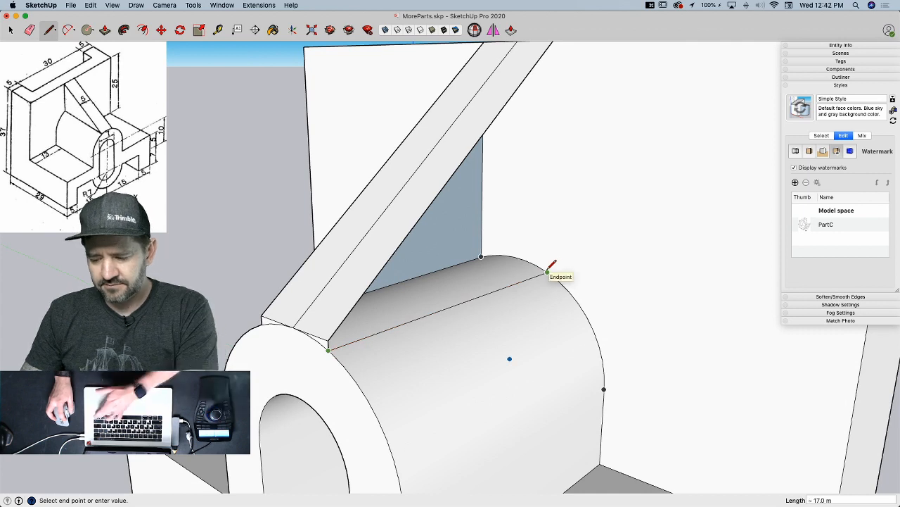
{"action": "left_click", "coordinate": [547, 271]}
{"action": "left_click", "coordinate": [546, 271]}
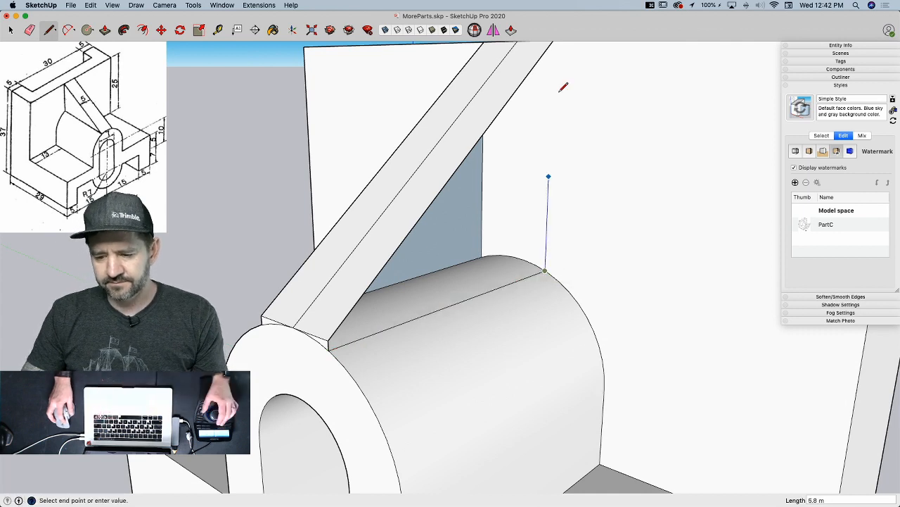
{"action": "middle_click_drag", "start_coordinate": [559, 91], "coordinate": [559, 137]}
{"action": "left_click", "coordinate": [546, 81]}
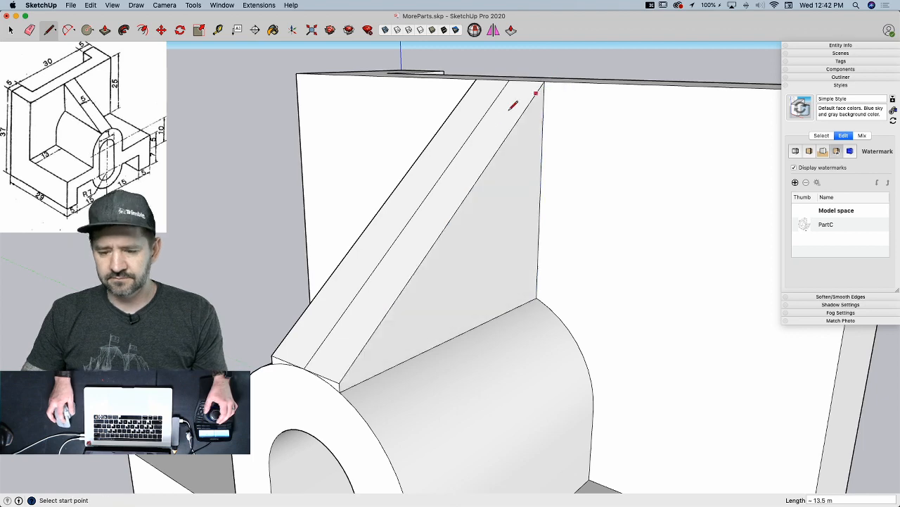
- Erase the centre line on the rib's sloping face and the leftover edges where its foot meets the boss front
{"action": "key", "text": "e"}
{"action": "left_click", "coordinate": [344, 318]}
{"action": "mouse_move", "coordinate": [346, 318]}
{"action": "middle_mouse_down"}
{"action": "mouse_move", "coordinate": [323, 362]}
{"action": "mouse_move", "coordinate": [476, 361]}
{"action": "middle_mouse_up"}
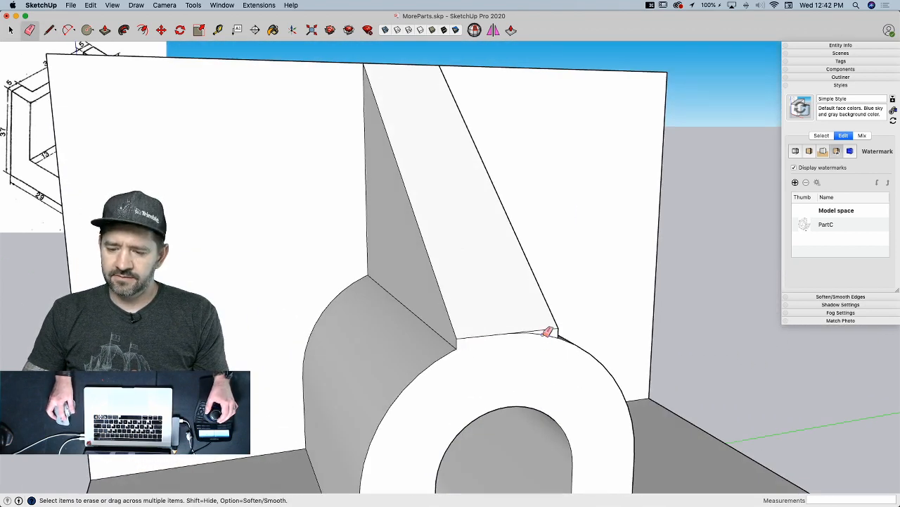
{"action": "scroll", "coordinate": [535, 347], "scroll_direction": "down", "scroll_amount": 5}
{"action": "key", "text": "space"}
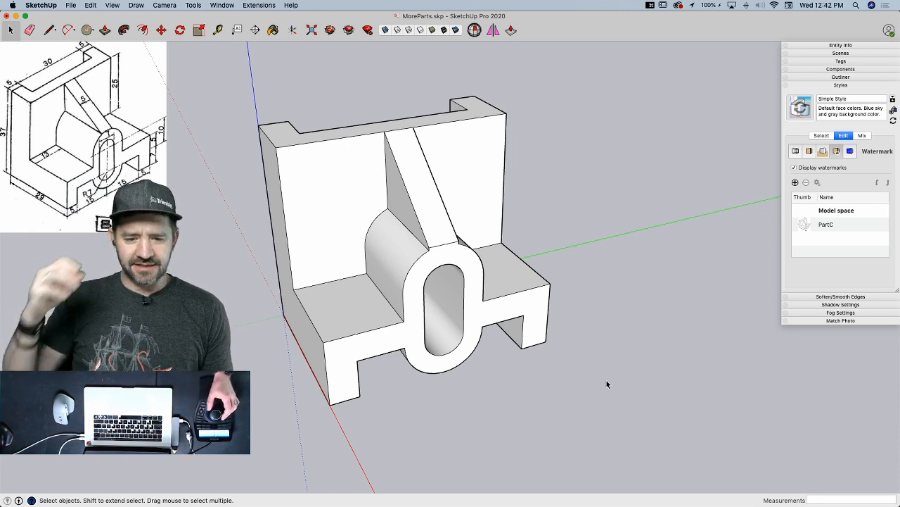
- Select all the connected geometry of the finished bracket and make it a group
{"action": "left_click", "coordinate": [408, 275]}
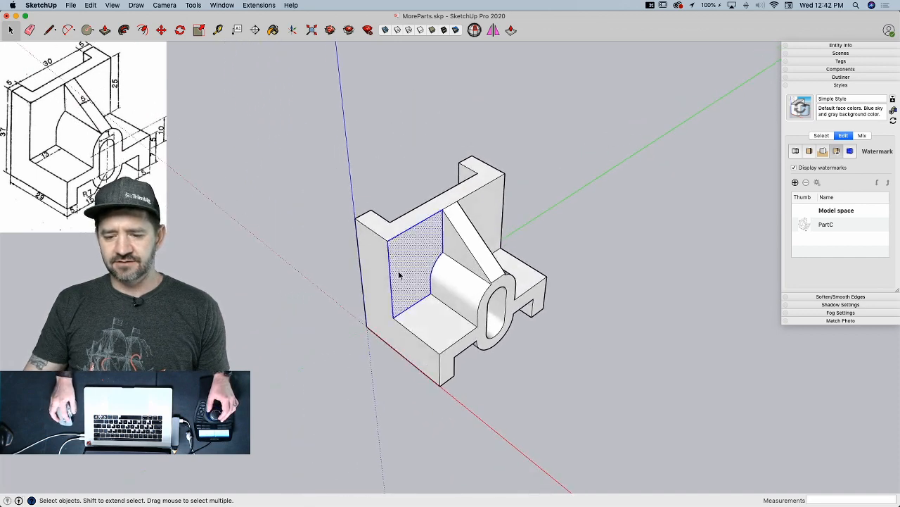
{"action": "triple_click", "coordinate": [399, 274]}
{"action": "right_click", "coordinate": [398, 275]}
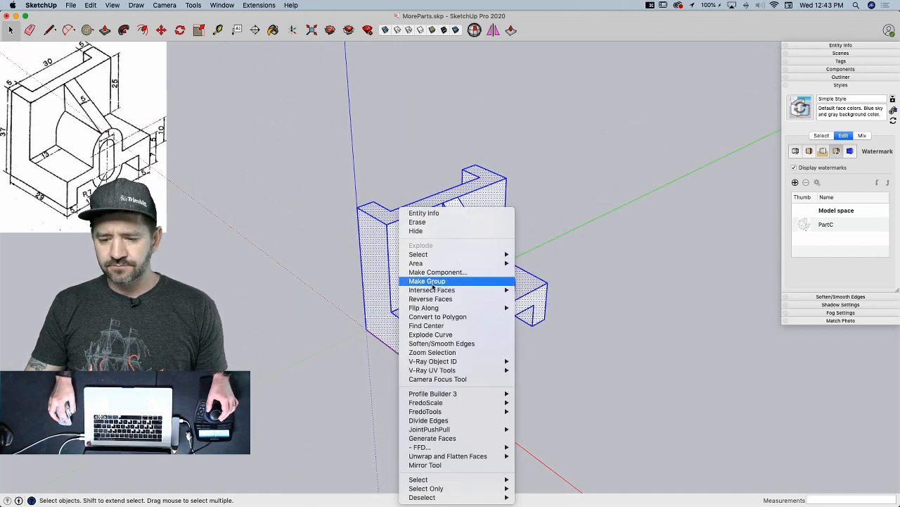
{"action": "left_click", "coordinate": [433, 281]}
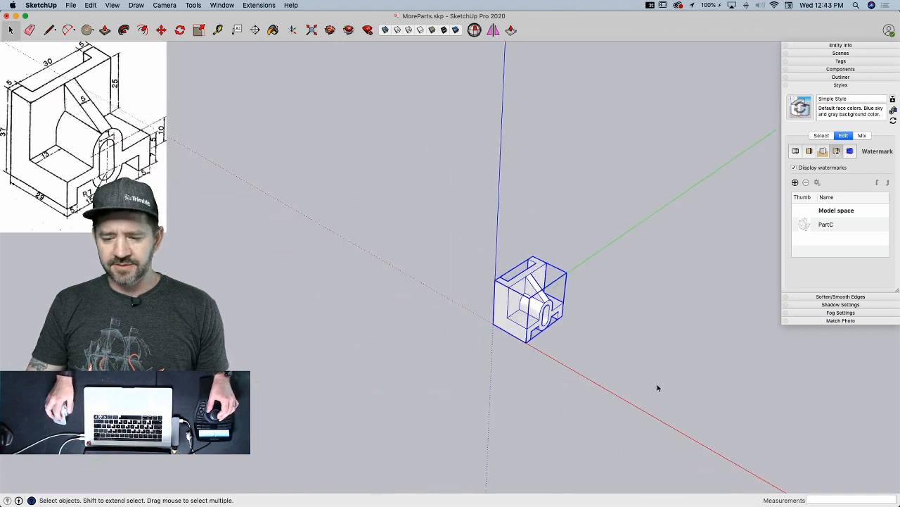
- Move the bracket group about 1316 m to stand beside the other two finished parts
{"action": "key", "text": "m"}
{"action": "left_click", "coordinate": [680, 448]}
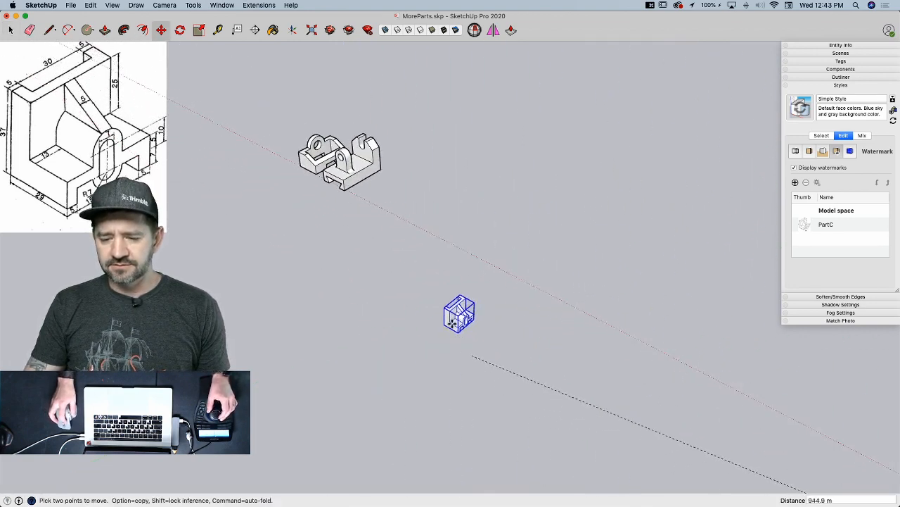
{"action": "left_click", "coordinate": [386, 216]}
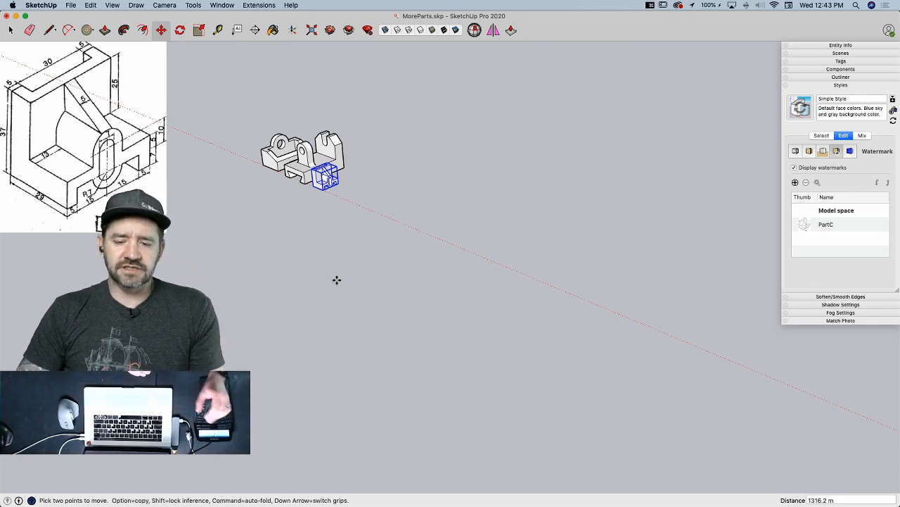
- Examine the three modelled parts together from several sides
{"action": "scroll", "coordinate": [337, 280], "scroll_direction": "up", "scroll_amount": 2}
{"action": "scroll", "coordinate": [337, 280], "scroll_direction": "up", "scroll_amount": 5}
{"action": "middle_click_drag", "start_coordinate": [337, 280], "coordinate": [396, 270]}
{"action": "scroll", "coordinate": [396, 270], "scroll_direction": "up", "scroll_amount": 3}
{"action": "key", "text": "space"}
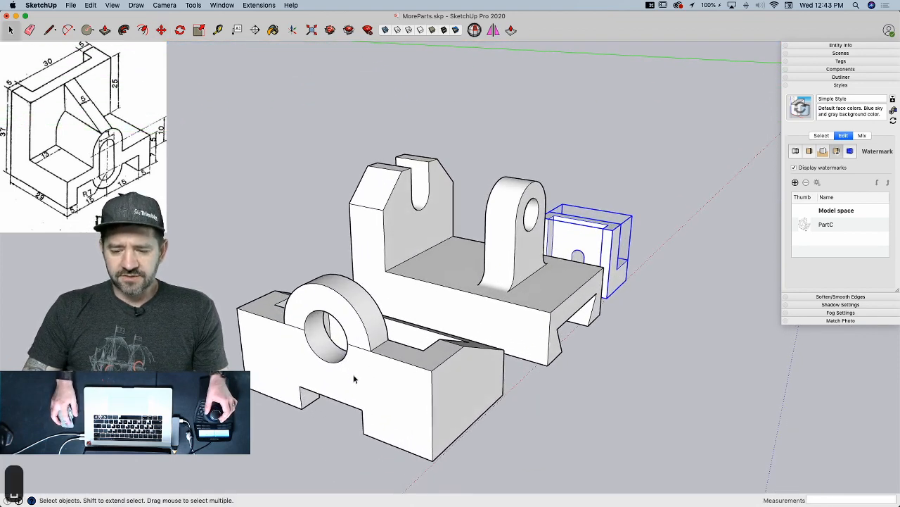
{"action": "double_click", "coordinate": [354, 379]}
{"action": "key", "text": "e"}
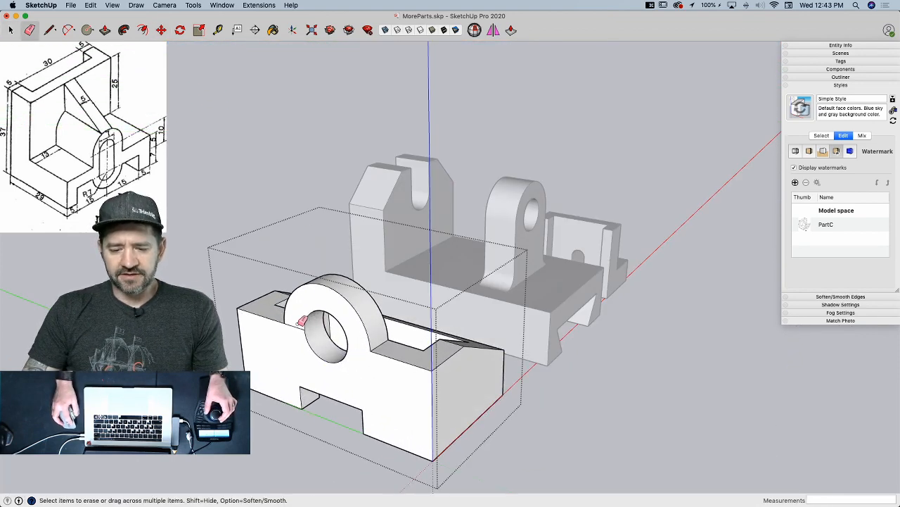
{"action": "key", "text": "space"}
{"action": "key", "text": "Escape"}
{"action": "mouse_move", "coordinate": [308, 320]}
{"action": "middle_mouse_down"}
{"action": "mouse_move", "coordinate": [612, 325]}
{"action": "mouse_move", "coordinate": [615, 316]}
{"action": "middle_mouse_up"}
{"action": "middle_click_drag", "start_coordinate": [440, 263], "coordinate": [326, 389]}
{"action": "middle_click_drag", "start_coordinate": [436, 365], "coordinate": [401, 120]}
{"action": "mouse_move", "coordinate": [424, 291]}
{"action": "middle_mouse_down"}
{"action": "mouse_move", "coordinate": [403, 275]}
{"action": "mouse_move", "coordinate": [418, 282]}
{"action": "middle_mouse_up"}
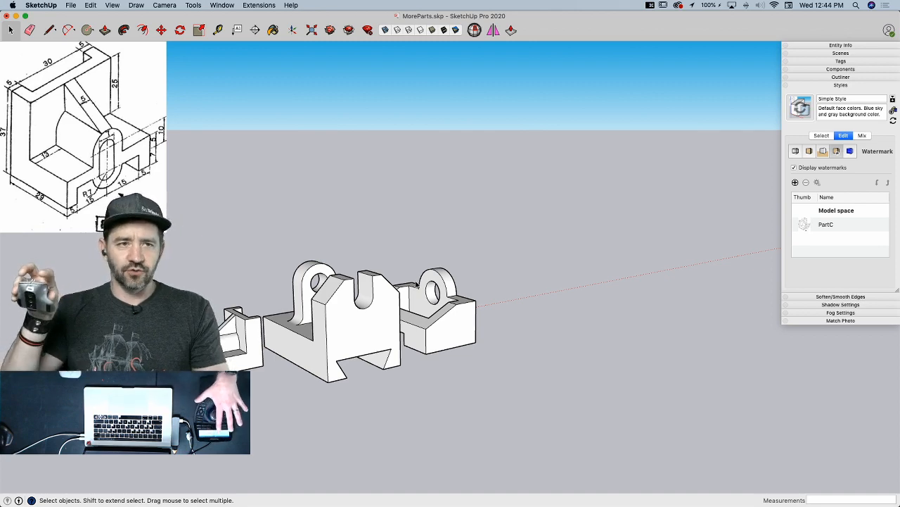
{"action": "scroll", "coordinate": [558, 255], "scroll_direction": "up", "scroll_amount": 5}
{"action": "middle_click_drag", "start_coordinate": [559, 255], "coordinate": [277, 280]}
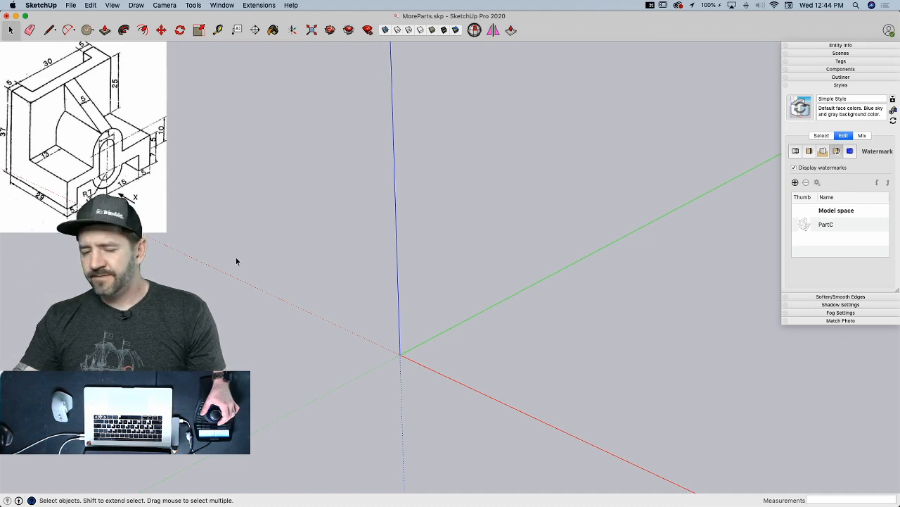
- Inside the bracket group, copy the rib's sloping face straight down so its lower corner meets the boss's curved front edge
{"action": "scroll", "coordinate": [303, 286], "scroll_direction": "up", "scroll_amount": 9}
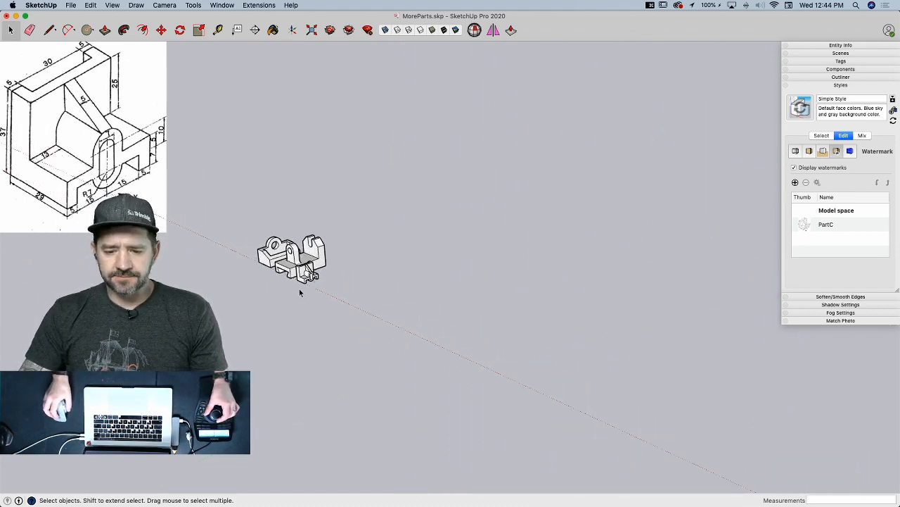
{"action": "scroll", "coordinate": [311, 278], "scroll_direction": "up", "scroll_amount": 10}
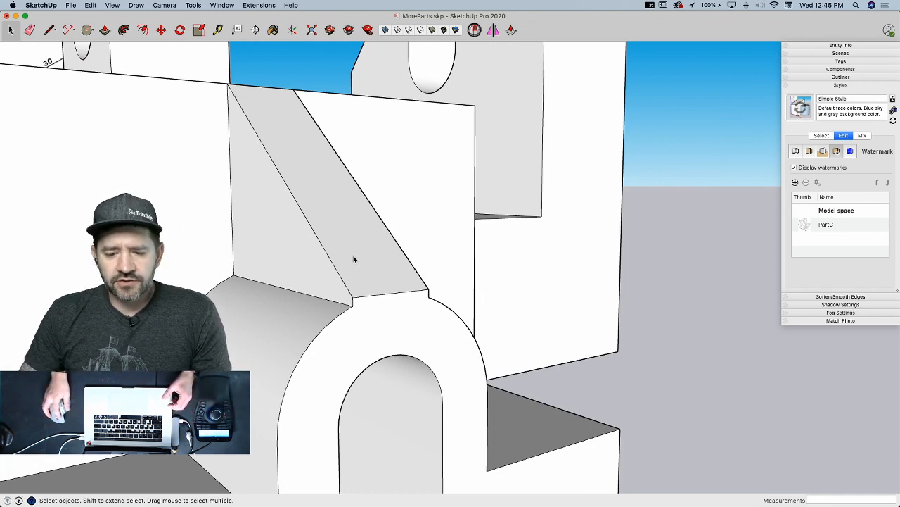
{"action": "left_click", "coordinate": [344, 219]}
{"action": "double_click", "coordinate": [344, 219]}
{"action": "left_click", "coordinate": [345, 224]}
{"action": "key", "text": "m"}
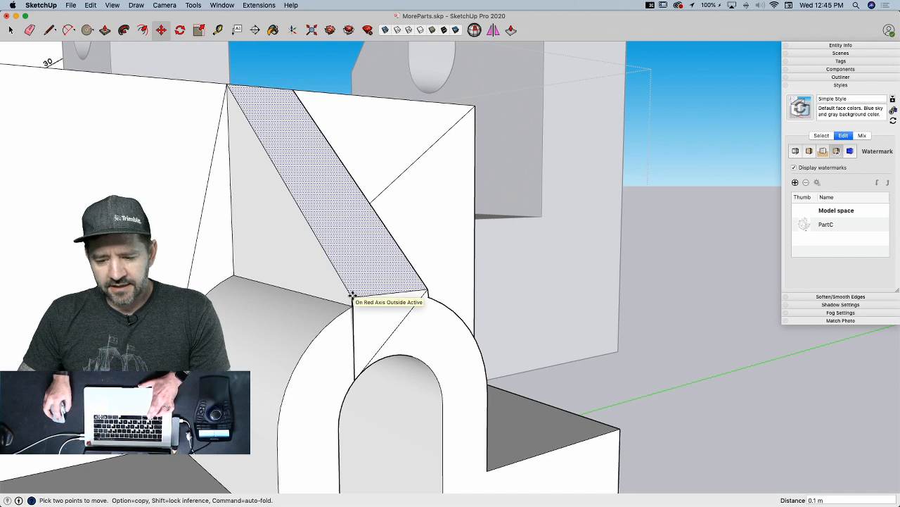
{"action": "left_click", "coordinate": [354, 298]}
{"action": "key", "text": "alt"}
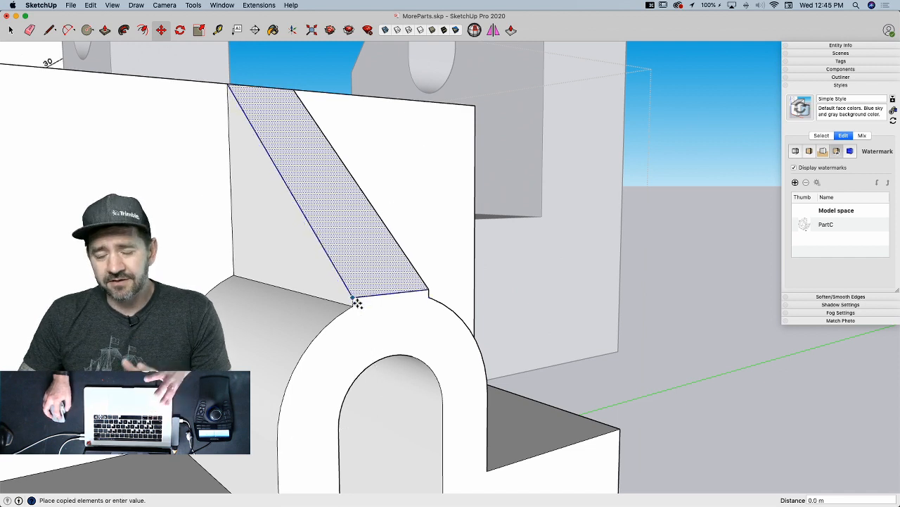
{"action": "left_click", "coordinate": [353, 308]}
- Clear the leftover sliver above the lowered rib face by pushing it across the rib's width and erasing the stray edges
{"action": "key", "text": "e"}
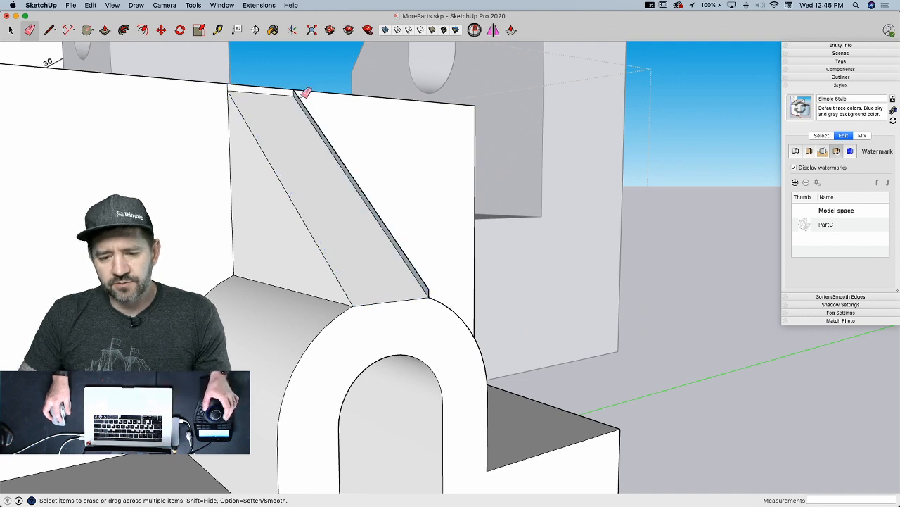
{"action": "left_click_drag", "start_coordinate": [306, 92], "coordinate": [307, 95]}
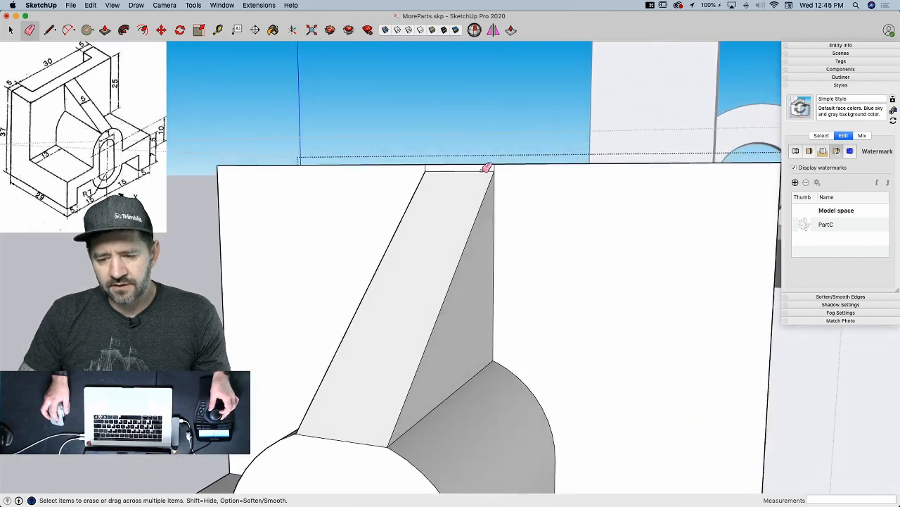
{"action": "key", "text": "l"}
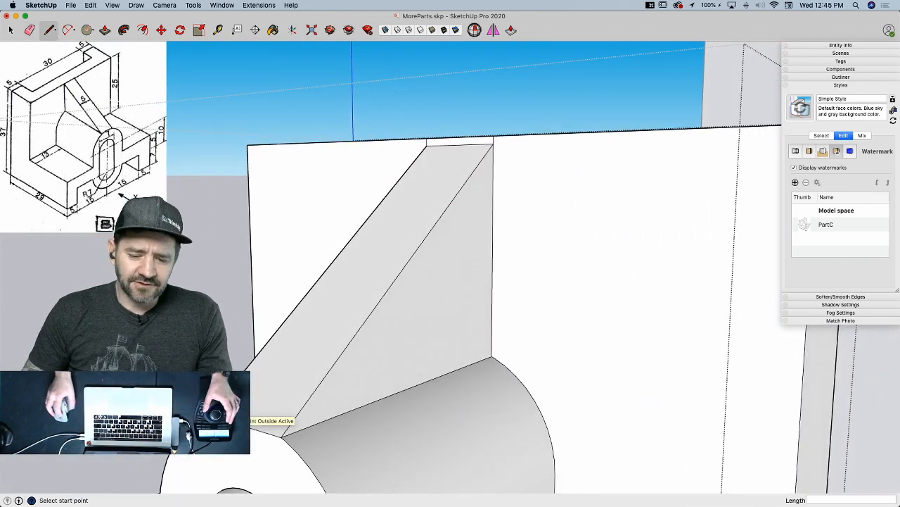
{"action": "left_click", "coordinate": [427, 137]}
{"action": "key", "text": "p"}
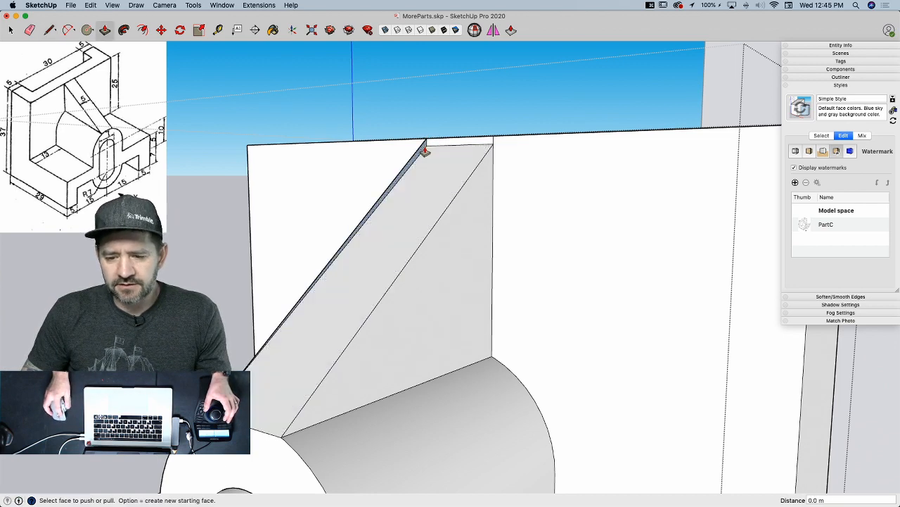
{"action": "left_click", "coordinate": [423, 148]}
{"action": "left_click", "coordinate": [497, 140]}
{"action": "key", "text": "e"}
{"action": "left_click", "coordinate": [487, 149]}
{"action": "middle_click_drag", "start_coordinate": [450, 173], "coordinate": [302, 195]}
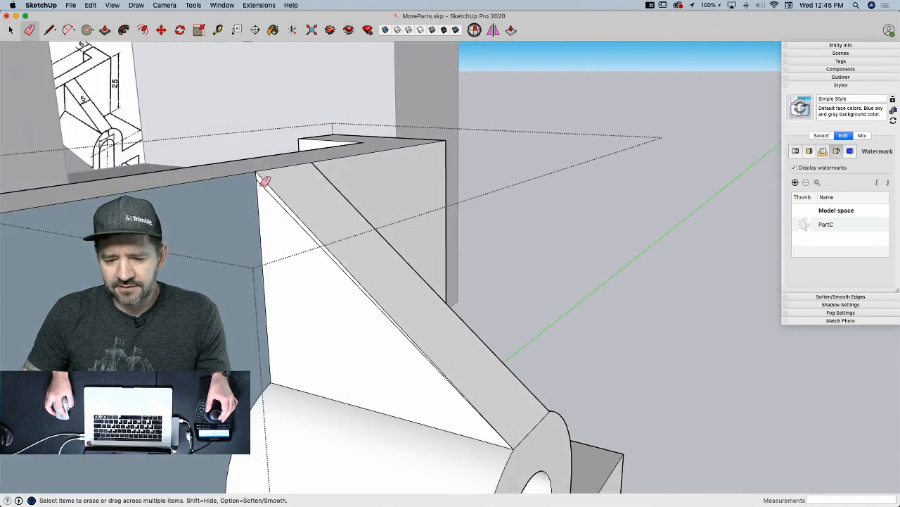
- Reverse the back wall's face beside the rib and close the bracket group
{"action": "right_click", "coordinate": [240, 203]}
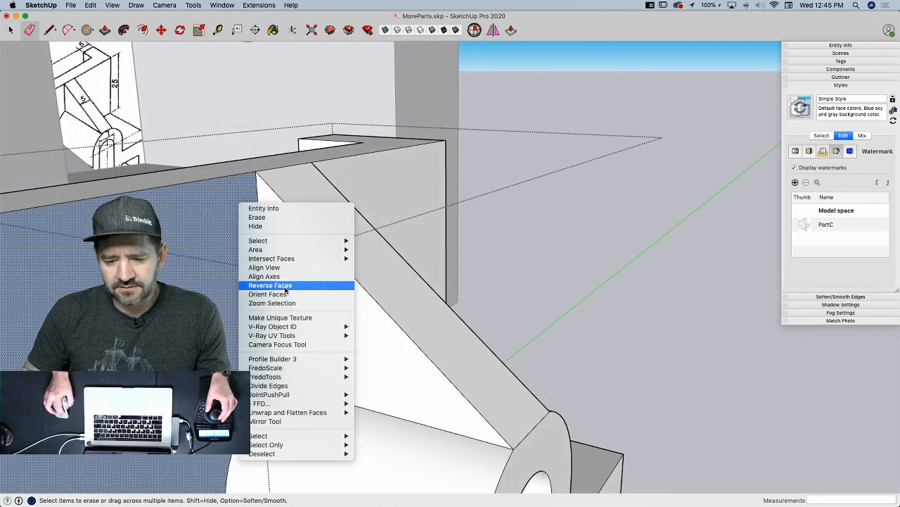
{"action": "left_click", "coordinate": [280, 303]}
{"action": "key", "text": "space"}
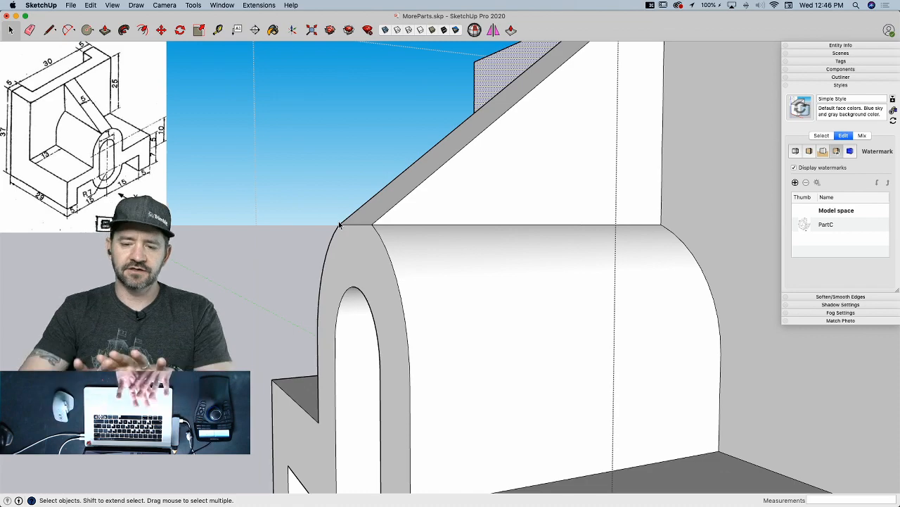
{"action": "mouse_move", "coordinate": [340, 223]}
{"action": "middle_mouse_down"}
{"action": "mouse_move", "coordinate": [390, 254]}
{"action": "mouse_move", "coordinate": [393, 244]}
{"action": "mouse_move", "coordinate": [594, 220]}
{"action": "middle_mouse_up"}
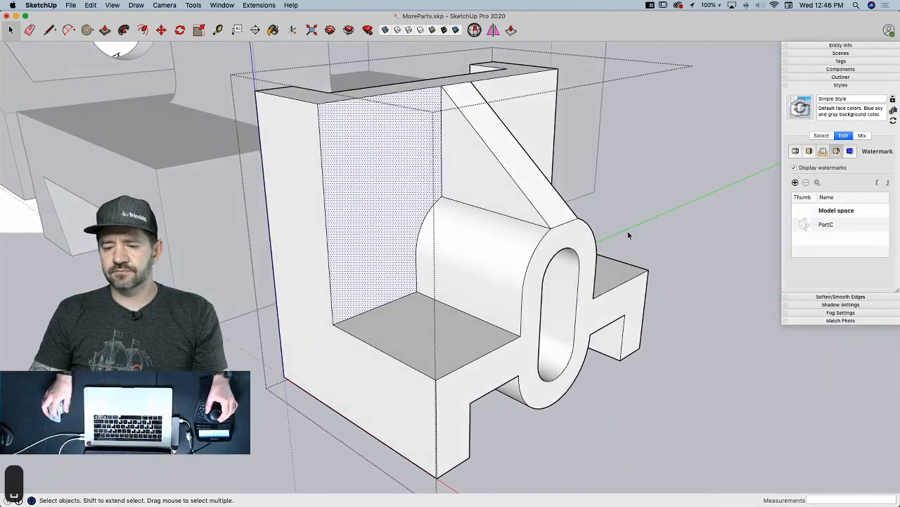
{"action": "left_click", "coordinate": [711, 226]}
{"action": "scroll", "coordinate": [712, 226], "scroll_direction": "down", "scroll_amount": 10}
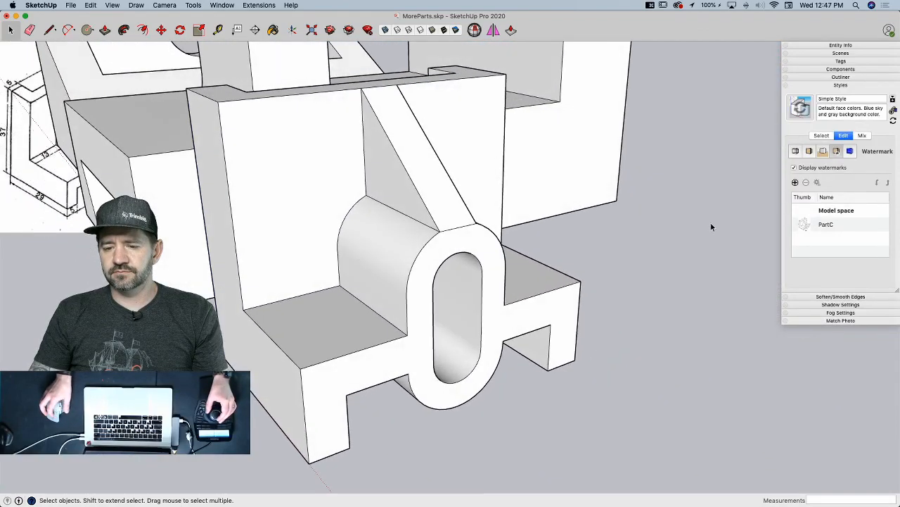
{"action": "scroll", "coordinate": [710, 222], "scroll_direction": "up", "scroll_amount": 10}
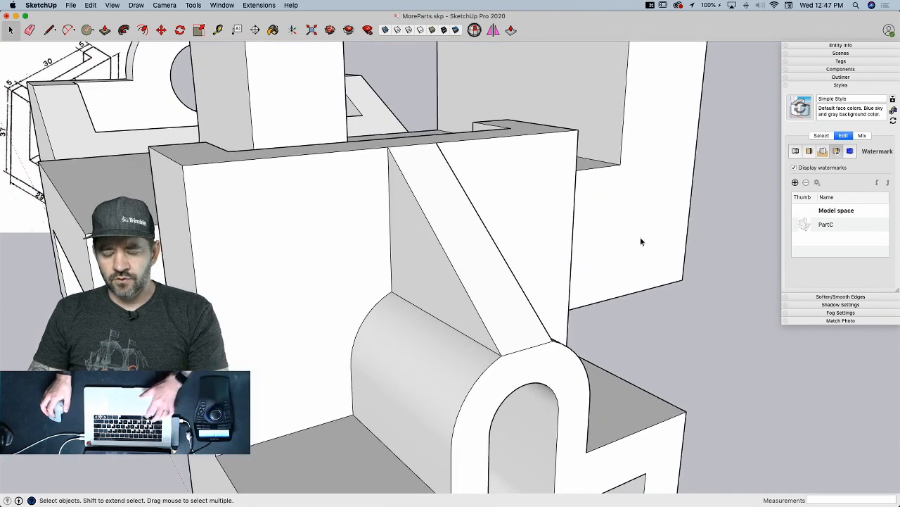
- Undo the lowering of the rib's sloping face, the sliver cleanup and the wall face reversal
{"action": "key", "text": "super+z"}
{"action": "key", "text": "super+z"}
{"action": "key", "text": "super+z"}
{"action": "key", "text": "super+z"}
{"action": "key", "text": "super+z"}
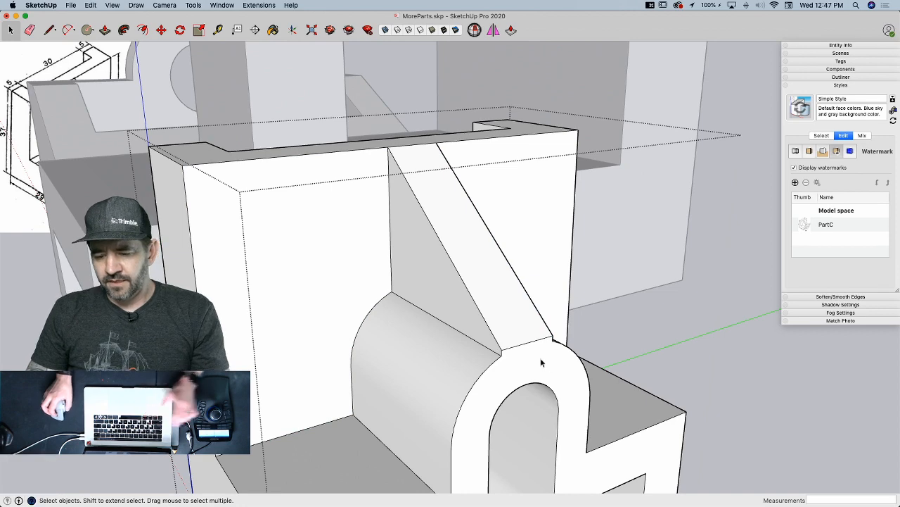
- Draw a circle on the boss's front face, centred on the slot's upper arc and reaching the boss's outer edge
{"action": "scroll", "coordinate": [510, 360], "scroll_direction": "down", "scroll_amount": 10}
{"action": "scroll", "coordinate": [483, 317], "scroll_direction": "up", "scroll_amount": 15}
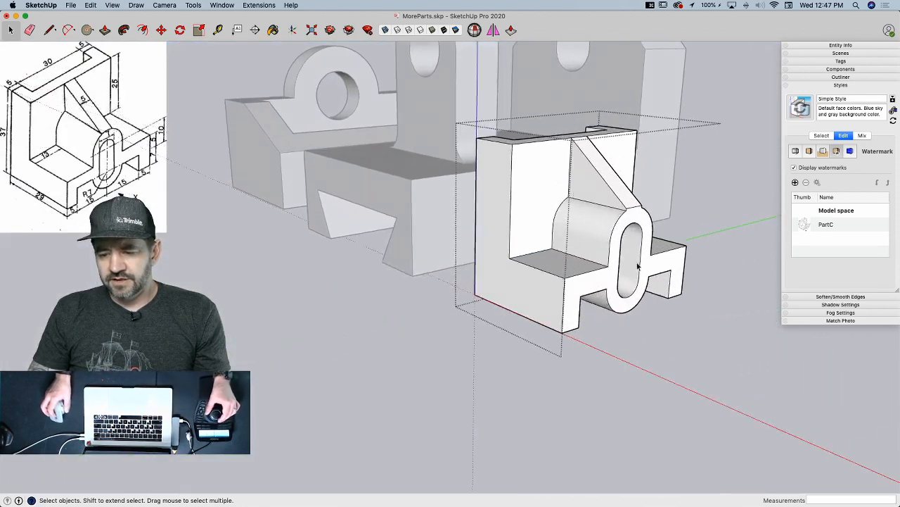
{"action": "scroll", "coordinate": [573, 234], "scroll_direction": "up", "scroll_amount": 5}
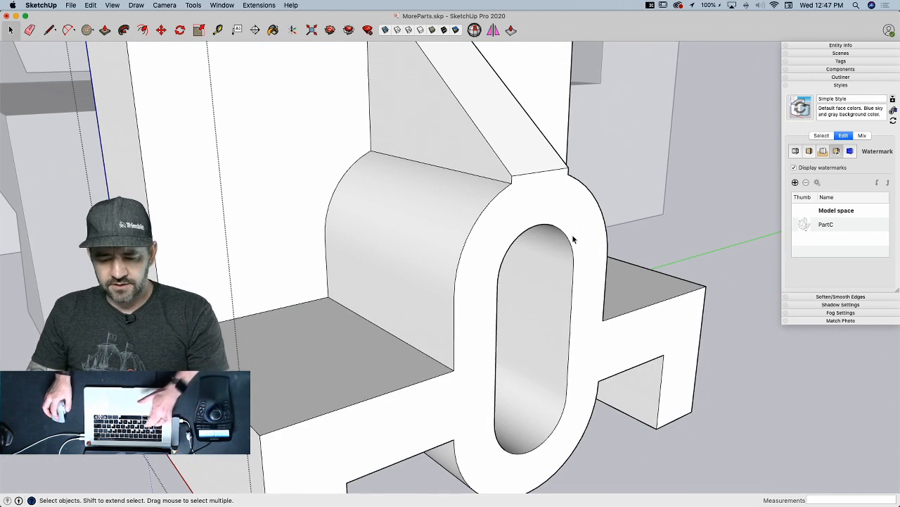
{"action": "key", "text": "c"}
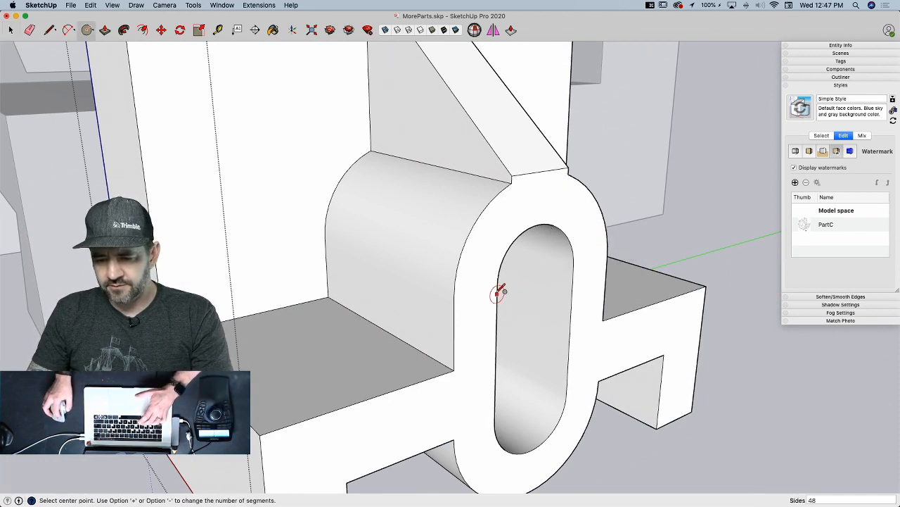
{"action": "left_click", "coordinate": [540, 274]}
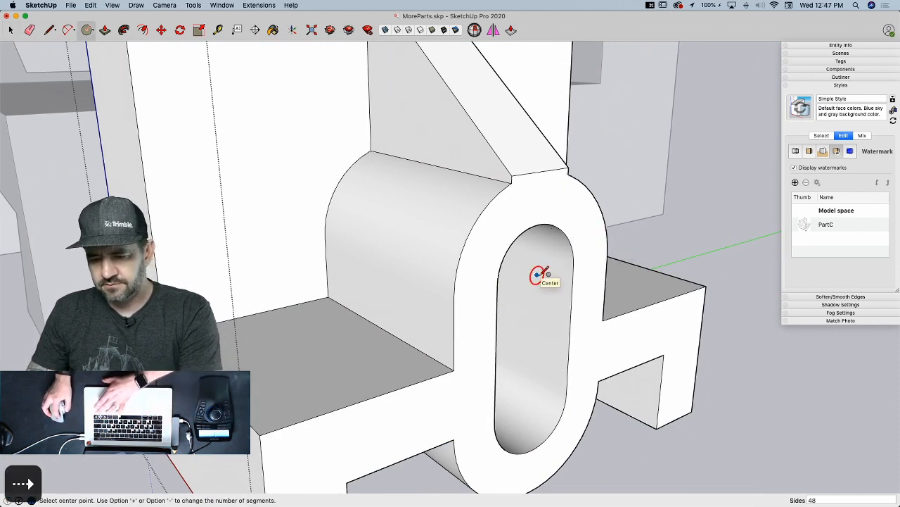
{"action": "left_click", "coordinate": [609, 256]}
- Erase the lower part of the circle on the boss's front and delete the face filling the slot
{"action": "key", "text": "e"}
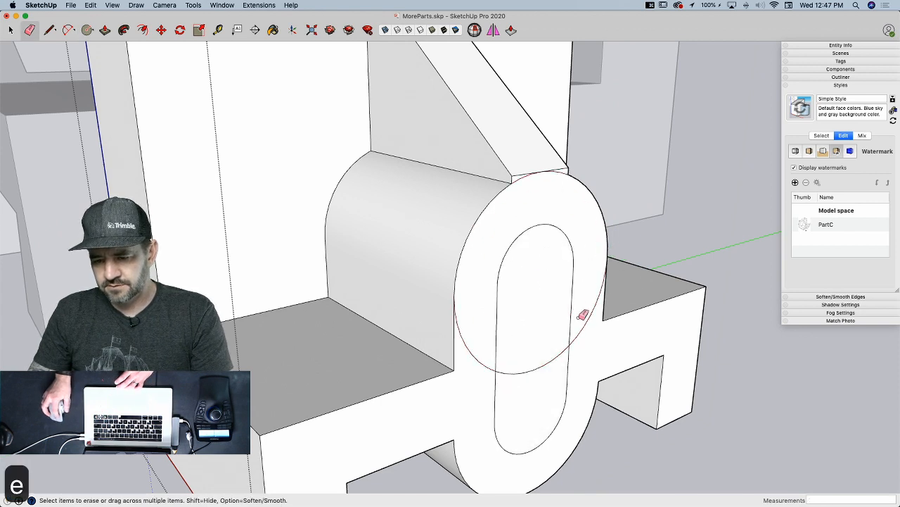
{"action": "mouse_move", "coordinate": [576, 337]}
{"action": "left_mouse_down"}
{"action": "mouse_move", "coordinate": [539, 369]}
{"action": "mouse_move", "coordinate": [491, 362]}
{"action": "left_mouse_up"}
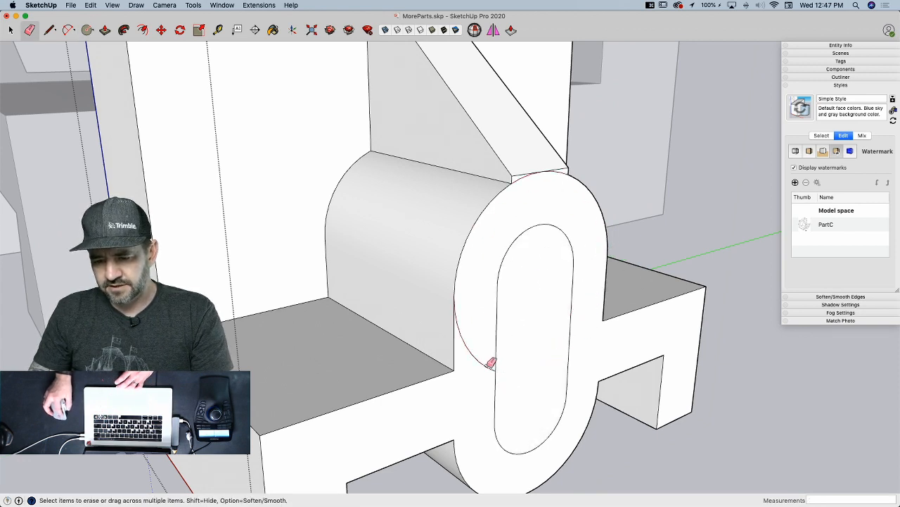
{"action": "key", "text": "space"}
{"action": "left_click", "coordinate": [535, 328]}
{"action": "key", "text": "Delete"}
- Examine from several sides how the rib's foot meets the boss's curved front edge
{"action": "scroll", "coordinate": [520, 176], "scroll_direction": "up", "scroll_amount": 5}
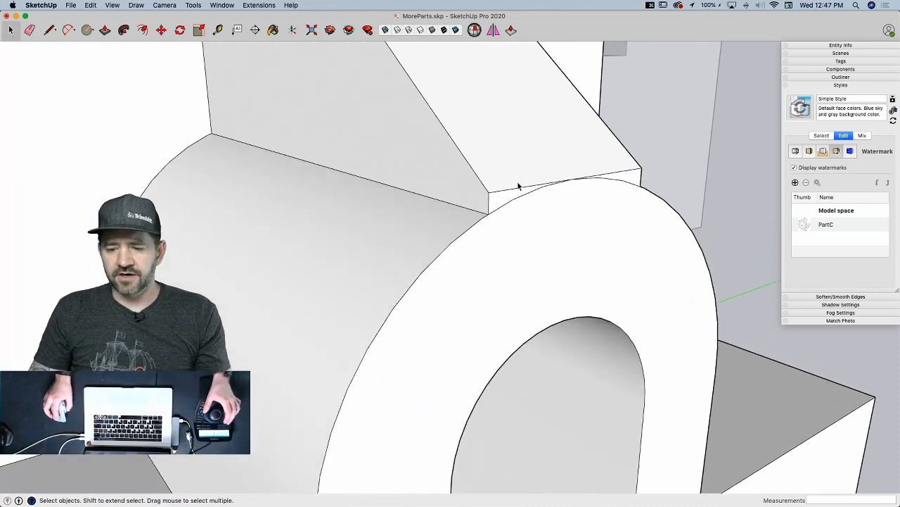
{"action": "scroll", "coordinate": [462, 201], "scroll_direction": "down", "scroll_amount": 5}
{"action": "scroll", "coordinate": [398, 292], "scroll_direction": "up", "scroll_amount": 3}
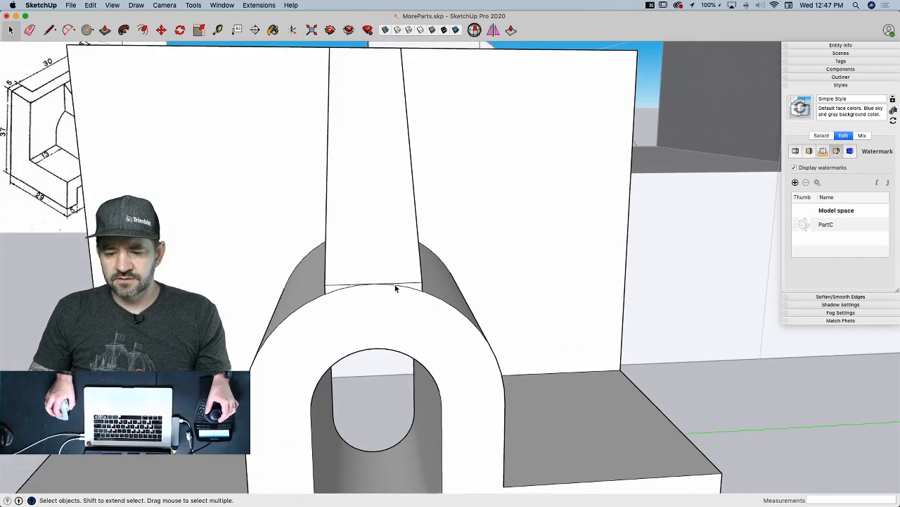
{"action": "scroll", "coordinate": [395, 288], "scroll_direction": "up", "scroll_amount": 3}
{"action": "mouse_move", "coordinate": [392, 268]}
{"action": "middle_mouse_down"}
{"action": "mouse_move", "coordinate": [457, 133]}
{"action": "mouse_move", "coordinate": [529, 98]}
{"action": "mouse_move", "coordinate": [559, 67]}
{"action": "middle_mouse_up"}
{"action": "middle_click_drag", "start_coordinate": [440, 354], "coordinate": [390, 329]}
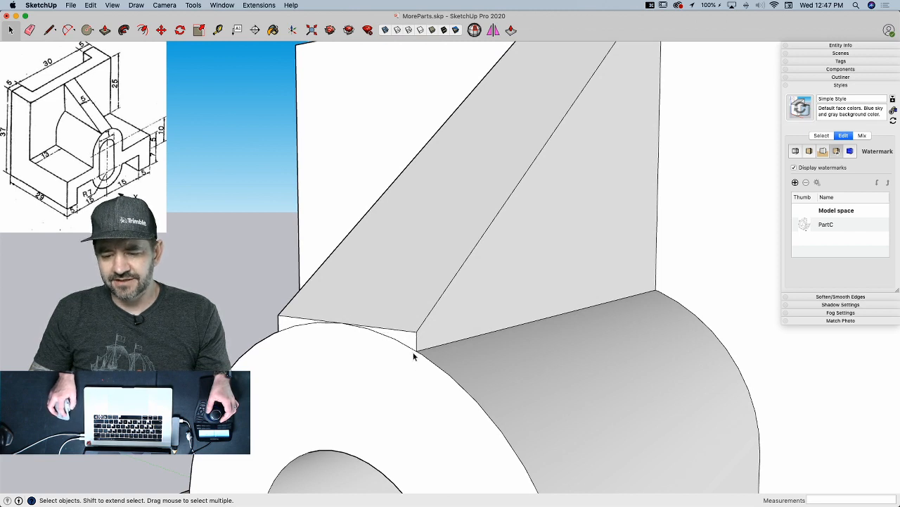
{"action": "middle_click_drag", "start_coordinate": [282, 335], "coordinate": [321, 331]}
{"action": "mouse_move", "coordinate": [443, 349]}
{"action": "middle_mouse_down"}
{"action": "mouse_move", "coordinate": [406, 276]}
{"action": "mouse_move", "coordinate": [465, 293]}
{"action": "mouse_move", "coordinate": [473, 264]}
{"action": "middle_mouse_up"}
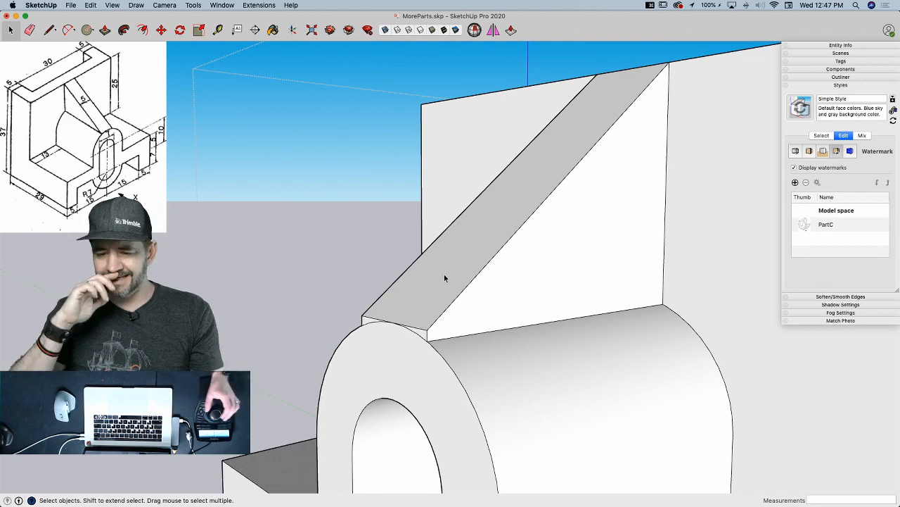
{"action": "mouse_move", "coordinate": [469, 278]}
{"action": "middle_mouse_down"}
{"action": "mouse_move", "coordinate": [449, 299]}
{"action": "mouse_move", "coordinate": [430, 297]}
{"action": "mouse_move", "coordinate": [414, 272]}
{"action": "mouse_move", "coordinate": [394, 327]}
{"action": "middle_mouse_up"}
{"action": "key", "text": "e"}
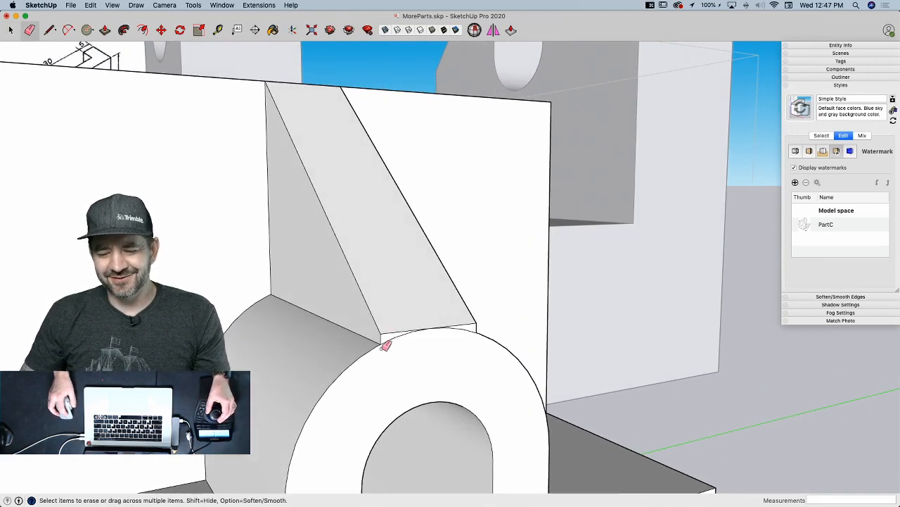
{"action": "key", "text": "space"}
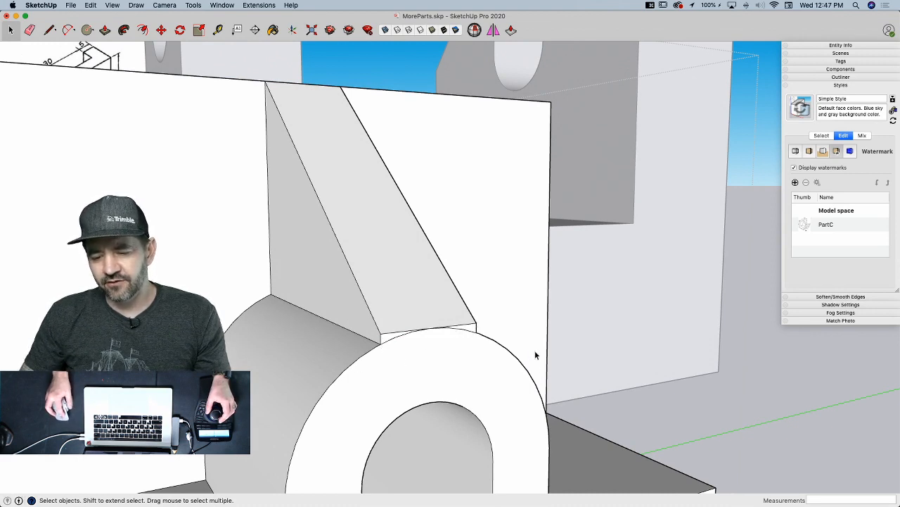
- Erase the arc line between the rib's foot and the boss's front face, and leave the bracket group
{"action": "key", "text": "e"}
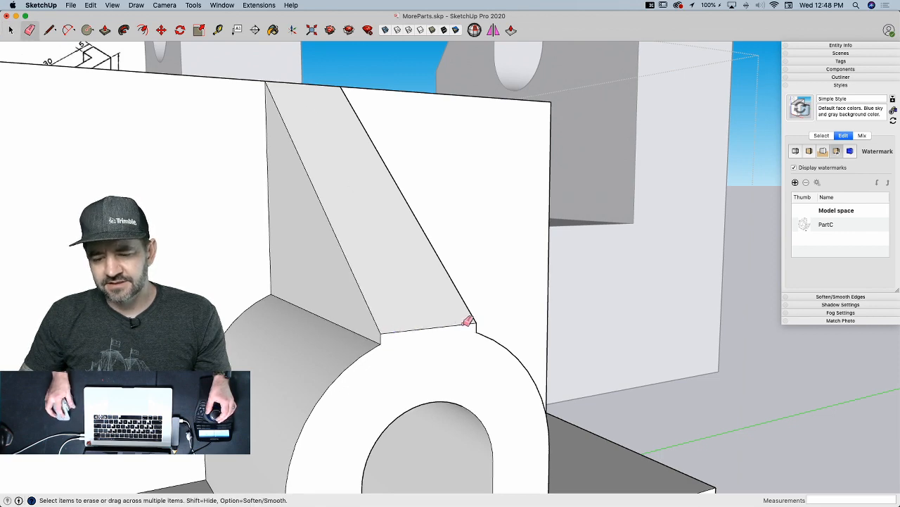
{"action": "key", "text": "space"}
{"action": "scroll", "coordinate": [636, 426], "scroll_direction": "down", "scroll_amount": 5}
{"action": "middle_click_drag", "start_coordinate": [636, 426], "coordinate": [323, 320]}
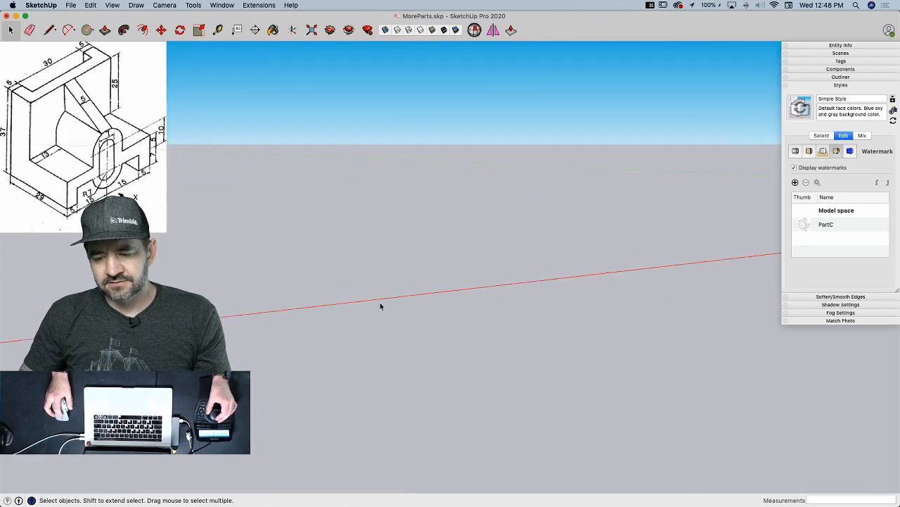
{"action": "scroll", "coordinate": [380, 302], "scroll_direction": "down", "scroll_amount": 5}
{"action": "left_click", "coordinate": [349, 176]}
{"action": "scroll", "coordinate": [378, 173], "scroll_direction": "up", "scroll_amount": 10}
{"action": "middle_click_drag", "start_coordinate": [404, 243], "coordinate": [617, 307]}
{"action": "scroll", "coordinate": [611, 305], "scroll_direction": "down", "scroll_amount": 10}
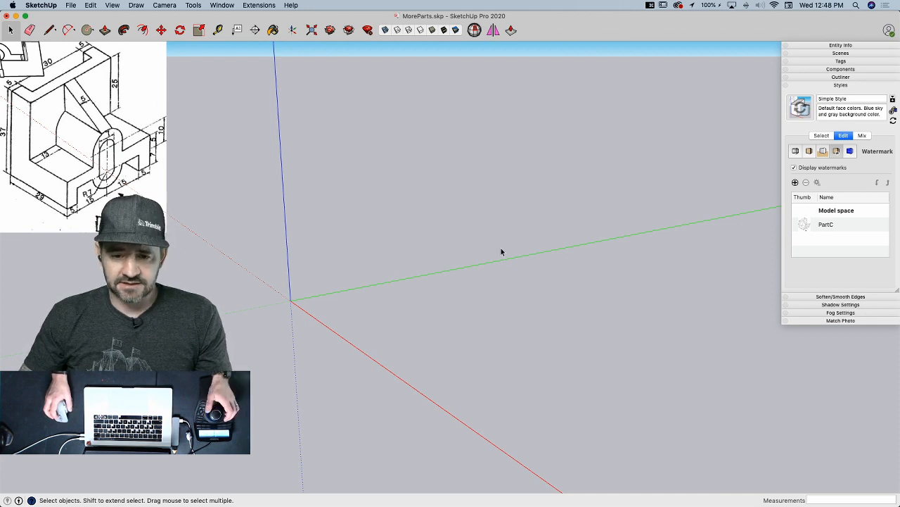
{"action": "key", "text": "p"}
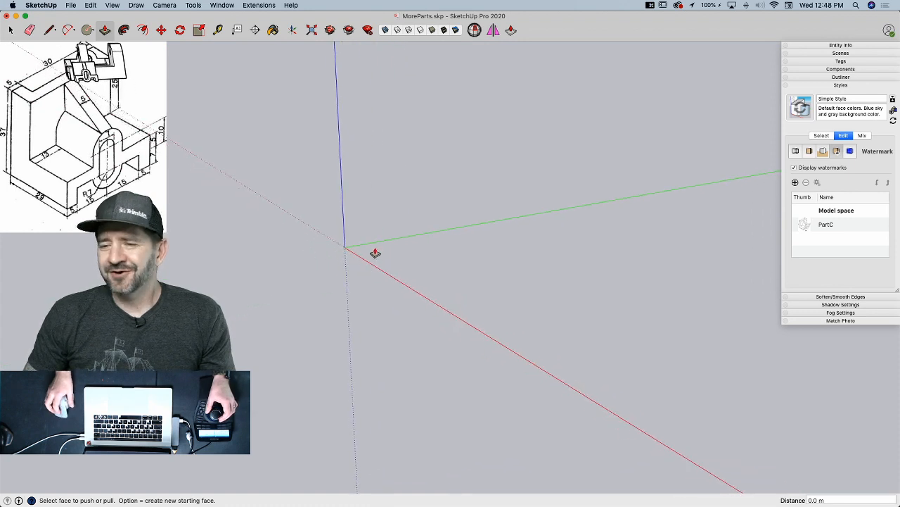
{"action": "key", "text": "space"}
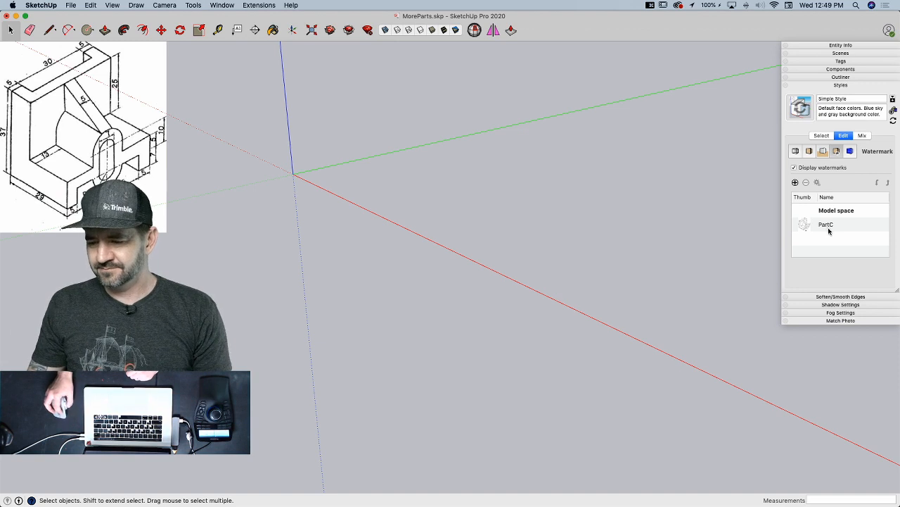
- Delete the PartC watermark from the style and accept its permanent removal
{"action": "left_click", "coordinate": [807, 225]}
{"action": "left_click", "coordinate": [806, 182]}
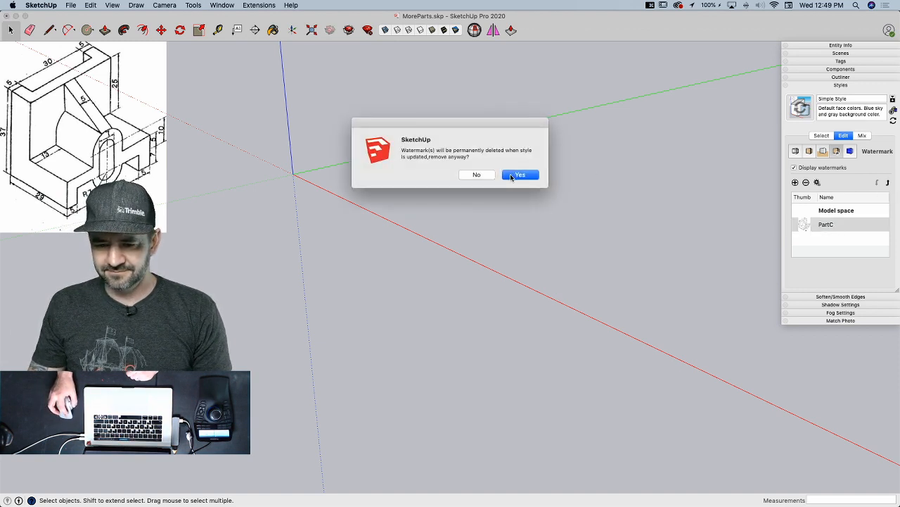
{"action": "left_click", "coordinate": [519, 175]}
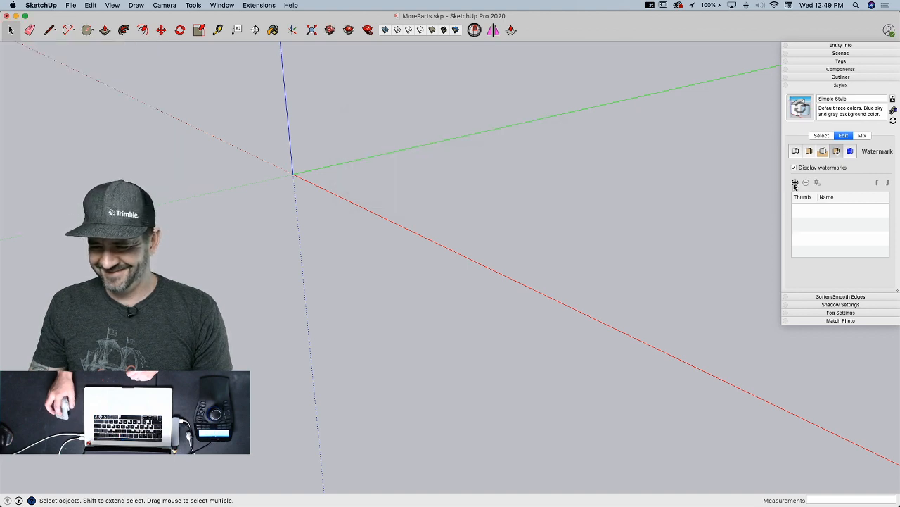
- Add PartD.jpg as a background watermark named PartD, leaving the image blend at full and the mask off
{"action": "left_click", "coordinate": [795, 182]}
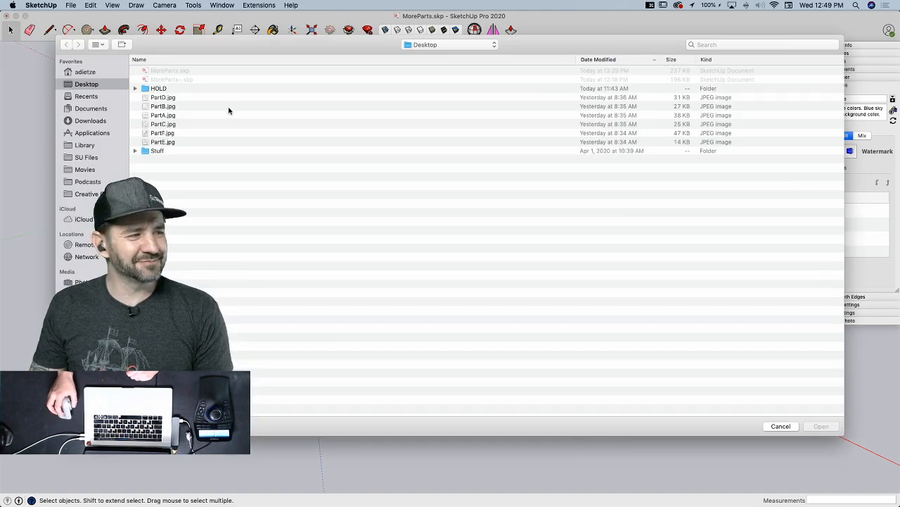
{"action": "left_click", "coordinate": [198, 60]}
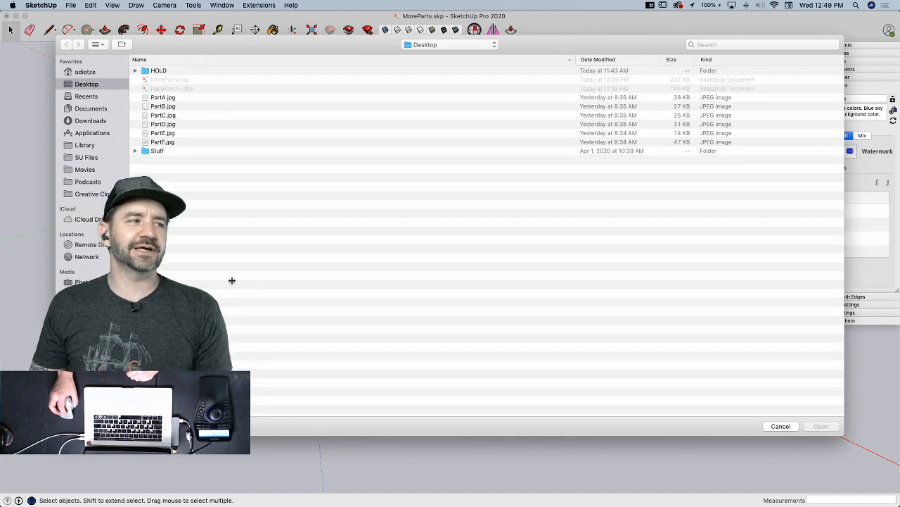
{"action": "left_click", "coordinate": [164, 124]}
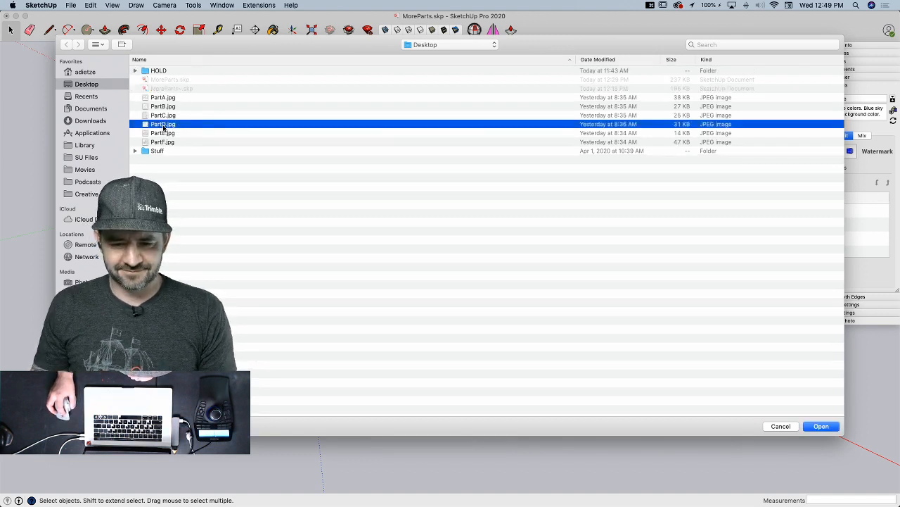
{"action": "left_click", "coordinate": [822, 426]}
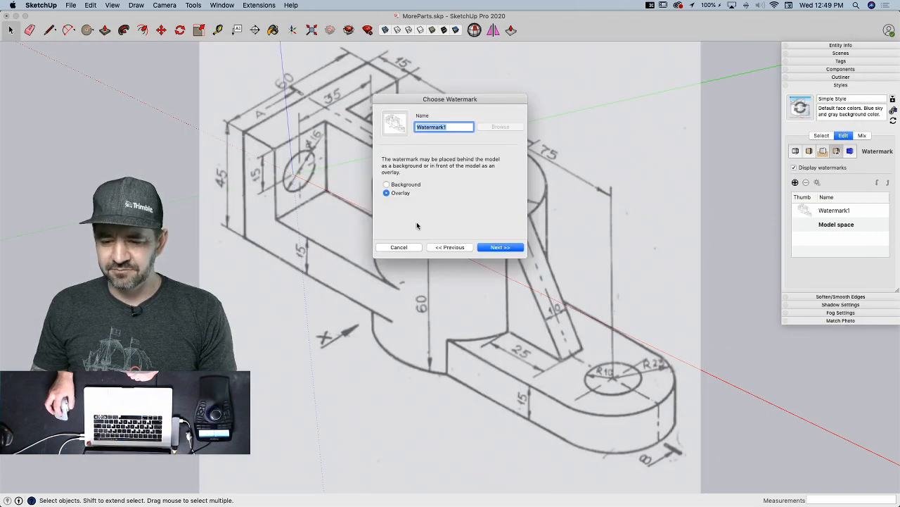
{"action": "type", "text": "Part"}
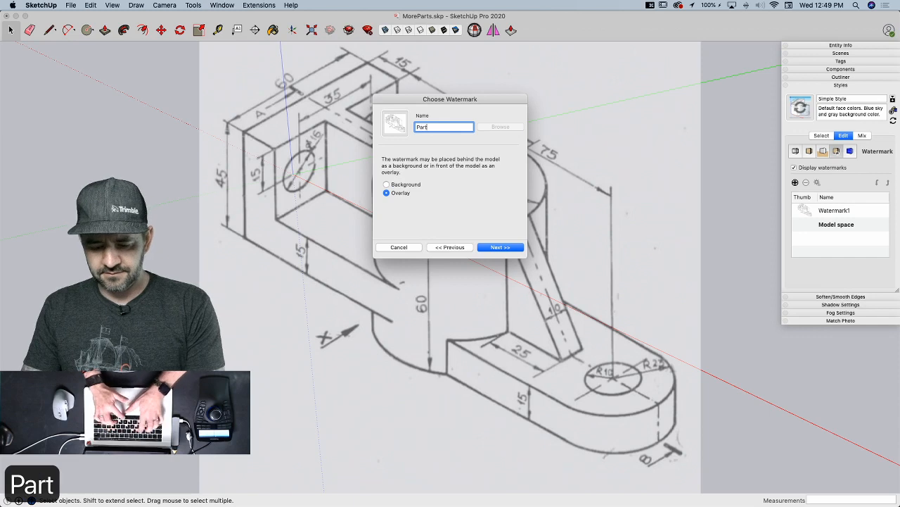
{"action": "type", "text": "D"}
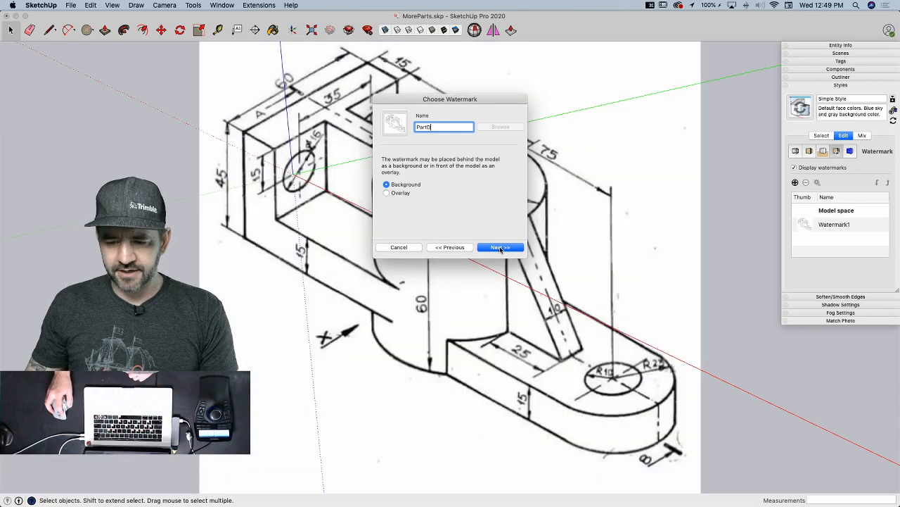
{"action": "left_click", "coordinate": [500, 247]}
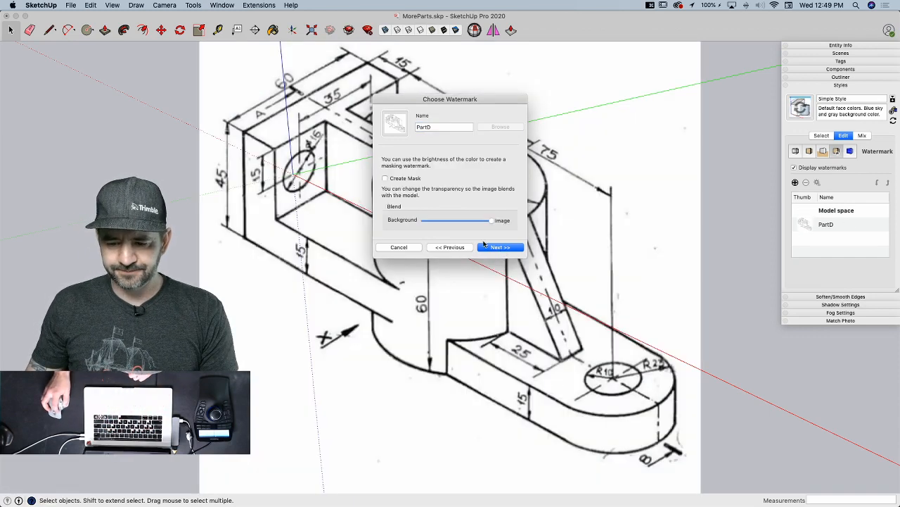
{"action": "left_click", "coordinate": [492, 248]}
- Position the PartD watermark in the upper-left corner, shrink its scale to about a quarter of the range, and finish the setup
{"action": "left_click", "coordinate": [387, 192]}
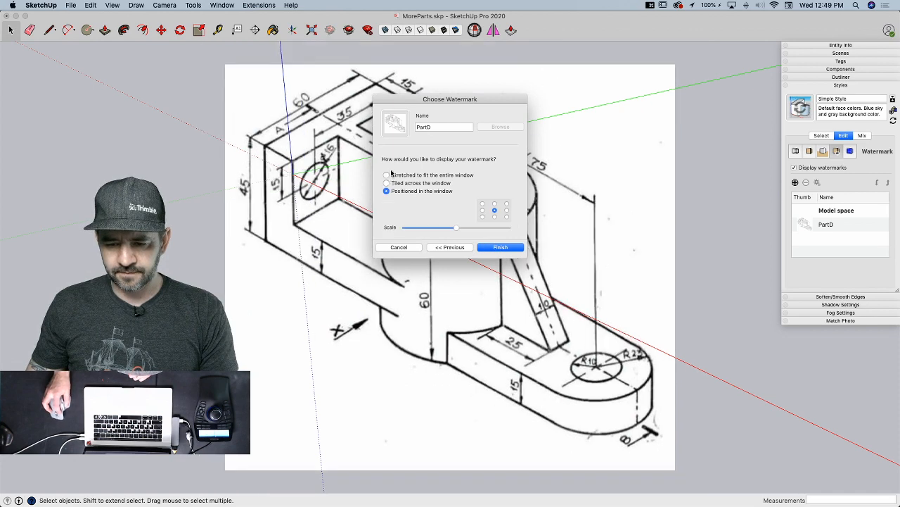
{"action": "left_click", "coordinate": [387, 175]}
{"action": "left_click", "coordinate": [388, 191]}
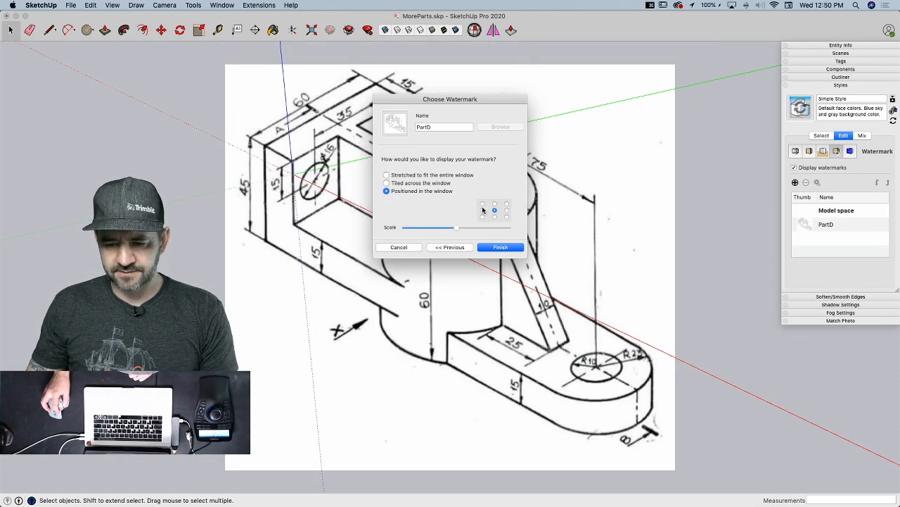
{"action": "left_click", "coordinate": [483, 204]}
{"action": "left_click_drag", "start_coordinate": [455, 229], "coordinate": [424, 224]}
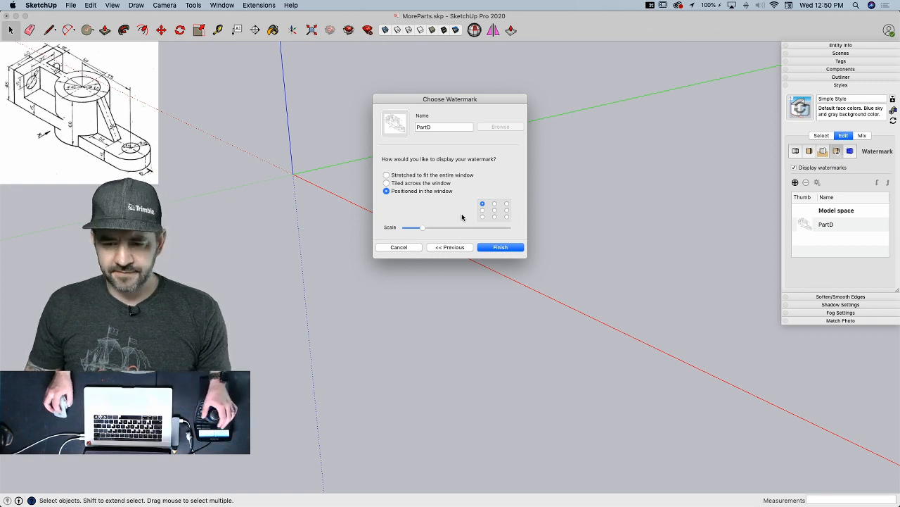
{"action": "left_click_drag", "start_coordinate": [425, 227], "coordinate": [427, 230]}
{"action": "left_click_drag", "start_coordinate": [428, 229], "coordinate": [430, 230]}
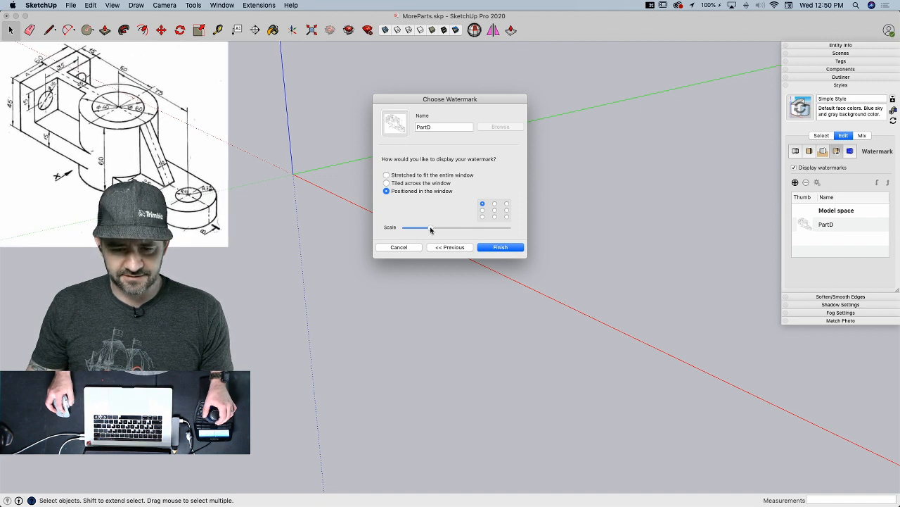
{"action": "left_click", "coordinate": [502, 247]}
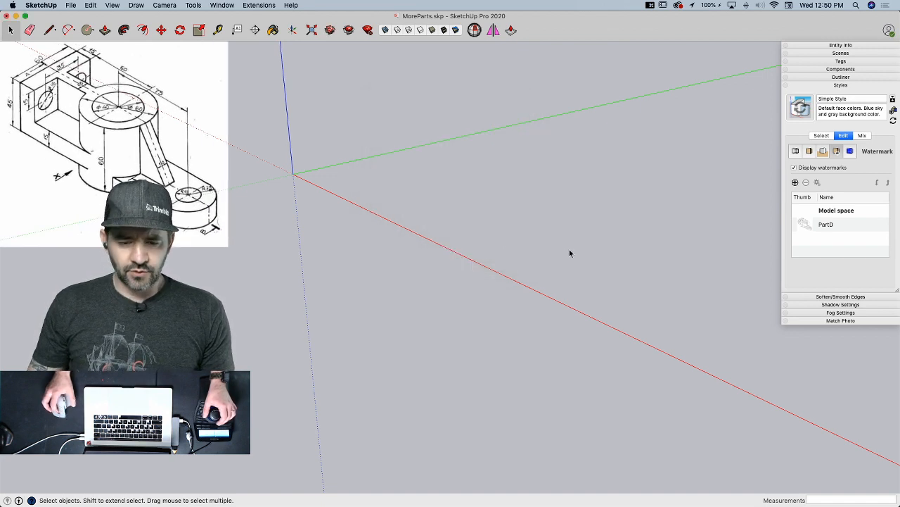
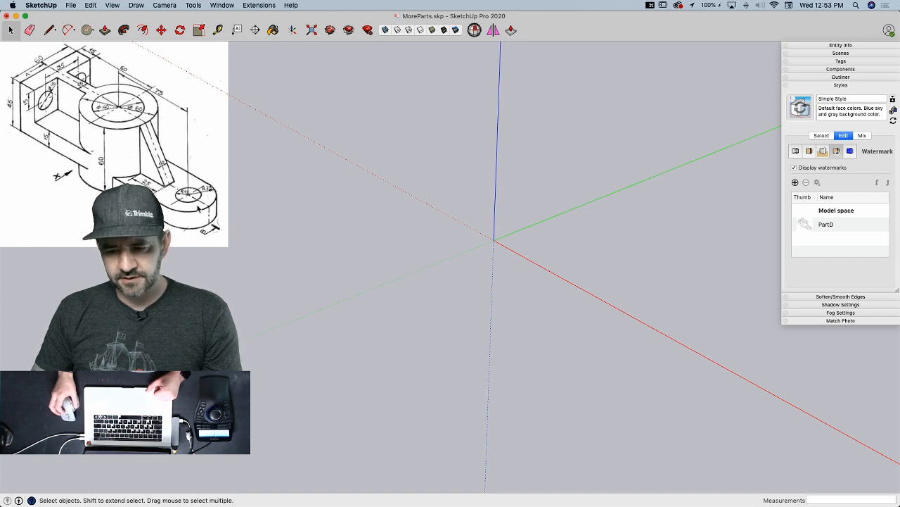
- Draw concentric circles of radius 20 m and 30 m at the origin and delete the inner face to leave a ring
{"action": "key", "text": "c"}
{"action": "left_click", "coordinate": [494, 239]}
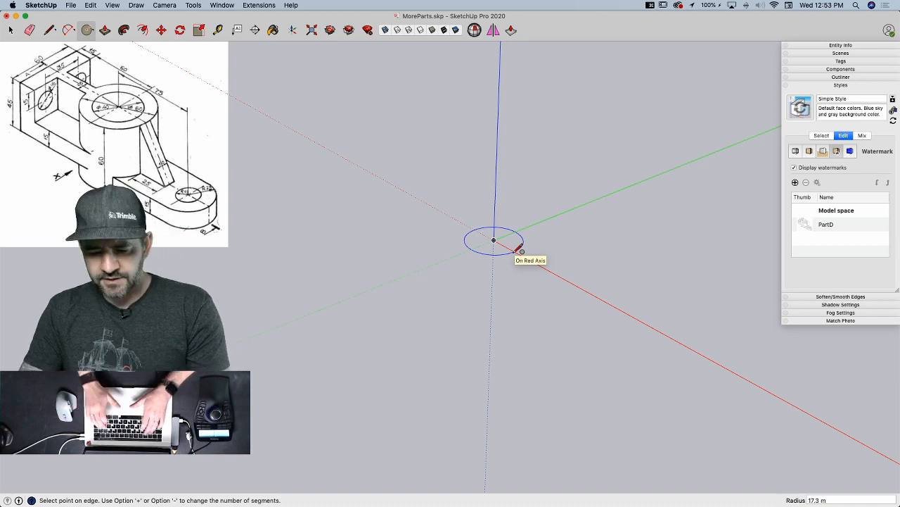
{"action": "type", "text": "20"}
{"action": "key", "text": "Return"}
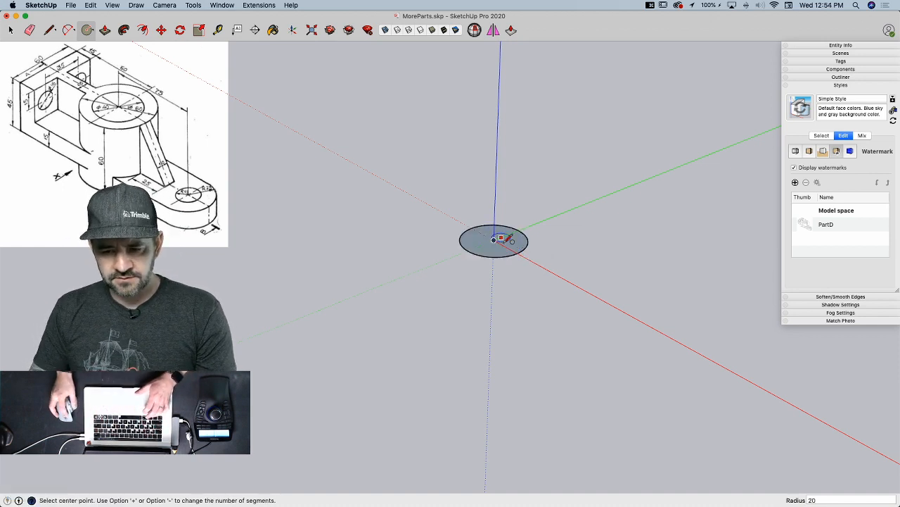
{"action": "left_click", "coordinate": [494, 240]}
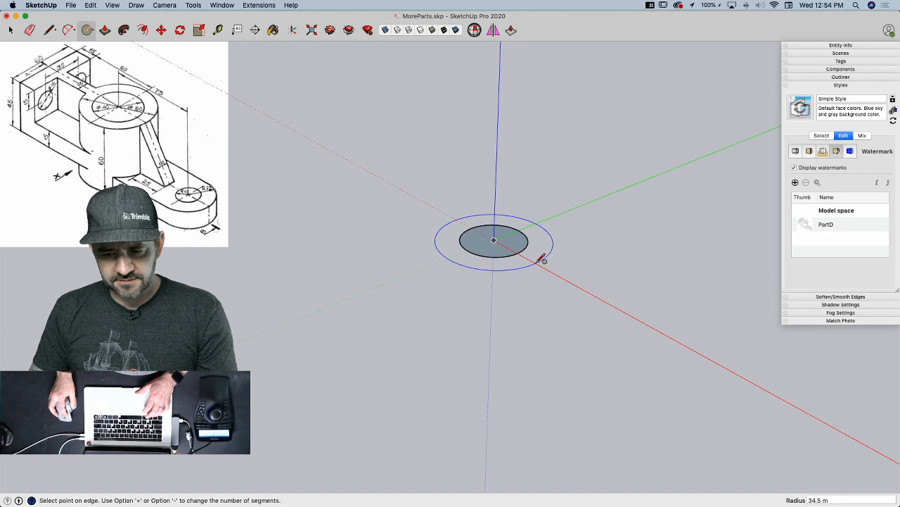
{"action": "type", "text": "30"}
{"action": "key", "text": "Return"}
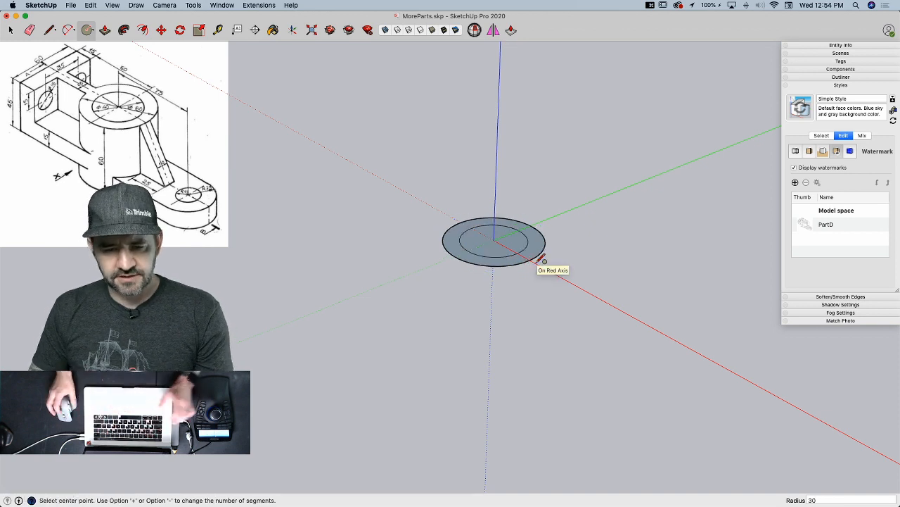
{"action": "key", "text": "space"}
{"action": "left_click", "coordinate": [474, 244]}
{"action": "key", "text": "BackSpace"}
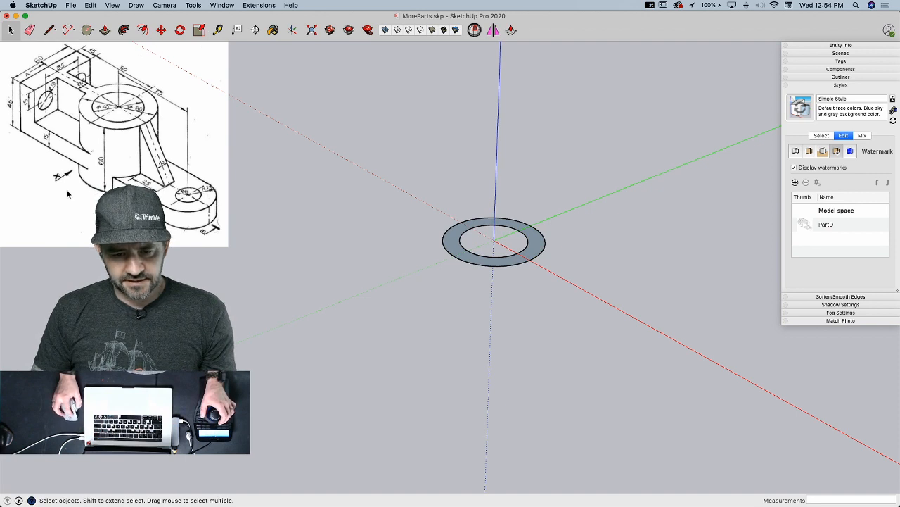
- Draw a 75 m line from the origin along the red axis to locate the centre of the arm's end
{"action": "key", "text": "l"}
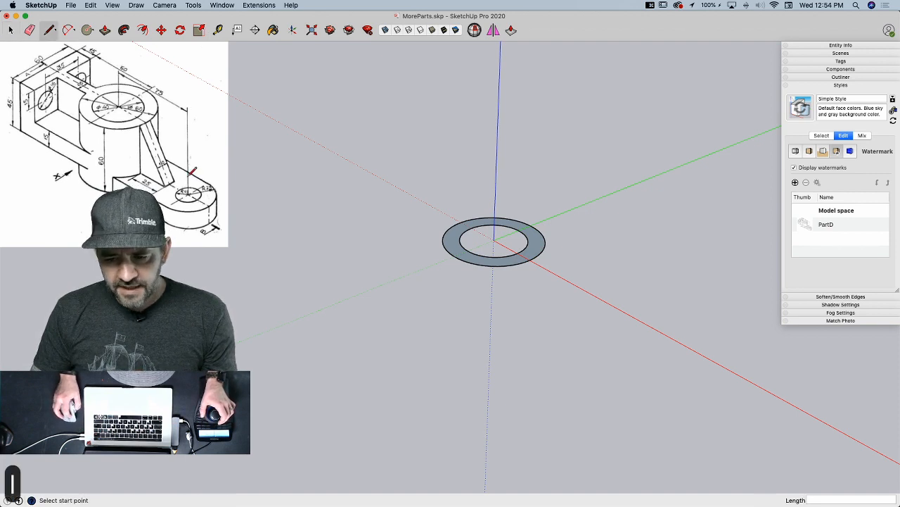
{"action": "left_click", "coordinate": [494, 240]}
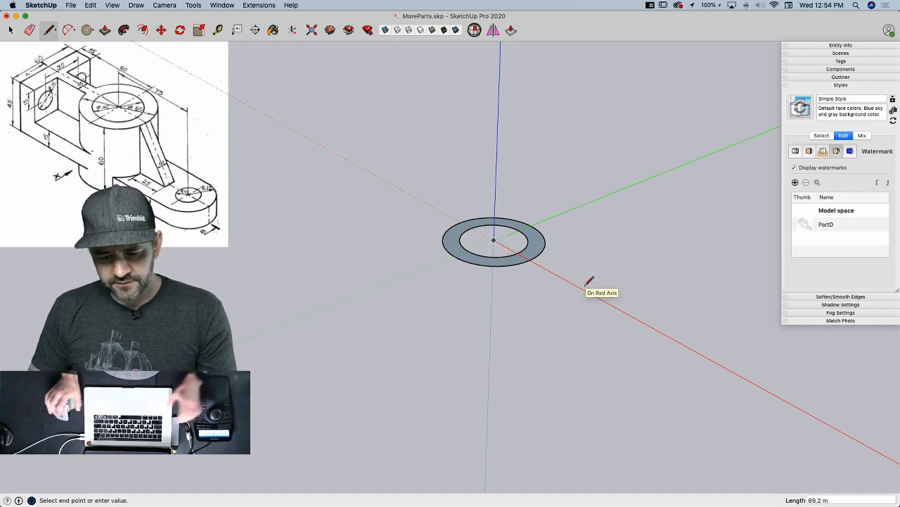
{"action": "type", "text": "75"}
{"action": "key", "text": "Return"}
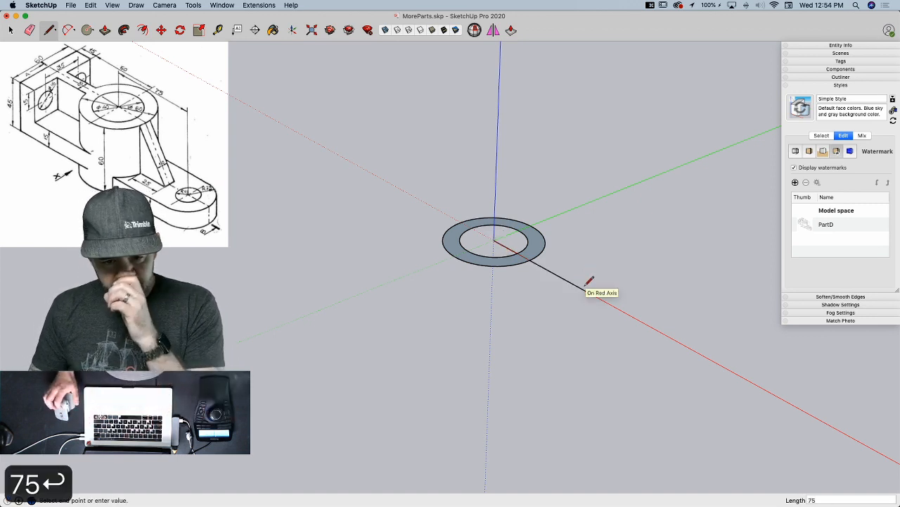
{"action": "key", "text": "space"}
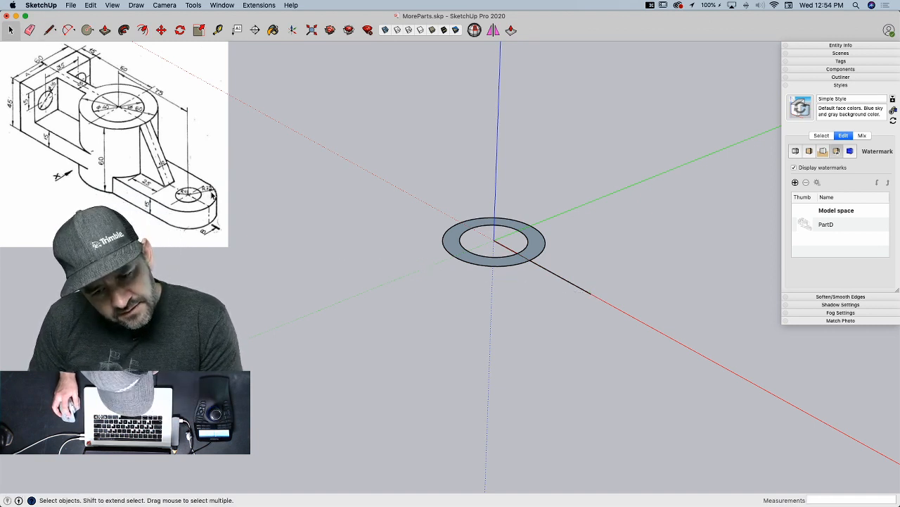
- Draw concentric circles of radius 10 m and 25 m centred on the far end of the 75 m line
{"action": "key", "text": "c"}
{"action": "left_click", "coordinate": [590, 292]}
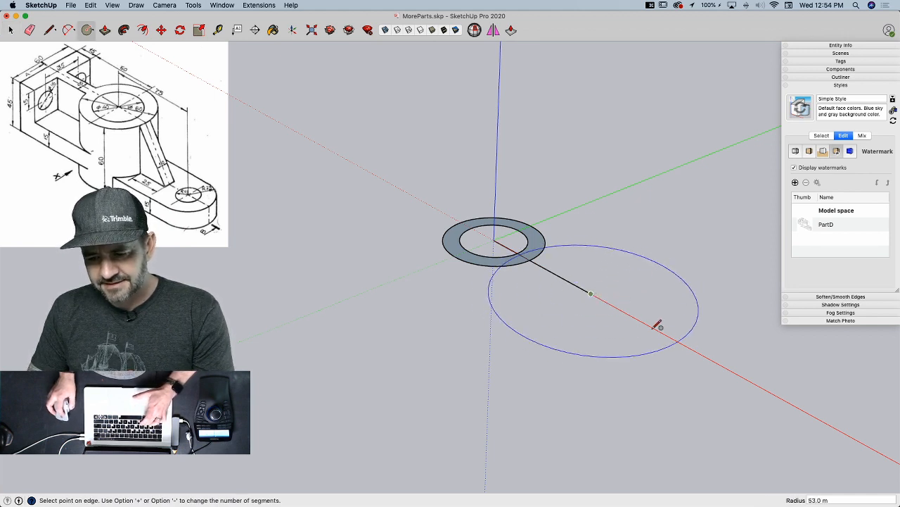
{"action": "type", "text": "10"}
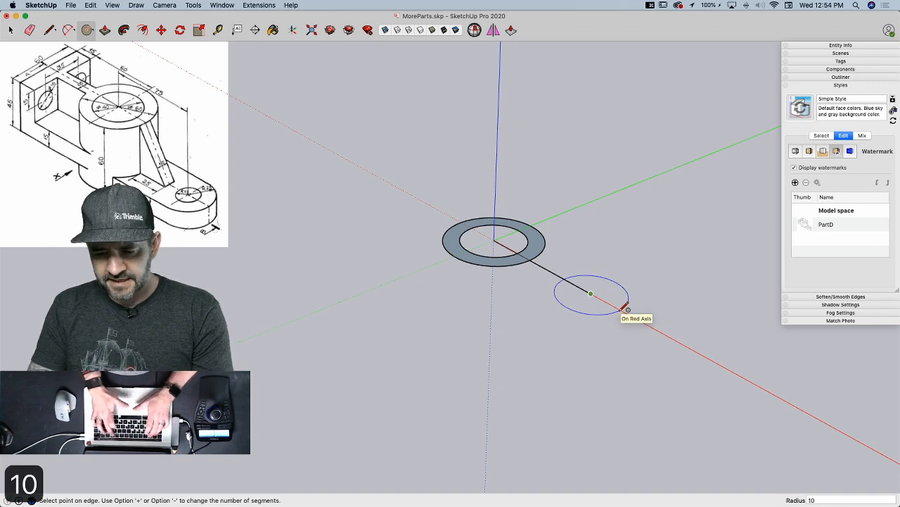
{"action": "key", "text": "Return"}
{"action": "left_click", "coordinate": [592, 293]}
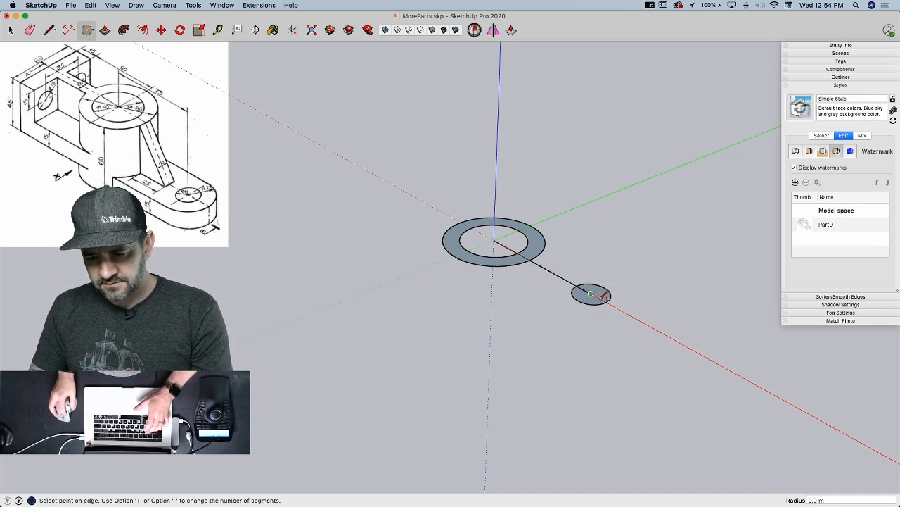
{"action": "type", "text": "2"}
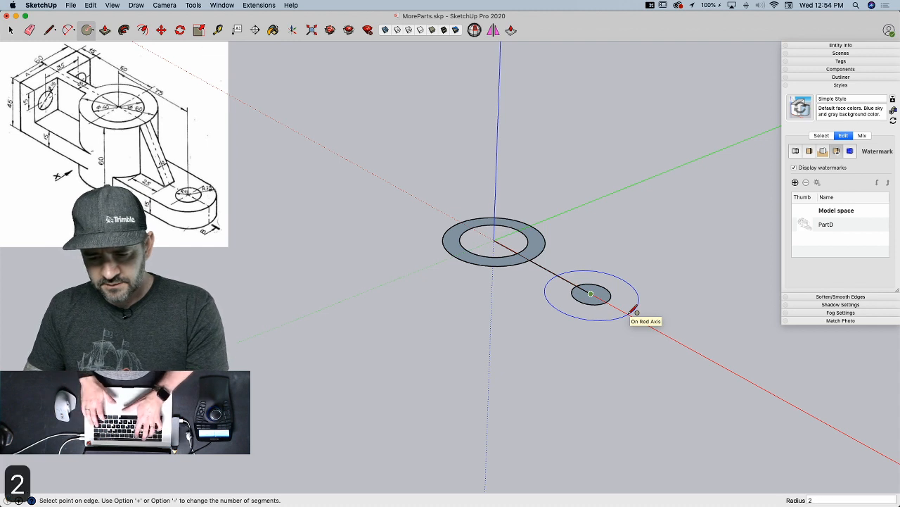
{"action": "type", "text": "5"}
{"action": "key", "text": "Return"}
- Erase the centre line's segments inside the two end circles and between them and the ring
{"action": "key", "text": "e"}
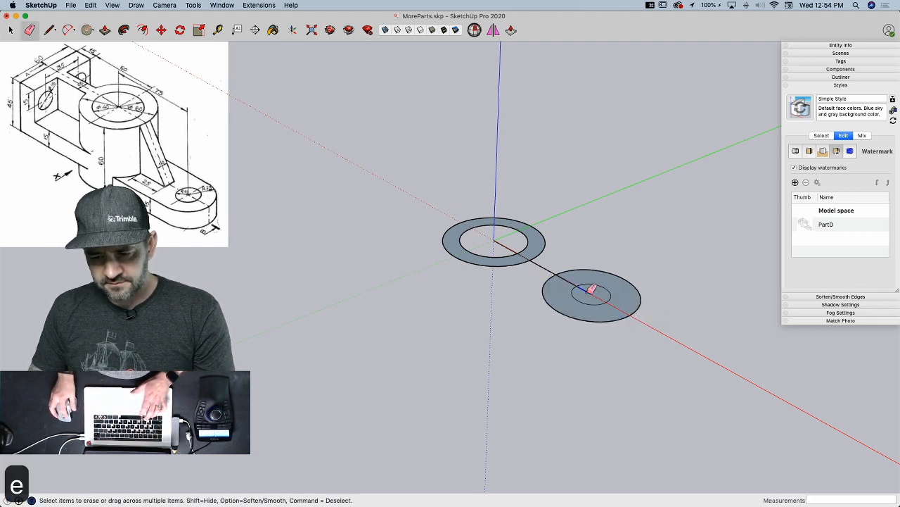
{"action": "left_click", "coordinate": [589, 293]}
{"action": "left_click", "coordinate": [568, 280]}
{"action": "left_click", "coordinate": [551, 272]}
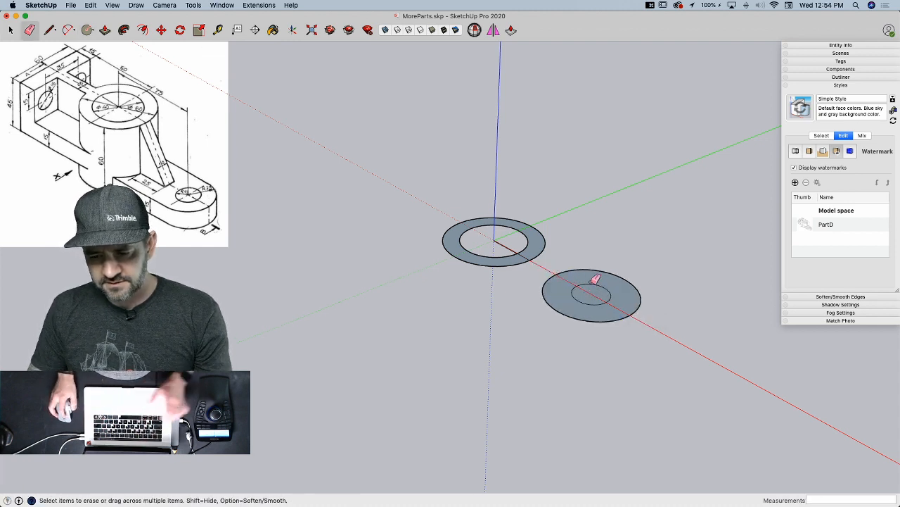
{"action": "key", "text": "space"}
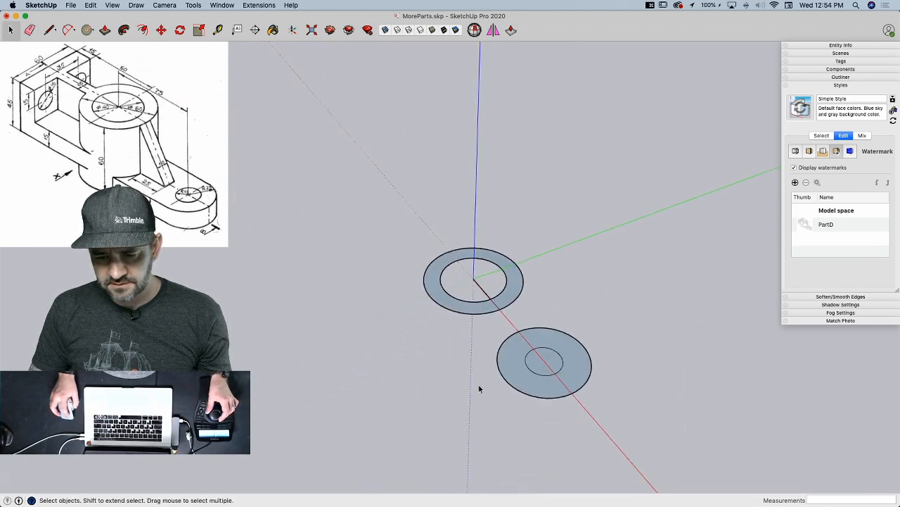
- Draw a diameter across the 25 m radius circle through its centre, parallel to the green axis
{"action": "key", "text": "l"}
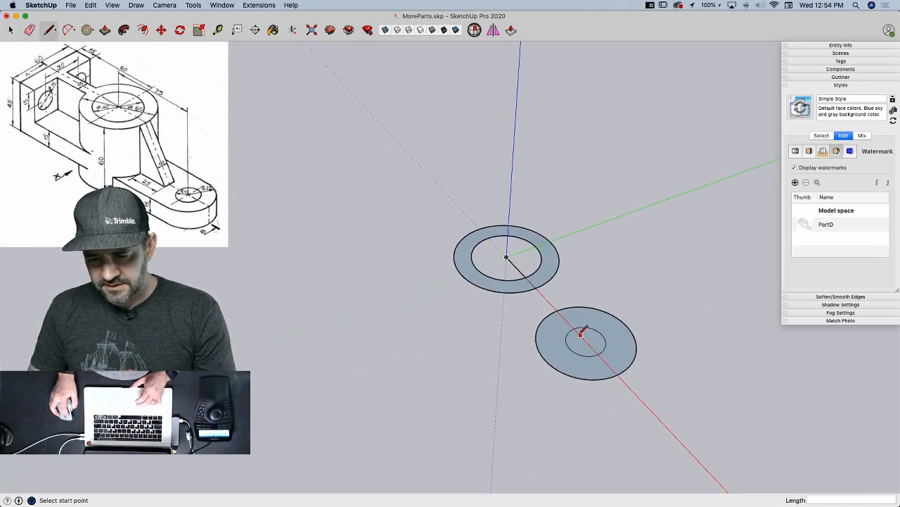
{"action": "left_click", "coordinate": [585, 341]}
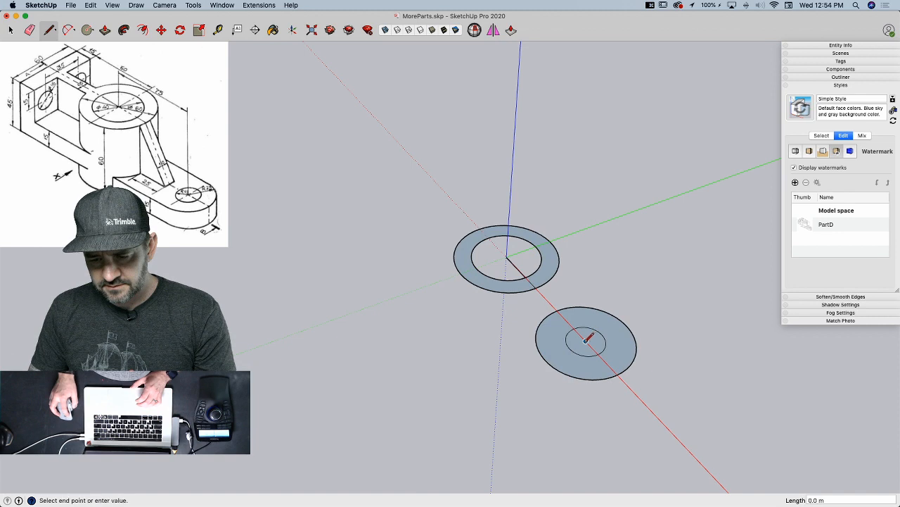
{"action": "left_click", "coordinate": [543, 359]}
{"action": "left_click", "coordinate": [585, 340]}
{"action": "left_click", "coordinate": [629, 327]}
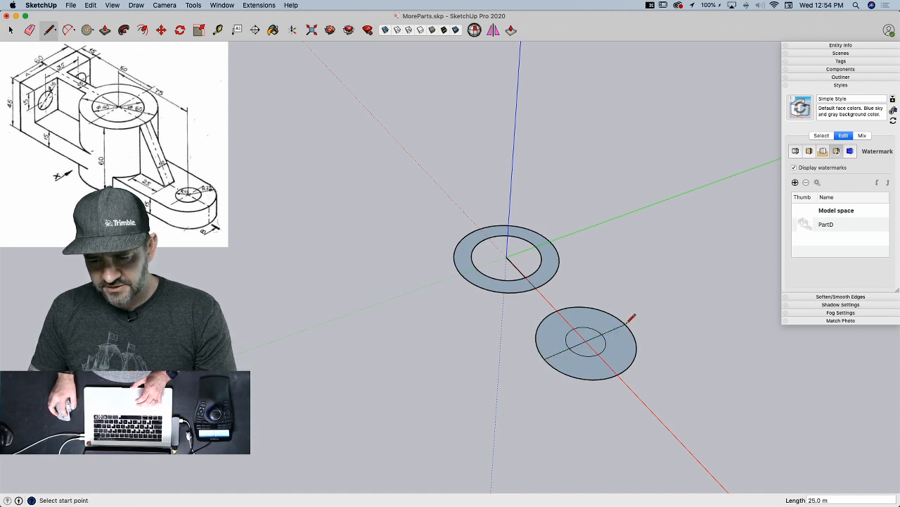
- Draw the arm's two side lines from the diameter's ends, parallel to the red axis, running past the ring's outer edge
{"action": "left_click", "coordinate": [626, 325]}
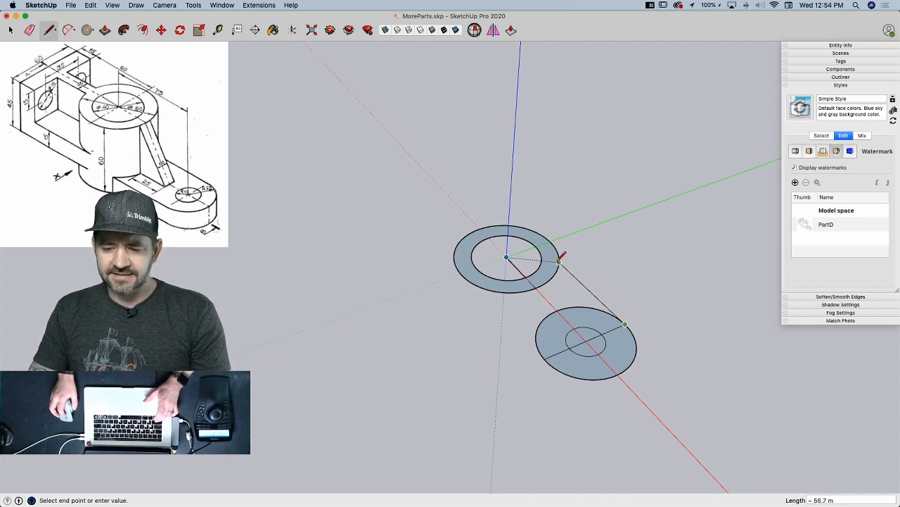
{"action": "left_click", "coordinate": [548, 250]}
{"action": "key", "text": "Escape"}
{"action": "left_click", "coordinate": [543, 359]}
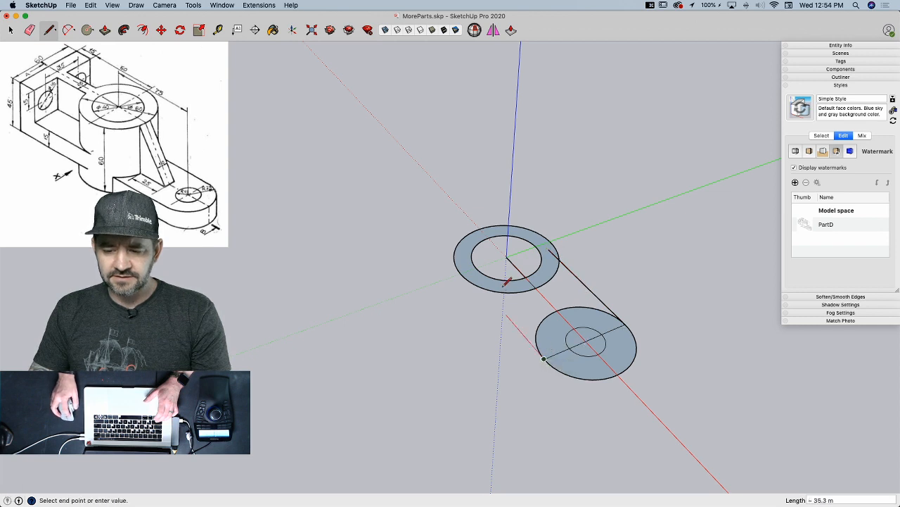
{"action": "left_click", "coordinate": [476, 278]}
{"action": "key", "text": "e"}
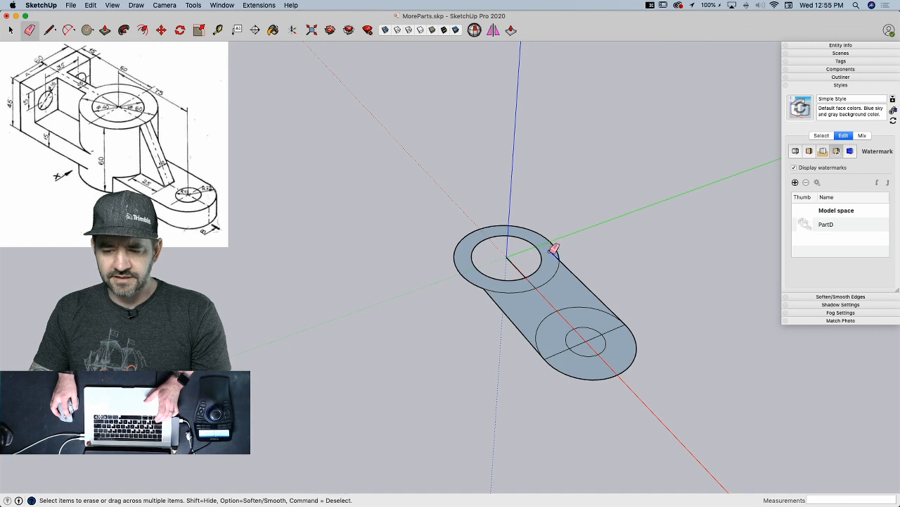
- Erase the 25 m circle's arc within the arm, the diameter's remaining segments and the face inside the 10 m radius circle
{"action": "left_click", "coordinate": [567, 307]}
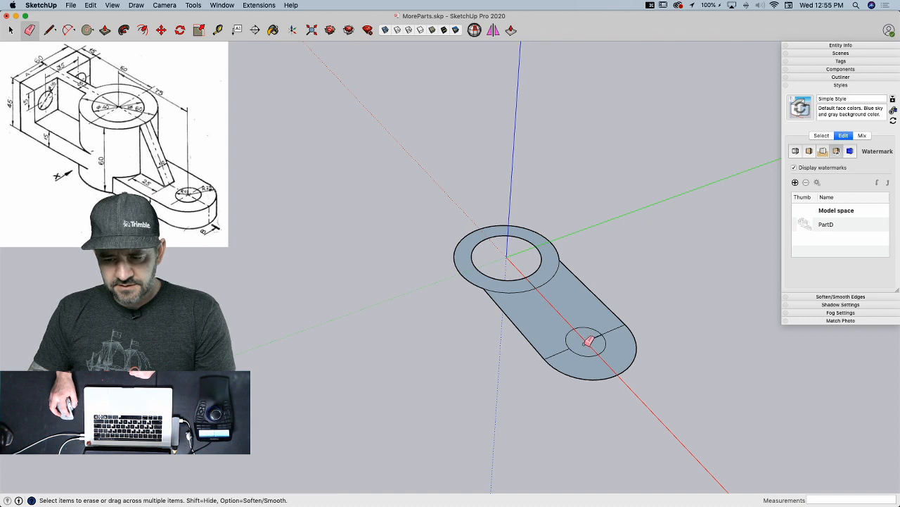
{"action": "key", "text": "space"}
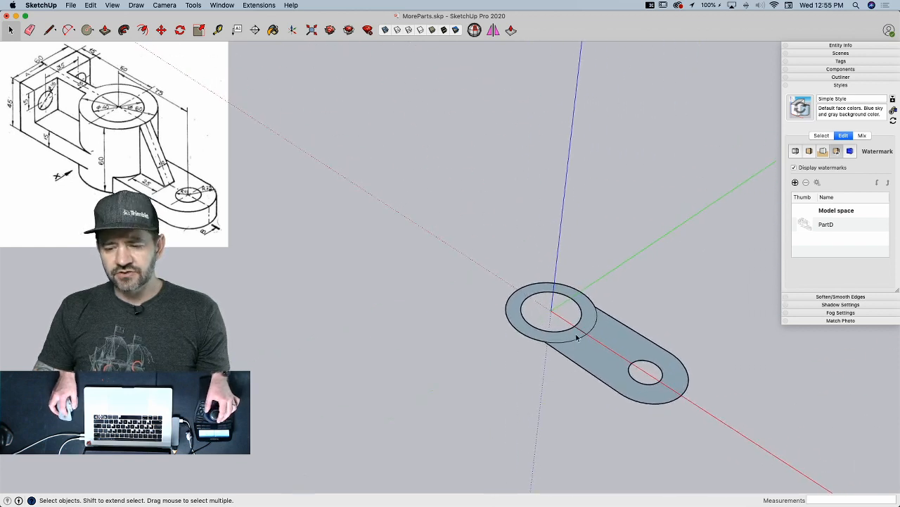
{"action": "key", "text": "e"}
{"action": "key", "text": "space"}
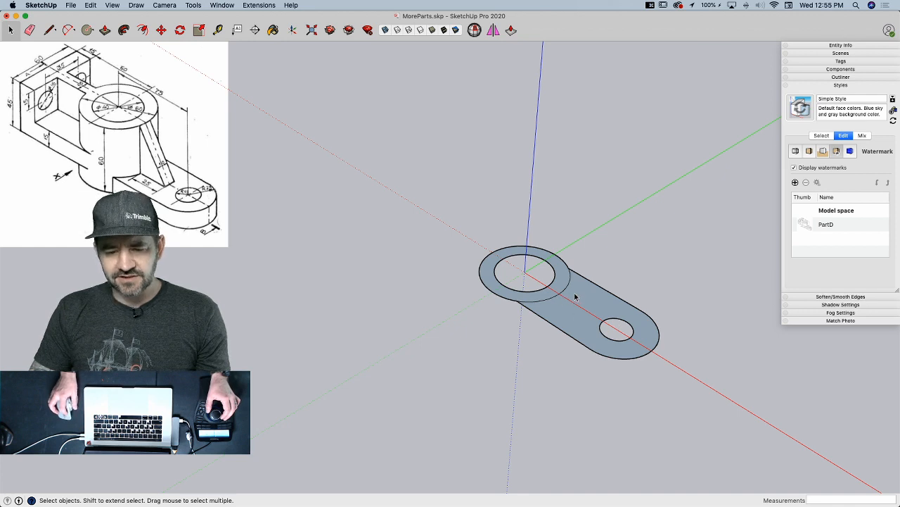
- Extrude the arm's face up 15 m and raise the ring's face to the same height
{"action": "key", "text": "p"}
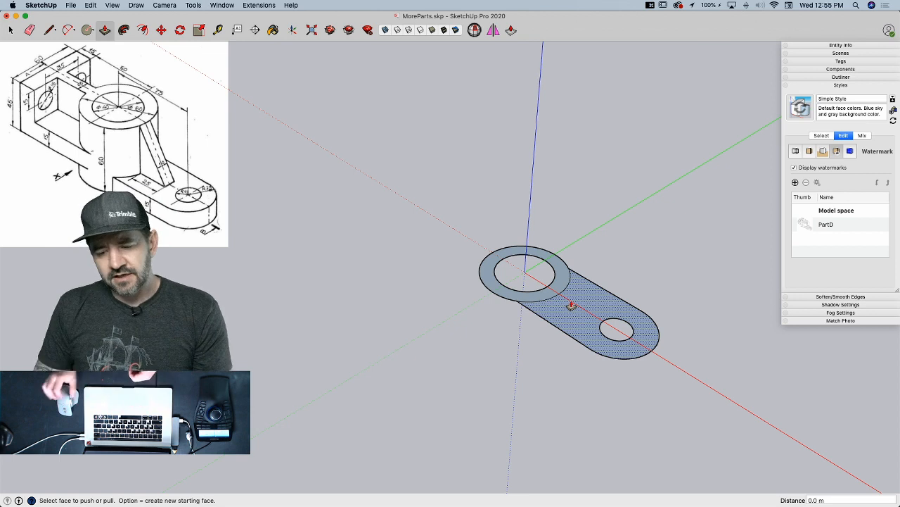
{"action": "left_click", "coordinate": [577, 316]}
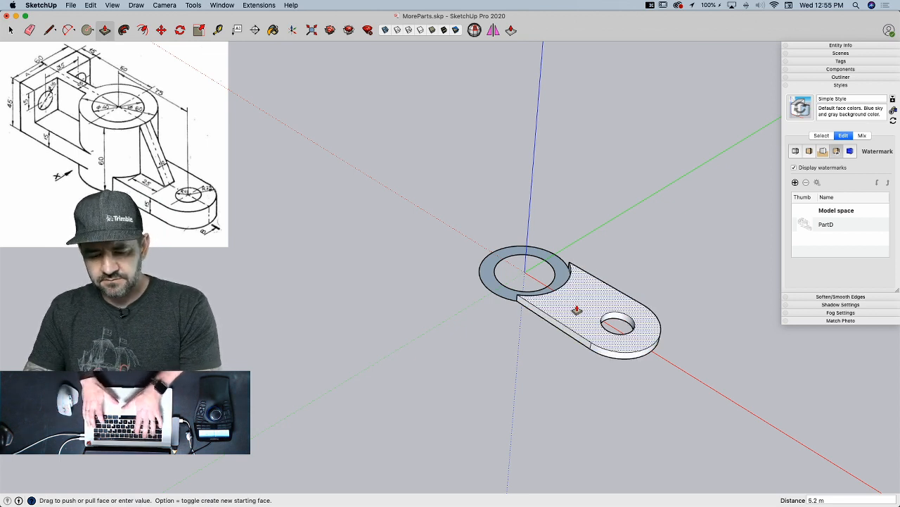
{"action": "type", "text": "15"}
{"action": "key", "text": "Return"}
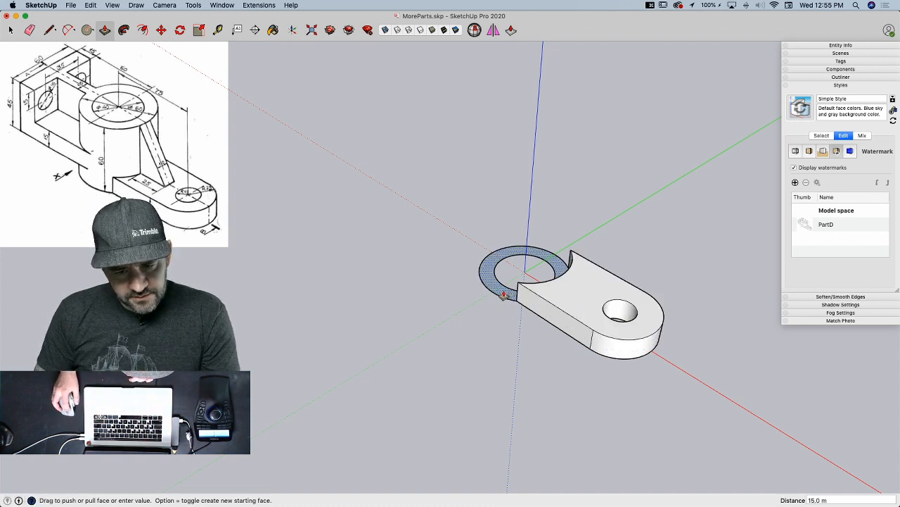
{"action": "left_click", "coordinate": [520, 283]}
- Orient all connected faces of the solid to match the arm's top face
{"action": "key", "text": "space"}
{"action": "right_click", "coordinate": [567, 295]}
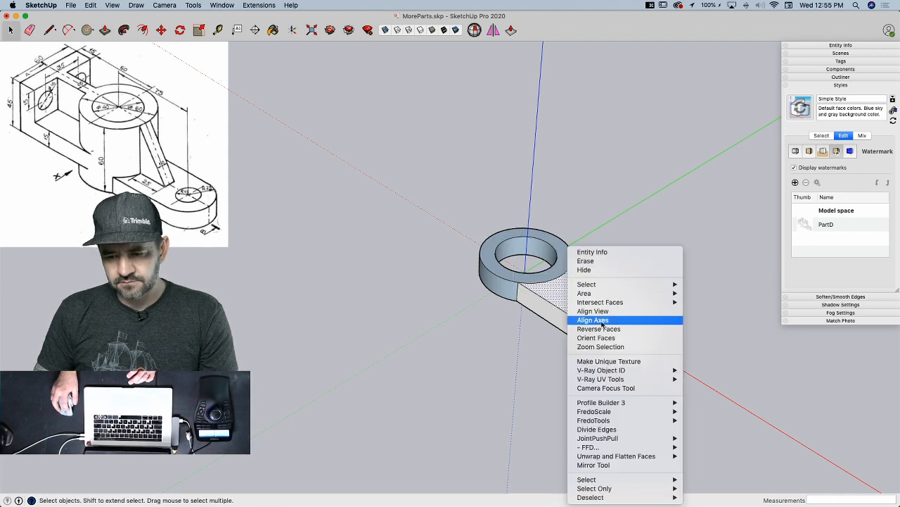
{"action": "left_click", "coordinate": [606, 340]}
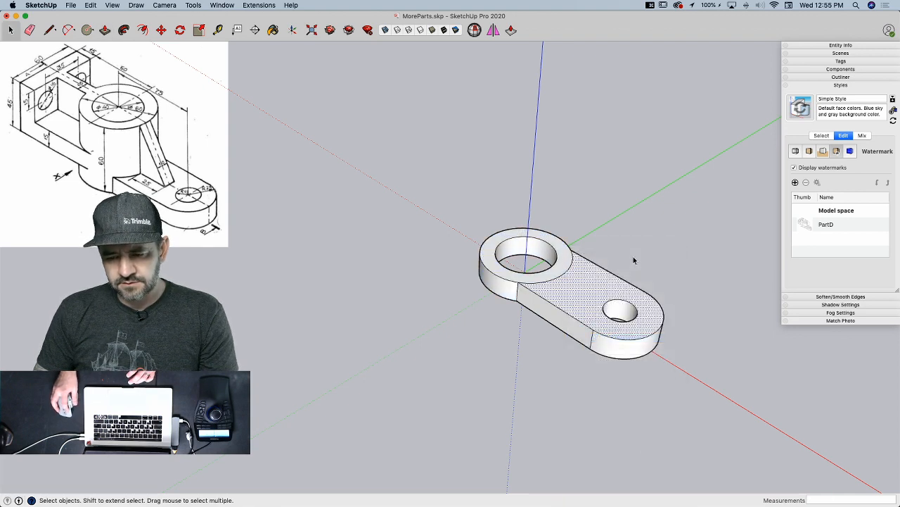
{"action": "left_click", "coordinate": [592, 289]}
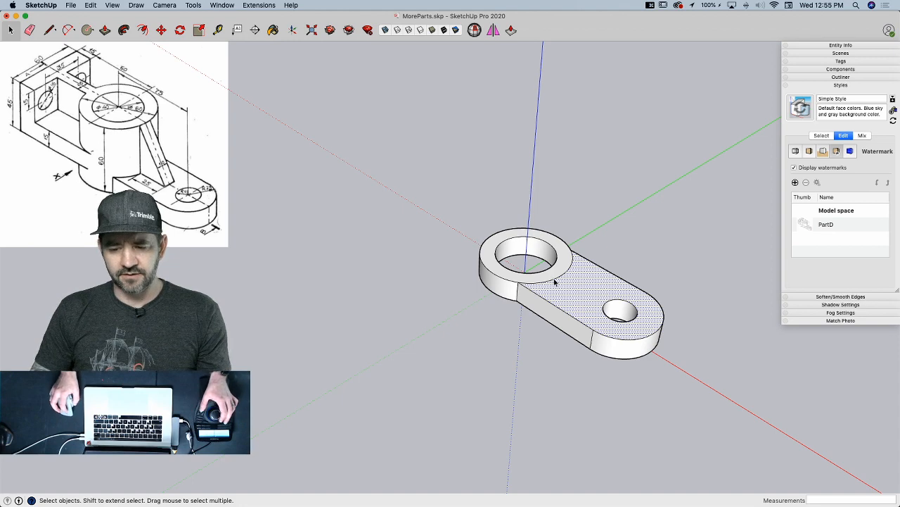
{"action": "middle_click_drag", "start_coordinate": [513, 252], "coordinate": [525, 267]}
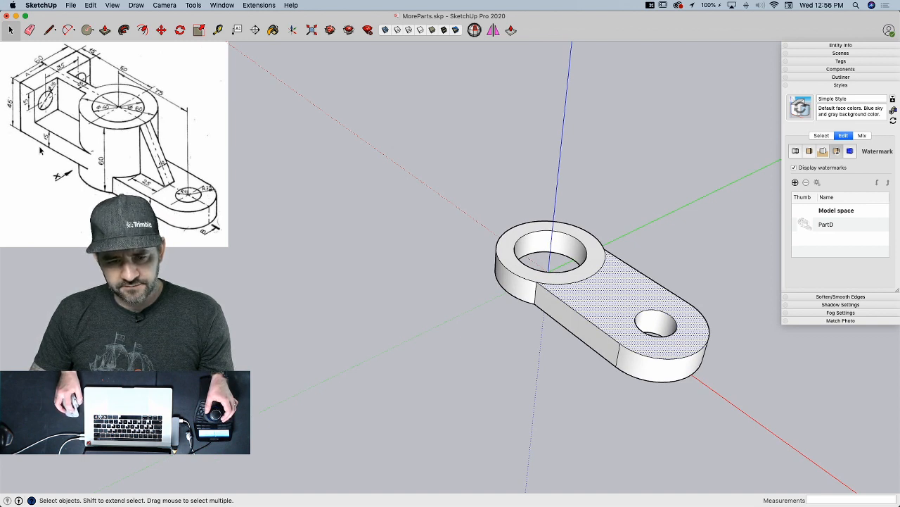
- Draw a 30 m line from the centre of the ring's top to its outer edge, parallel to the green axis
{"action": "key", "text": "l"}
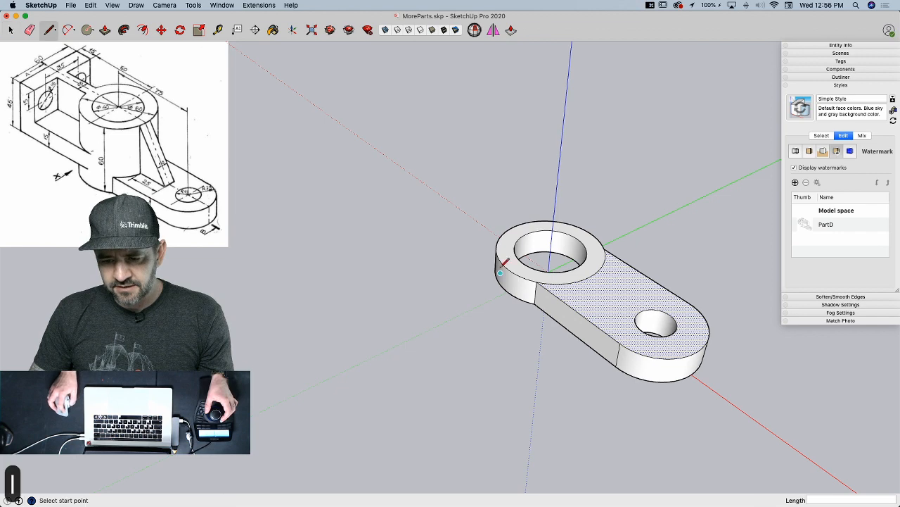
{"action": "middle_click_drag", "start_coordinate": [548, 252], "coordinate": [562, 268]}
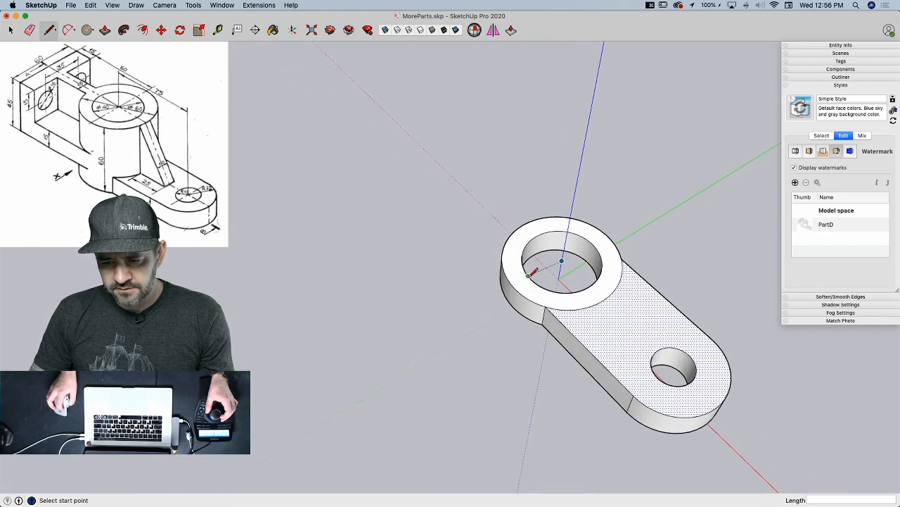
{"action": "left_click", "coordinate": [562, 261]}
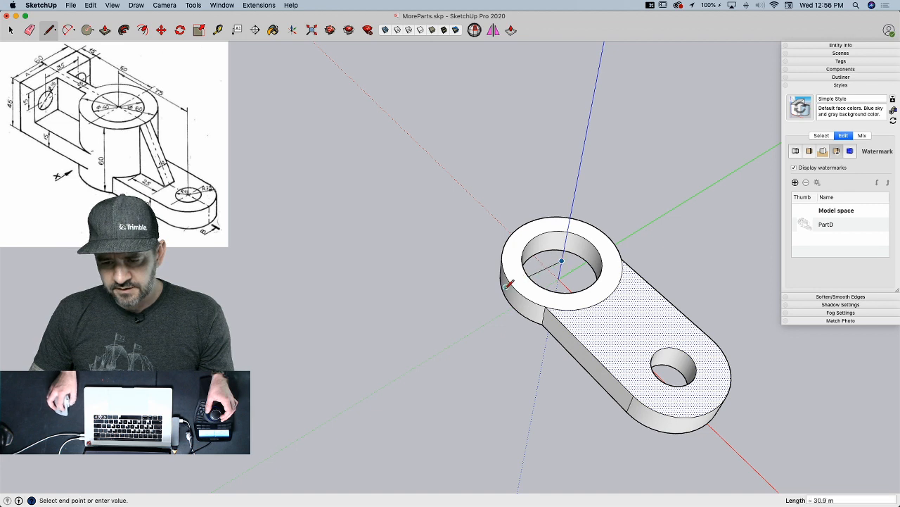
{"action": "left_click", "coordinate": [515, 287]}
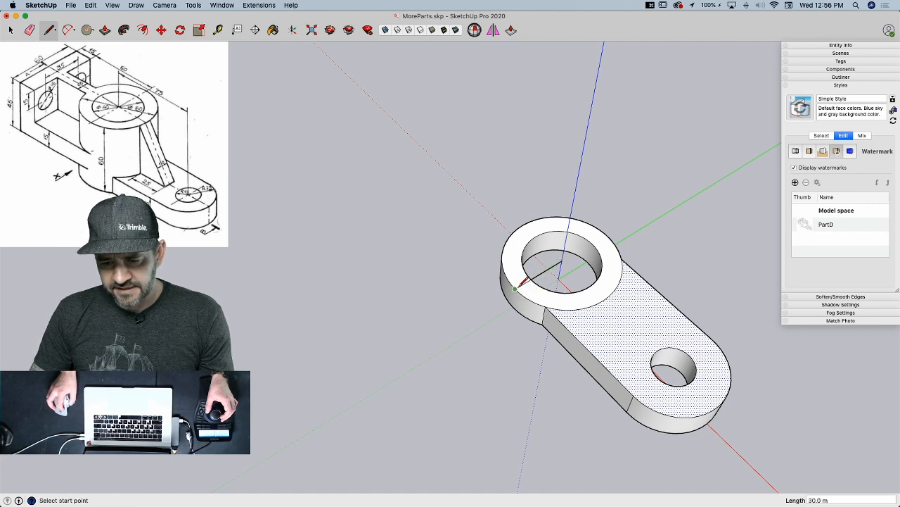
- From the line's outer end, draw 60 m and 15 m segments away from the arm, cross the ring's width, and return 75 m to its opposite edge
{"action": "left_click", "coordinate": [515, 288]}
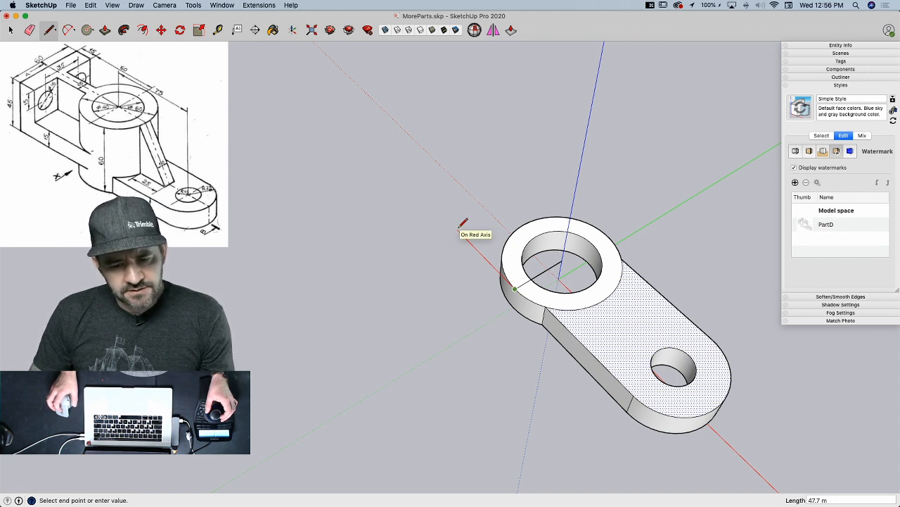
{"action": "type", "text": "60"}
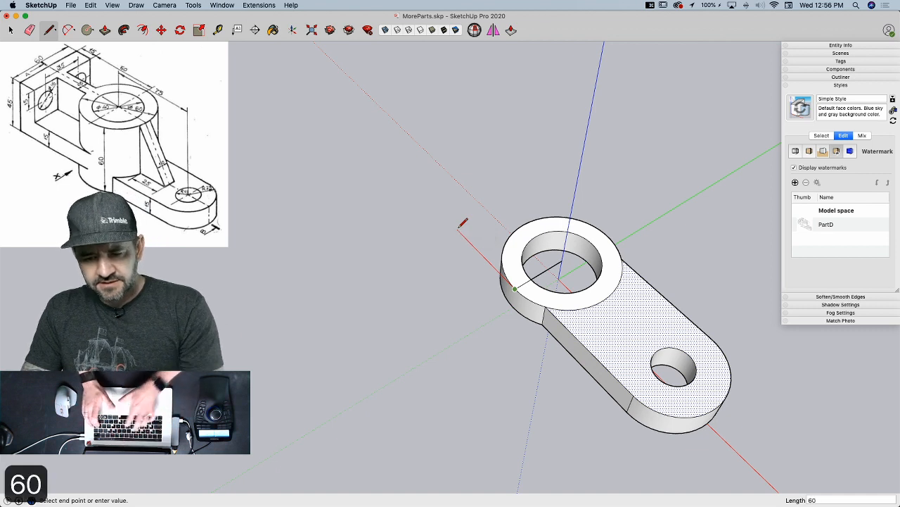
{"action": "key", "text": "Return"}
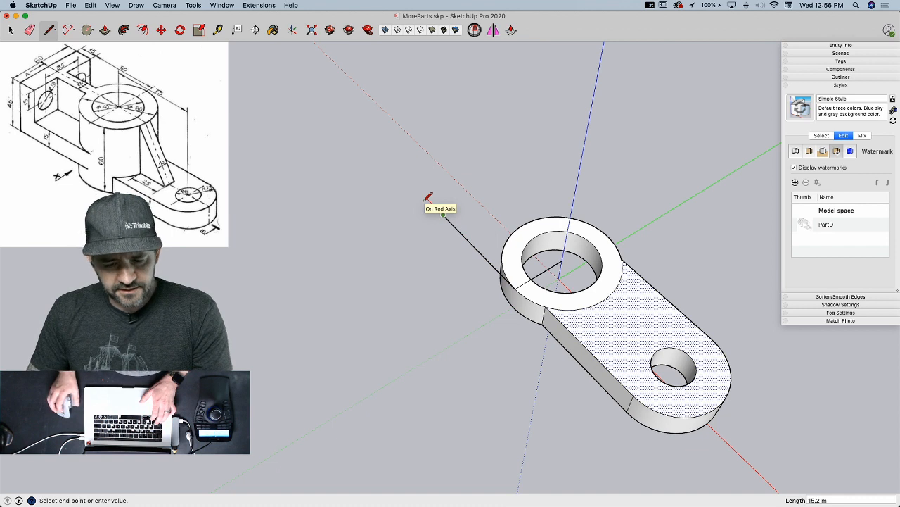
{"action": "type", "text": "15"}
{"action": "key", "text": "Return"}
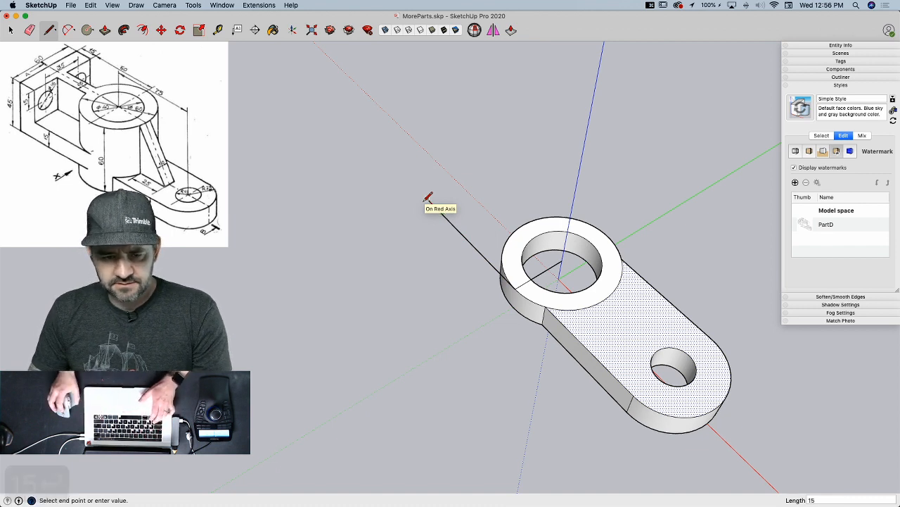
{"action": "left_click", "coordinate": [606, 235]}
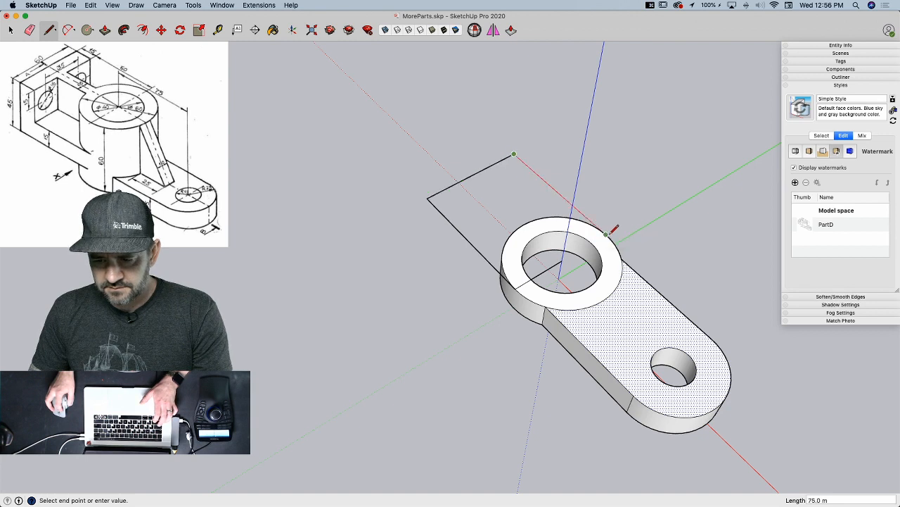
{"action": "left_click", "coordinate": [606, 235]}
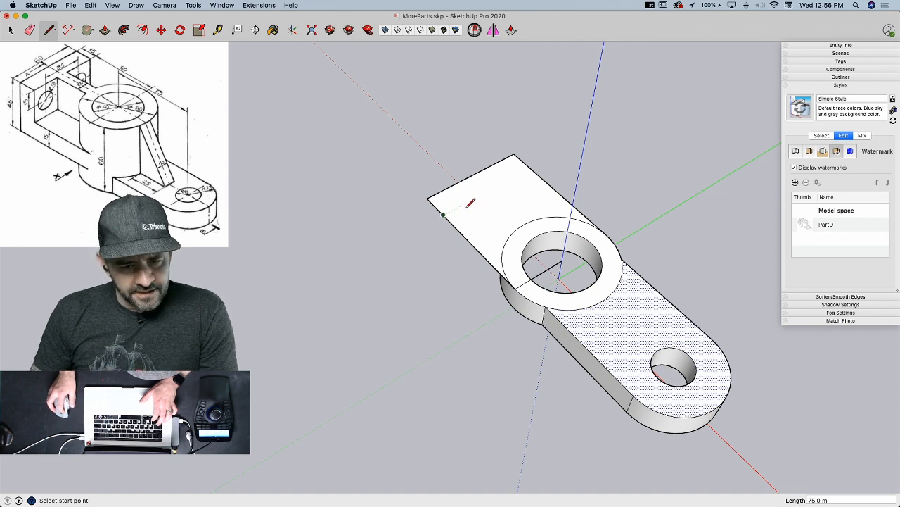
{"action": "key", "text": "p"}
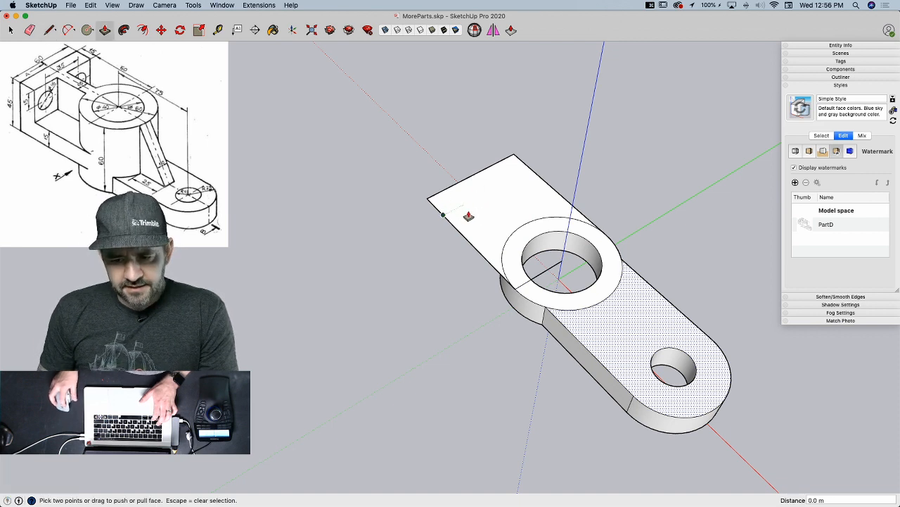
{"action": "left_click", "coordinate": [470, 212]}
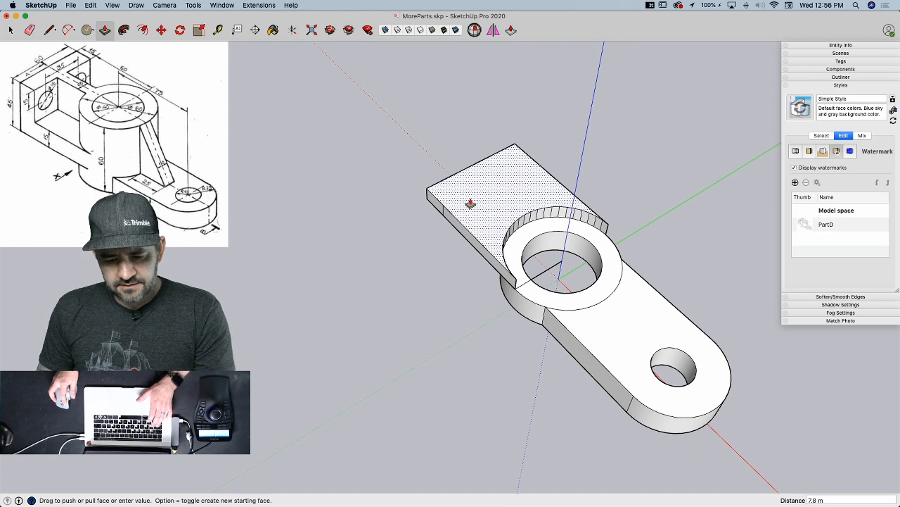
{"action": "key", "text": "Escape"}
{"action": "key", "text": "space"}
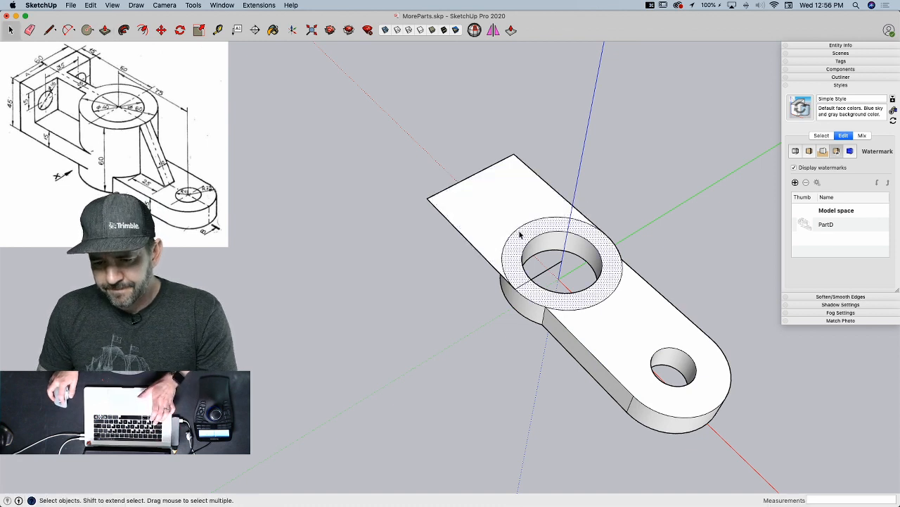
- Erase the 30 m helper line running from the ring's centre to its outer edge
{"action": "left_click", "coordinate": [520, 234]}
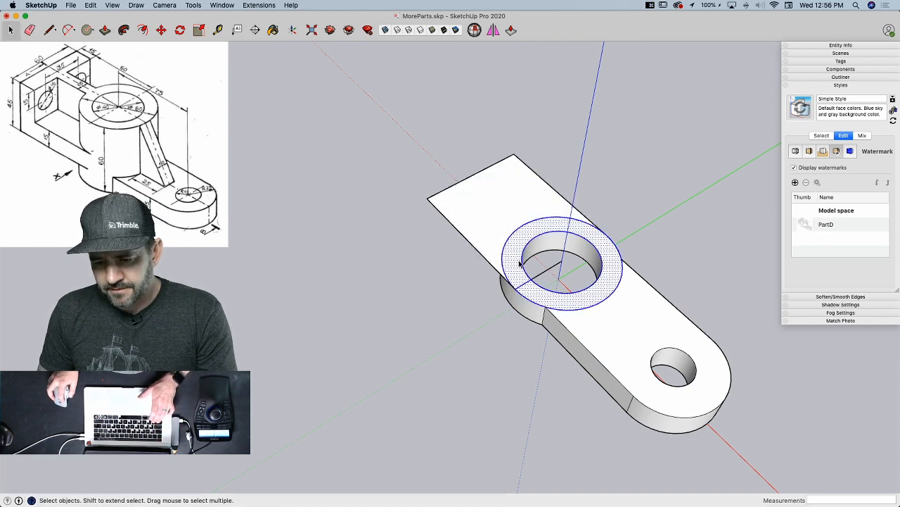
{"action": "key", "text": "e"}
{"action": "key", "text": "space"}
{"action": "left_click", "coordinate": [512, 262]}
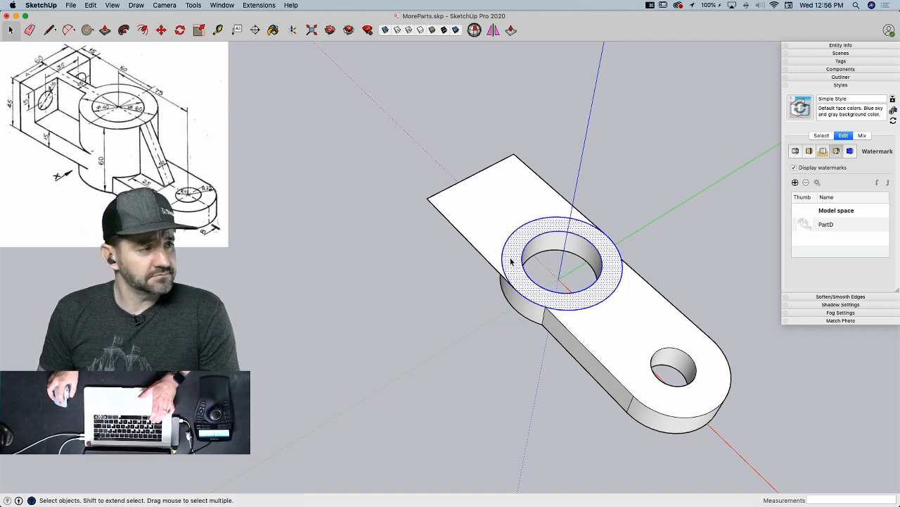
{"action": "triple_click", "coordinate": [532, 257]}
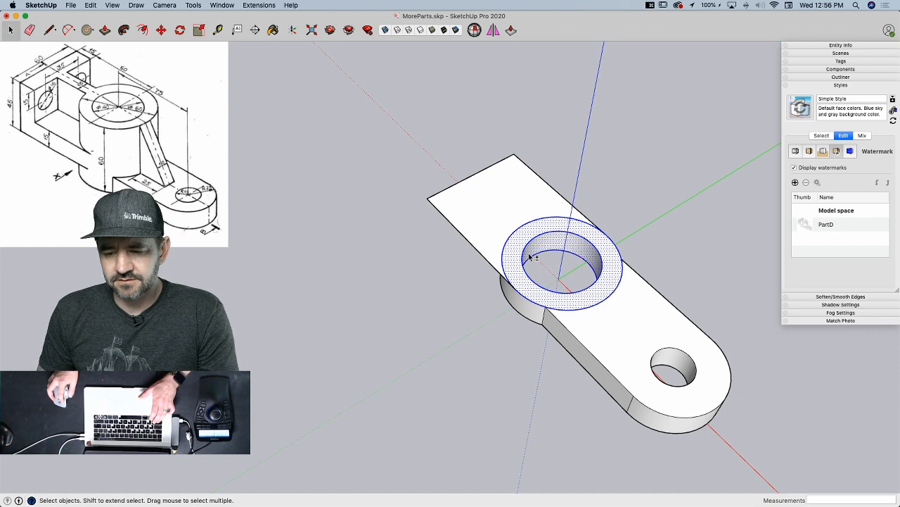
- Try extruding the rectangular face behind the ring up 15 m, and undo the extrusion
{"action": "left_click", "coordinate": [509, 226]}
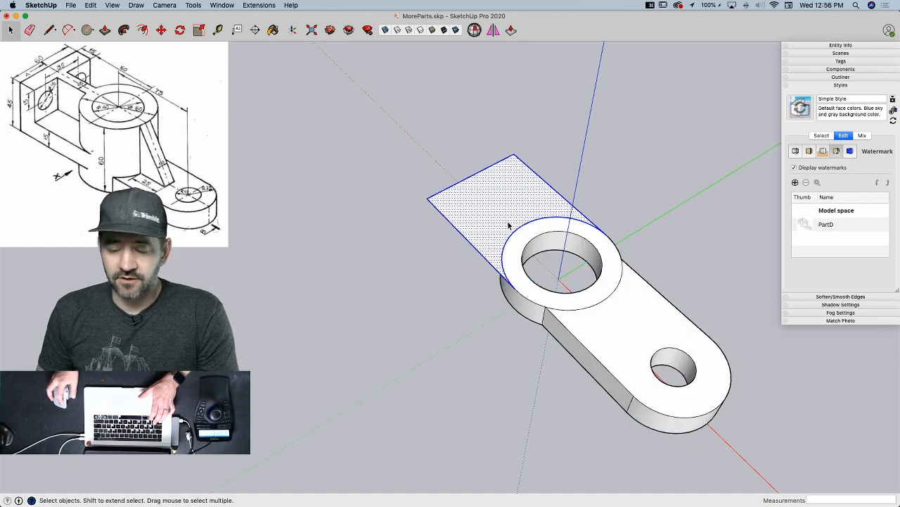
{"action": "key", "text": "p"}
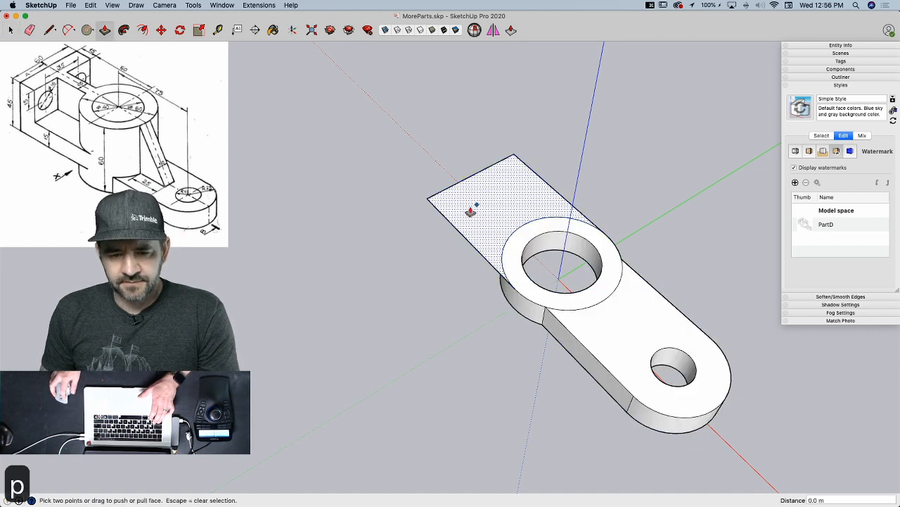
{"action": "left_click", "coordinate": [473, 210]}
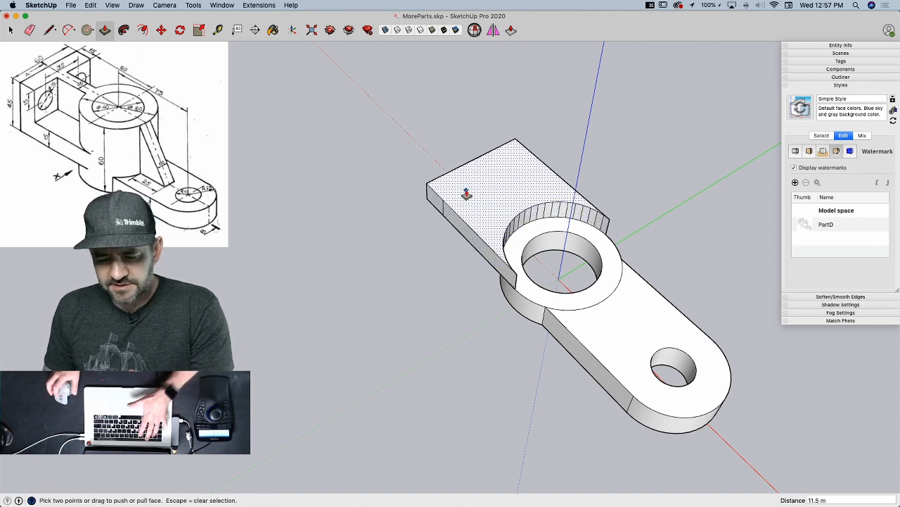
{"action": "type", "text": "15"}
{"action": "key", "text": "Return"}
{"action": "middle_click_drag", "start_coordinate": [472, 197], "coordinate": [572, 237]}
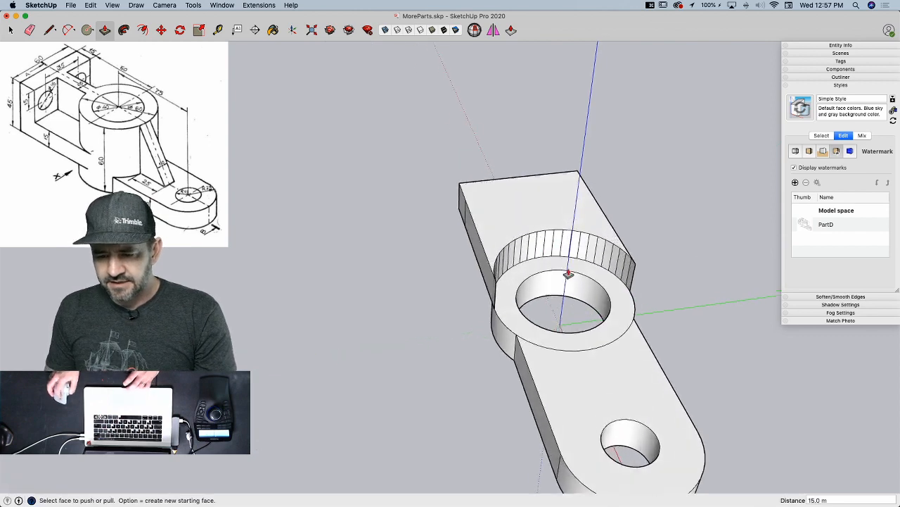
{"action": "scroll", "coordinate": [489, 273], "scroll_direction": "up", "scroll_amount": 4}
{"action": "key", "text": "space"}
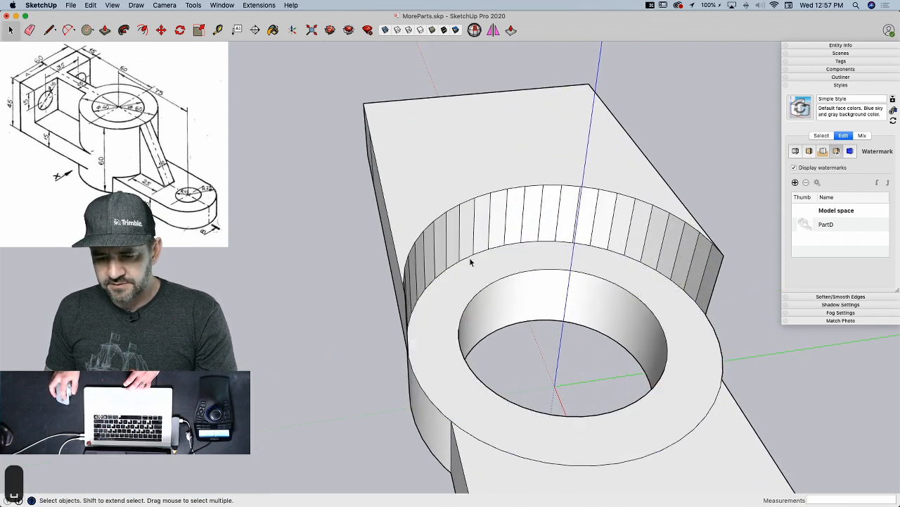
{"action": "key", "text": "super+z"}
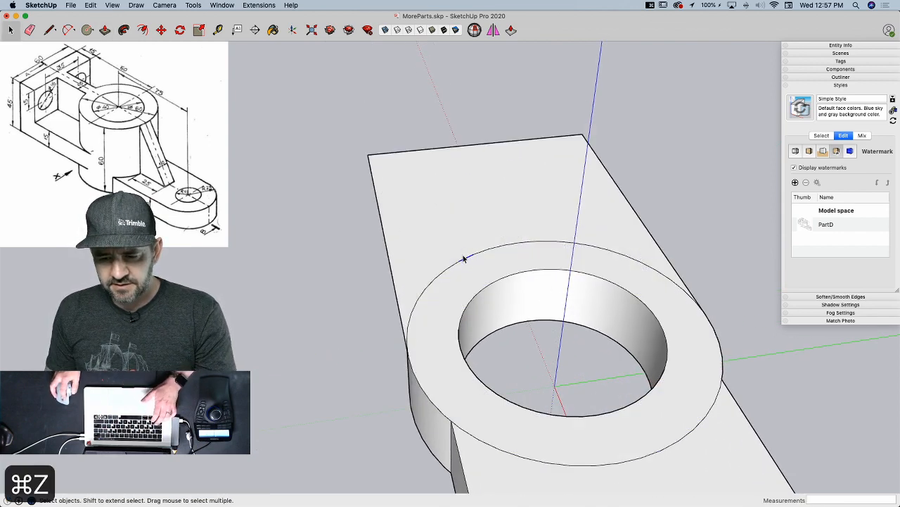
- Weld the ring's outer arc bordering the rectangular face behind it into a single curve
{"action": "left_click", "coordinate": [451, 246]}
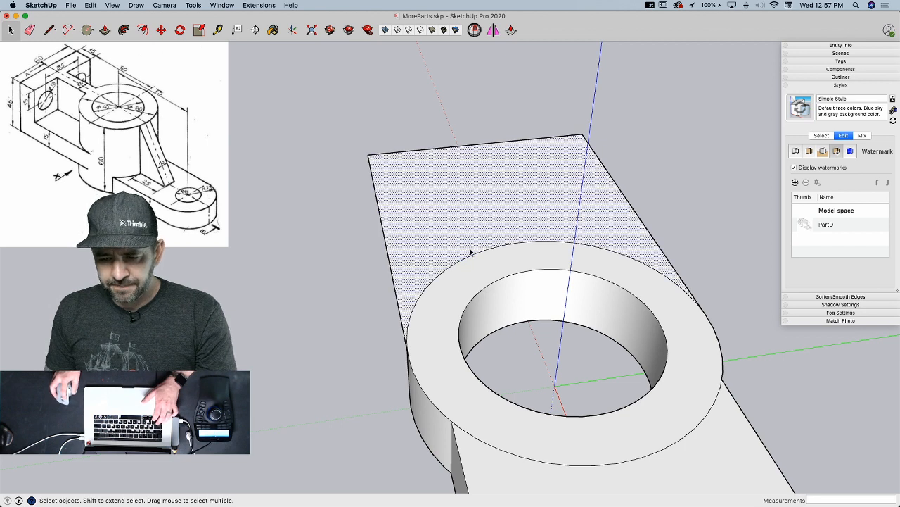
{"action": "double_click", "coordinate": [459, 237]}
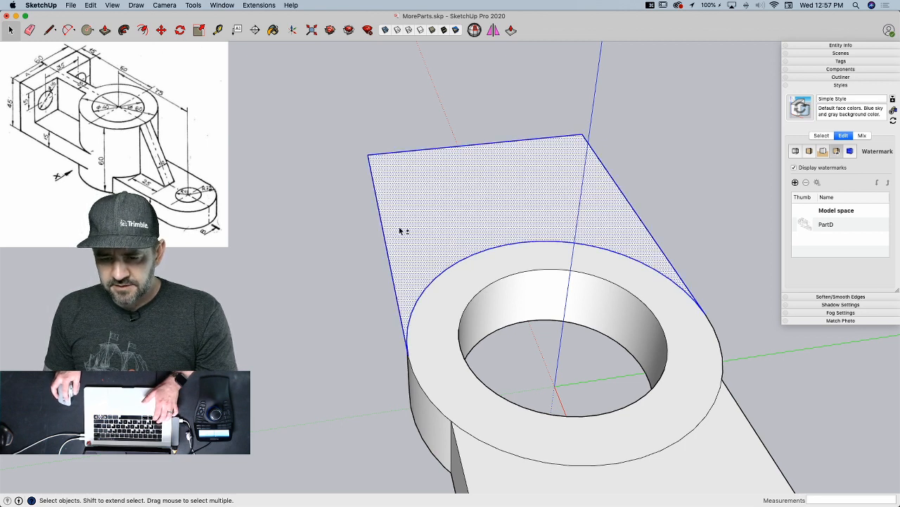
{"action": "left_click", "coordinate": [387, 211], "text": "shift"}
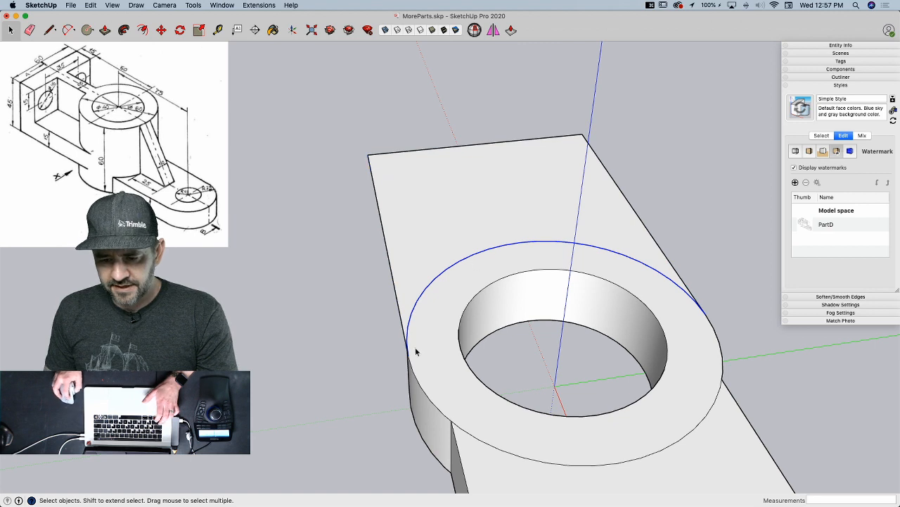
{"action": "left_click", "coordinate": [259, 5]}
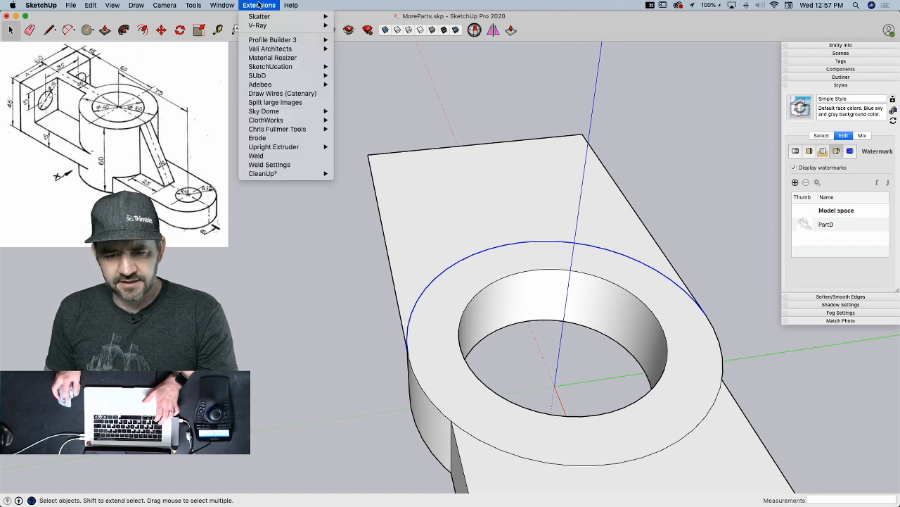
{"action": "left_click", "coordinate": [273, 161]}
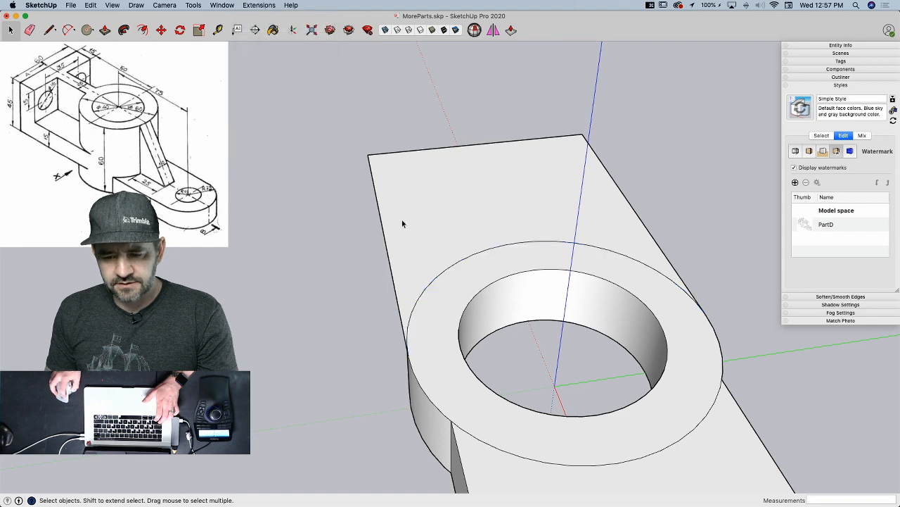
- Extrude the rectangular face behind the ring upward by 15 m
{"action": "key", "text": "p"}
{"action": "left_click", "coordinate": [410, 208]}
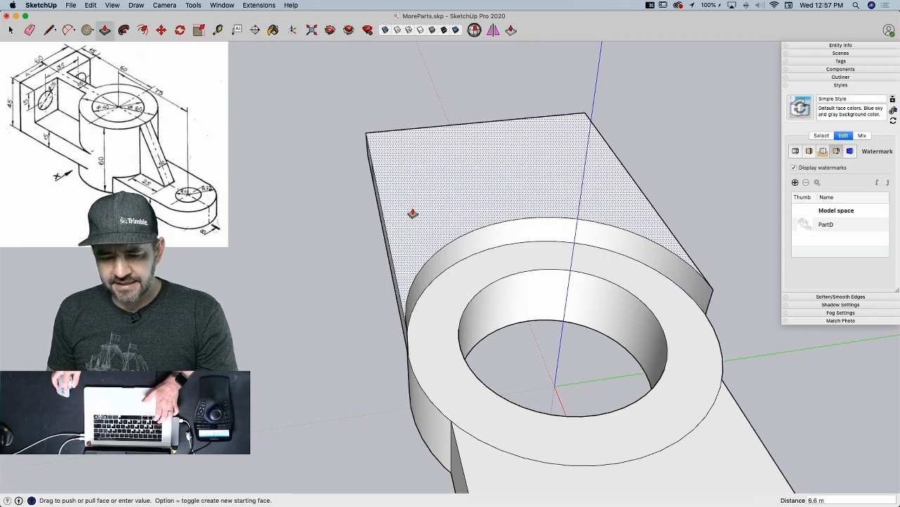
{"action": "type", "text": "15"}
{"action": "key", "text": "Return"}
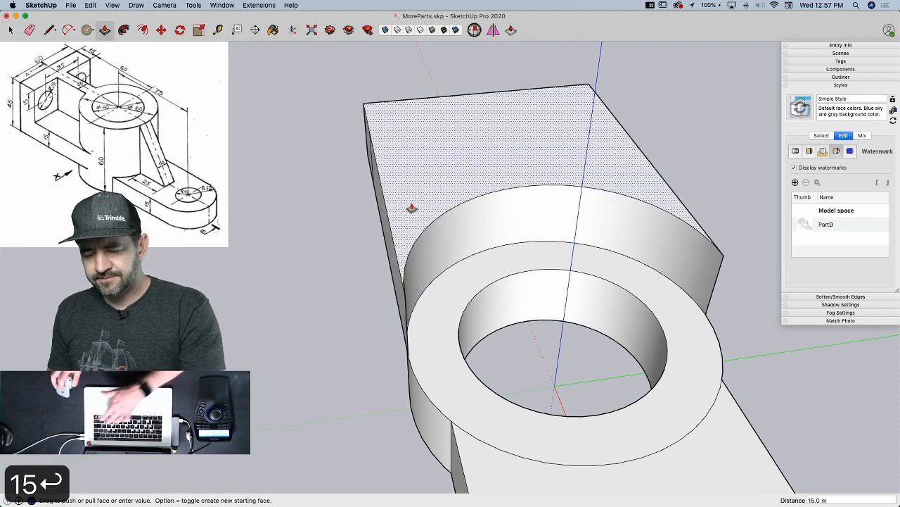
- Draw a line across the bracket's top from the vertical side line's upper end to the opposite edge, and erase that side line
{"action": "middle_click_drag", "start_coordinate": [430, 271], "coordinate": [327, 205]}
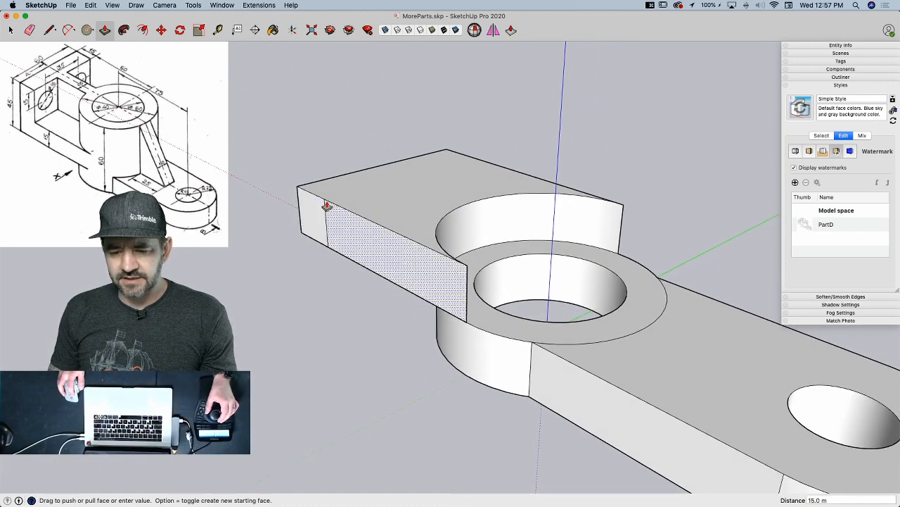
{"action": "key", "text": "l"}
{"action": "left_click", "coordinate": [325, 198]}
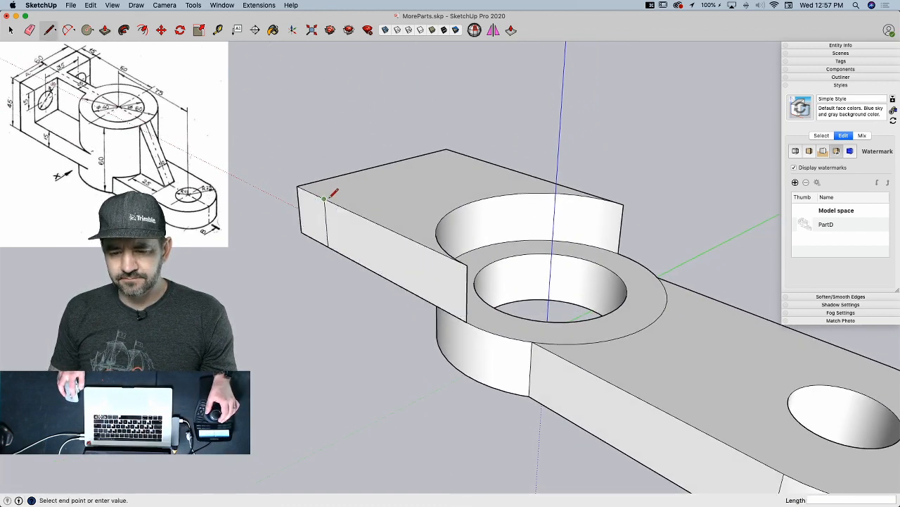
{"action": "left_click", "coordinate": [476, 157]}
{"action": "key", "text": "e"}
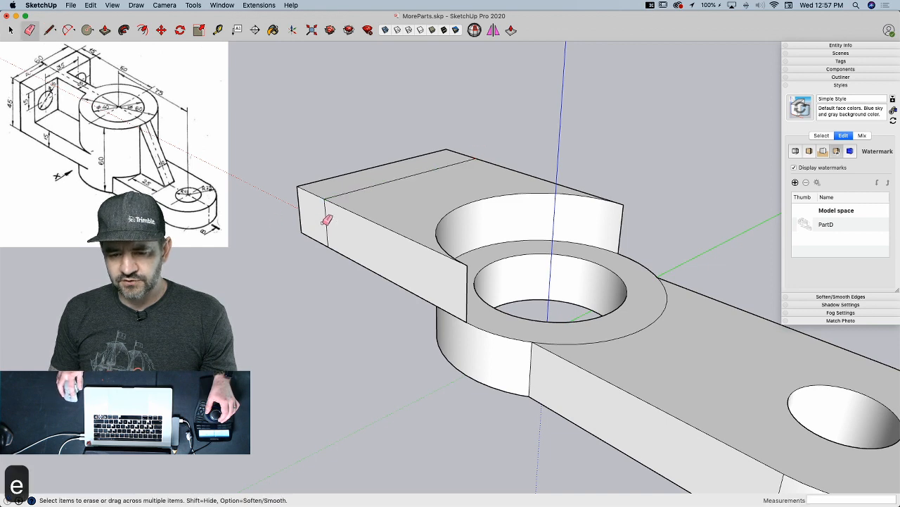
{"action": "left_click", "coordinate": [326, 224]}
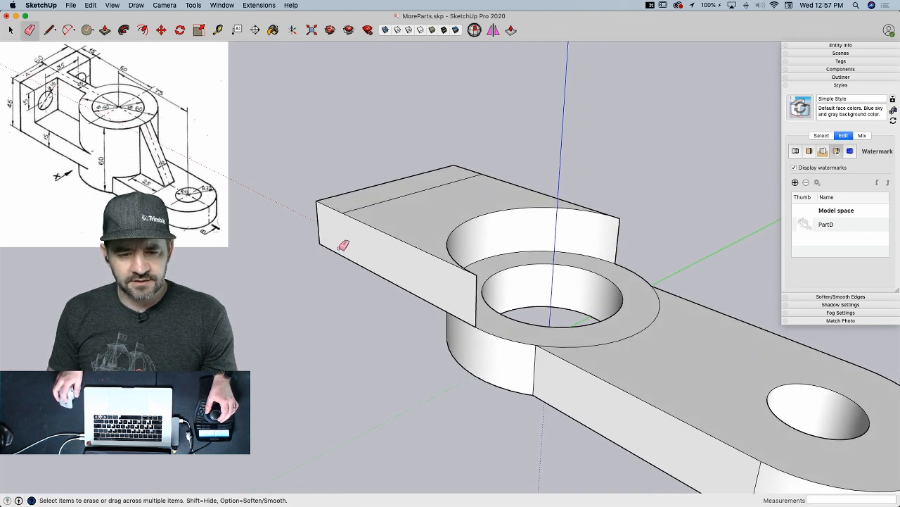
- Extrude the narrow strip at the bracket's far end upward by 30 m to form an upright wall
{"action": "key", "text": "p"}
{"action": "left_click", "coordinate": [358, 214]}
{"action": "left_click", "coordinate": [347, 187]}
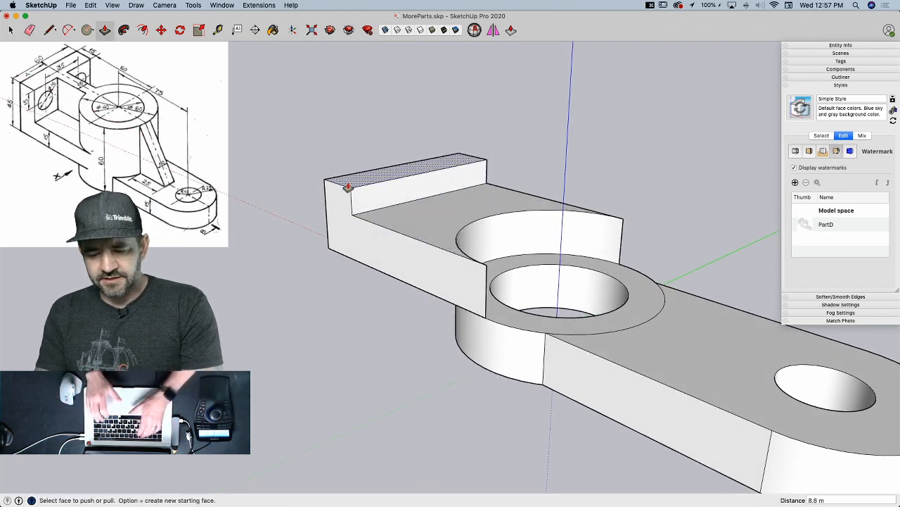
{"action": "type", "text": "30"}
{"action": "key", "text": "Return"}
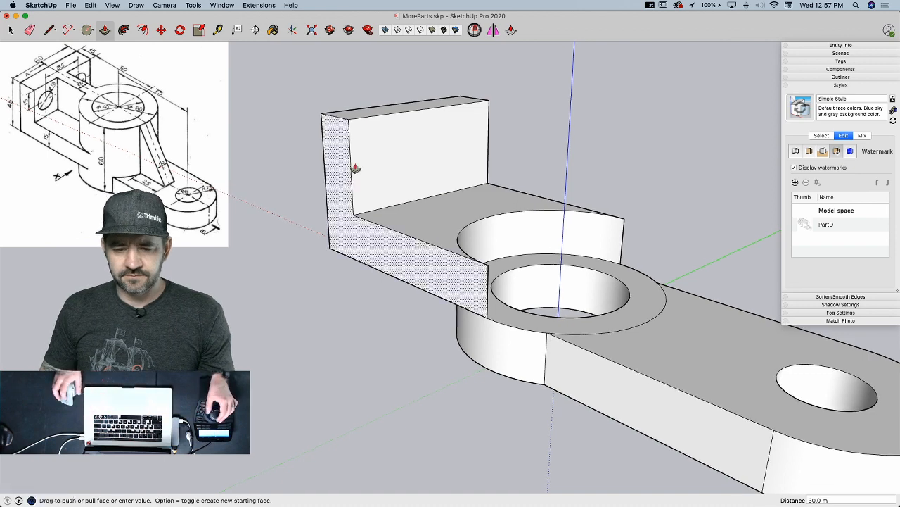
- Extrude the ring's top face 45 m to align with the top of the bracket's upright wall
{"action": "key", "text": "p"}
{"action": "left_click", "coordinate": [512, 355]}
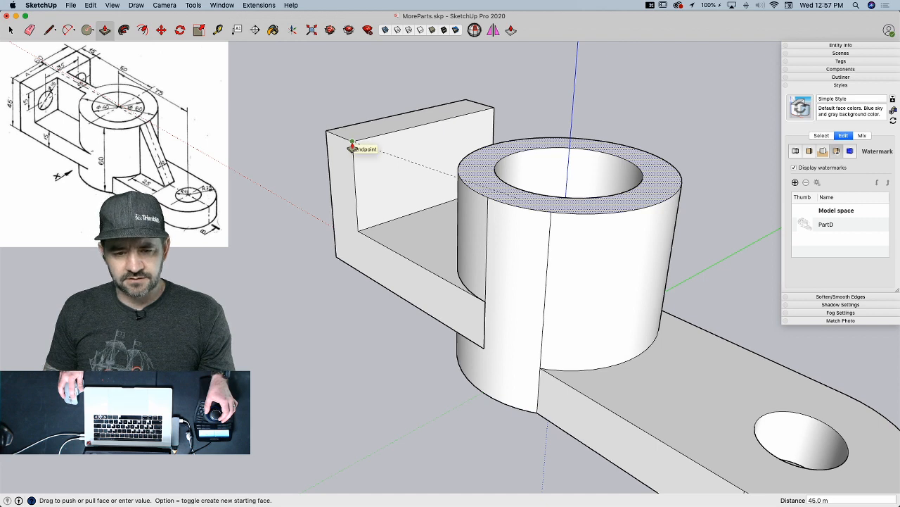
{"action": "left_click", "coordinate": [351, 146]}
- Erase the vertical seam lines on both sides of the raised ring
{"action": "key", "text": "e"}
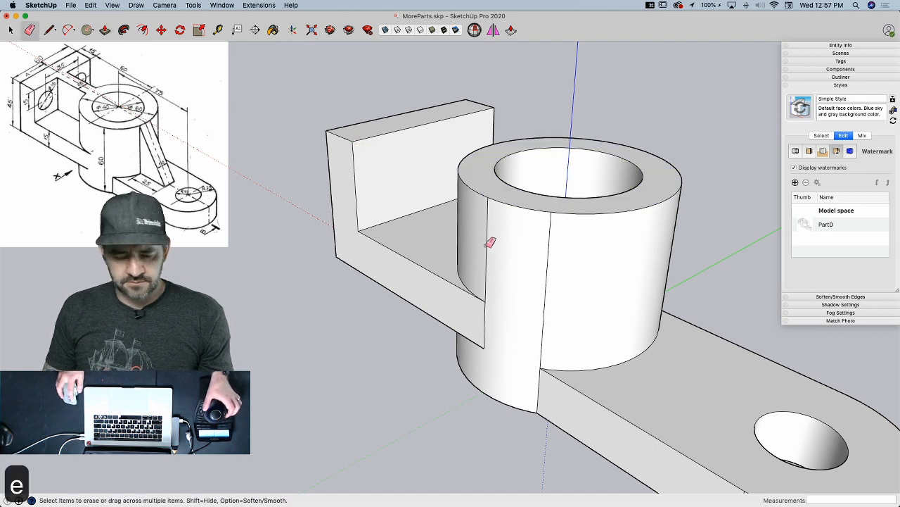
{"action": "left_click", "coordinate": [493, 242]}
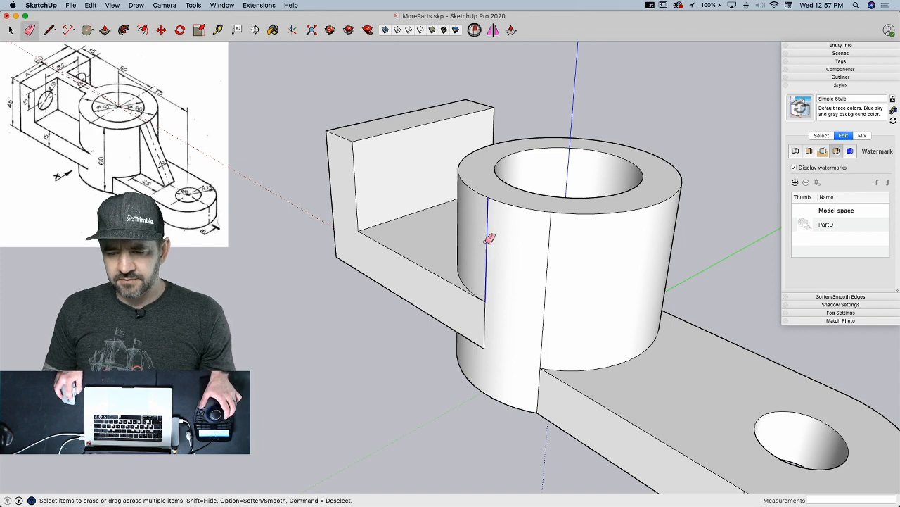
{"action": "left_click", "coordinate": [546, 266]}
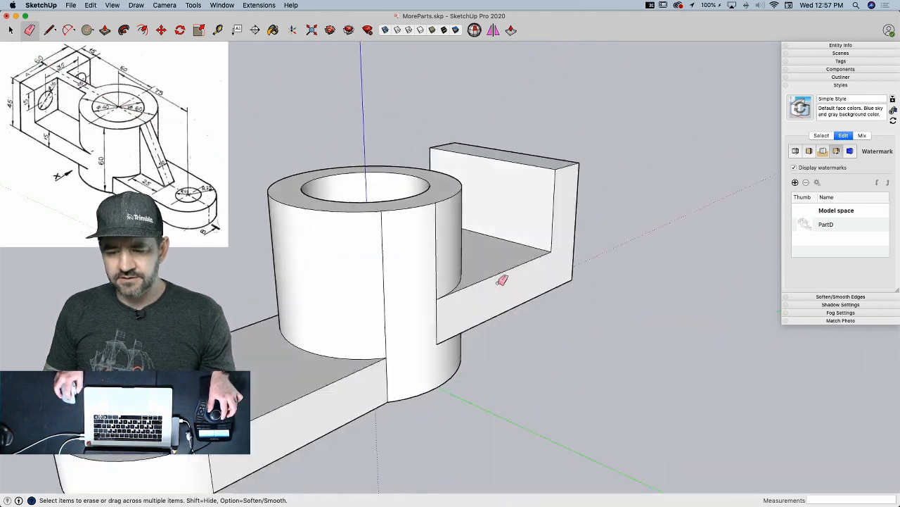
{"action": "left_click", "coordinate": [345, 273]}
{"action": "left_click", "coordinate": [294, 276]}
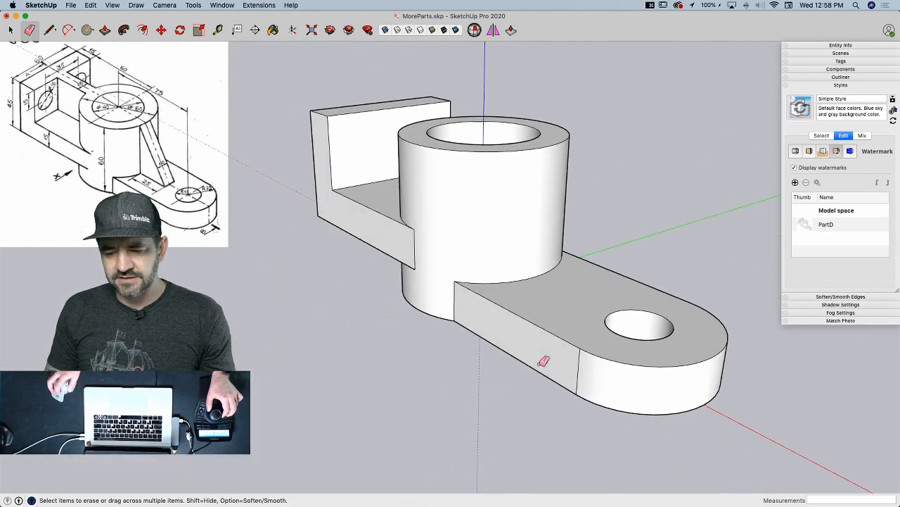
- Soften the whole part's edges with coplanar softening and an angle between normals of 38 degrees
{"action": "key", "text": "space"}
{"action": "triple_click", "coordinate": [523, 344]}
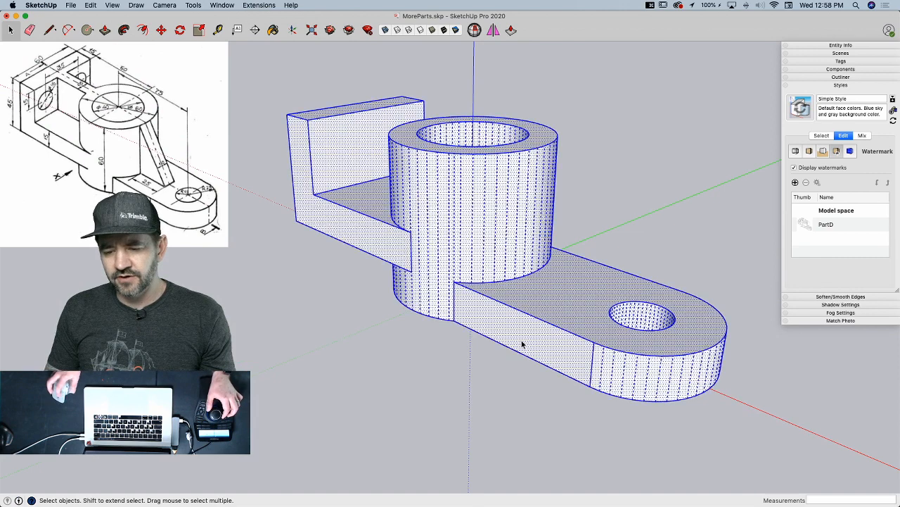
{"action": "left_click", "coordinate": [836, 297]}
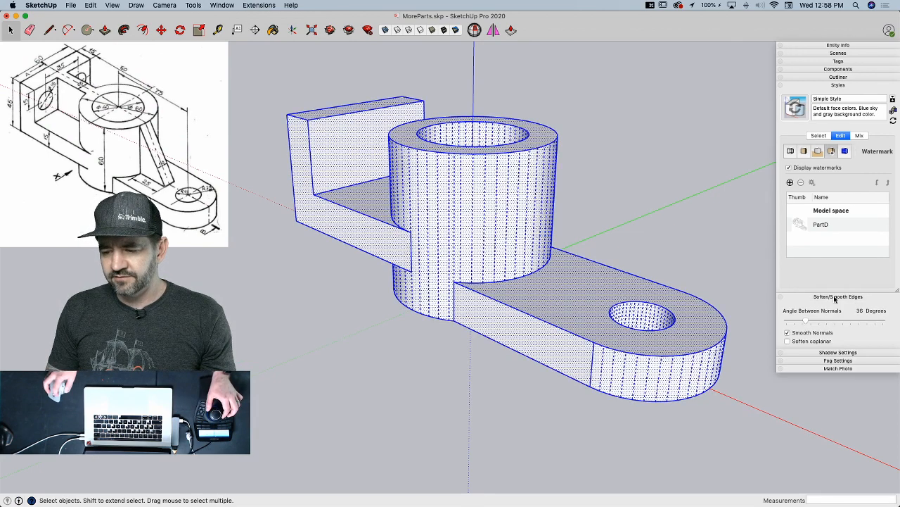
{"action": "left_click", "coordinate": [788, 342]}
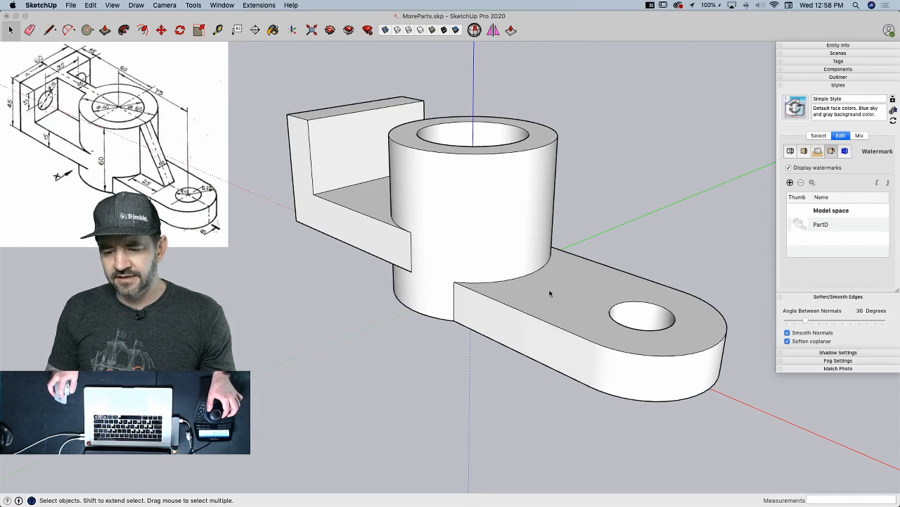
{"action": "mouse_move", "coordinate": [830, 320]}
{"action": "left_mouse_down"}
{"action": "mouse_move", "coordinate": [783, 324]}
{"action": "mouse_move", "coordinate": [805, 322]}
{"action": "left_mouse_up"}
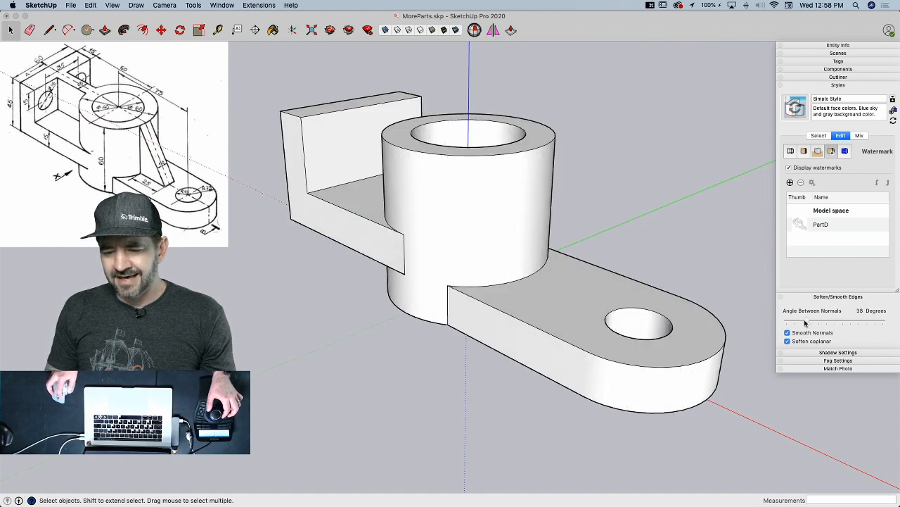
- Erase the bracket's short vertical end edge where its side runs flush into the ring
{"action": "key", "text": "e"}
{"action": "scroll", "coordinate": [411, 285], "scroll_direction": "up", "scroll_amount": 5}
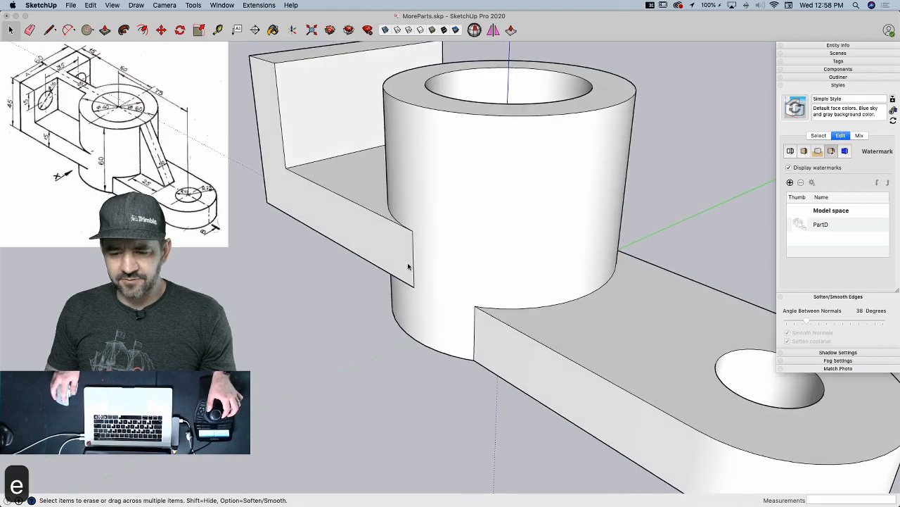
{"action": "mouse_move", "coordinate": [416, 269]}
{"action": "middle_mouse_down"}
{"action": "mouse_move", "coordinate": [437, 368]}
{"action": "mouse_move", "coordinate": [505, 237]}
{"action": "mouse_move", "coordinate": [483, 218]}
{"action": "mouse_move", "coordinate": [468, 241]}
{"action": "mouse_move", "coordinate": [435, 236]}
{"action": "mouse_move", "coordinate": [468, 253]}
{"action": "middle_mouse_up"}
{"action": "key", "text": "l"}
{"action": "key", "text": "e"}
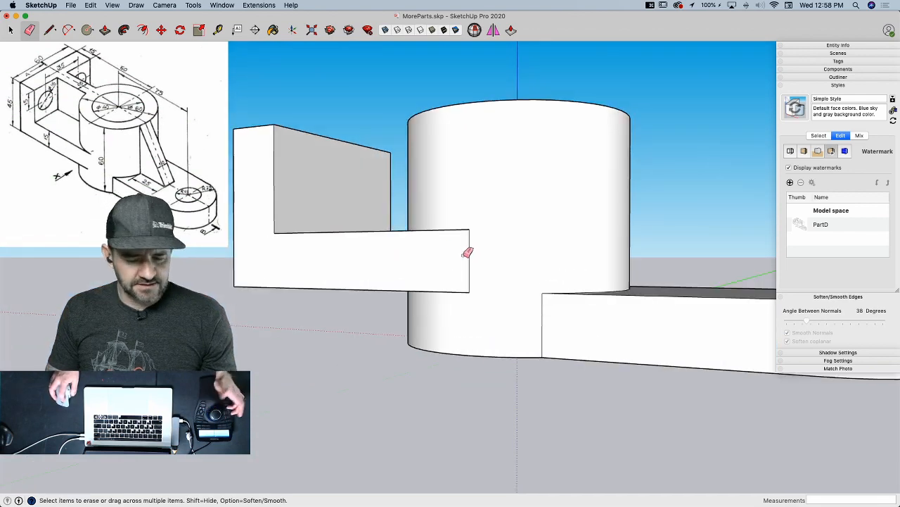
{"action": "left_click_drag", "start_coordinate": [534, 320], "coordinate": [532, 321]}
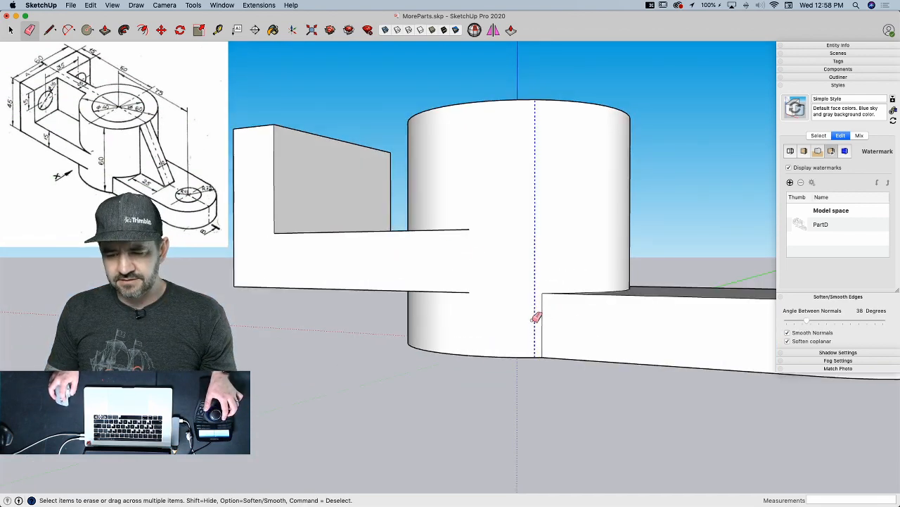
- Trace the vertical edge where the arm's side meets the ring, and erase the bracket's matching end edge on the opposite side
{"action": "mouse_move", "coordinate": [543, 343]}
{"action": "middle_mouse_down"}
{"action": "mouse_move", "coordinate": [515, 382]}
{"action": "mouse_move", "coordinate": [437, 316]}
{"action": "mouse_move", "coordinate": [537, 328]}
{"action": "mouse_move", "coordinate": [589, 362]}
{"action": "mouse_move", "coordinate": [521, 380]}
{"action": "middle_mouse_up"}
{"action": "key", "text": "l"}
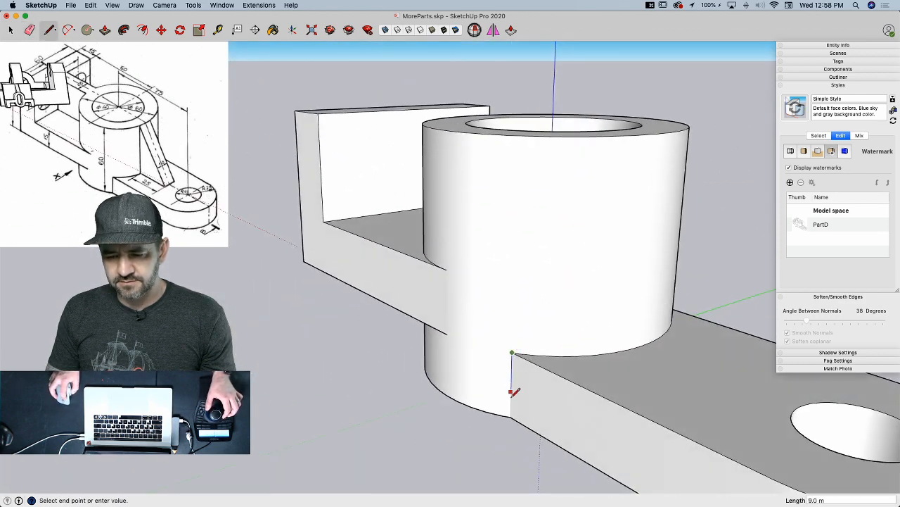
{"action": "key", "text": "space"}
{"action": "mouse_move", "coordinate": [450, 285]}
{"action": "middle_mouse_down"}
{"action": "mouse_move", "coordinate": [462, 281]}
{"action": "mouse_move", "coordinate": [460, 305]}
{"action": "middle_mouse_up"}
{"action": "key", "text": "e"}
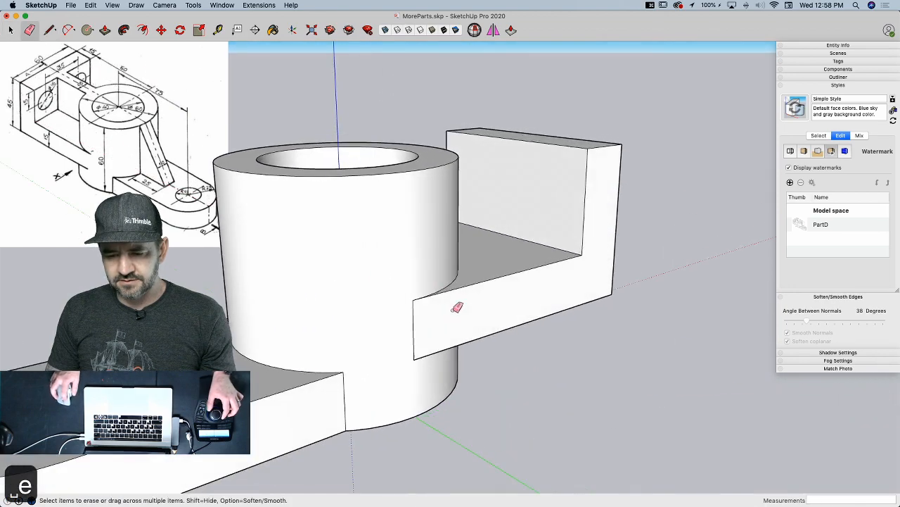
{"action": "middle_click_drag", "start_coordinate": [505, 329], "coordinate": [480, 318]}
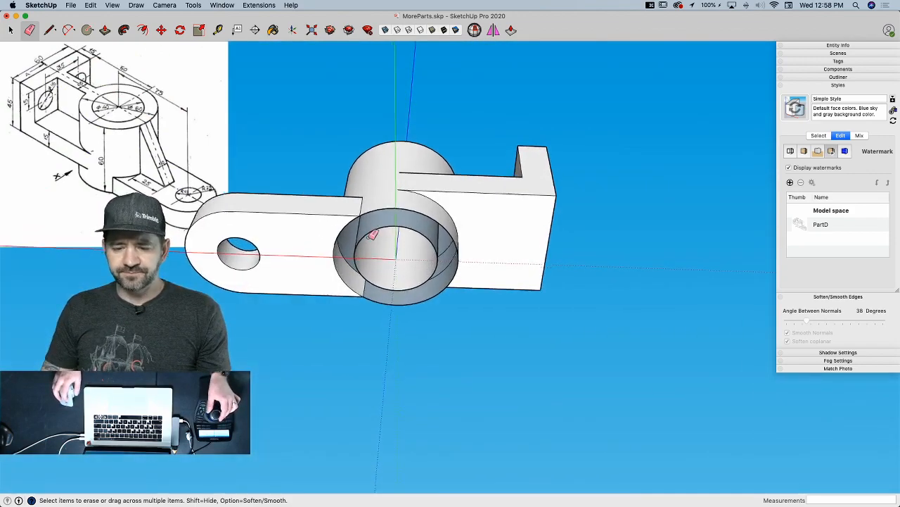
- Delete the curved internal faces separating the hollow ring from the arm and the bracket, working from the underside
{"action": "scroll", "coordinate": [334, 277], "scroll_direction": "up", "scroll_amount": 5}
{"action": "middle_click_drag", "start_coordinate": [299, 300], "coordinate": [334, 216]}
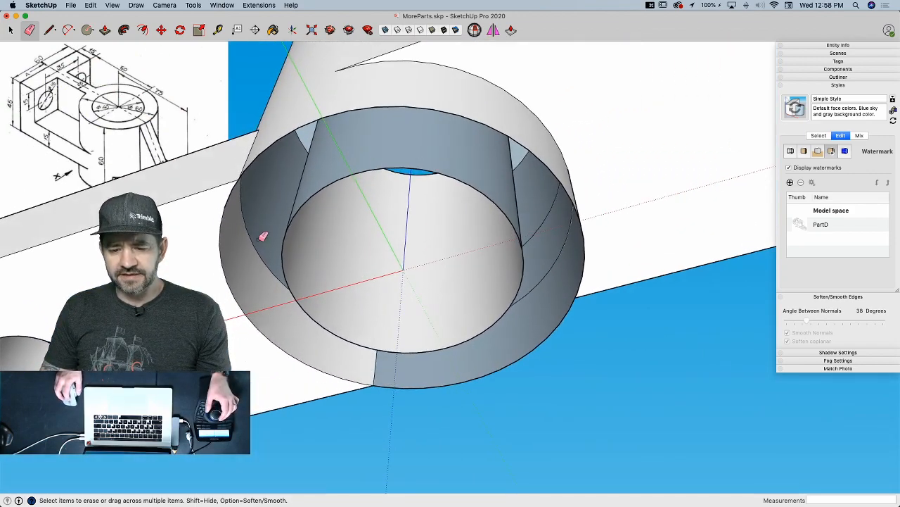
{"action": "key", "text": "space"}
{"action": "left_click", "coordinate": [252, 275]}
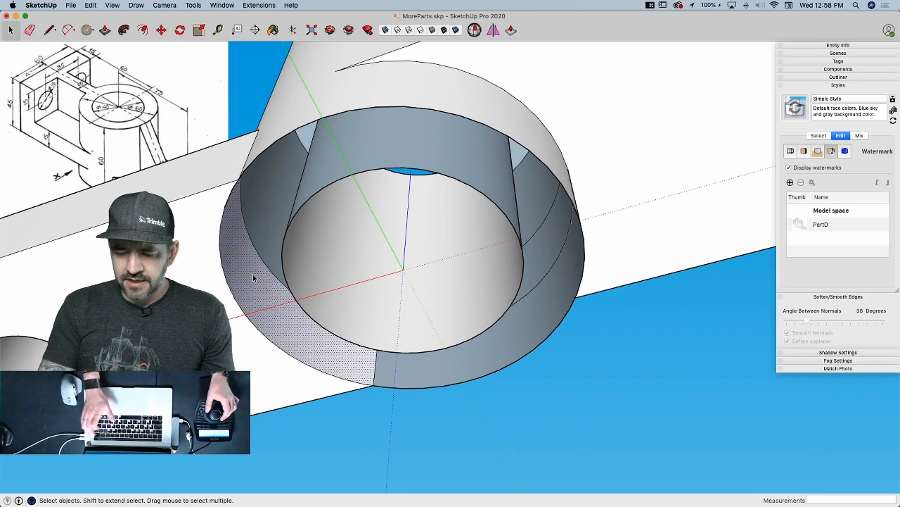
{"action": "key", "text": "BackSpace"}
{"action": "middle_click_drag", "start_coordinate": [253, 278], "coordinate": [429, 176]}
{"action": "key", "text": "BackSpace"}
- Close the ring's open underside with a line about 3.9 m long along its outer edge, and select the resulting face
{"action": "key", "text": "l"}
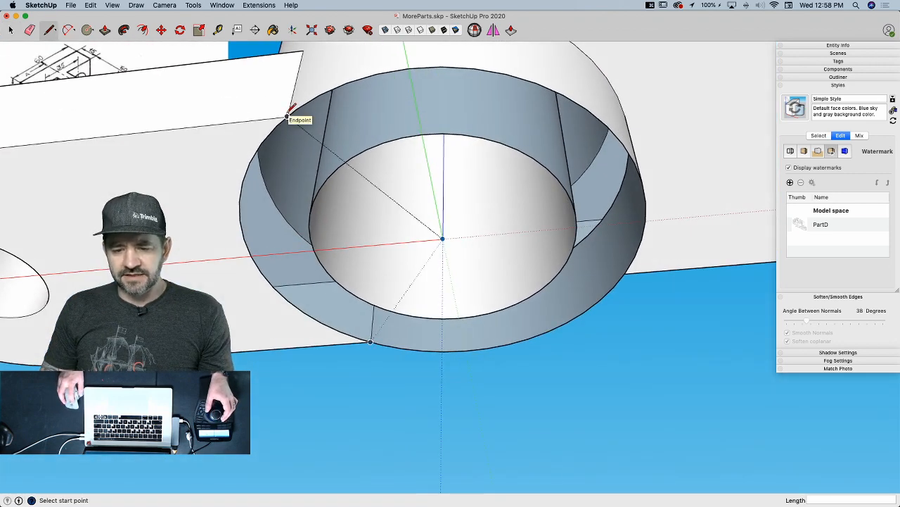
{"action": "key", "text": "space"}
{"action": "middle_click_drag", "start_coordinate": [565, 141], "coordinate": [439, 241]}
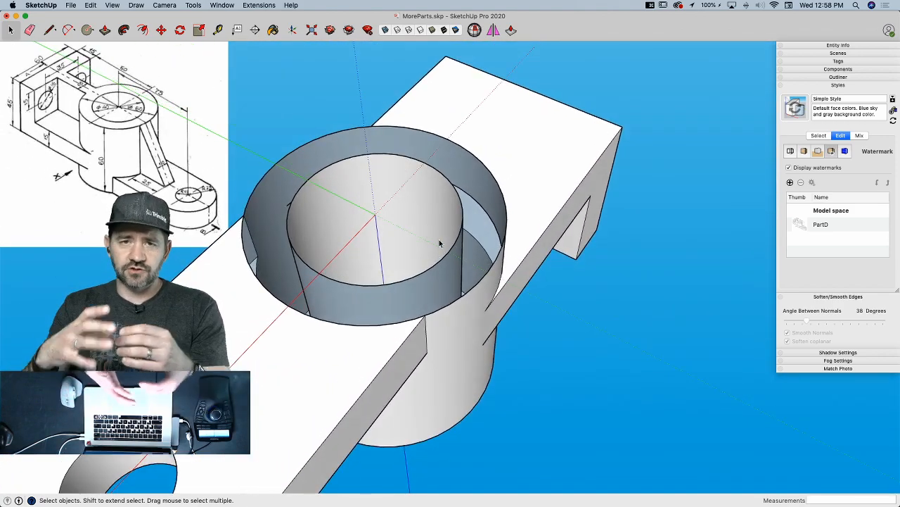
{"action": "middle_click_drag", "start_coordinate": [397, 127], "coordinate": [275, 140]}
{"action": "key", "text": "l"}
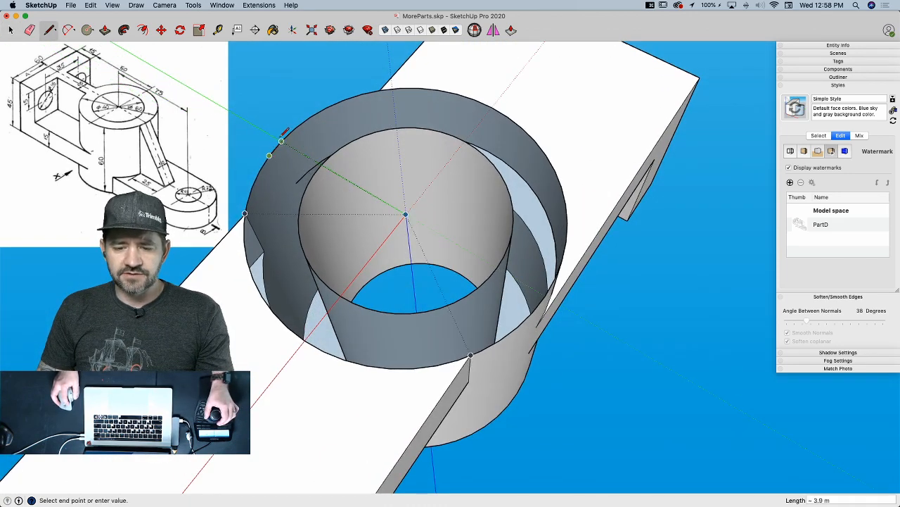
{"action": "left_click", "coordinate": [282, 140]}
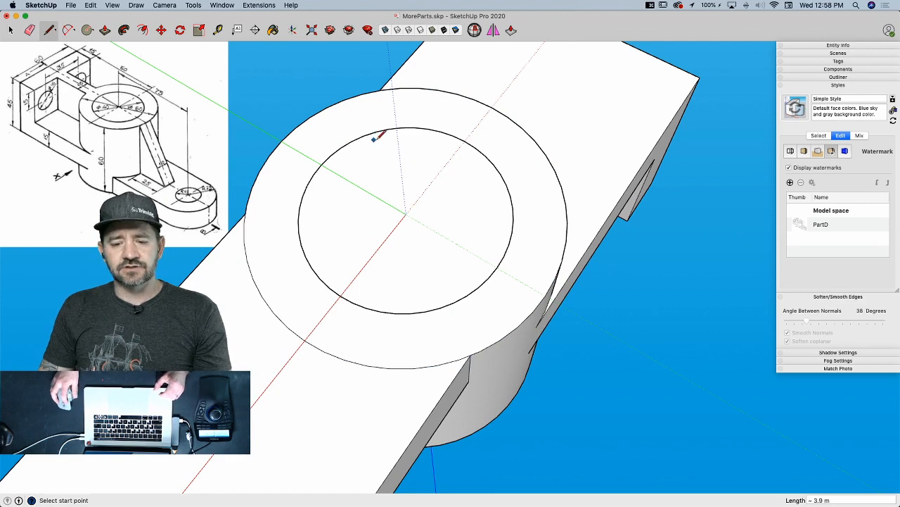
{"action": "key", "text": "space"}
{"action": "left_click", "coordinate": [265, 190]}
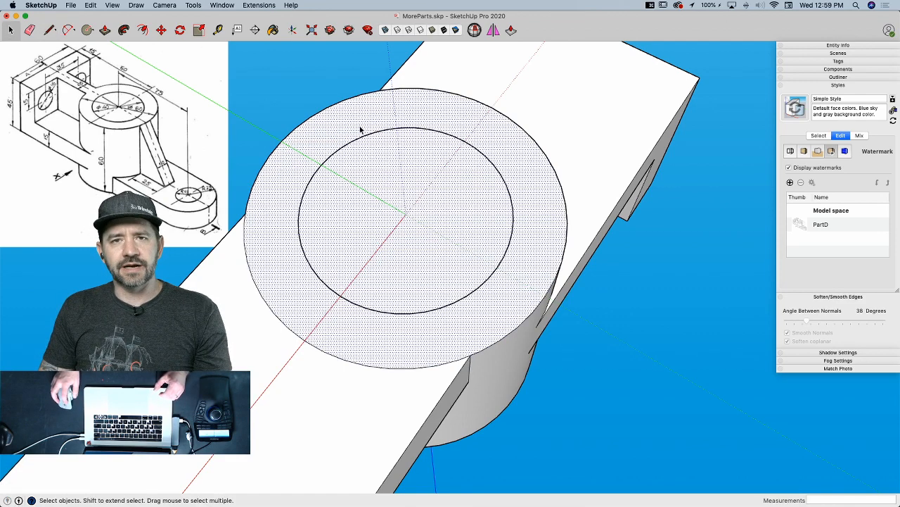
- Try to separate the bore opening from the ring's underside face by retracing a segment of the inner circle, and undo the closing work
{"action": "key", "text": "l"}
{"action": "left_click", "coordinate": [318, 167]}
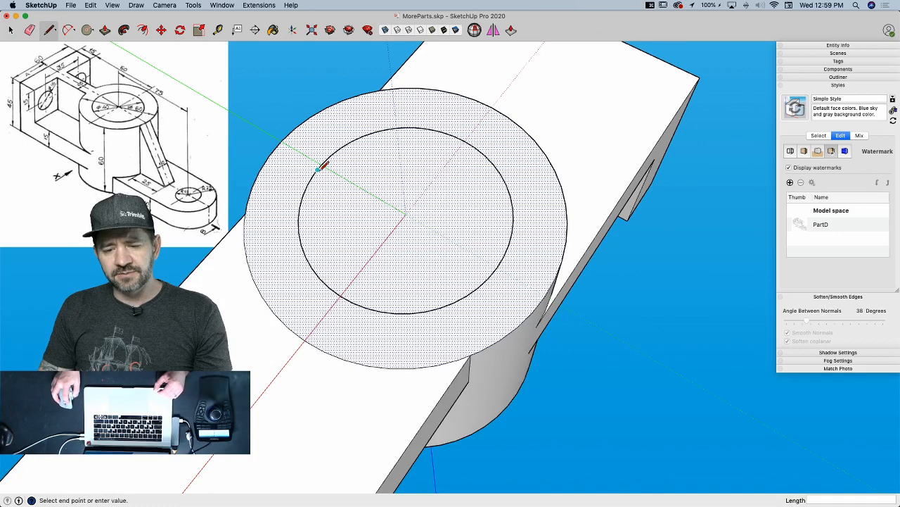
{"action": "left_click", "coordinate": [314, 174]}
{"action": "key", "text": "space"}
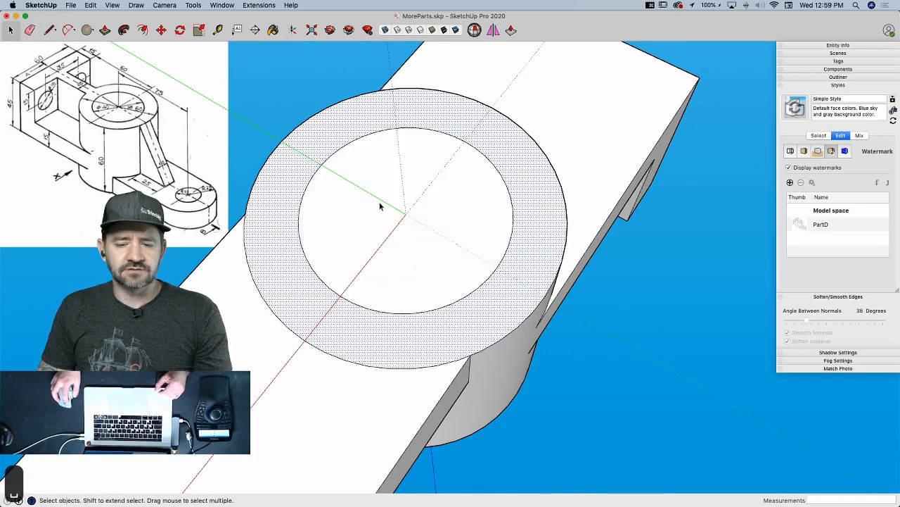
{"action": "left_click", "coordinate": [380, 204]}
{"action": "key", "text": "super+z"}
{"action": "key", "text": "super+z"}
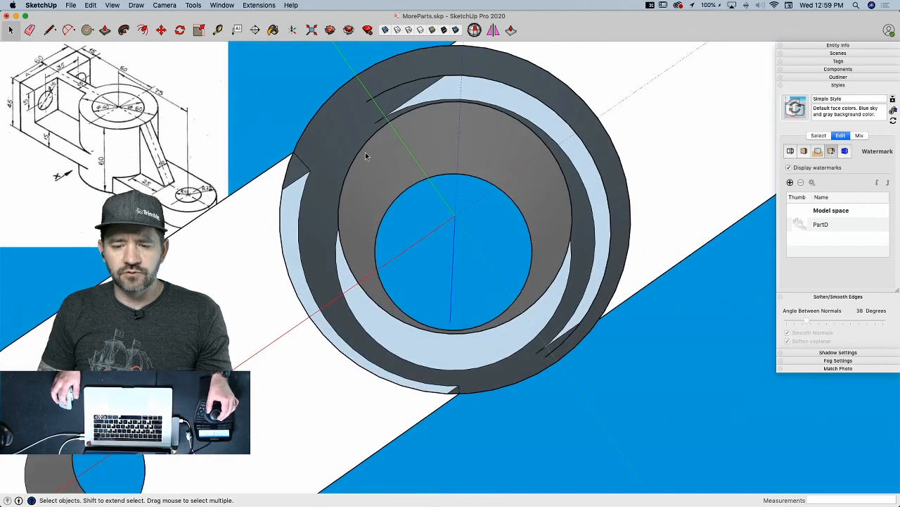
- Close the ring's underside with two lines about 10 m long bridging its outer and inner circles, and erase both bridging lines
{"action": "key", "text": "l"}
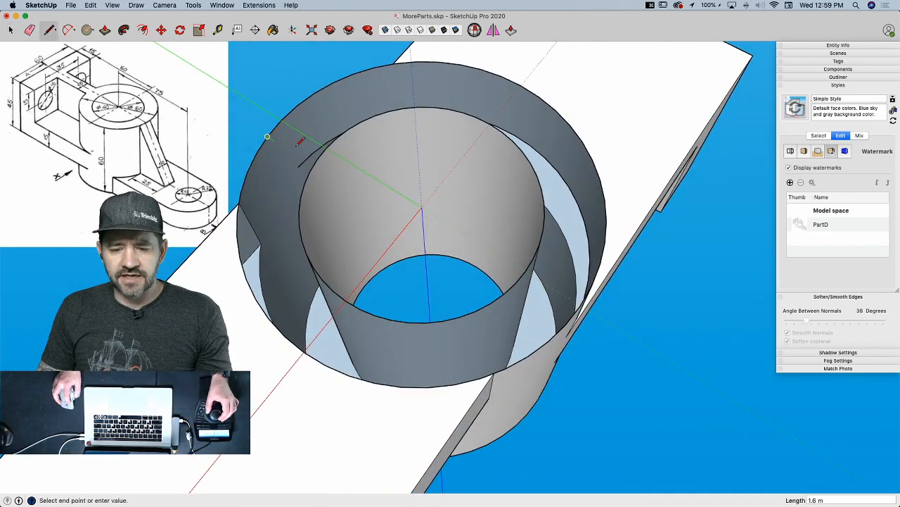
{"action": "key", "text": "space"}
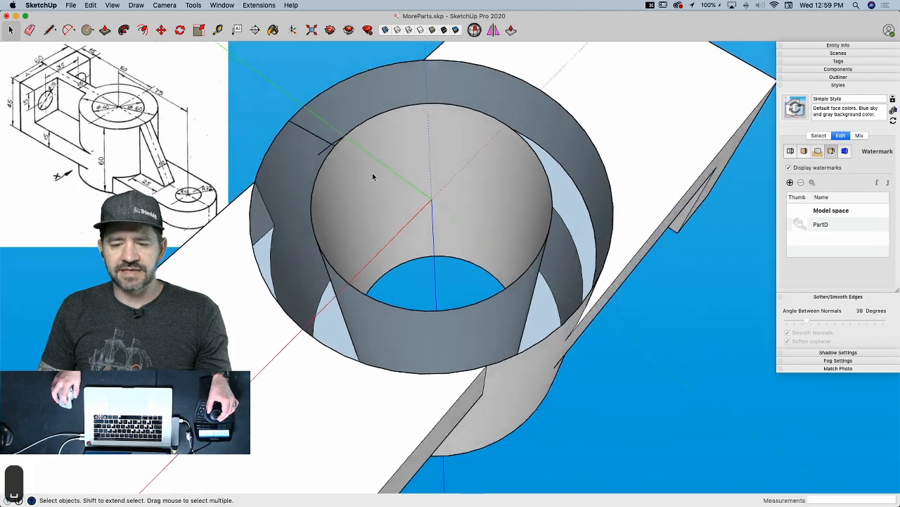
{"action": "key", "text": "l"}
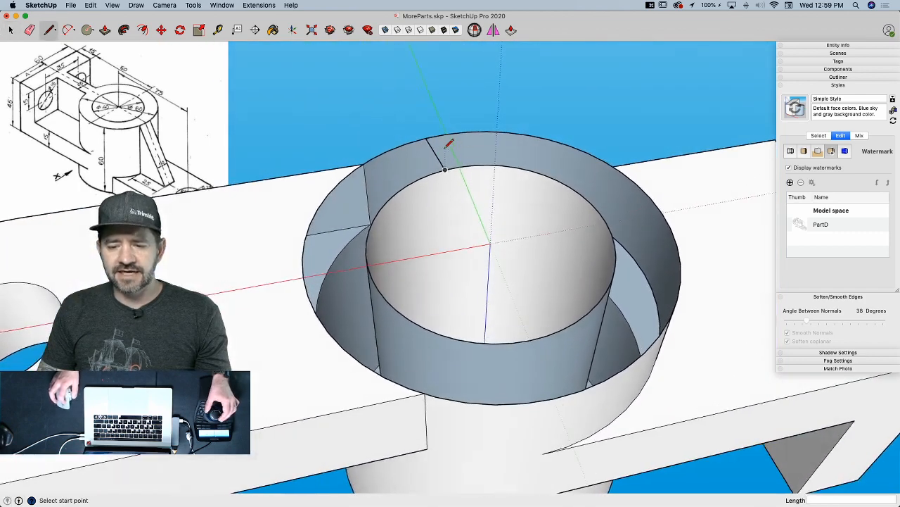
{"action": "left_click", "coordinate": [407, 142]}
{"action": "left_click", "coordinate": [446, 170]}
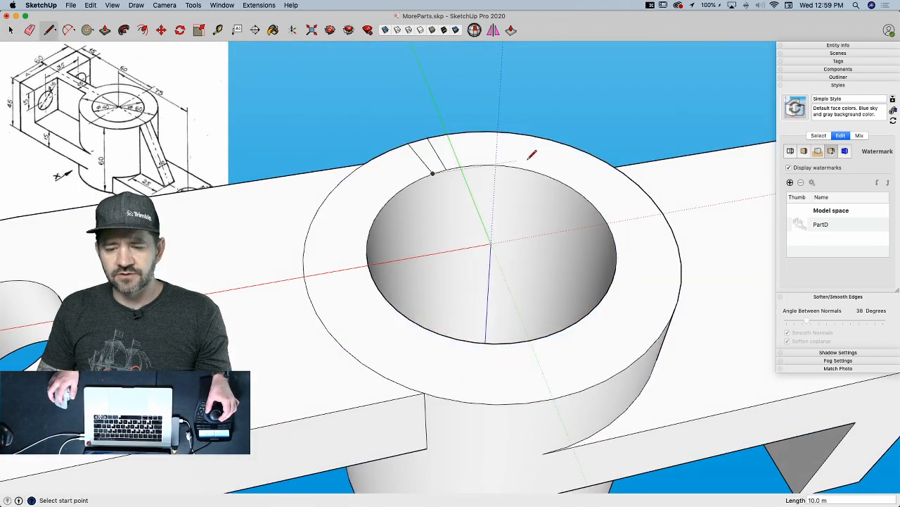
{"action": "key", "text": "e"}
{"action": "left_click_drag", "start_coordinate": [440, 159], "coordinate": [405, 170]}
{"action": "left_click", "coordinate": [336, 187]}
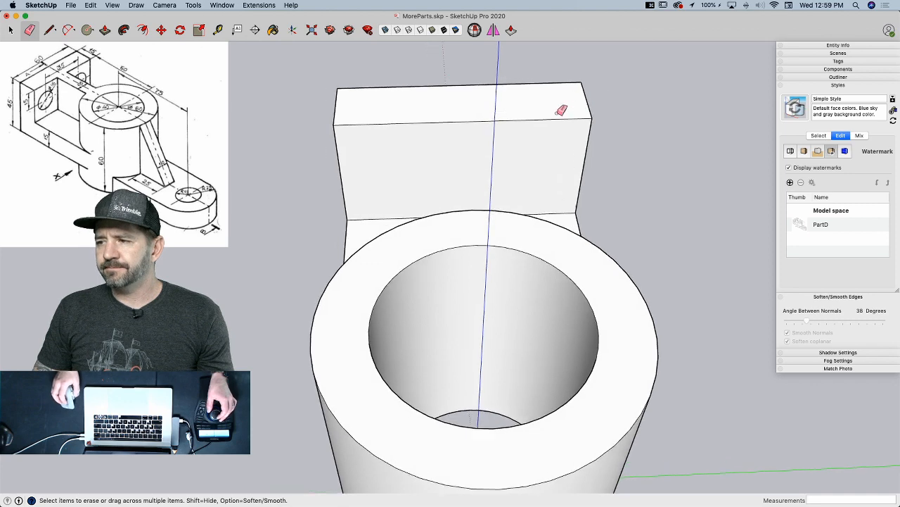
- Outline a 10 m wide strip on the bracket's floor from the wall to the ring, starting 5 m off the base edge's midpoint
{"action": "key", "text": "l"}
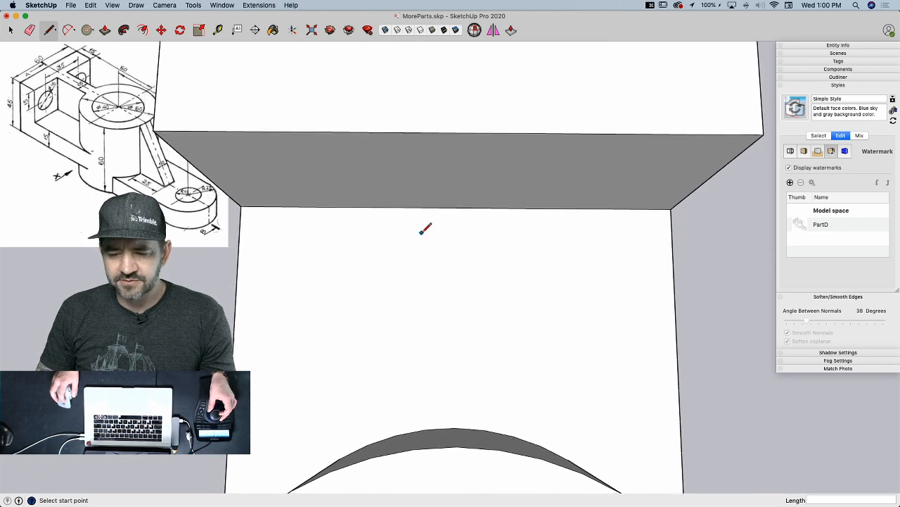
{"action": "left_click", "coordinate": [479, 192]}
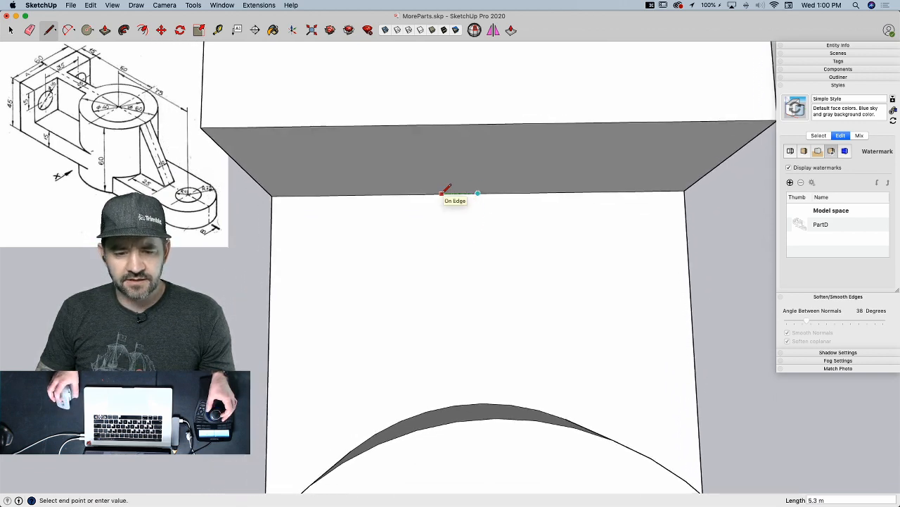
{"action": "type", "text": "5"}
{"action": "key", "text": "Return"}
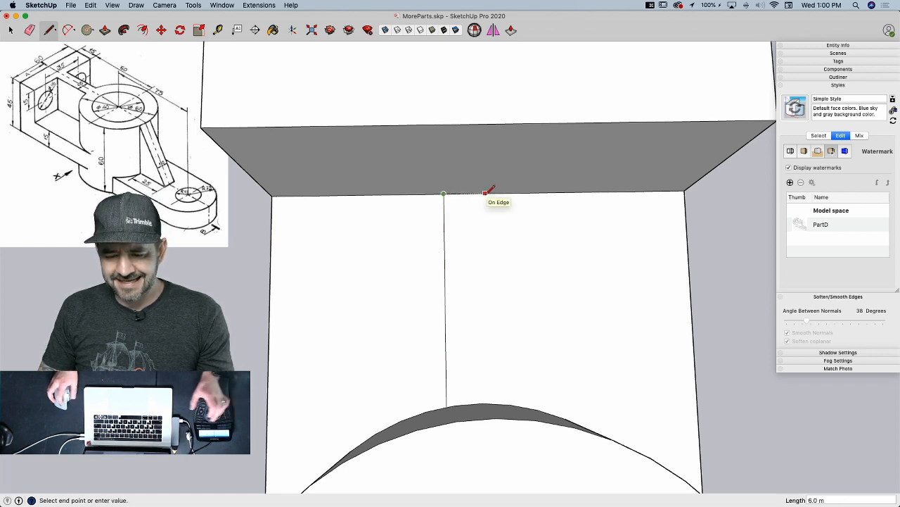
{"action": "type", "text": "10"}
{"action": "key", "text": "Return"}
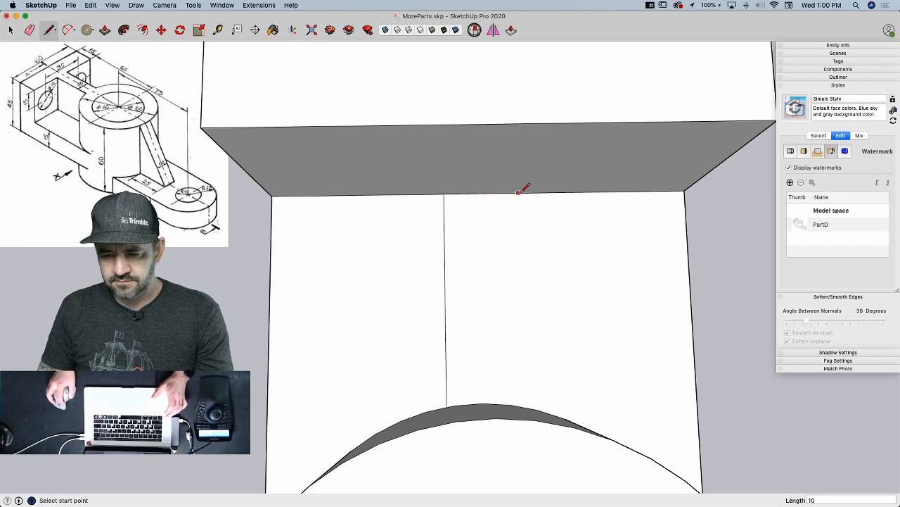
{"action": "left_click", "coordinate": [513, 192]}
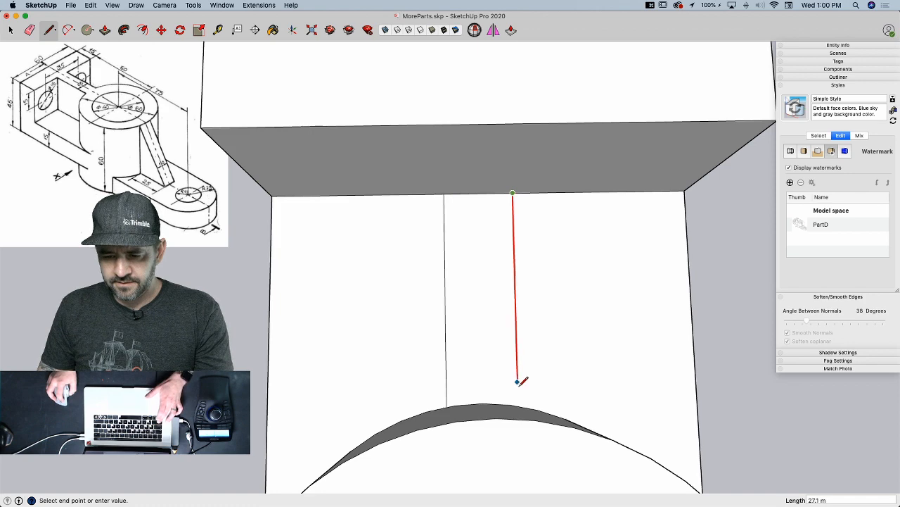
{"action": "left_click", "coordinate": [519, 406]}
{"action": "left_click", "coordinate": [519, 406]}
- Pull the strip up 30 m level with the top of the bracket wall, and erase the leftover seam edges
{"action": "key", "text": "p"}
{"action": "left_click", "coordinate": [473, 333]}
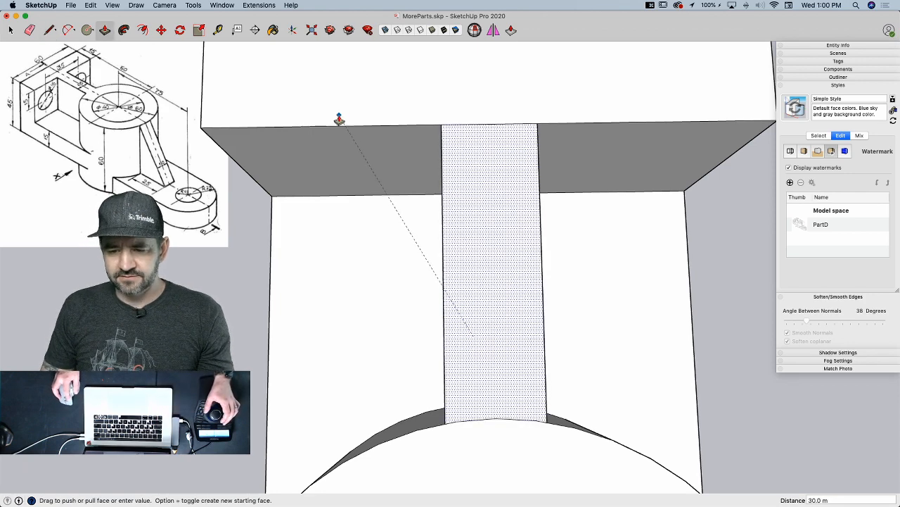
{"action": "left_click", "coordinate": [348, 118]}
{"action": "key", "text": "e"}
{"action": "middle_click_drag", "start_coordinate": [358, 117], "coordinate": [485, 137]}
{"action": "left_click_drag", "start_coordinate": [495, 147], "coordinate": [642, 274]}
{"action": "left_click", "coordinate": [669, 304]}
{"action": "key", "text": "space"}
- Locate the hole center on the wall's outer face with a 15 m vertical line starting 17.5 m from the top edge's midpoint
{"action": "scroll", "coordinate": [582, 263], "scroll_direction": "down", "scroll_amount": 2}
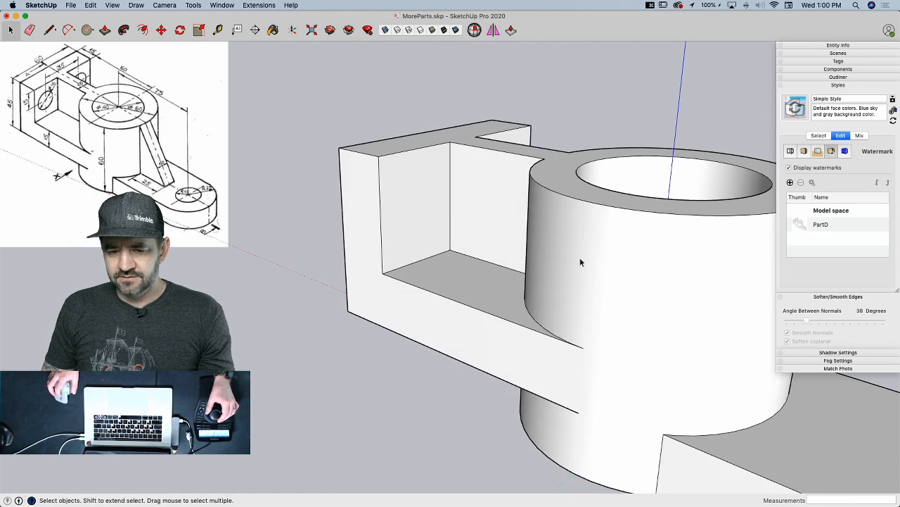
{"action": "middle_click_drag", "start_coordinate": [580, 261], "coordinate": [545, 235]}
{"action": "scroll", "coordinate": [551, 233], "scroll_direction": "down", "scroll_amount": 2}
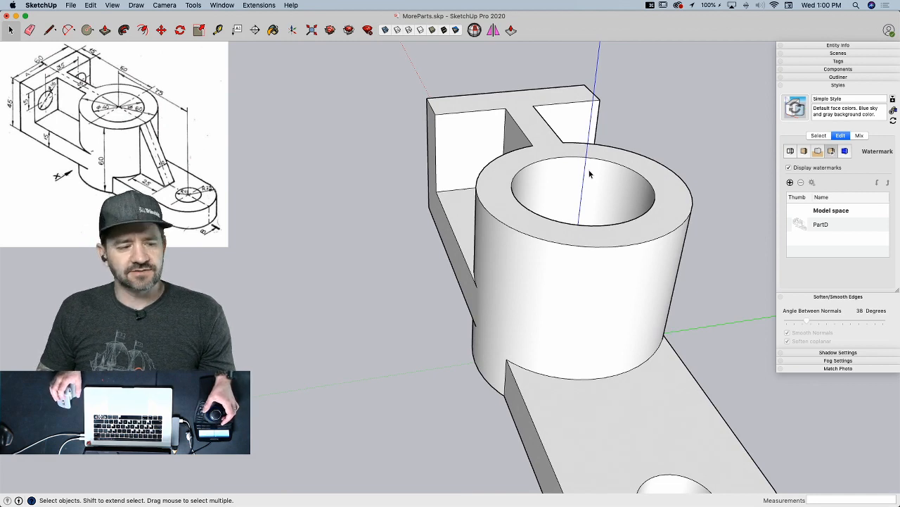
{"action": "middle_click_drag", "start_coordinate": [586, 164], "coordinate": [609, 176]}
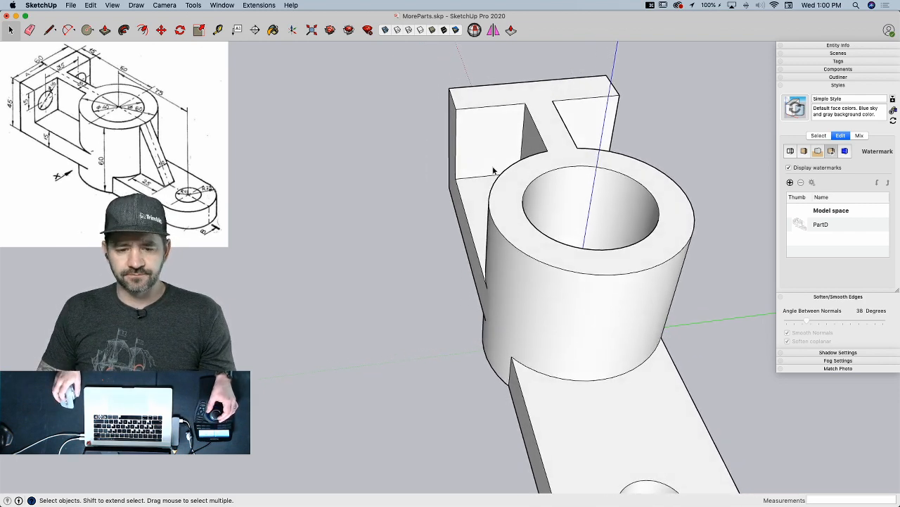
{"action": "scroll", "coordinate": [499, 148], "scroll_direction": "up", "scroll_amount": 5}
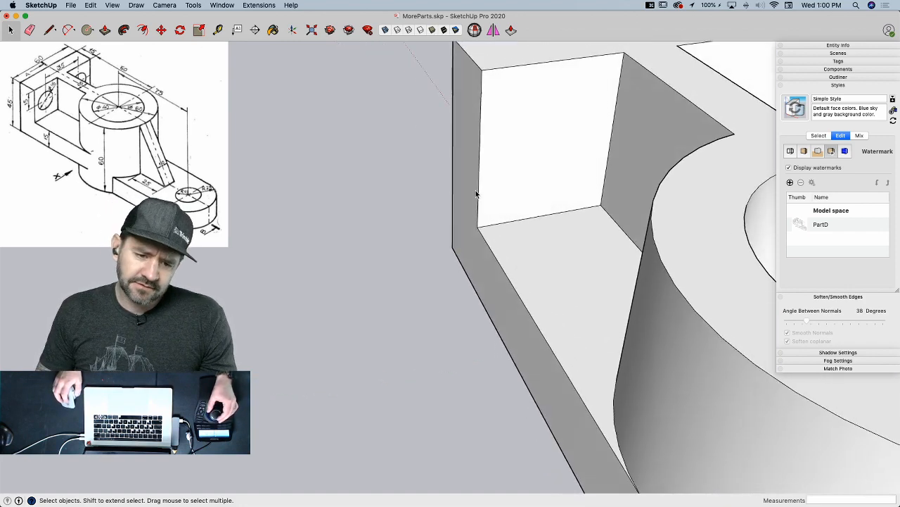
{"action": "key", "text": "l"}
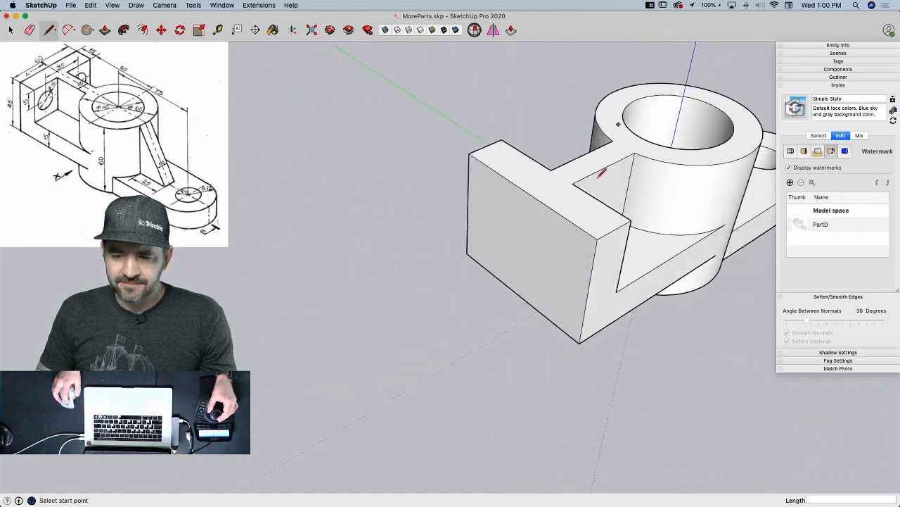
{"action": "left_click", "coordinate": [493, 202]}
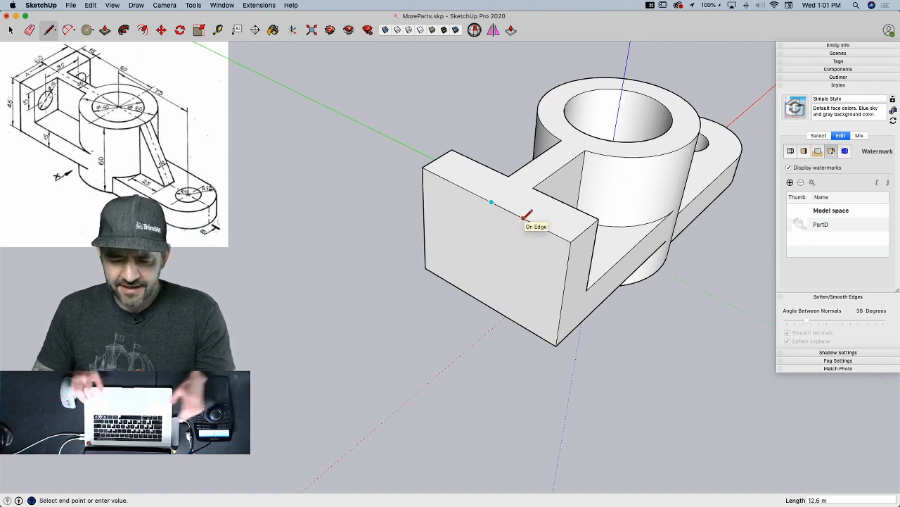
{"action": "type", "text": "17.5"}
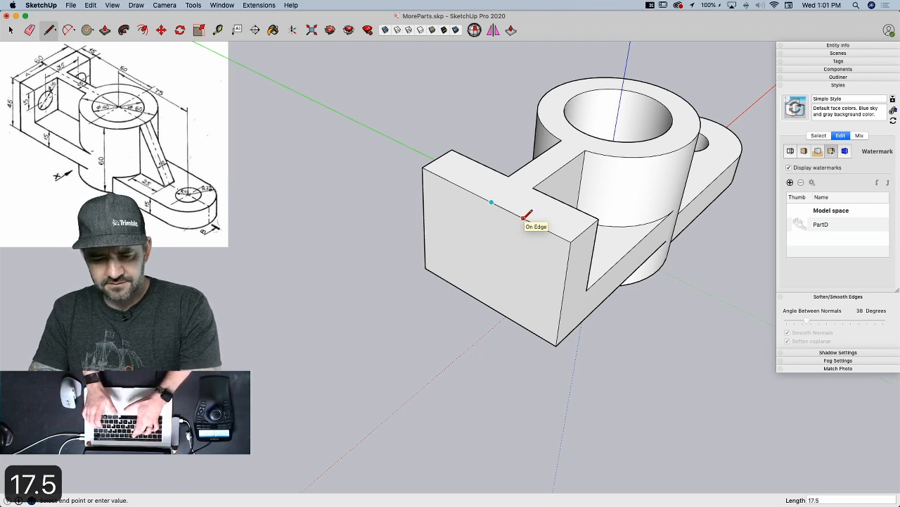
{"action": "key", "text": "Return"}
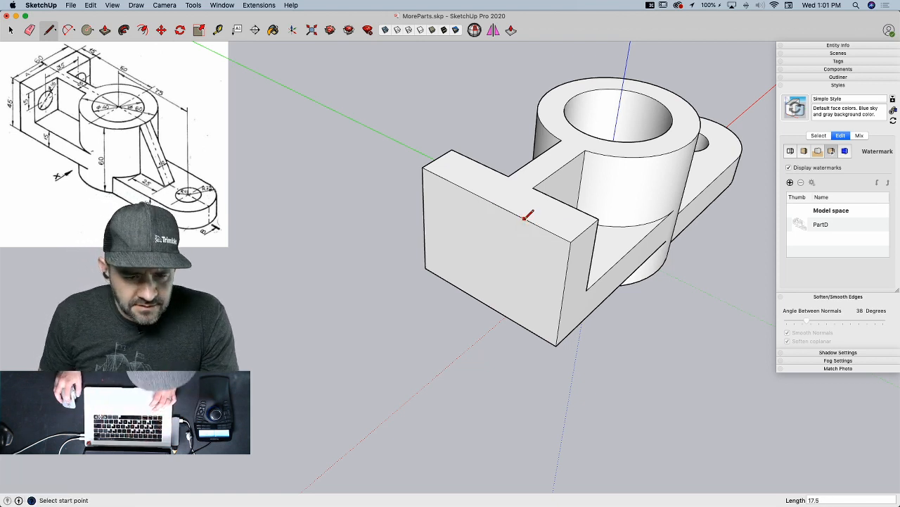
{"action": "left_click", "coordinate": [536, 222]}
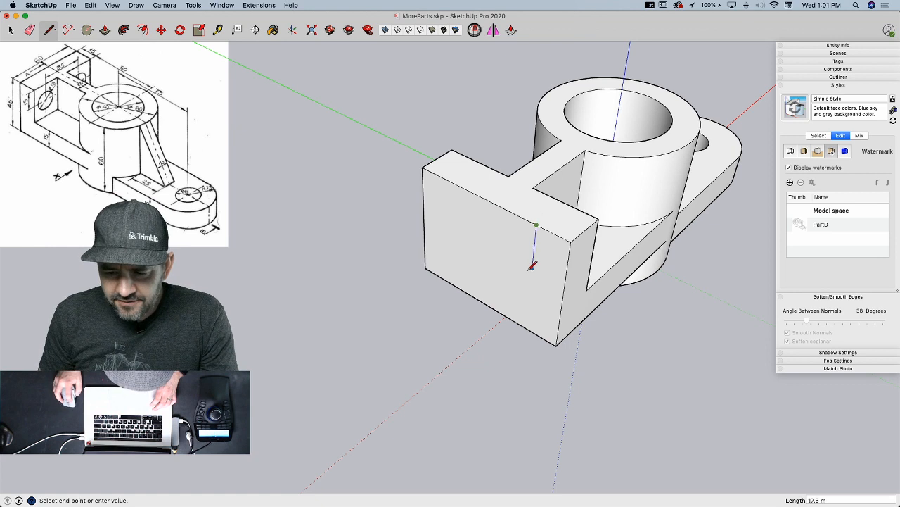
{"action": "type", "text": "15"}
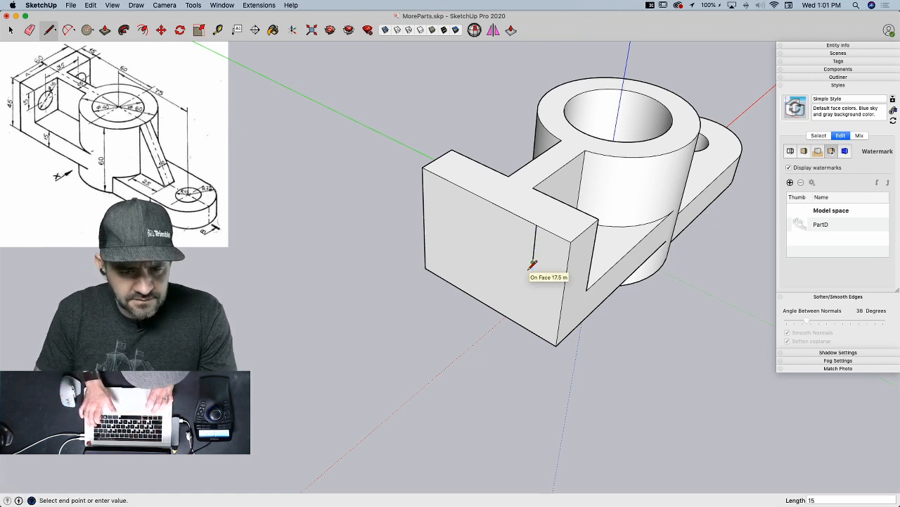
{"action": "key", "text": "Return"}
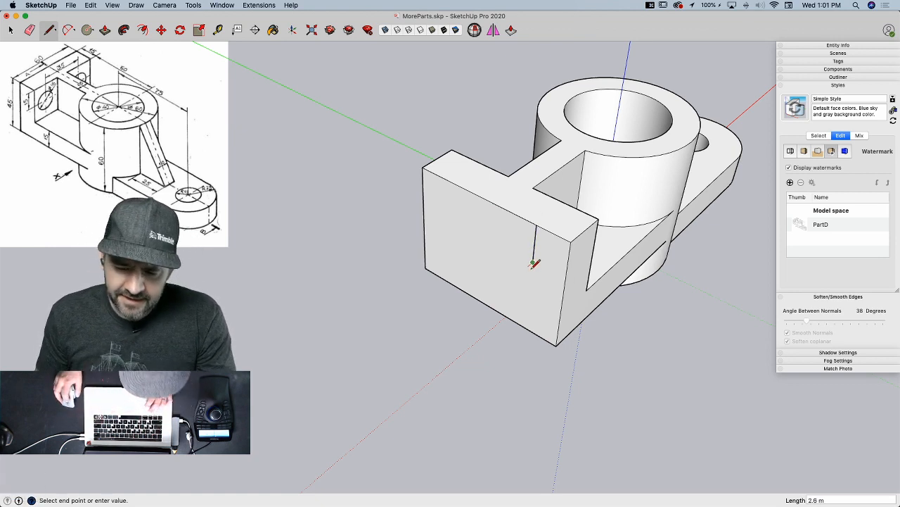
- Draw a circle of radius 8 m centered on the guide line's lower end, and erase the guide line
{"action": "key", "text": "c"}
{"action": "left_click", "coordinate": [533, 261]}
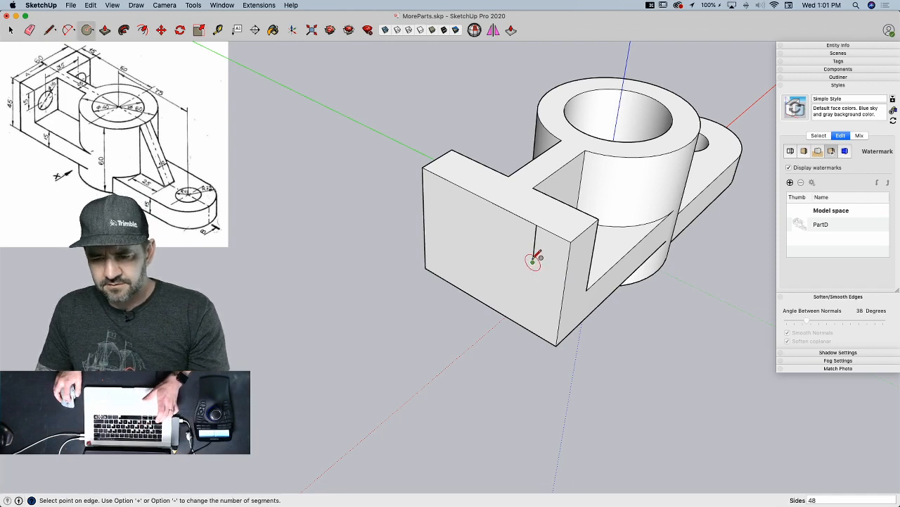
{"action": "type", "text": "8"}
{"action": "key", "text": "Return"}
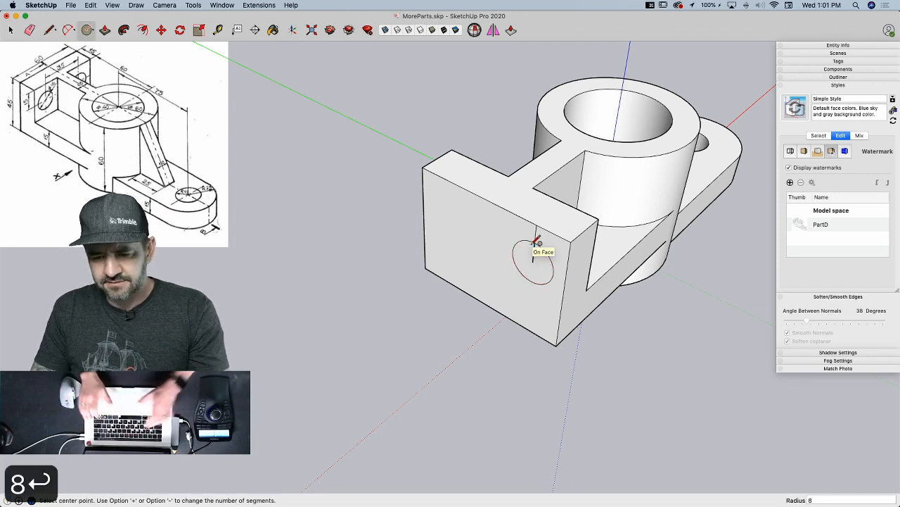
{"action": "key", "text": "e"}
{"action": "key", "text": "space"}
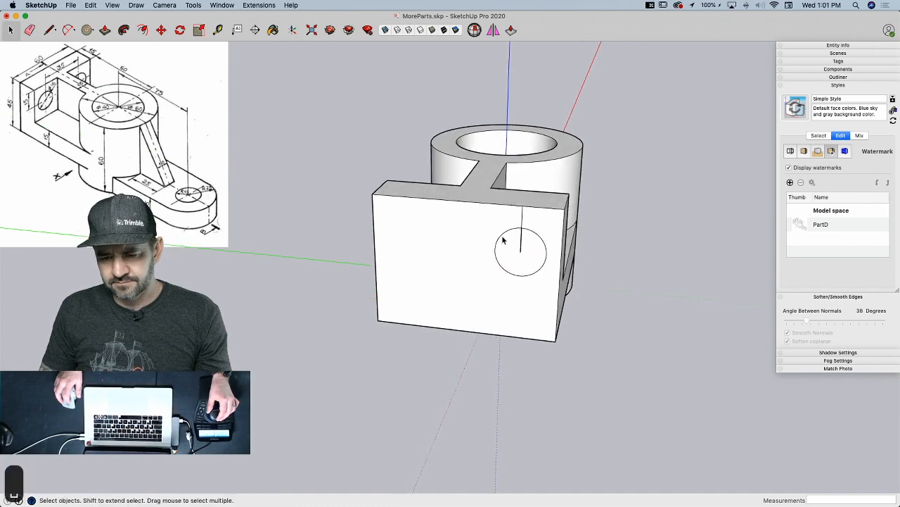
{"action": "key", "text": "e"}
{"action": "left_click_drag", "start_coordinate": [537, 251], "coordinate": [533, 221]}
- Push the circle 15 m through the bracket wall to cut the hole
{"action": "key", "text": "p"}
{"action": "left_click", "coordinate": [533, 257]}
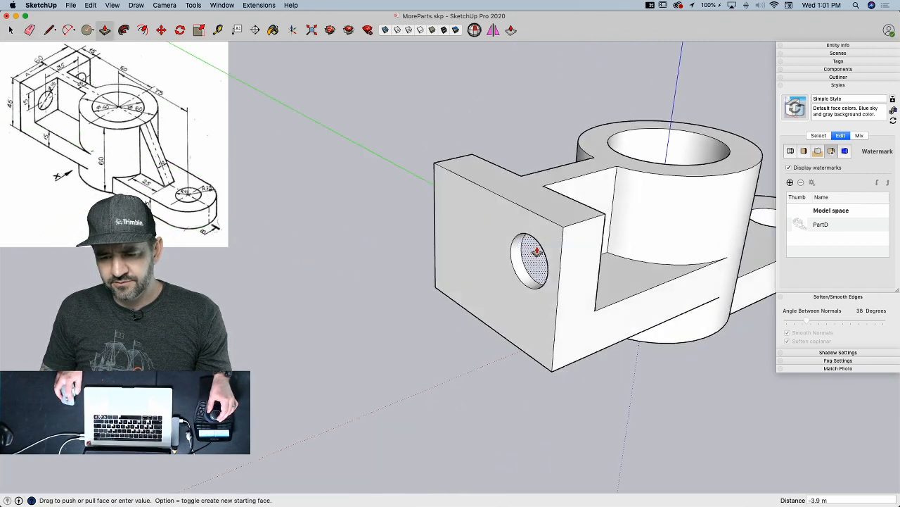
{"action": "left_click", "coordinate": [584, 239]}
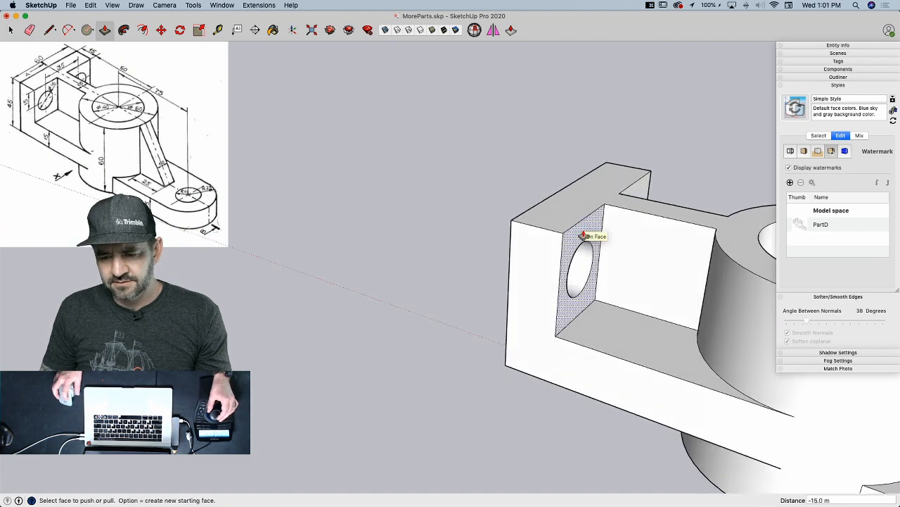
- Copy the bracket wall's face with the hole 35 m across to the matching wall face beyond the central web
{"action": "key", "text": "space"}
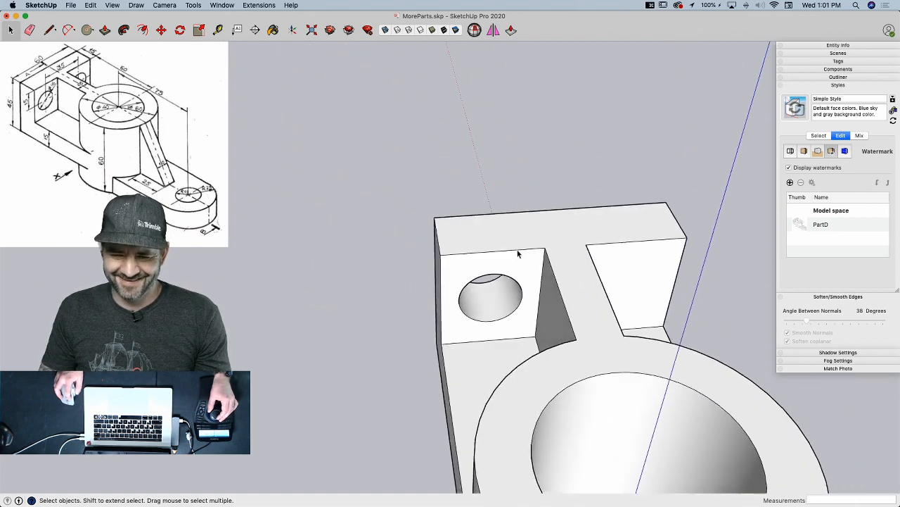
{"action": "left_click", "coordinate": [493, 287]}
{"action": "key", "text": "m"}
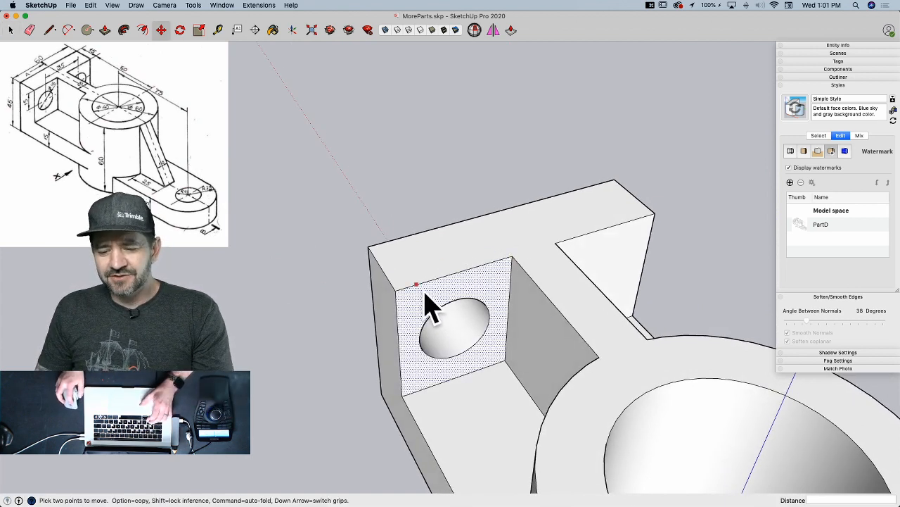
{"action": "key", "text": "space"}
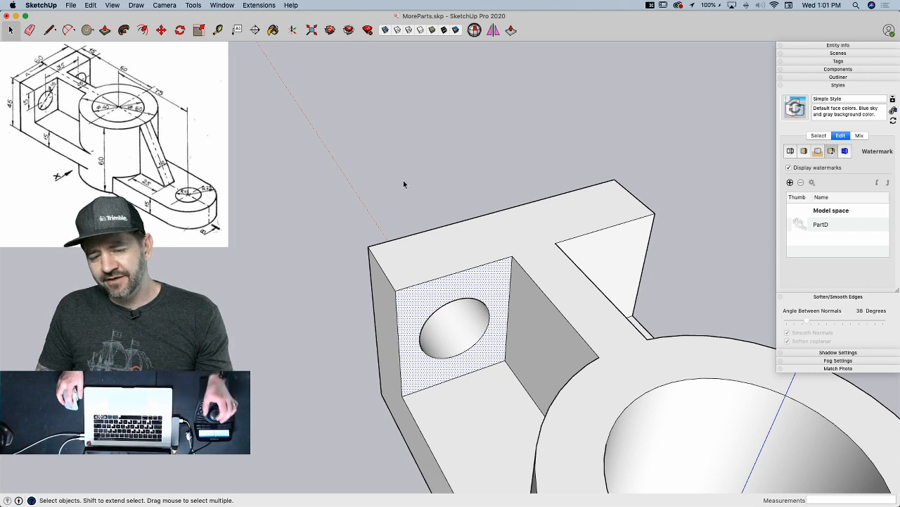
{"action": "key", "text": "m"}
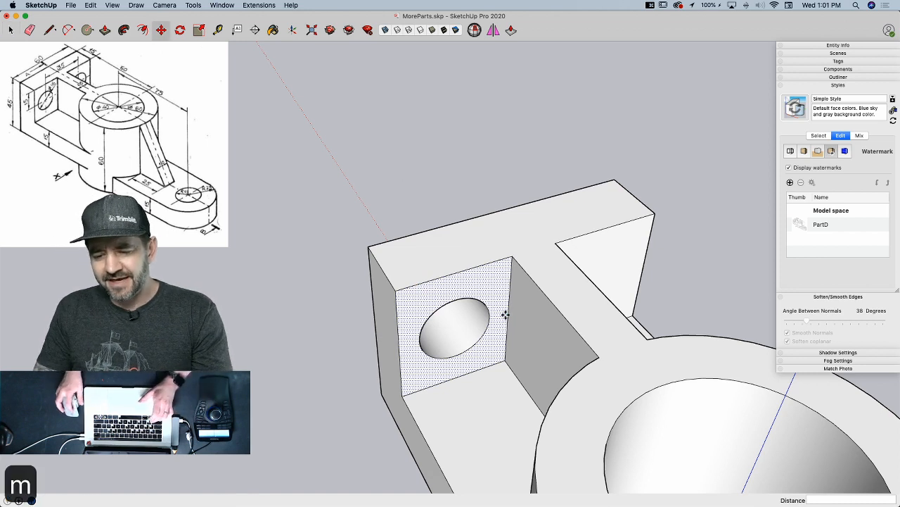
{"action": "left_click", "coordinate": [511, 258]}
{"action": "key", "text": "alt"}
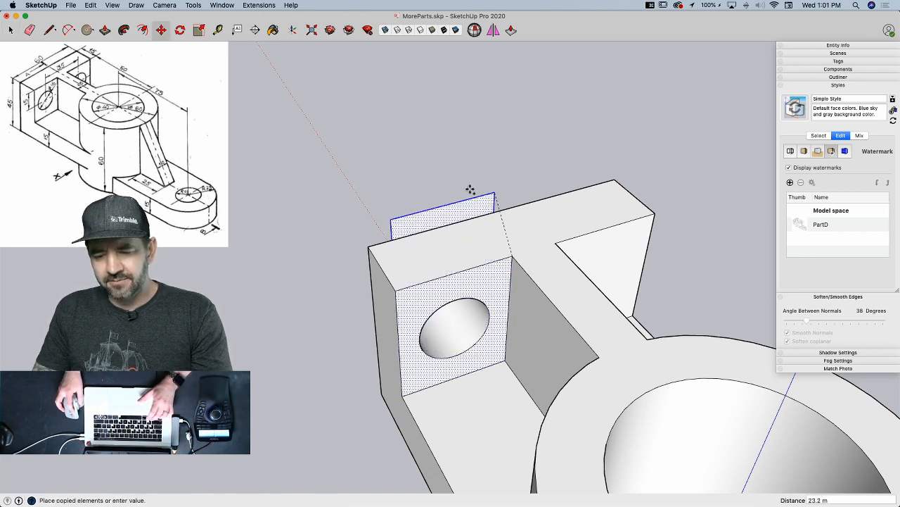
{"action": "left_click", "coordinate": [654, 214]}
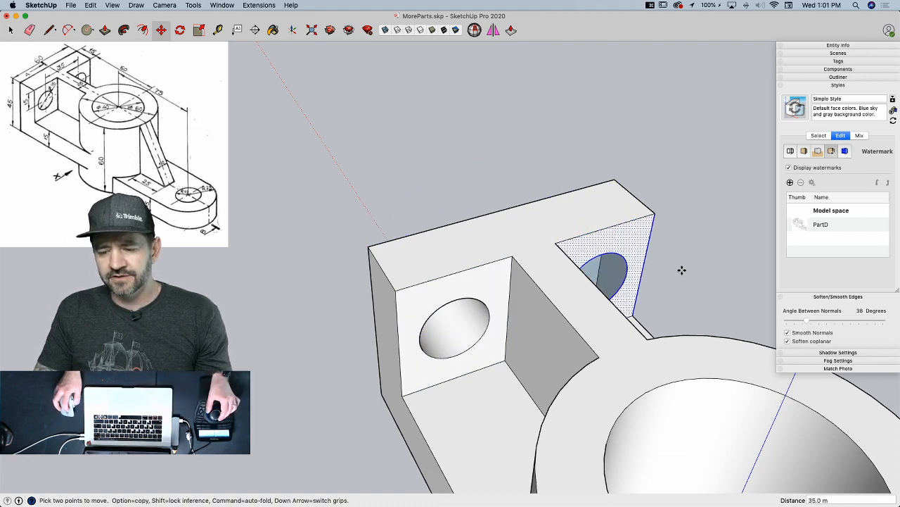
- Retrace one segment of the copied circle to fill its face, and push it 15 m through the wall to cut the second hole
{"action": "key", "text": "l"}
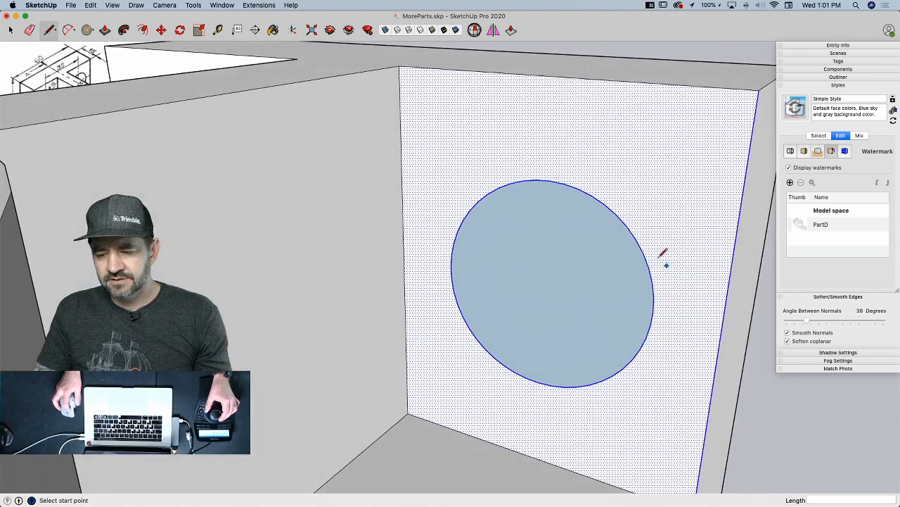
{"action": "left_click", "coordinate": [643, 251]}
{"action": "left_click", "coordinate": [637, 241]}
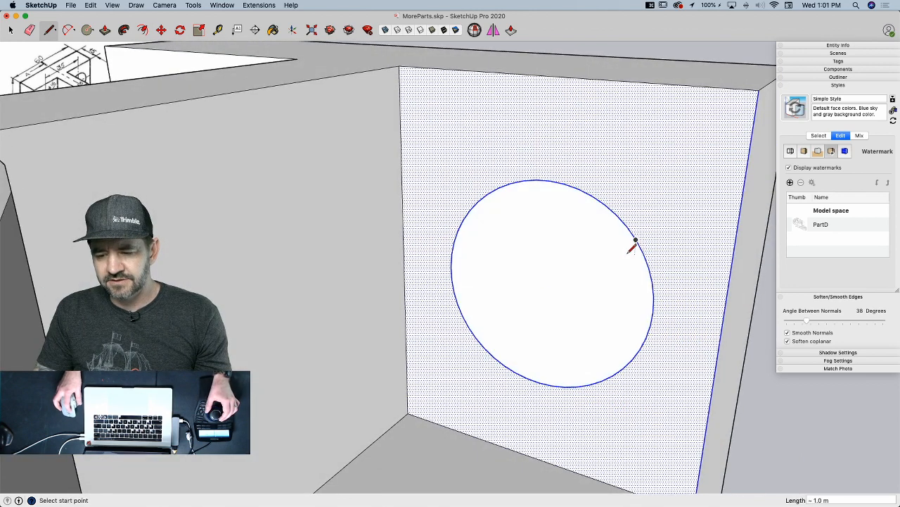
{"action": "key", "text": "p"}
{"action": "left_click_drag", "start_coordinate": [544, 306], "coordinate": [596, 279]}
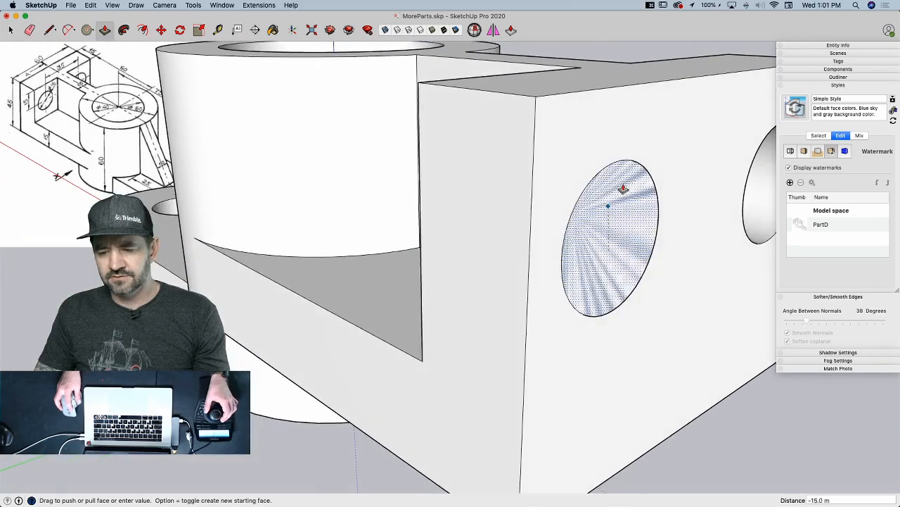
{"action": "left_click", "coordinate": [635, 164]}
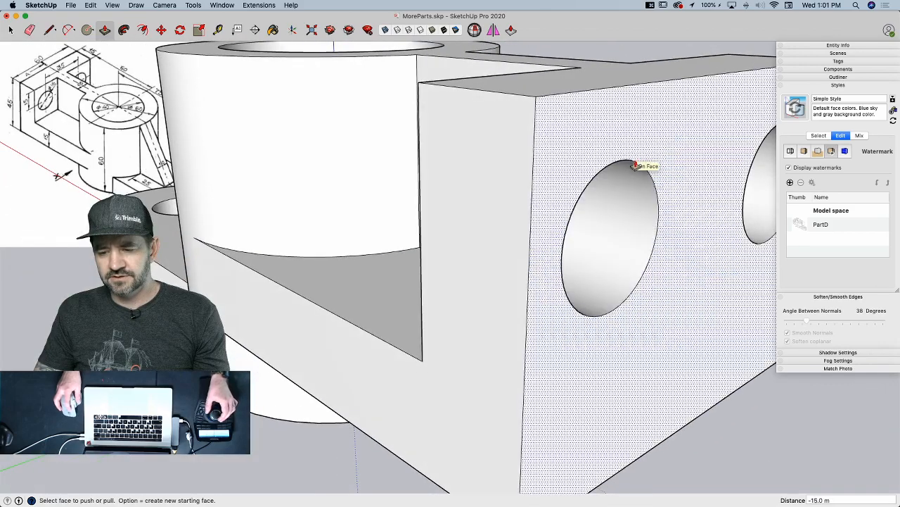
{"action": "key", "text": "space"}
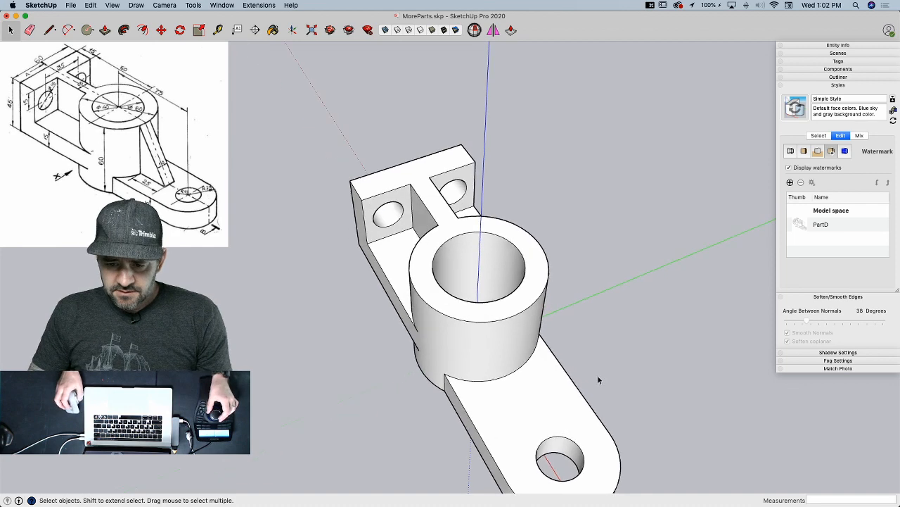
- Draw a vertical line down the middle of the cylinder's arm-side face, using a temporary line from the top center, and erase that helper
{"action": "key", "text": "l"}
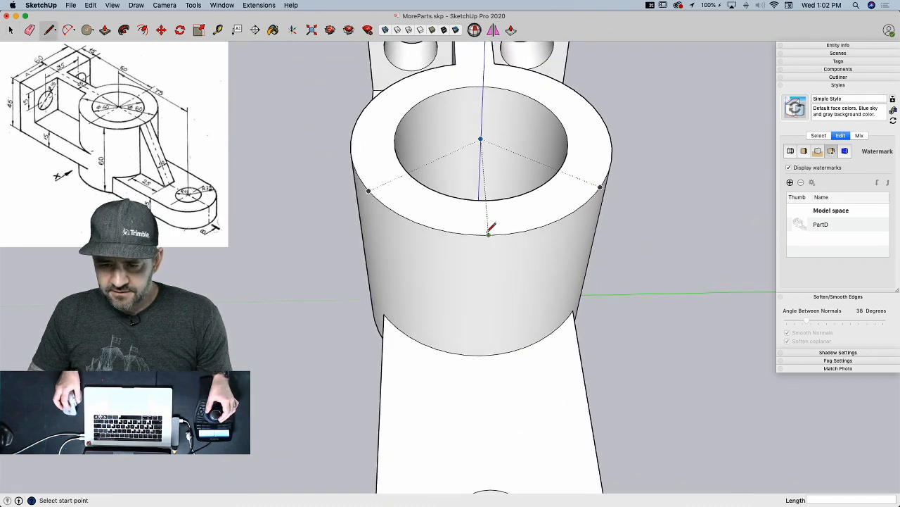
{"action": "left_click", "coordinate": [479, 128]}
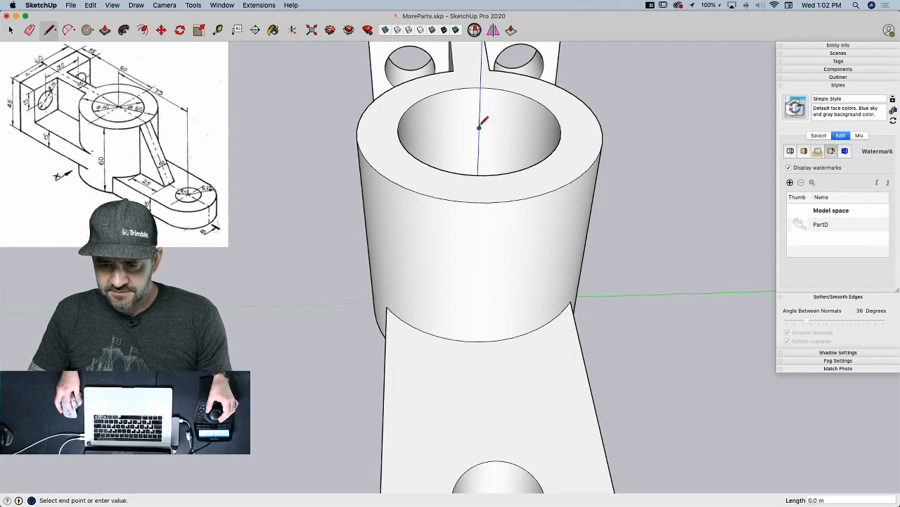
{"action": "left_click", "coordinate": [490, 203]}
{"action": "key", "text": "e"}
{"action": "left_click", "coordinate": [484, 162]}
{"action": "key", "text": "l"}
{"action": "left_click", "coordinate": [483, 216]}
{"action": "left_click", "coordinate": [473, 426]}
{"action": "key", "text": "e"}
{"action": "left_click", "coordinate": [480, 197]}
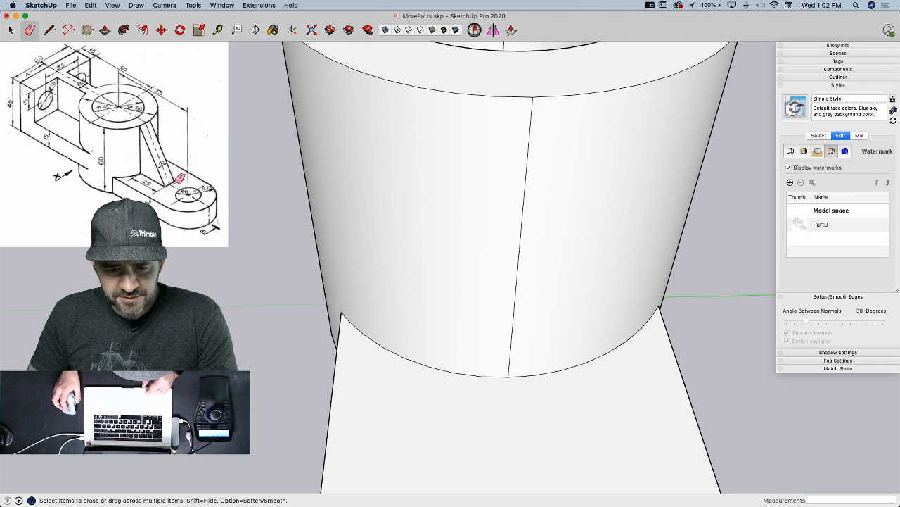
{"action": "key", "text": "space"}
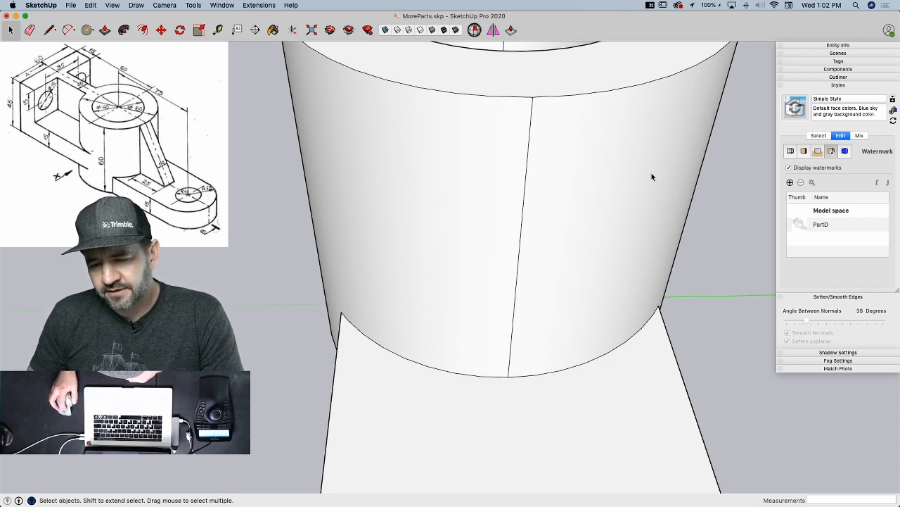
- Draw a 5 m sideways line from the centerline's foot, raise a 45 m vertical line from its end to the cylinder's rim, and erase the short line
{"action": "key", "text": "l"}
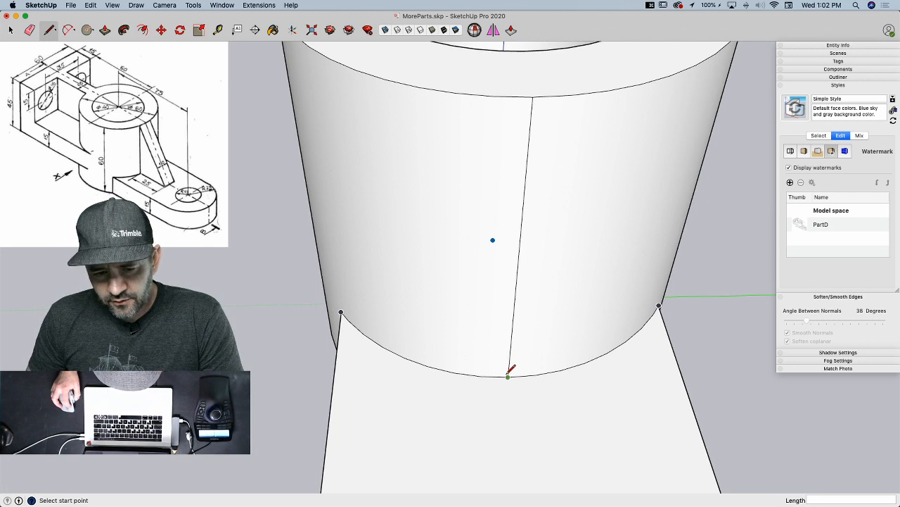
{"action": "left_click", "coordinate": [508, 376]}
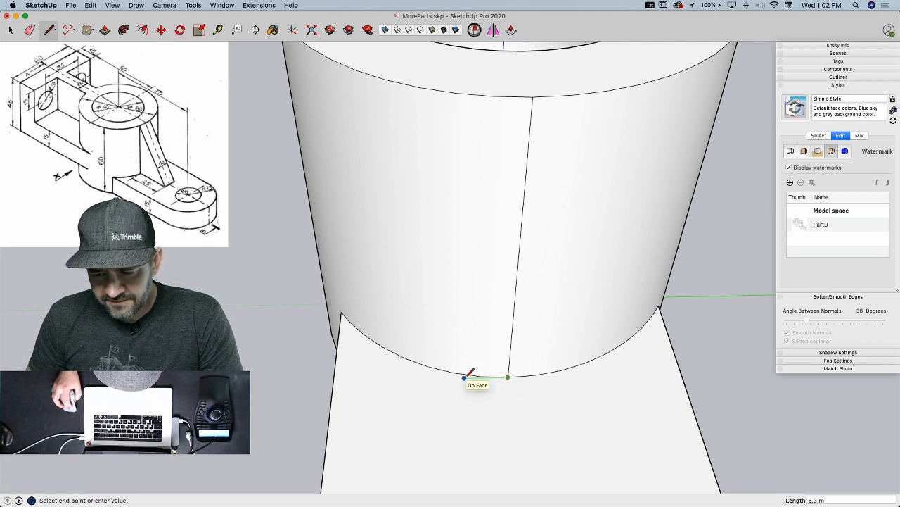
{"action": "type", "text": "5"}
{"action": "key", "text": "Return"}
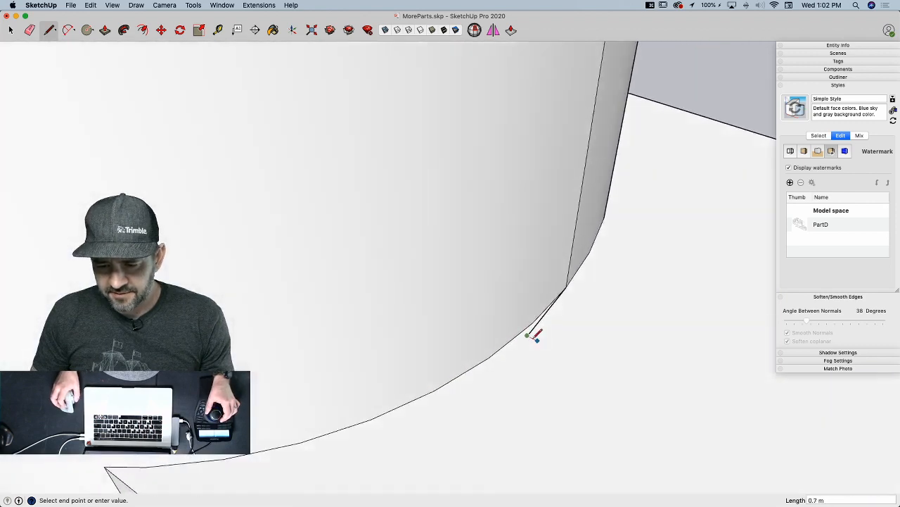
{"action": "left_click", "coordinate": [520, 332]}
{"action": "left_click", "coordinate": [521, 332]}
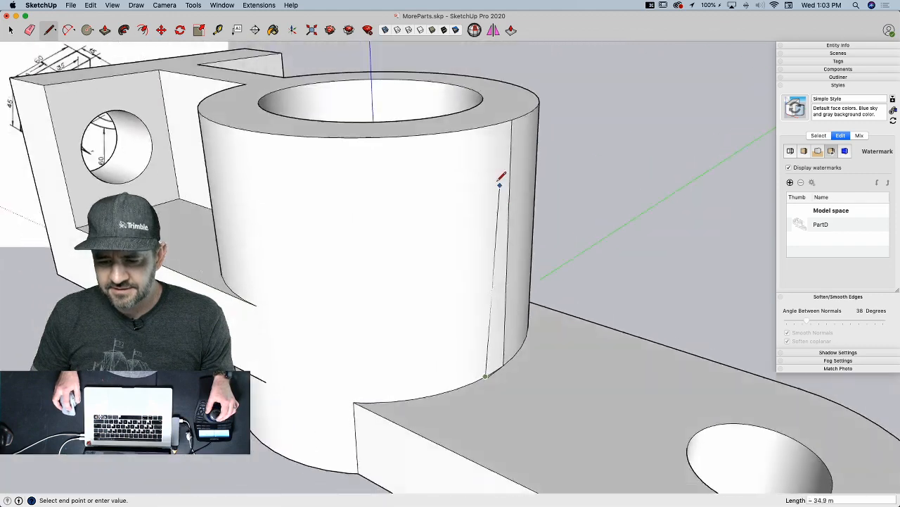
{"action": "left_click", "coordinate": [492, 138]}
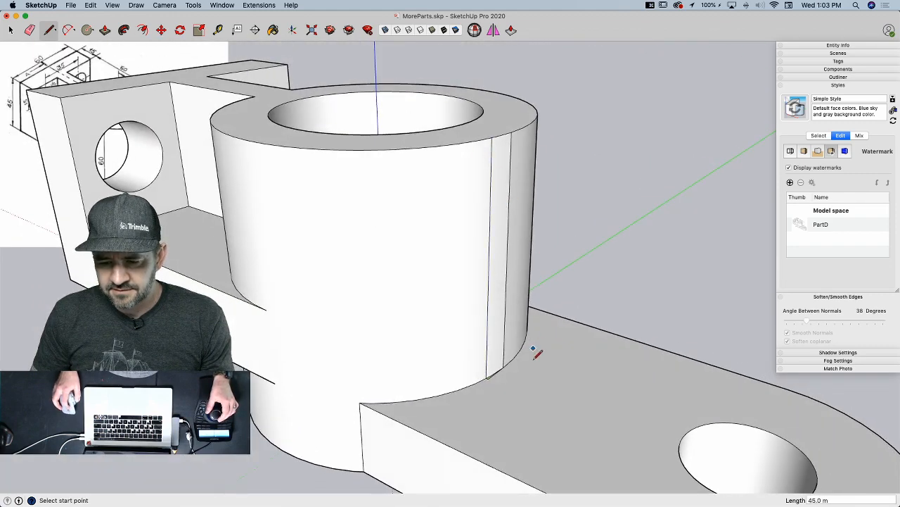
{"action": "key", "text": "e"}
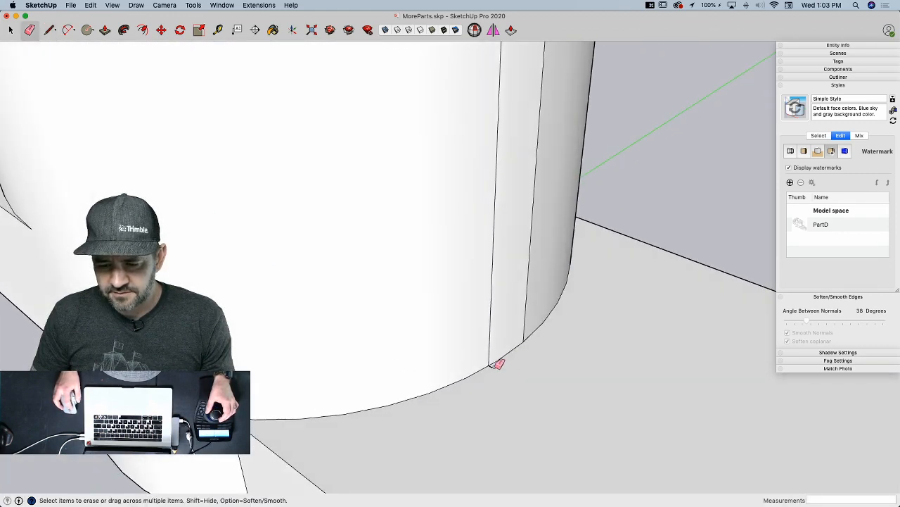
{"action": "left_click", "coordinate": [491, 366]}
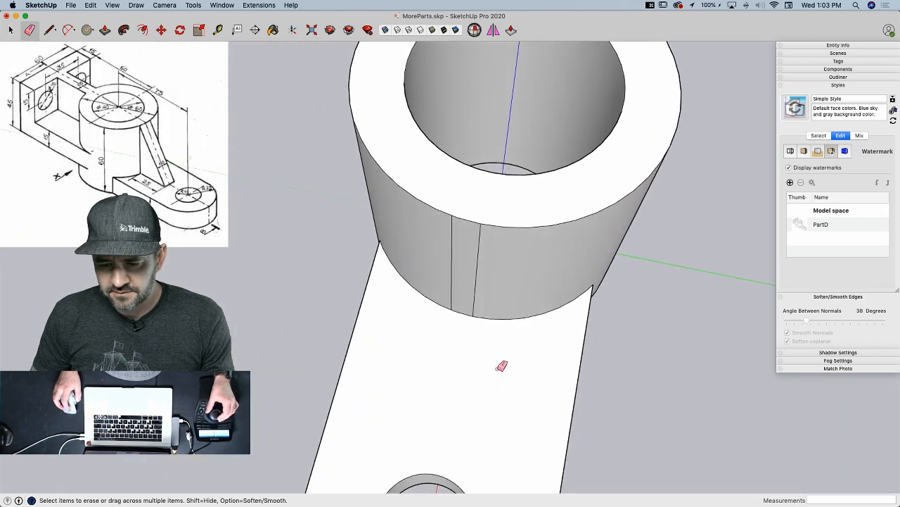
- Outline the rib's footprint on the arm with a 25 m line from the second vertical line's foot, a cross line, and a return to the centerline's foot
{"action": "key", "text": "l"}
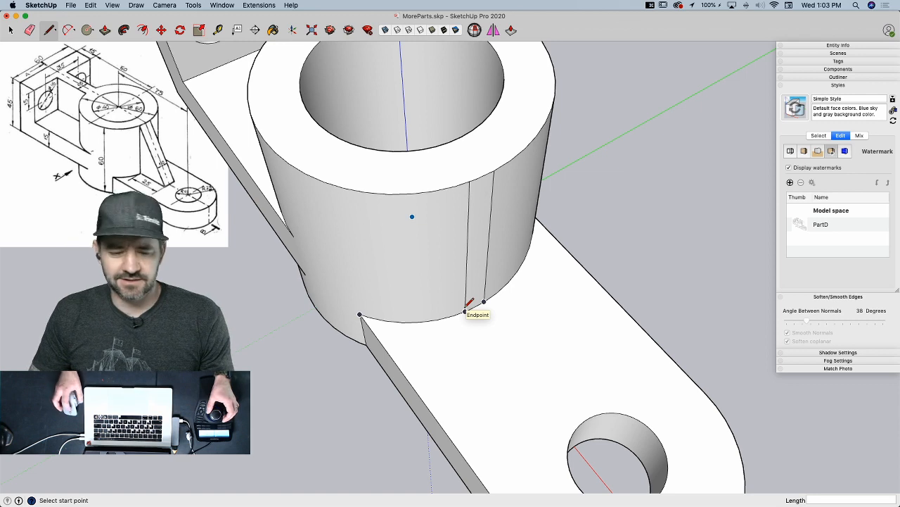
{"action": "left_click", "coordinate": [465, 310]}
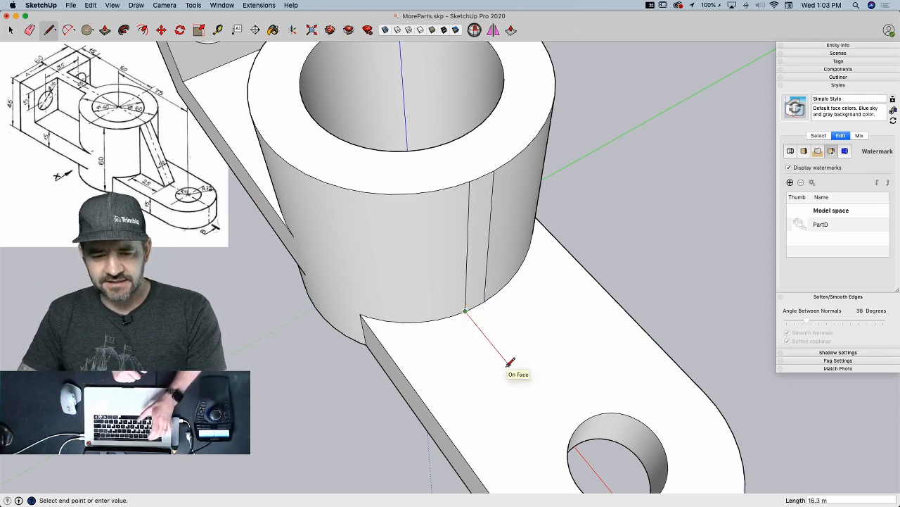
{"action": "type", "text": "25"}
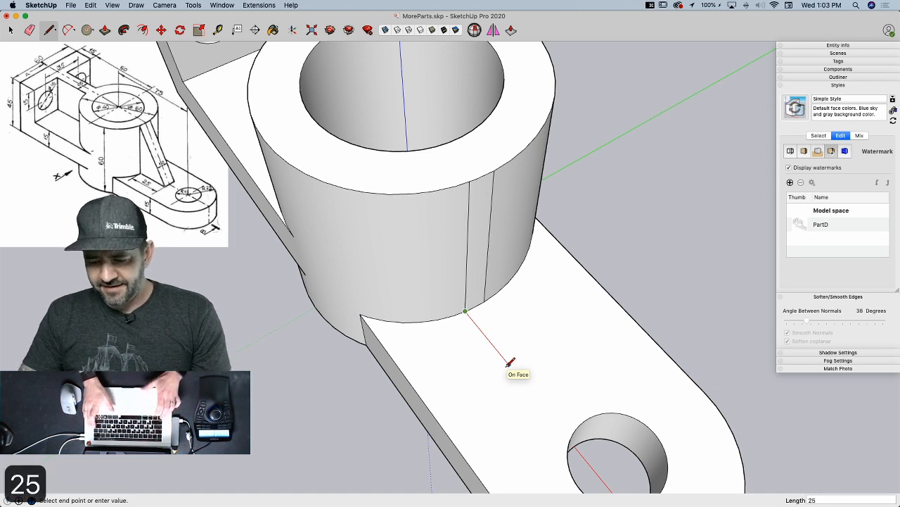
{"action": "key", "text": "Return"}
{"action": "left_click", "coordinate": [552, 382]}
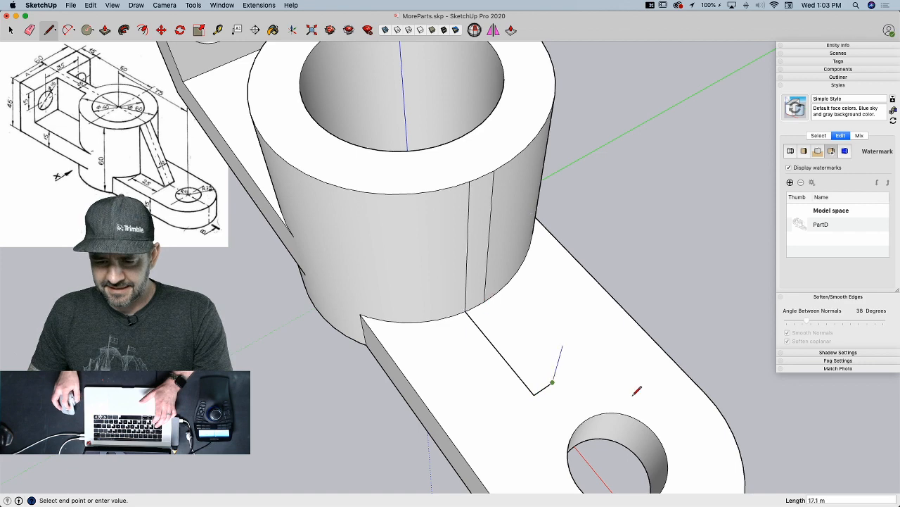
{"action": "left_click", "coordinate": [484, 302]}
{"action": "key", "text": "space"}
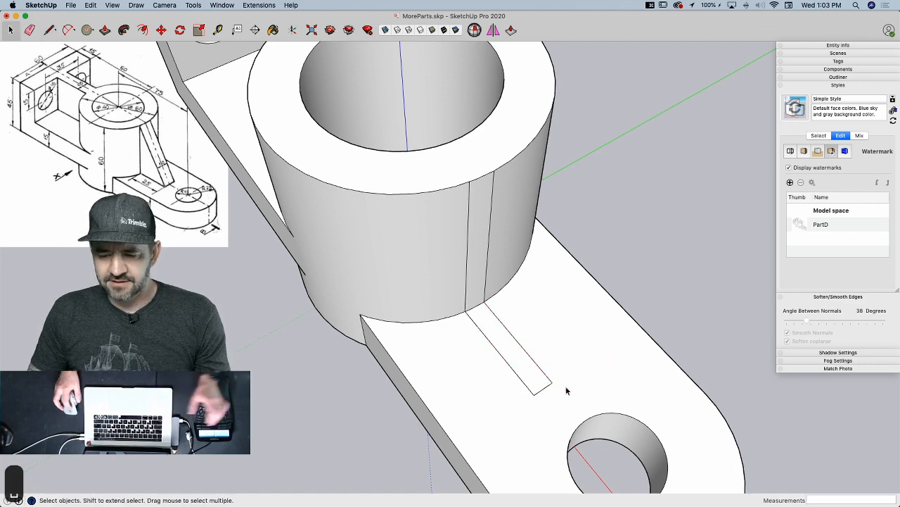
- Check the length of the rib footprint's long side at the centerline with the Line tool
{"action": "key", "text": "l"}
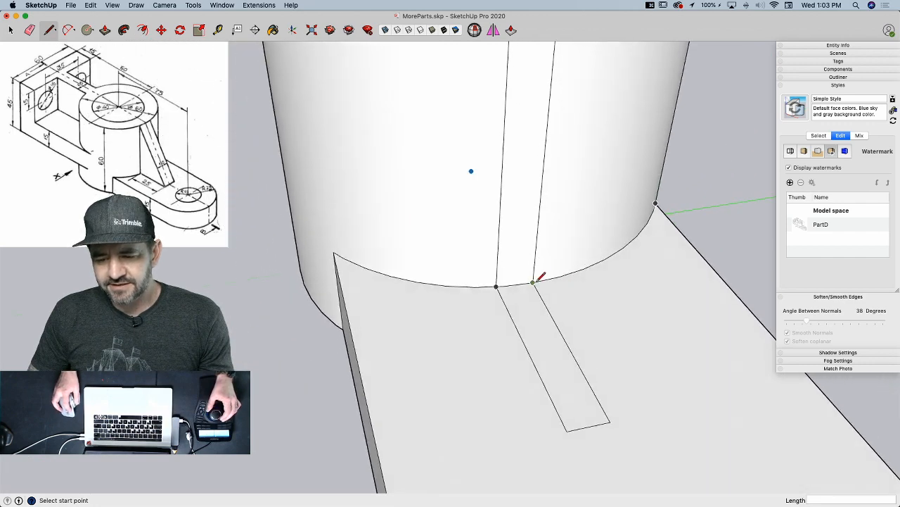
{"action": "left_click", "coordinate": [533, 281]}
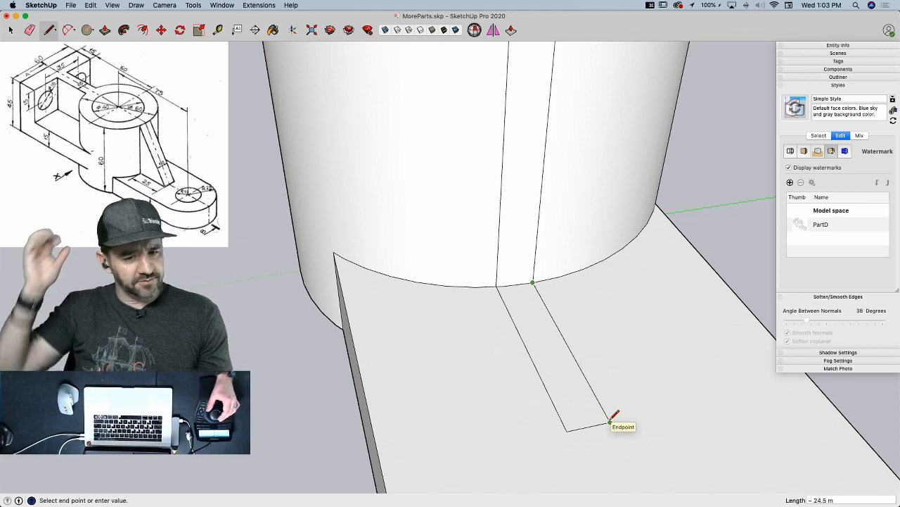
{"action": "scroll", "coordinate": [610, 421], "scroll_direction": "down", "scroll_amount": 4}
{"action": "key", "text": "space"}
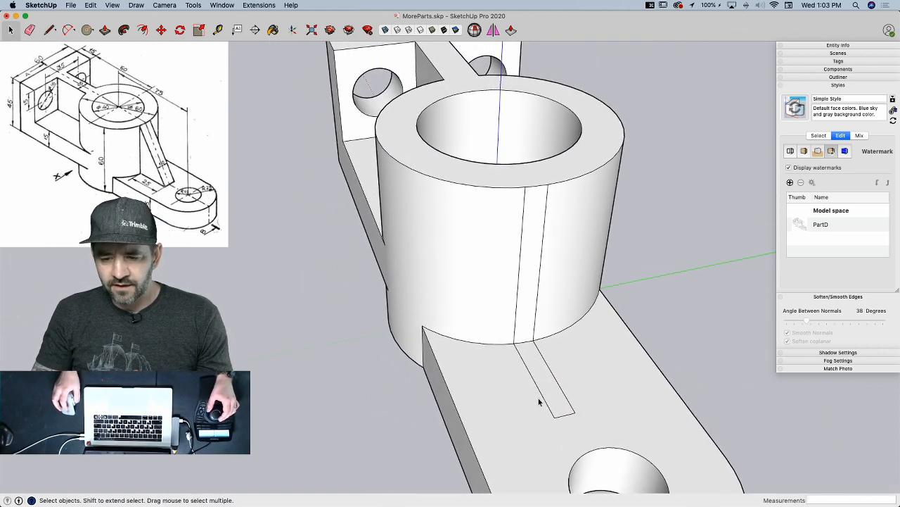
- Draw the rib's sloping edge from the footprint's outer corner to the top of the outer vertical line, closing a triangular face
{"action": "key", "text": "l"}
{"action": "left_click", "coordinate": [554, 415]}
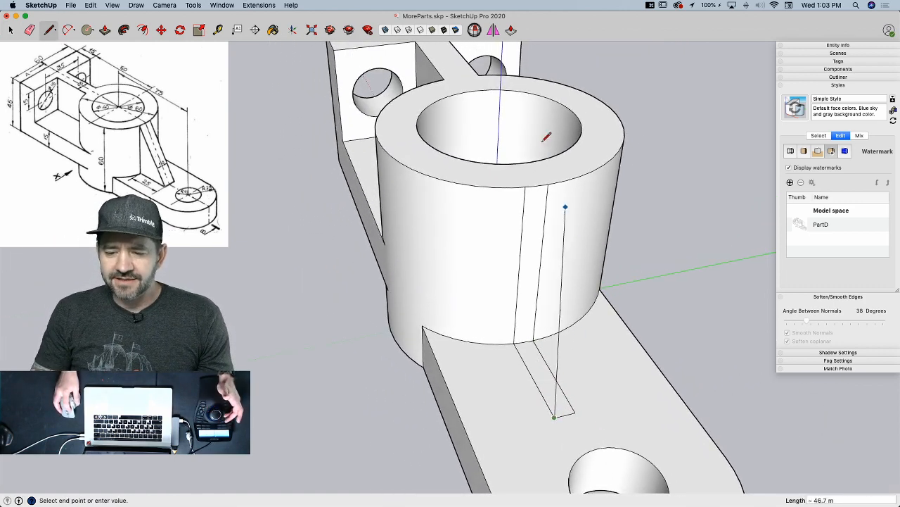
{"action": "left_click", "coordinate": [527, 185]}
{"action": "scroll", "coordinate": [628, 195], "scroll_direction": "up", "scroll_amount": 3}
{"action": "scroll", "coordinate": [584, 236], "scroll_direction": "up", "scroll_amount": 3}
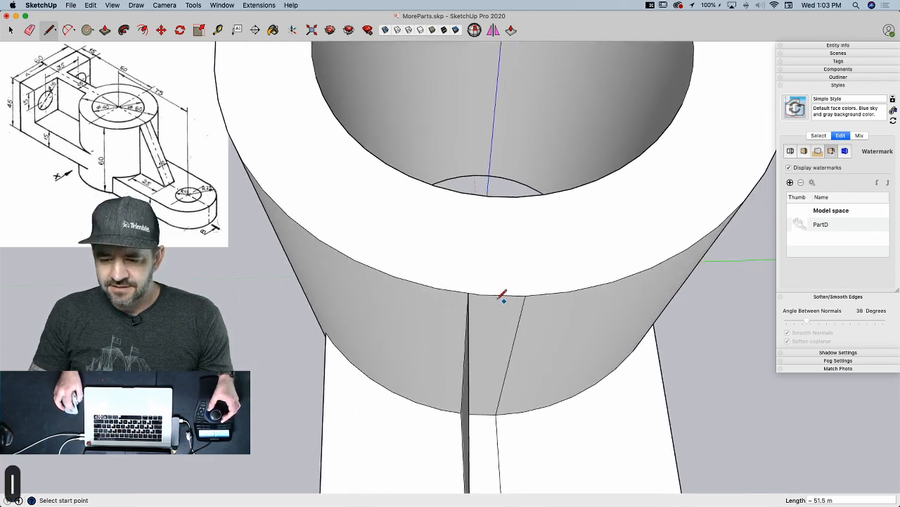
- Draw a 10 m line across the cylinder's rim from the triangular face's top and copy that face to the line's far end
{"action": "left_click", "coordinate": [468, 293]}
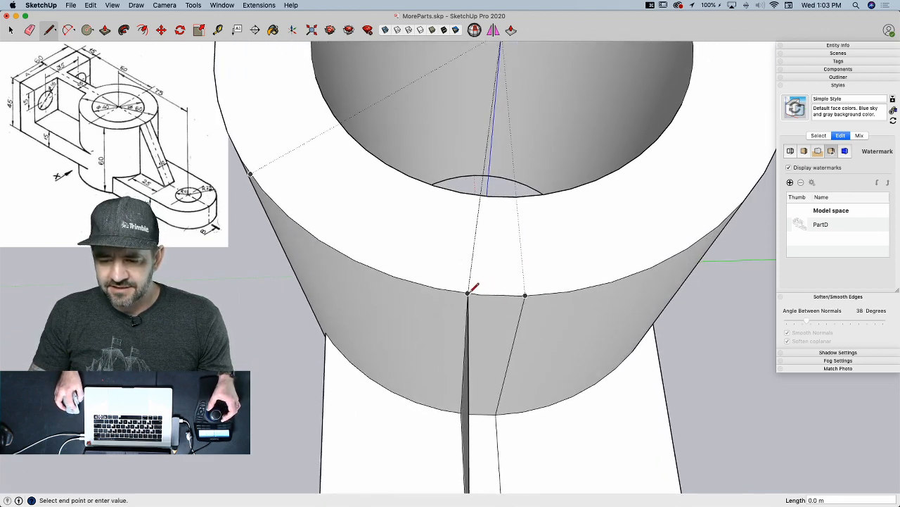
{"action": "left_click", "coordinate": [581, 289]}
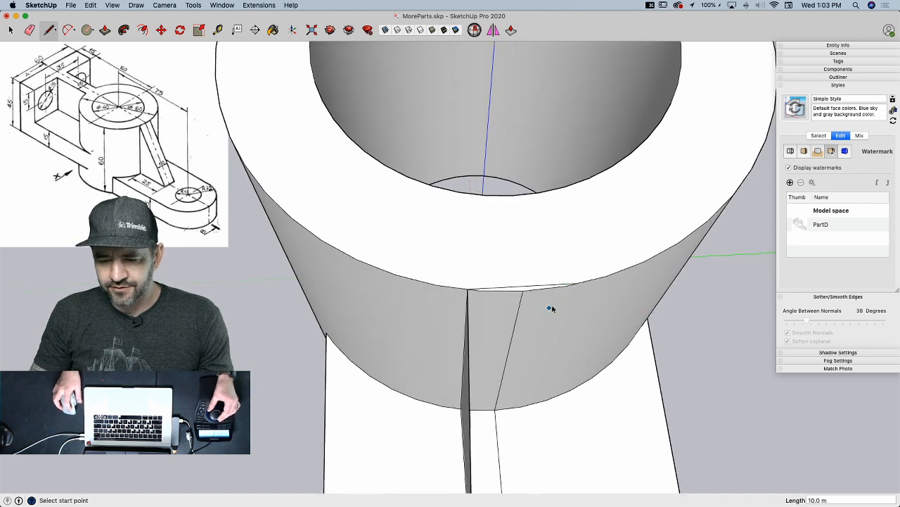
{"action": "key", "text": "space"}
{"action": "key", "text": "m"}
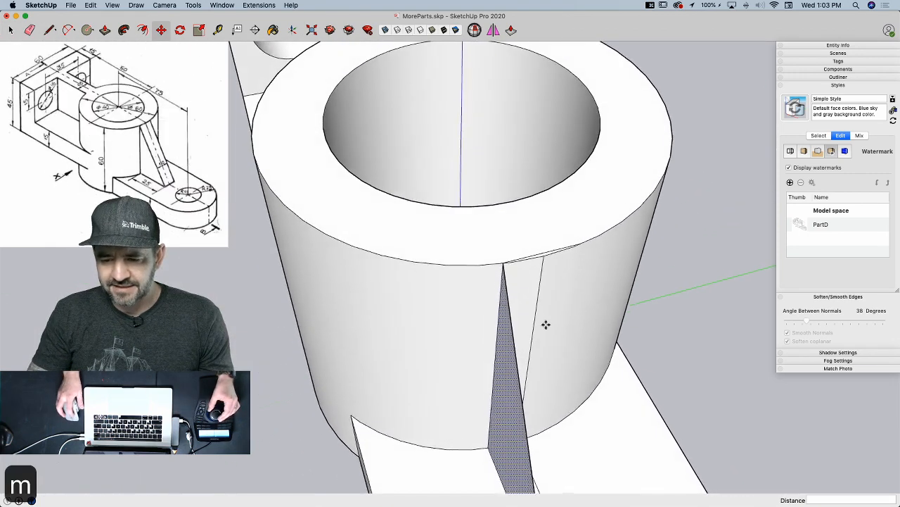
{"action": "left_click", "coordinate": [511, 266]}
{"action": "key", "text": "alt"}
{"action": "left_click", "coordinate": [583, 246]}
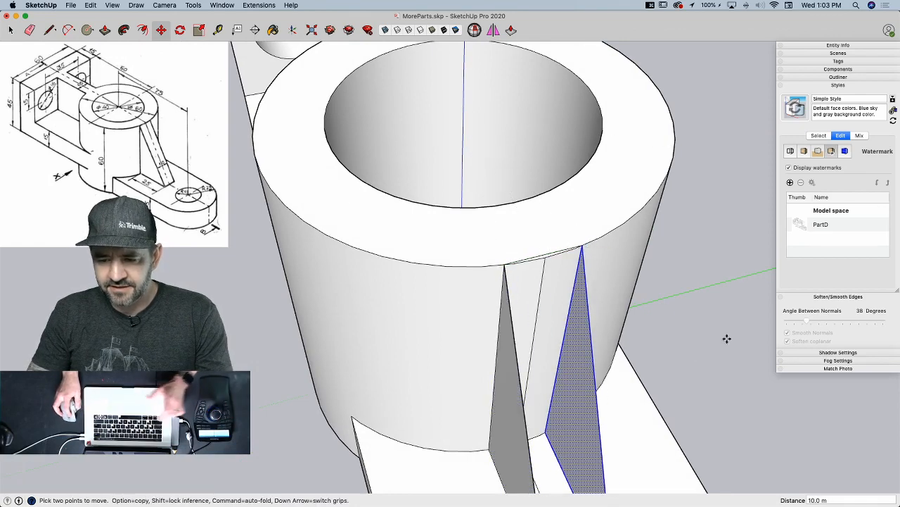
- Erase the construction edges between the two triangular faces on the rim, cylinder wall and arm, undoing any erasure that removes the arm's top face
{"action": "key", "text": "l"}
{"action": "key", "text": "e"}
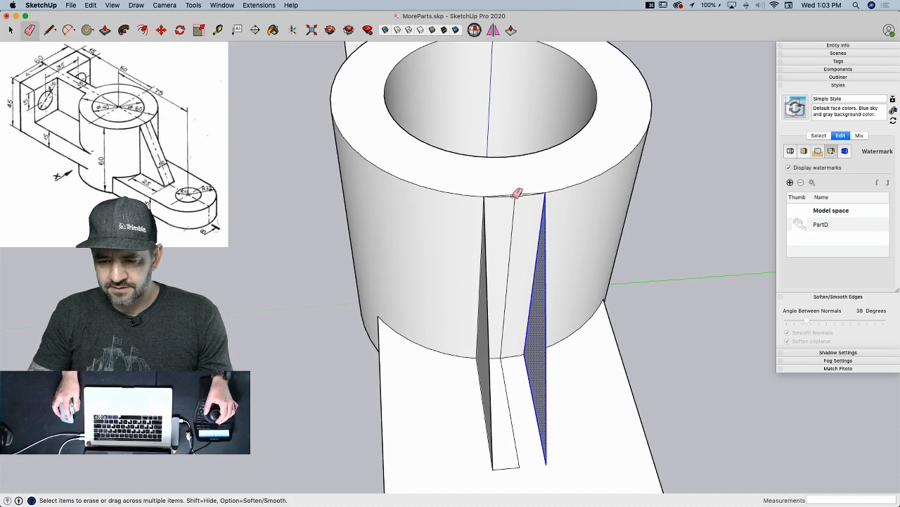
{"action": "left_click", "coordinate": [519, 194]}
{"action": "left_click_drag", "start_coordinate": [507, 352], "coordinate": [507, 359]}
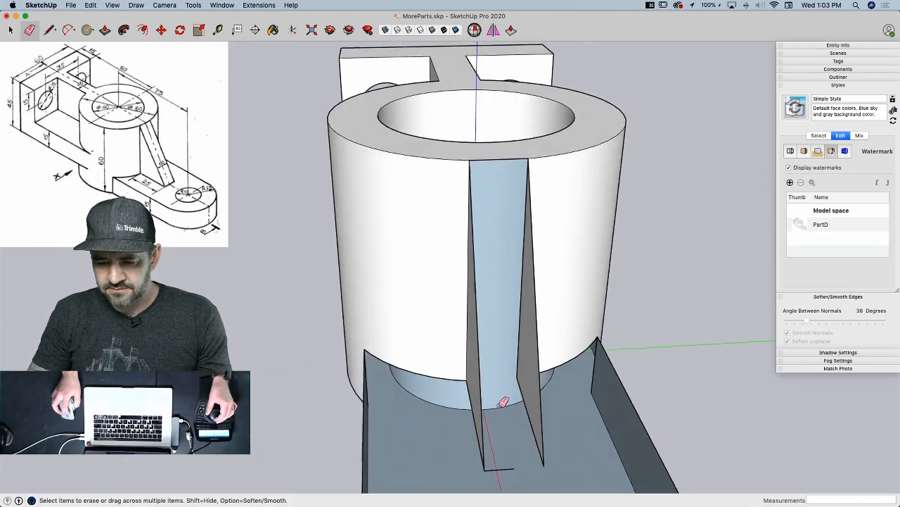
{"action": "key", "text": "e"}
{"action": "key", "text": "super+z"}
{"action": "key", "text": "l"}
{"action": "key", "text": "e"}
{"action": "left_click", "coordinate": [485, 414]}
{"action": "left_click", "coordinate": [479, 430]}
- Draw a 10 m line on the arm joining the outer lower corners of the two triangular faces to close the rib's slope
{"action": "key", "text": "l"}
{"action": "left_click", "coordinate": [454, 431]}
{"action": "left_click", "coordinate": [516, 430]}
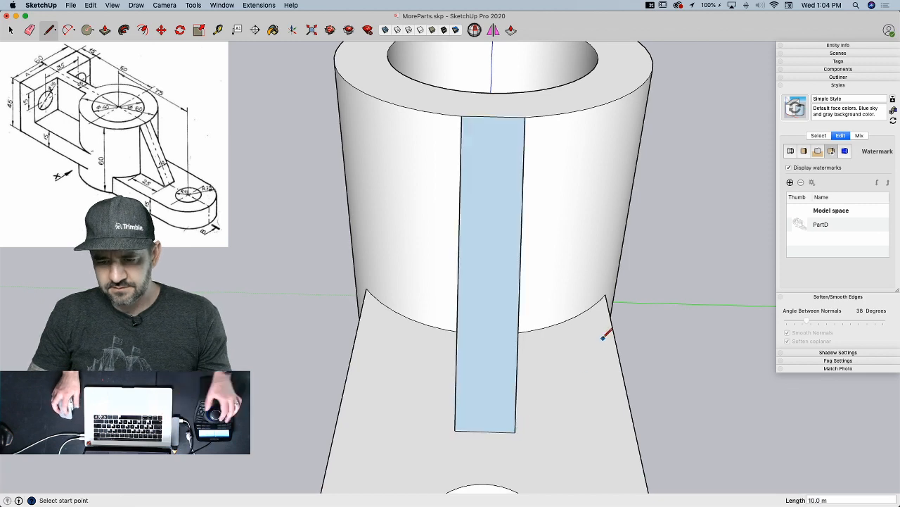
- Orient the part's faces consistently, using the rib's triangular side face as the reference
{"action": "key", "text": "space"}
{"action": "middle_click_drag", "start_coordinate": [595, 325], "coordinate": [472, 181]}
{"action": "right_click", "coordinate": [490, 256]}
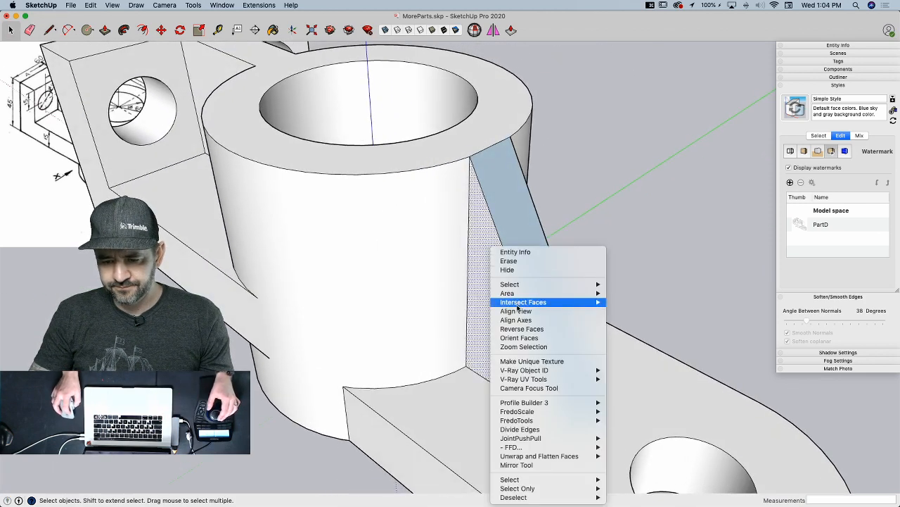
{"action": "left_click", "coordinate": [532, 338]}
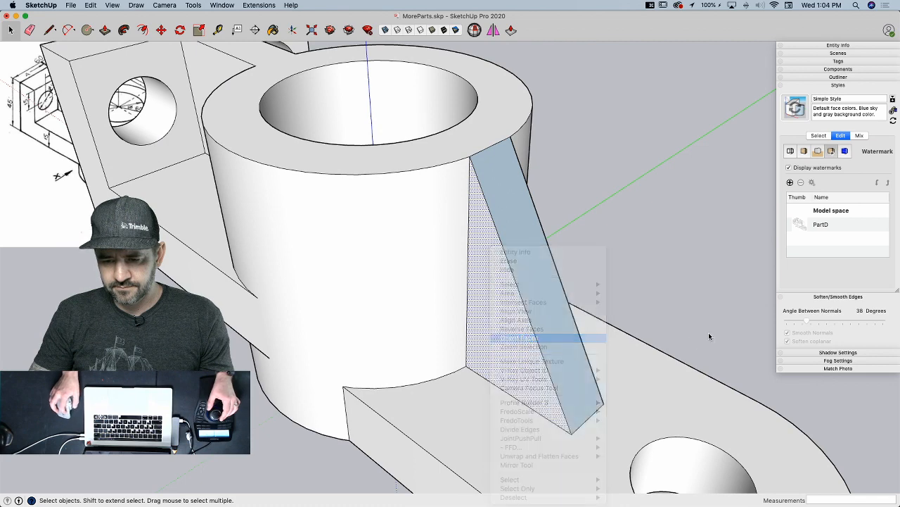
- Inspect the part from close up and erase a leftover edge
{"action": "scroll", "coordinate": [702, 330], "scroll_direction": "down", "scroll_amount": 4}
{"action": "middle_click_drag", "start_coordinate": [697, 330], "coordinate": [657, 275]}
{"action": "scroll", "coordinate": [682, 327], "scroll_direction": "up", "scroll_amount": 4}
{"action": "scroll", "coordinate": [655, 275], "scroll_direction": "up", "scroll_amount": 8}
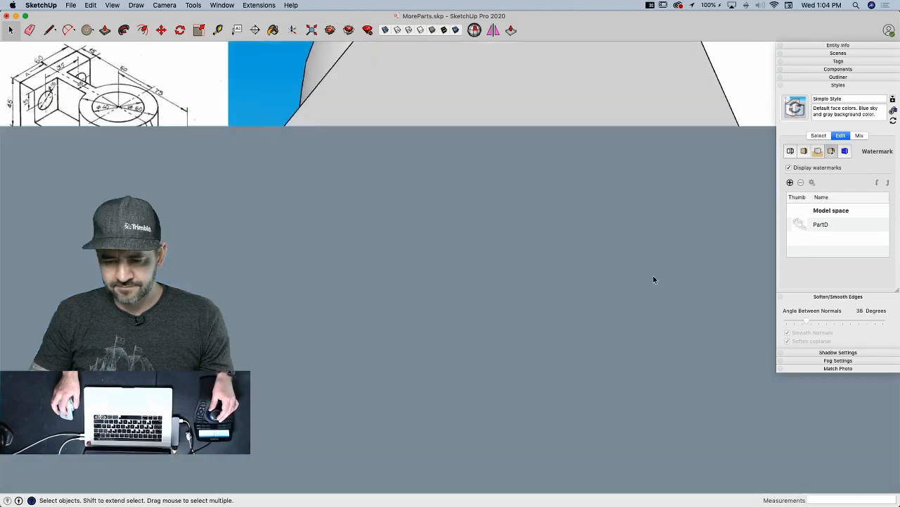
{"action": "scroll", "coordinate": [653, 276], "scroll_direction": "down", "scroll_amount": 6}
{"action": "scroll", "coordinate": [634, 283], "scroll_direction": "up", "scroll_amount": 2}
{"action": "key", "text": "e"}
{"action": "left_click", "coordinate": [534, 353]}
{"action": "scroll", "coordinate": [559, 345], "scroll_direction": "down", "scroll_amount": 10}
{"action": "key", "text": "space"}
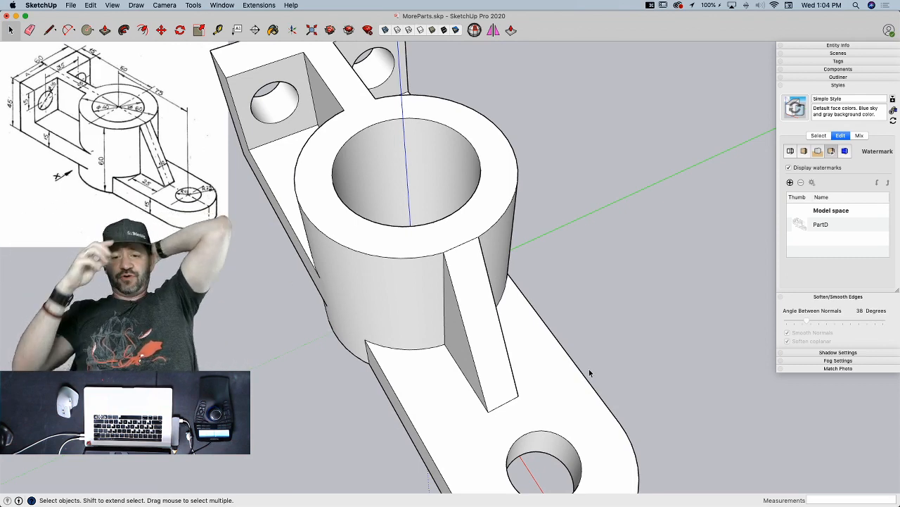
- Save the model and make the entire finished bracket part one group
{"action": "scroll", "coordinate": [626, 316], "scroll_direction": "down", "scroll_amount": 5}
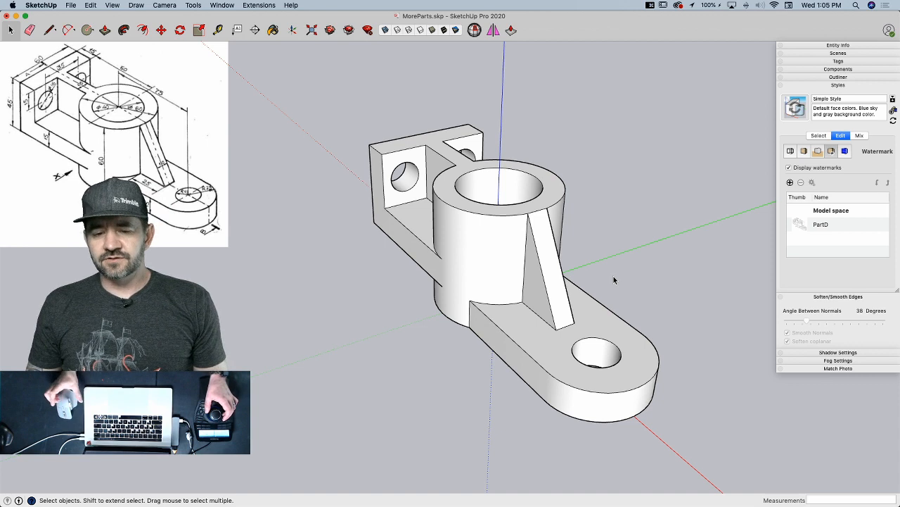
{"action": "scroll", "coordinate": [614, 280], "scroll_direction": "down", "scroll_amount": 1}
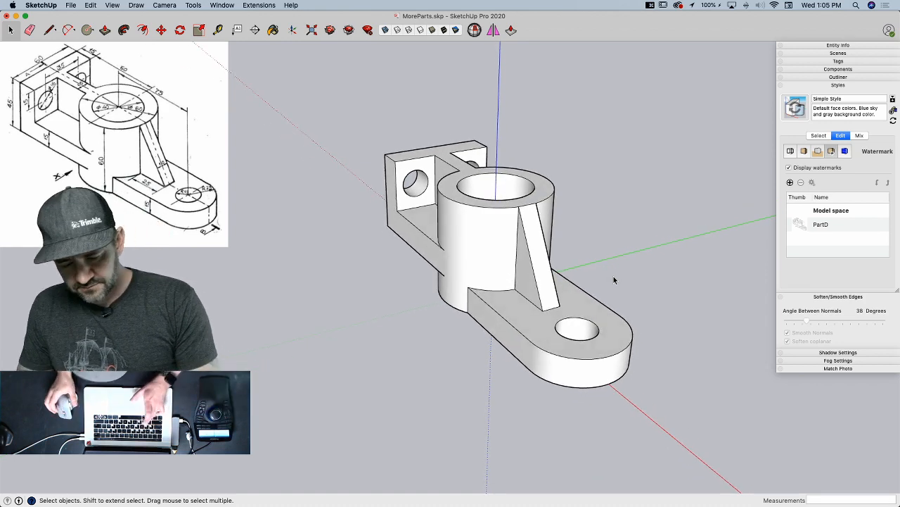
{"action": "key", "text": "super+s"}
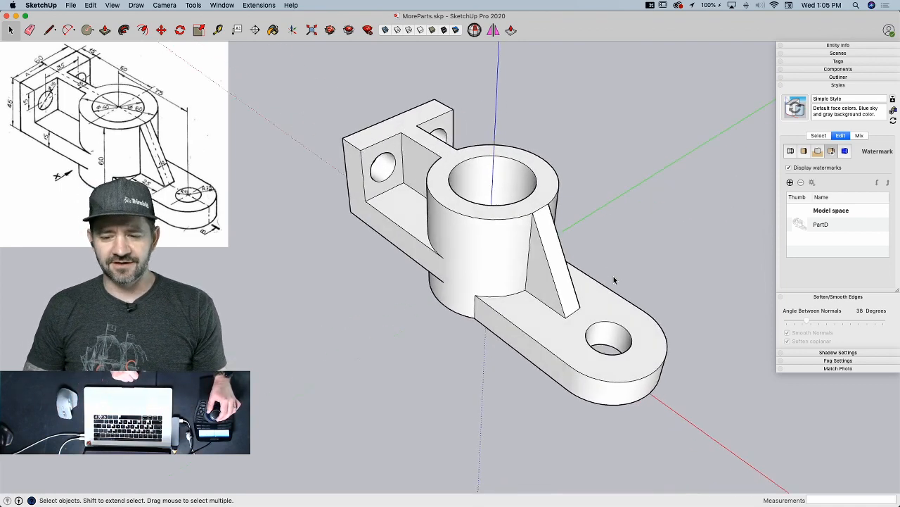
{"action": "left_click", "coordinate": [554, 250]}
{"action": "triple_click", "coordinate": [554, 250]}
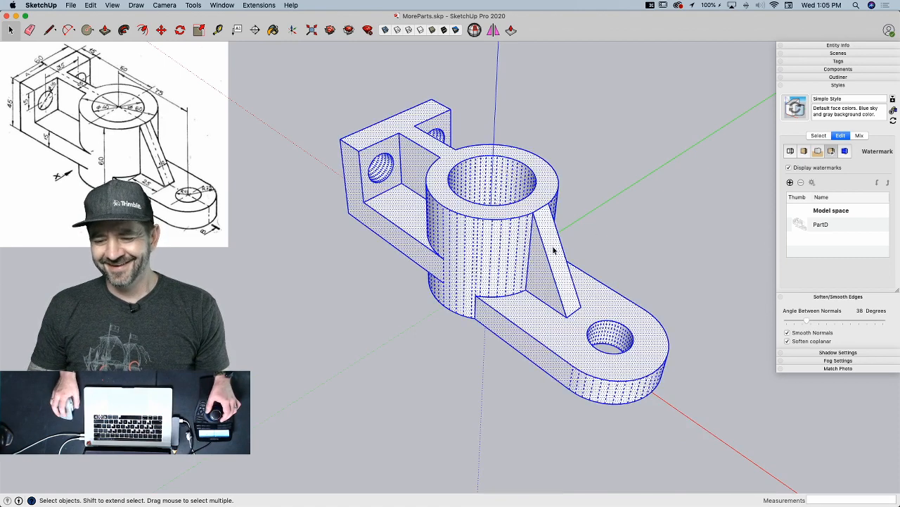
{"action": "right_click", "coordinate": [555, 252]}
{"action": "left_click", "coordinate": [580, 255]}
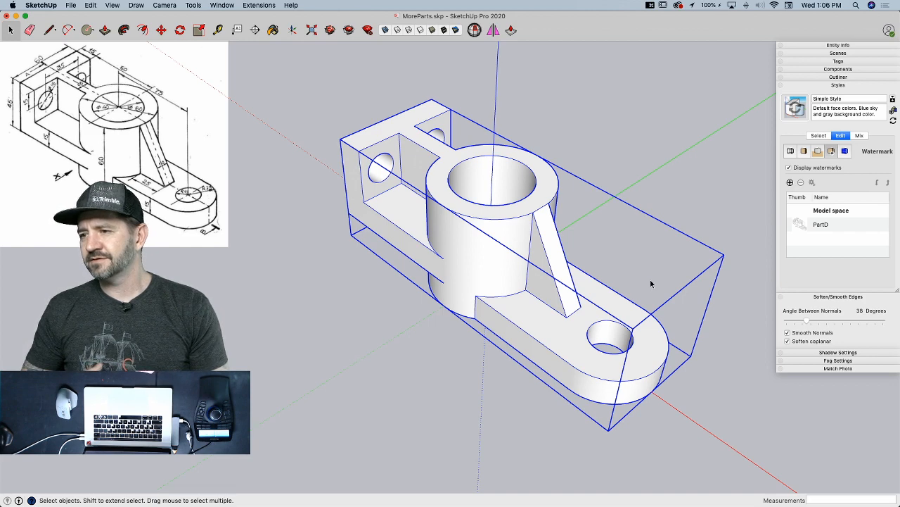
- Move the grouped bracket along the red axis to stand beside the three earlier parts
{"action": "scroll", "coordinate": [677, 296], "scroll_direction": "down", "scroll_amount": 5}
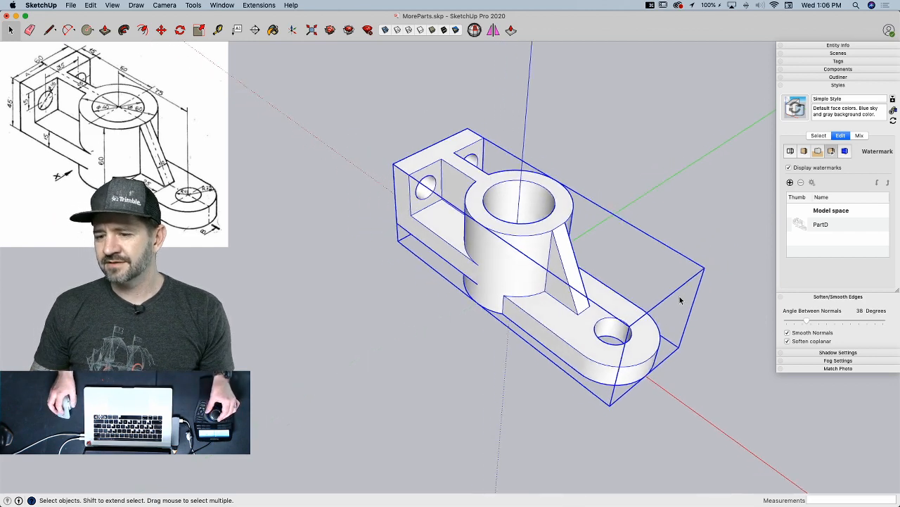
{"action": "scroll", "coordinate": [720, 346], "scroll_direction": "down", "scroll_amount": 3}
{"action": "scroll", "coordinate": [659, 366], "scroll_direction": "up", "scroll_amount": 2}
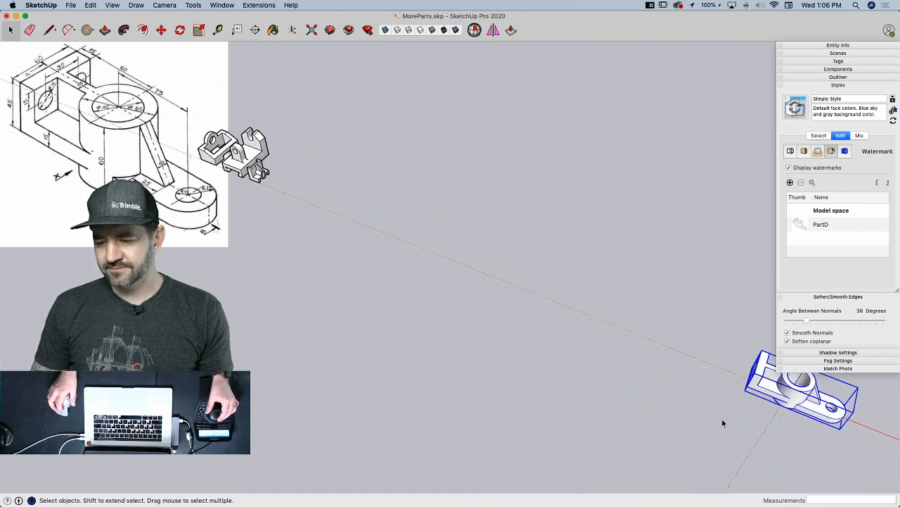
{"action": "key", "text": "m"}
{"action": "left_click", "coordinate": [833, 418]}
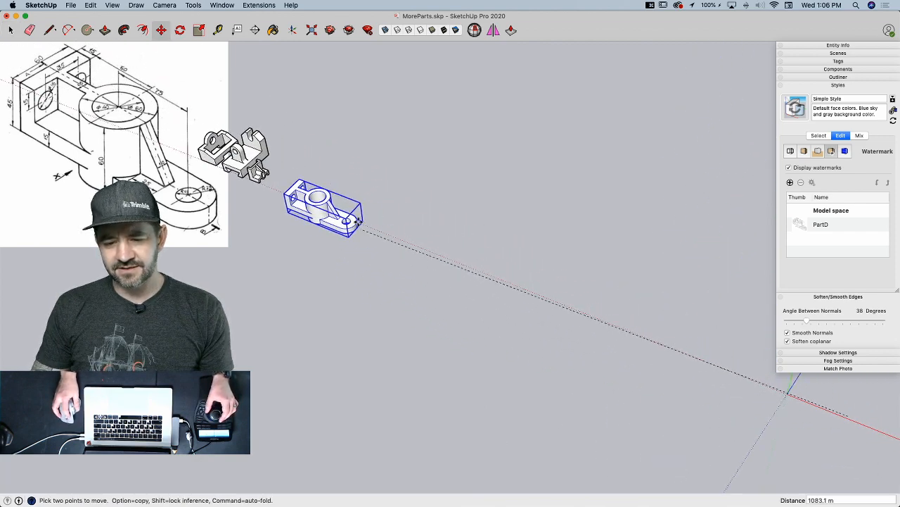
{"action": "left_click", "coordinate": [339, 202]}
{"action": "scroll", "coordinate": [312, 275], "scroll_direction": "up", "scroll_amount": 5}
{"action": "key", "text": "space"}
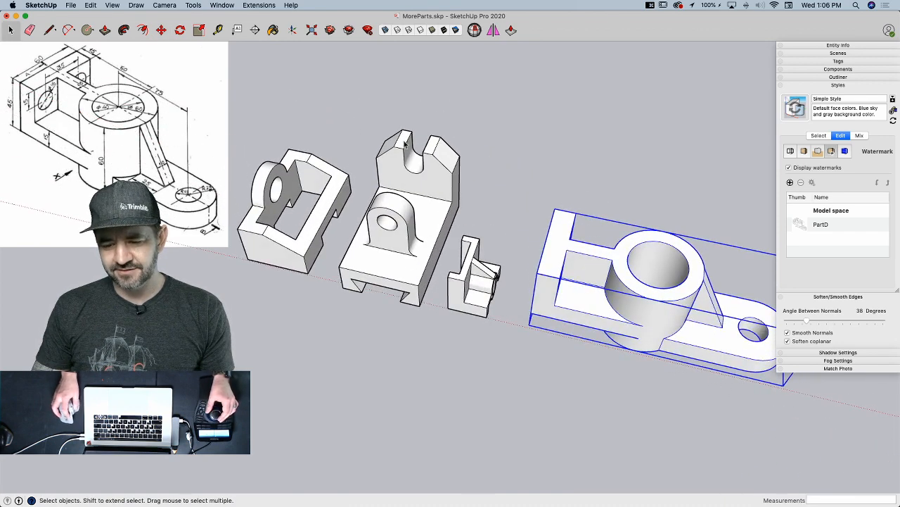
- Shift the small part slightly to even out its spacing in the row of parts and save the model
{"action": "left_click", "coordinate": [461, 310]}
{"action": "key", "text": "m"}
{"action": "left_click", "coordinate": [458, 322]}
{"action": "left_click", "coordinate": [465, 326]}
{"action": "key", "text": "space"}
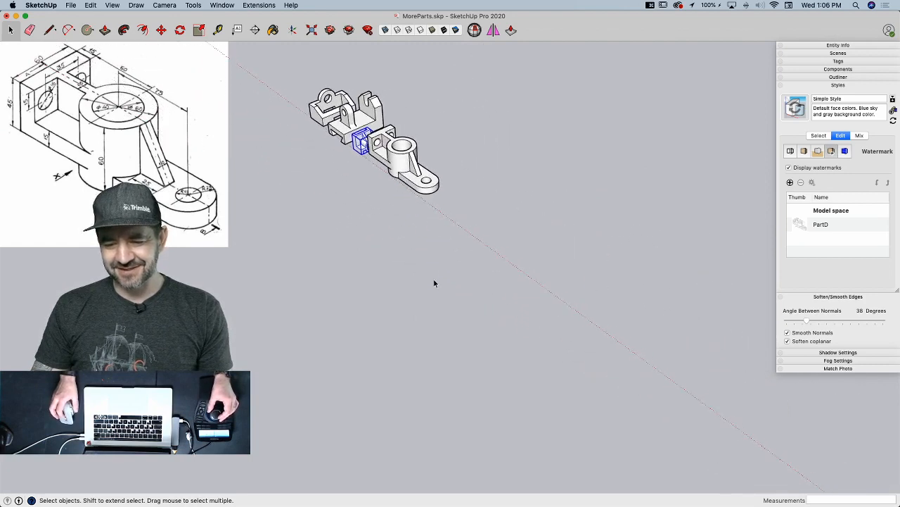
{"action": "key", "text": "super+s"}
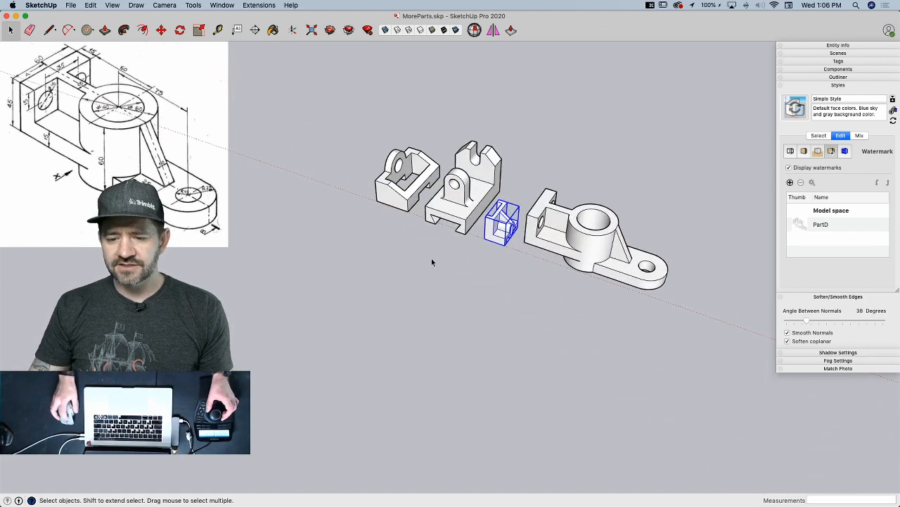
- Check in Entity Info whether each part in the row is a solid group
{"action": "left_click", "coordinate": [410, 198]}
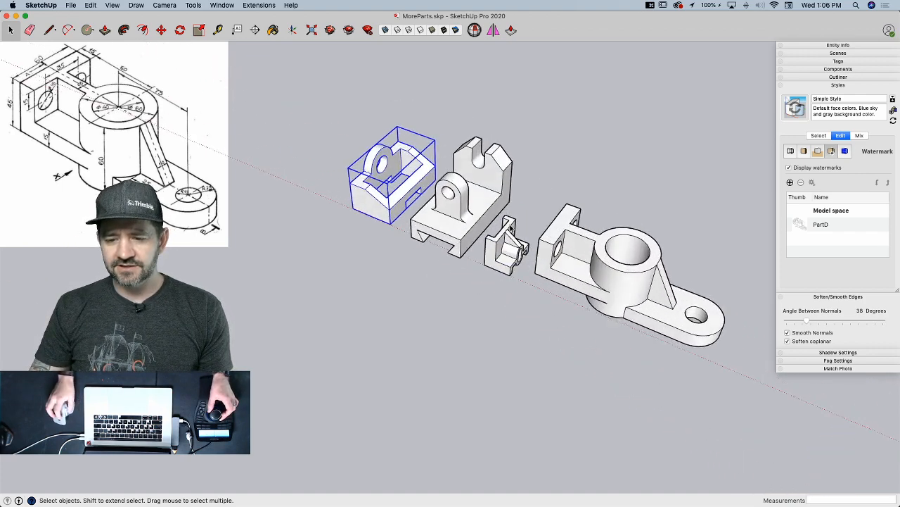
{"action": "left_click", "coordinate": [809, 46]}
{"action": "left_click", "coordinate": [445, 220]}
{"action": "left_click", "coordinate": [513, 280]}
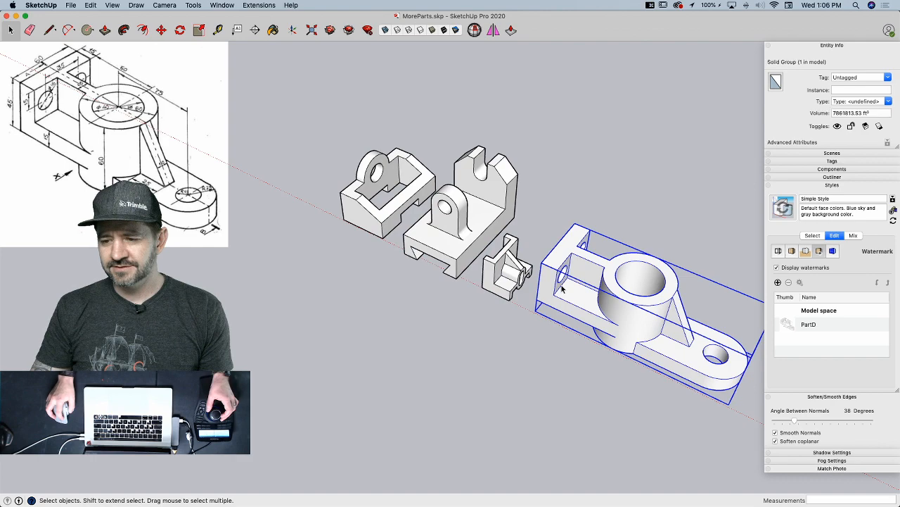
- Run Solid Inspector² on the small ribbed part and fix all of its reported errors
{"action": "scroll", "coordinate": [523, 284], "scroll_direction": "up", "scroll_amount": 5}
{"action": "scroll", "coordinate": [523, 284], "scroll_direction": "up", "scroll_amount": 8}
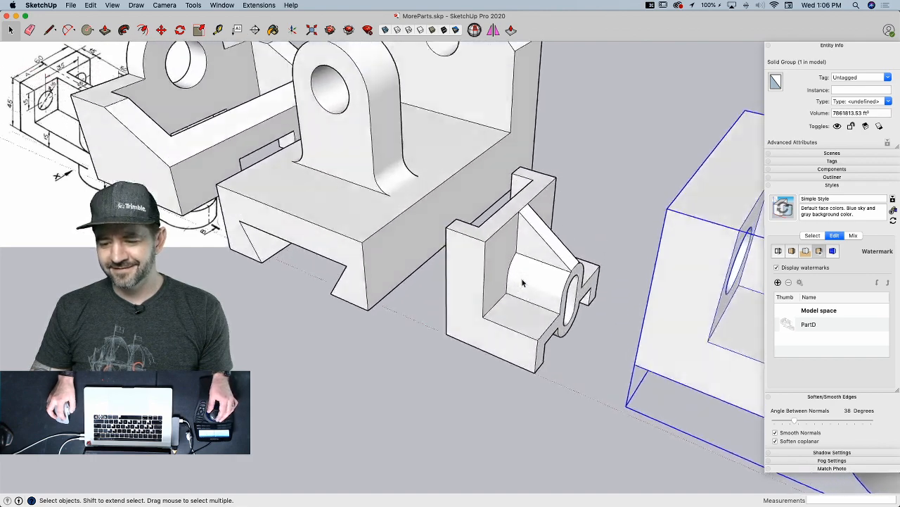
{"action": "scroll", "coordinate": [520, 281], "scroll_direction": "down", "scroll_amount": 3}
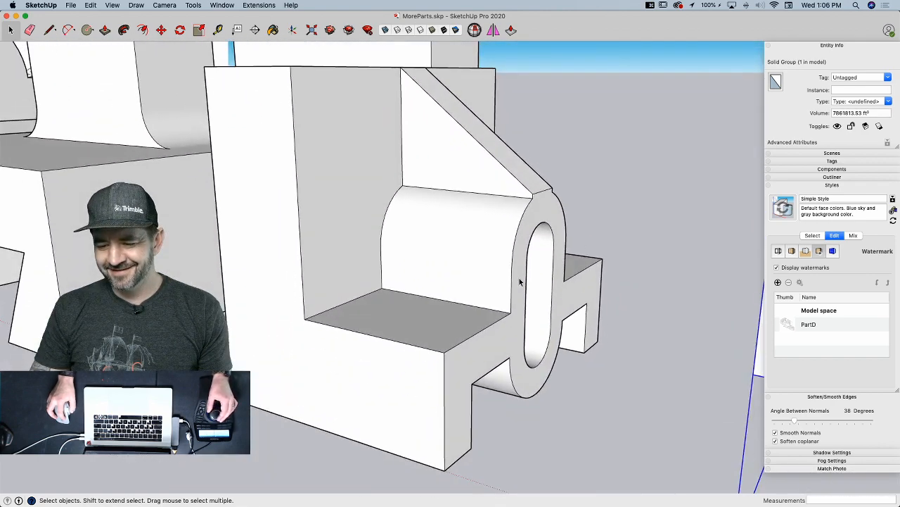
{"action": "scroll", "coordinate": [520, 281], "scroll_direction": "up", "scroll_amount": 3}
{"action": "scroll", "coordinate": [520, 281], "scroll_direction": "down", "scroll_amount": 4}
{"action": "scroll", "coordinate": [519, 279], "scroll_direction": "down", "scroll_amount": 5}
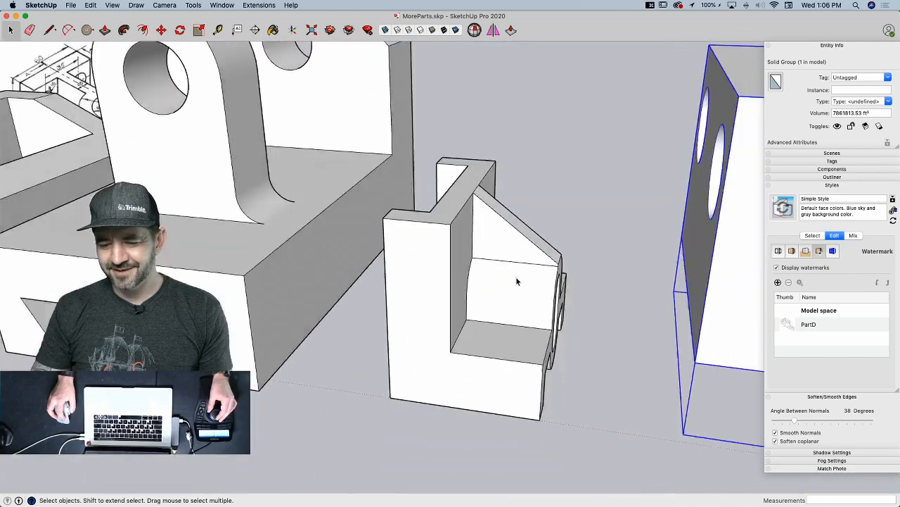
{"action": "left_click", "coordinate": [504, 292]}
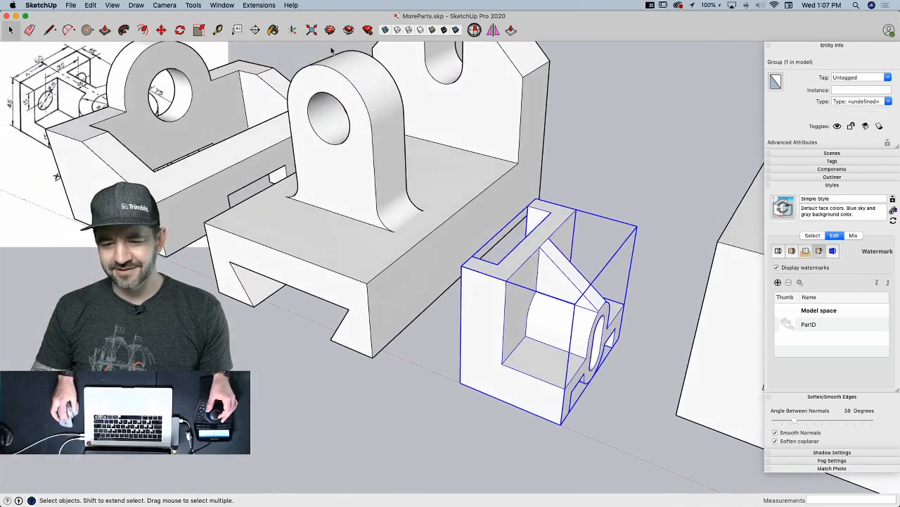
{"action": "left_click", "coordinate": [474, 29]}
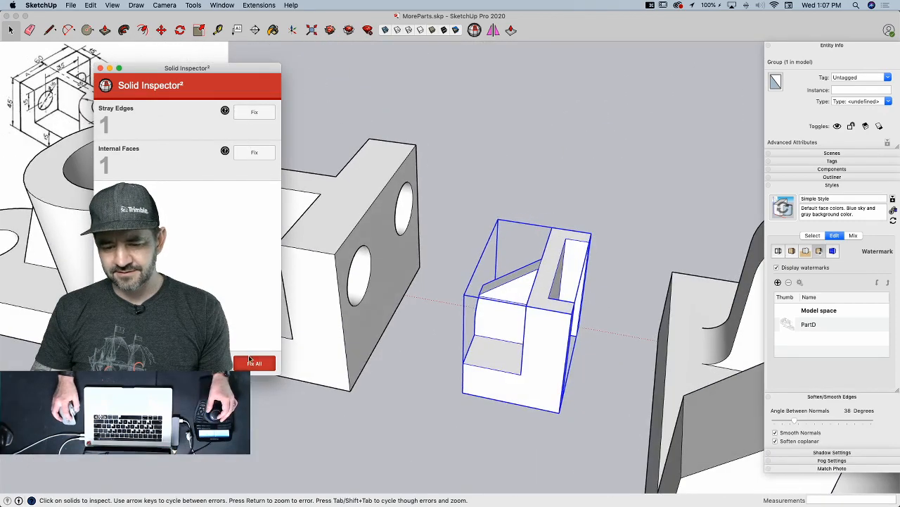
{"action": "left_click", "coordinate": [270, 361]}
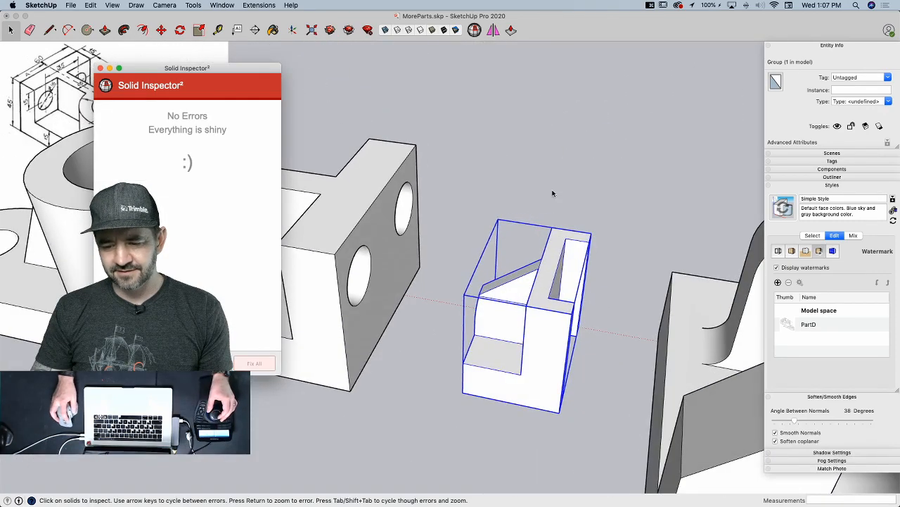
{"action": "key", "text": "space"}
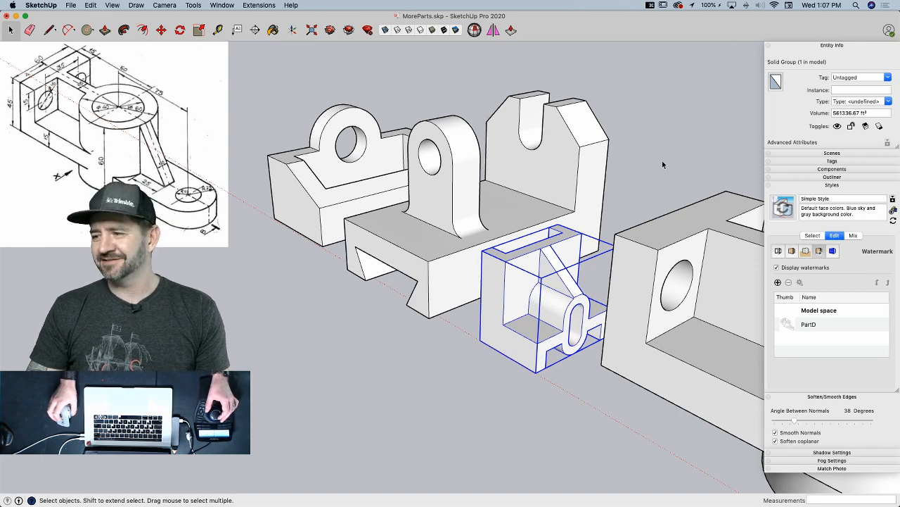
- Clear the selection of the small part and delete the PartD watermark from the style
{"action": "scroll", "coordinate": [662, 161], "scroll_direction": "down", "scroll_amount": 1}
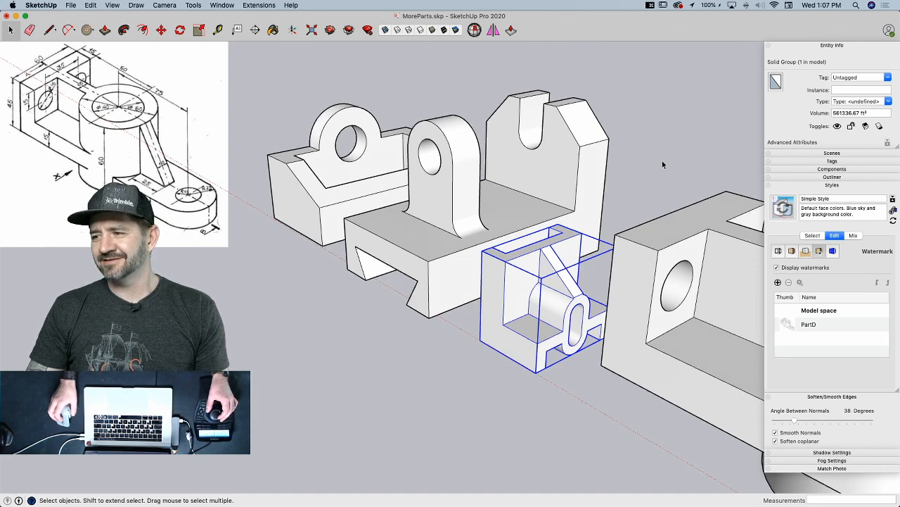
{"action": "scroll", "coordinate": [662, 161], "scroll_direction": "down", "scroll_amount": 1}
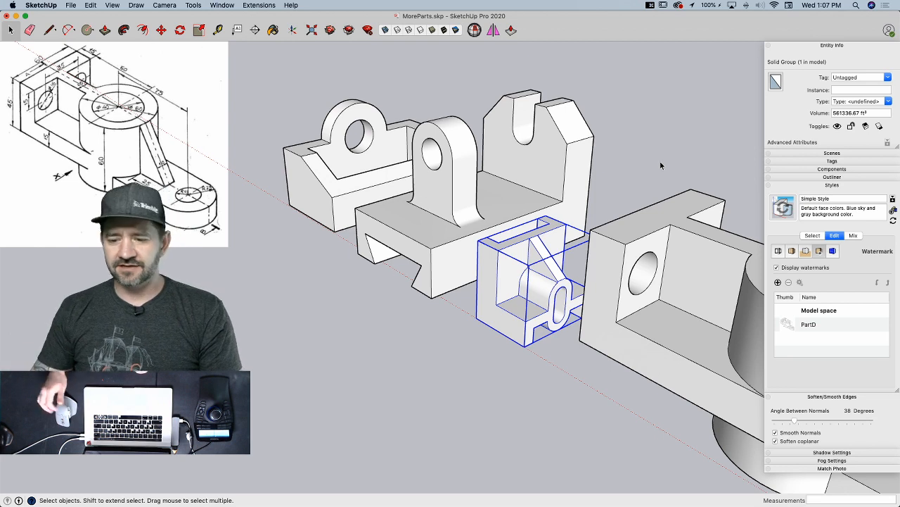
{"action": "left_click", "coordinate": [453, 298]}
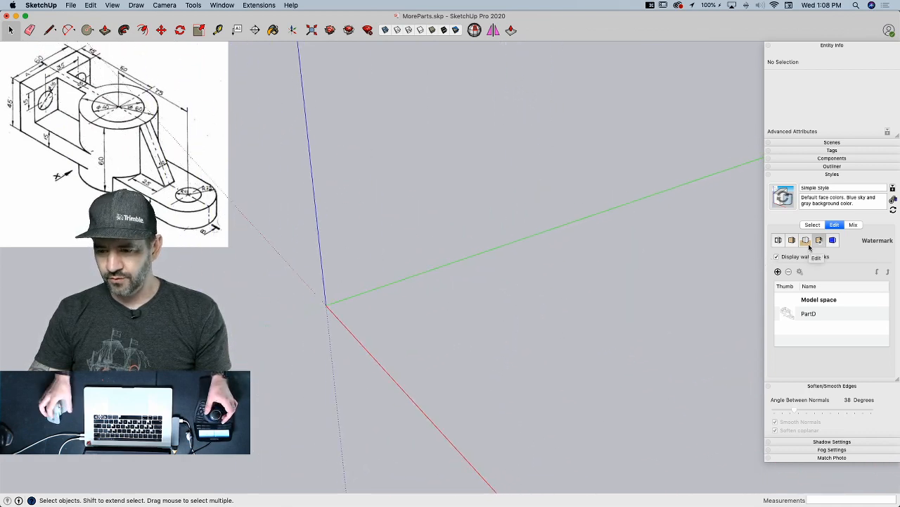
{"action": "left_click", "coordinate": [807, 316]}
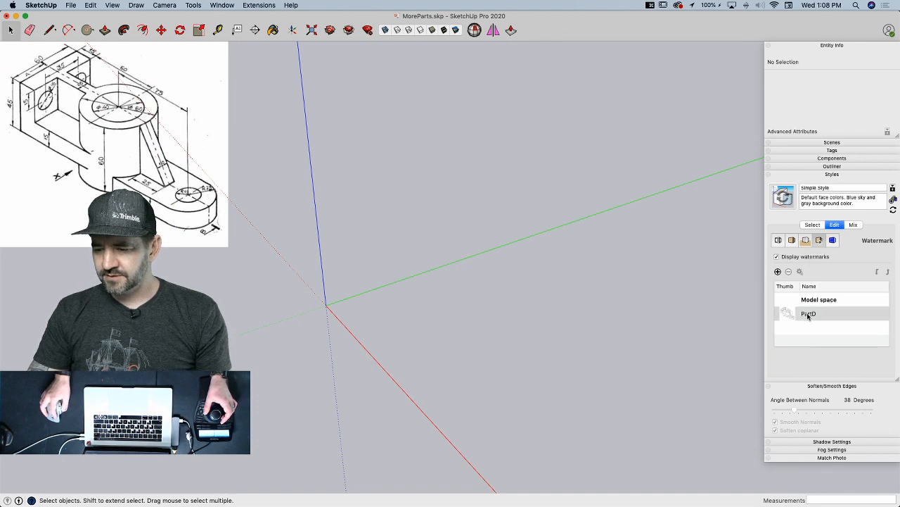
{"action": "left_click", "coordinate": [789, 272]}
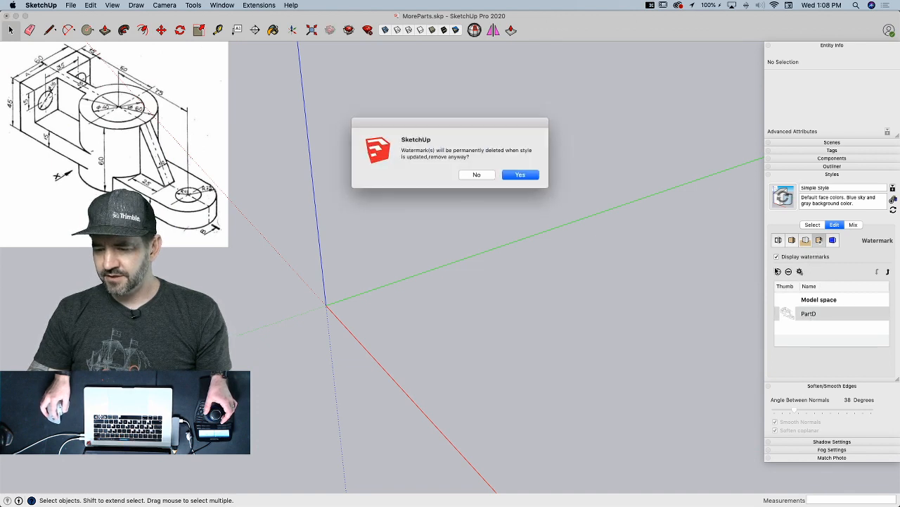
{"action": "left_click", "coordinate": [529, 176]}
- Add PartE.jpg from the Desktop as a new watermark and name it PartE
{"action": "left_click", "coordinate": [778, 271]}
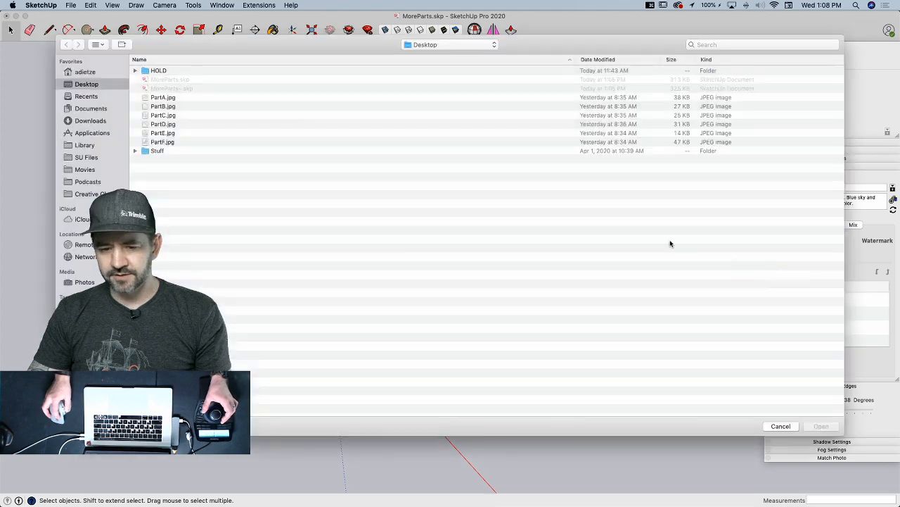
{"action": "left_click", "coordinate": [163, 133]}
{"action": "double_click", "coordinate": [163, 133]}
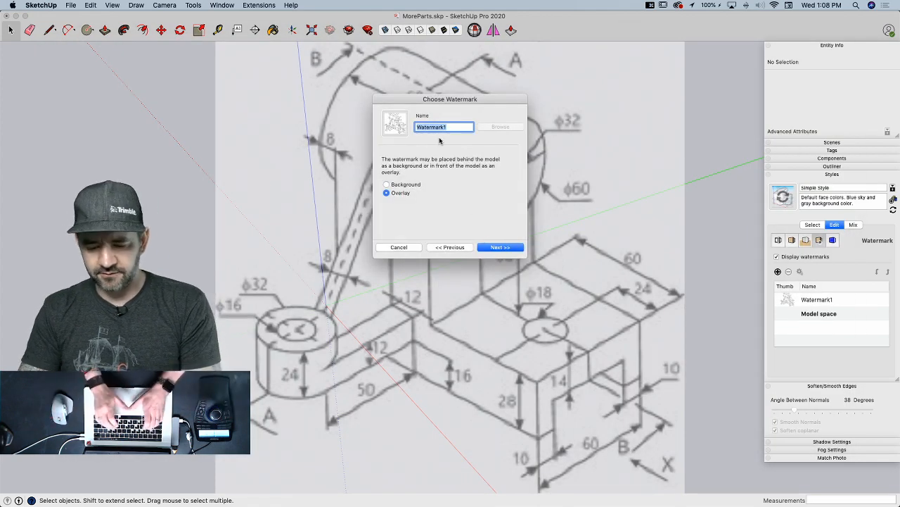
{"action": "type", "text": "Psr"}
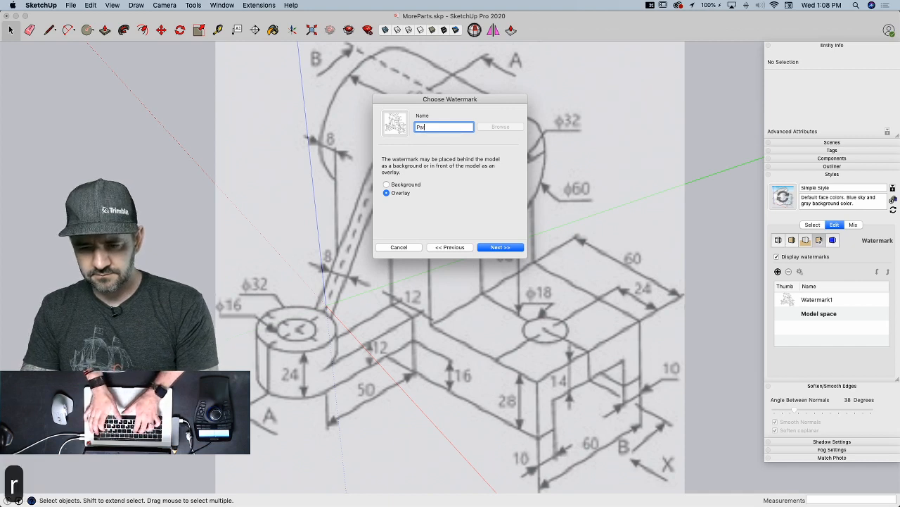
{"action": "key", "text": "BackSpace"}
{"action": "key", "text": "BackSpace"}
{"action": "type", "text": "art"}
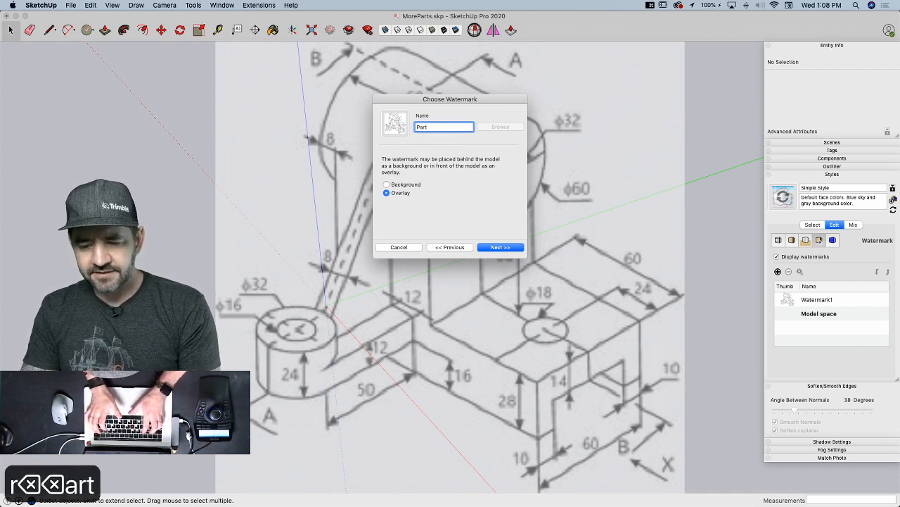
{"action": "type", "text": "E"}
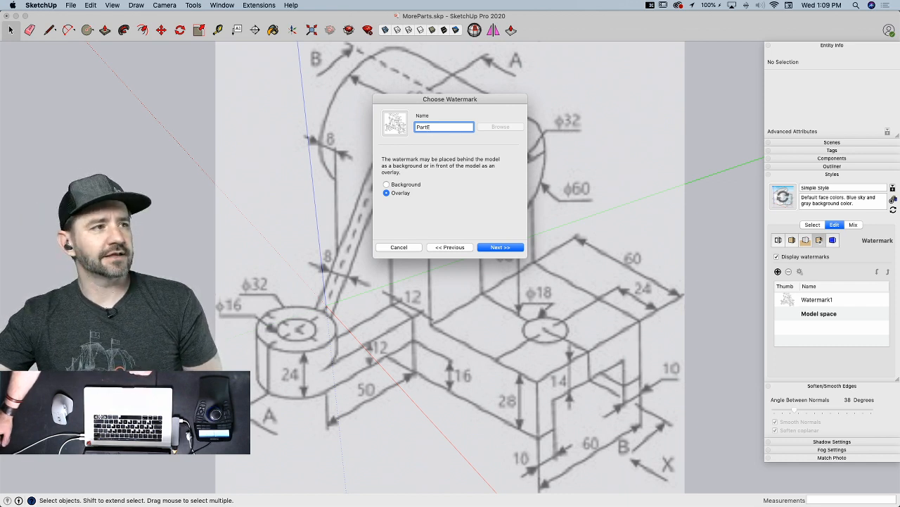
{"action": "type", "text": "E"}
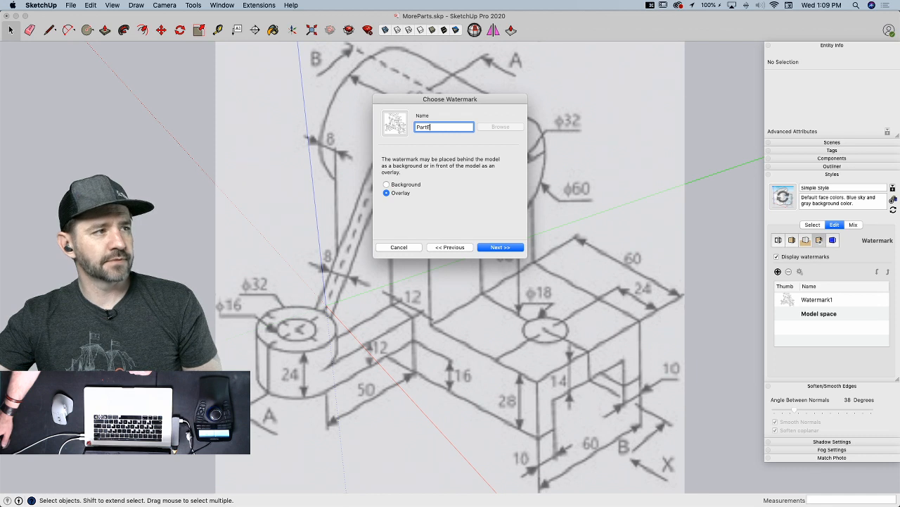
- Blend the PartE watermark fully towards the image and place it behind the model as a background
{"action": "left_click", "coordinate": [503, 248]}
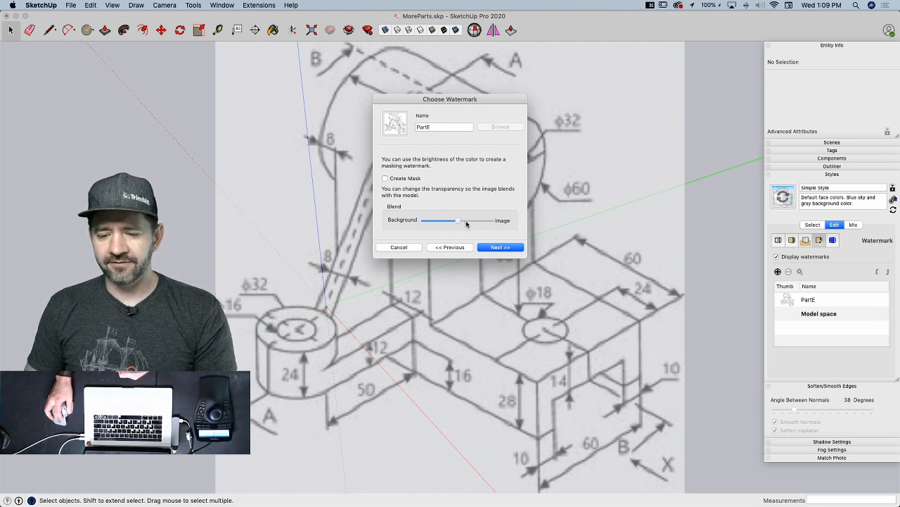
{"action": "left_click_drag", "start_coordinate": [461, 223], "coordinate": [492, 222]}
{"action": "left_click", "coordinate": [458, 249]}
{"action": "left_click", "coordinate": [398, 185]}
{"action": "left_click", "coordinate": [501, 248]}
{"action": "left_click", "coordinate": [500, 247]}
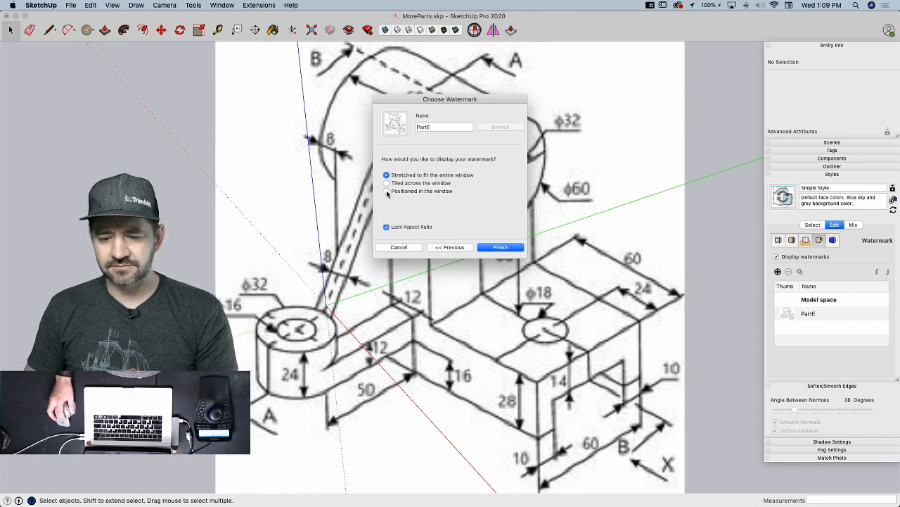
- Position the PartE watermark in the upper-left corner of the window, scale it down to a small reference image and finish its setup
{"action": "left_click", "coordinate": [386, 191]}
{"action": "left_click", "coordinate": [483, 204]}
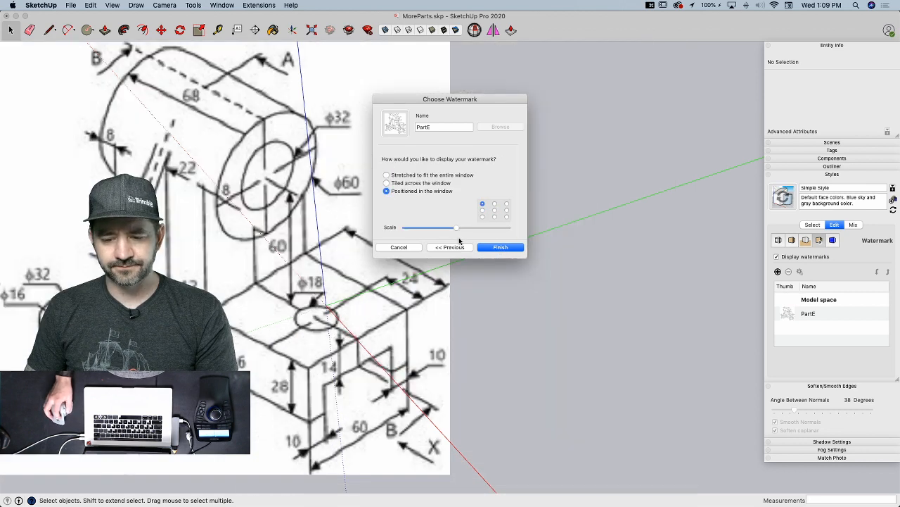
{"action": "left_click_drag", "start_coordinate": [454, 228], "coordinate": [419, 229]}
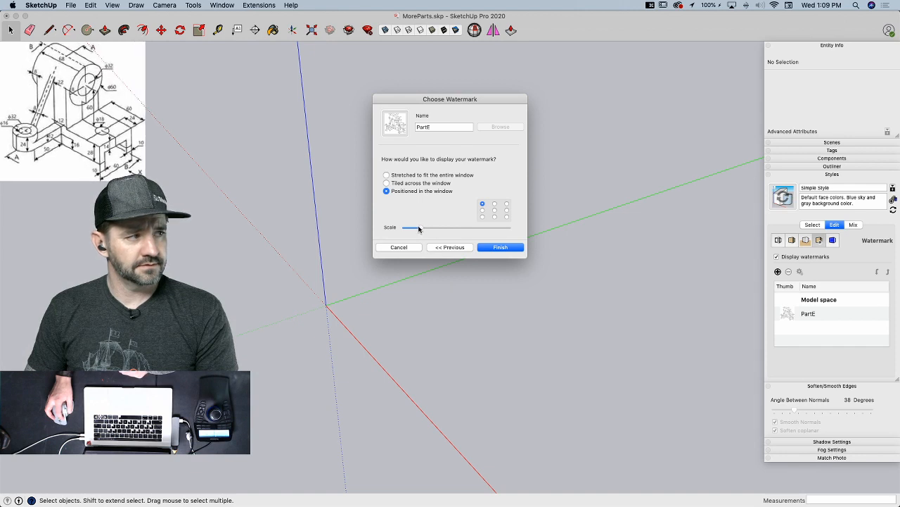
{"action": "left_click", "coordinate": [489, 247]}
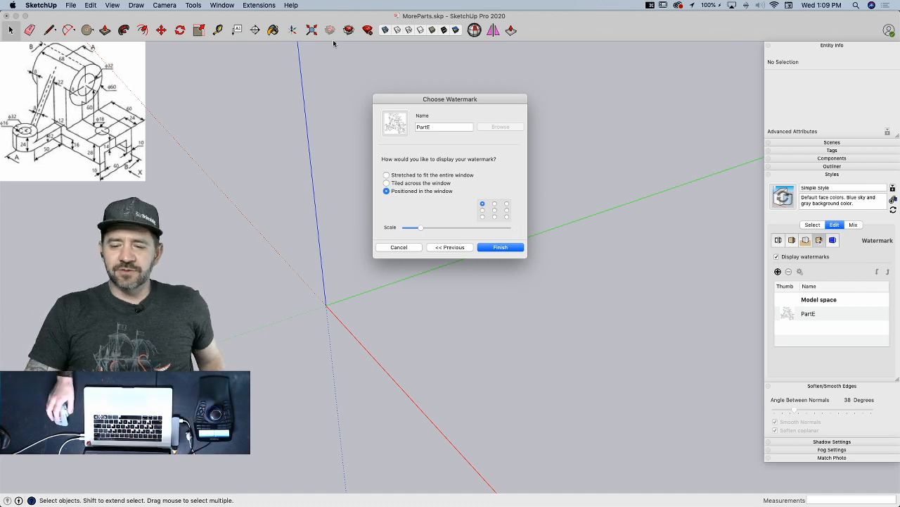
{"action": "left_click", "coordinate": [502, 247]}
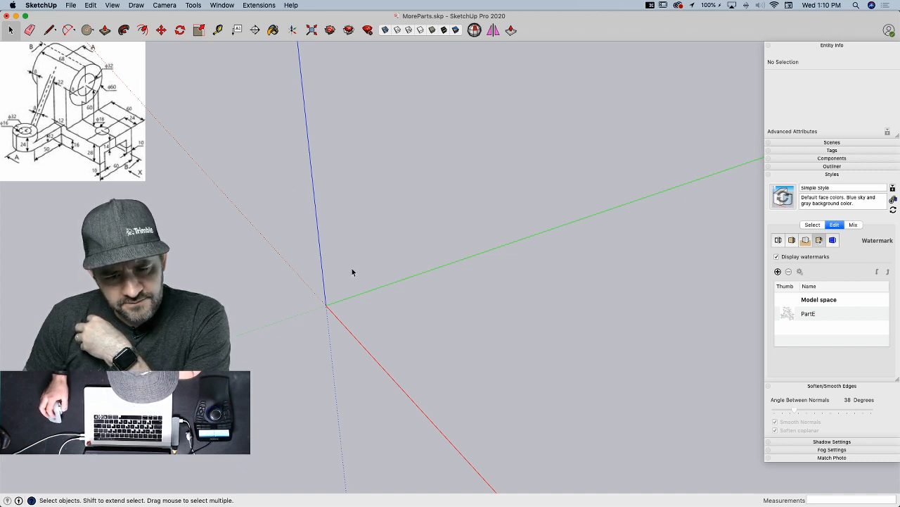
- Draw the first two edges of the base profile near the origin: 28 m up the blue axis, then 60 m along the green axis
{"action": "key", "text": "l"}
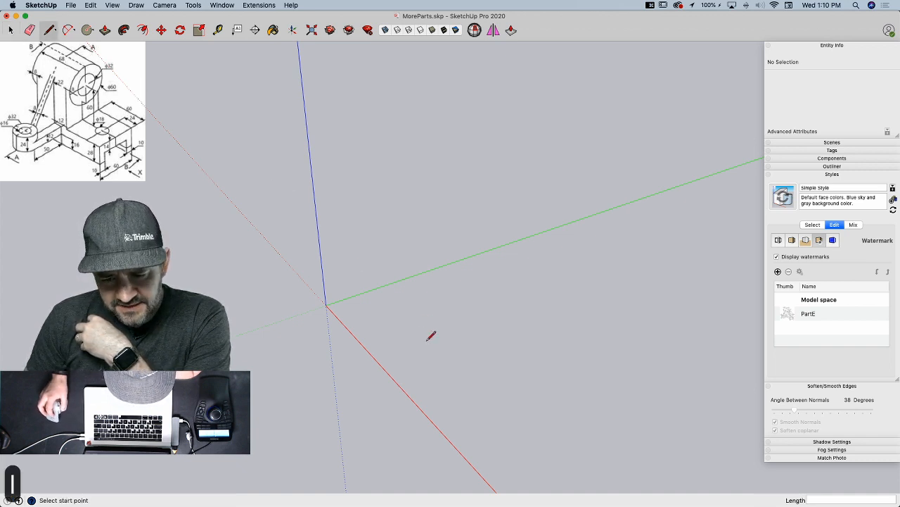
{"action": "left_click", "coordinate": [412, 377]}
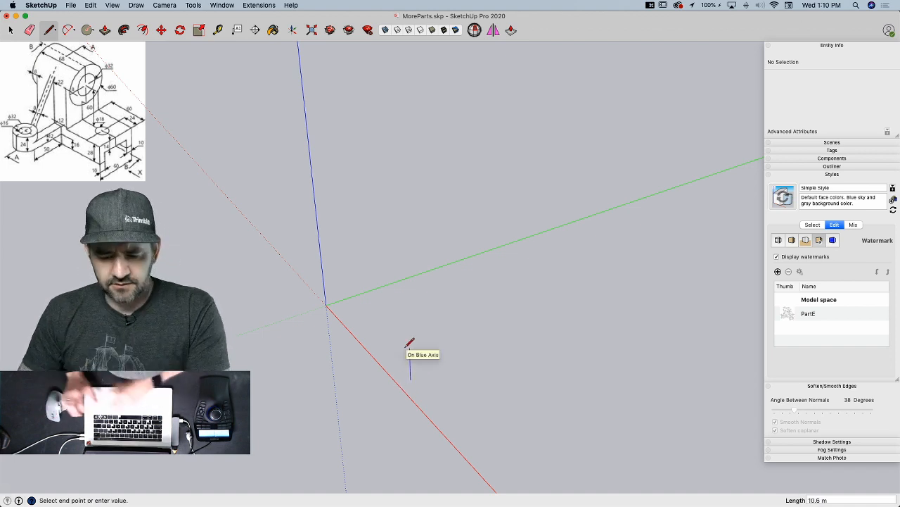
{"action": "type", "text": "28"}
{"action": "key", "text": "Return"}
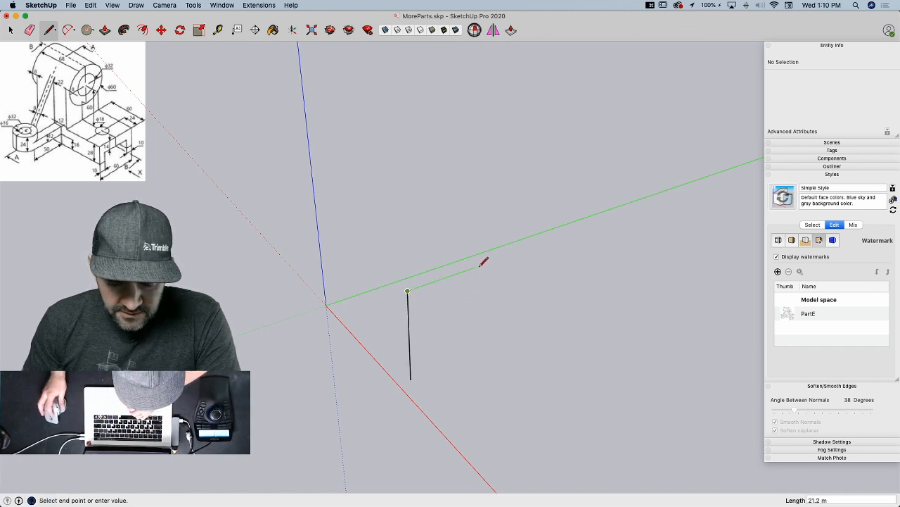
{"action": "type", "text": "60"}
{"action": "key", "text": "Return"}
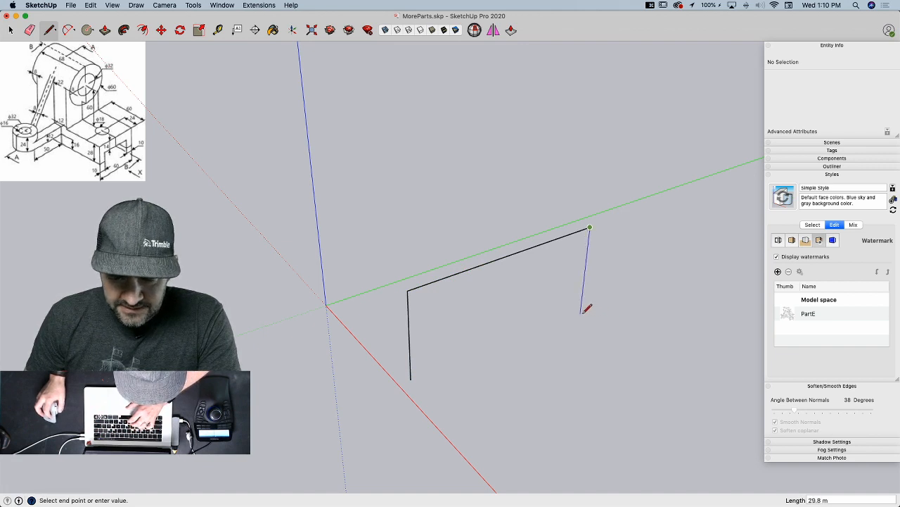
- Draw the profile's far leg with connected lines 28 m down, 10 m inward along the green axis and 14 m up
{"action": "type", "text": "28"}
{"action": "key", "text": "Return"}
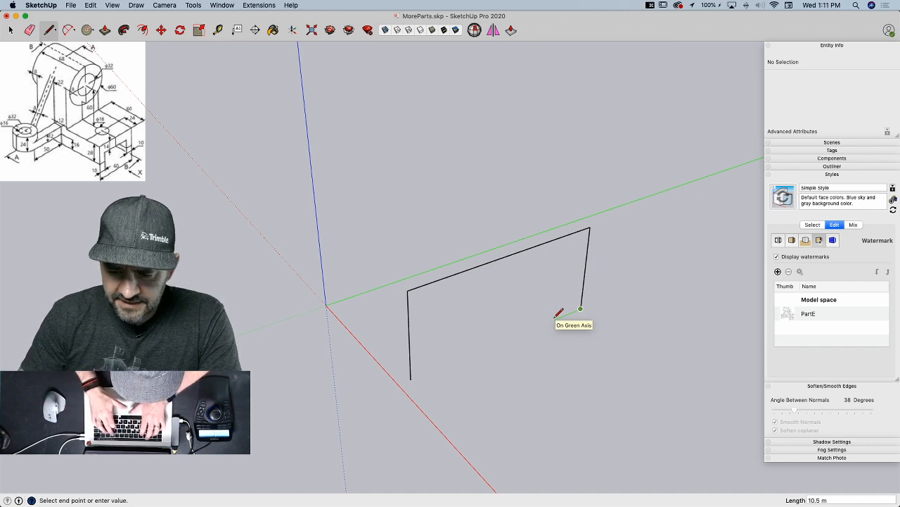
{"action": "type", "text": "10"}
{"action": "key", "text": "Return"}
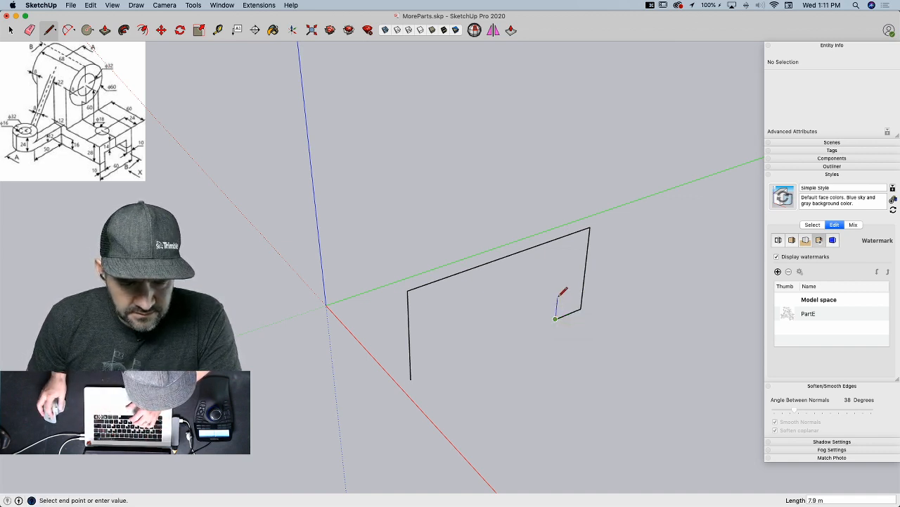
{"action": "type", "text": "14"}
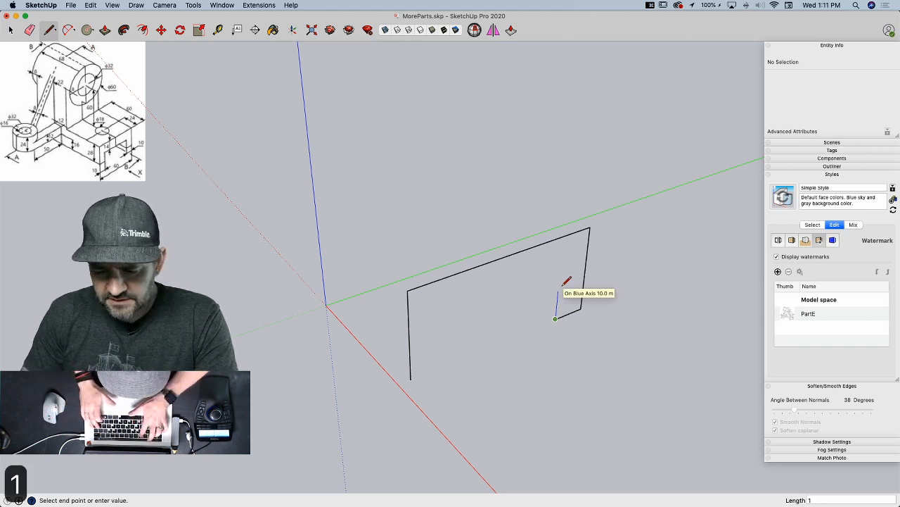
{"action": "key", "text": "Return"}
{"action": "key", "text": "Escape"}
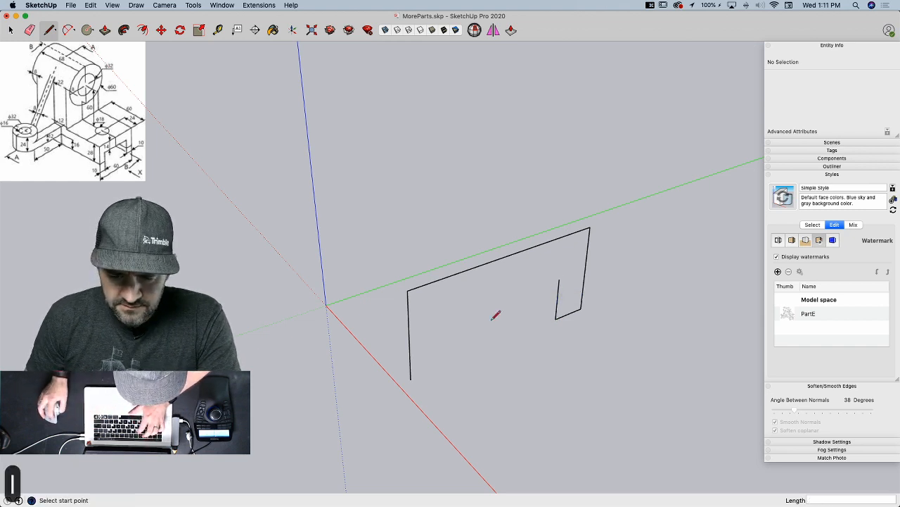
- Draw the near leg's 10 m bottom and 14 m inner edge, and close the channel profile at the far leg's inner corner
{"action": "left_click", "coordinate": [410, 380]}
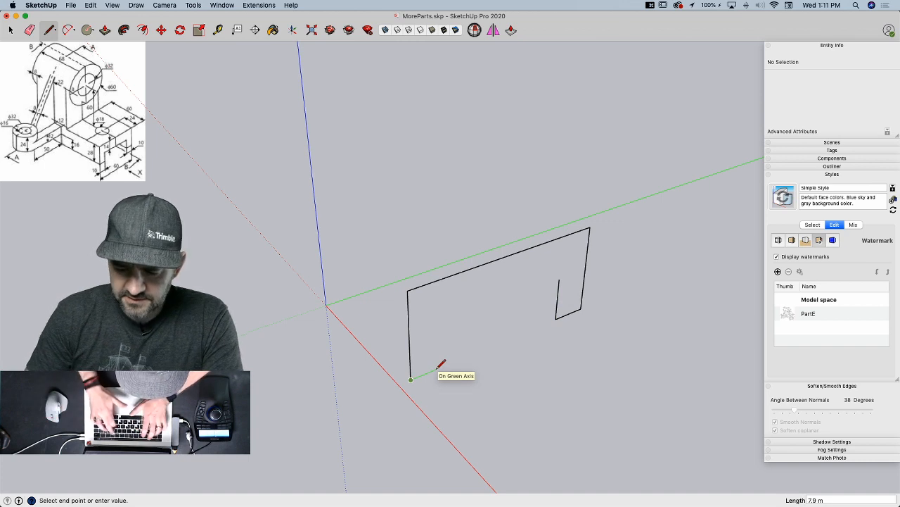
{"action": "type", "text": "10"}
{"action": "key", "text": "Return"}
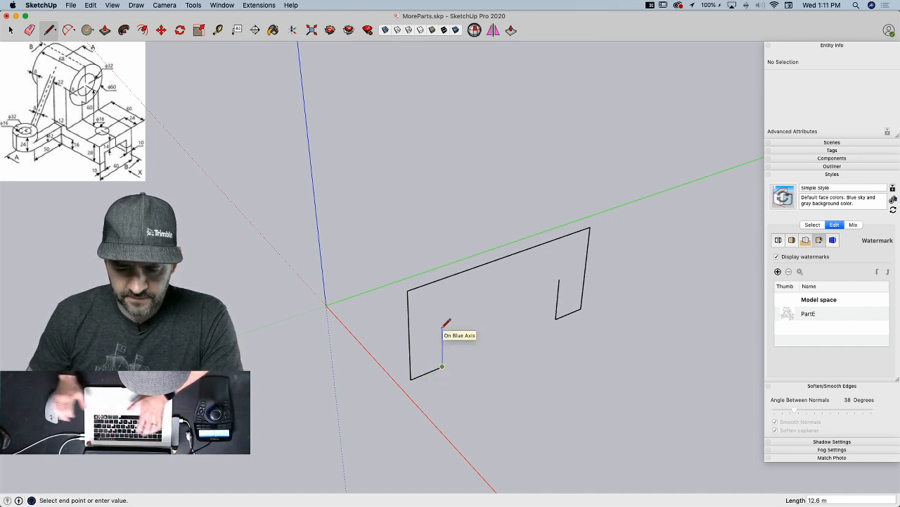
{"action": "type", "text": "14"}
{"action": "key", "text": "Return"}
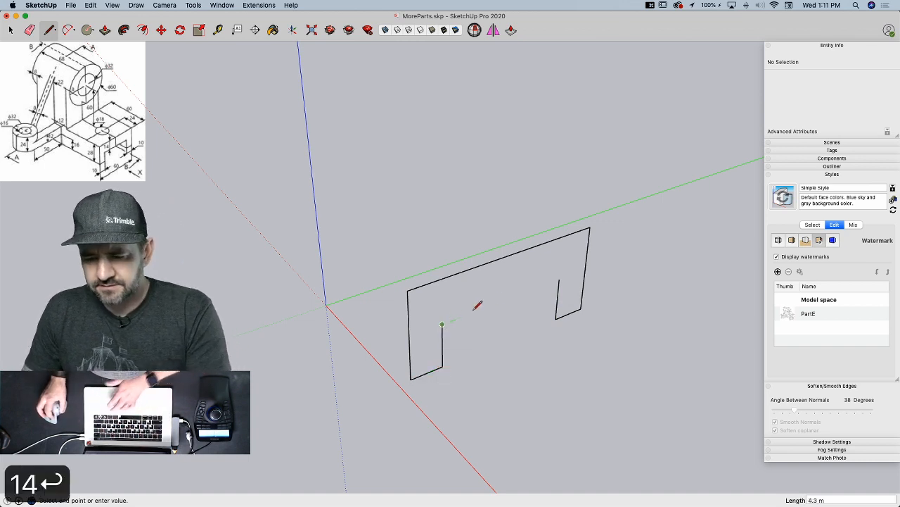
{"action": "left_click", "coordinate": [560, 280]}
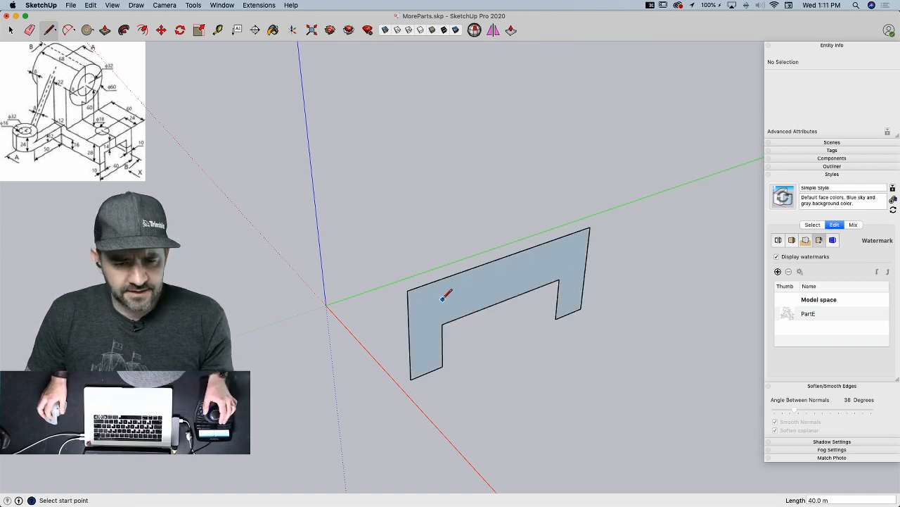
- Extrude the channel-shaped profile 120 m backward with Push/Pull
{"action": "key", "text": "p"}
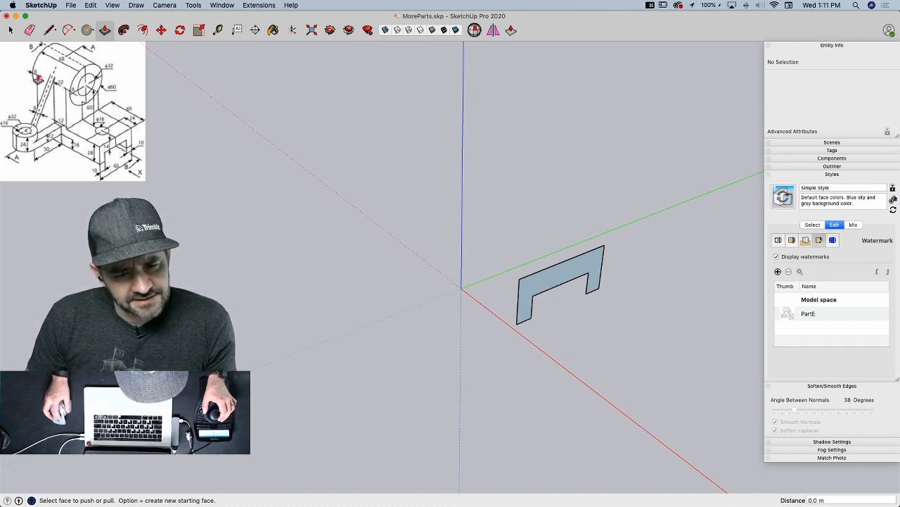
{"action": "key", "text": "space"}
{"action": "key", "text": "p"}
{"action": "left_click", "coordinate": [526, 284]}
{"action": "type", "text": "120"}
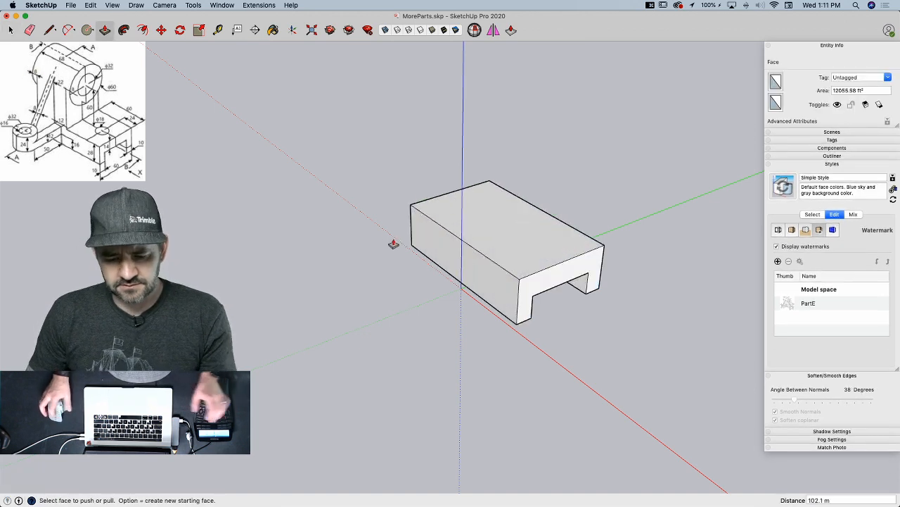
{"action": "key", "text": "Return"}
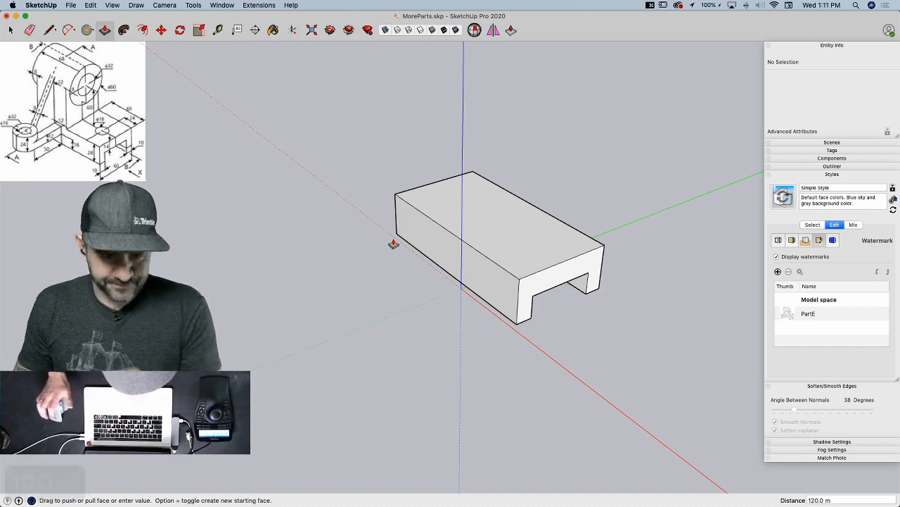
- Select the whole channel block and move it by its rear lower corner onto the axes origin
{"action": "key", "text": "space"}
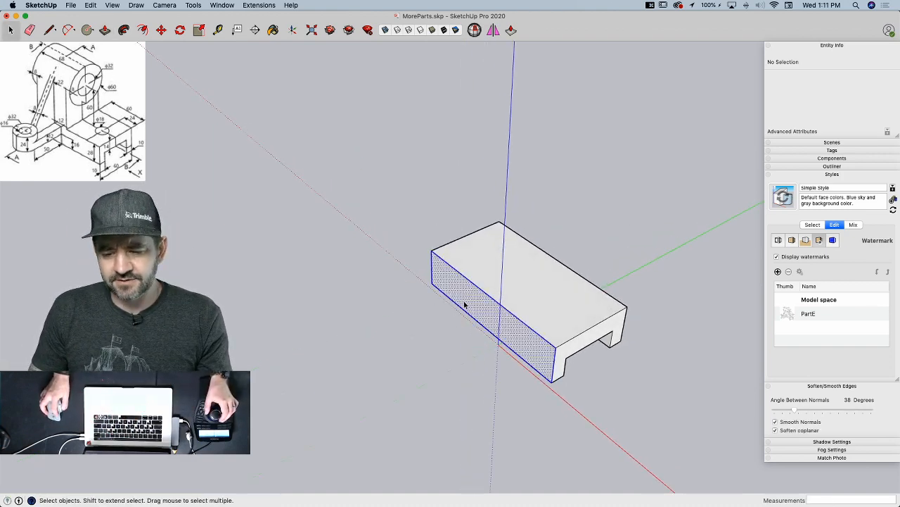
{"action": "triple_click", "coordinate": [465, 303]}
{"action": "key", "text": "m"}
{"action": "left_click", "coordinate": [435, 283]}
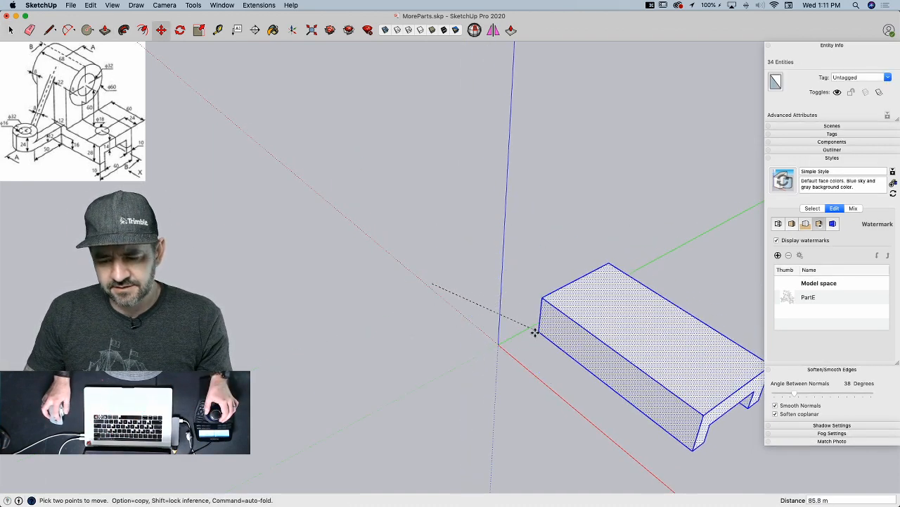
{"action": "left_click", "coordinate": [496, 342]}
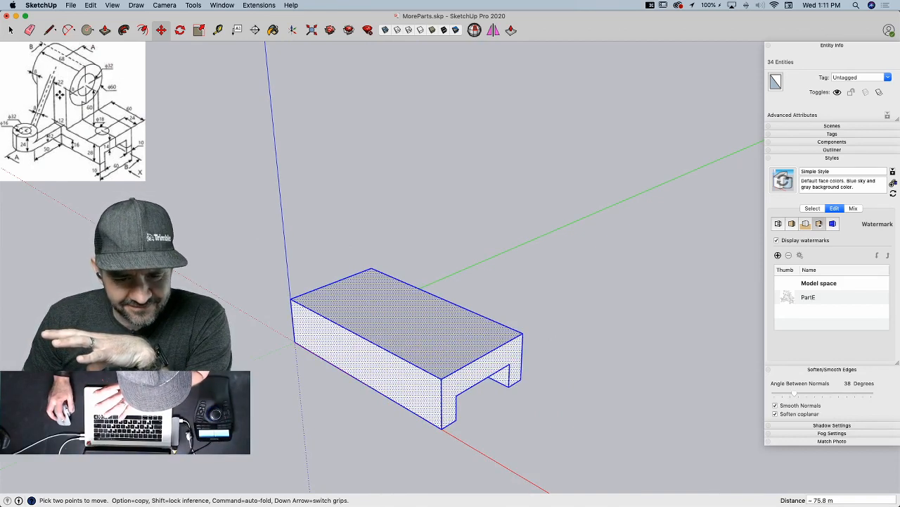
- Draw a line across the block's top face between the midpoints of its two long edges
{"action": "key", "text": "l"}
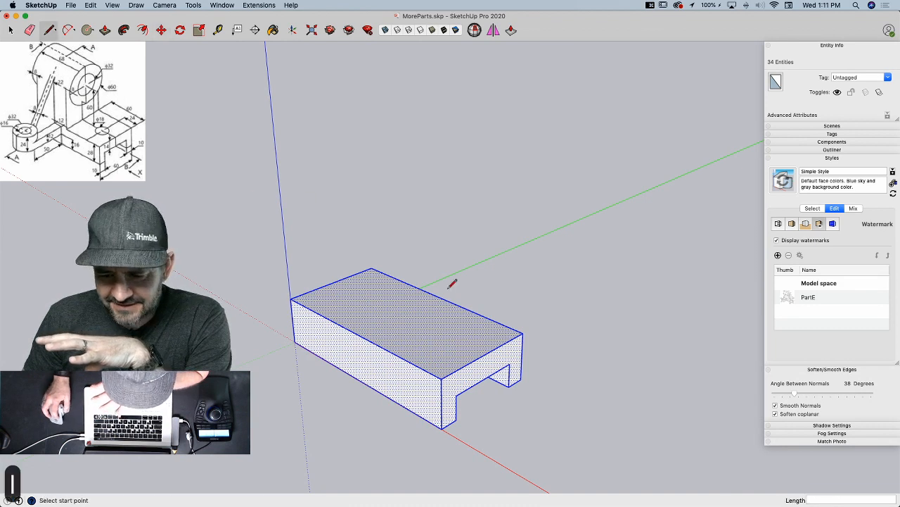
{"action": "left_click", "coordinate": [523, 331]}
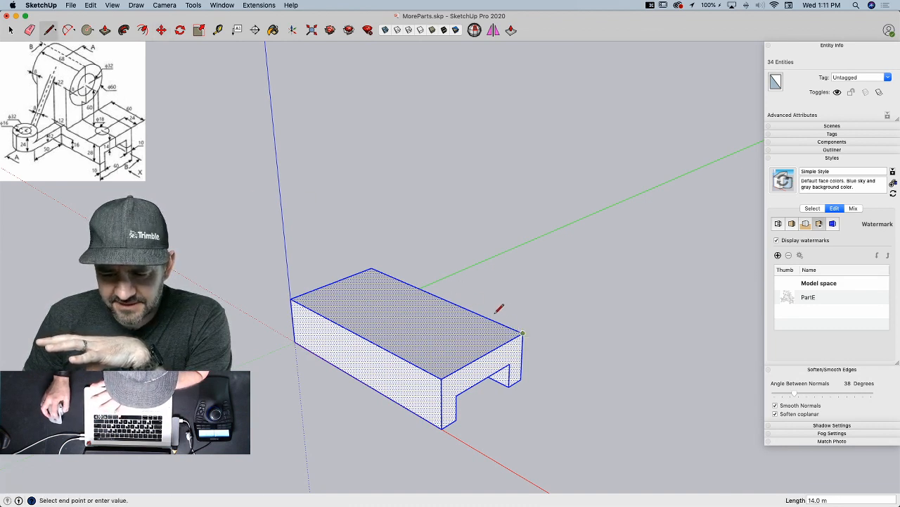
{"action": "key", "text": "l"}
{"action": "left_click", "coordinate": [440, 297]}
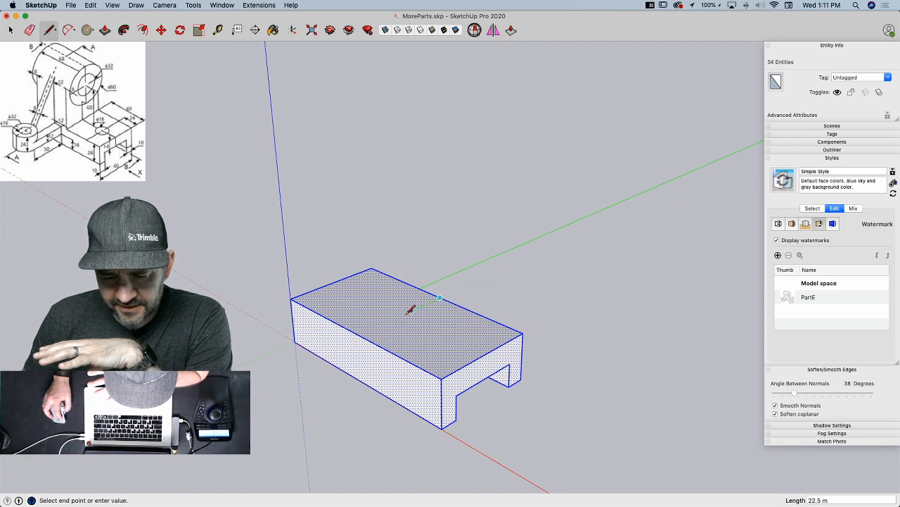
{"action": "left_click", "coordinate": [359, 334]}
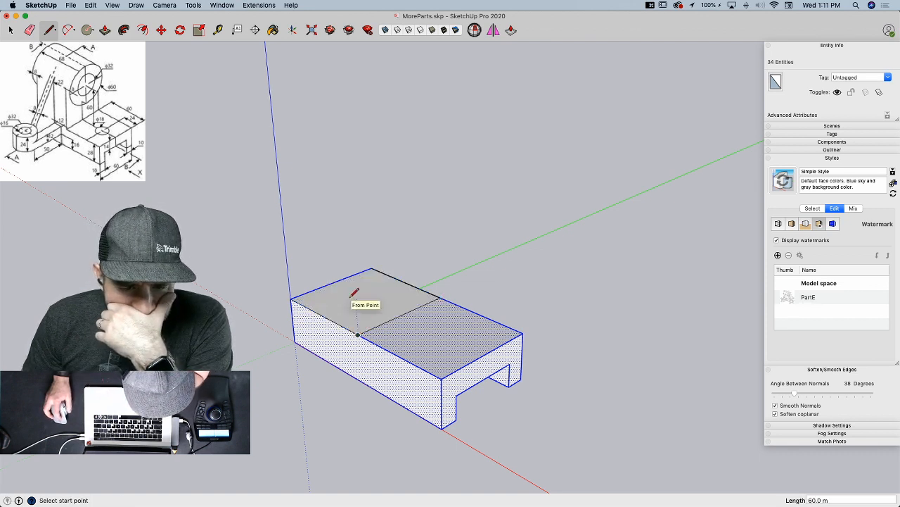
- Raise the rear half of the top face 60 m to form an upright
{"action": "key", "text": "p"}
{"action": "left_click_drag", "start_coordinate": [382, 303], "coordinate": [372, 256]}
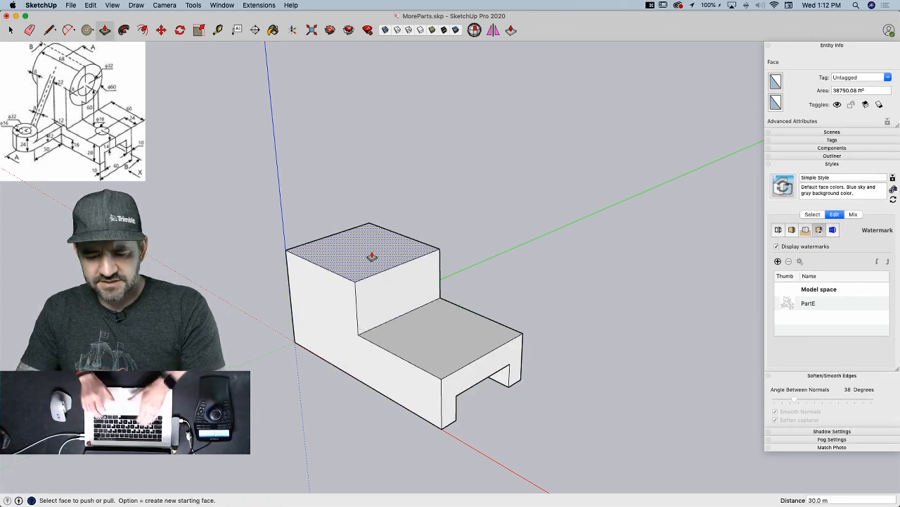
{"action": "type", "text": "60"}
{"action": "key", "text": "Return"}
{"action": "key", "text": "space"}
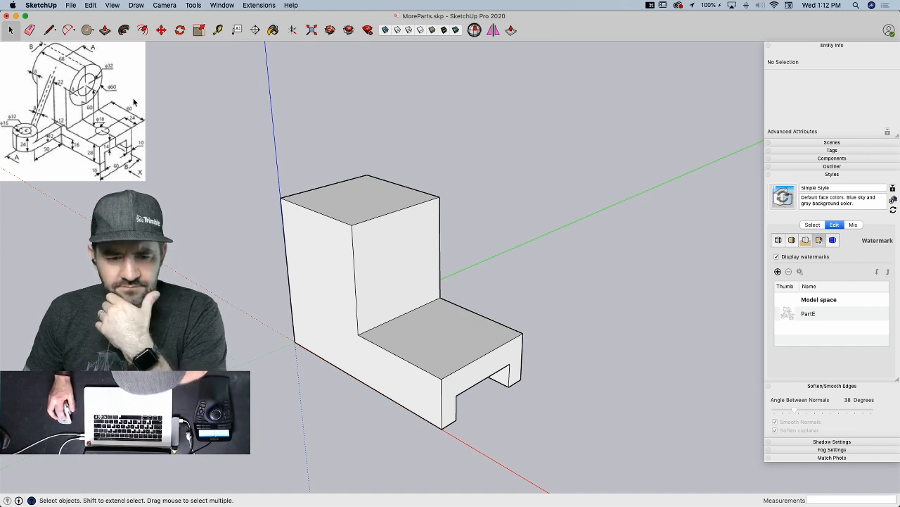
- Draw a circle on the upright's front face centred on its top edge midpoint, and extrude the upper half to the rear face
{"action": "key", "text": "c"}
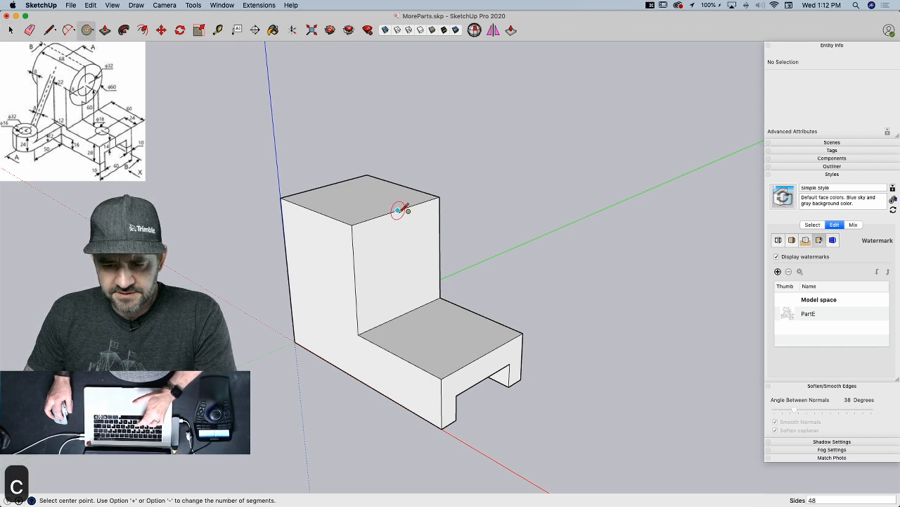
{"action": "left_click", "coordinate": [356, 225]}
{"action": "key", "text": "e"}
{"action": "key", "text": "p"}
{"action": "left_click", "coordinate": [361, 209]}
{"action": "left_click", "coordinate": [280, 204]}
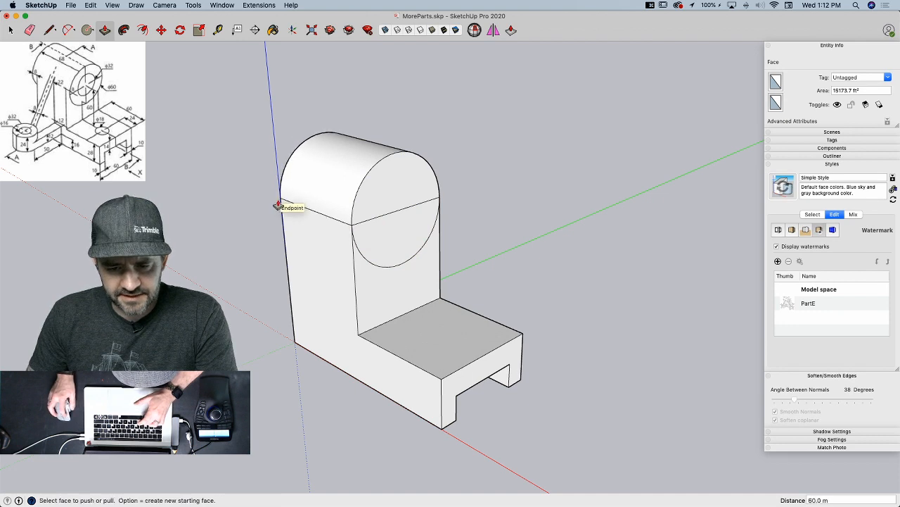
- Erase the line dividing the front circle and pull the full round face 8 m forward
{"action": "key", "text": "e"}
{"action": "left_click", "coordinate": [392, 213]}
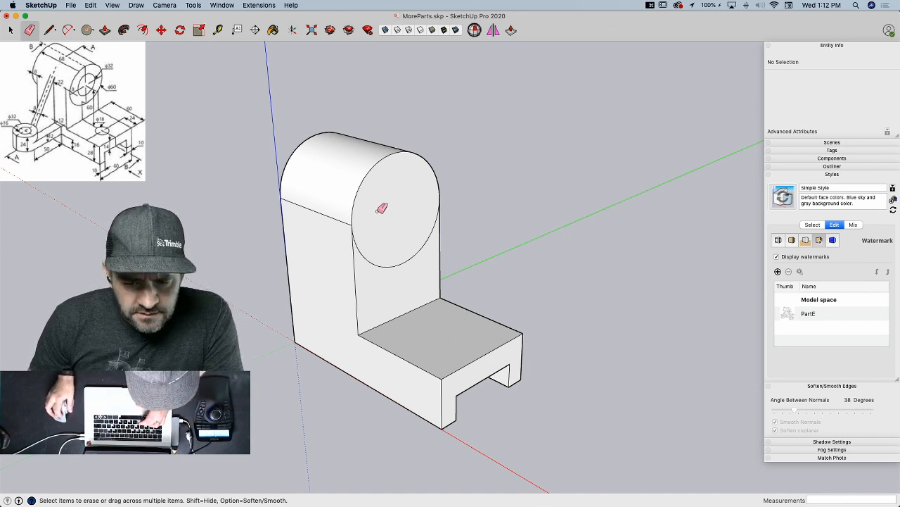
{"action": "key", "text": "p"}
{"action": "left_click_drag", "start_coordinate": [382, 211], "coordinate": [382, 221]}
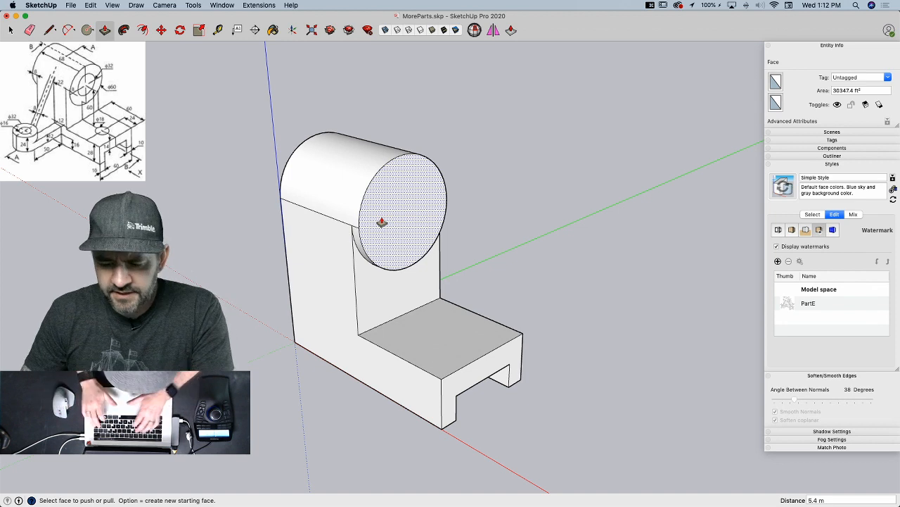
{"action": "type", "text": "8"}
{"action": "key", "text": "Return"}
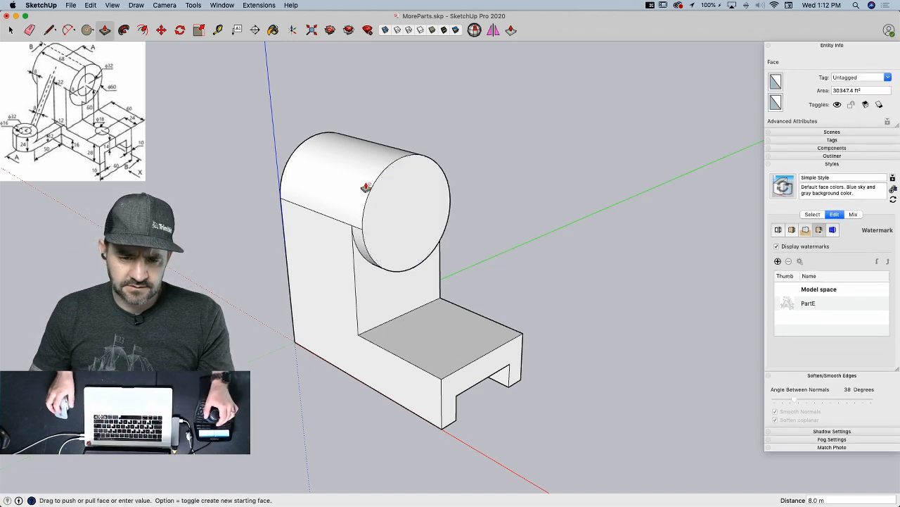
- Copy the front circular face to the rear end of the rounded top, snapping it to the rear edge endpoint
{"action": "key", "text": "space"}
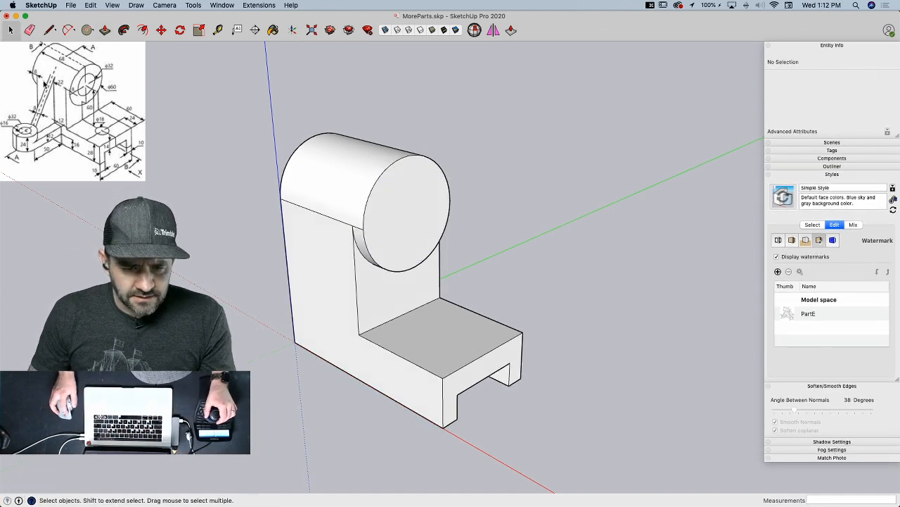
{"action": "mouse_move", "coordinate": [96, 113]}
{"action": "middle_mouse_down"}
{"action": "mouse_move", "coordinate": [306, 257]}
{"action": "mouse_move", "coordinate": [458, 263]}
{"action": "middle_mouse_up"}
{"action": "key", "text": "e"}
{"action": "left_click", "coordinate": [336, 266]}
{"action": "key", "text": "space"}
{"action": "left_click", "coordinate": [452, 254]}
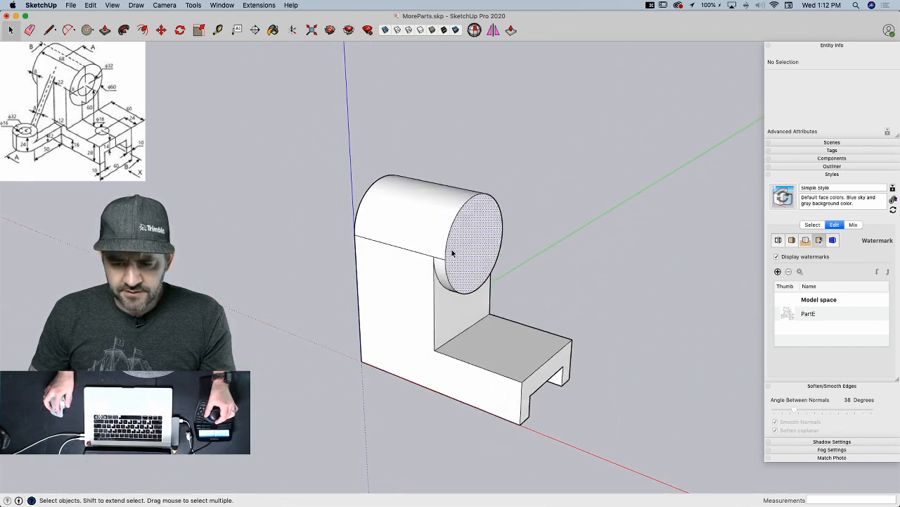
{"action": "scroll", "coordinate": [453, 254], "scroll_direction": "up", "scroll_amount": 2}
{"action": "scroll", "coordinate": [449, 284], "scroll_direction": "up", "scroll_amount": 2}
{"action": "key", "text": "m"}
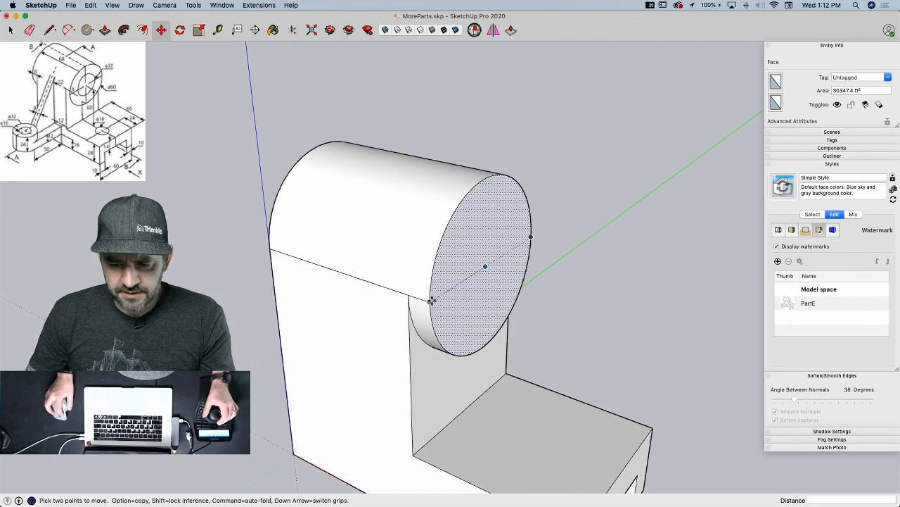
{"action": "left_click", "coordinate": [432, 300]}
{"action": "key", "text": "alt"}
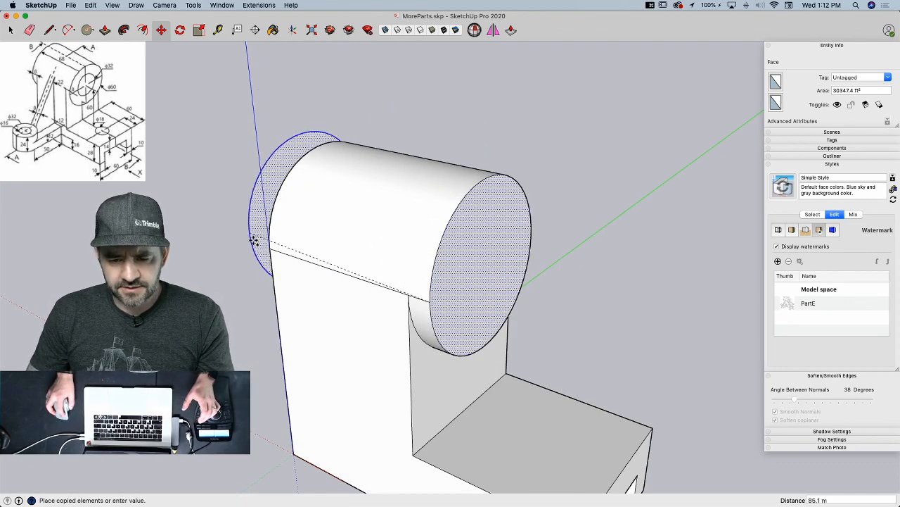
{"action": "left_click", "coordinate": [270, 246]}
{"action": "middle_click_drag", "start_coordinate": [269, 246], "coordinate": [363, 238]}
- Pull the rear circular face 8 m outward with Push/Pull
{"action": "key", "text": "p"}
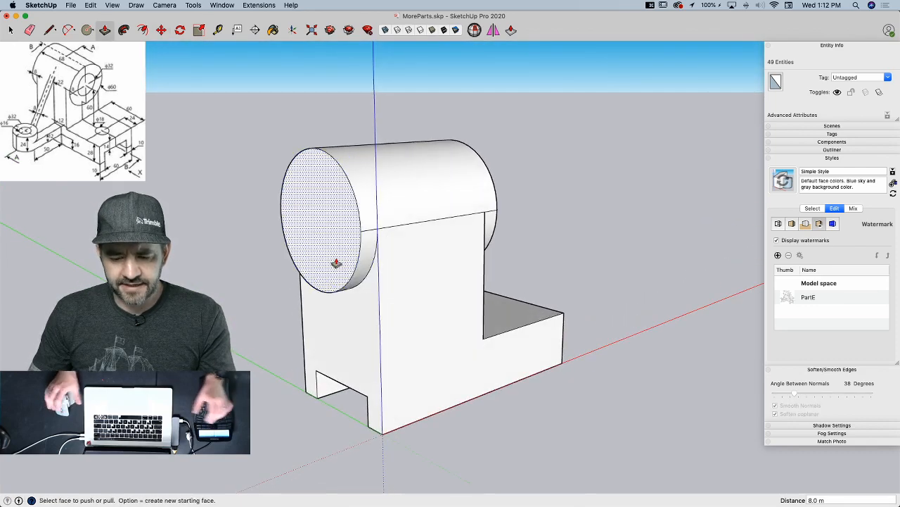
{"action": "left_click", "coordinate": [336, 263]}
{"action": "type", "text": "8"}
{"action": "key", "text": "Return"}
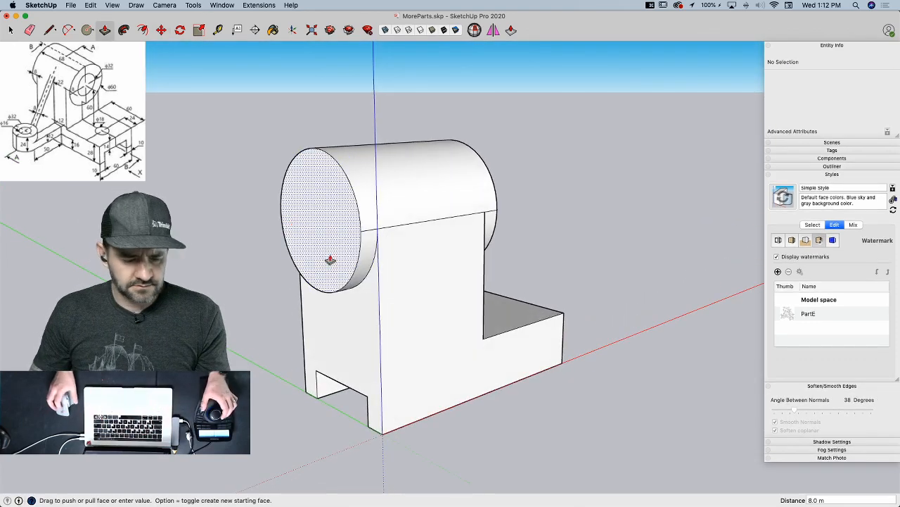
- Draw a circle of 16 m radius centred on the front round face and push it through the full cylinder length
{"action": "middle_click_drag", "start_coordinate": [354, 155], "coordinate": [535, 289]}
{"action": "key", "text": "c"}
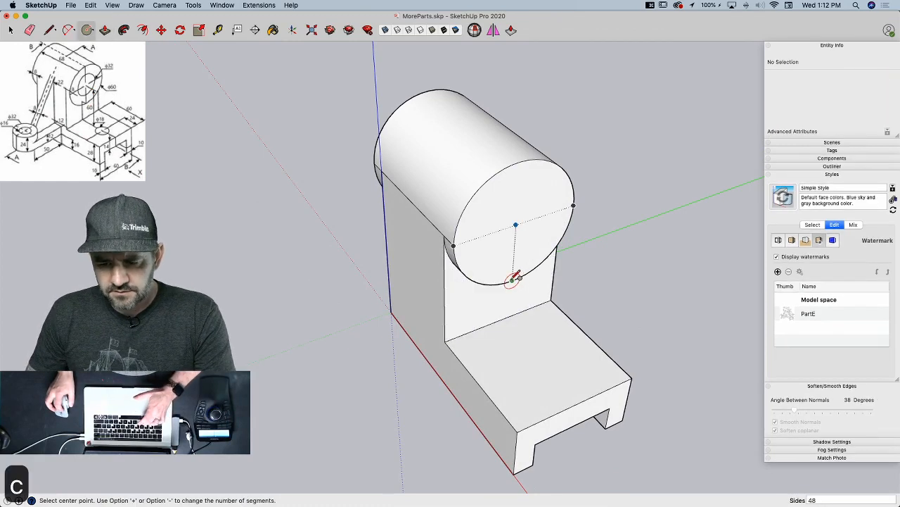
{"action": "left_click", "coordinate": [515, 224]}
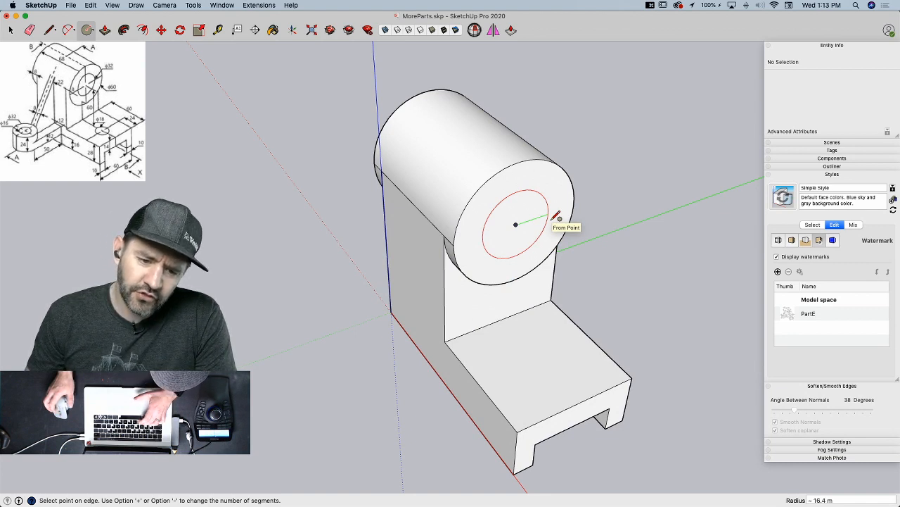
{"action": "type", "text": "16"}
{"action": "key", "text": "Return"}
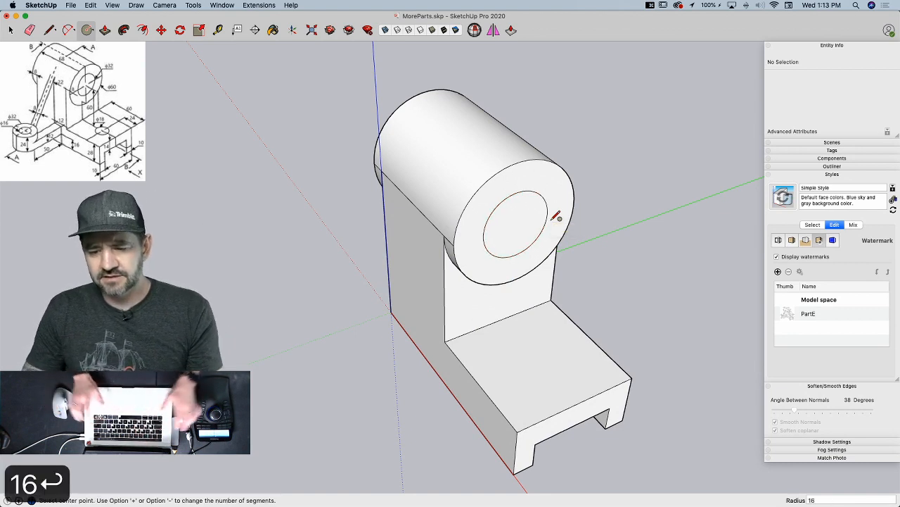
{"action": "key", "text": "p"}
{"action": "left_click", "coordinate": [524, 222]}
{"action": "left_click", "coordinate": [418, 100]}
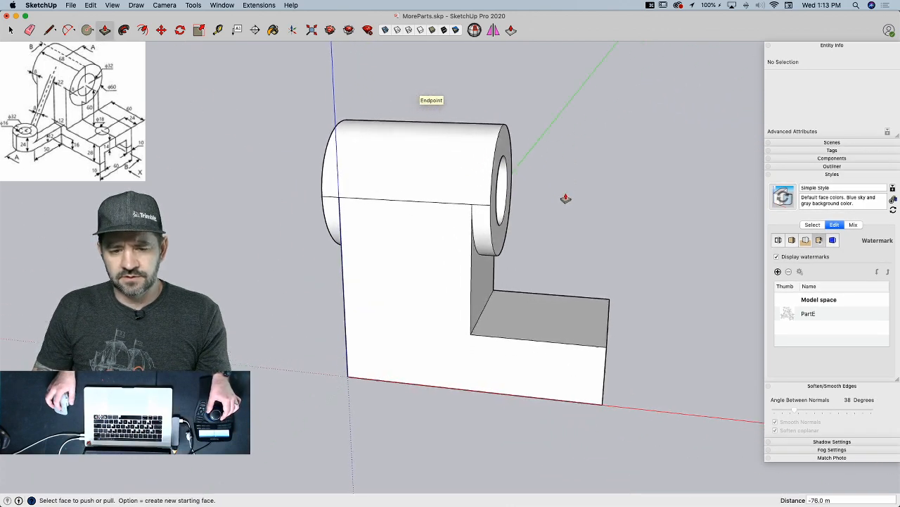
- Erase the horizontal seam lines between the cylinder and the upright on the bracket's sides
{"action": "key", "text": "e"}
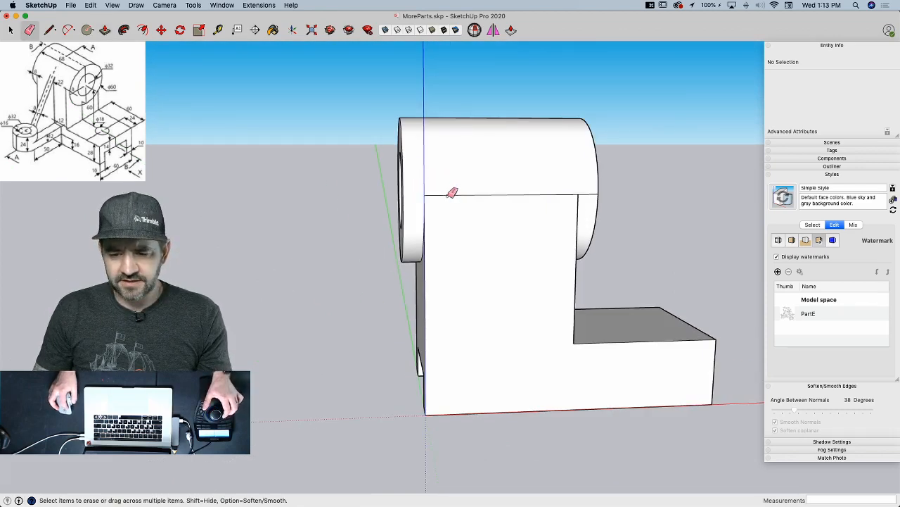
{"action": "left_click", "coordinate": [541, 194]}
{"action": "left_click", "coordinate": [588, 194]}
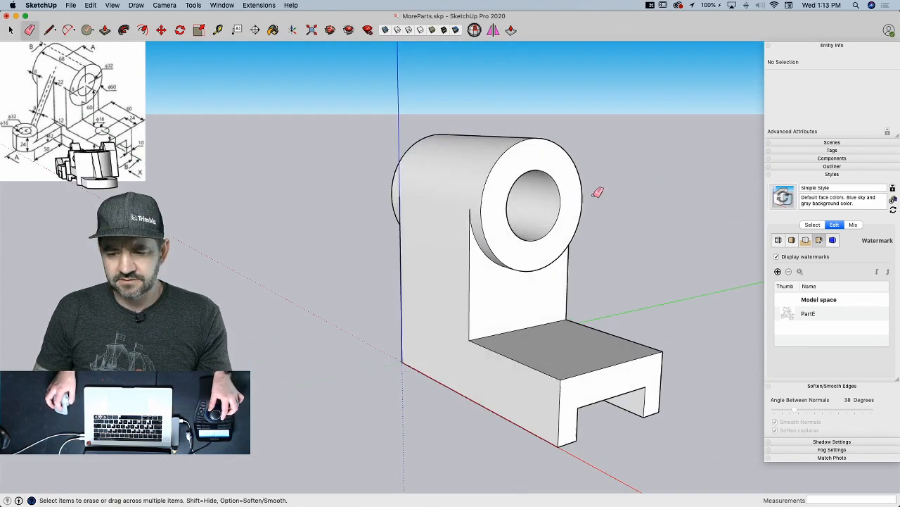
{"action": "left_click", "coordinate": [439, 217]}
{"action": "left_click", "coordinate": [517, 203]}
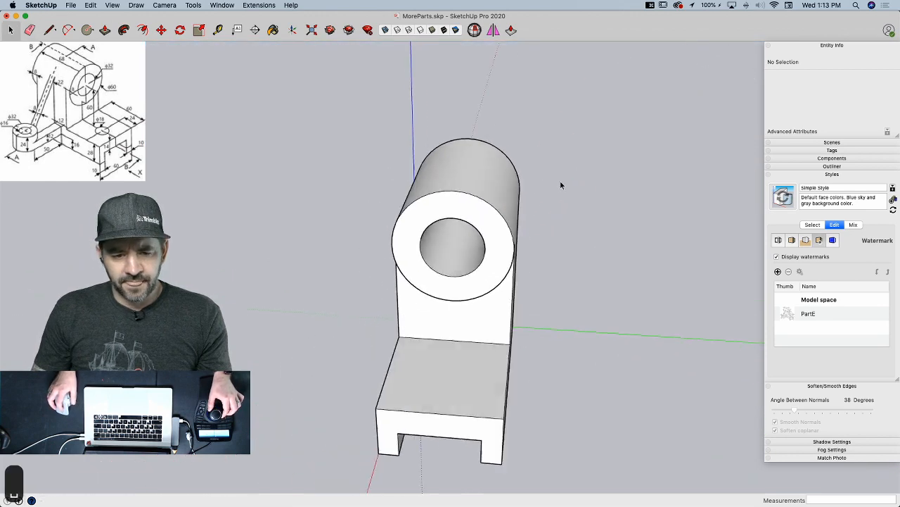
{"action": "key", "text": "space"}
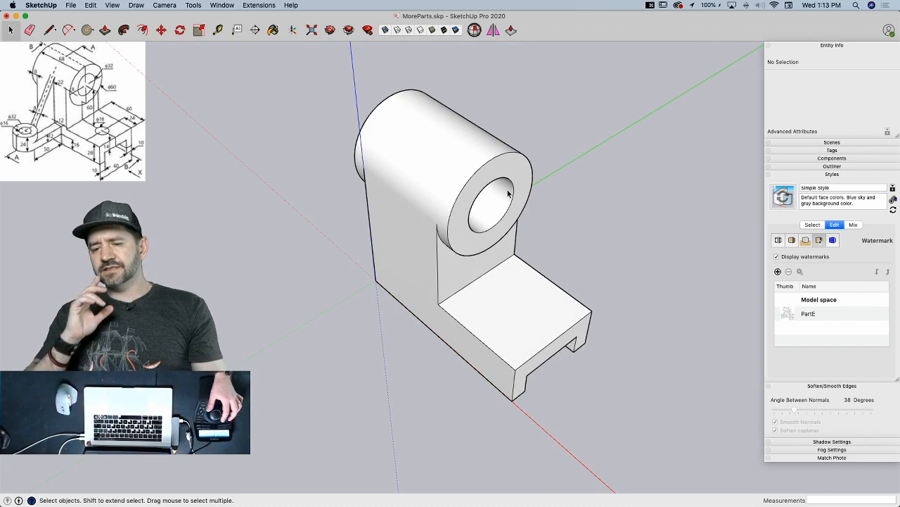
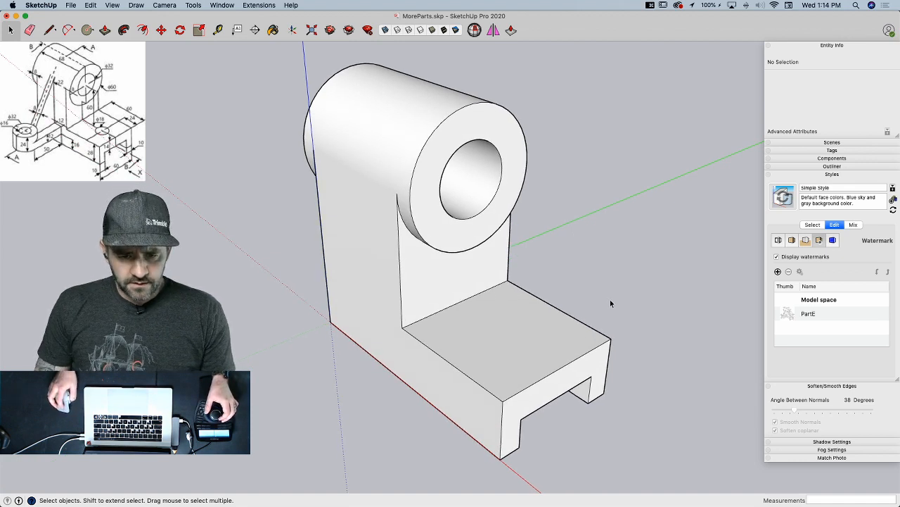
- Draw a circle of 9 m radius on the base top, centred 24 m in from the front edge's midpoint, and erase the construction line
{"action": "key", "text": "l"}
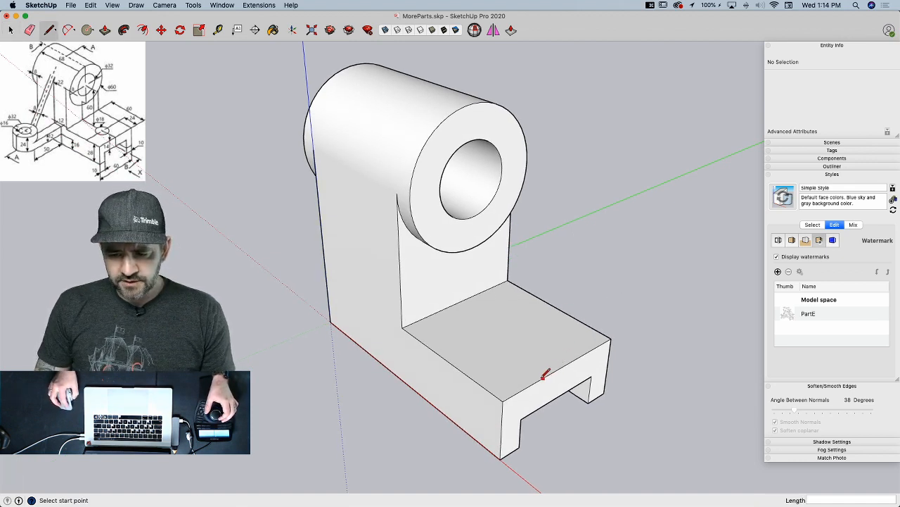
{"action": "left_click", "coordinate": [561, 367]}
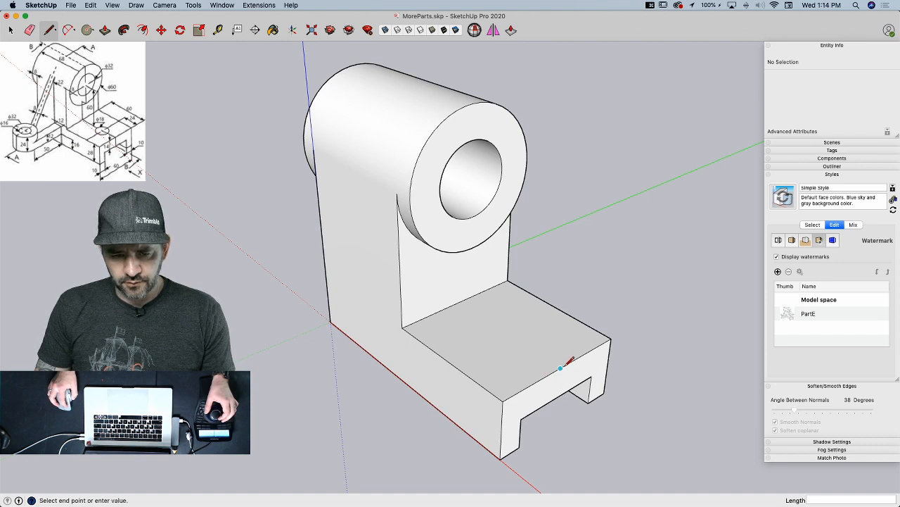
{"action": "type", "text": "24"}
{"action": "key", "text": "Return"}
{"action": "key", "text": "c"}
{"action": "left_click", "coordinate": [516, 340]}
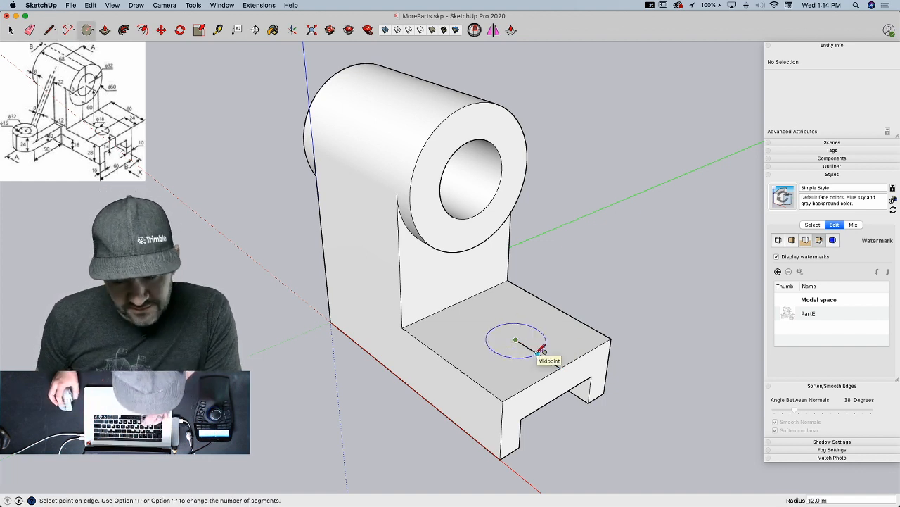
{"action": "type", "text": "9"}
{"action": "key", "text": "Return"}
{"action": "key", "text": "e"}
{"action": "left_click", "coordinate": [528, 344]}
- Push the 9 m radius circle through the base plate to cut a hole and save the model
{"action": "key", "text": "p"}
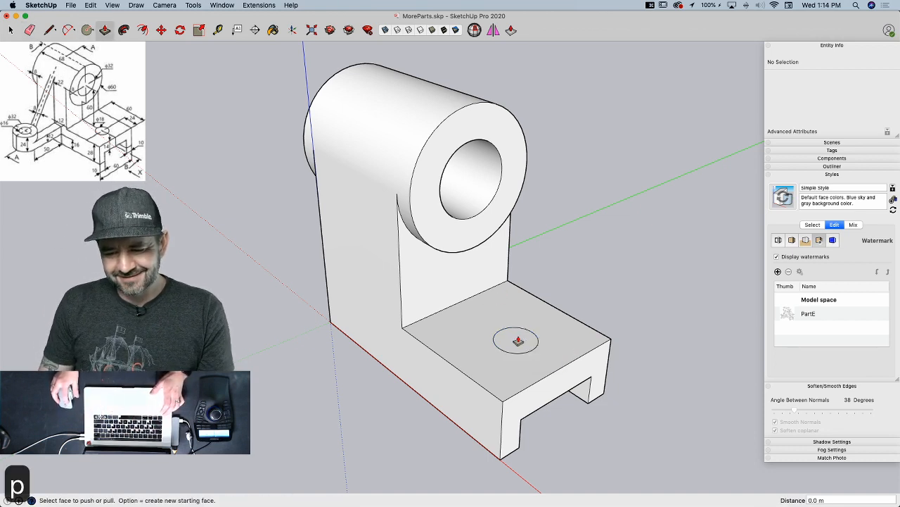
{"action": "left_click", "coordinate": [518, 341]}
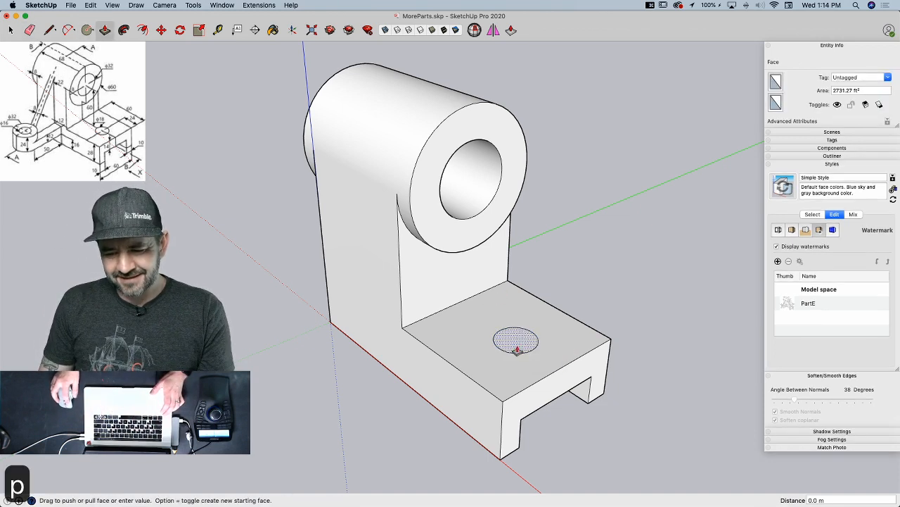
{"action": "left_click", "coordinate": [588, 381]}
{"action": "key", "text": "space"}
{"action": "left_click", "coordinate": [573, 442]}
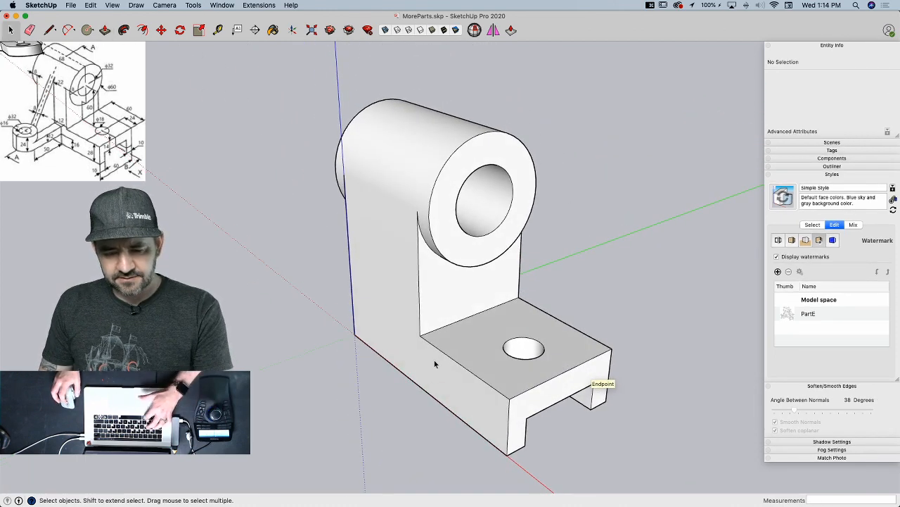
{"action": "key", "text": "super+s"}
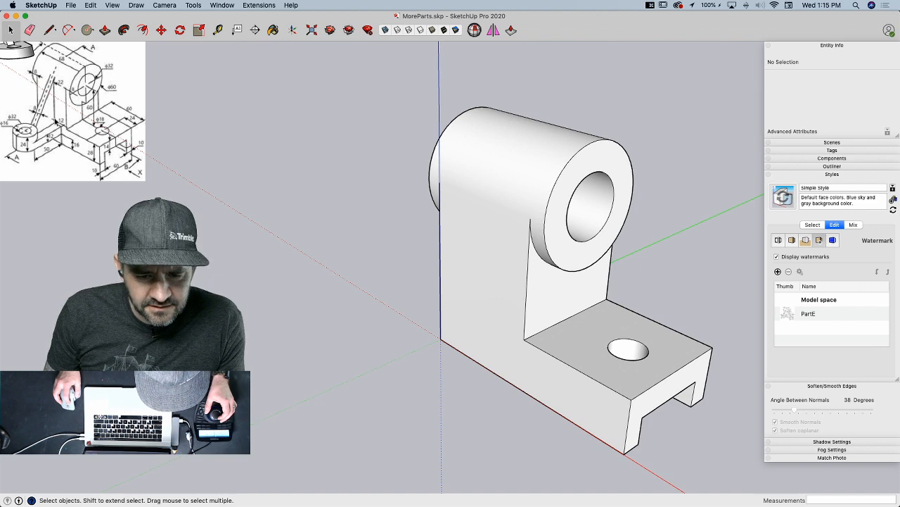
- Draw a vertical line on the side face from the upright's inner corner down to the bottom edge
{"action": "middle_click_drag", "start_coordinate": [380, 271], "coordinate": [368, 268]}
{"action": "scroll", "coordinate": [367, 267], "scroll_direction": "down", "scroll_amount": 2}
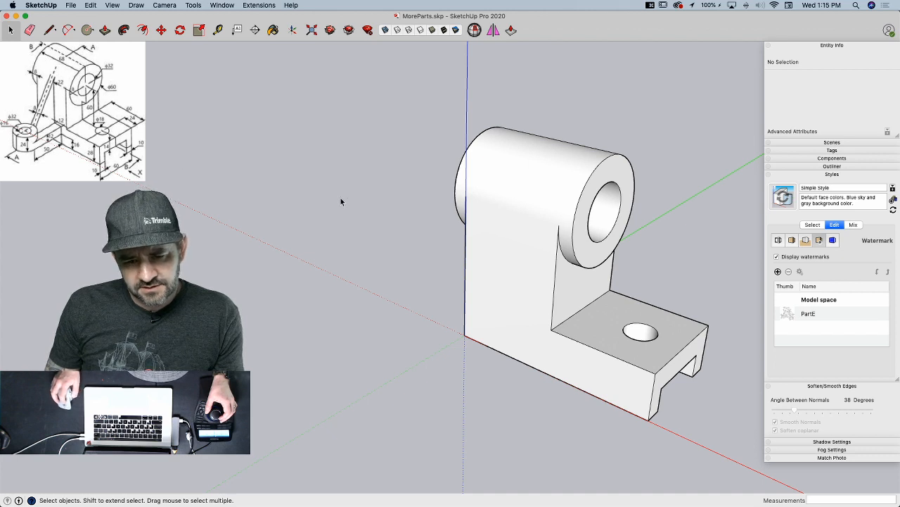
{"action": "key", "text": "l"}
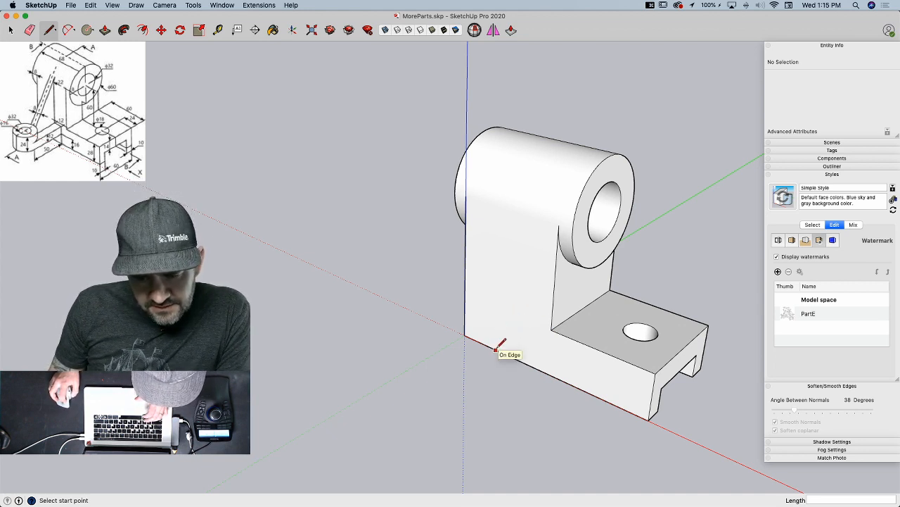
{"action": "left_click", "coordinate": [551, 330]}
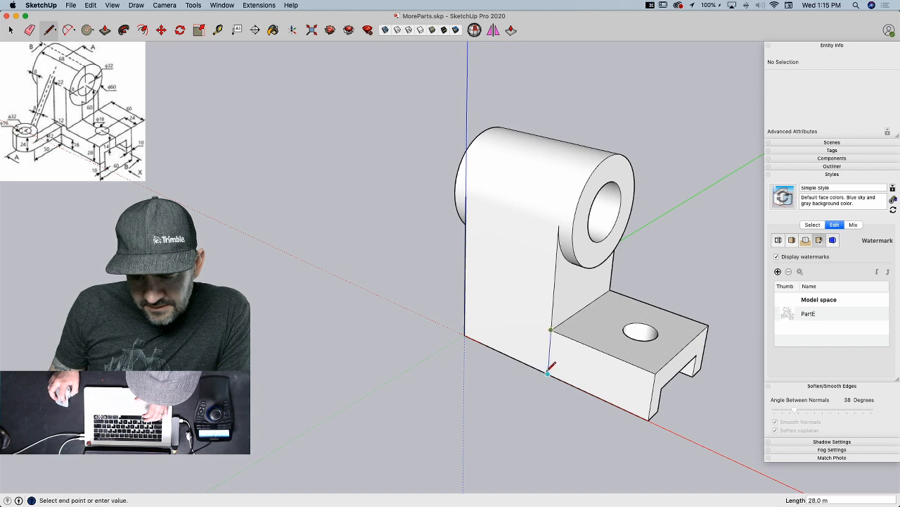
{"action": "left_click", "coordinate": [548, 373]}
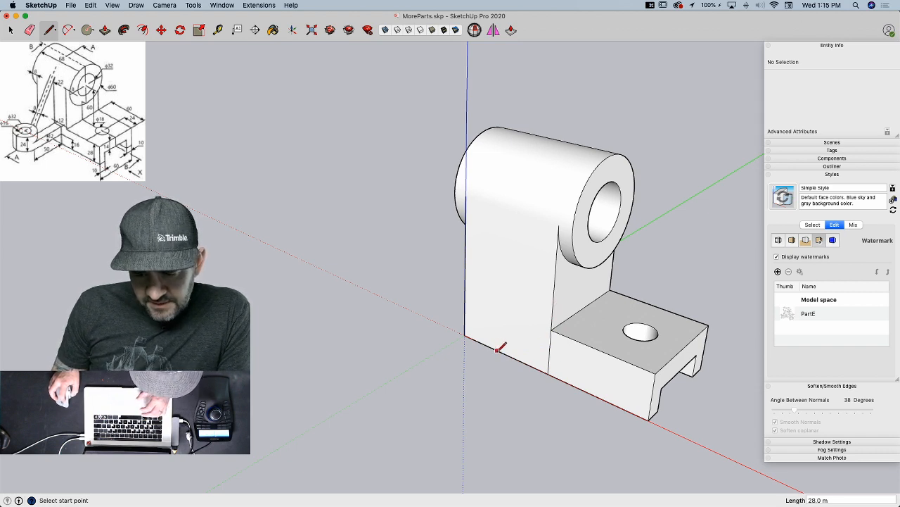
- From the midpoint of the upright's bottom side edge, draw lines 16 m up, 16 m forward, 12 m up and 12 m back
{"action": "left_click", "coordinate": [504, 353]}
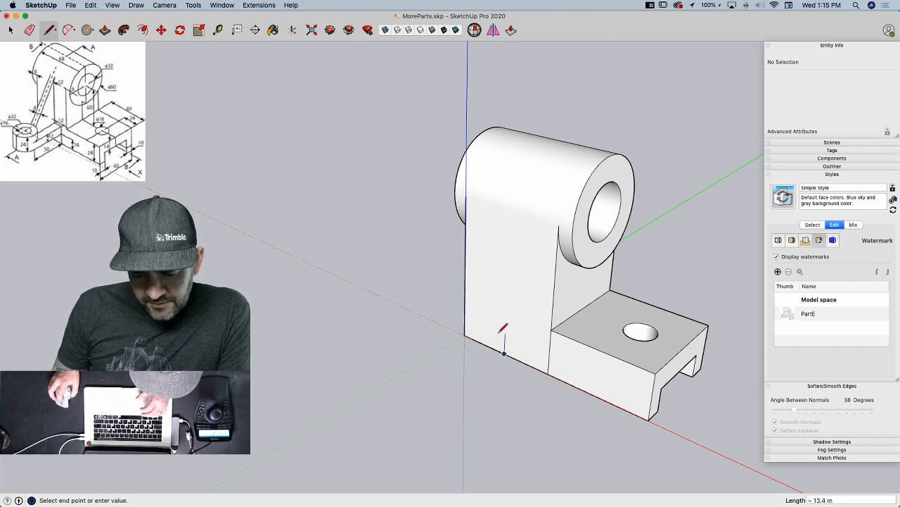
{"action": "type", "text": "16"}
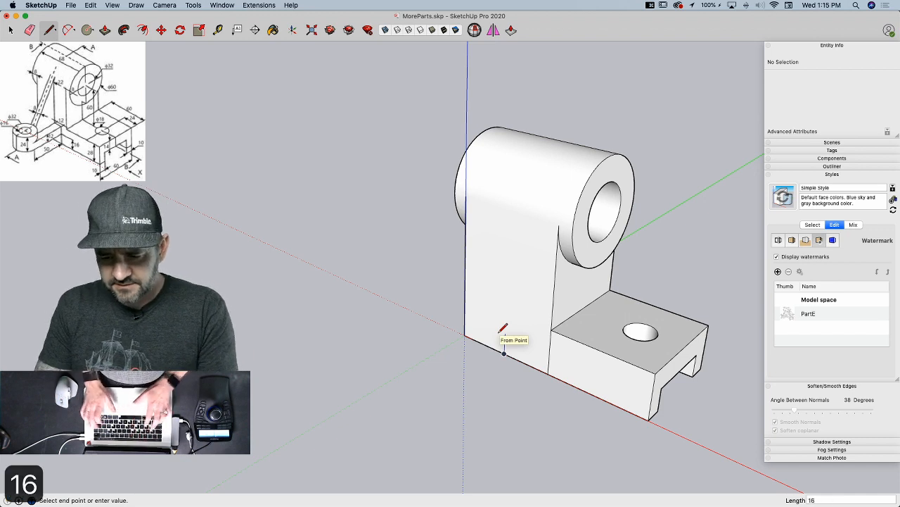
{"action": "key", "text": "Return"}
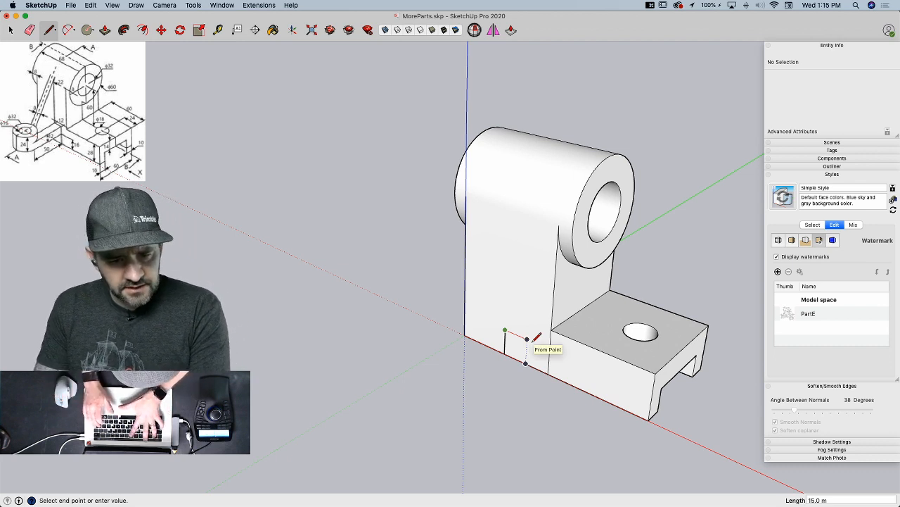
{"action": "type", "text": "16"}
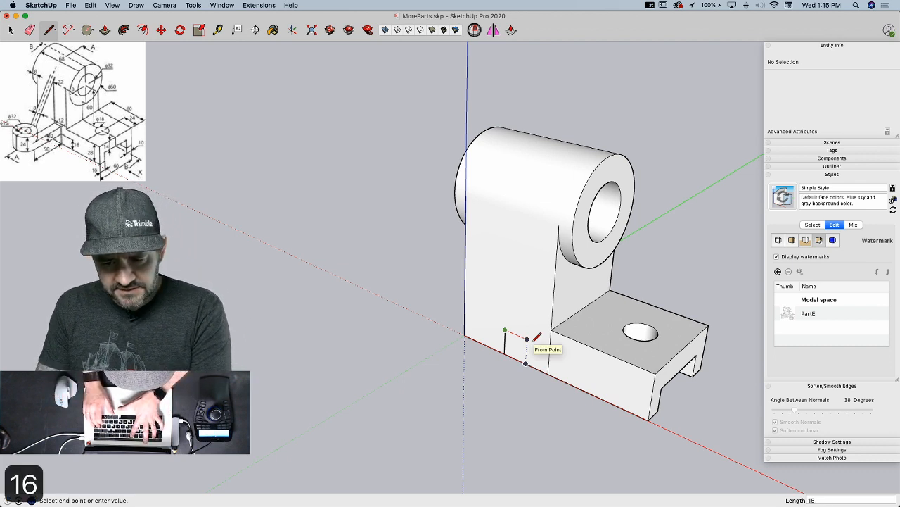
{"action": "key", "text": "Return"}
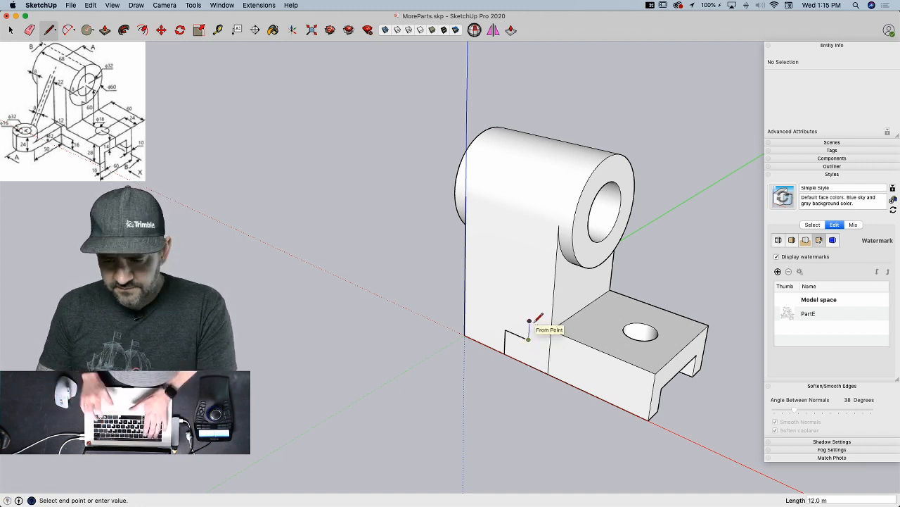
{"action": "type", "text": "12"}
{"action": "key", "text": "Return"}
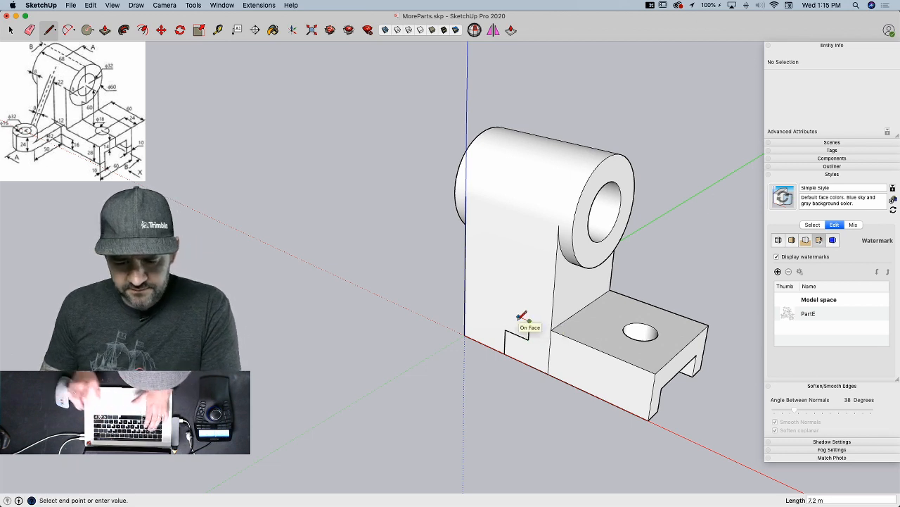
{"action": "type", "text": "12"}
{"action": "key", "text": "Return"}
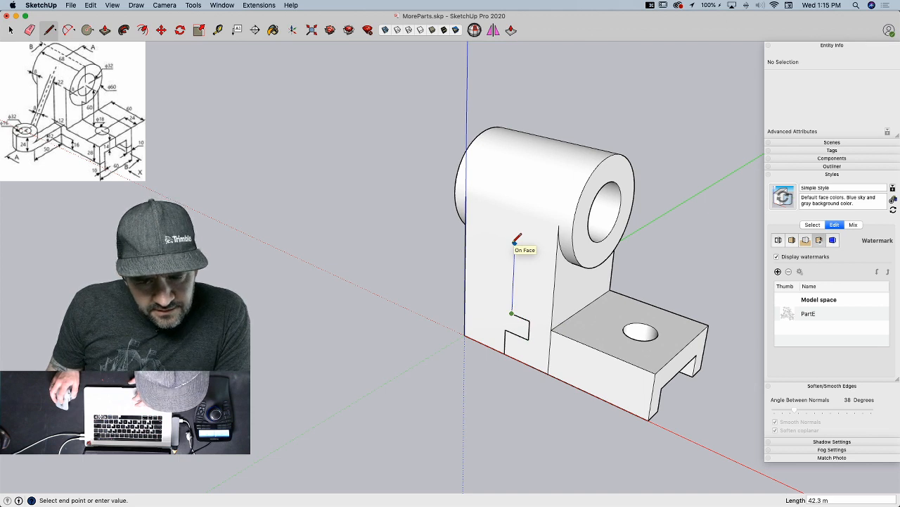
- Continue the profile 60 m up and 4 m back, and close it with a vertical line down to its starting point
{"action": "type", "text": "60"}
{"action": "key", "text": "Return"}
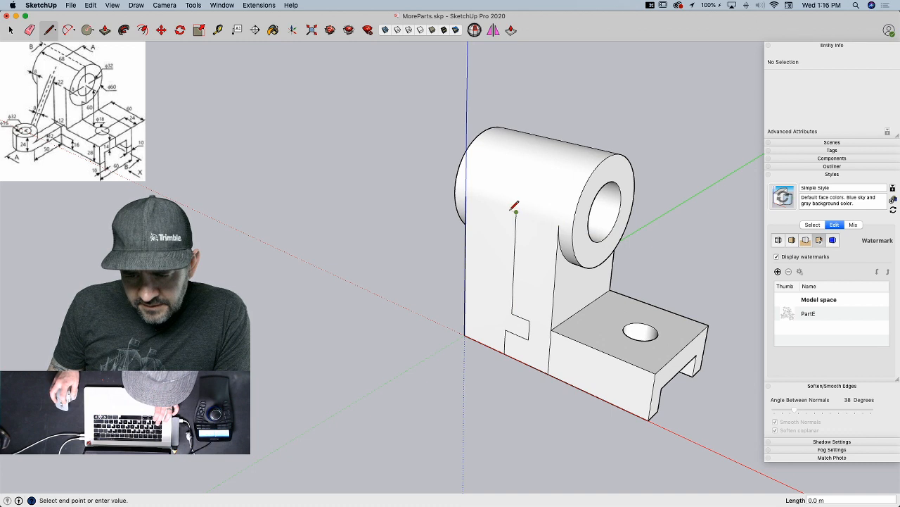
{"action": "type", "text": "4"}
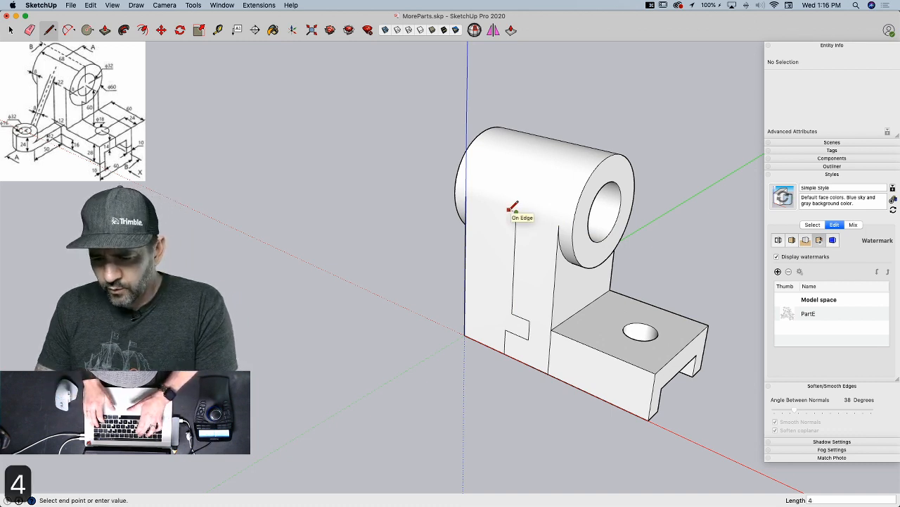
{"action": "key", "text": "Return"}
{"action": "key", "text": "space"}
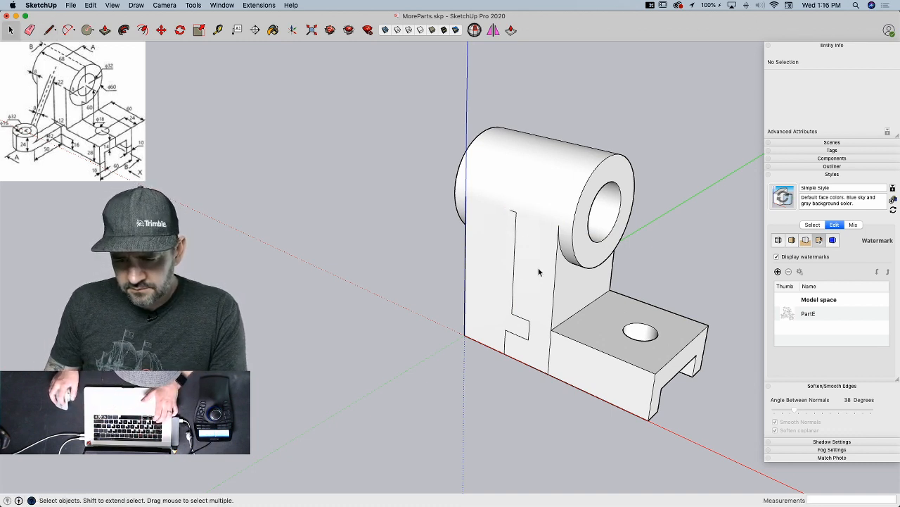
{"action": "key", "text": "l"}
{"action": "left_click", "coordinate": [512, 211]}
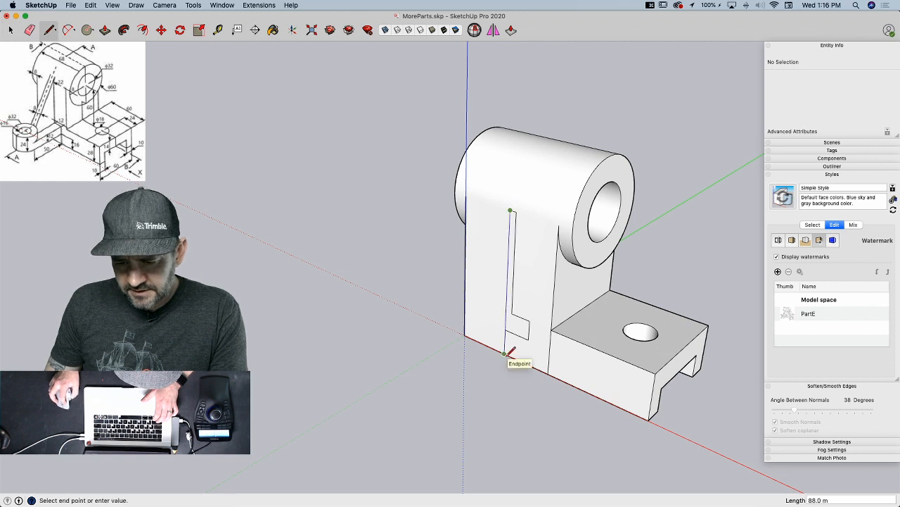
{"action": "left_click", "coordinate": [505, 351]}
{"action": "key", "text": "space"}
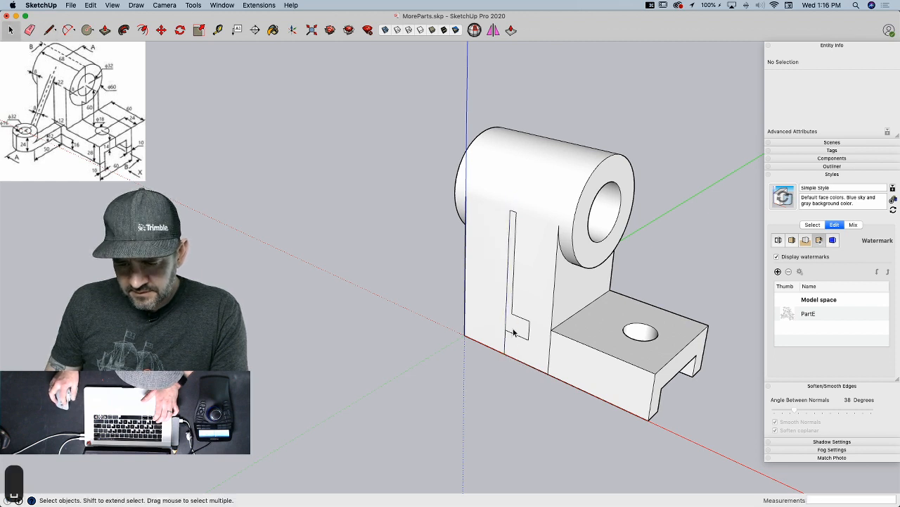
- Rotate a copy of the half-profile face 180 degrees about the vertical axis at its upper centre corner
{"action": "left_click", "coordinate": [517, 327]}
{"action": "key", "text": "q"}
{"action": "key", "text": "Left"}
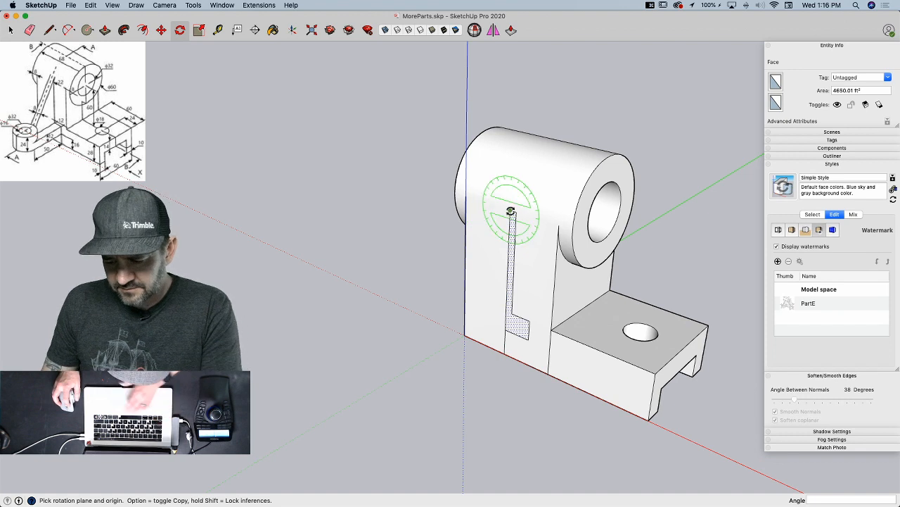
{"action": "key", "text": "Up"}
{"action": "left_click", "coordinate": [511, 211]}
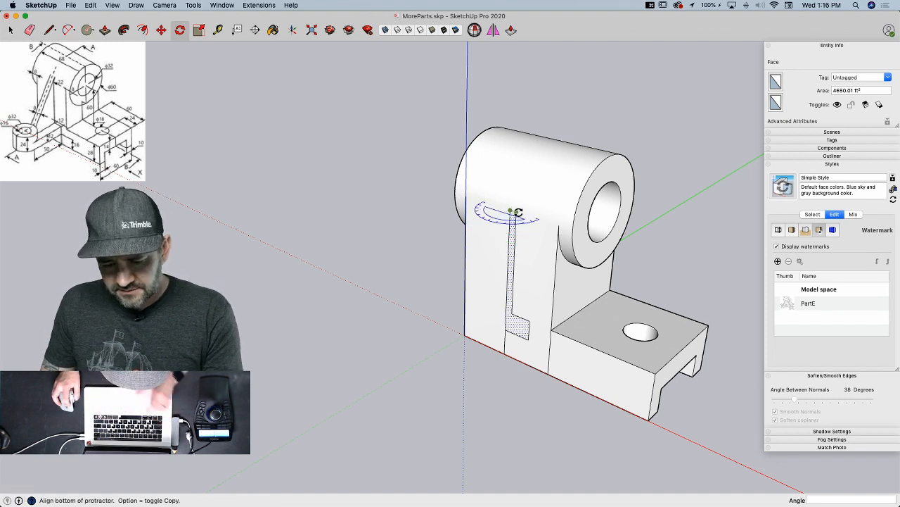
{"action": "left_click", "coordinate": [517, 212]}
{"action": "key", "text": "alt"}
{"action": "left_click", "coordinate": [500, 210]}
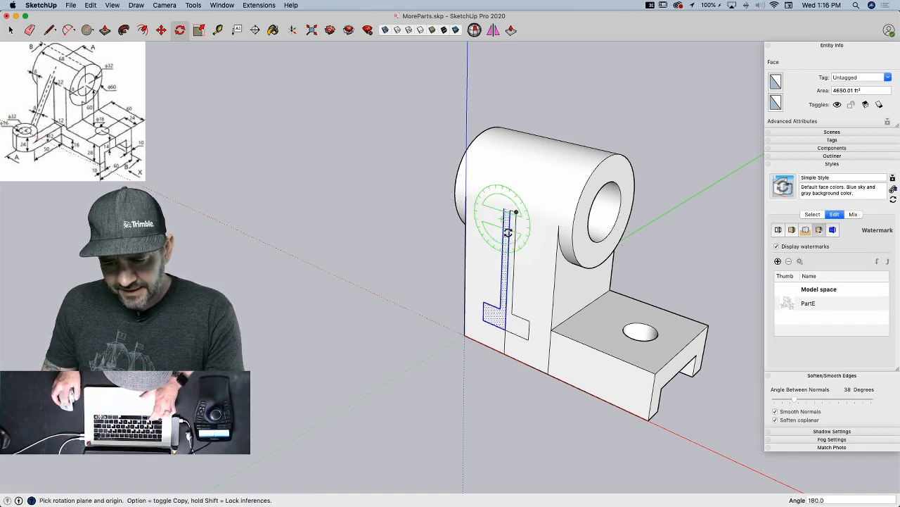
- Redraw the top edge across both profile halves and erase the centre line and leftover vertical lines, leaving one inverted-T outline
{"action": "key", "text": "e"}
{"action": "key", "text": "l"}
{"action": "left_click", "coordinate": [516, 211]}
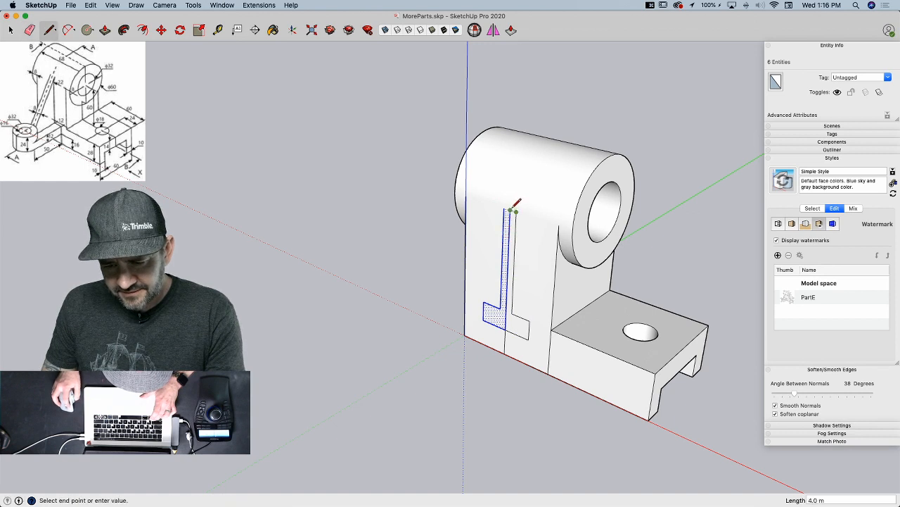
{"action": "left_click", "coordinate": [504, 209]}
{"action": "key", "text": "e"}
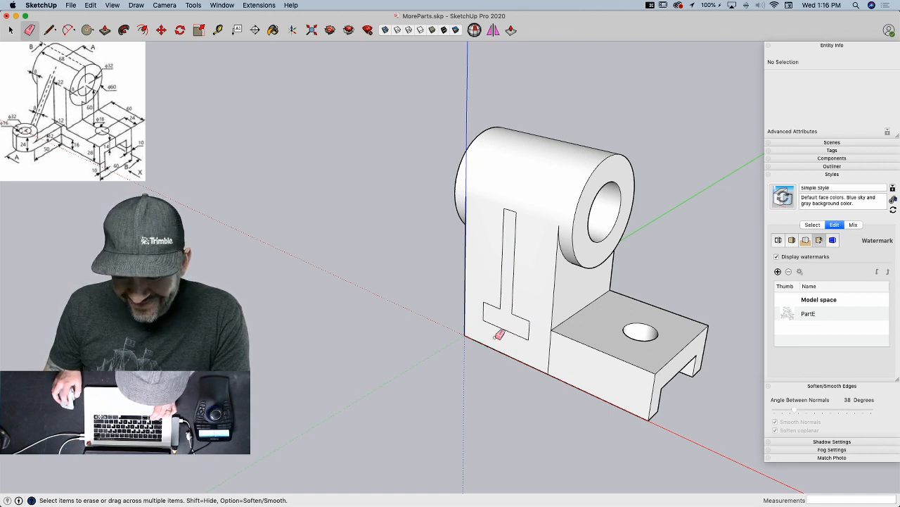
- Separate the stem from the foot of the inverted-T outline, extrude the foot 50 m outward, and erase the leftover lines on it
{"action": "key", "text": "l"}
{"action": "left_click", "coordinate": [501, 309]}
{"action": "left_click", "coordinate": [512, 312]}
{"action": "key", "text": "p"}
{"action": "left_click", "coordinate": [512, 320]}
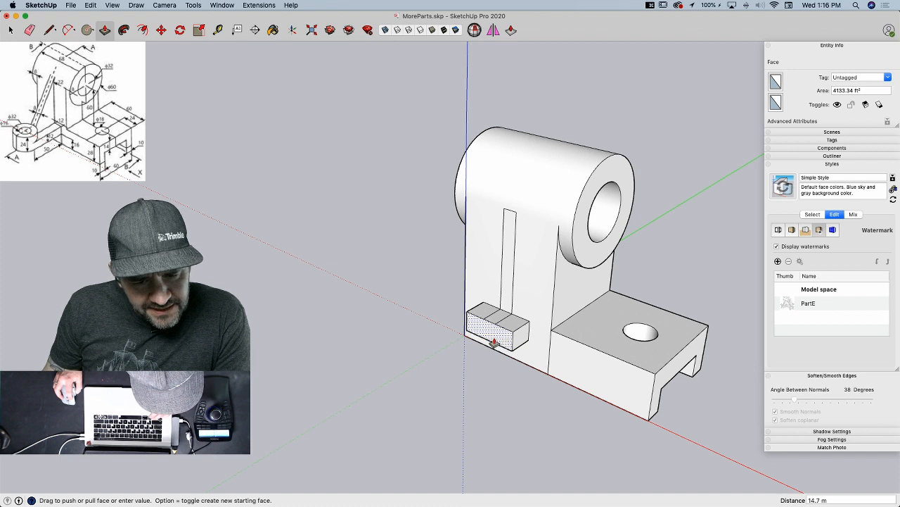
{"action": "left_click", "coordinate": [494, 343]}
{"action": "type", "text": "50"}
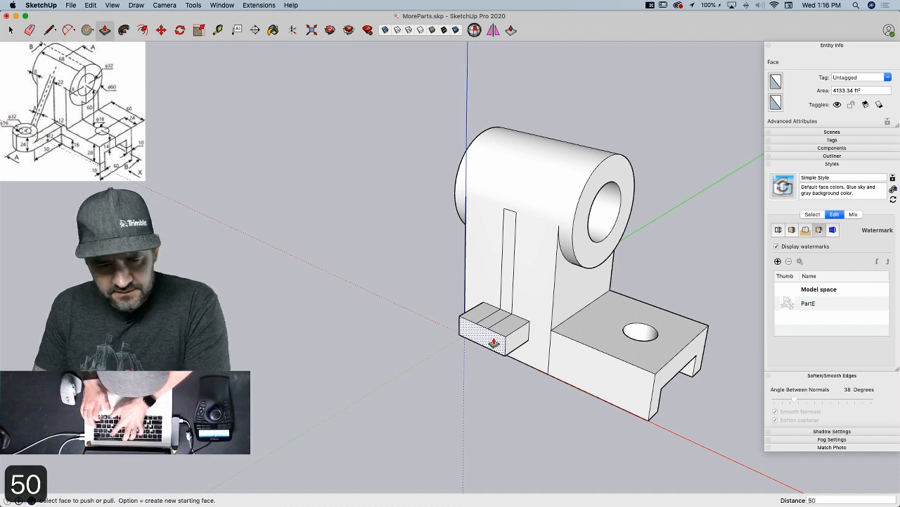
{"action": "key", "text": "Return"}
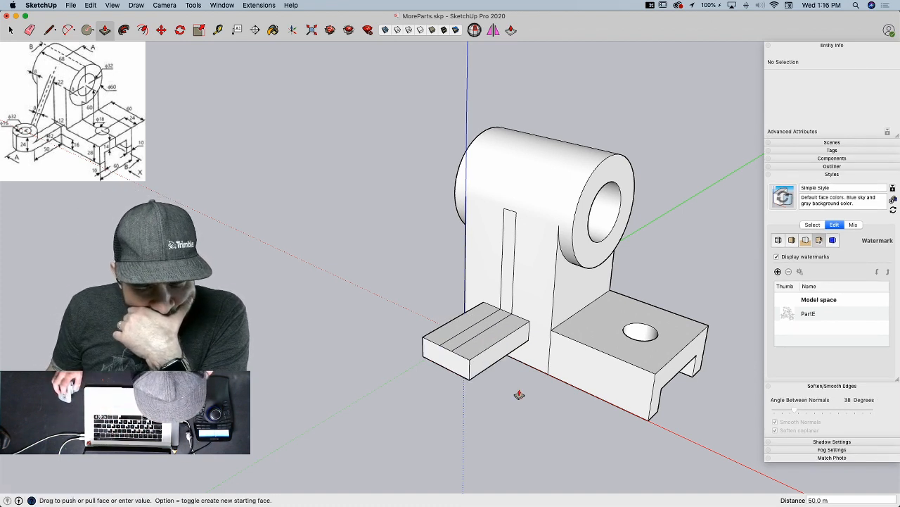
{"action": "key", "text": "e"}
{"action": "left_click_drag", "start_coordinate": [462, 332], "coordinate": [466, 338]}
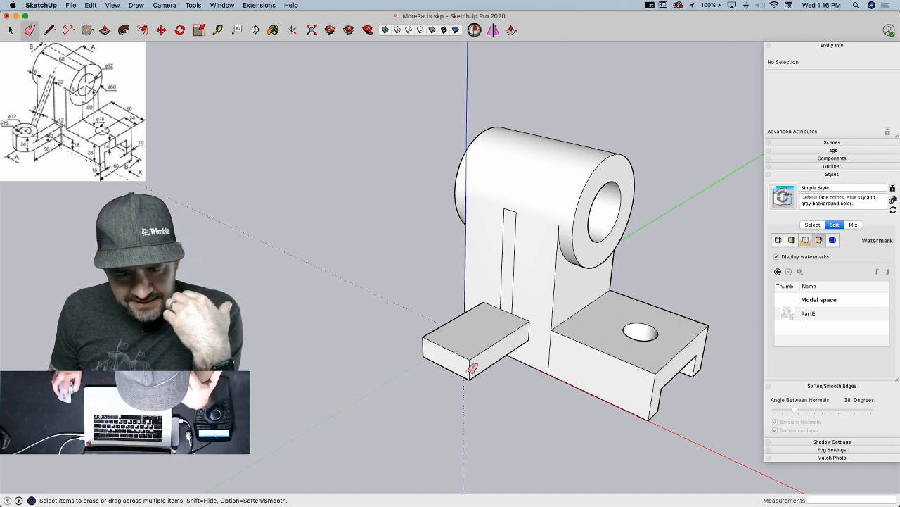
- Round the arm's end with a 16 m radius circle centred on its top end edge, extruded to the arm's thickness, and erase the dividing lines
{"action": "key", "text": "c"}
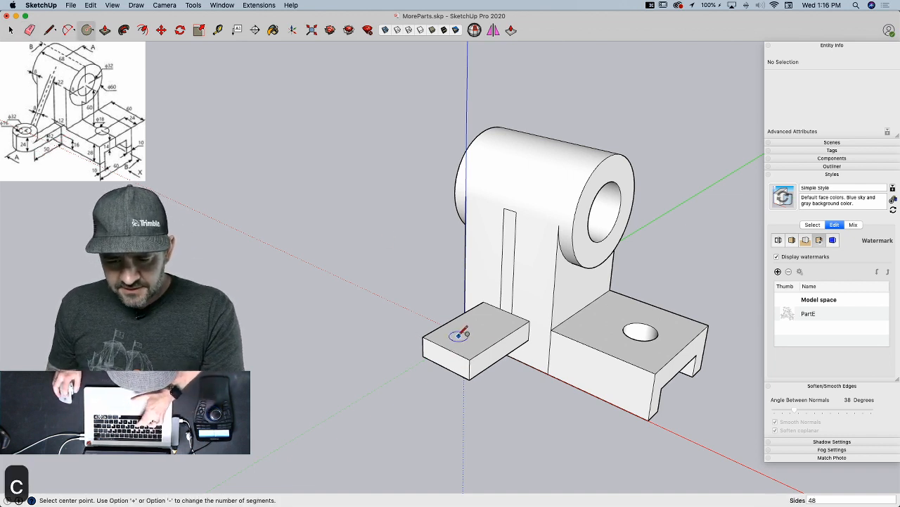
{"action": "left_click", "coordinate": [445, 347]}
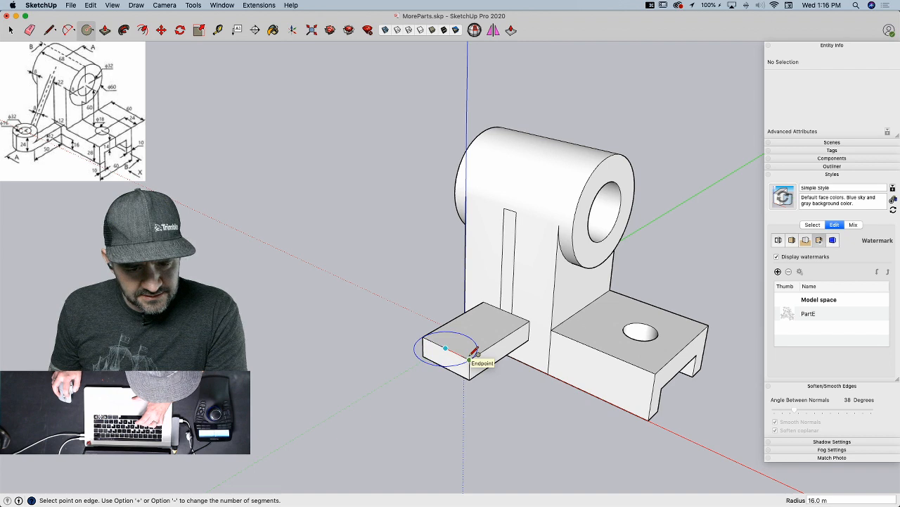
{"action": "left_click", "coordinate": [473, 351]}
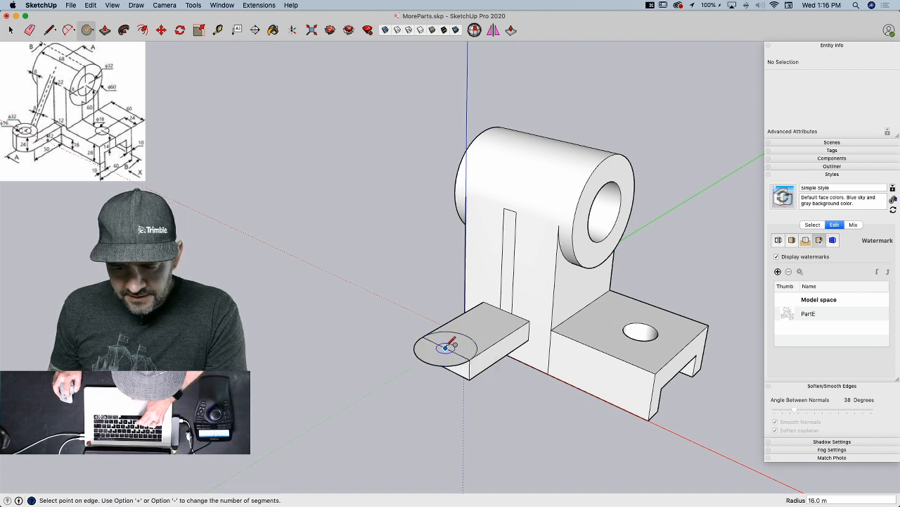
{"action": "key", "text": "p"}
{"action": "left_click", "coordinate": [446, 352]}
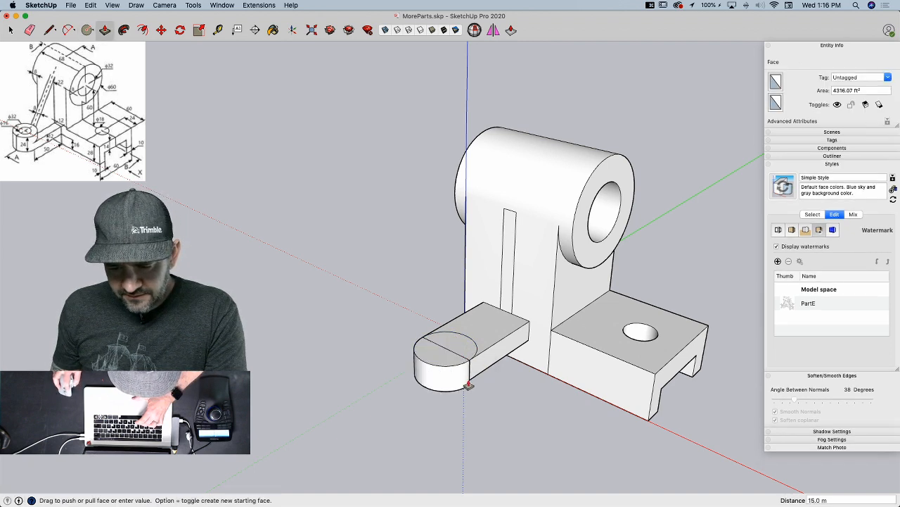
{"action": "left_click", "coordinate": [474, 383]}
{"action": "key", "text": "e"}
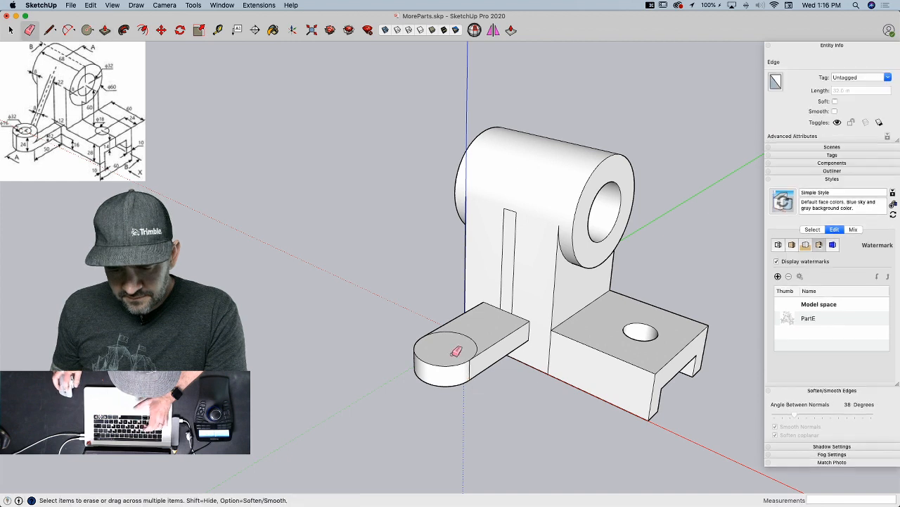
- Draw an 8 m radius circle at the centre of the arm's rounded end and erase the surrounding larger circle's line
{"action": "key", "text": "c"}
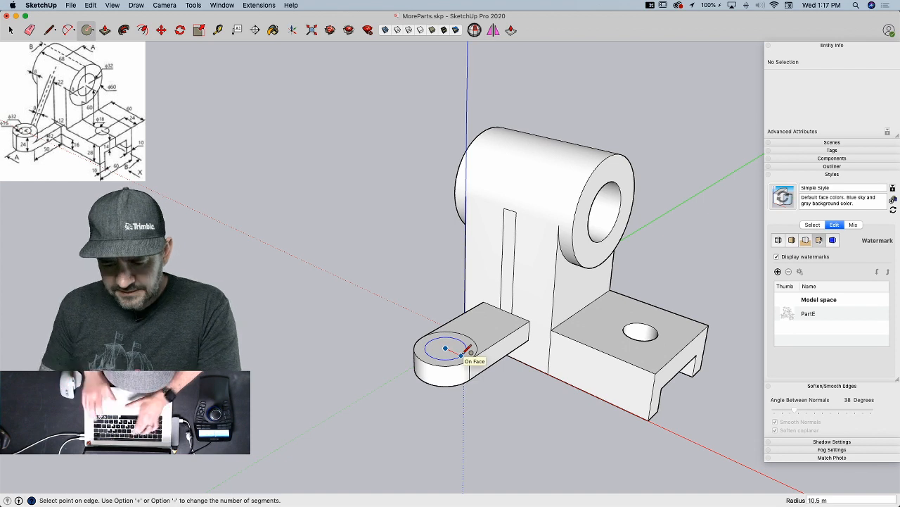
{"action": "type", "text": "8"}
{"action": "key", "text": "Return"}
{"action": "key", "text": "e"}
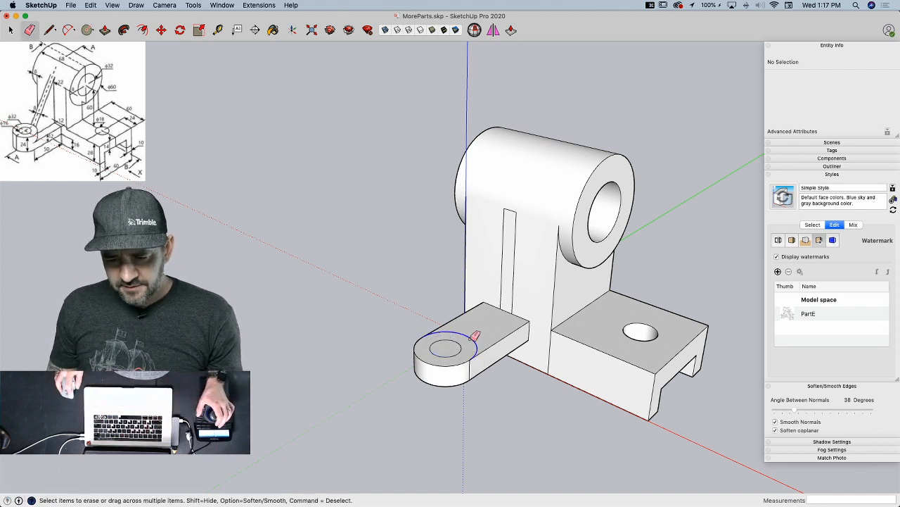
- Cut the small circle through the arm as an open hole, deleting the remaining face
{"action": "key", "text": "p"}
{"action": "left_click", "coordinate": [470, 382]}
{"action": "key", "text": "e"}
{"action": "left_click", "coordinate": [449, 353]}
{"action": "left_click", "coordinate": [450, 353]}
{"action": "key", "text": "space"}
{"action": "left_click", "coordinate": [450, 353]}
{"action": "key", "text": "BackSpace"}
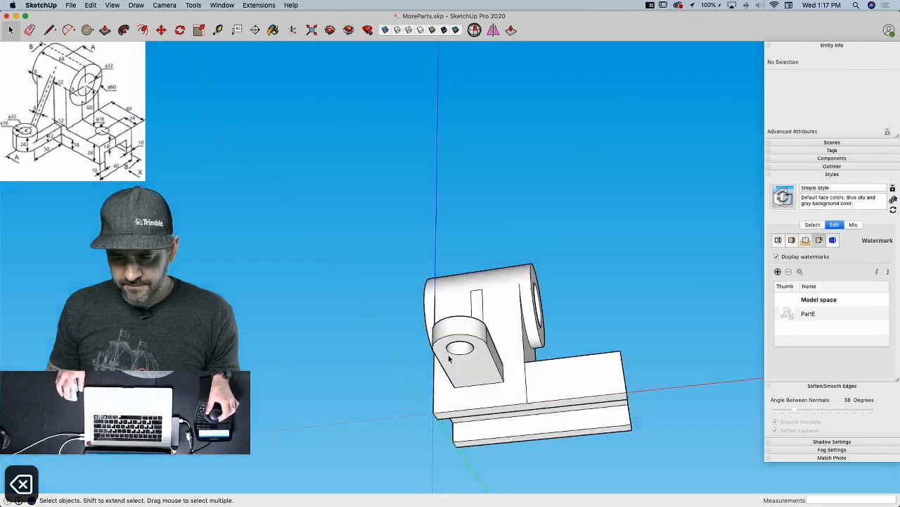
- Soften the vertical edges where the arm's rounded end meets its straight sides
{"action": "key", "text": "e"}
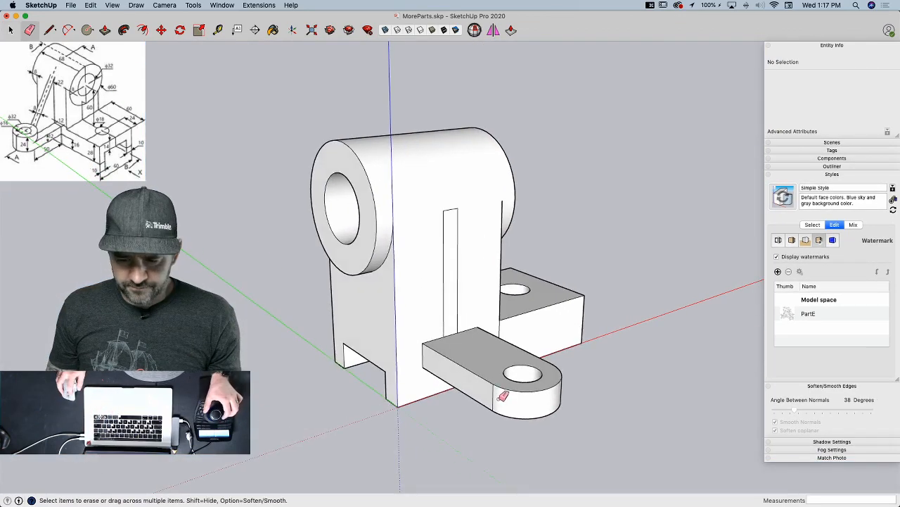
{"action": "left_click", "coordinate": [492, 398], "text": "alt"}
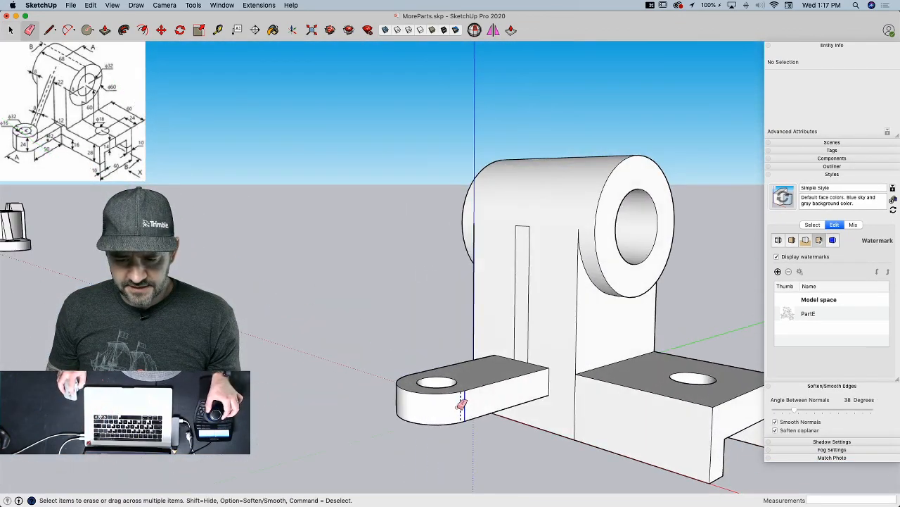
{"action": "left_click", "coordinate": [459, 406], "text": "alt"}
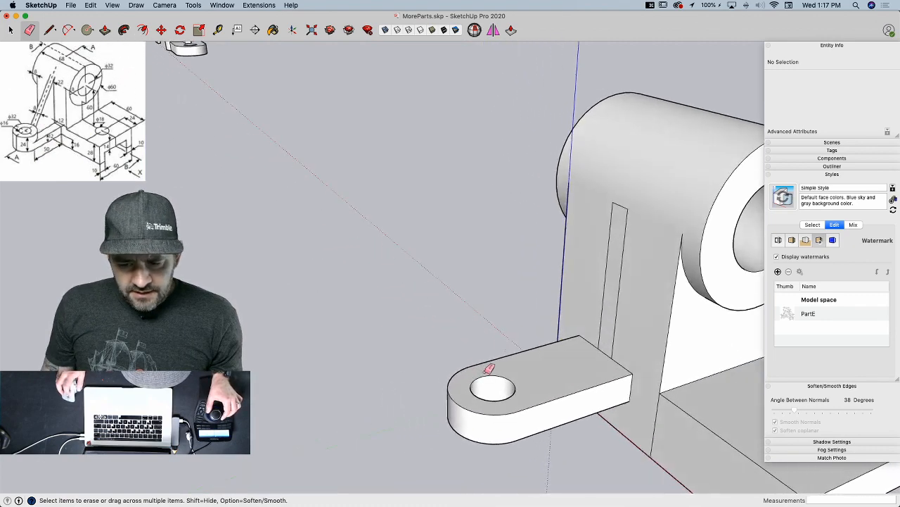
- Draw a 16 m radius circle concentric with the arm's hole and raise the ring above the arm as a boss
{"action": "key", "text": "c"}
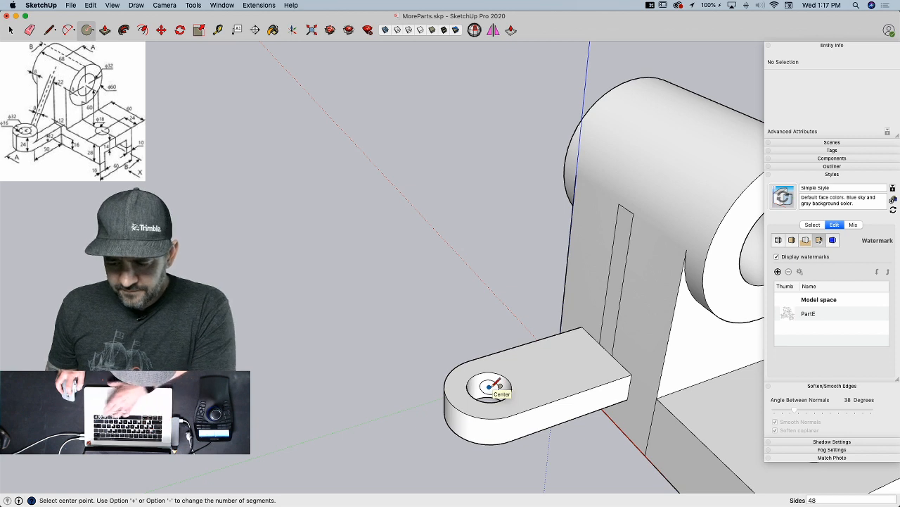
{"action": "key", "text": "Up"}
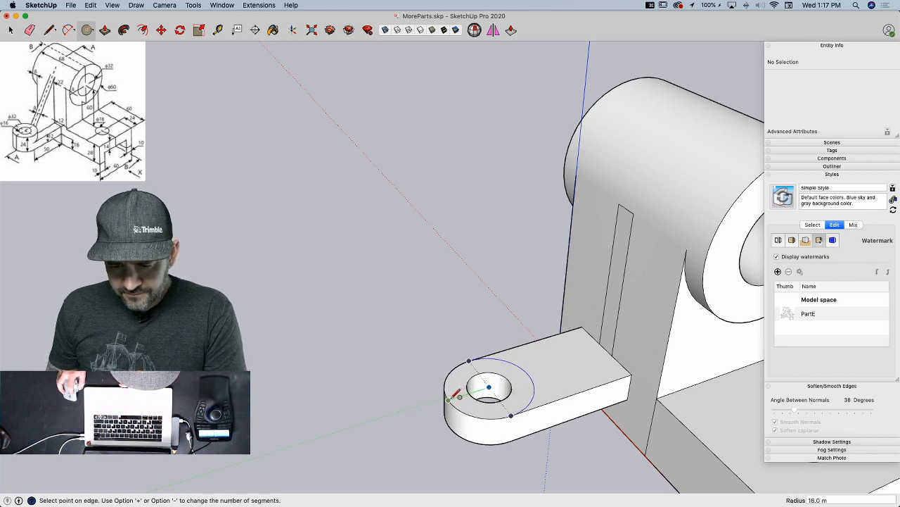
{"action": "left_click", "coordinate": [454, 396]}
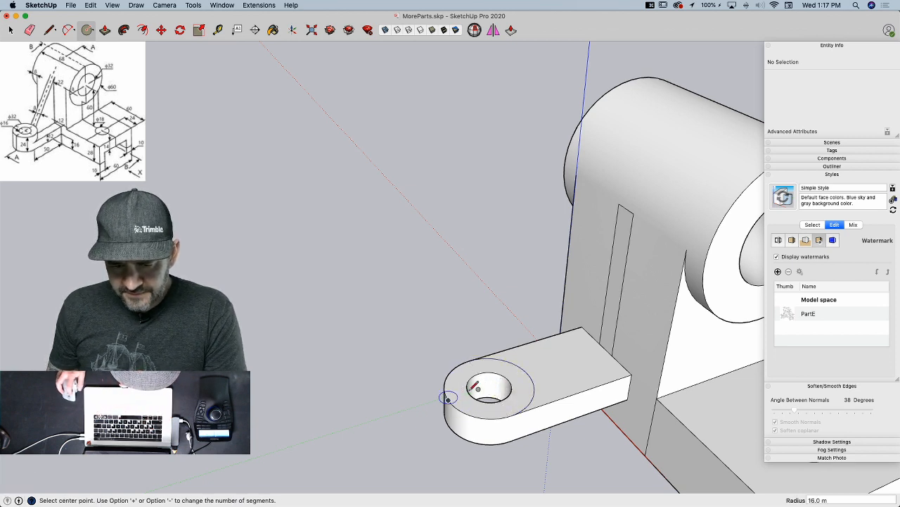
{"action": "key", "text": "p"}
{"action": "left_click", "coordinate": [527, 391]}
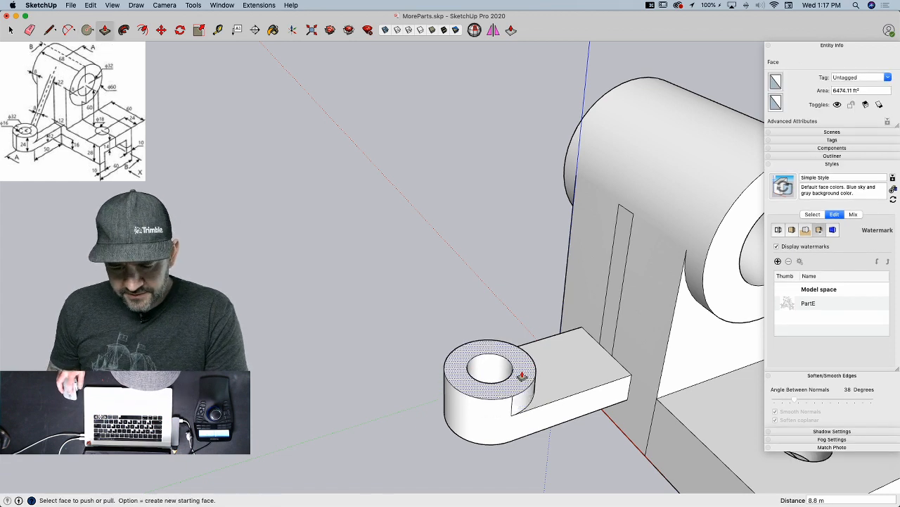
{"action": "key", "text": "Return"}
- Soften the vertical seam on the boss where it meets the arm's side
{"action": "key", "text": "e"}
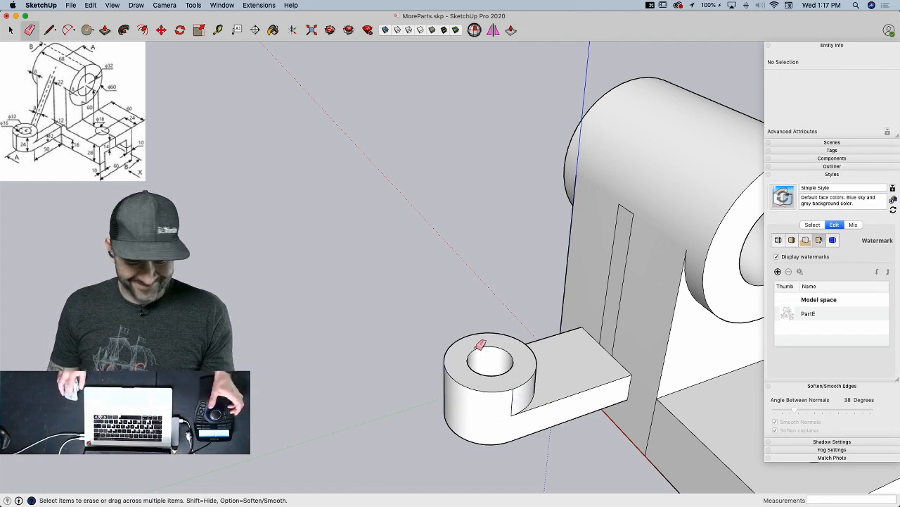
{"action": "left_click", "coordinate": [512, 404]}
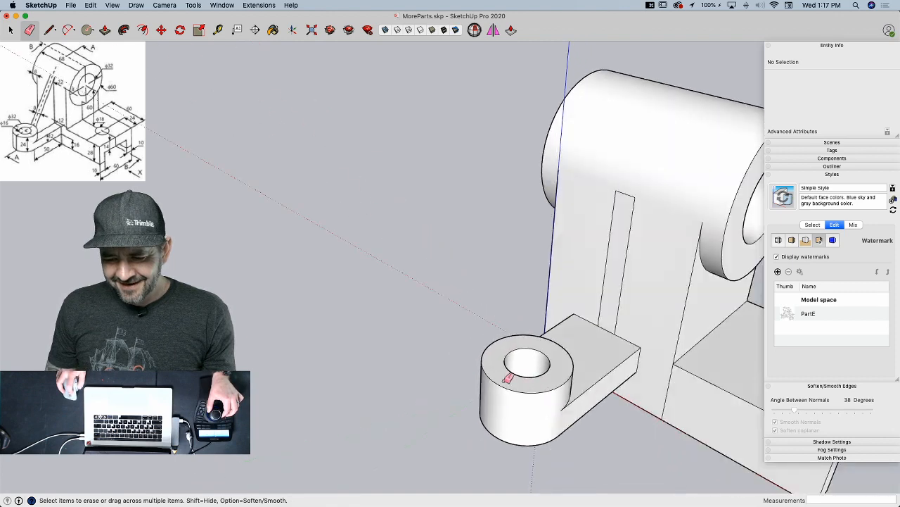
{"action": "left_click", "coordinate": [611, 350]}
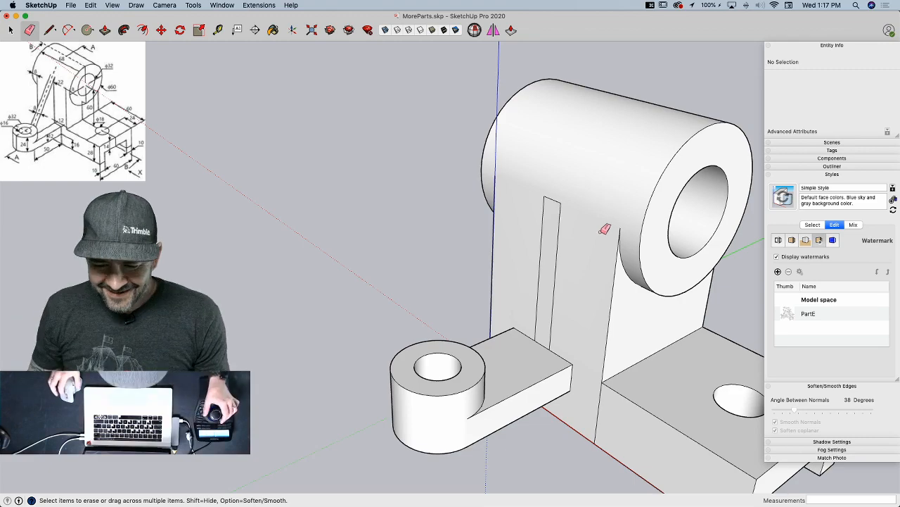
- Draw two parallel lines along the arm's top from the lower corners of the narrow rib outline to the boss
{"action": "scroll", "coordinate": [530, 350], "scroll_direction": "up", "scroll_amount": 5}
{"action": "key", "text": "l"}
{"action": "middle_click_drag", "start_coordinate": [556, 327], "coordinate": [479, 345]}
{"action": "left_click", "coordinate": [596, 262]}
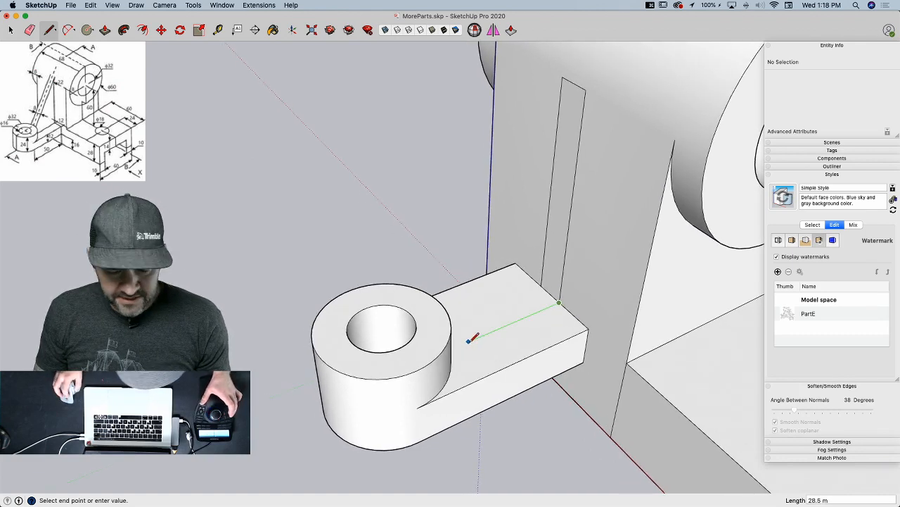
{"action": "middle_click_drag", "start_coordinate": [450, 347], "coordinate": [426, 205]}
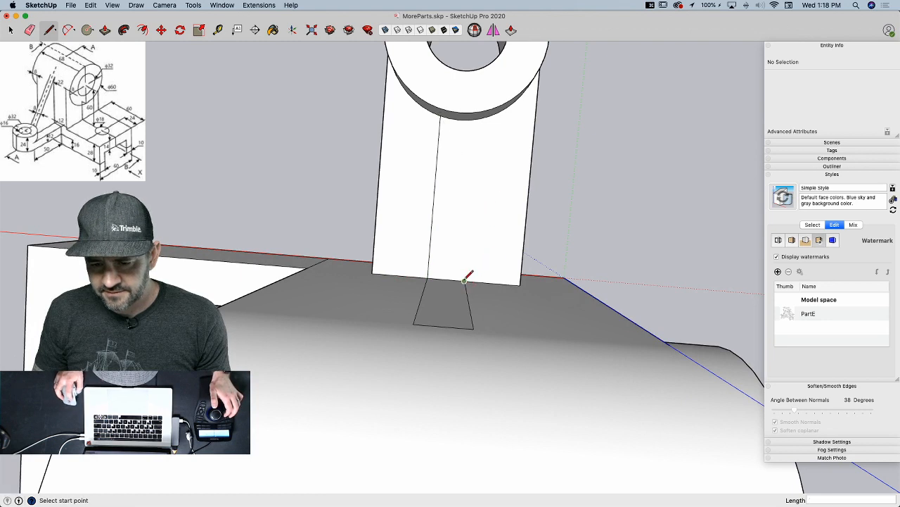
{"action": "left_click", "coordinate": [478, 117]}
{"action": "key", "text": "space"}
{"action": "middle_click_drag", "start_coordinate": [574, 201], "coordinate": [426, 287]}
{"action": "key", "text": "l"}
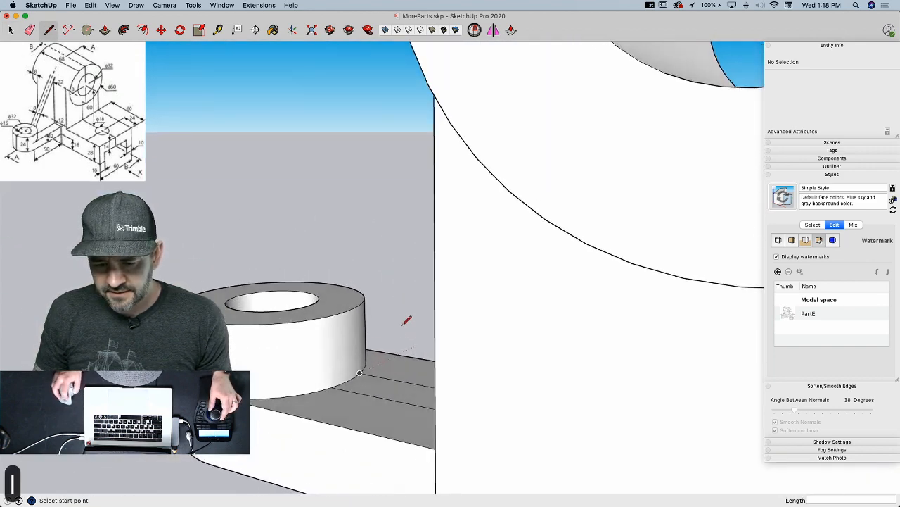
- Raise the strip between the two lines to the height of the boss's top face
{"action": "key", "text": "p"}
{"action": "left_click", "coordinate": [410, 363]}
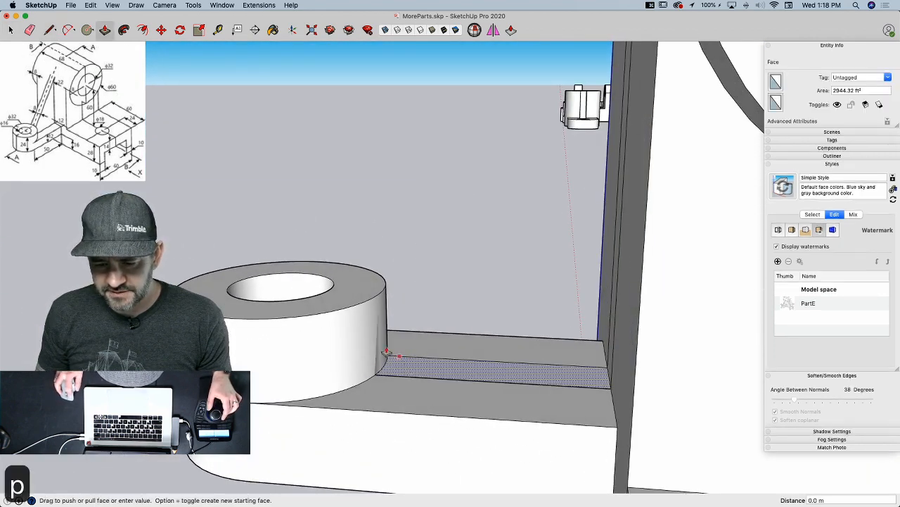
{"action": "left_click", "coordinate": [358, 297]}
{"action": "middle_click_drag", "start_coordinate": [394, 331], "coordinate": [486, 214]}
- Draw the rib's sloped edges from the boss rim to the outline's top corners, connect their lower ends, and close the rib's sides
{"action": "key", "text": "l"}
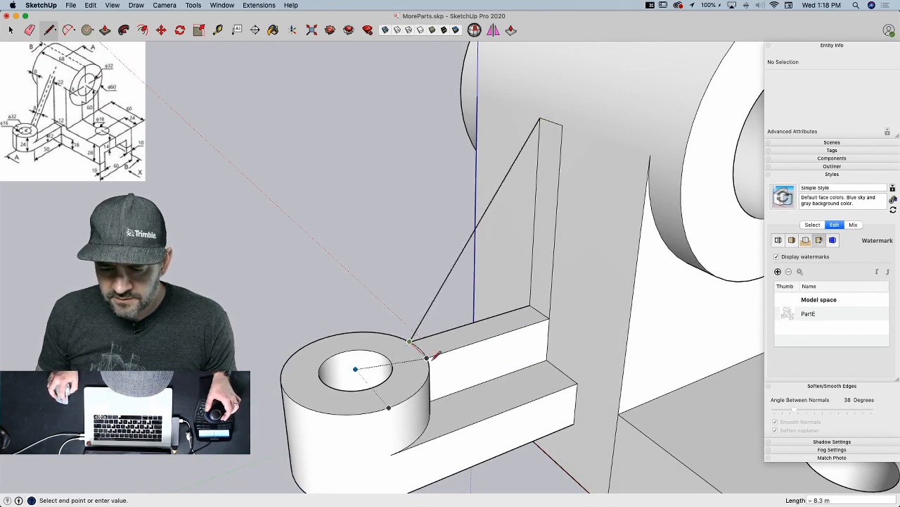
{"action": "scroll", "coordinate": [431, 353], "scroll_direction": "up", "scroll_amount": 4}
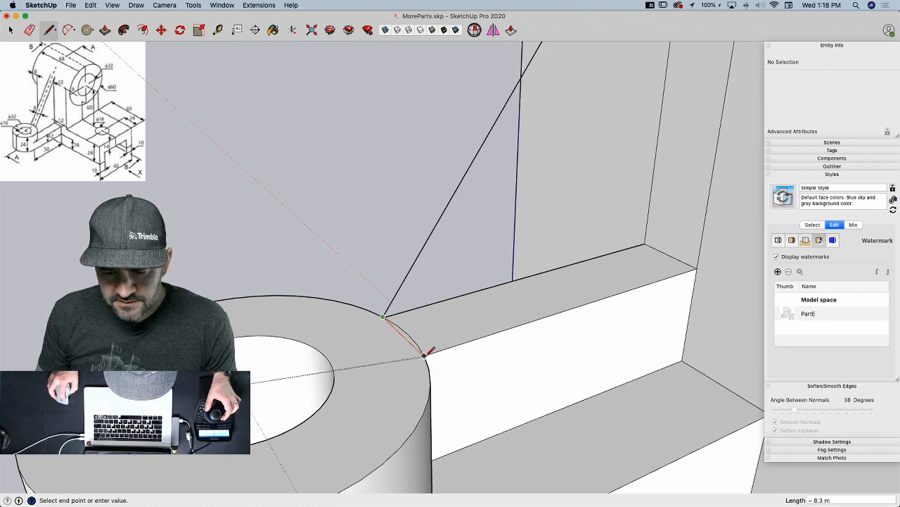
{"action": "left_click", "coordinate": [426, 355]}
{"action": "scroll", "coordinate": [425, 356], "scroll_direction": "down", "scroll_amount": 4}
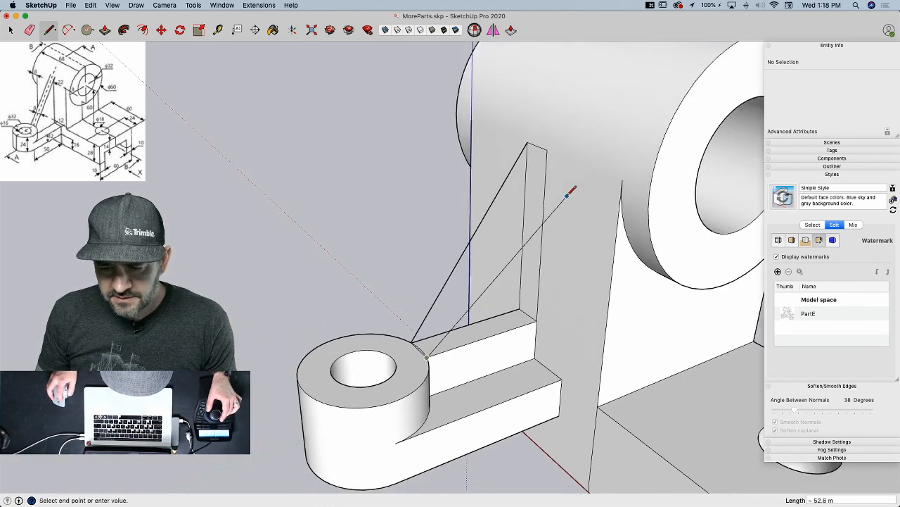
{"action": "left_click", "coordinate": [542, 165]}
{"action": "middle_click_drag", "start_coordinate": [498, 309], "coordinate": [546, 318]}
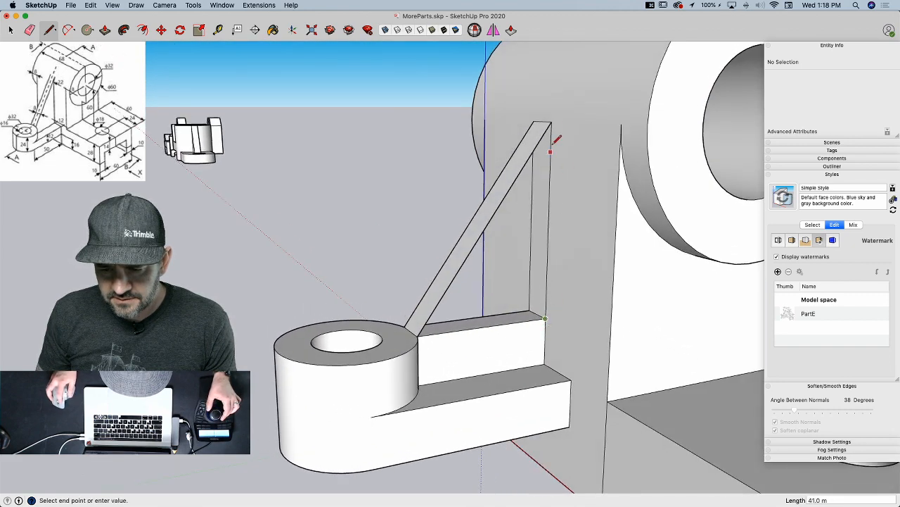
{"action": "scroll", "coordinate": [442, 342], "scroll_direction": "up", "scroll_amount": 6}
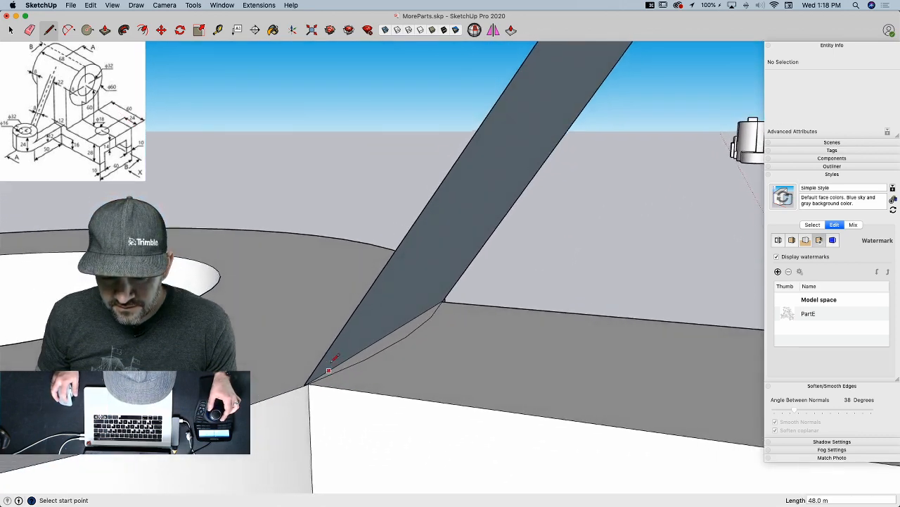
- Erase the rib's sloped edges and the straight line joining their lower ends at the boss rim
{"action": "key", "text": "e"}
{"action": "left_click", "coordinate": [322, 361]}
{"action": "scroll", "coordinate": [328, 361], "scroll_direction": "up", "scroll_amount": 4}
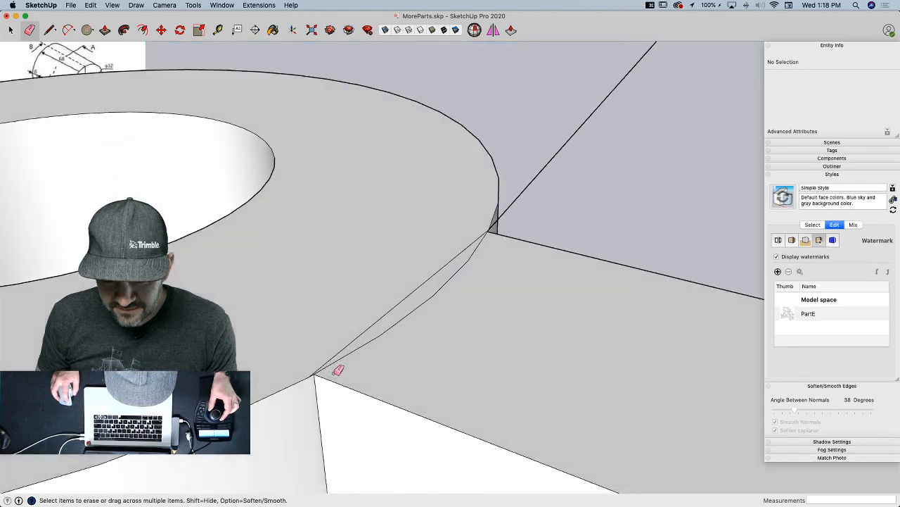
{"action": "left_click", "coordinate": [372, 299]}
{"action": "scroll", "coordinate": [664, 203], "scroll_direction": "up", "scroll_amount": 1}
{"action": "left_click", "coordinate": [679, 183]}
- Draw a straight line between the rib's lower corners at the boss rim and sloped edges from them to the outline's top corners
{"action": "key", "text": "l"}
{"action": "left_click", "coordinate": [662, 188]}
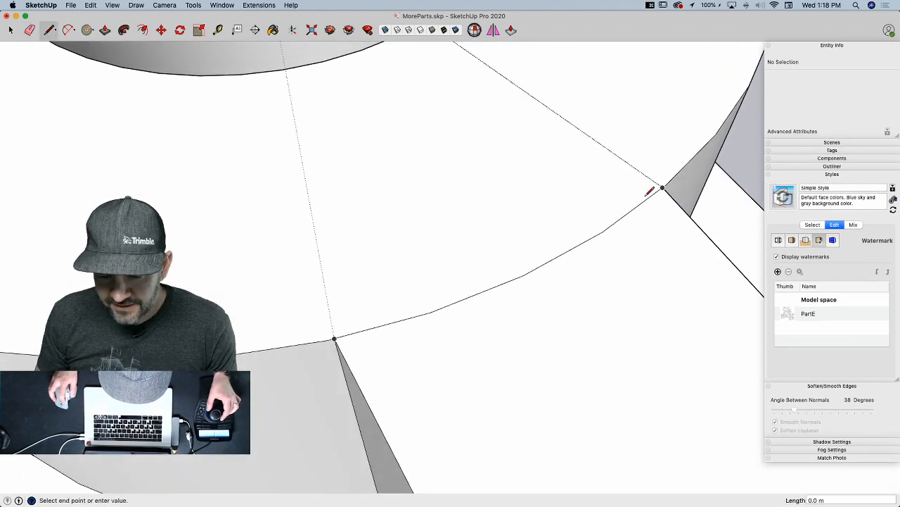
{"action": "left_click", "coordinate": [334, 339]}
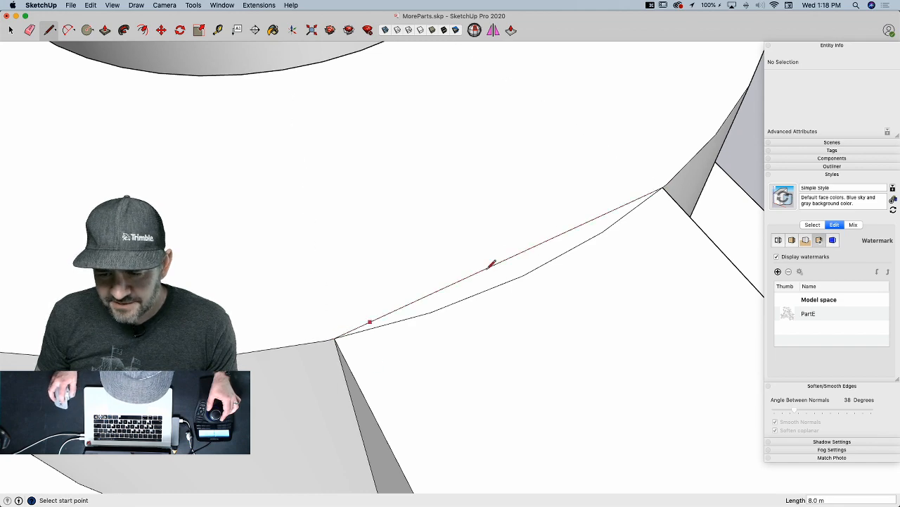
{"action": "left_click", "coordinate": [662, 188]}
{"action": "scroll", "coordinate": [655, 219], "scroll_direction": "down", "scroll_amount": 5}
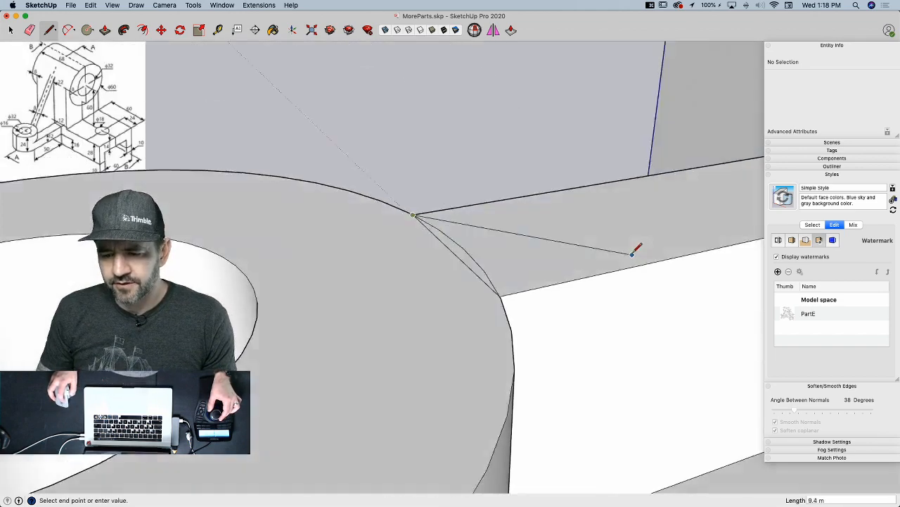
{"action": "scroll", "coordinate": [637, 51], "scroll_direction": "down", "scroll_amount": 2}
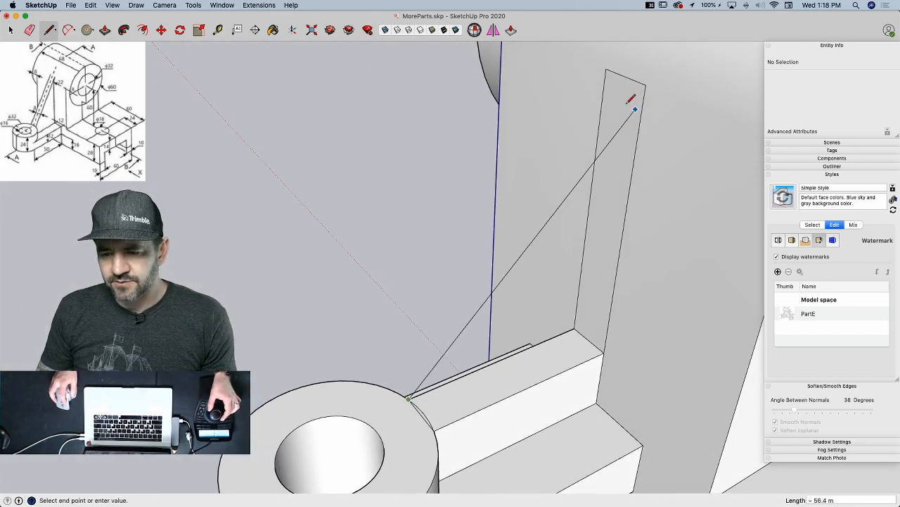
{"action": "left_click", "coordinate": [605, 68]}
{"action": "left_click", "coordinate": [434, 428]}
{"action": "left_click", "coordinate": [645, 85]}
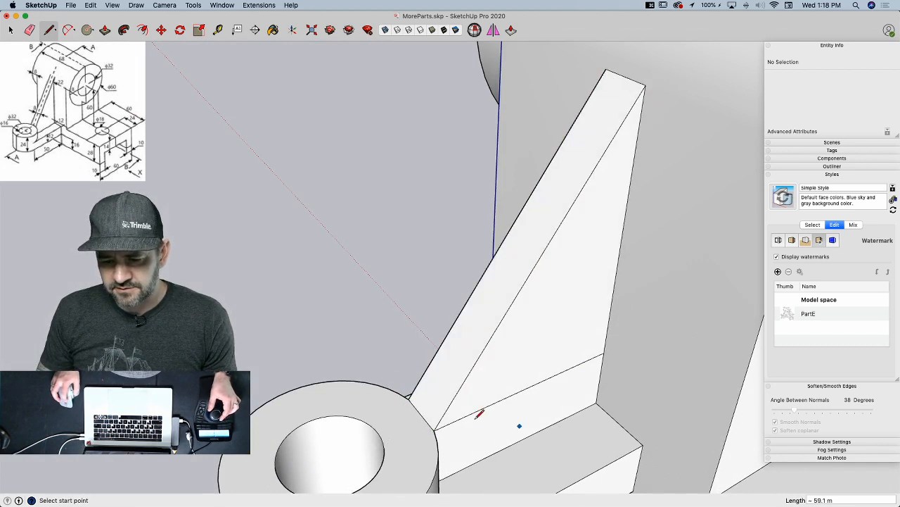
{"action": "key", "text": "space"}
{"action": "middle_click_drag", "start_coordinate": [464, 352], "coordinate": [416, 366]}
{"action": "scroll", "coordinate": [415, 366], "scroll_direction": "down", "scroll_amount": 3}
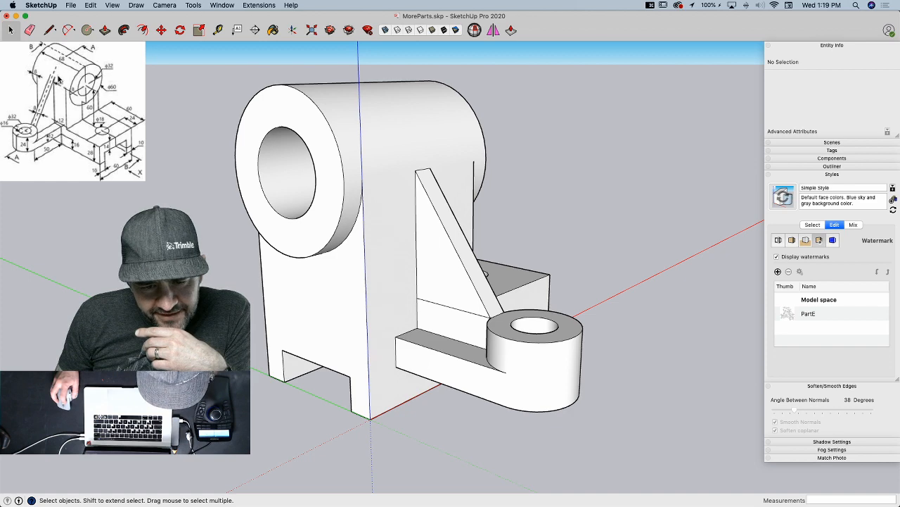
{"action": "middle_click_drag", "start_coordinate": [345, 175], "coordinate": [5, 207]}
{"action": "scroll", "coordinate": [619, 214], "scroll_direction": "up", "scroll_amount": 10}
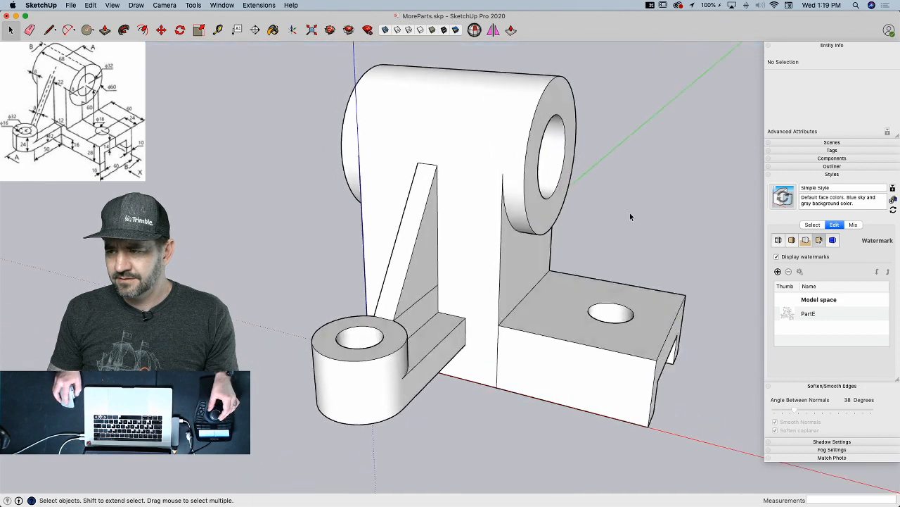
{"action": "key", "text": "l"}
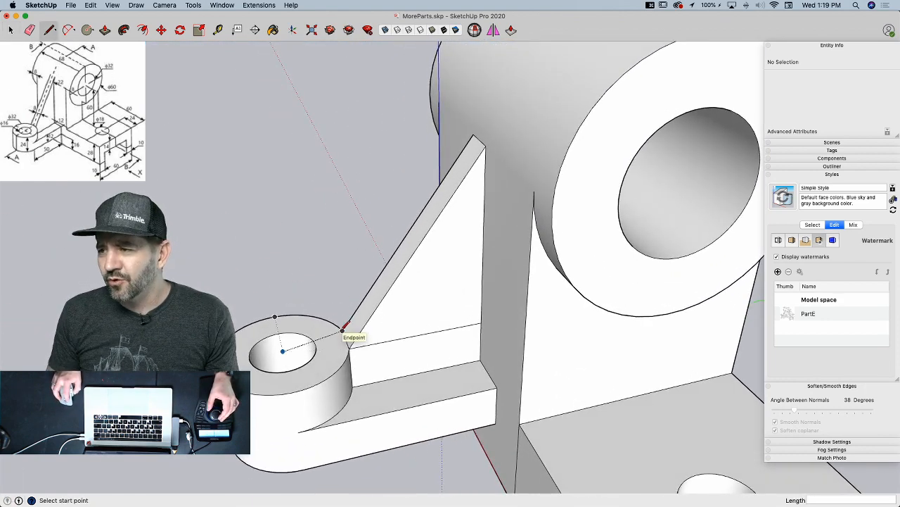
{"action": "left_click", "coordinate": [343, 328]}
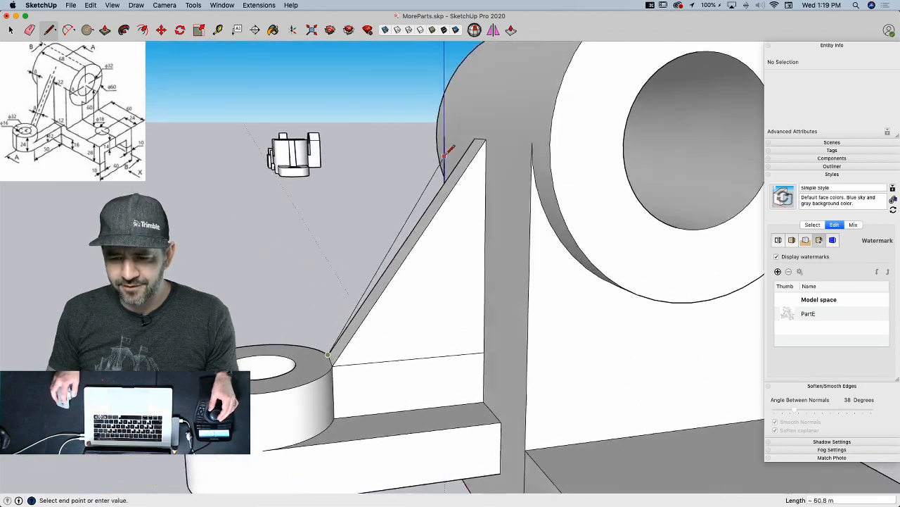
{"action": "key", "text": "Escape"}
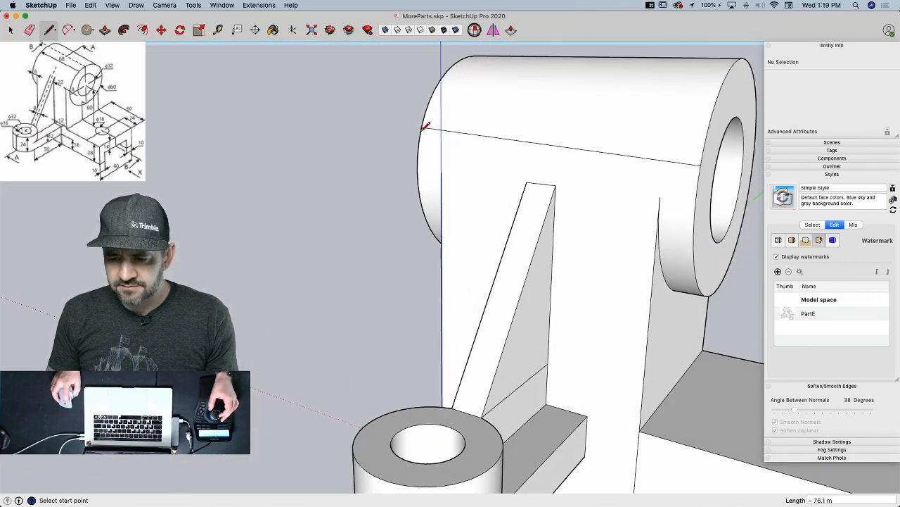
- Draw a line along the side of the large cylinder and try to connect its midpoint to the rib's corner at the boss
{"action": "key", "text": "super+z"}
{"action": "left_click", "coordinate": [700, 165]}
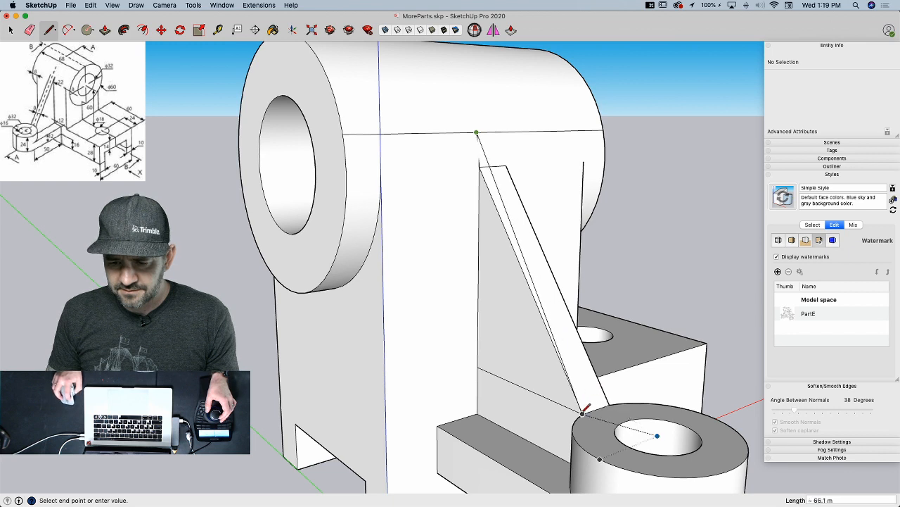
{"action": "key", "text": "super+z"}
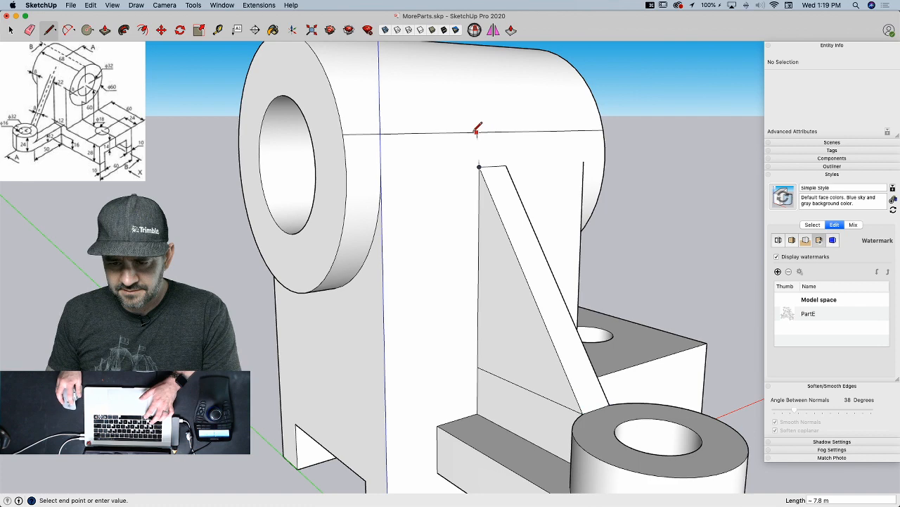
{"action": "key", "text": "space"}
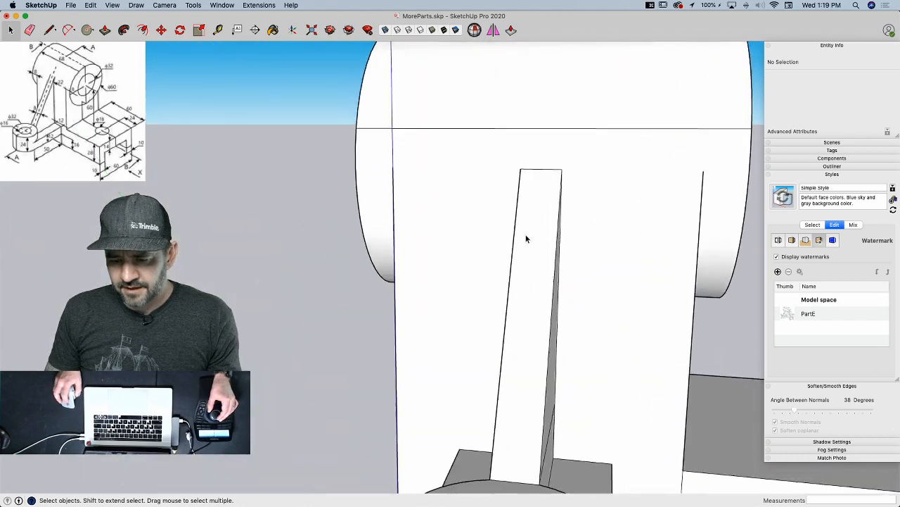
{"action": "key", "text": "l"}
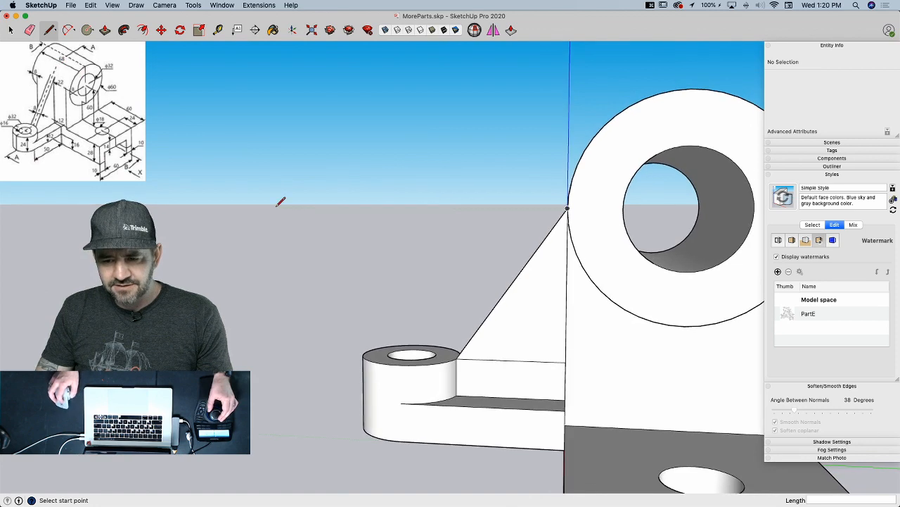
{"action": "key", "text": "space"}
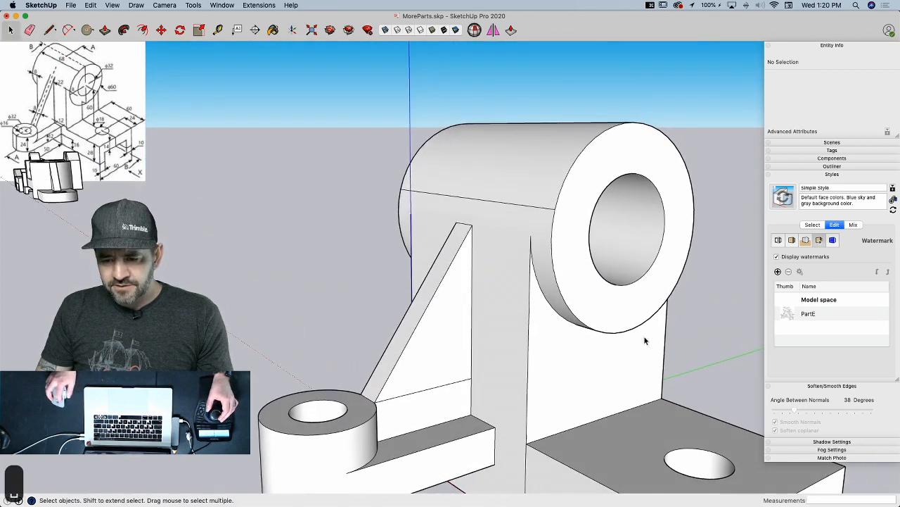
- Erase the line running along the side of the large cylinder
{"action": "left_click", "coordinate": [571, 261]}
{"action": "key", "text": "e"}
{"action": "left_click_drag", "start_coordinate": [526, 209], "coordinate": [530, 211]}
{"action": "key", "text": "super+z"}
{"action": "key", "text": "space"}
- Copy the large cylinder's ring-shaped end face 34 m along its axis to the rib's upper corner
{"action": "left_click", "coordinate": [572, 281]}
{"action": "key", "text": "m"}
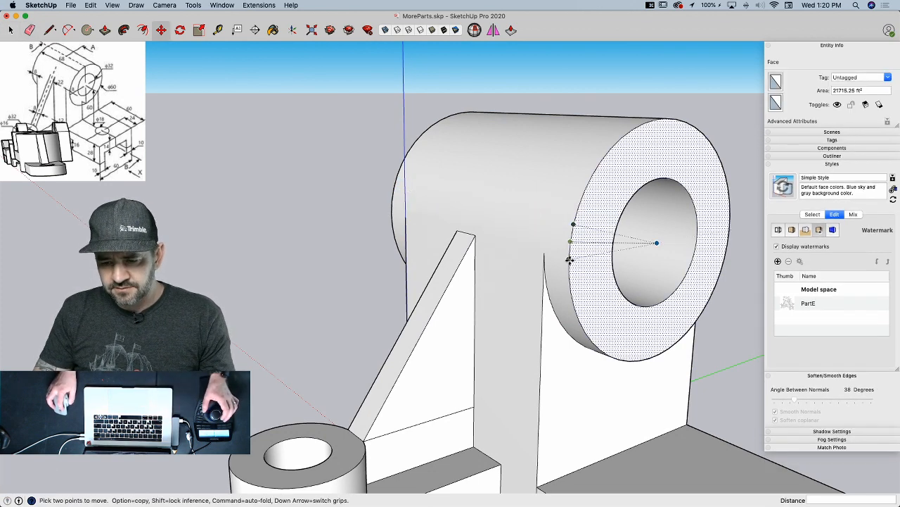
{"action": "left_click", "coordinate": [567, 258]}
{"action": "key", "text": "alt"}
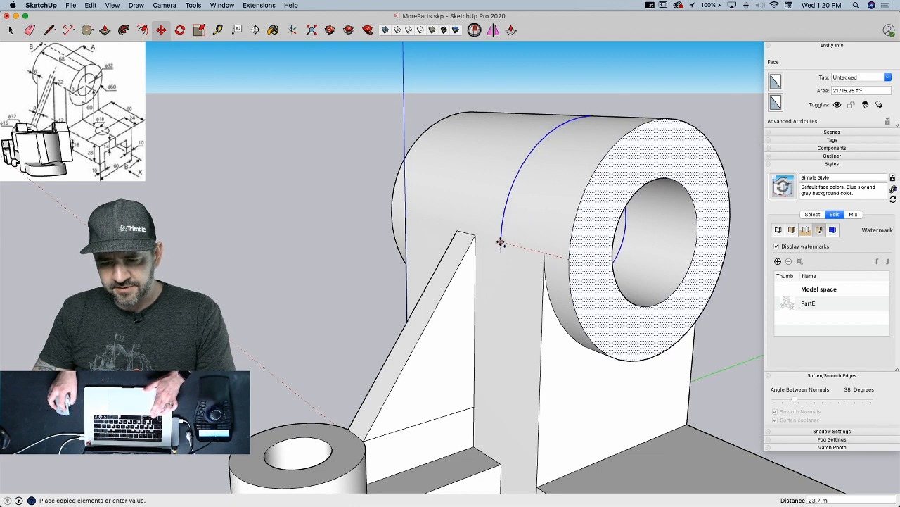
{"action": "left_click", "coordinate": [477, 236]}
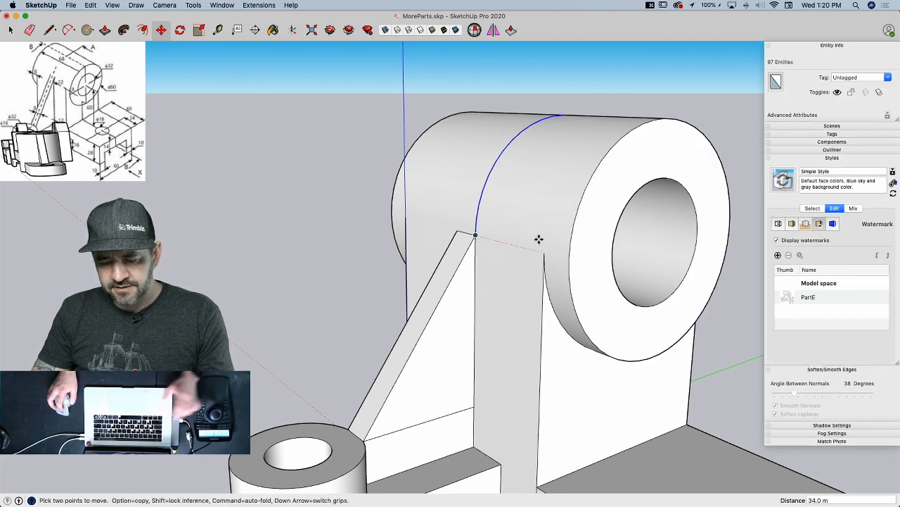
- Draw a line from the rib's lower corner at the boss to the copied circle and extrude the enclosed face 8 m across the rib
{"action": "key", "text": "l"}
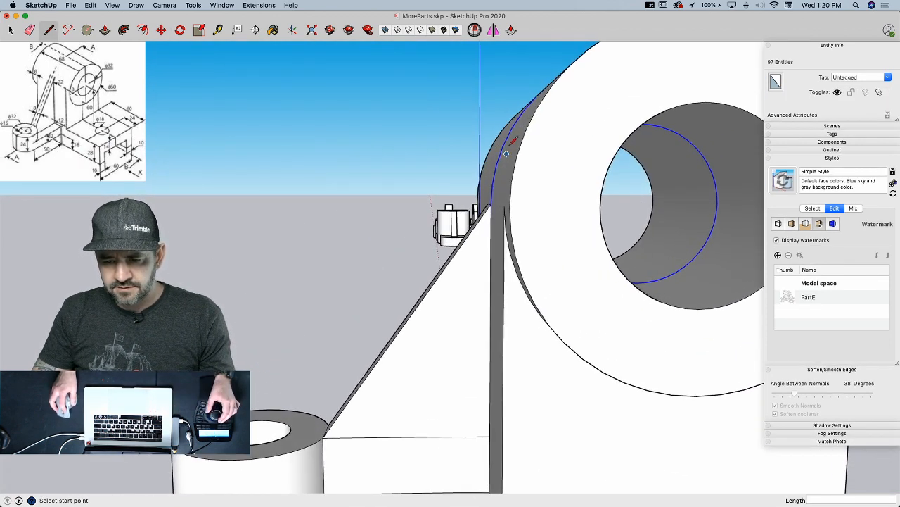
{"action": "left_click", "coordinate": [329, 427]}
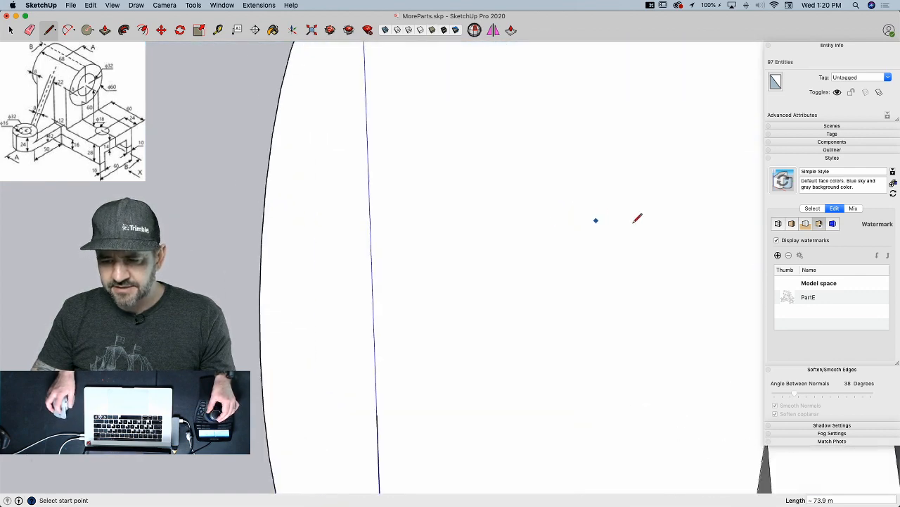
{"action": "key", "text": "p"}
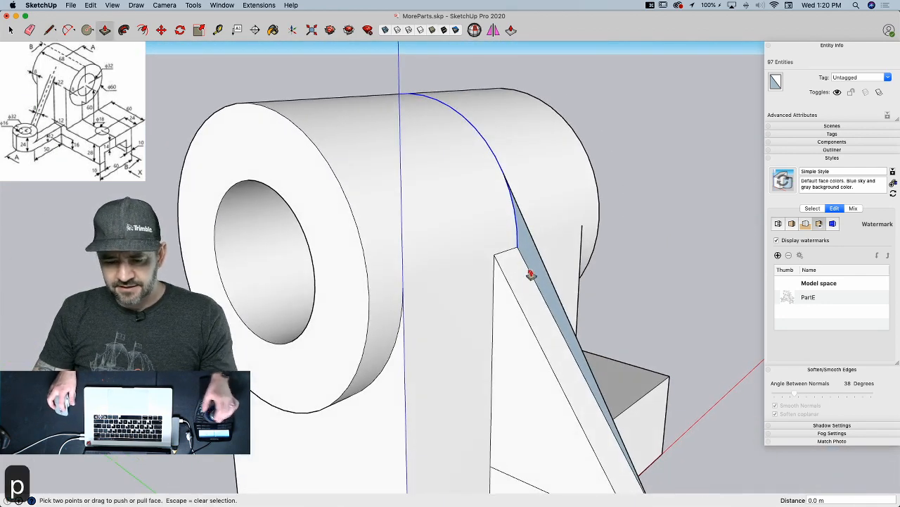
{"action": "left_click", "coordinate": [531, 274]}
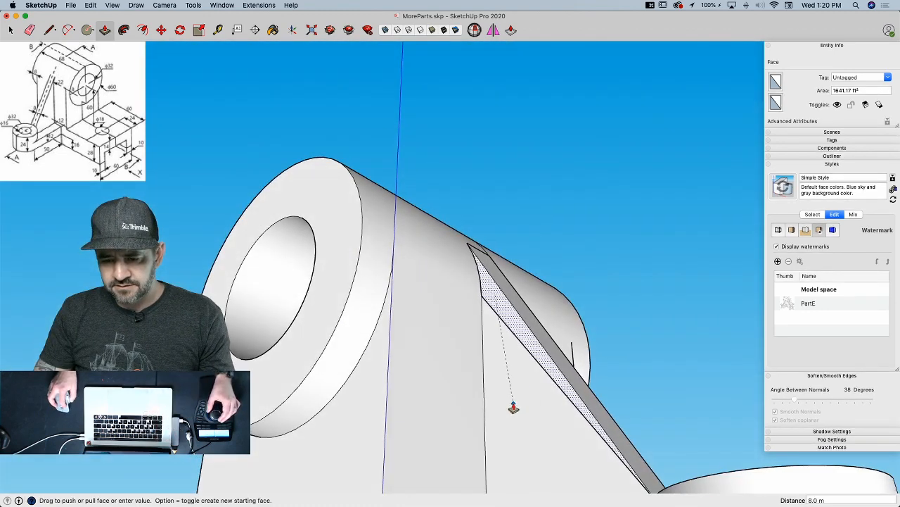
{"action": "left_click", "coordinate": [512, 408]}
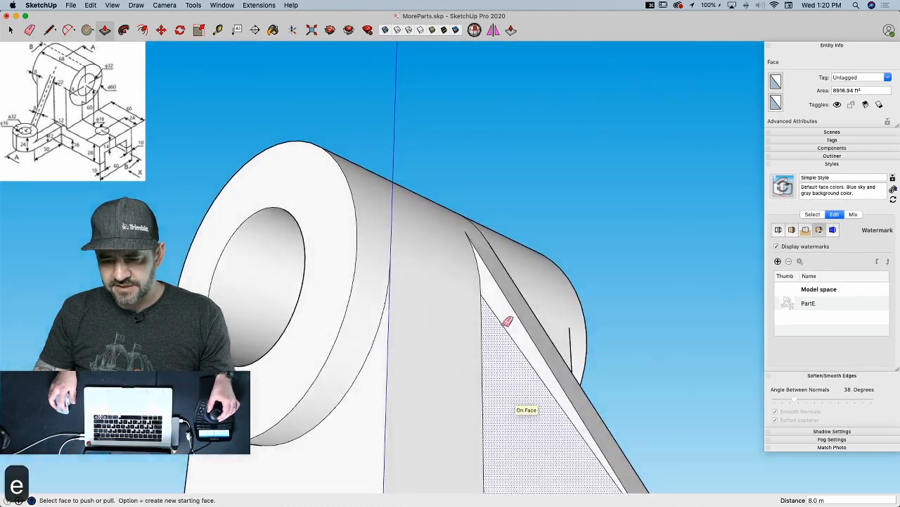
- Erase the old sloped edge, the copied circle on the cylinder, and the leftover horizontal edges on the rib's sides
{"action": "key", "text": "e"}
{"action": "left_click", "coordinate": [501, 331]}
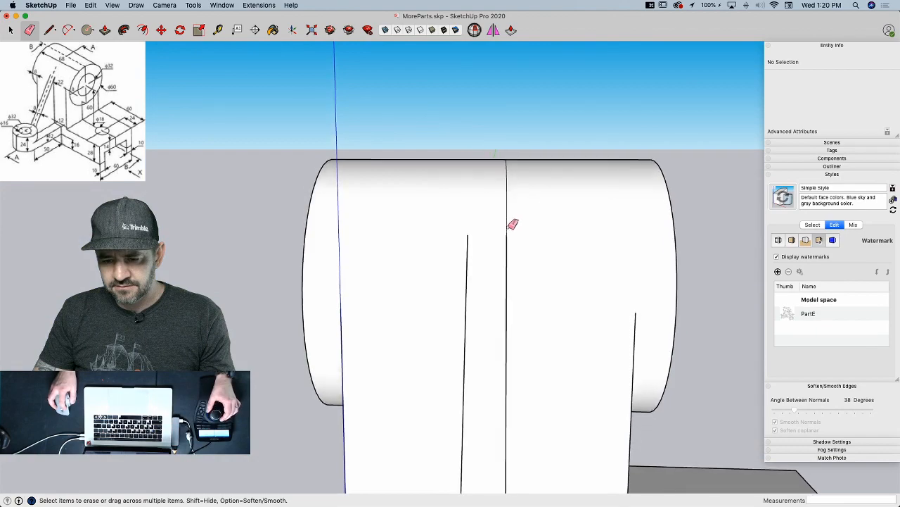
{"action": "left_click", "coordinate": [507, 227]}
{"action": "left_click", "coordinate": [475, 290]}
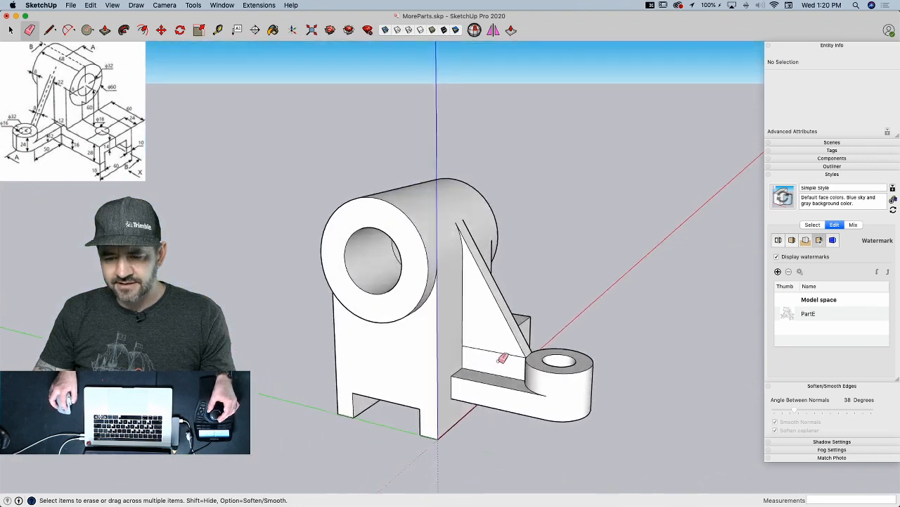
{"action": "left_click", "coordinate": [496, 351]}
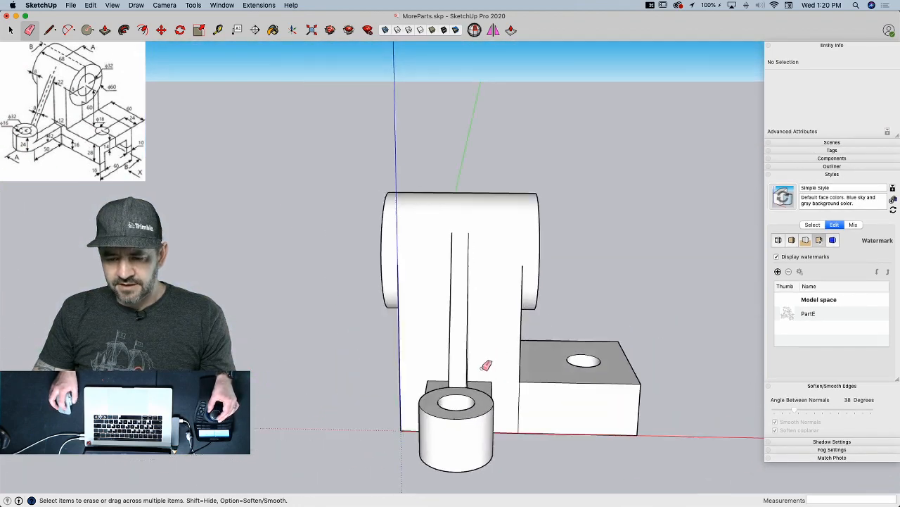
{"action": "left_click", "coordinate": [450, 368]}
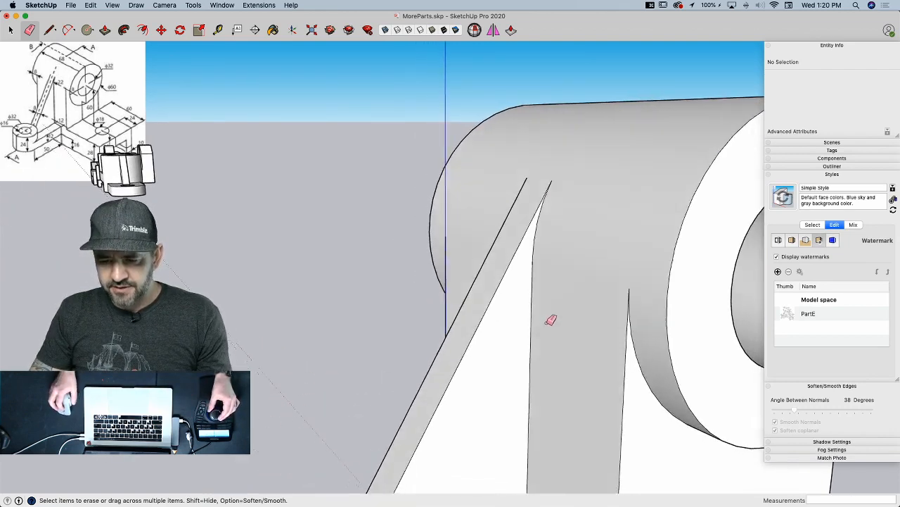
{"action": "left_click", "coordinate": [576, 288]}
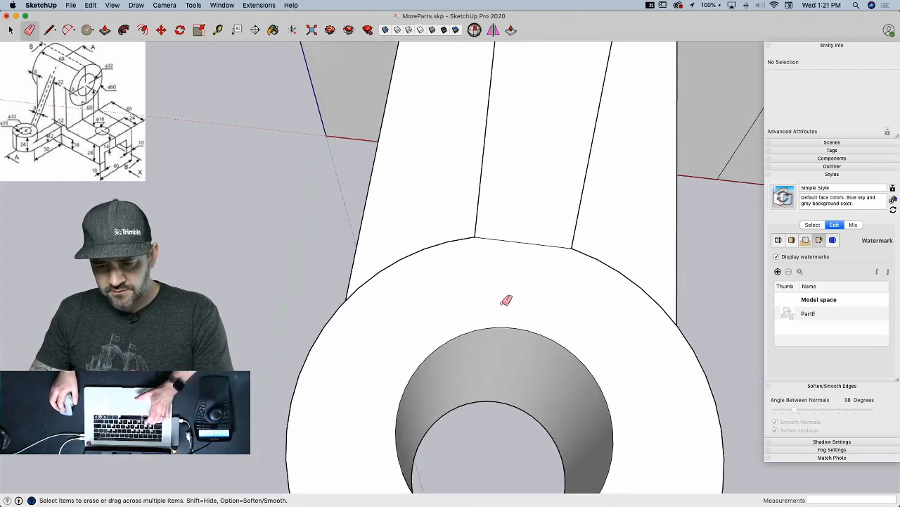
- Draw a circle over the boss rim and pull the thin sliver between its arc and the rib's straight lower edge up through the slope
{"action": "key", "text": "c"}
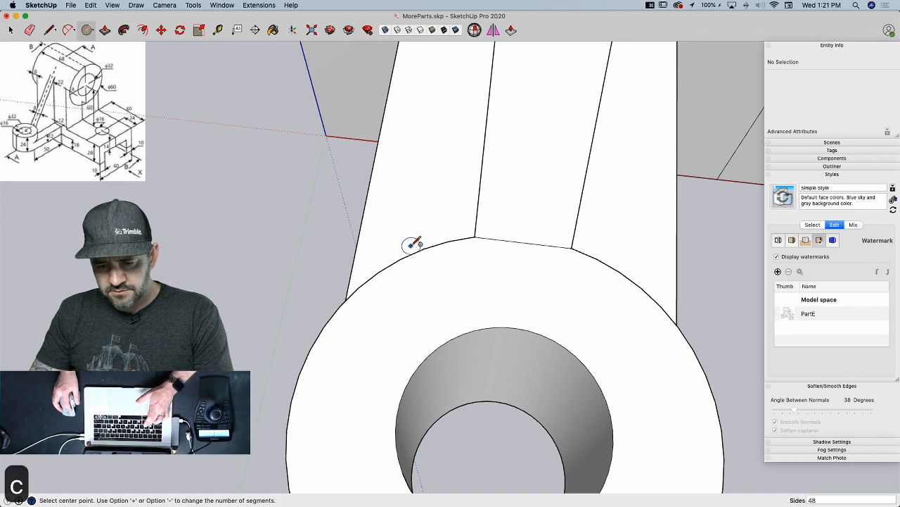
{"action": "left_click", "coordinate": [505, 429]}
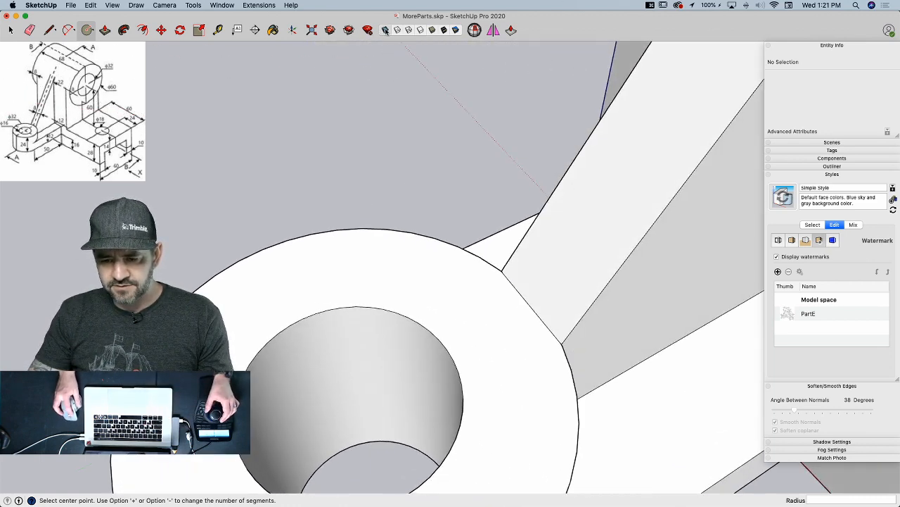
{"action": "key", "text": "p"}
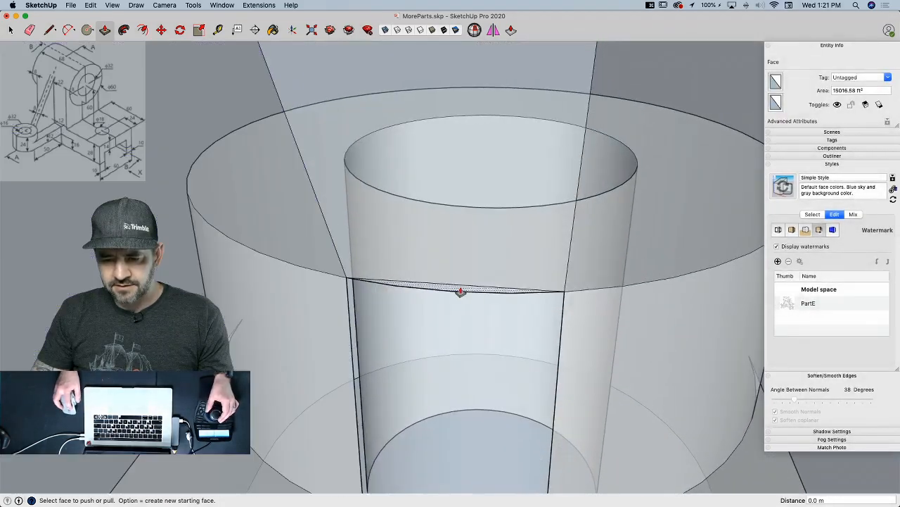
{"action": "left_click", "coordinate": [460, 294]}
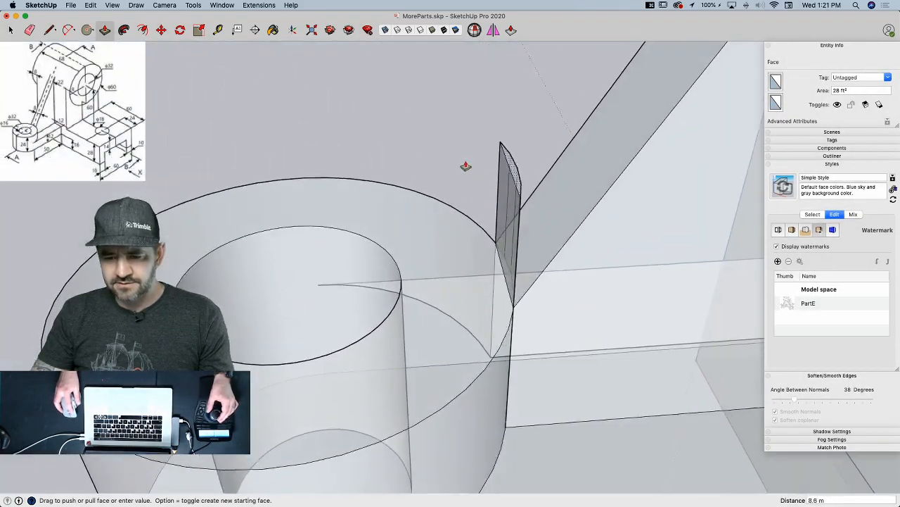
{"action": "left_click", "coordinate": [472, 152]}
{"action": "key", "text": "space"}
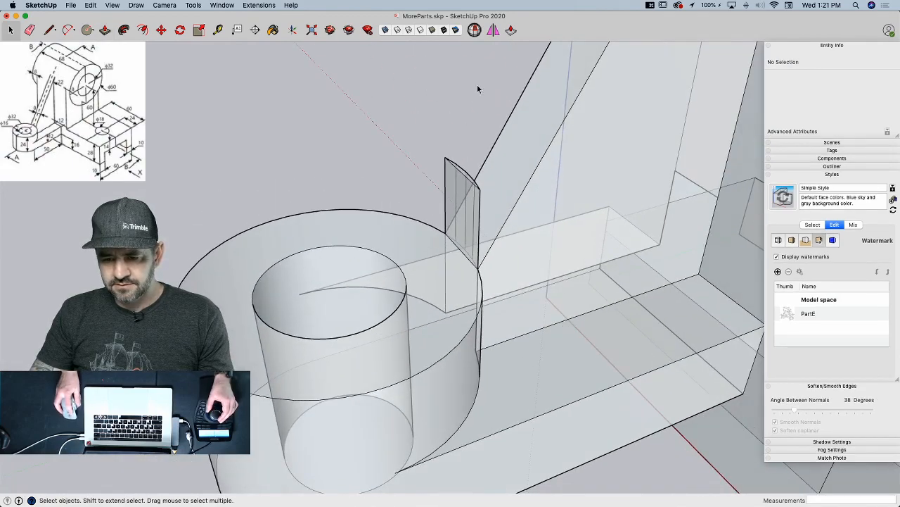
- Turn off the X-ray display and soften the vertical edges on the curved side of the raised sliver
{"action": "left_click", "coordinate": [385, 31]}
{"action": "key", "text": "e"}
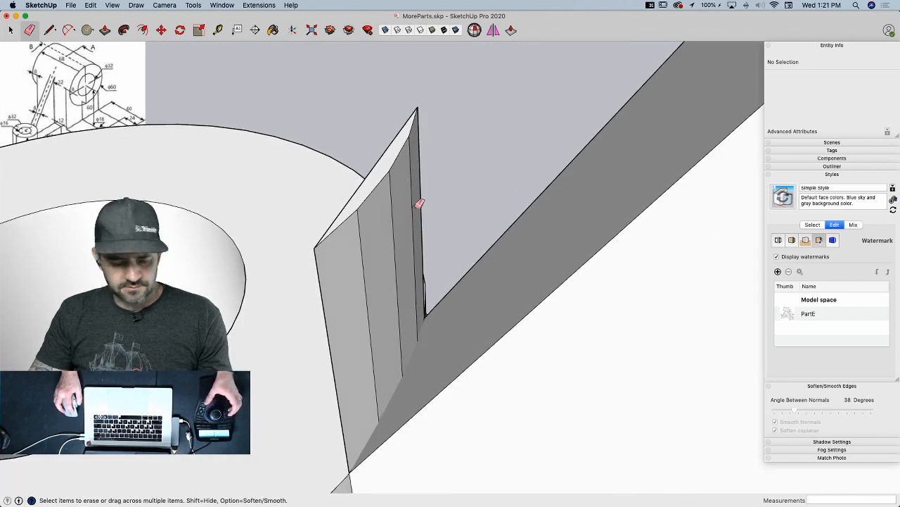
{"action": "left_click_drag", "start_coordinate": [414, 196], "coordinate": [369, 265]}
{"action": "key", "text": "space"}
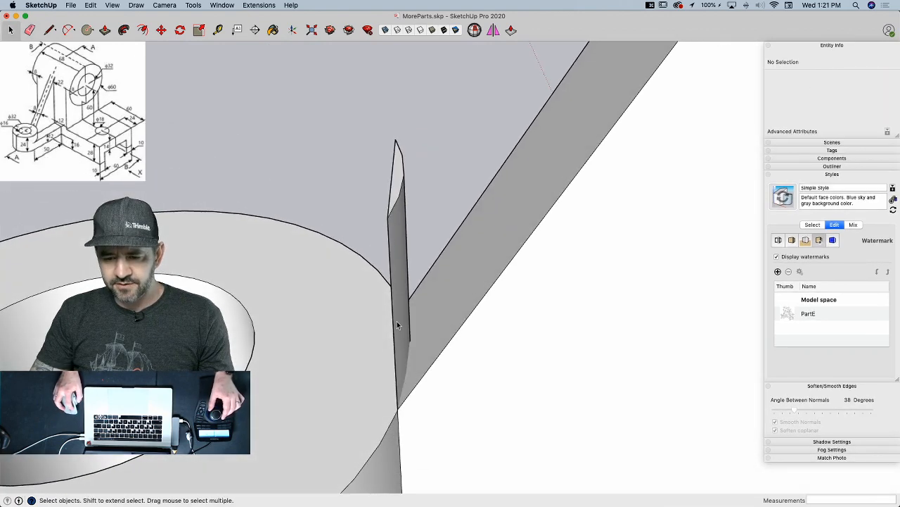
- Intersect the raised sliver's faces with the connected rib slope and delete the part of the sliver standing above the slope
{"action": "left_click", "coordinate": [394, 313]}
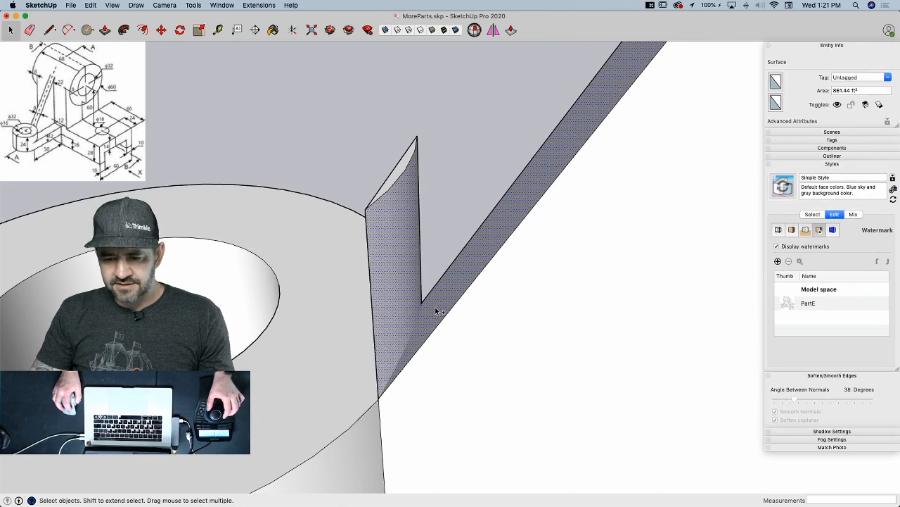
{"action": "right_click", "coordinate": [437, 310]}
{"action": "mouse_move", "coordinate": [484, 335]}
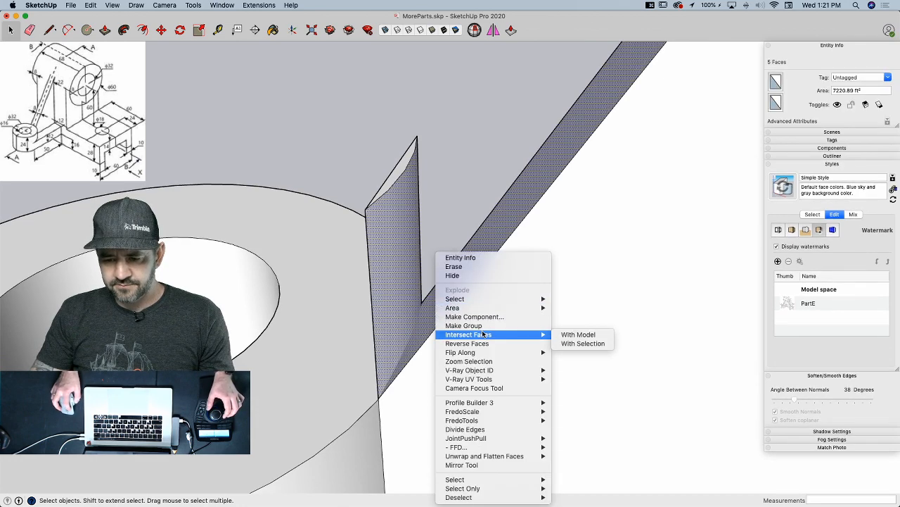
{"action": "left_click", "coordinate": [583, 343]}
{"action": "left_click_drag", "start_coordinate": [448, 116], "coordinate": [346, 255]}
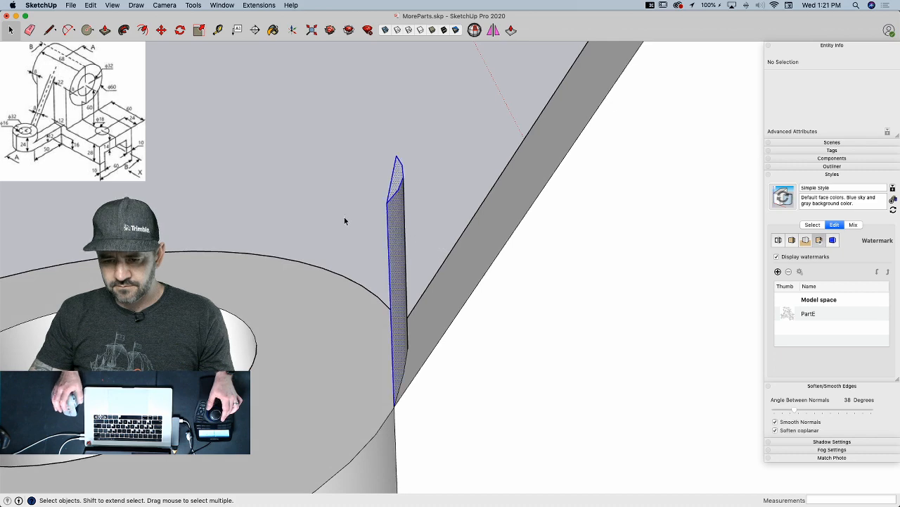
{"action": "key", "text": "Delete"}
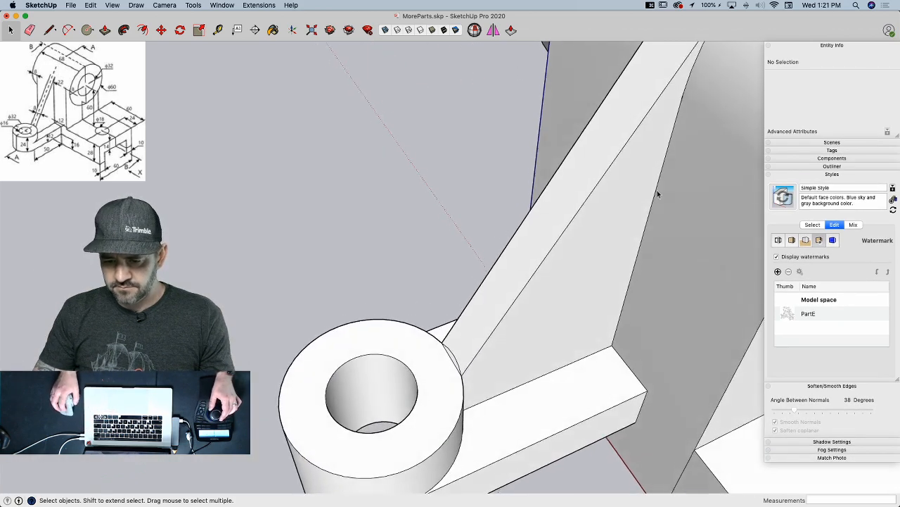
- Erase the leftover geometry where the rib's foot meets the boss rim and reverse the rib's sloped face
{"action": "left_click", "coordinate": [475, 350]}
{"action": "key", "text": "Delete"}
{"action": "key", "text": "e"}
{"action": "left_click", "coordinate": [465, 355]}
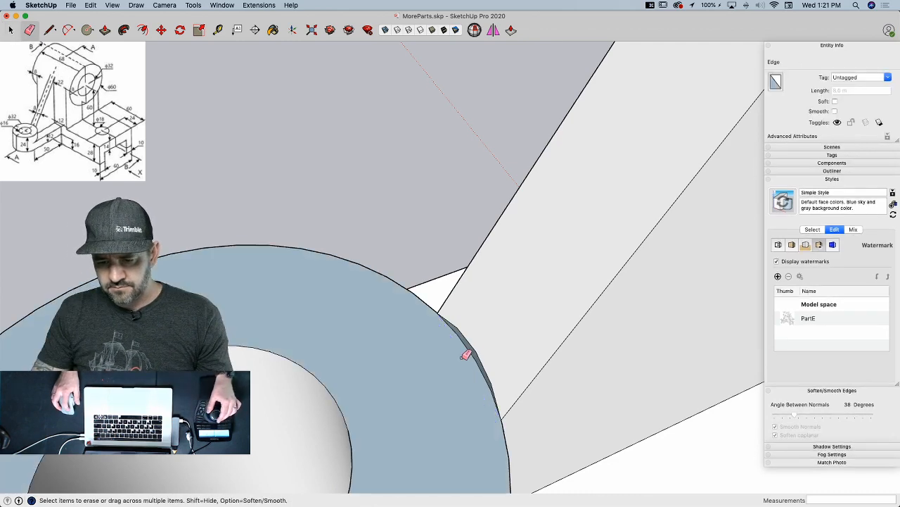
{"action": "right_click", "coordinate": [520, 306]}
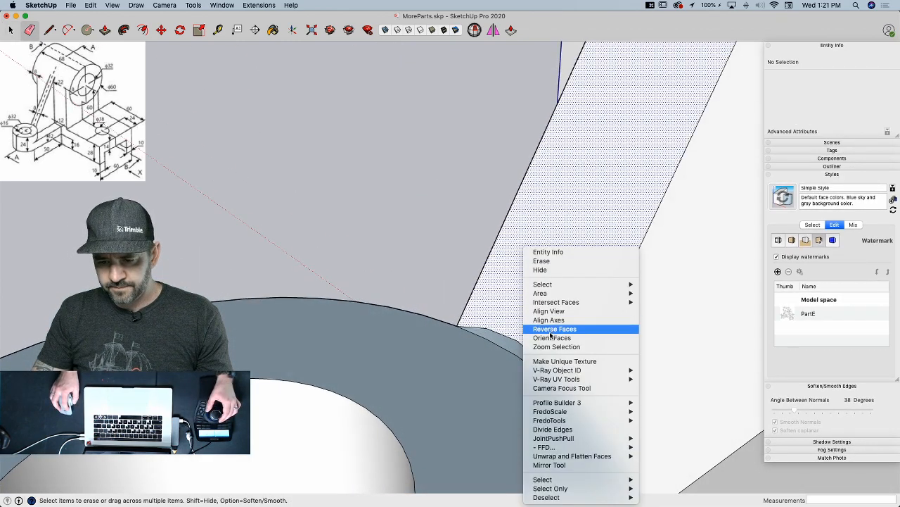
{"action": "left_click", "coordinate": [543, 330]}
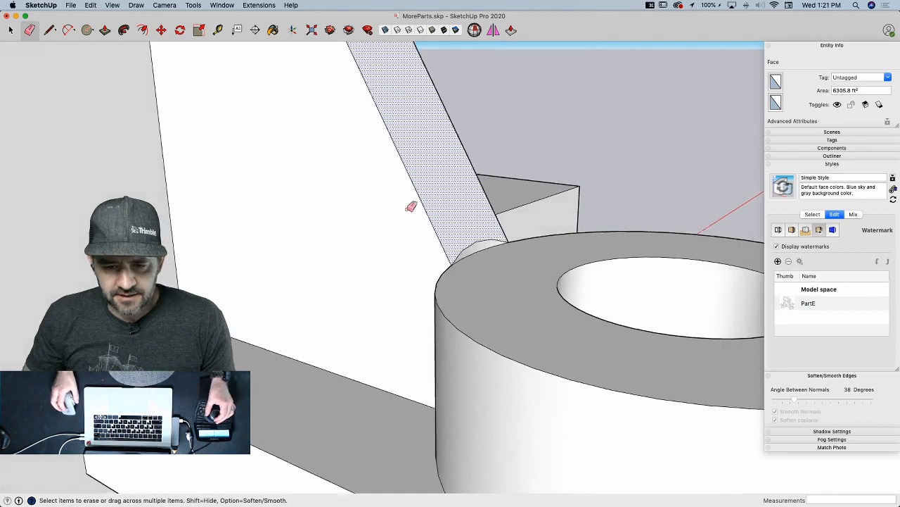
{"action": "key", "text": "space"}
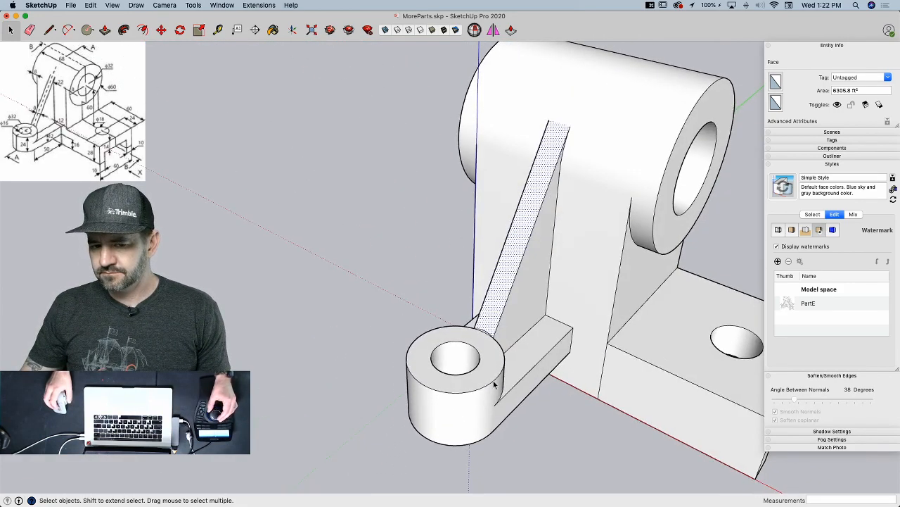
- Try extruding the large cylinder's ring-shaped end face by 200 m and undo the extrusion
{"action": "key", "text": "p"}
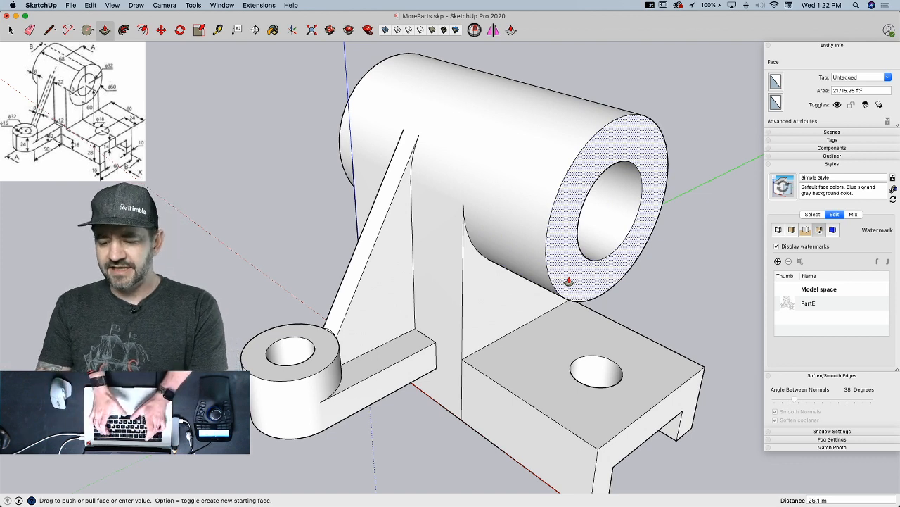
{"action": "key", "text": "Return"}
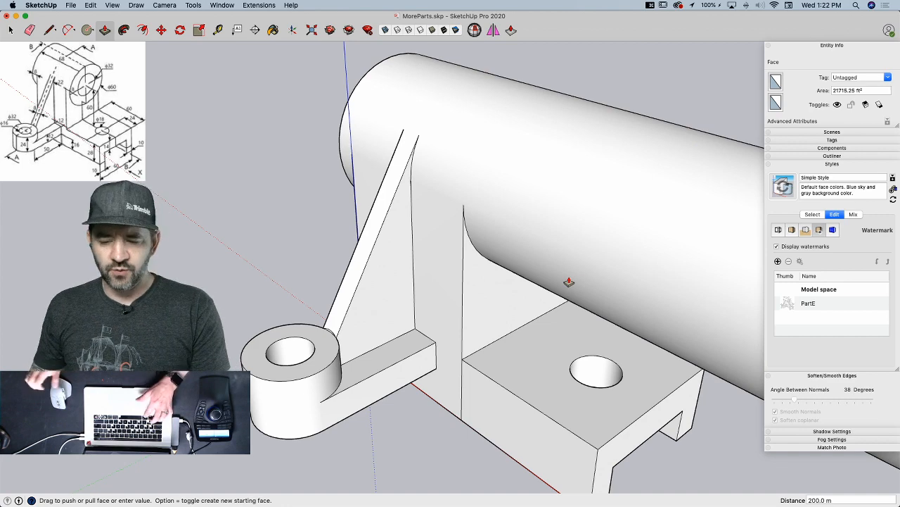
{"action": "key", "text": "super+z"}
- Try extruding the large cylinder's end face until it aligns with the base plate's corner and undo the extrusion
{"action": "key", "text": "e"}
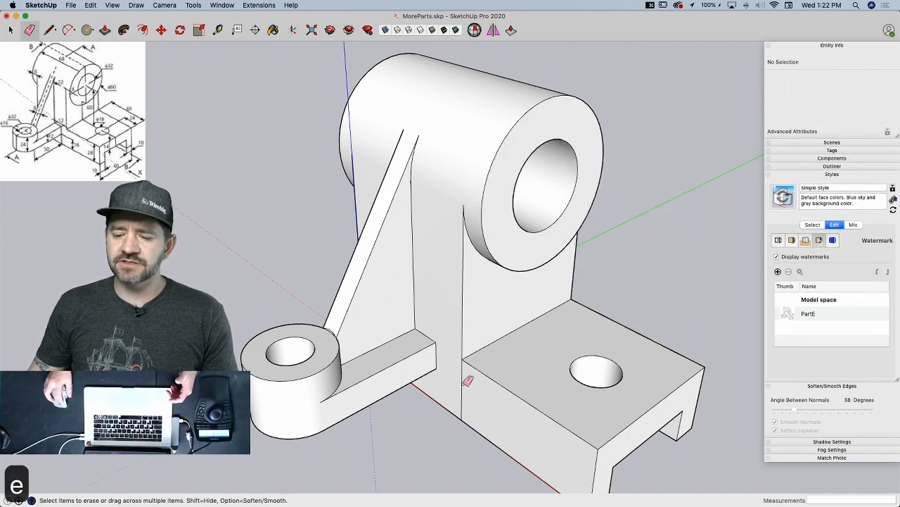
{"action": "key", "text": "p"}
{"action": "left_click", "coordinate": [501, 250]}
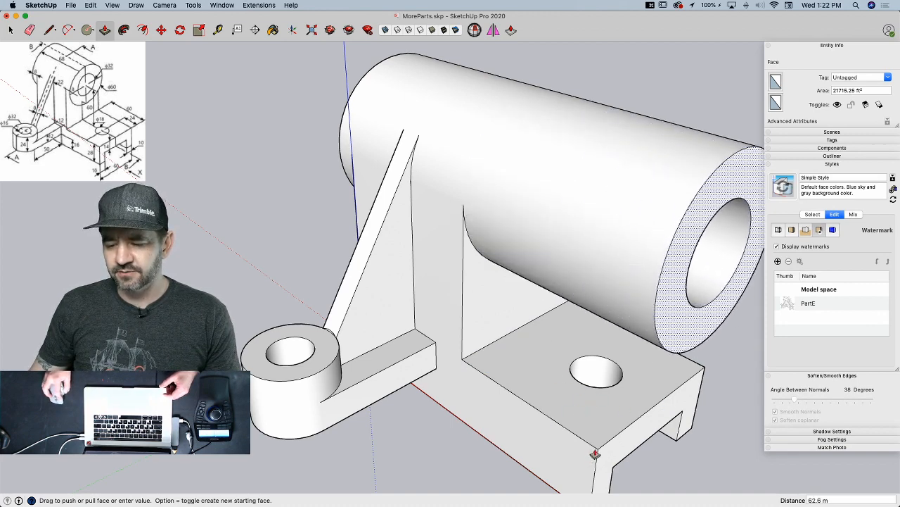
{"action": "key", "text": "Escape"}
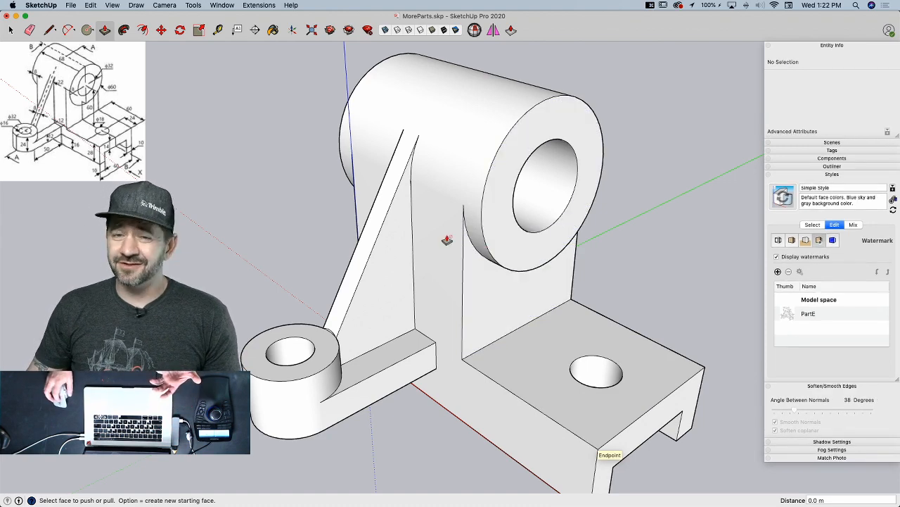
{"action": "left_click", "coordinate": [495, 231]}
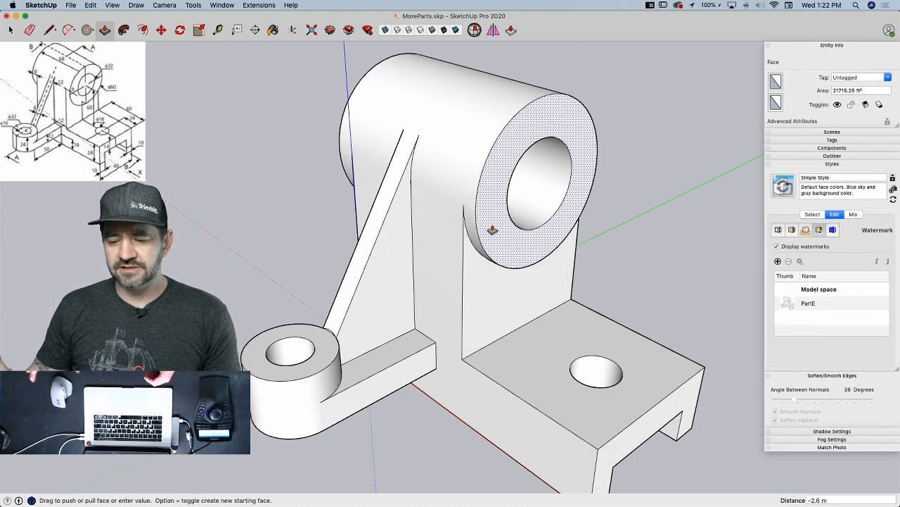
{"action": "left_click", "coordinate": [598, 456]}
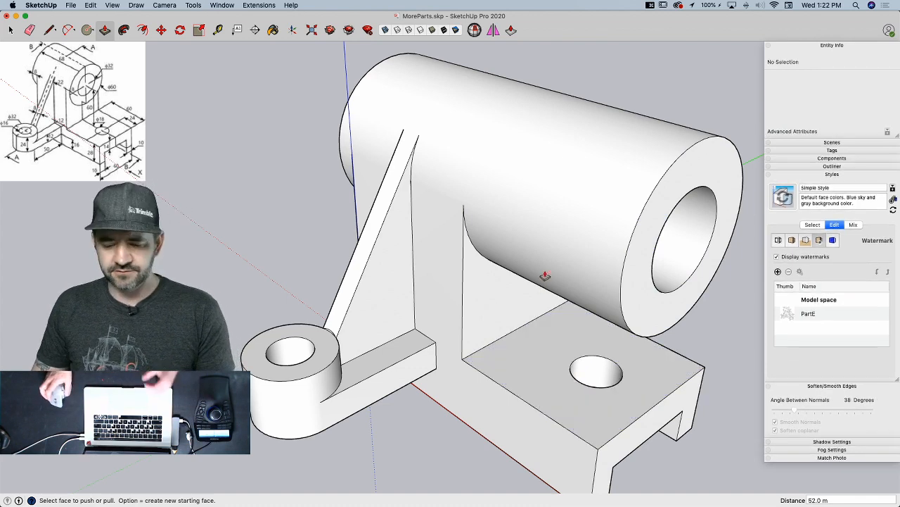
{"action": "key", "text": "super+z"}
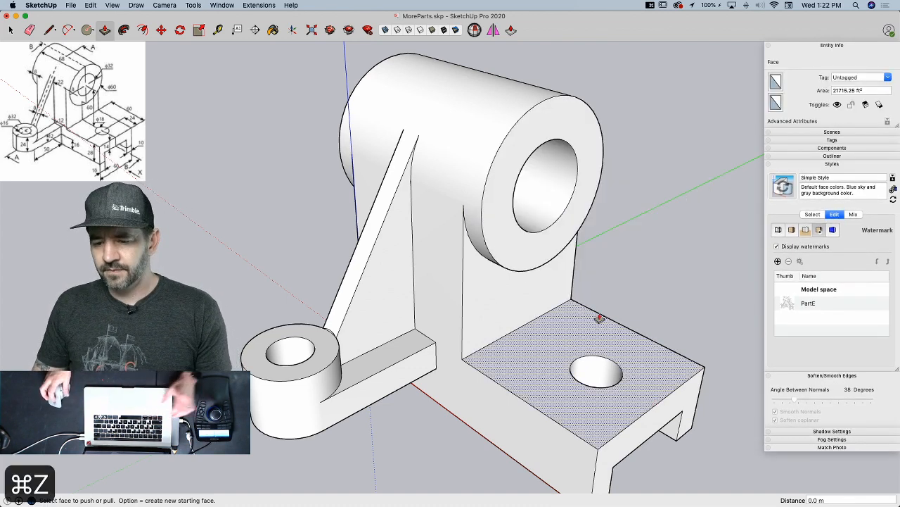
- Try extruding the large cylinder's end face by 300 m and undo the extrusion
{"action": "left_click", "coordinate": [512, 259]}
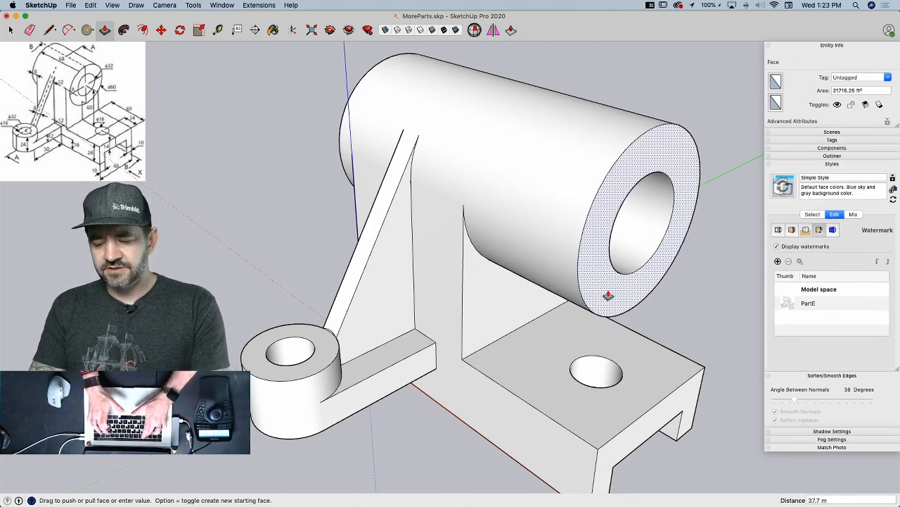
{"action": "type", "text": "300"}
{"action": "key", "text": "Return"}
{"action": "scroll", "coordinate": [607, 298], "scroll_direction": "up", "scroll_amount": 5}
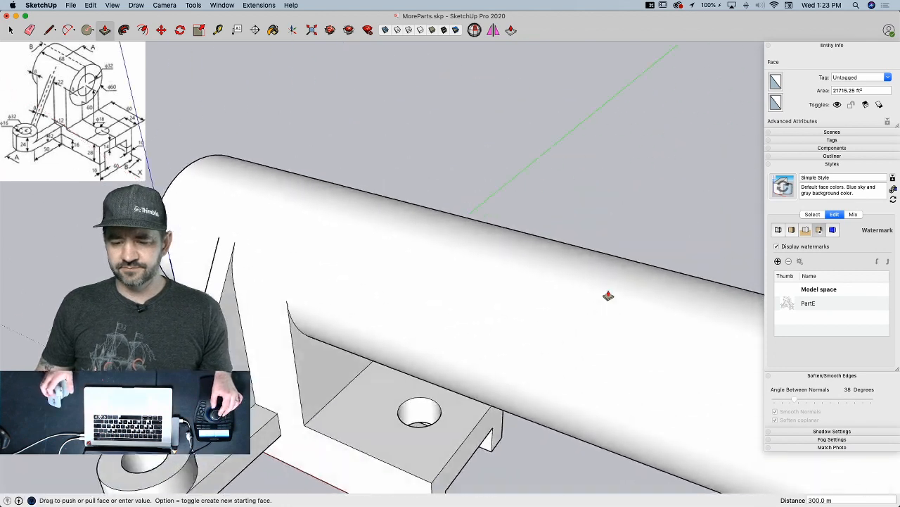
{"action": "key", "text": "super+z"}
{"action": "key", "text": "space"}
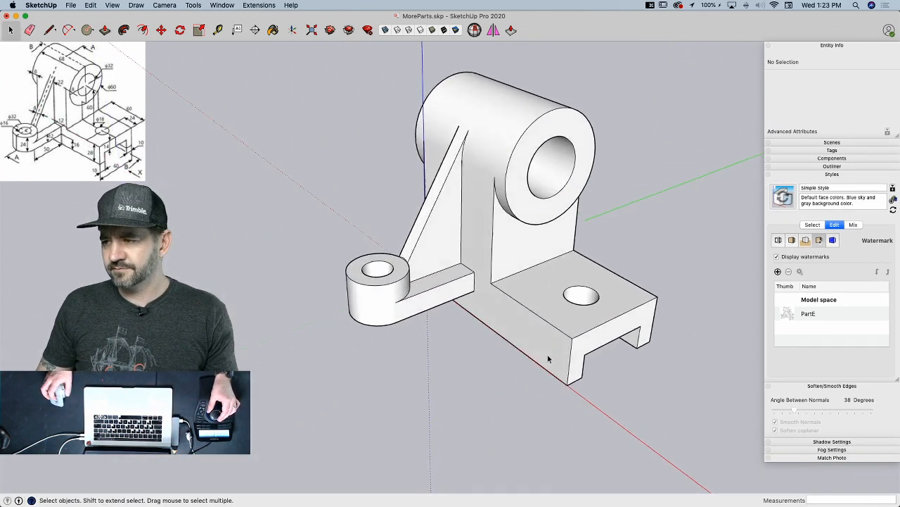
- Draw short lines between the rib's lower corners and the boss rim, using the X-ray display temporarily to reach the hidden endpoints
{"action": "scroll", "coordinate": [550, 359], "scroll_direction": "up", "scroll_amount": 6}
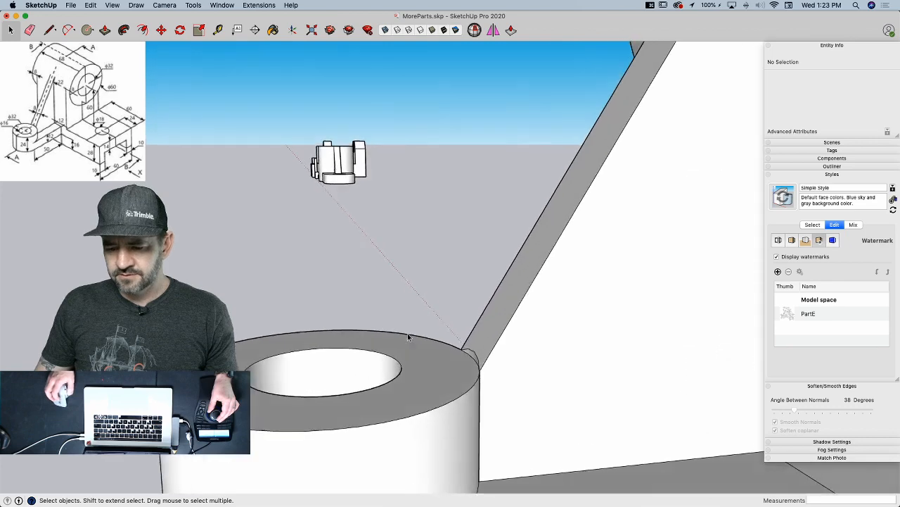
{"action": "key", "text": "l"}
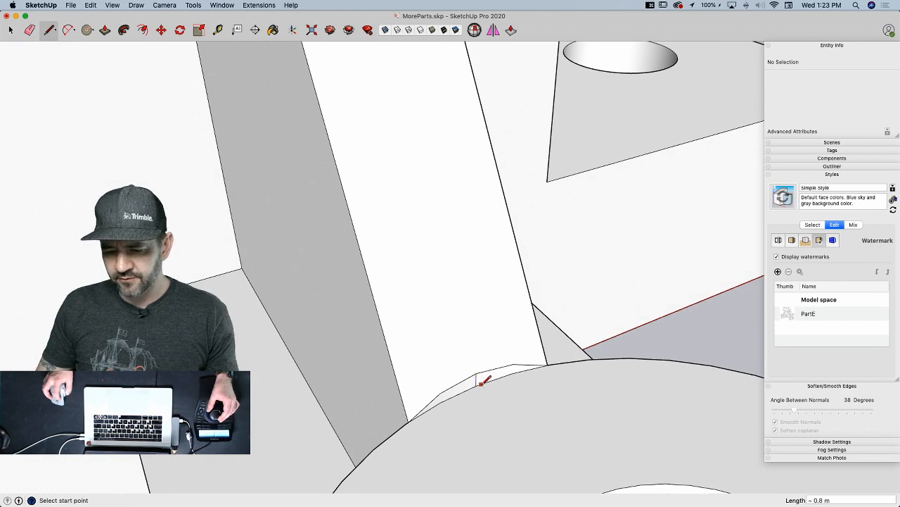
{"action": "left_click", "coordinate": [475, 385]}
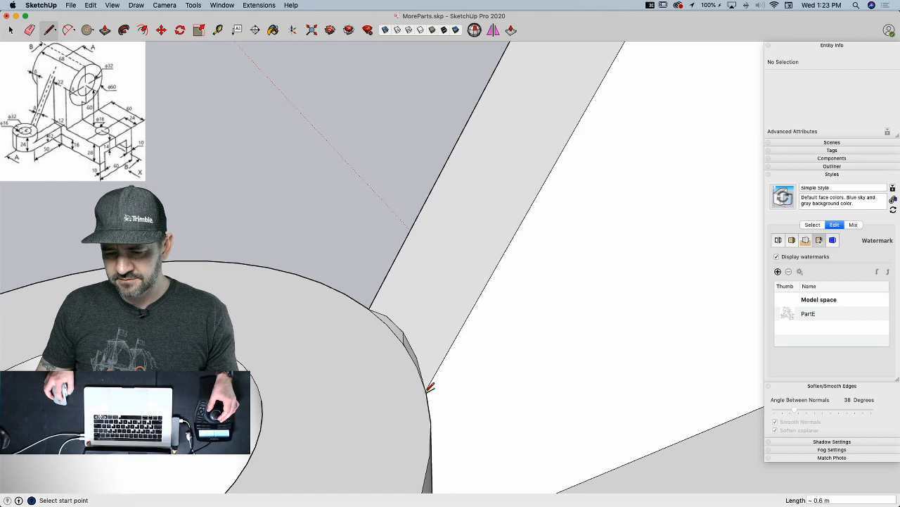
{"action": "left_click", "coordinate": [427, 390]}
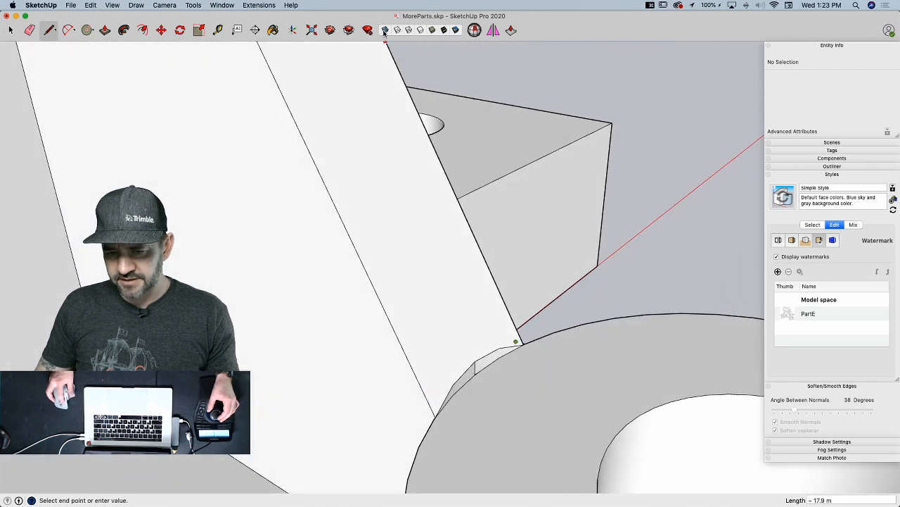
{"action": "left_click", "coordinate": [384, 31]}
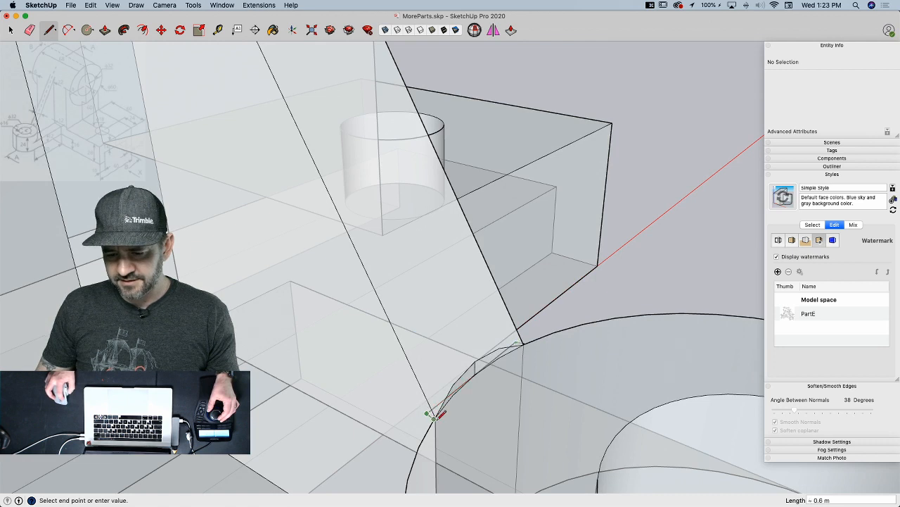
{"action": "left_click", "coordinate": [432, 401]}
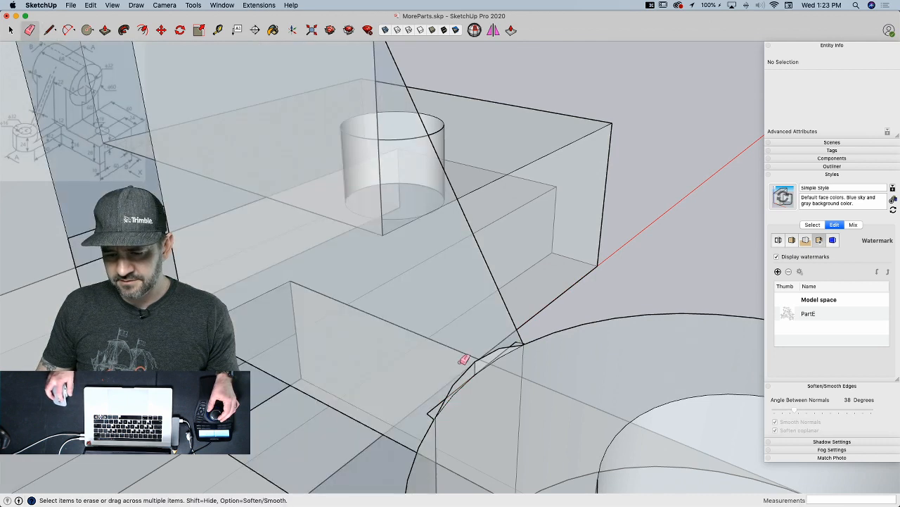
{"action": "left_click", "coordinate": [386, 30]}
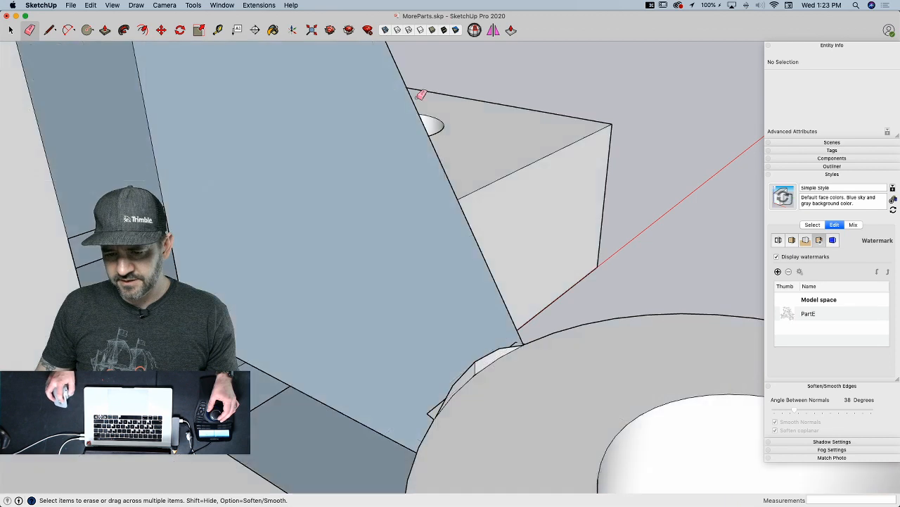
- Erase the rib's remaining sloped edge and the curved sliver segments at its foot, and undo the last erasures at the boss rim
{"action": "left_click", "coordinate": [481, 379]}
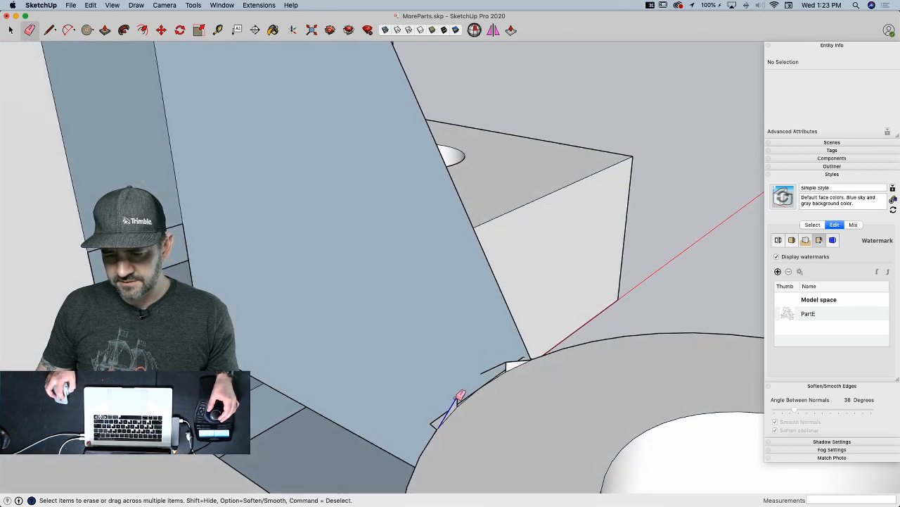
{"action": "mouse_move", "coordinate": [484, 364]}
{"action": "left_mouse_down"}
{"action": "mouse_move", "coordinate": [513, 364]}
{"action": "mouse_move", "coordinate": [529, 342]}
{"action": "mouse_move", "coordinate": [530, 351]}
{"action": "left_mouse_up"}
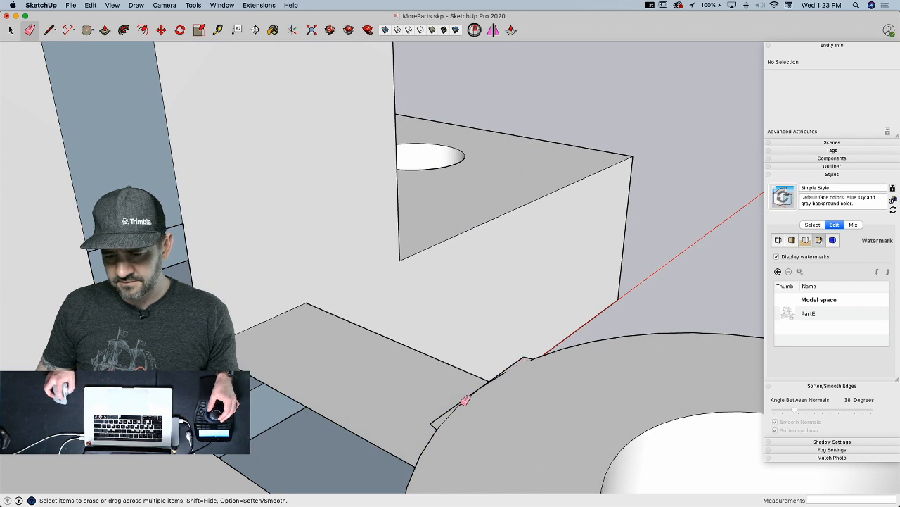
{"action": "left_click_drag", "start_coordinate": [444, 422], "coordinate": [454, 415]}
{"action": "scroll", "coordinate": [456, 414], "scroll_direction": "up", "scroll_amount": 3}
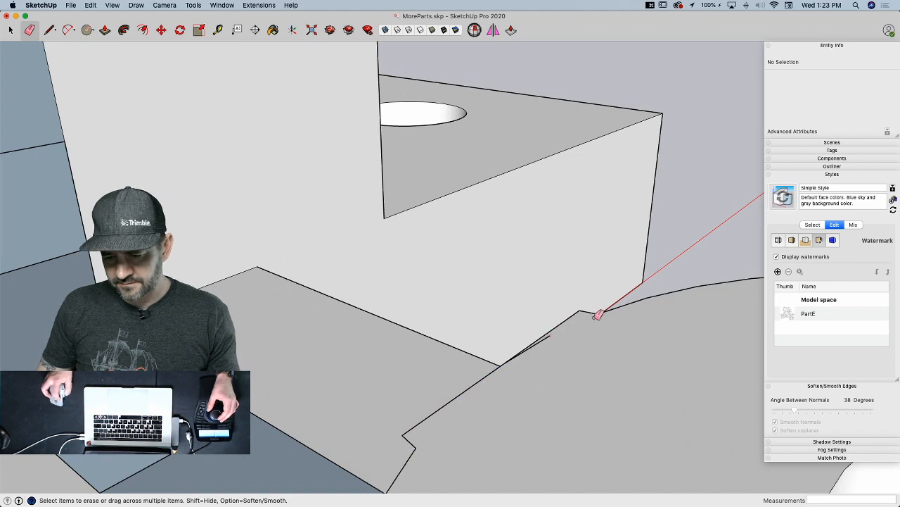
{"action": "left_click_drag", "start_coordinate": [598, 315], "coordinate": [588, 335]}
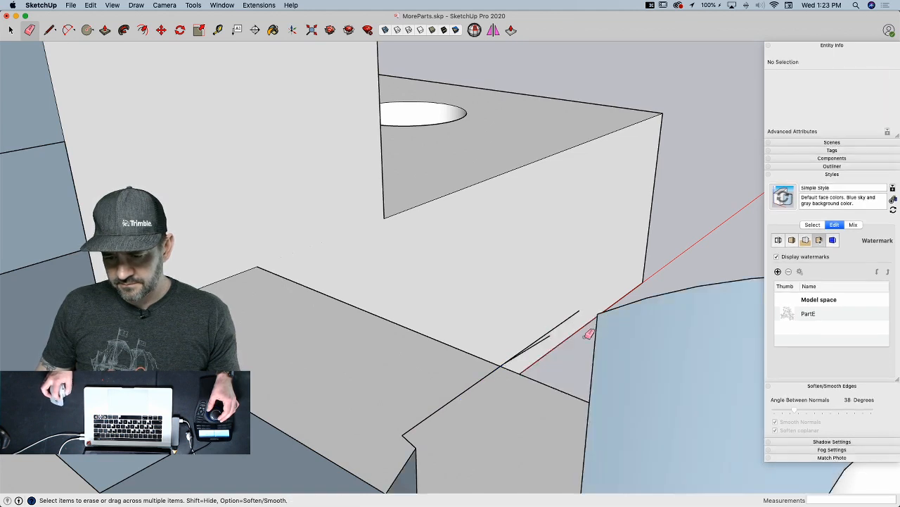
{"action": "key", "text": "super+z"}
{"action": "key", "text": "super+z"}
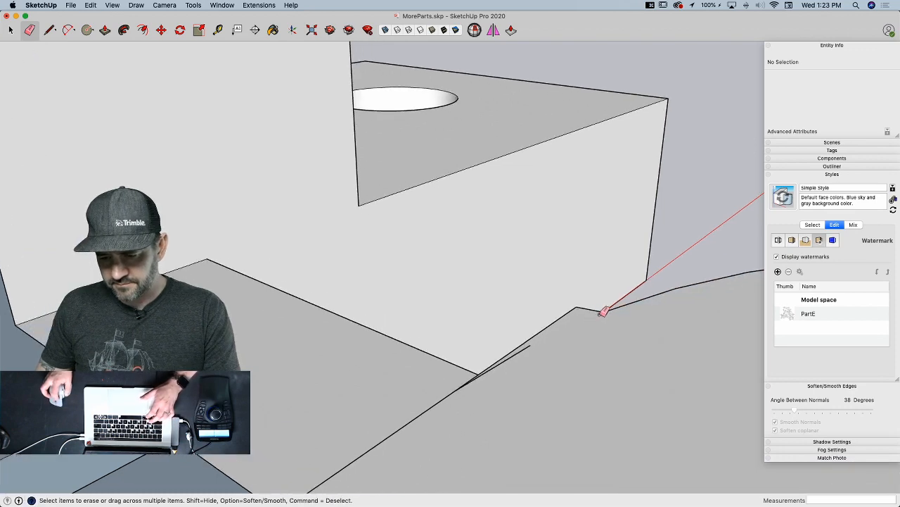
- Redraw the rib's sloped edge to its lower corner at the boss and add a 12 m vertical edge down from that corner
{"action": "key", "text": "l"}
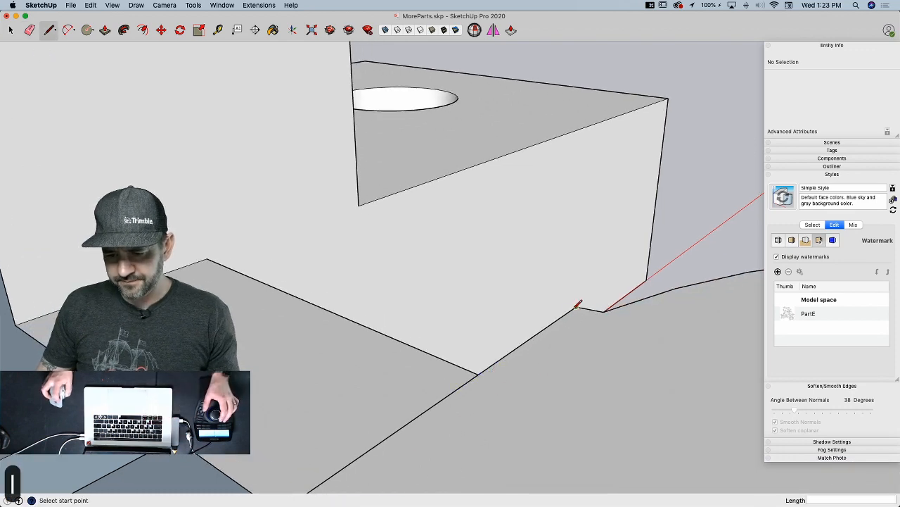
{"action": "left_click", "coordinate": [576, 307]}
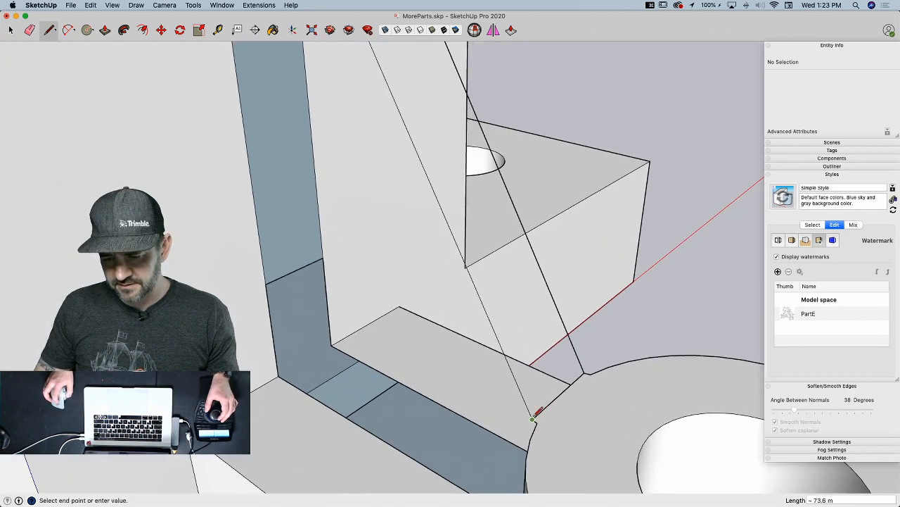
{"action": "left_click", "coordinate": [537, 412]}
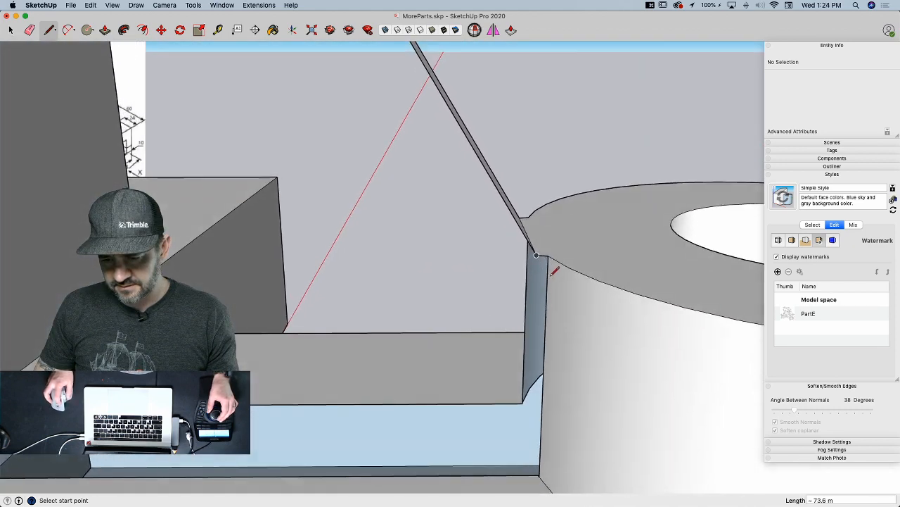
{"action": "left_click", "coordinate": [537, 255]}
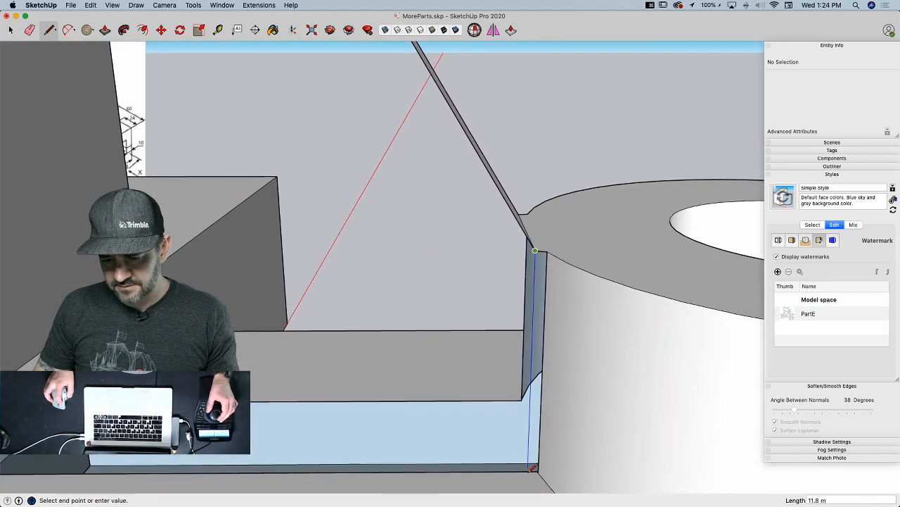
{"action": "left_click", "coordinate": [532, 467]}
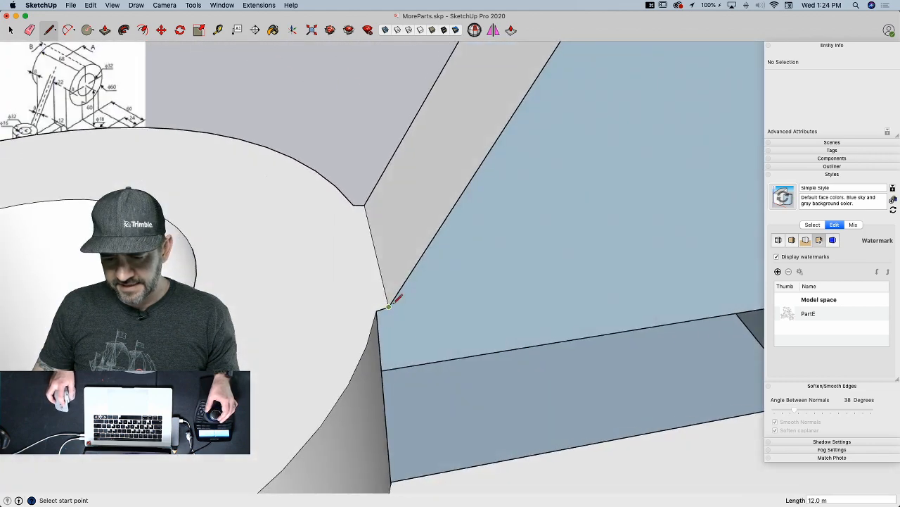
{"action": "left_click", "coordinate": [400, 480]}
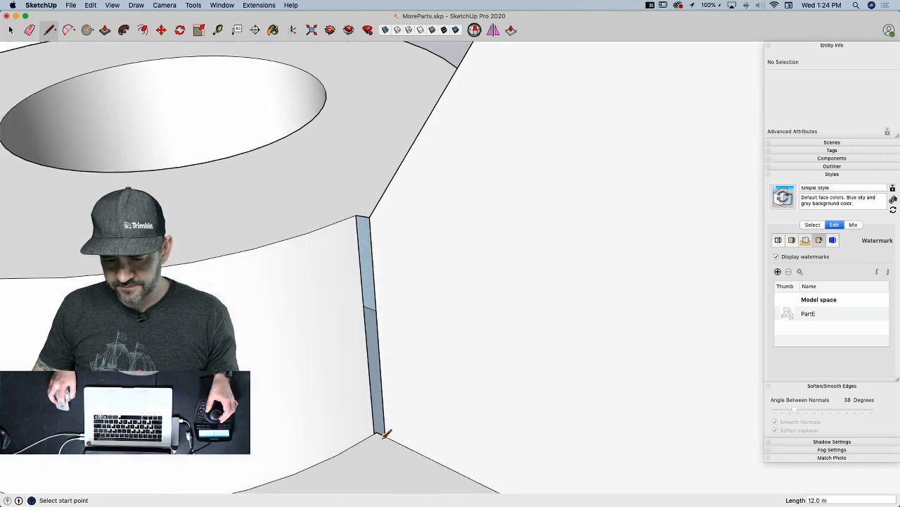
- Close the narrow gap between boss and arm on one side with short lines about 0.5 m long and erase the leftover segments
{"action": "scroll", "coordinate": [378, 430], "scroll_direction": "up", "scroll_amount": 3}
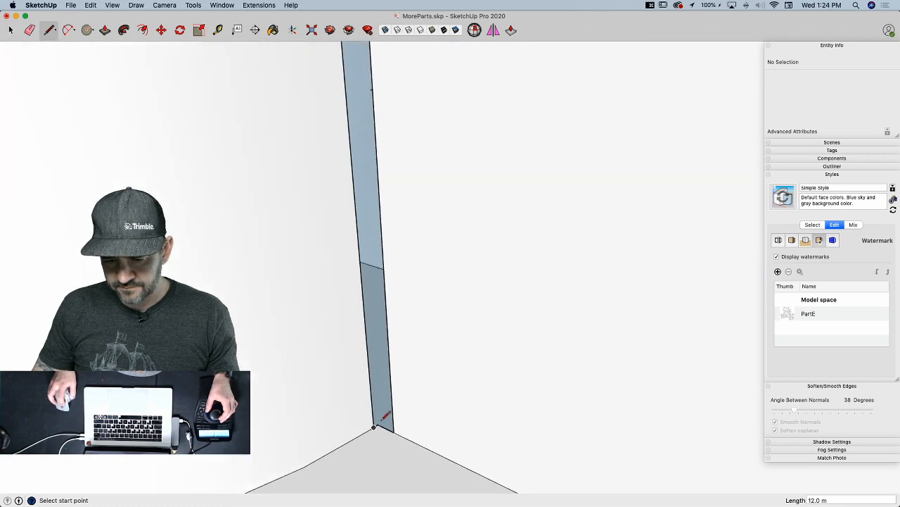
{"action": "left_click", "coordinate": [378, 424]}
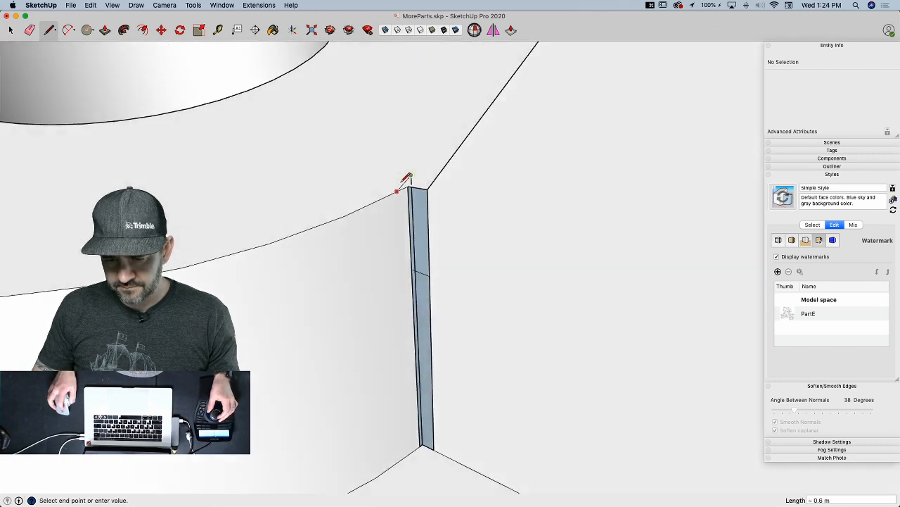
{"action": "left_click", "coordinate": [402, 180]}
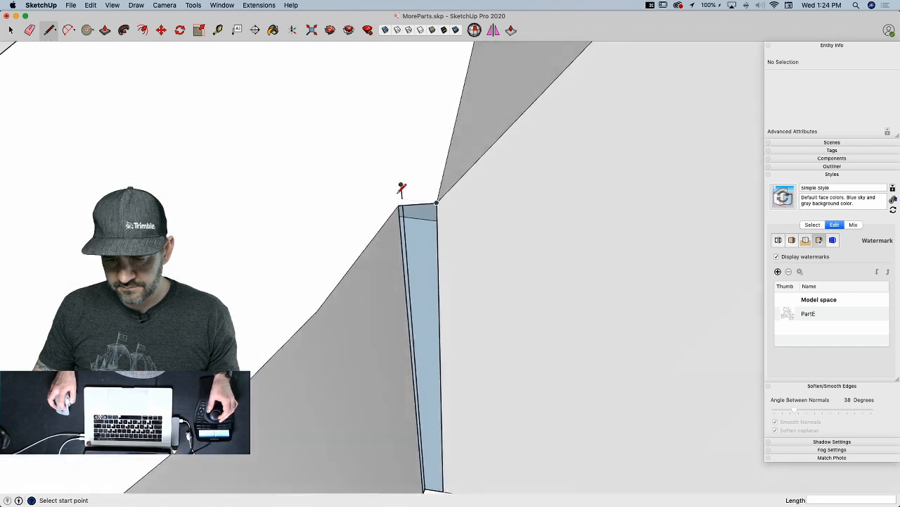
{"action": "scroll", "coordinate": [402, 201], "scroll_direction": "up", "scroll_amount": 2}
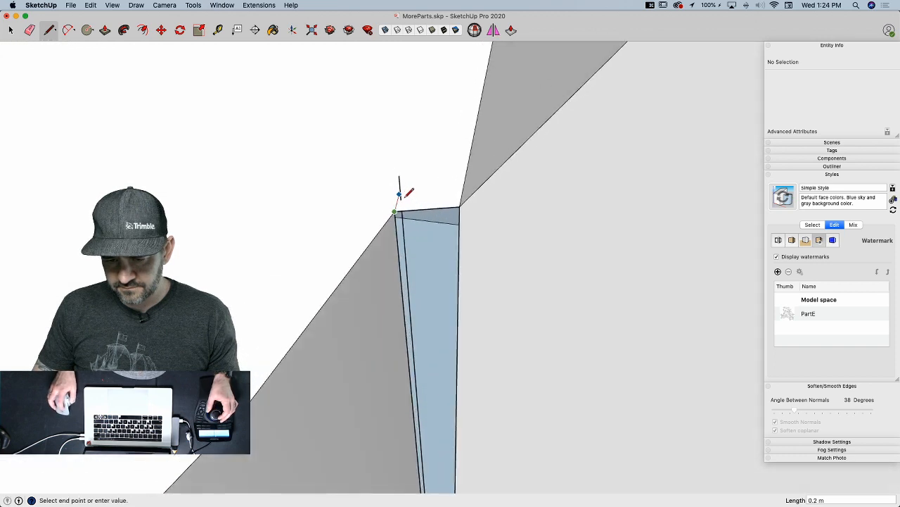
{"action": "key", "text": "Escape"}
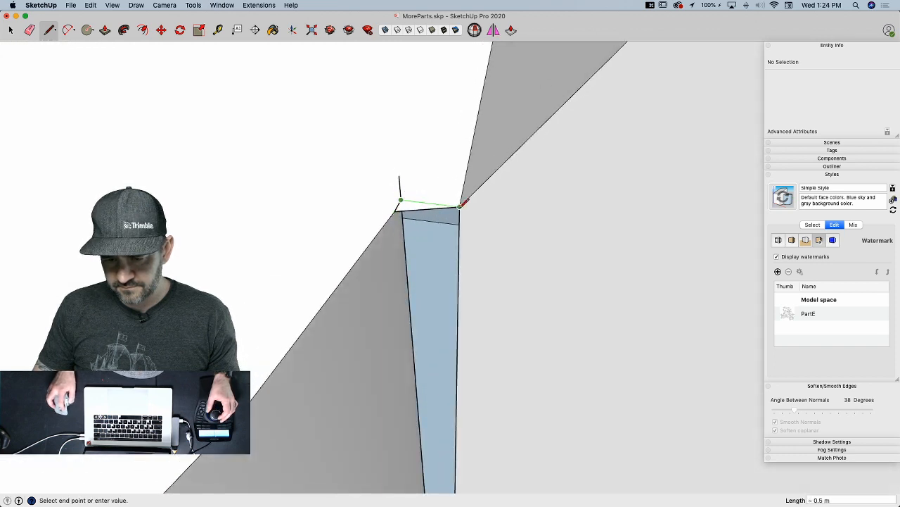
{"action": "left_click", "coordinate": [461, 203]}
{"action": "key", "text": "e"}
{"action": "scroll", "coordinate": [586, 316], "scroll_direction": "down", "scroll_amount": 10}
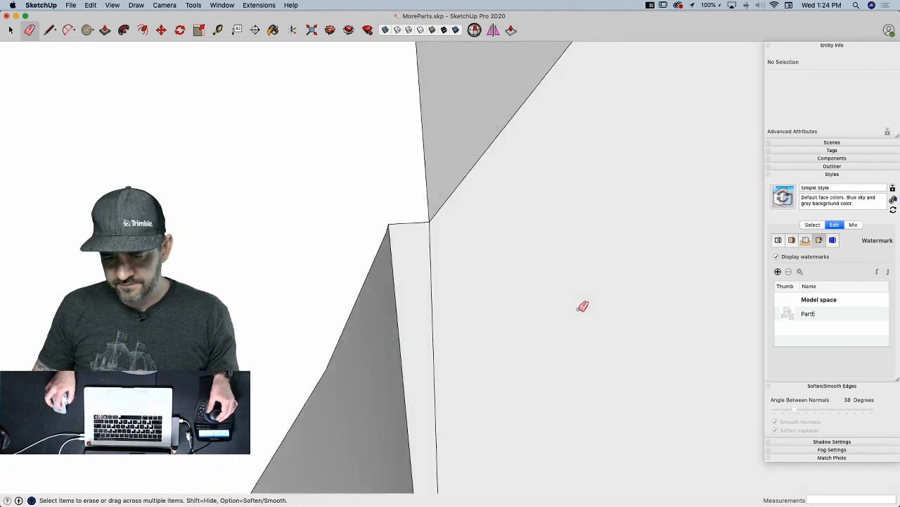
- Close the matching gap on the boss's opposite side with a line about 0.5 m long and erase the surplus edges
{"action": "key", "text": "l"}
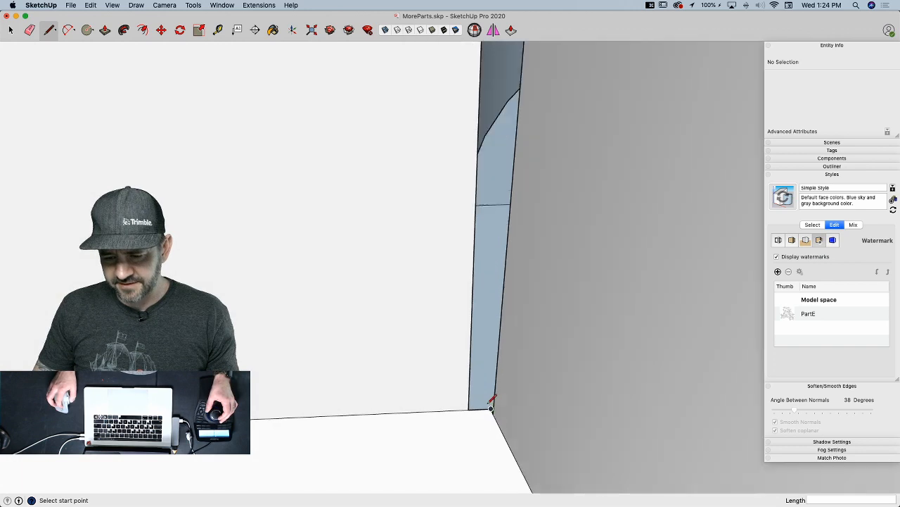
{"action": "key", "text": "e"}
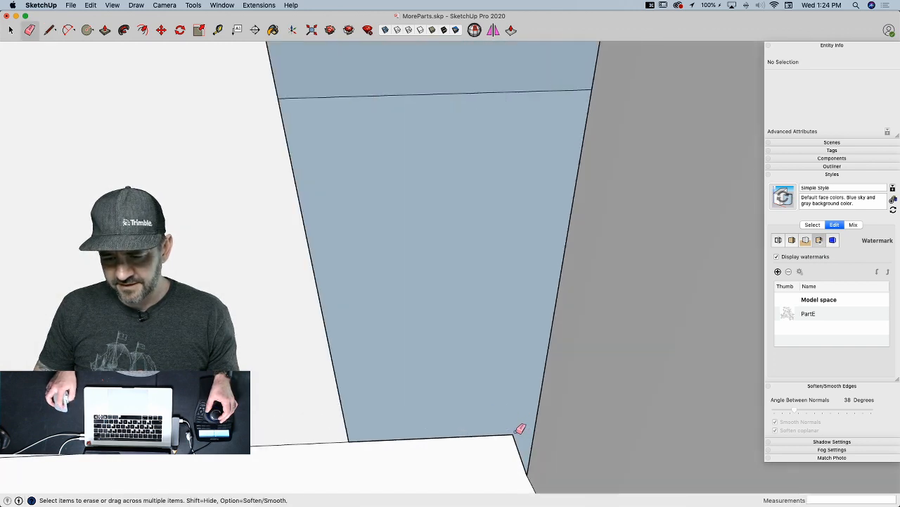
{"action": "key", "text": "l"}
{"action": "left_click", "coordinate": [519, 428]}
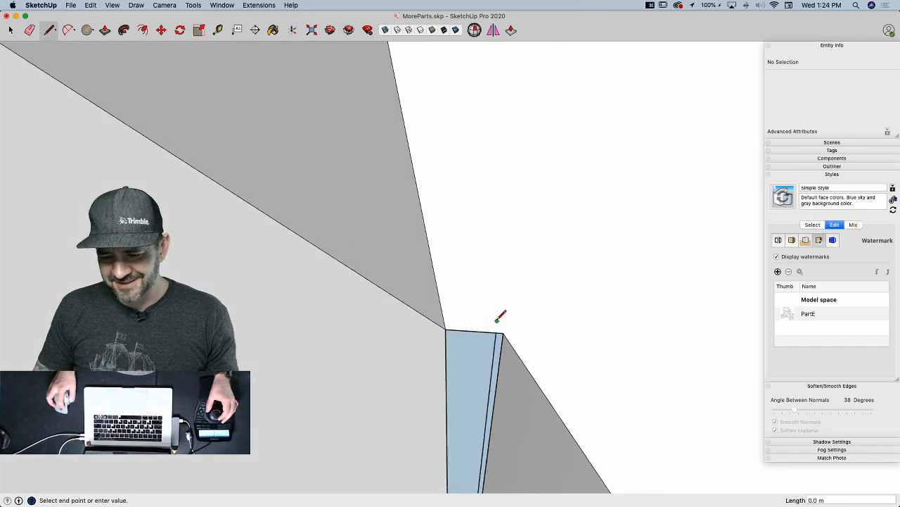
{"action": "left_click", "coordinate": [447, 328]}
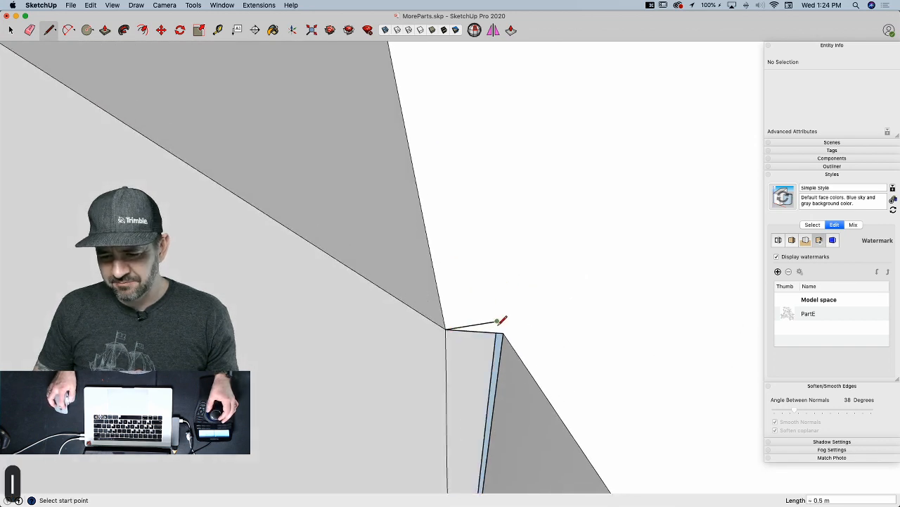
{"action": "key", "text": "e"}
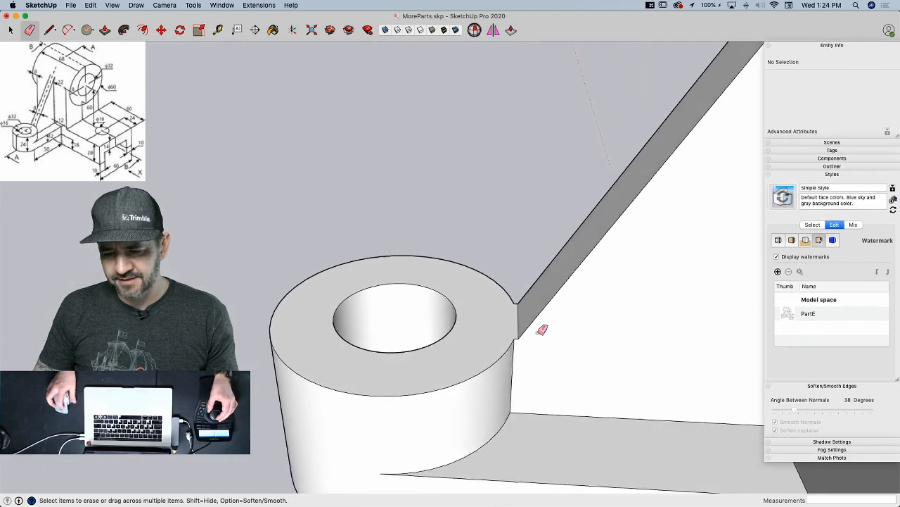
- Delete the leftover interior faces beneath the large cylinder and erase the slanted edge crossing the curved strip
{"action": "key", "text": "space"}
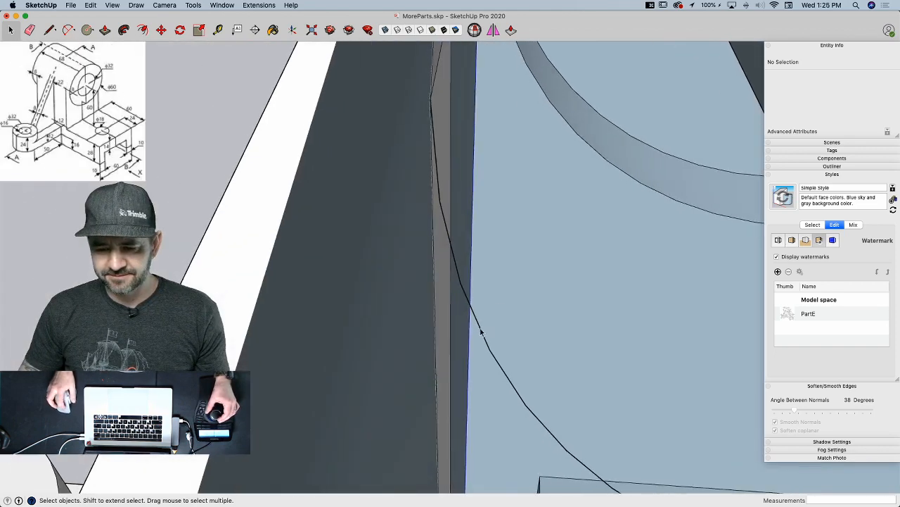
{"action": "left_click", "coordinate": [483, 333]}
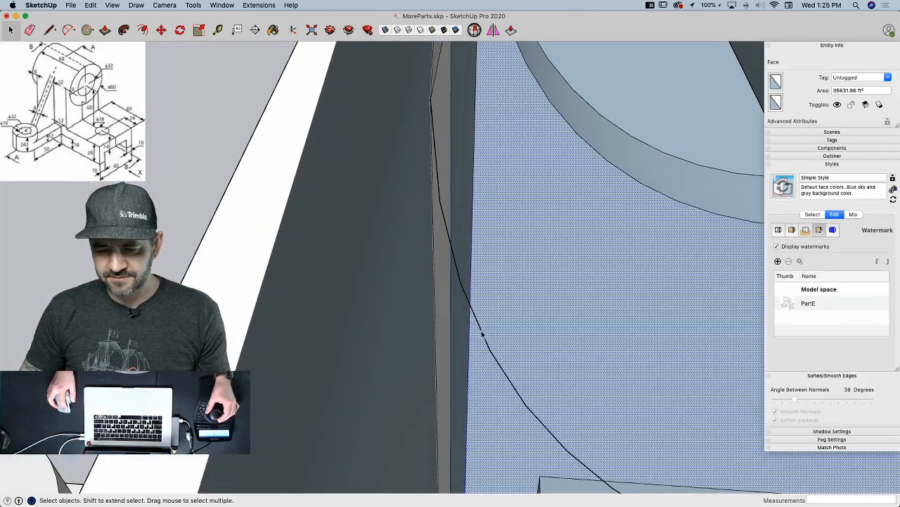
{"action": "key", "text": "BackSpace"}
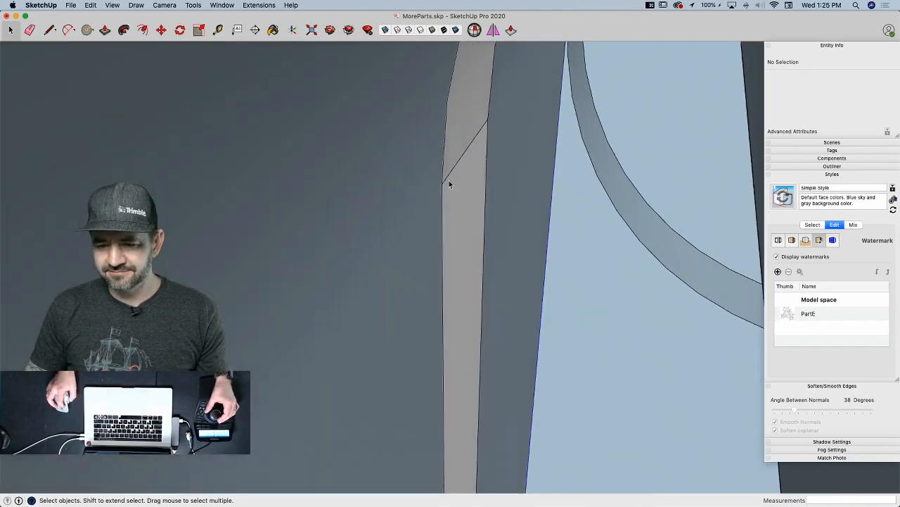
{"action": "left_click", "coordinate": [473, 218]}
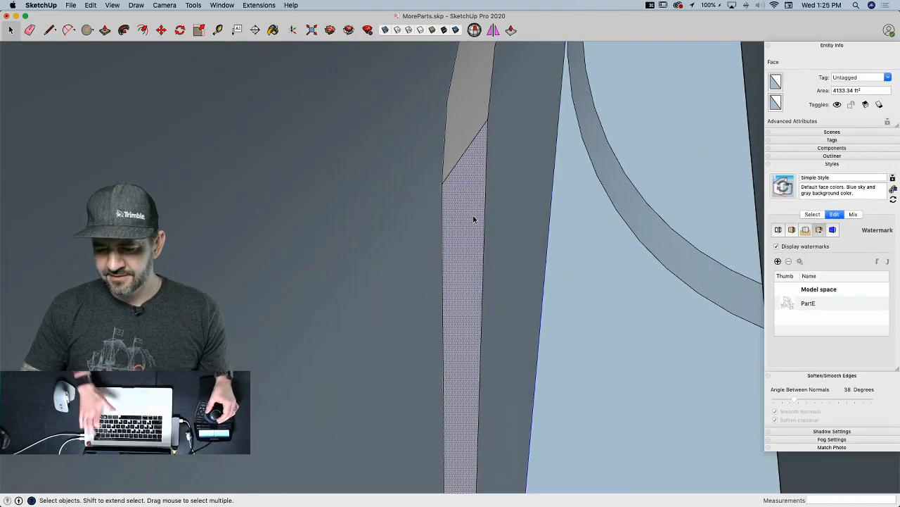
{"action": "key", "text": "BackSpace"}
{"action": "key", "text": "e"}
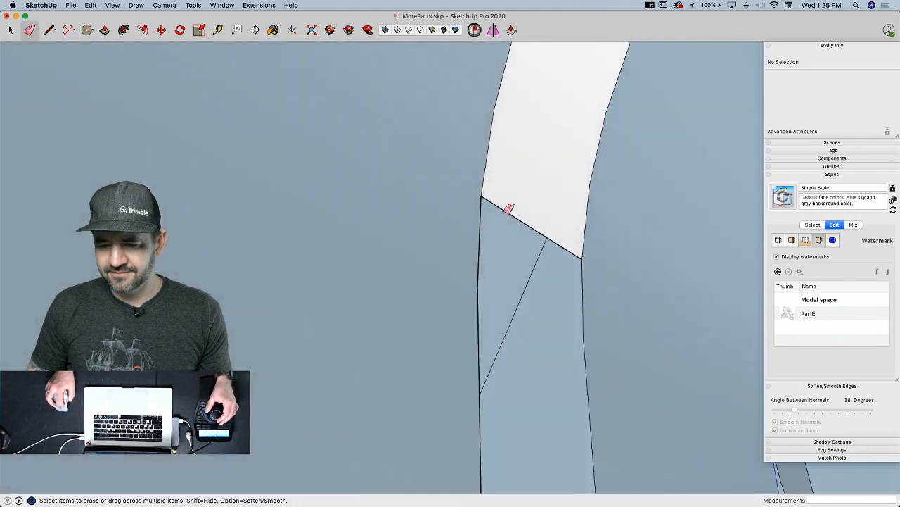
{"action": "left_click", "coordinate": [508, 211], "text": "alt"}
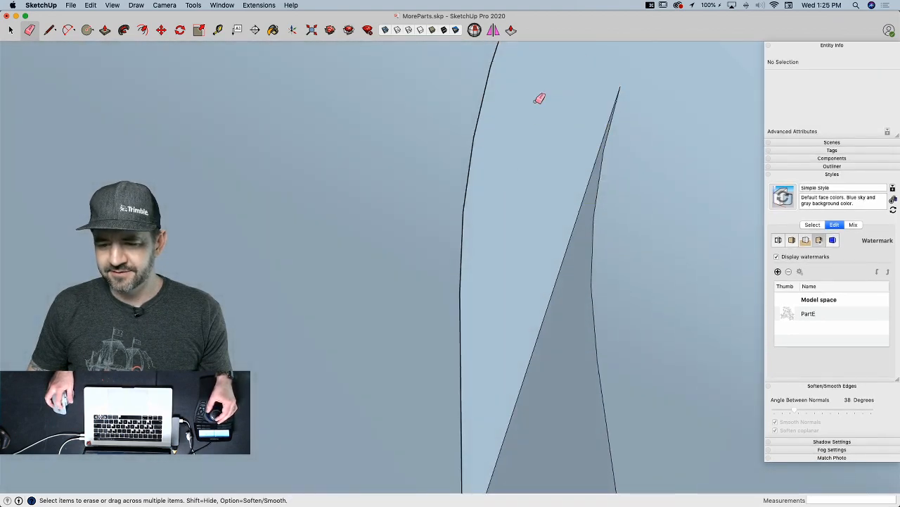
{"action": "key", "text": "space"}
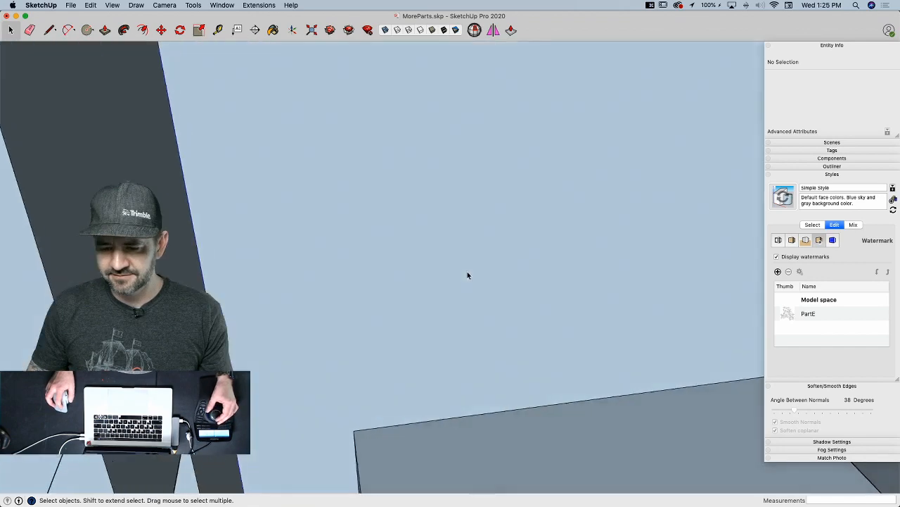
{"action": "key", "text": "e"}
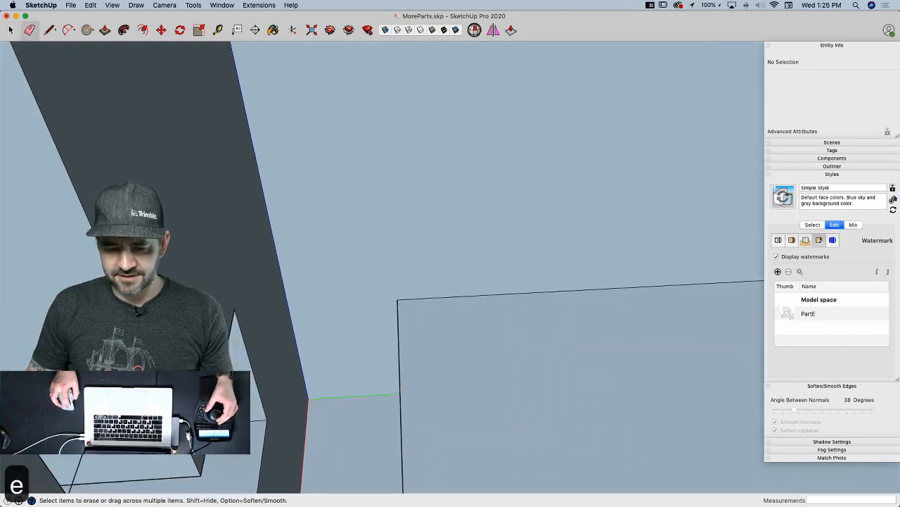
{"action": "key", "text": "space"}
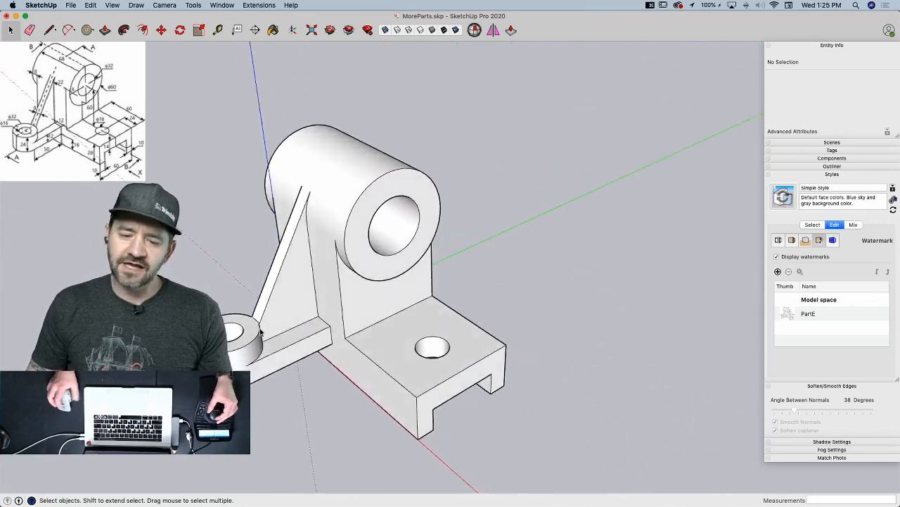
- Select all of the bracket's connected geometry and make it a group
{"action": "triple_click", "coordinate": [262, 323]}
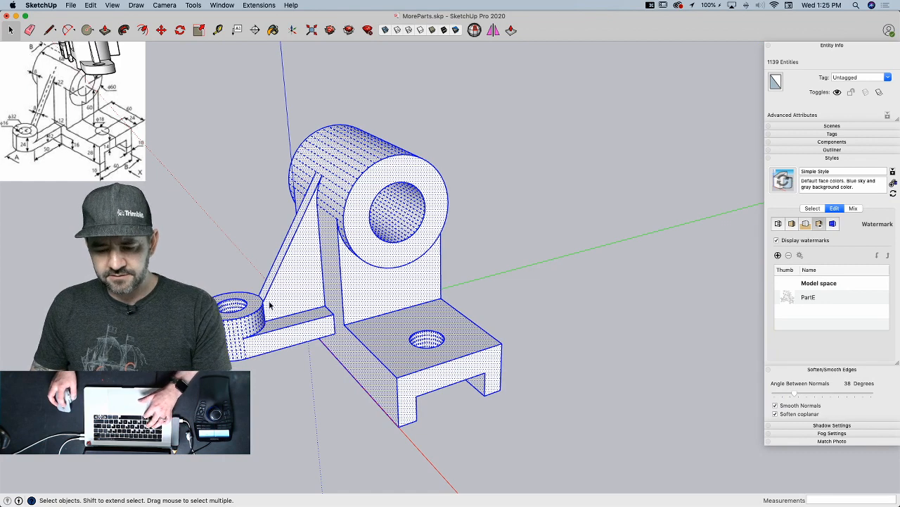
{"action": "right_click", "coordinate": [298, 268]}
{"action": "left_click", "coordinate": [326, 254]}
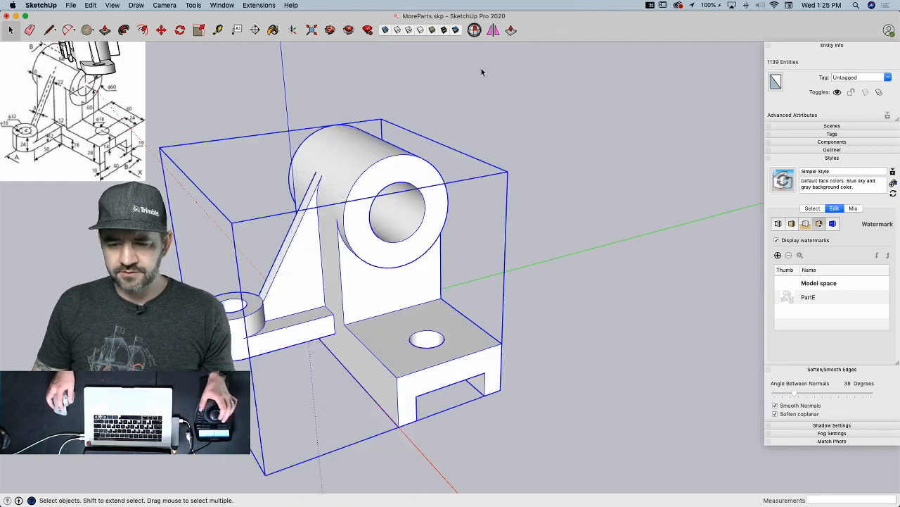
- Inspect the bracket group with Solid Inspector, erase the stray edge at the boss corner, and check the group's entity type
{"action": "left_click", "coordinate": [510, 31]}
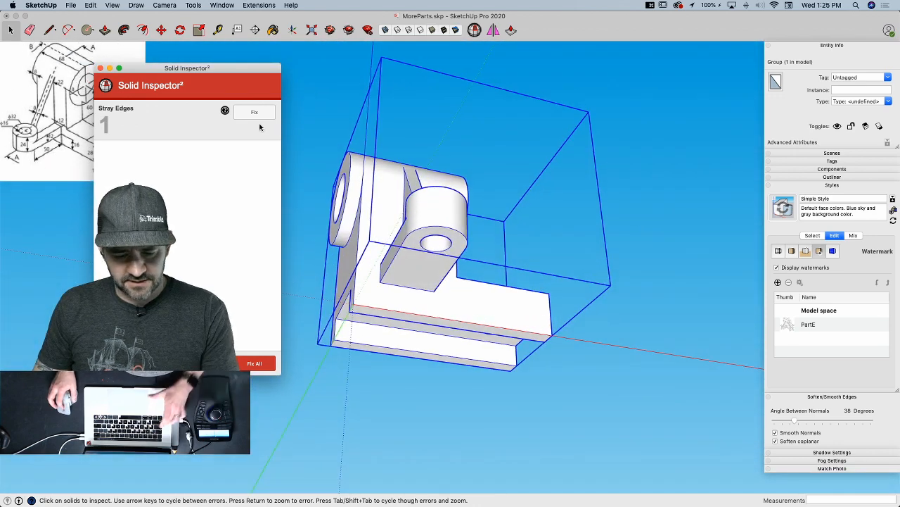
{"action": "key", "text": "Return"}
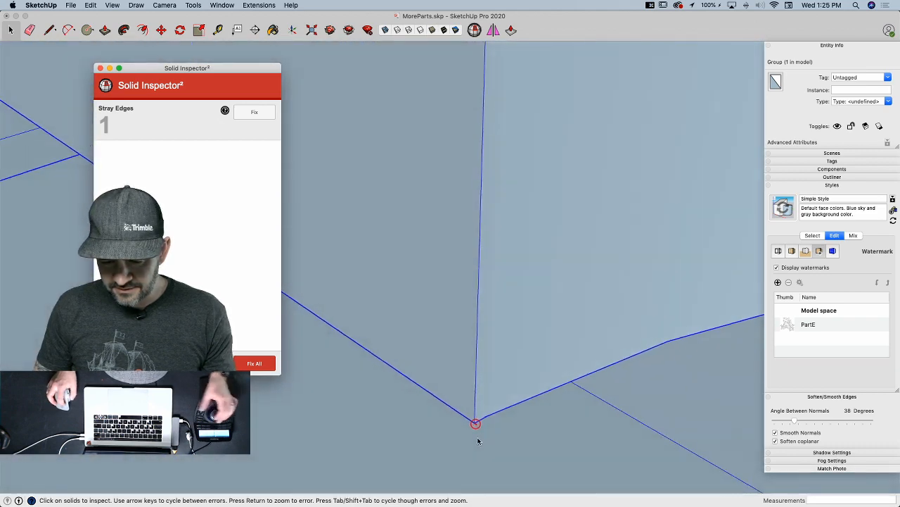
{"action": "key", "text": "Escape"}
{"action": "key", "text": "e"}
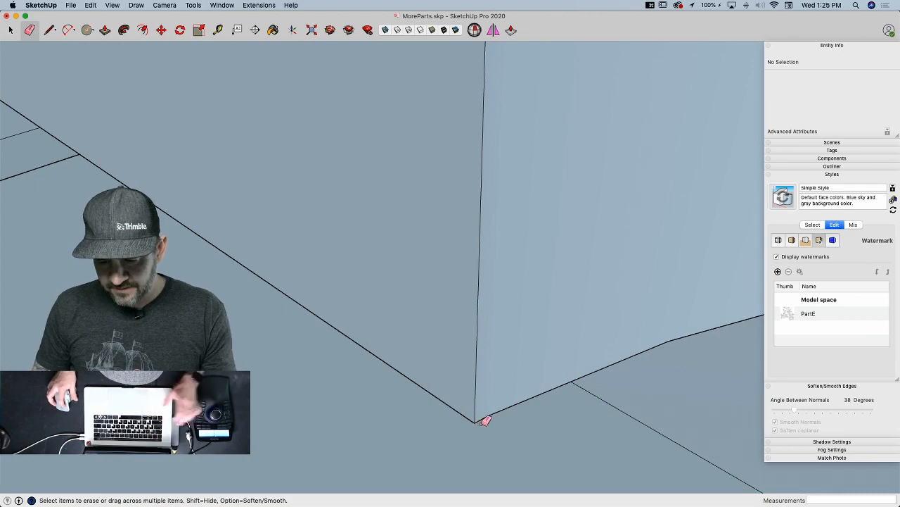
{"action": "key", "text": "space"}
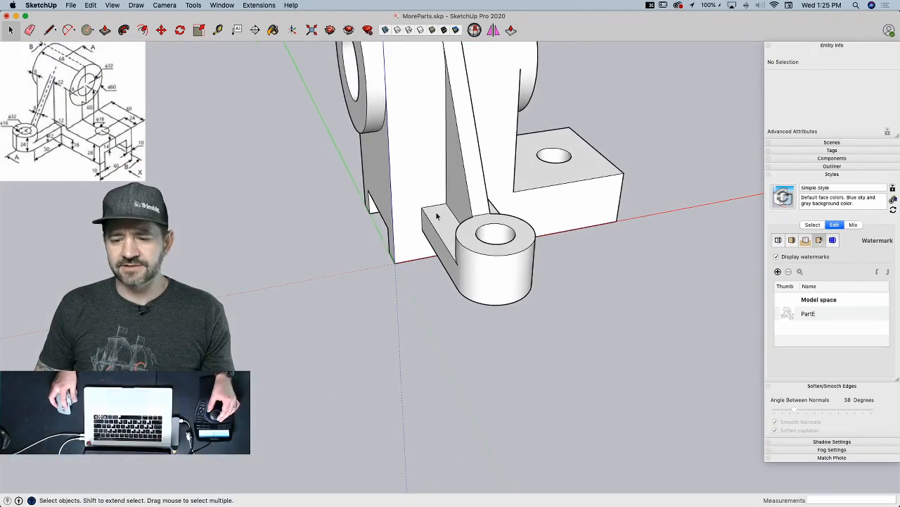
{"action": "left_click", "coordinate": [433, 220]}
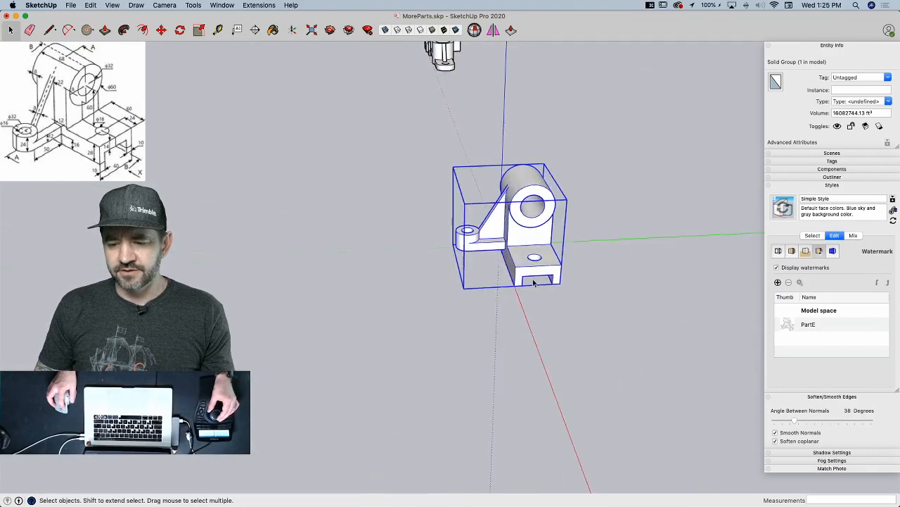
{"action": "left_click", "coordinate": [520, 425]}
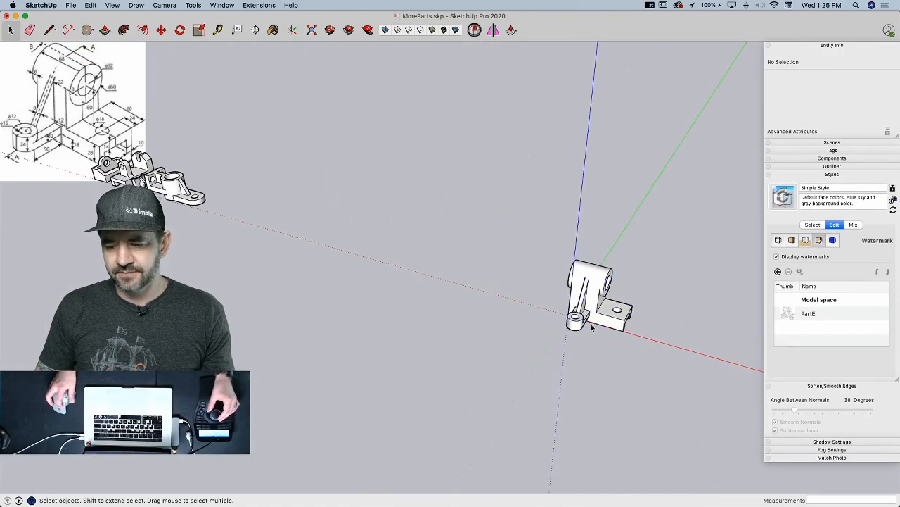
- Move the finished bracket group about 1055.9 m along the red axis so it sits beside the other completed parts
{"action": "left_click", "coordinate": [595, 325]}
{"action": "key", "text": "m"}
{"action": "left_click", "coordinate": [699, 384]}
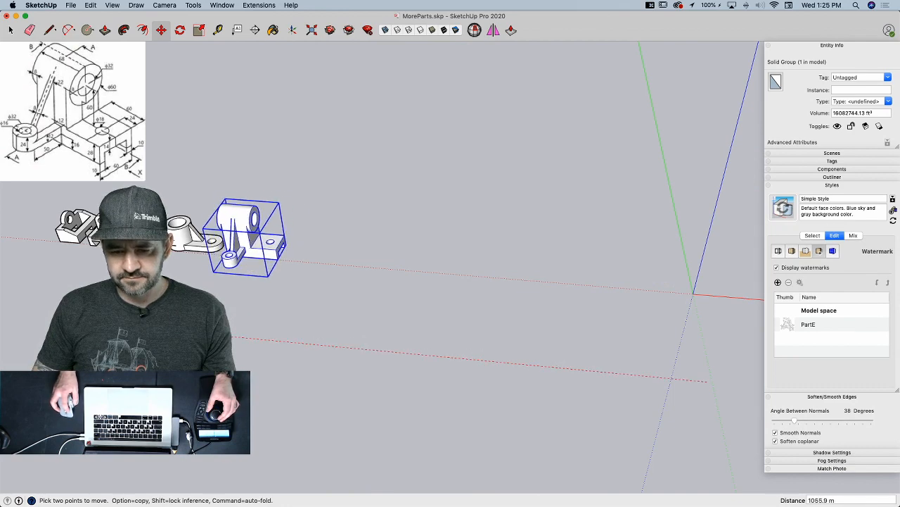
{"action": "key", "text": "space"}
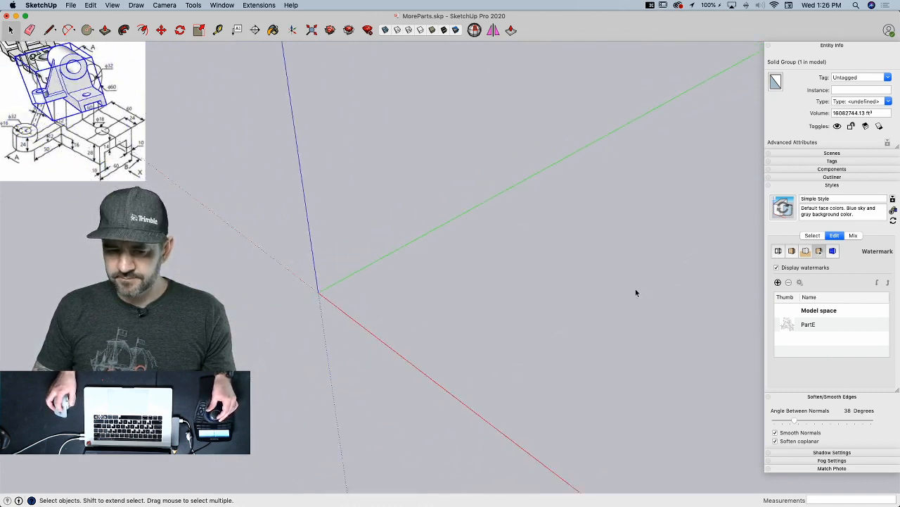
- Select all five part groups and move them together about 1086.4 m along the red axis, away from the origin
{"action": "left_click_drag", "start_coordinate": [628, 223], "coordinate": [251, 384]}
{"action": "key", "text": "m"}
{"action": "left_click", "coordinate": [555, 348]}
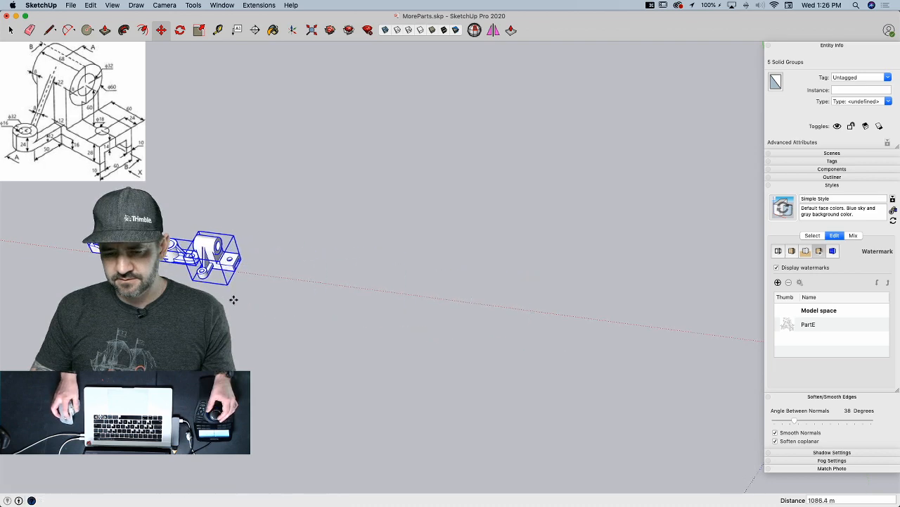
{"action": "key", "text": "space"}
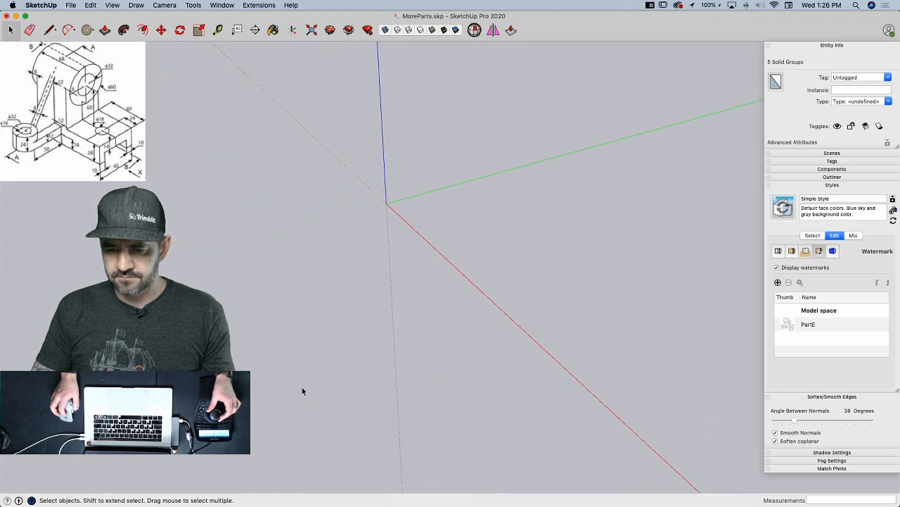
- Remove the PartE watermark from the style and confirm its permanent deletion
{"action": "left_click", "coordinate": [785, 326]}
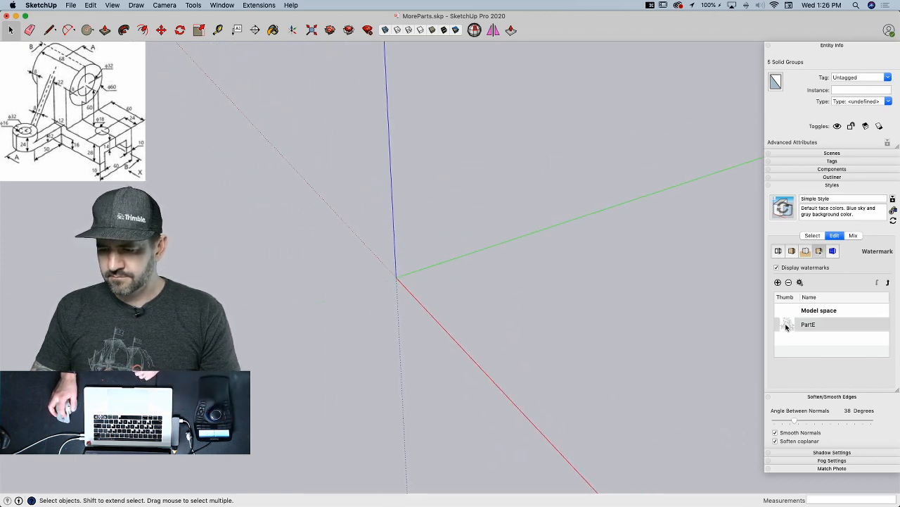
{"action": "left_click", "coordinate": [789, 282]}
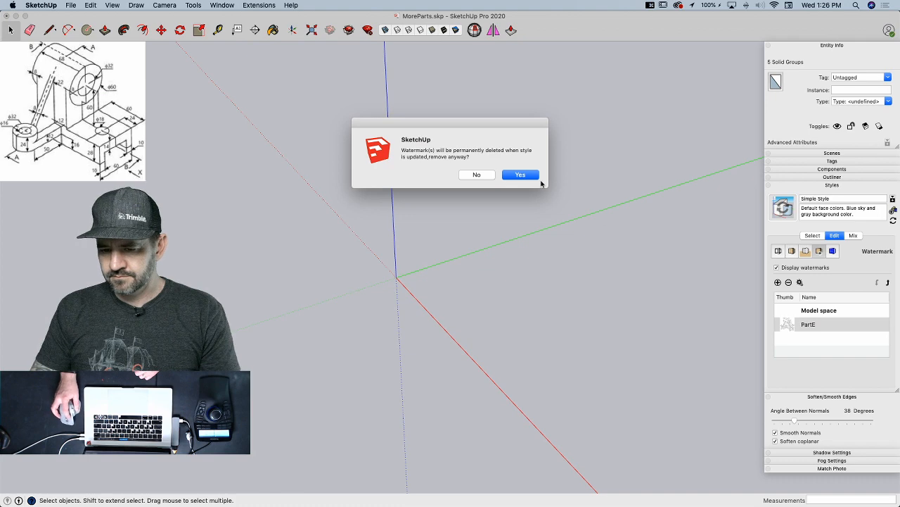
{"action": "key", "text": "Return"}
- Add PartF.jpg as a new watermark named Part6, placed in the background behind the model
{"action": "left_click", "coordinate": [778, 282]}
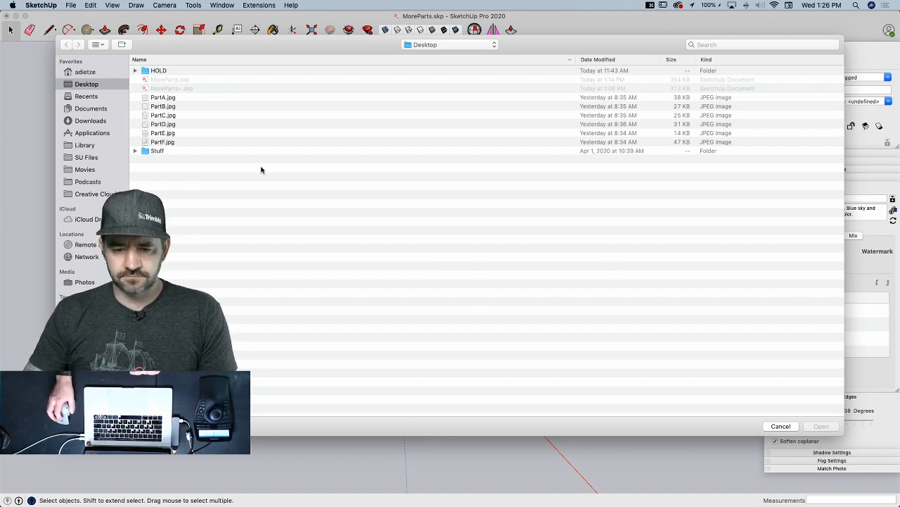
{"action": "left_click", "coordinate": [152, 145]}
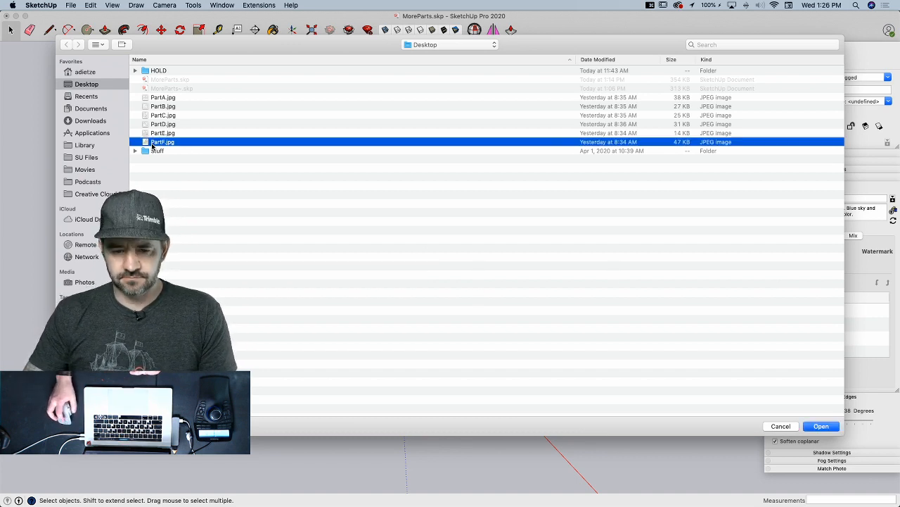
{"action": "left_click", "coordinate": [822, 427]}
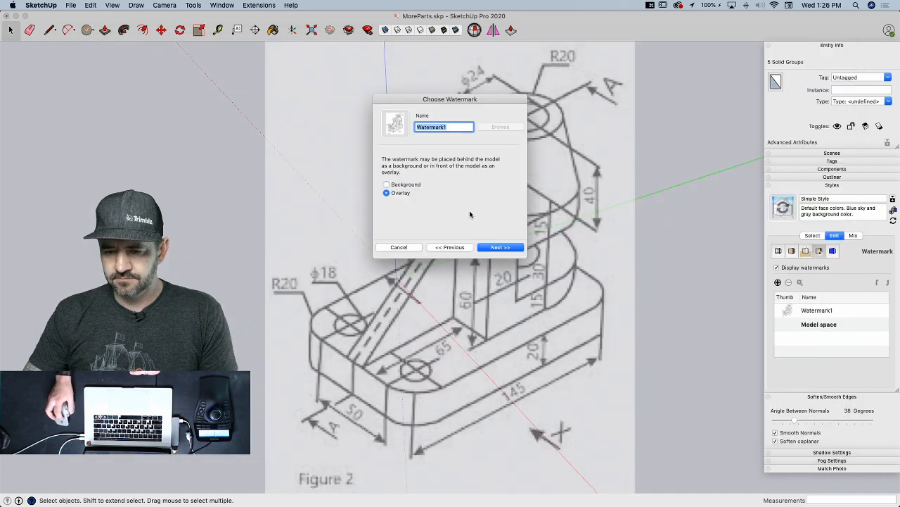
{"action": "type", "text": "PartF"}
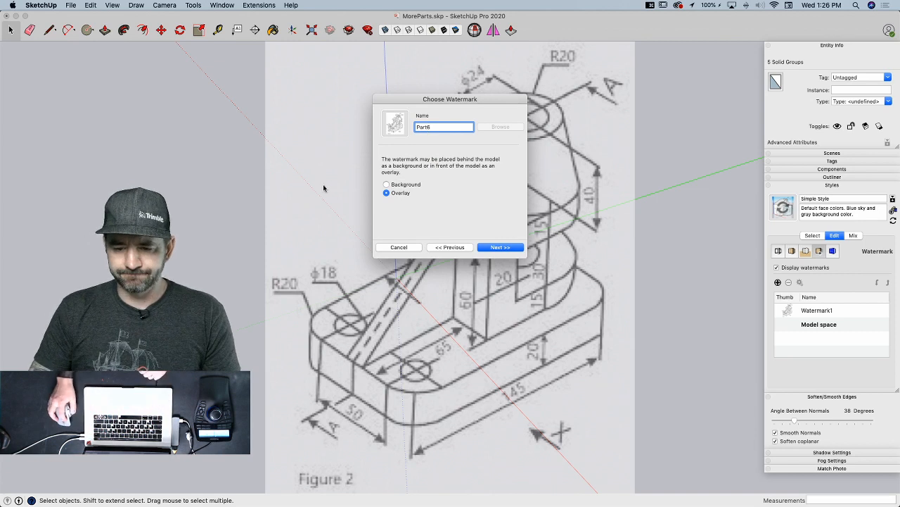
{"action": "left_click", "coordinate": [387, 185]}
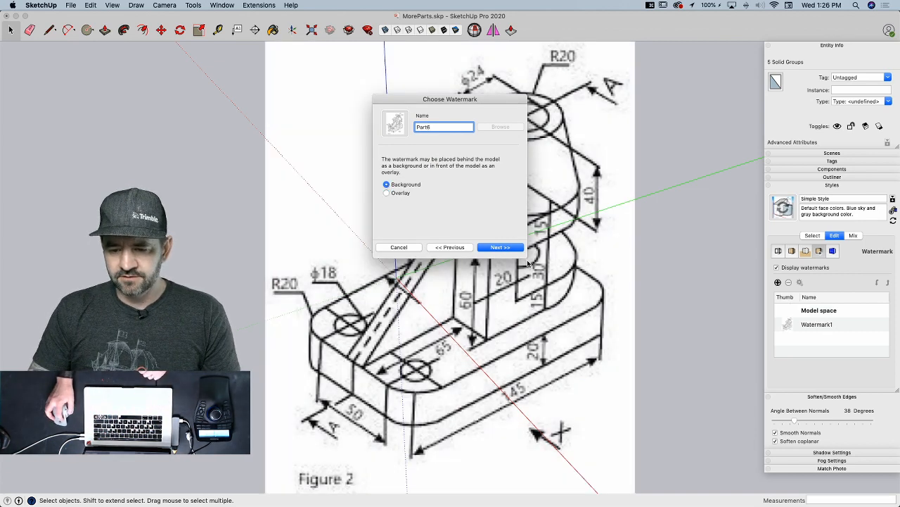
{"action": "left_click", "coordinate": [499, 247]}
{"action": "left_click", "coordinate": [500, 248]}
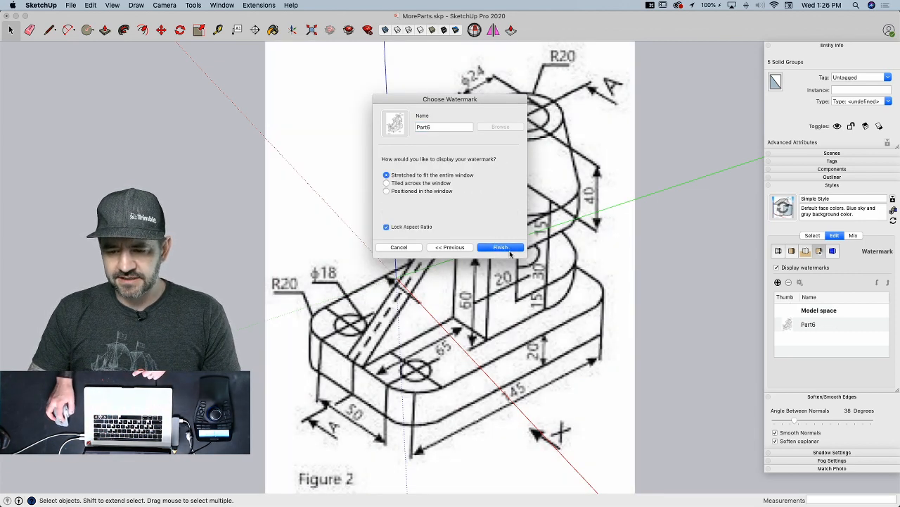
- Set the Part6 watermark as positioned in the window, anchor it to the upper-left corner, and reduce its scale slightly
{"action": "left_click", "coordinate": [387, 192]}
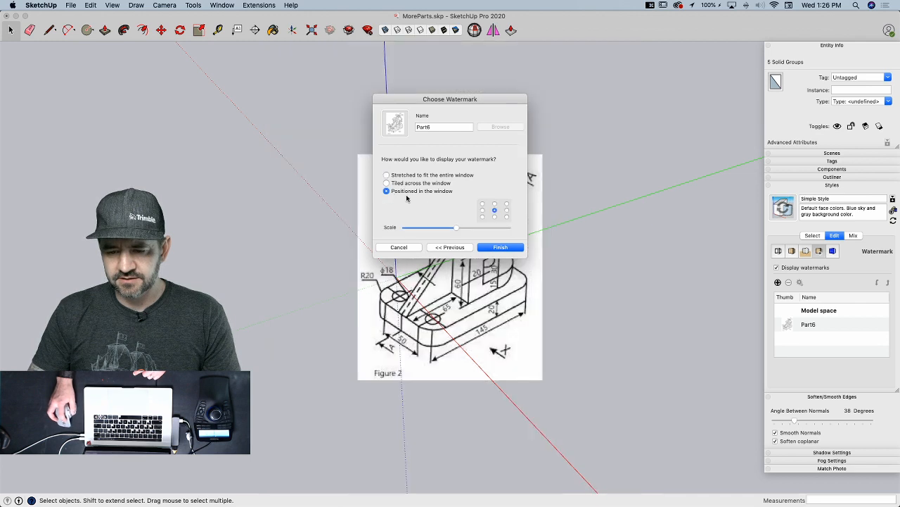
{"action": "left_click", "coordinate": [483, 204]}
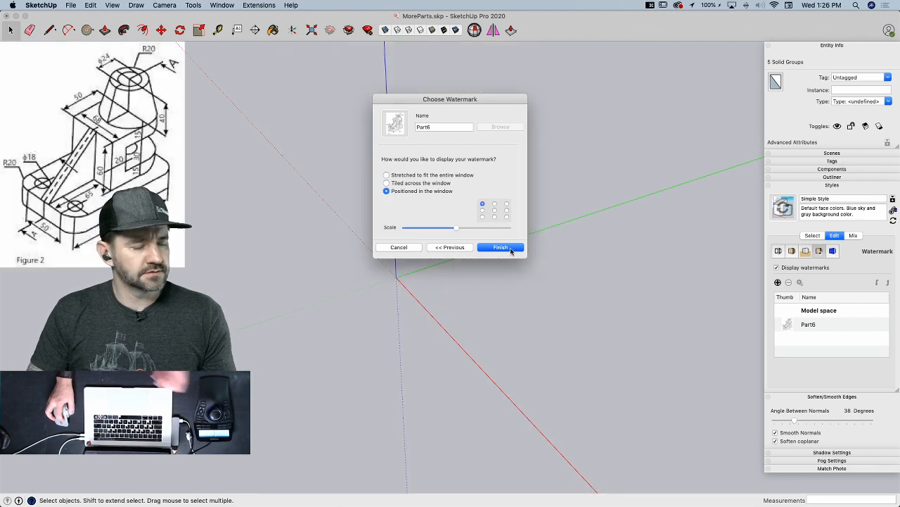
{"action": "left_click_drag", "start_coordinate": [456, 230], "coordinate": [447, 231]}
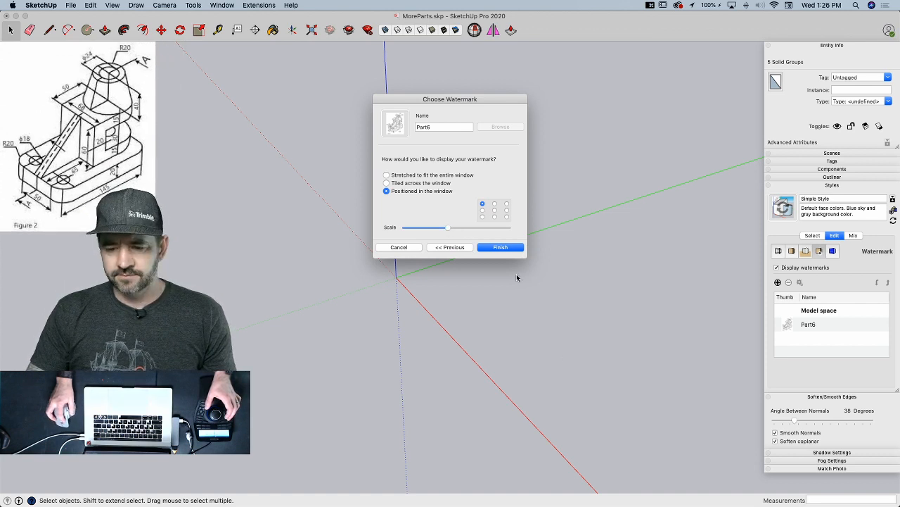
{"action": "left_click", "coordinate": [496, 249]}
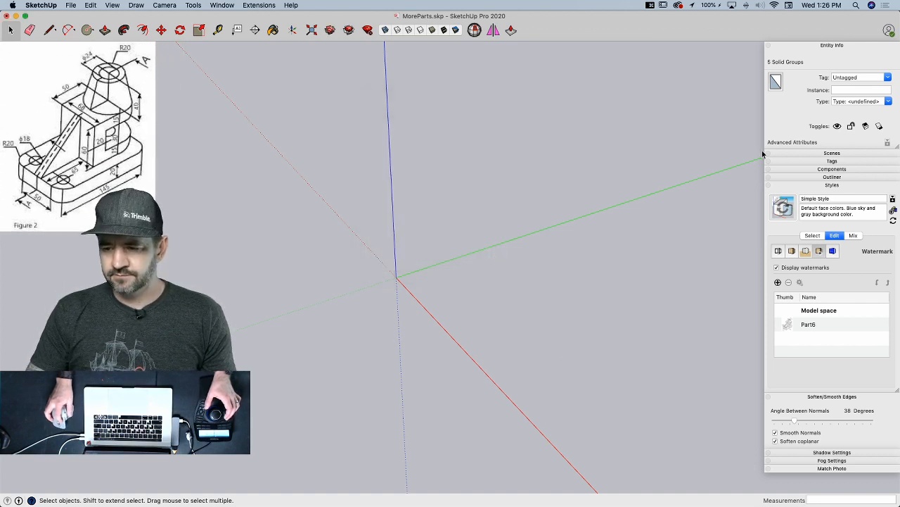
- Expand the tag list and make it taller, collapsing the entity information and style settings
{"action": "left_click", "coordinate": [821, 161]}
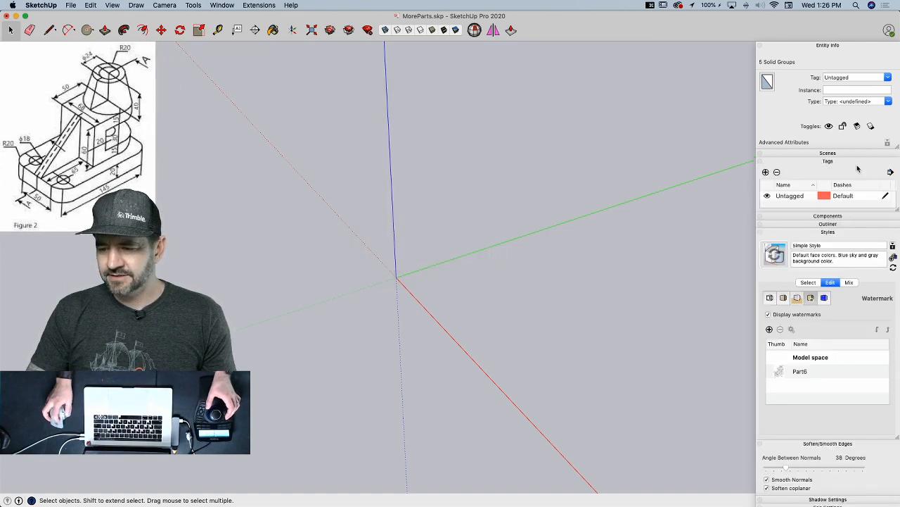
{"action": "left_click", "coordinate": [827, 45]}
{"action": "left_click", "coordinate": [819, 133]}
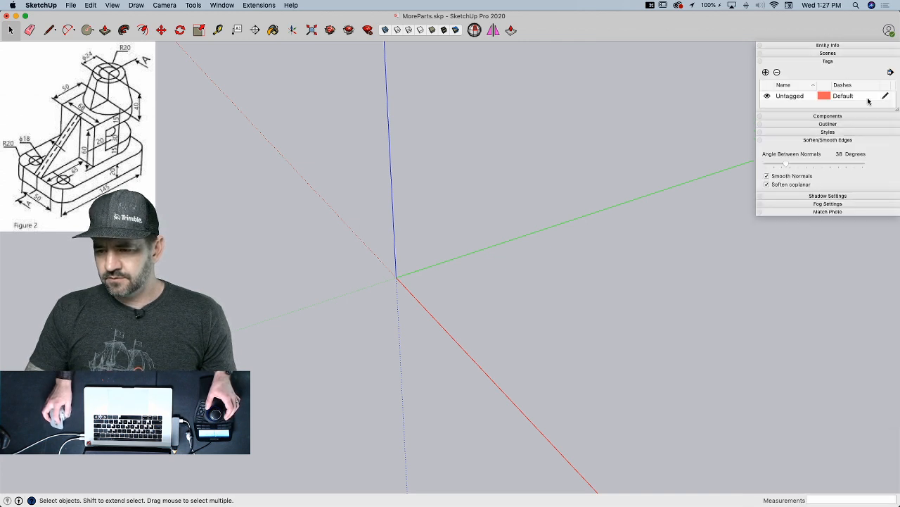
{"action": "left_click_drag", "start_coordinate": [897, 111], "coordinate": [895, 180]}
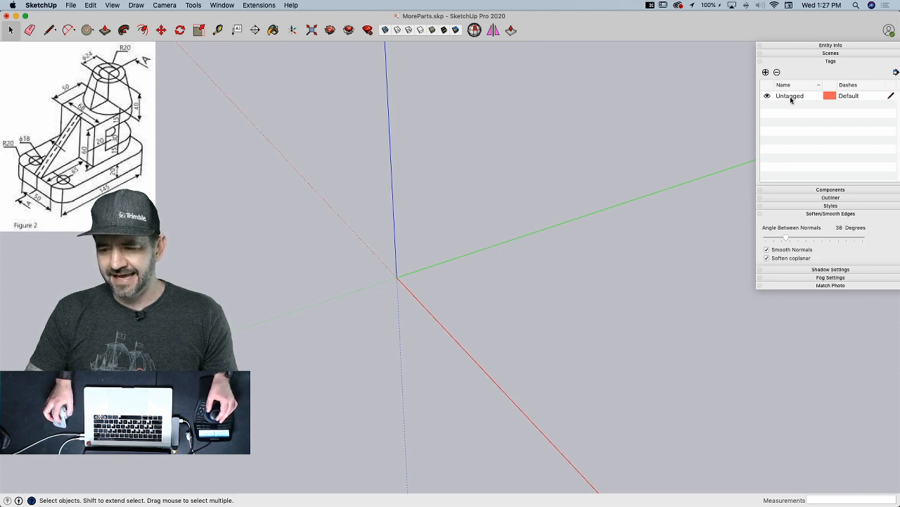
- Select the first part at the far end of the row and create a new tag named PartA
{"action": "scroll", "coordinate": [303, 159], "scroll_direction": "up", "scroll_amount": 5}
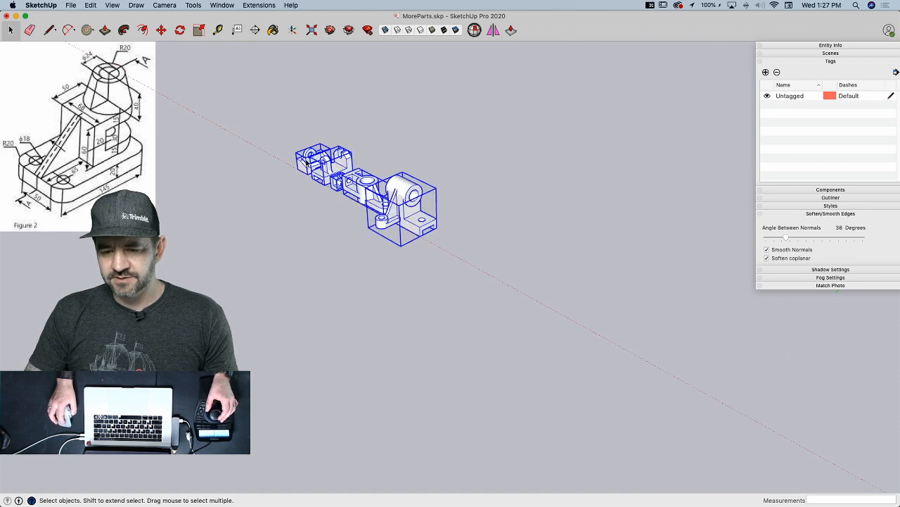
{"action": "left_click", "coordinate": [303, 161]}
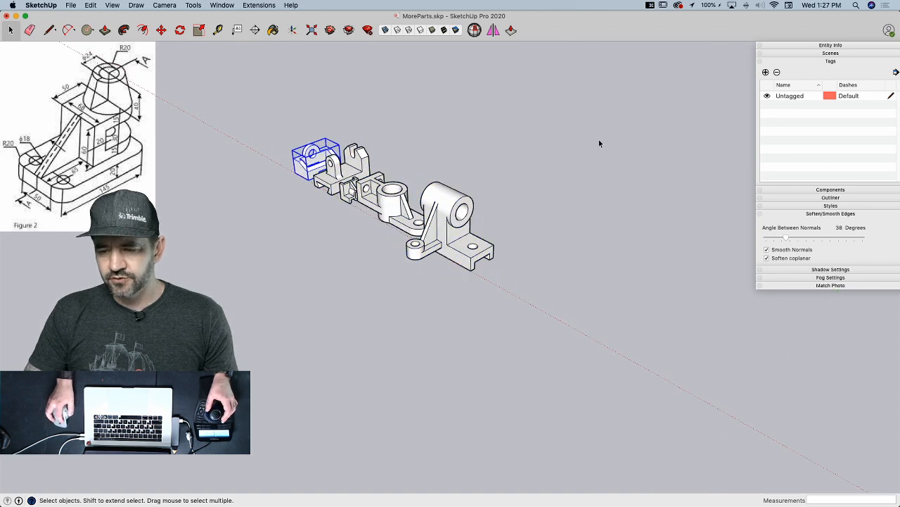
{"action": "left_click", "coordinate": [766, 72]}
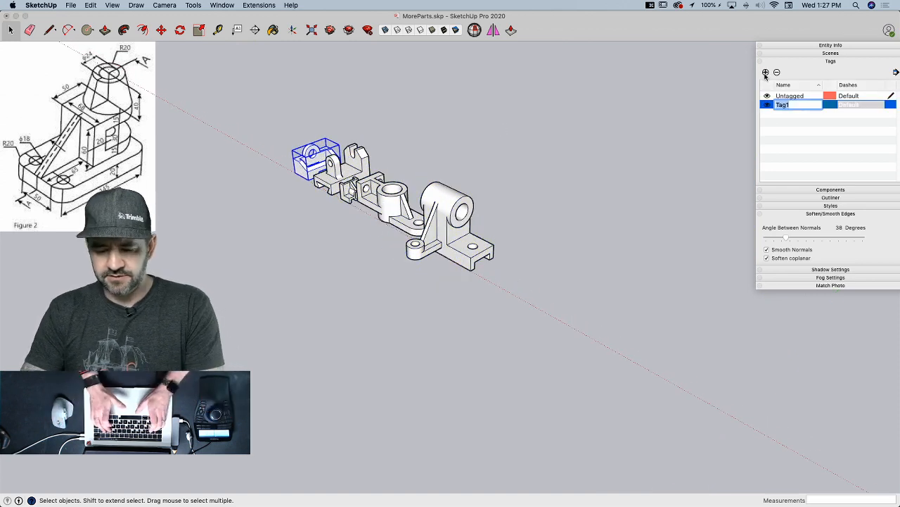
{"action": "type", "text": "PartA"}
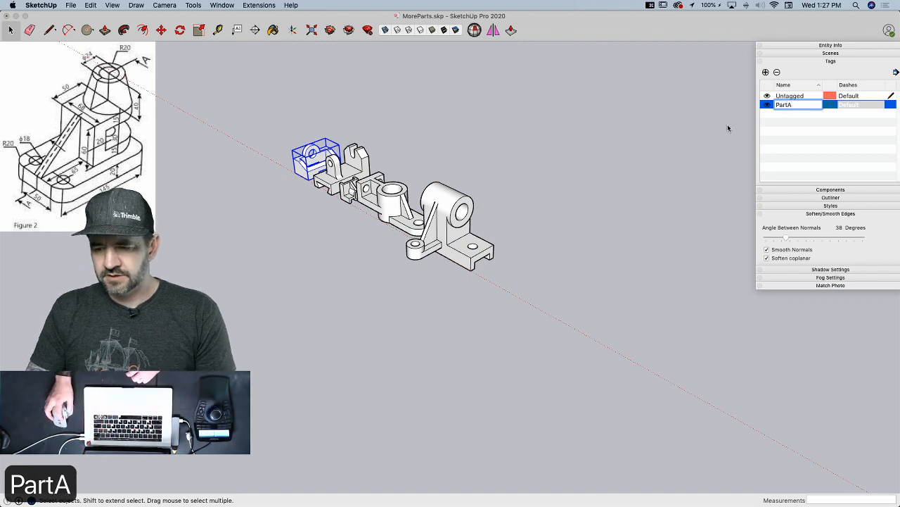
{"action": "left_click", "coordinate": [778, 134]}
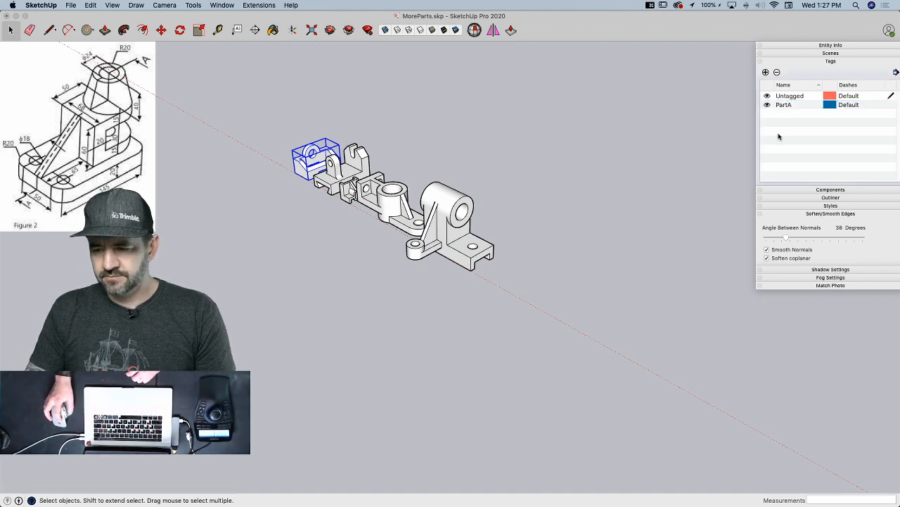
- Assign the PartA tag to the selected part group at the far end of the row
{"action": "left_click", "coordinate": [783, 45]}
{"action": "left_click", "coordinate": [872, 76]}
{"action": "left_click", "coordinate": [888, 78]}
{"action": "left_click", "coordinate": [843, 94]}
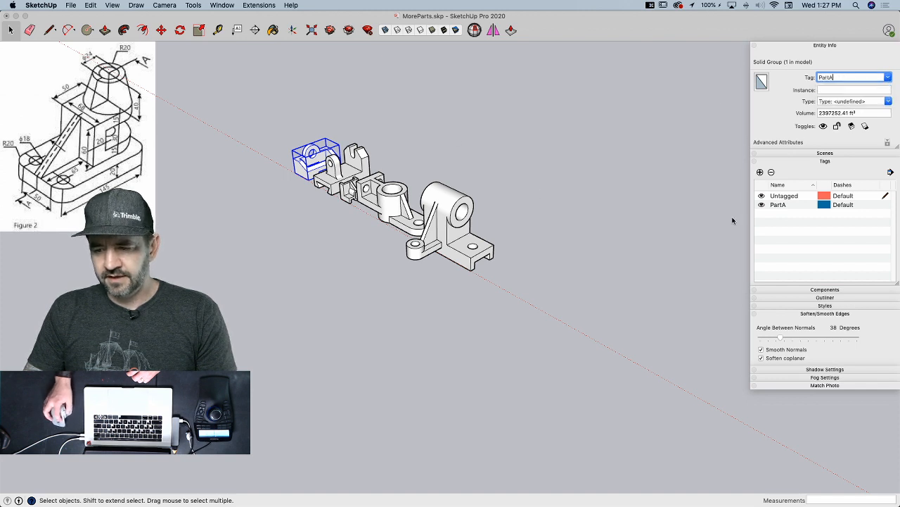
- Toggle the visibility of the PartA tag and leave it hidden
{"action": "left_click", "coordinate": [762, 205]}
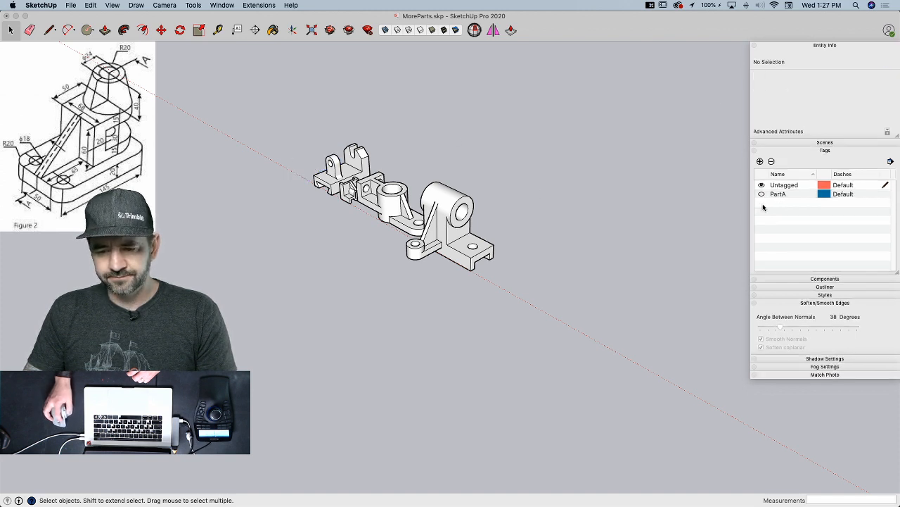
{"action": "left_click", "coordinate": [762, 195]}
{"action": "left_click", "coordinate": [761, 194]}
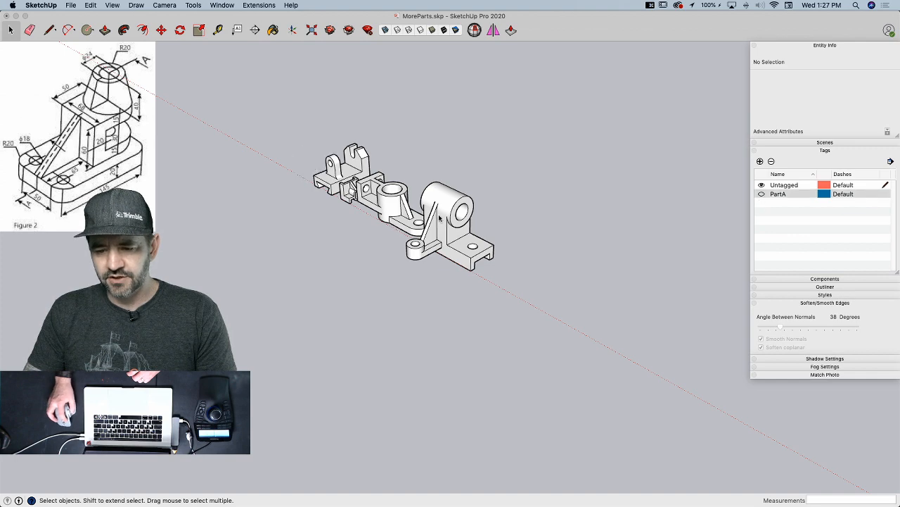
{"action": "scroll", "coordinate": [600, 164], "scroll_direction": "down", "scroll_amount": 5}
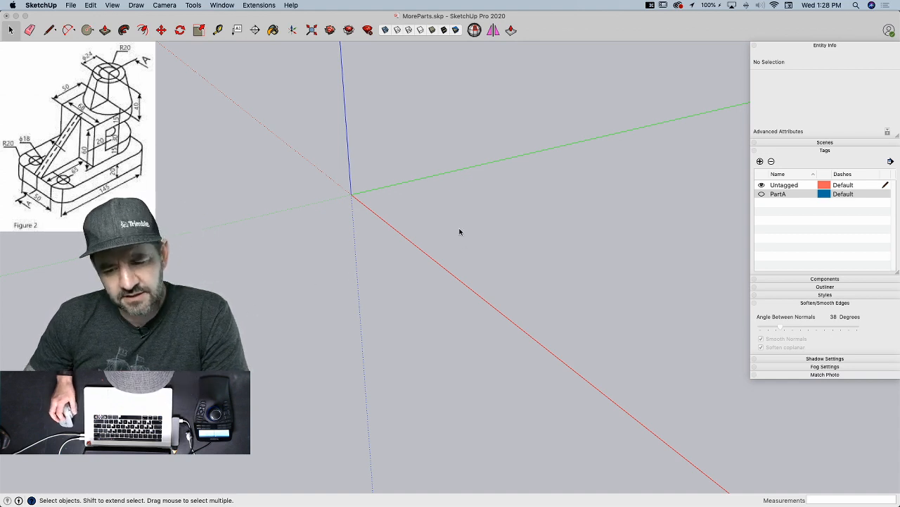
{"action": "key", "text": "r"}
{"action": "left_click", "coordinate": [395, 212]}
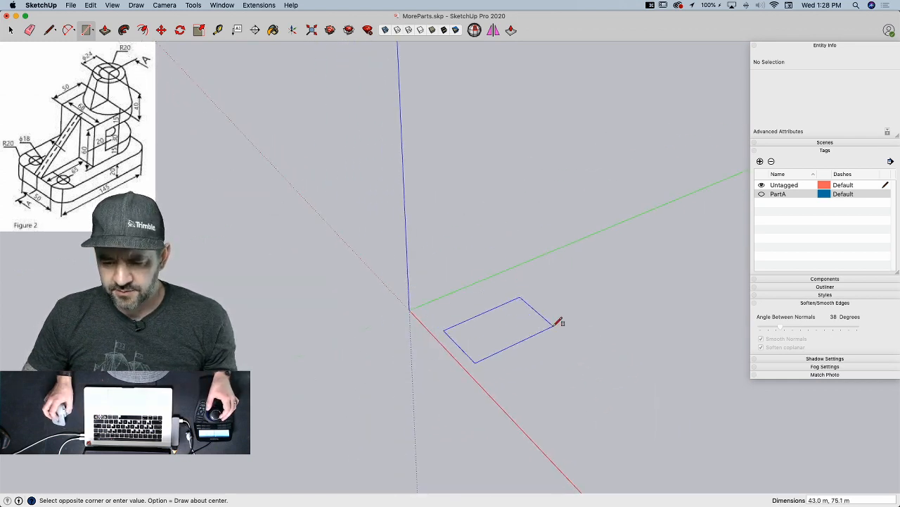
{"action": "key", "text": "space"}
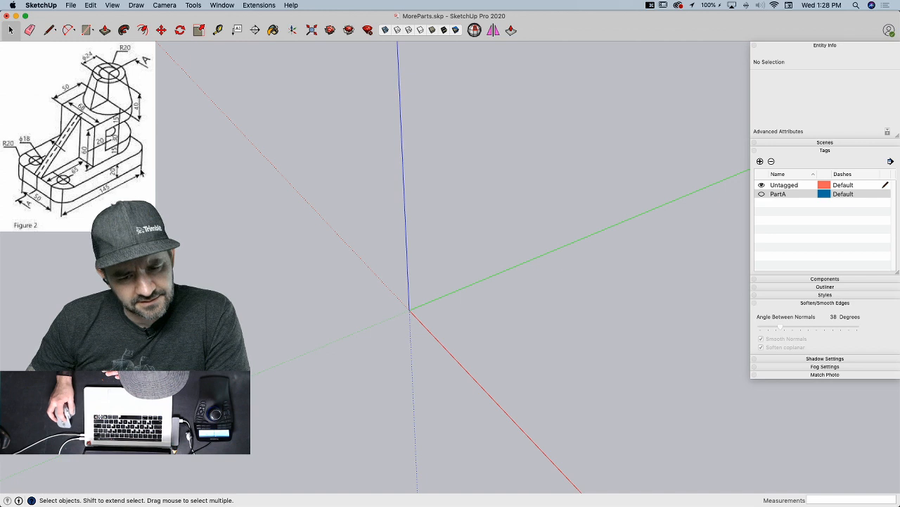
- Draw a 50 by 145 m rectangle on the ground plane near the origin as the base outline of the new part
{"action": "key", "text": "r"}
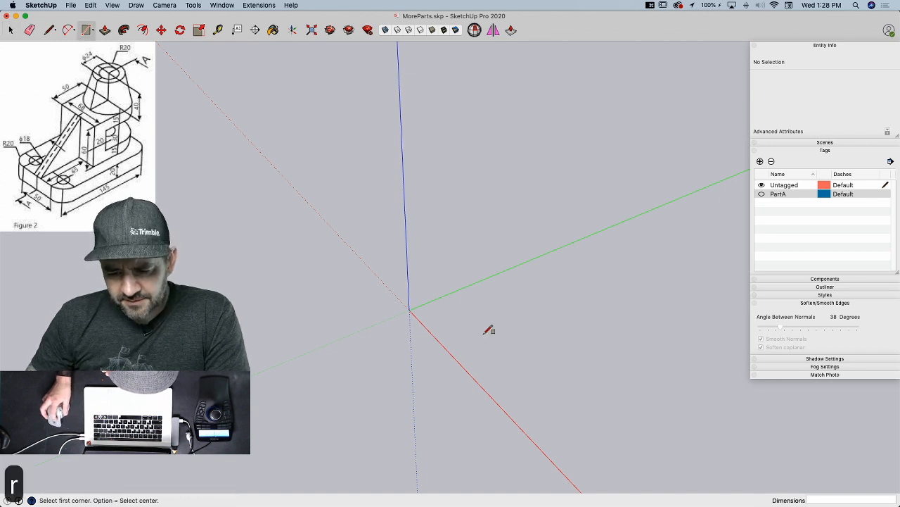
{"action": "left_click", "coordinate": [451, 321]}
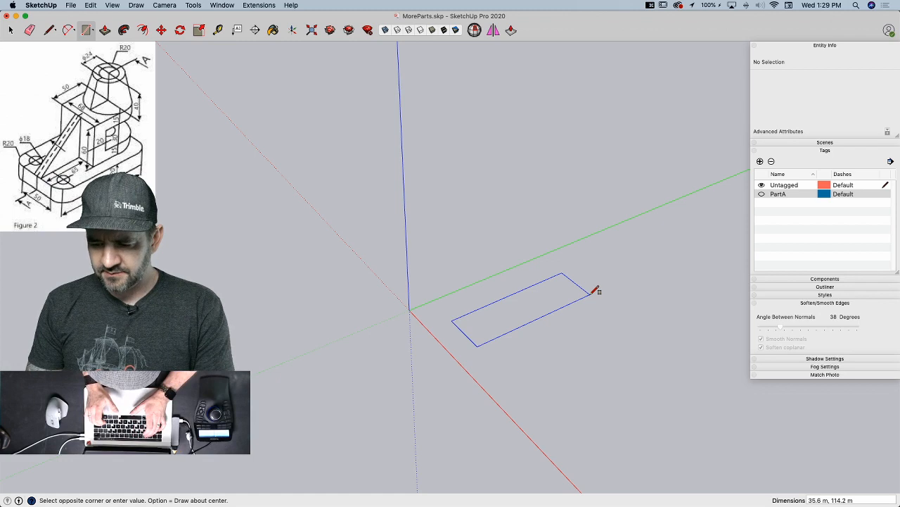
{"action": "type", "text": "50"}
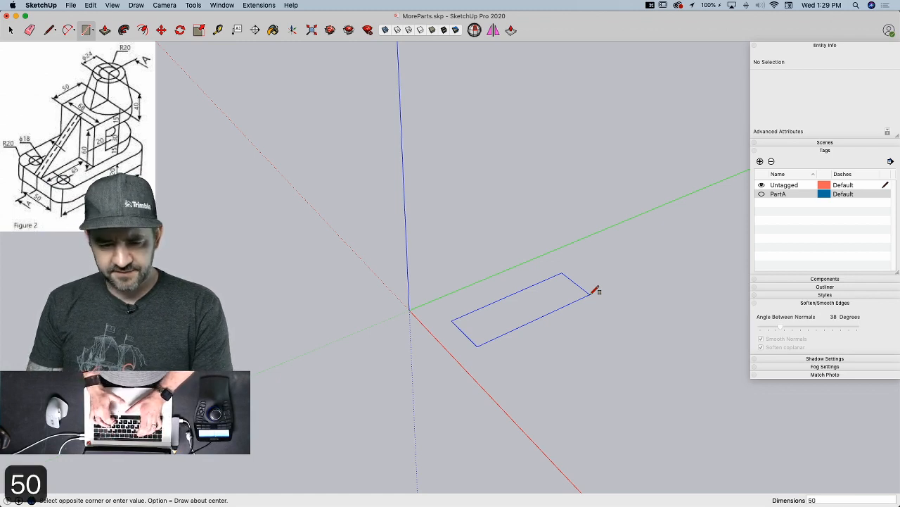
{"action": "type", "text": ",145"}
{"action": "key", "text": "Return"}
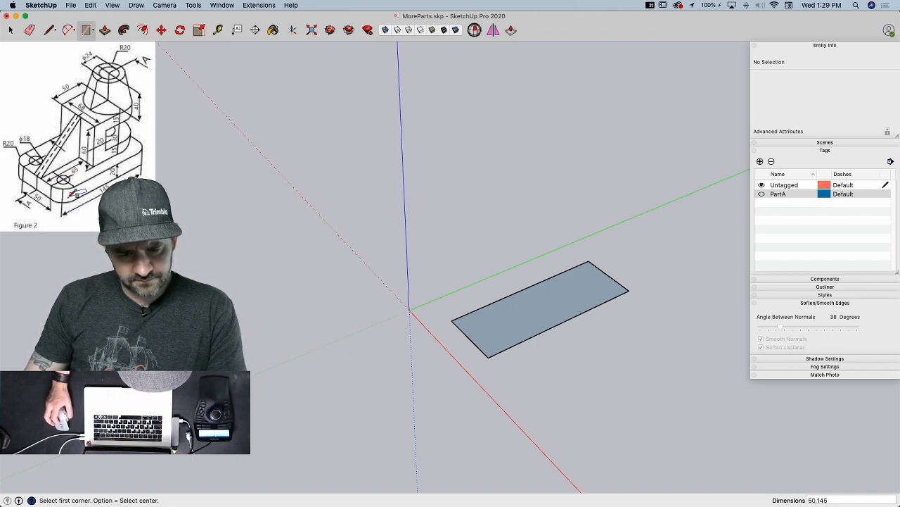
{"action": "key", "text": "space"}
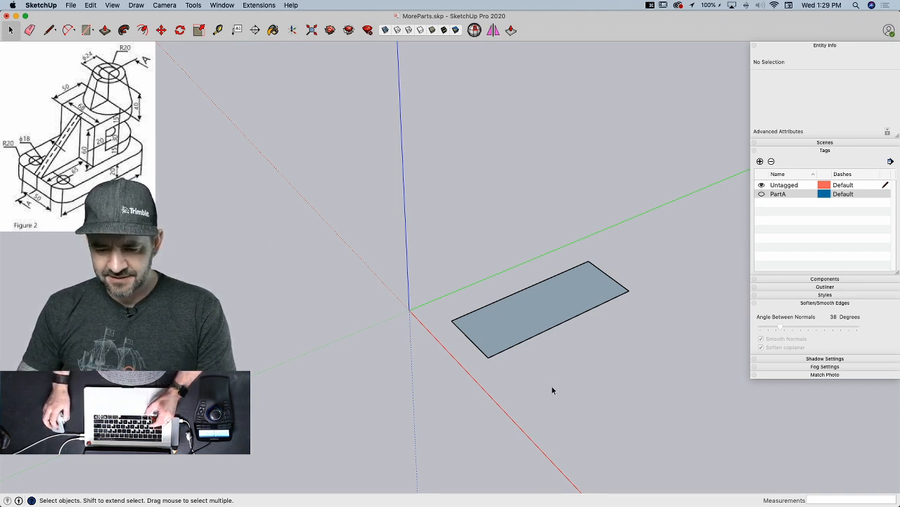
- Draw a 20 m line along the rectangle's long edge, starting from the near corner
{"action": "key", "text": "l"}
{"action": "scroll", "coordinate": [518, 358], "scroll_direction": "up", "scroll_amount": 3}
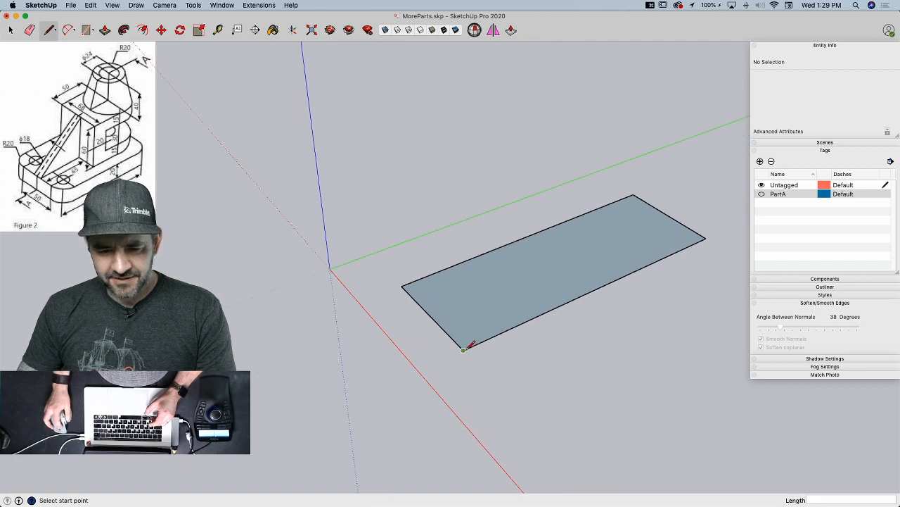
{"action": "left_click", "coordinate": [464, 348]}
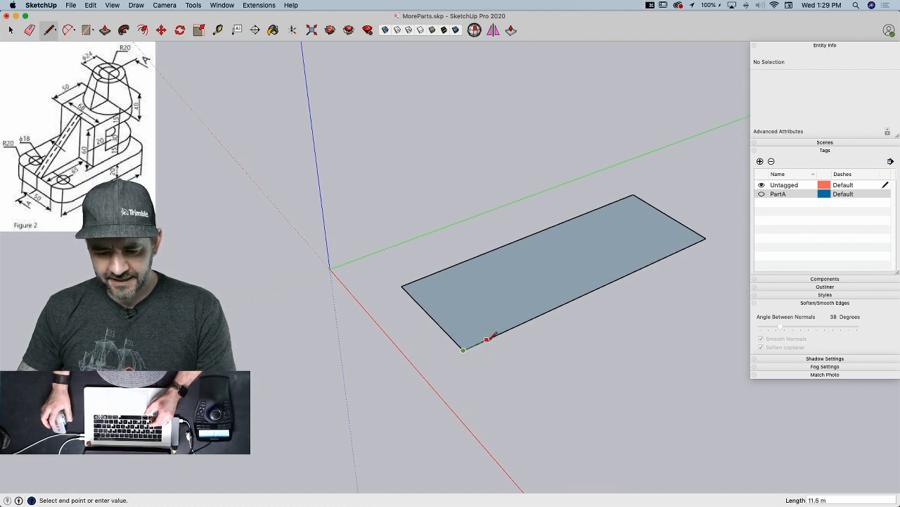
{"action": "type", "text": "20"}
{"action": "key", "text": "Return"}
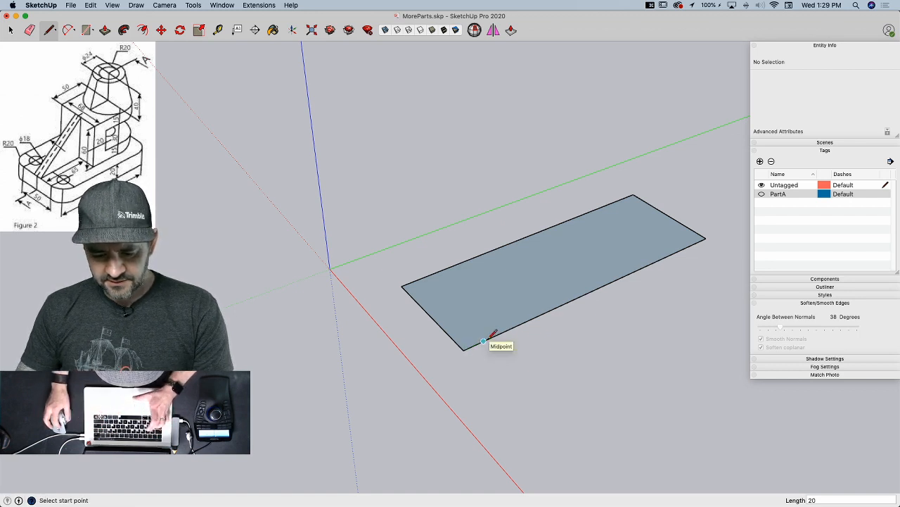
{"action": "key", "text": "c"}
{"action": "left_click", "coordinate": [485, 339]}
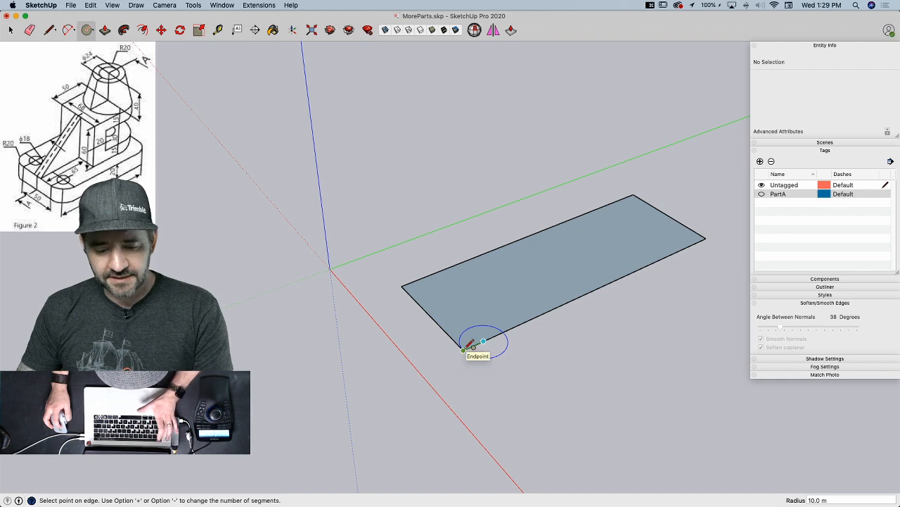
{"action": "key", "text": "Escape"}
{"action": "key", "text": "l"}
{"action": "left_click", "coordinate": [464, 349]}
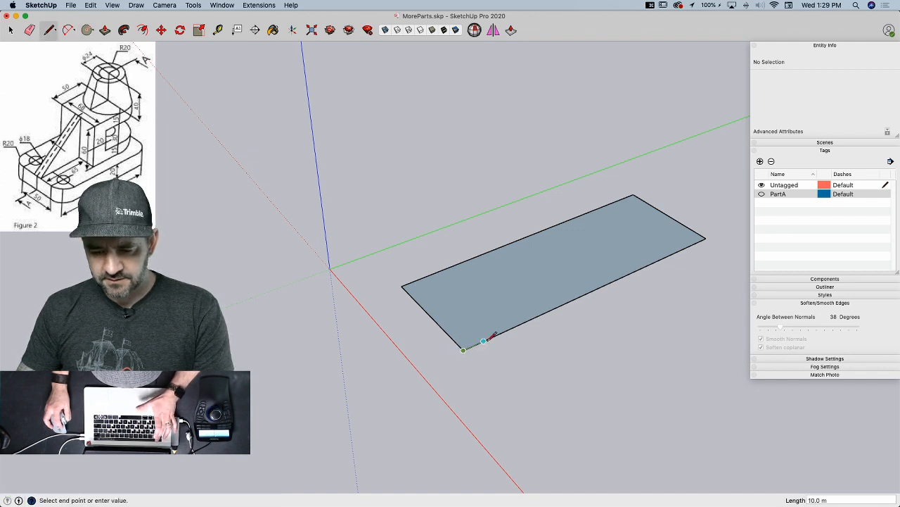
{"action": "key", "text": "l"}
- Draw a 20 m radius circle centred 20 m along the long edge, reaching the near corner of the rectangle
{"action": "key", "text": "c"}
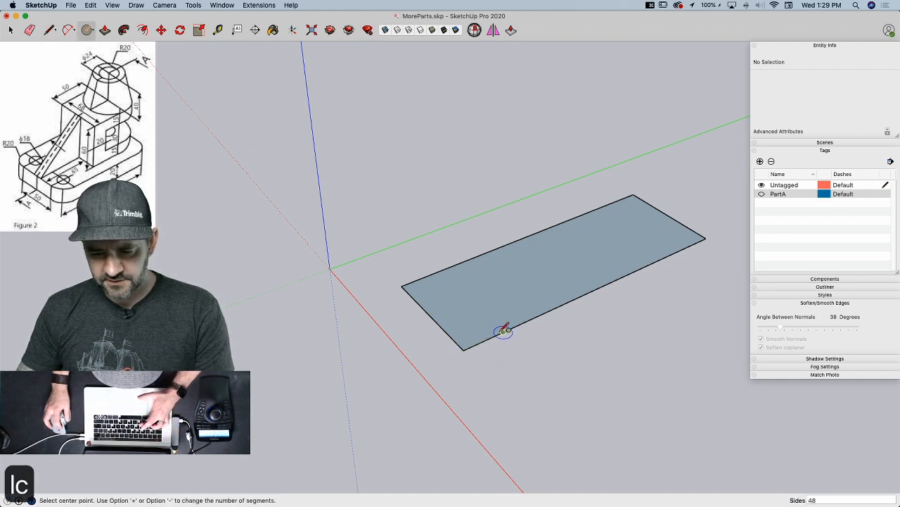
{"action": "left_click", "coordinate": [503, 331]}
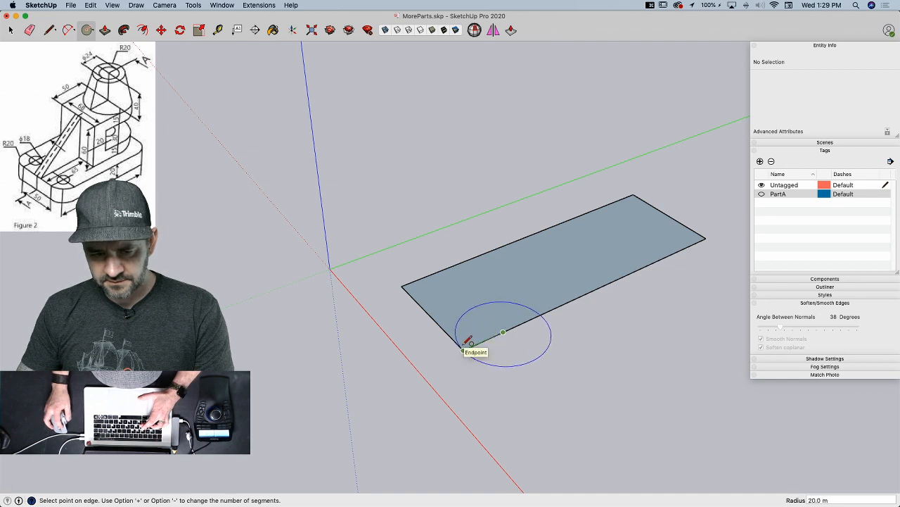
{"action": "left_click", "coordinate": [464, 349]}
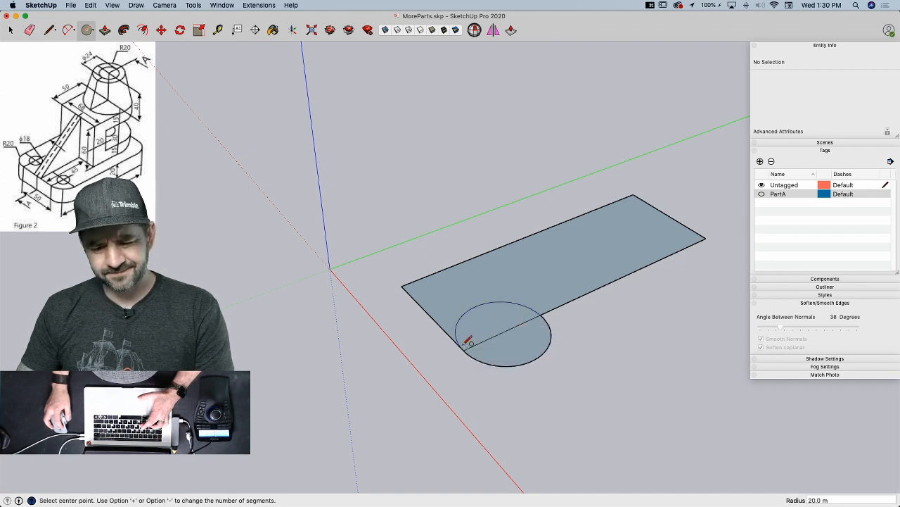
- Copy both halves of the circle from the near corner to the other corner of the same short edge
{"action": "key", "text": "space"}
{"action": "left_click", "coordinate": [497, 324]}
{"action": "left_click", "coordinate": [508, 357], "text": "shift"}
{"action": "key", "text": "m"}
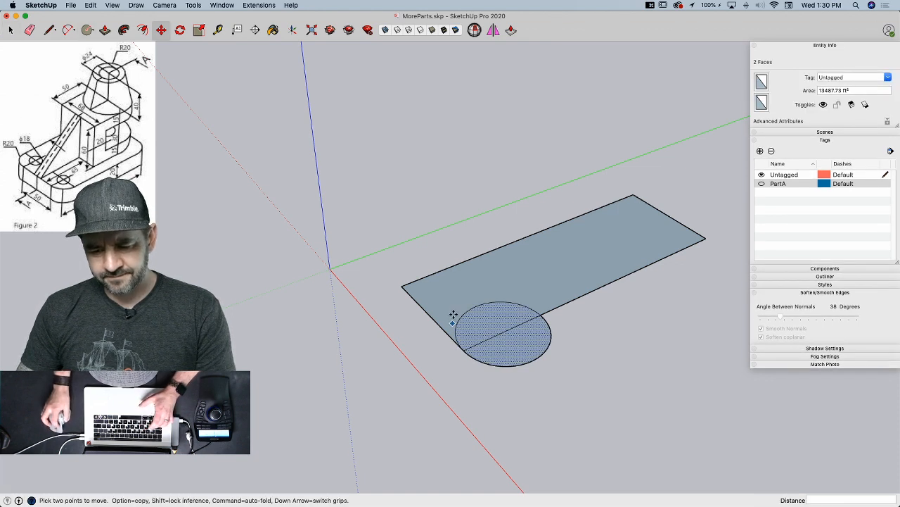
{"action": "left_click", "coordinate": [465, 349]}
{"action": "key", "text": "alt"}
{"action": "left_click", "coordinate": [399, 287]}
- Copy both circles along the rectangle so the copies touch the two corners at its far end
{"action": "key", "text": "space"}
{"action": "left_click", "coordinate": [498, 322], "text": "shift"}
{"action": "left_click", "coordinate": [513, 358], "text": "shift"}
{"action": "key", "text": "m"}
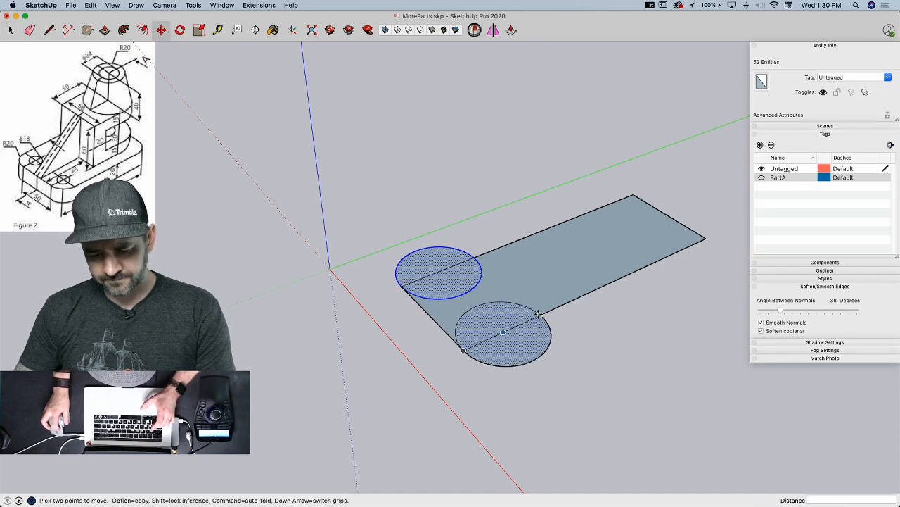
{"action": "left_click", "coordinate": [538, 314]}
{"action": "key", "text": "alt"}
{"action": "left_click", "coordinate": [698, 233]}
- Draw a rectangle spanning the outermost points of the four circles to close the long sides of the base outline
{"action": "middle_click_drag", "start_coordinate": [649, 261], "coordinate": [463, 318]}
{"action": "key", "text": "r"}
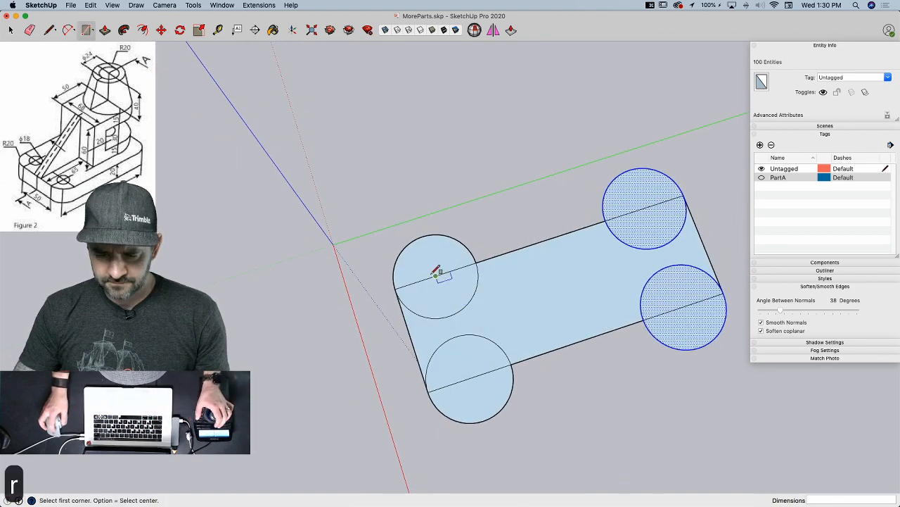
{"action": "left_click", "coordinate": [422, 237]}
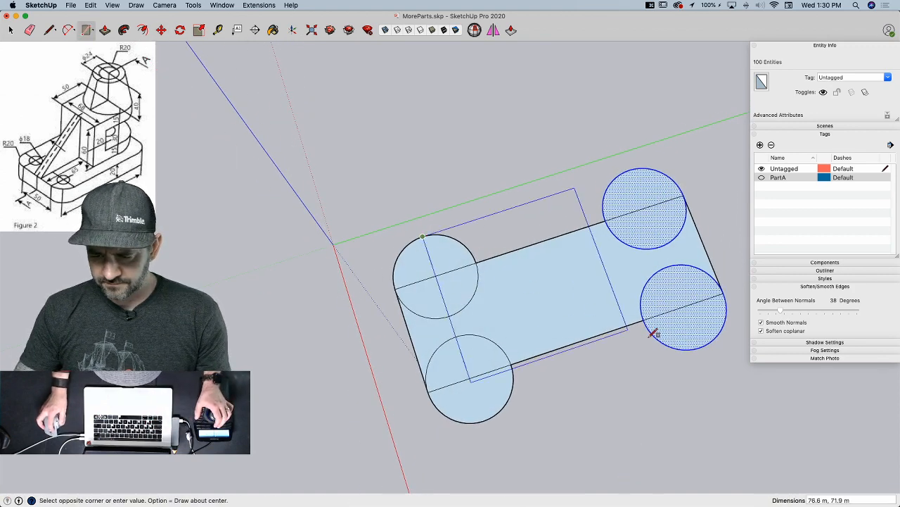
{"action": "left_click", "coordinate": [705, 346]}
- Erase the inner arcs, original rectangle edges and leftover corners so only the rounded base outline remains
{"action": "key", "text": "e"}
{"action": "mouse_move", "coordinate": [563, 317]}
{"action": "middle_mouse_down"}
{"action": "mouse_move", "coordinate": [518, 394]}
{"action": "mouse_move", "coordinate": [494, 360]}
{"action": "mouse_move", "coordinate": [466, 351]}
{"action": "mouse_move", "coordinate": [454, 363]}
{"action": "middle_mouse_up"}
{"action": "mouse_move", "coordinate": [454, 363]}
{"action": "left_mouse_down"}
{"action": "mouse_move", "coordinate": [479, 388]}
{"action": "mouse_move", "coordinate": [481, 338]}
{"action": "left_mouse_up"}
{"action": "mouse_move", "coordinate": [478, 401]}
{"action": "left_mouse_down"}
{"action": "mouse_move", "coordinate": [523, 438]}
{"action": "mouse_move", "coordinate": [488, 434]}
{"action": "mouse_move", "coordinate": [643, 358]}
{"action": "mouse_move", "coordinate": [622, 392]}
{"action": "mouse_move", "coordinate": [652, 350]}
{"action": "mouse_move", "coordinate": [622, 305]}
{"action": "mouse_move", "coordinate": [619, 325]}
{"action": "mouse_move", "coordinate": [616, 288]}
{"action": "mouse_move", "coordinate": [561, 320]}
{"action": "left_mouse_up"}
{"action": "middle_click_drag", "start_coordinate": [540, 371], "coordinate": [556, 399]}
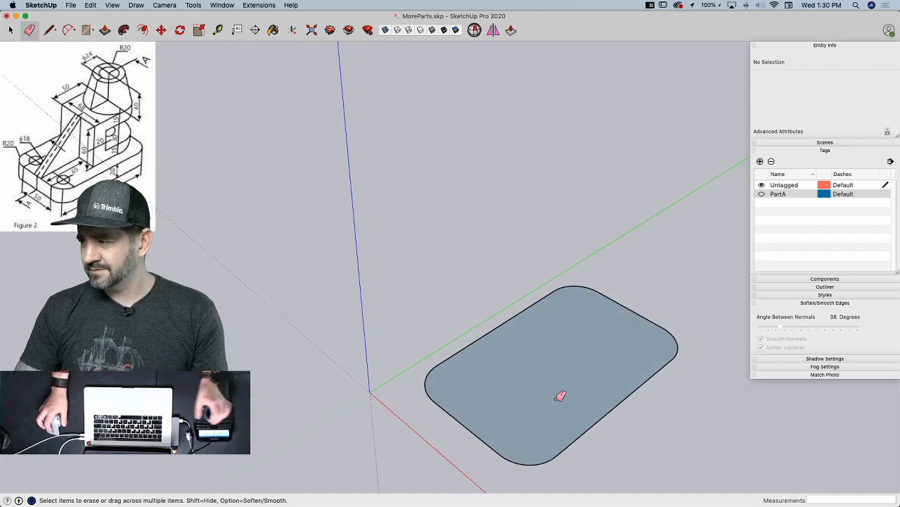
{"action": "key", "text": "l"}
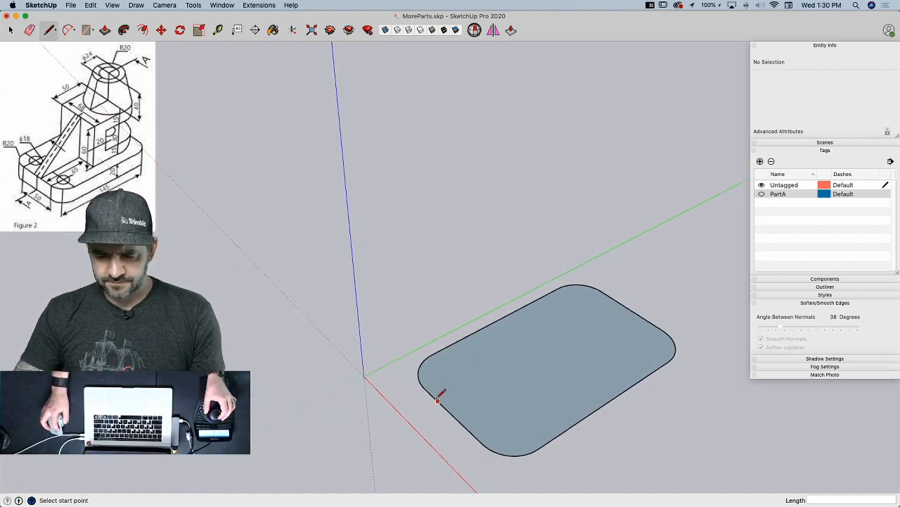
{"action": "left_click", "coordinate": [425, 388]}
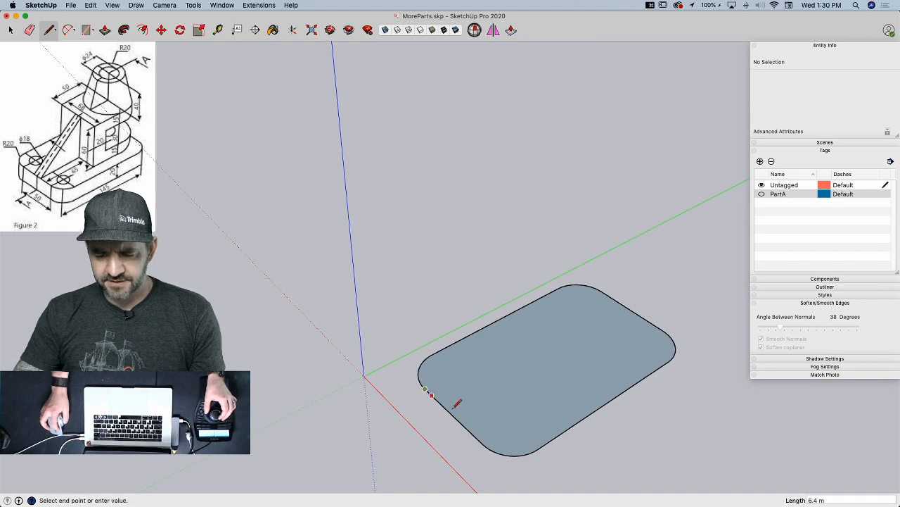
{"action": "left_click", "coordinate": [483, 443]}
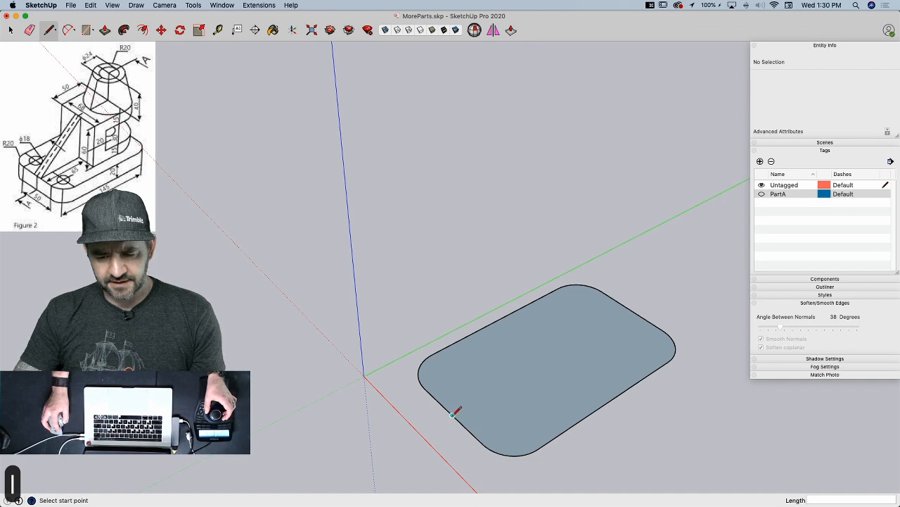
{"action": "left_click", "coordinate": [452, 415]}
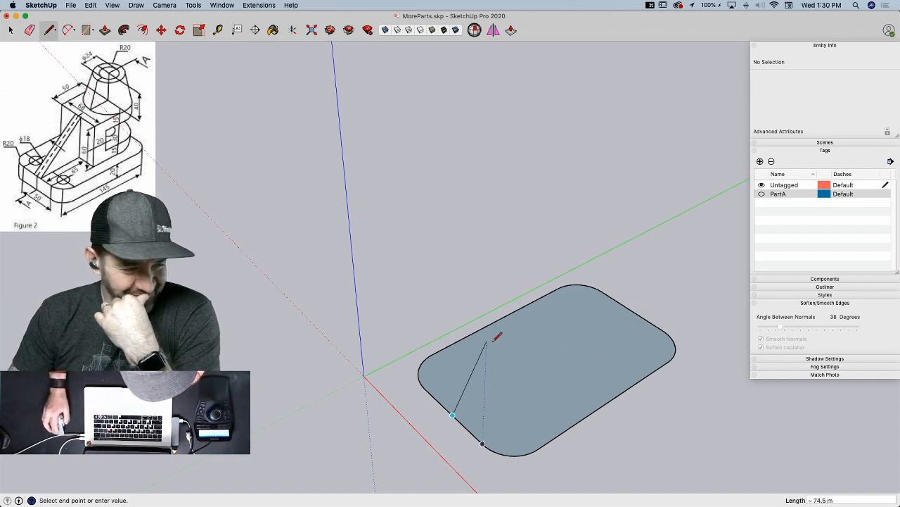
{"action": "key", "text": "Escape"}
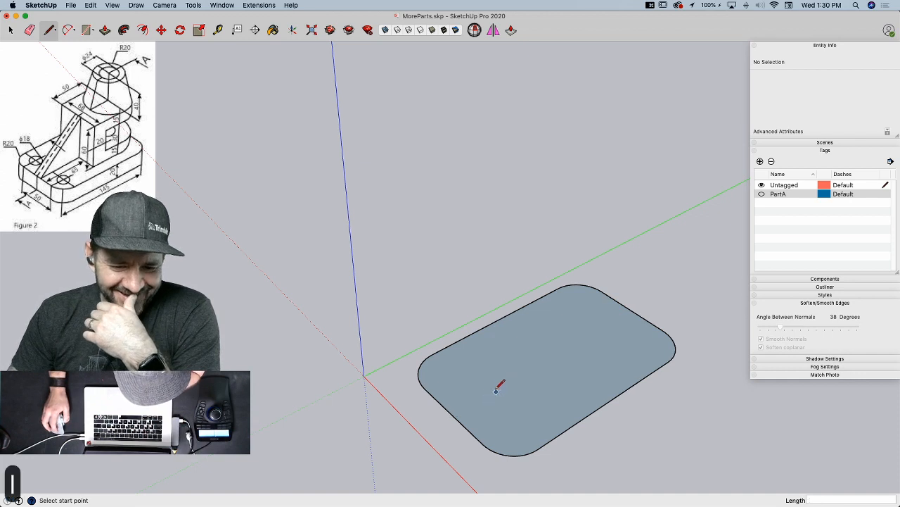
{"action": "left_click", "coordinate": [453, 415]}
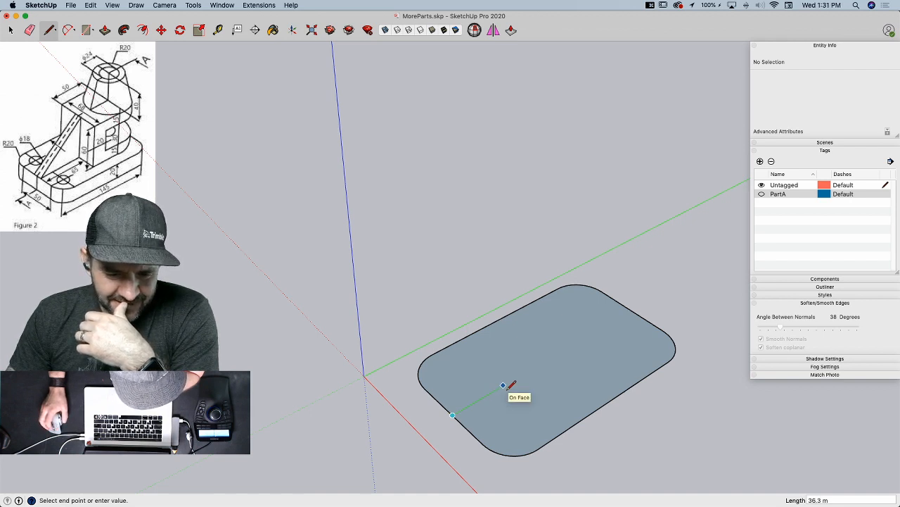
{"action": "key", "text": "Escape"}
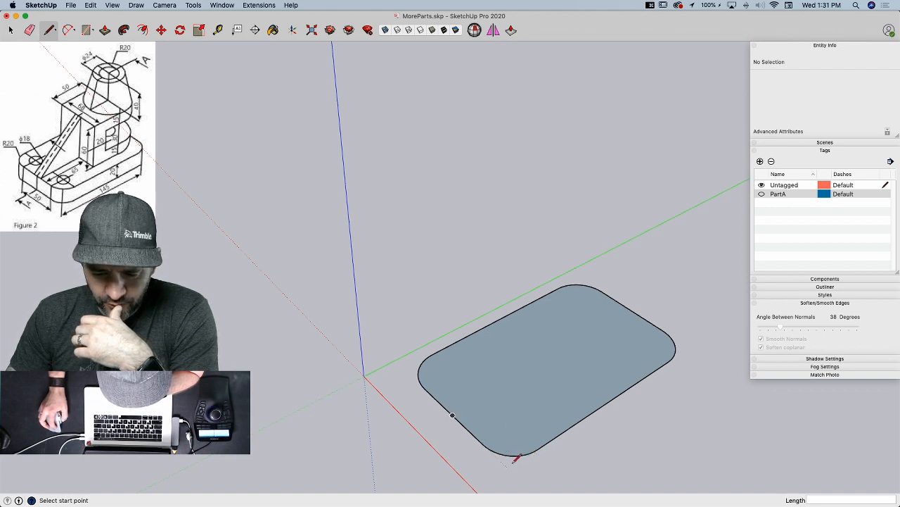
{"action": "left_click", "coordinate": [453, 415]}
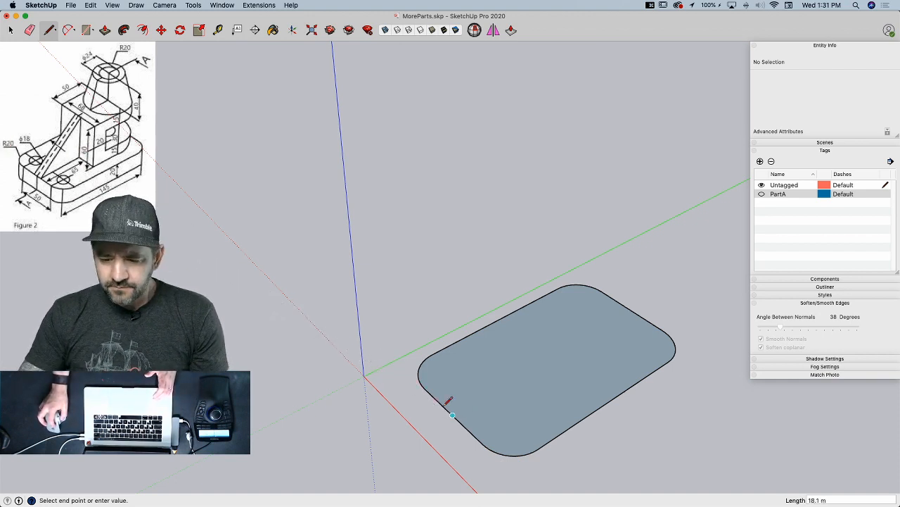
{"action": "key", "text": "Escape"}
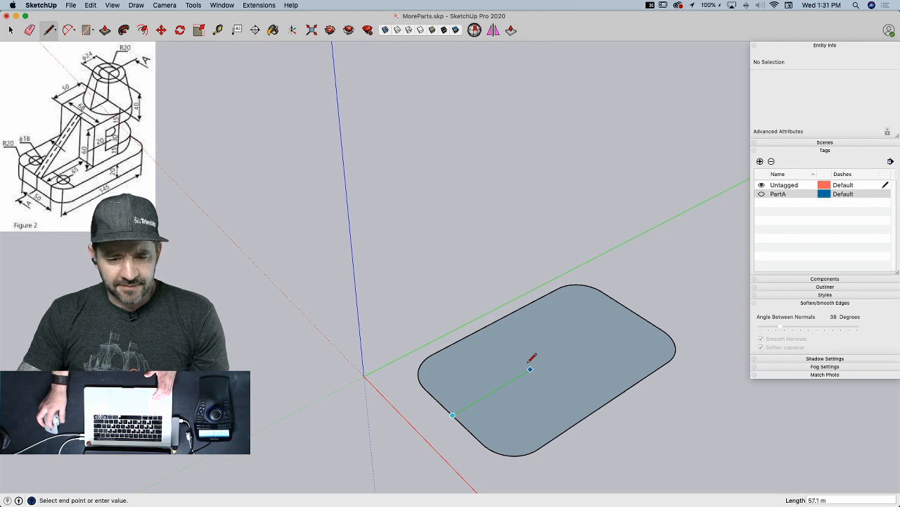
{"action": "key", "text": "p"}
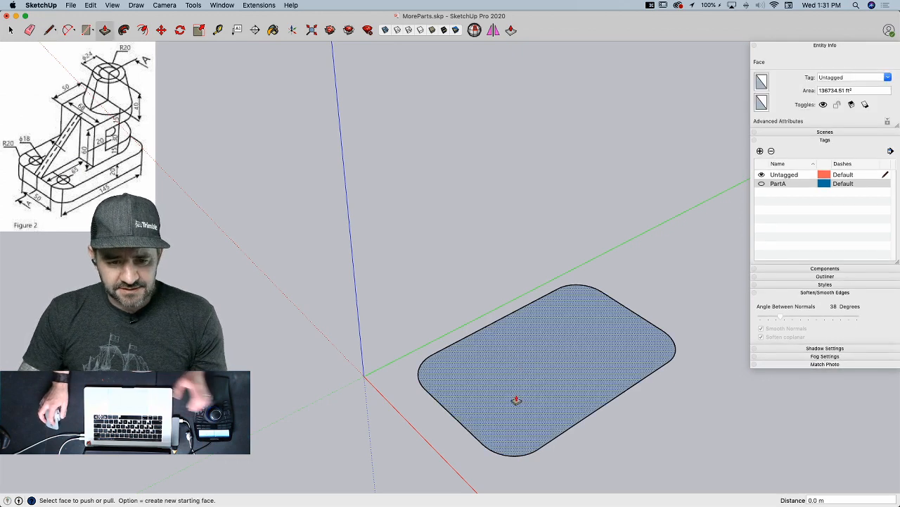
{"action": "key", "text": "l"}
- Draw two 9 m radius circles centred on the rounded corners at the short end nearest the origin
{"action": "key", "text": "c"}
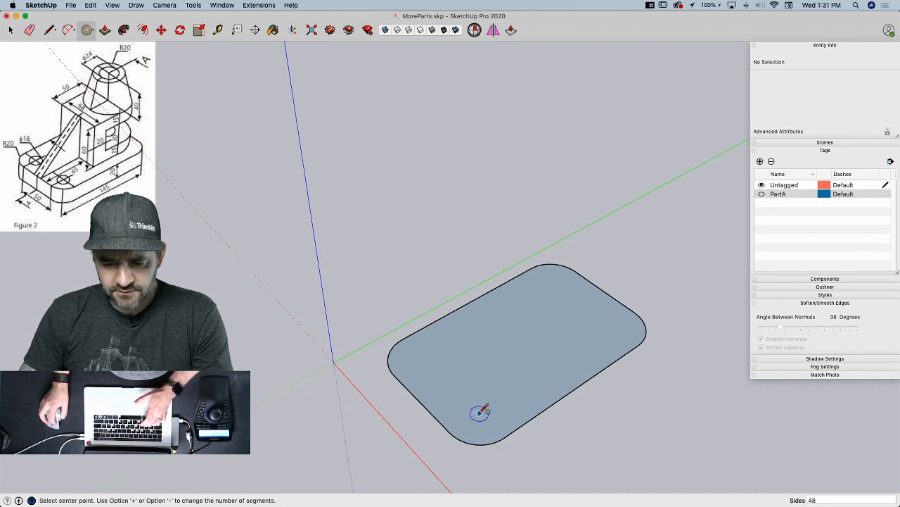
{"action": "left_click", "coordinate": [479, 413]}
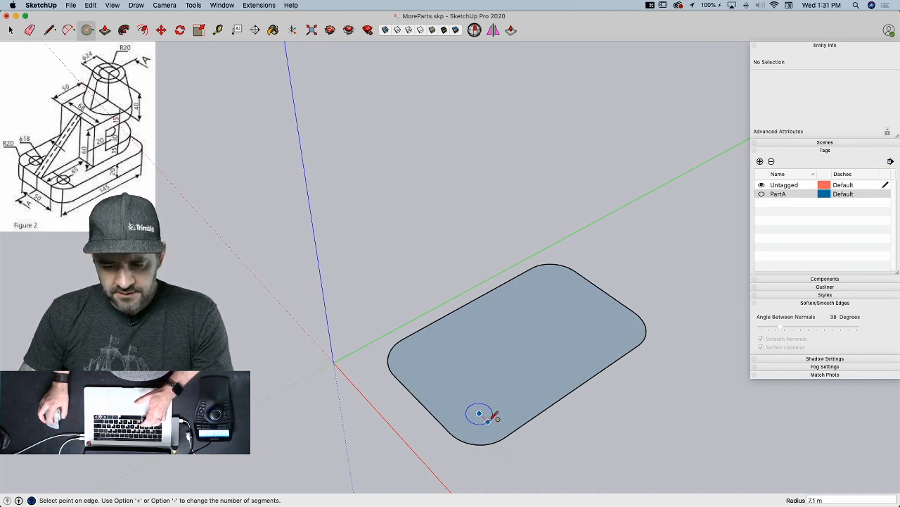
{"action": "type", "text": "9"}
{"action": "key", "text": "Return"}
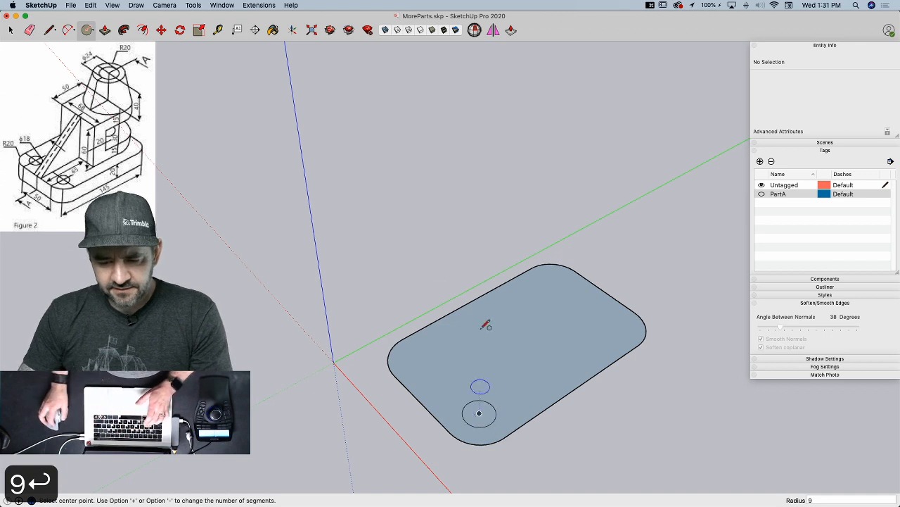
{"action": "left_click", "coordinate": [422, 359]}
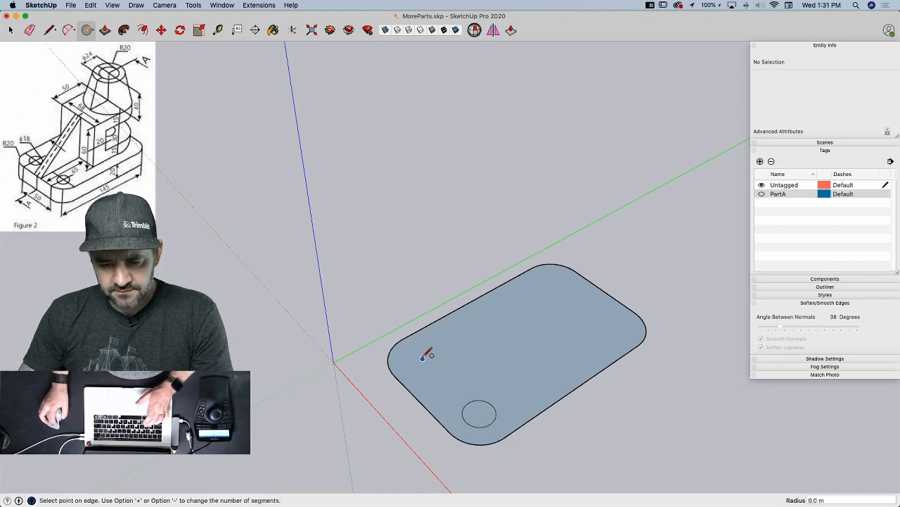
{"action": "left_click", "coordinate": [421, 345]}
- Delete the faces inside the two small circles to open them as holes
{"action": "key", "text": "space"}
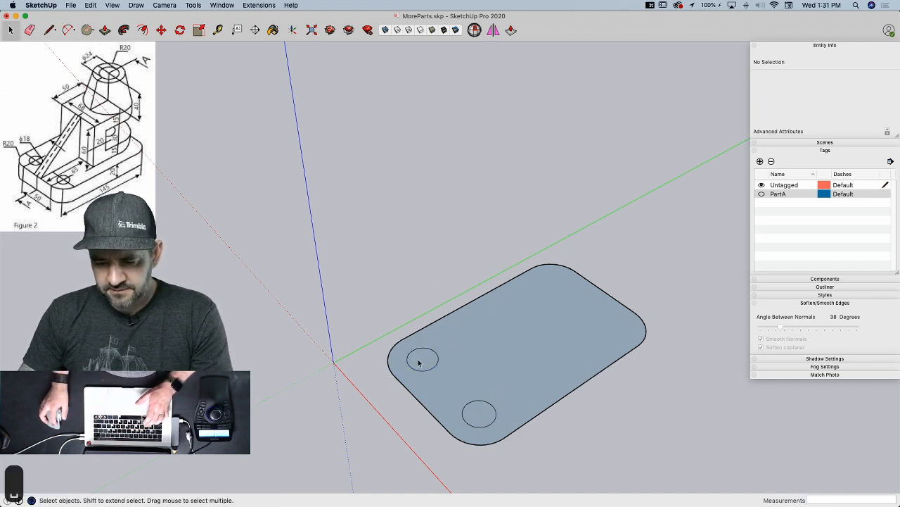
{"action": "left_click", "coordinate": [422, 363]}
{"action": "key", "text": "Delete"}
{"action": "left_click", "coordinate": [481, 414]}
{"action": "key", "text": "Delete"}
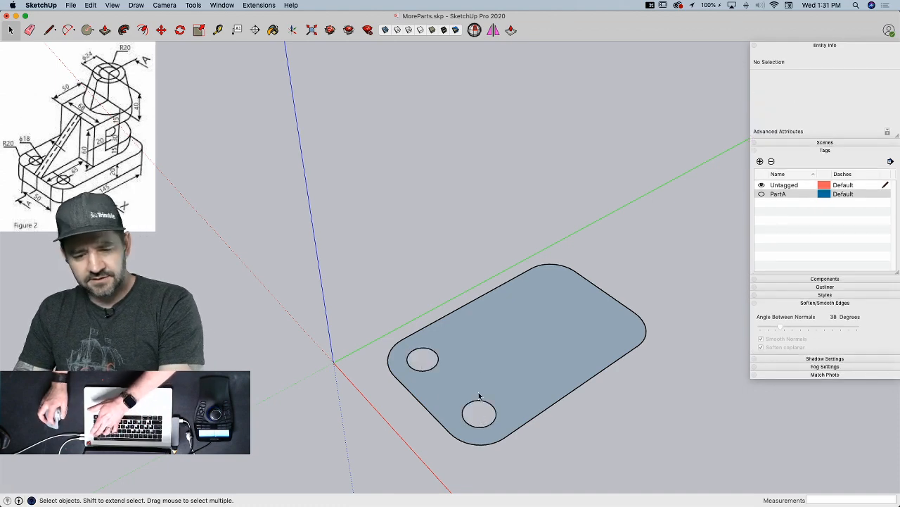
- Push/Pull the rounded base face upward to a thickness of 20 m
{"action": "key", "text": "p"}
{"action": "left_click", "coordinate": [492, 370]}
{"action": "left_click", "coordinate": [488, 359]}
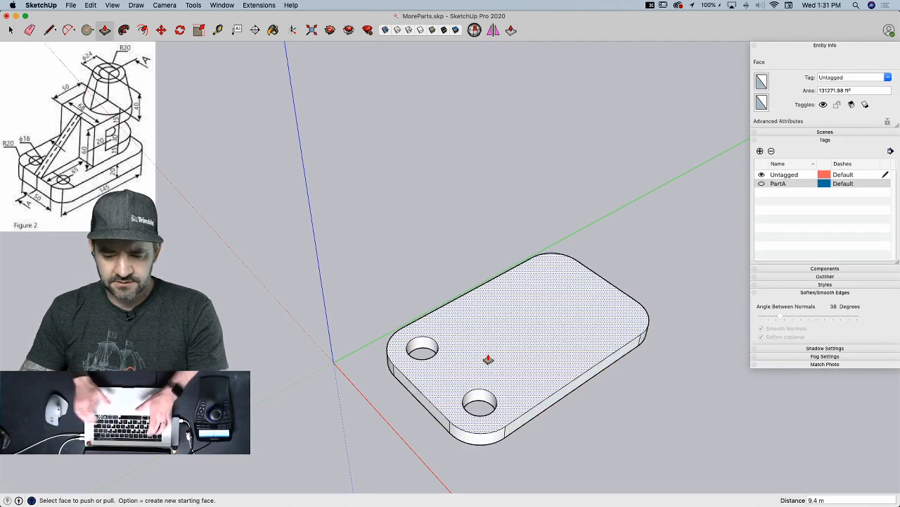
{"action": "type", "text": "20"}
{"action": "key", "text": "Return"}
{"action": "key", "text": "space"}
{"action": "middle_click_drag", "start_coordinate": [488, 359], "coordinate": [463, 380]}
- Soften the vertical edges where the rounded corners meet the straight sides, all around the base plate
{"action": "key", "text": "e"}
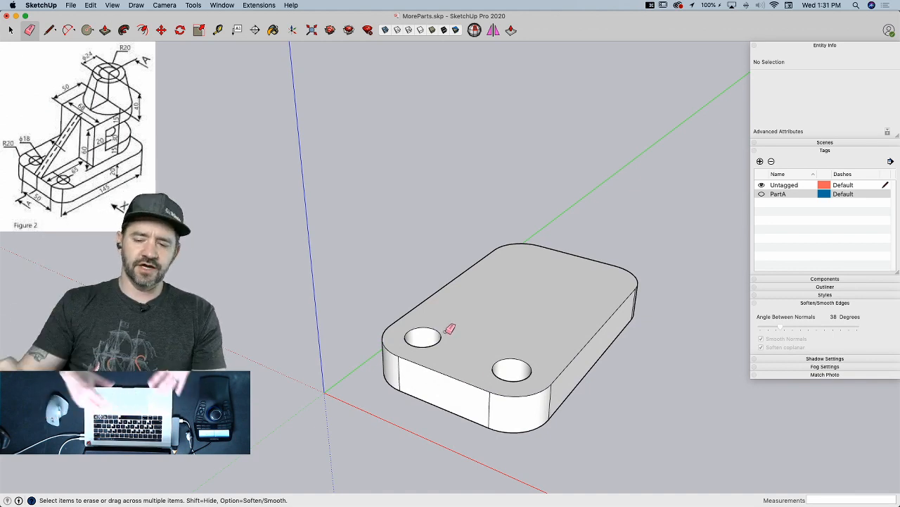
{"action": "mouse_move", "coordinate": [445, 332]}
{"action": "middle_mouse_down"}
{"action": "mouse_move", "coordinate": [455, 322]}
{"action": "mouse_move", "coordinate": [413, 283]}
{"action": "mouse_move", "coordinate": [486, 361]}
{"action": "middle_mouse_up"}
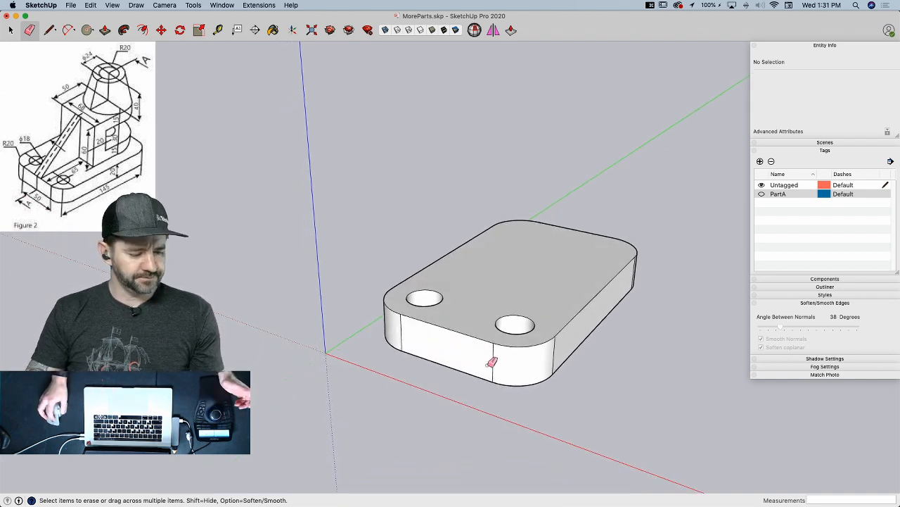
{"action": "left_click", "coordinate": [493, 363], "text": "alt"}
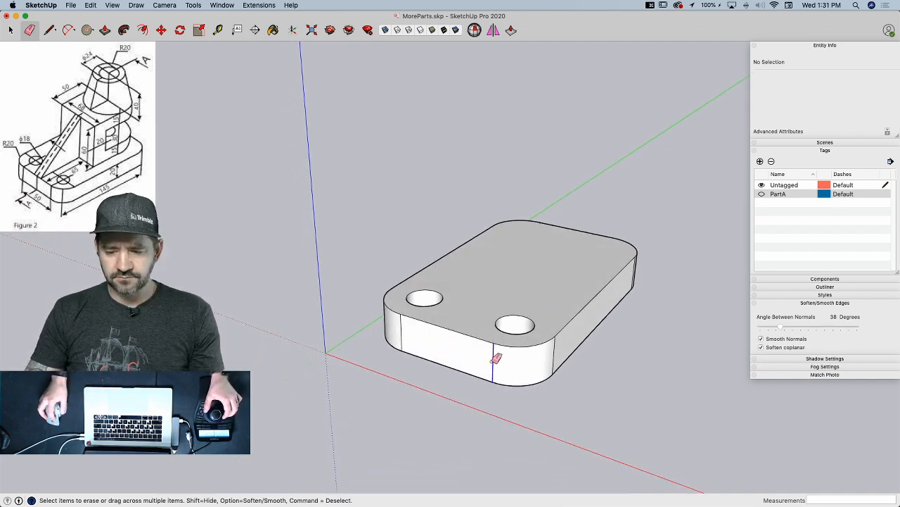
{"action": "left_click", "coordinate": [402, 330], "text": "alt"}
{"action": "left_click", "coordinate": [556, 348], "text": "alt"}
{"action": "mouse_move", "coordinate": [561, 345]}
{"action": "middle_mouse_down"}
{"action": "mouse_move", "coordinate": [578, 316]}
{"action": "mouse_move", "coordinate": [535, 337]}
{"action": "middle_mouse_up"}
{"action": "left_click_drag", "start_coordinate": [489, 329], "coordinate": [552, 337], "text": "alt"}
{"action": "middle_click_drag", "start_coordinate": [556, 335], "coordinate": [378, 306]}
{"action": "left_click_drag", "start_coordinate": [391, 312], "coordinate": [387, 313], "text": "alt"}
{"action": "left_click", "coordinate": [435, 320], "text": "alt"}
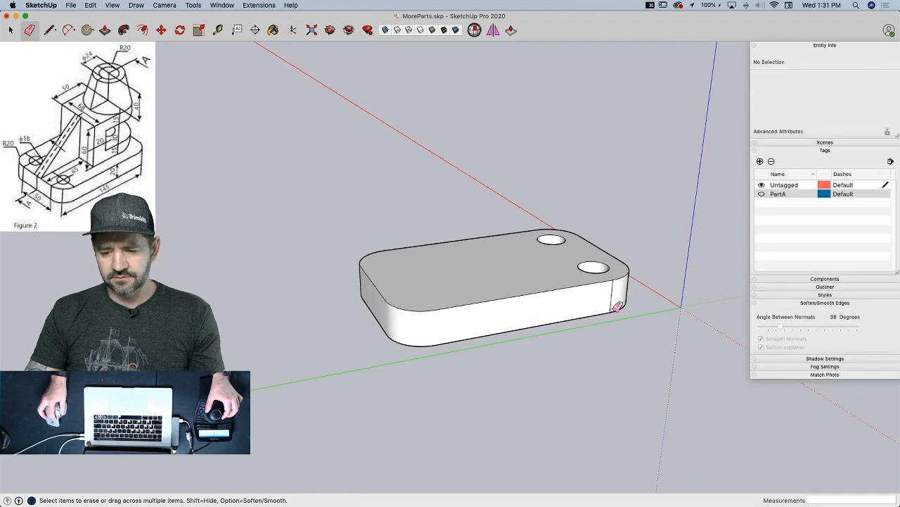
{"action": "mouse_move", "coordinate": [604, 298]}
{"action": "left_mouse_down", "text": "alt"}
{"action": "mouse_move", "coordinate": [615, 299]}
{"action": "mouse_move", "coordinate": [607, 300]}
{"action": "left_mouse_up", "text": "alt"}
- Draw a 65 m line along the base's top face, starting from the midpoint of the short edge between the two holes
{"action": "mouse_move", "coordinate": [607, 301]}
{"action": "middle_mouse_down"}
{"action": "mouse_move", "coordinate": [524, 338]}
{"action": "mouse_move", "coordinate": [486, 337]}
{"action": "middle_mouse_up"}
{"action": "key", "text": "l"}
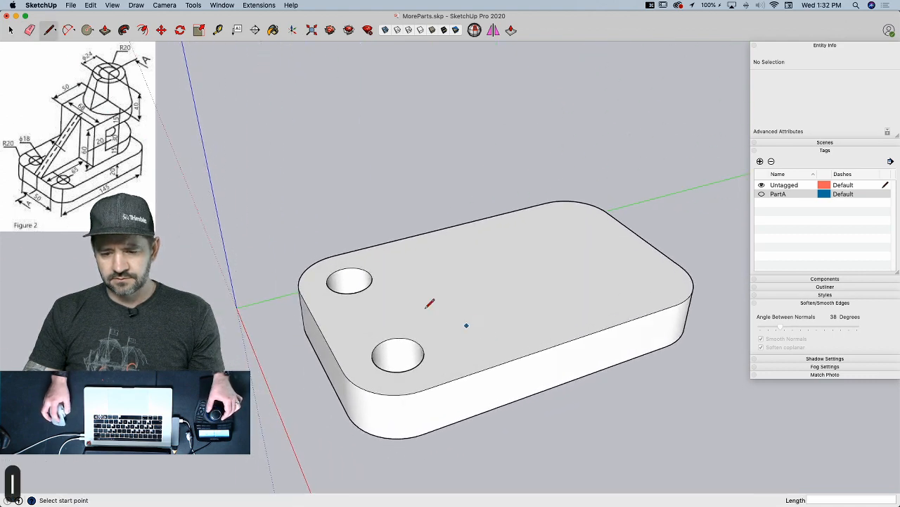
{"action": "middle_click_drag", "start_coordinate": [444, 308], "coordinate": [326, 325]}
{"action": "left_click", "coordinate": [313, 339]}
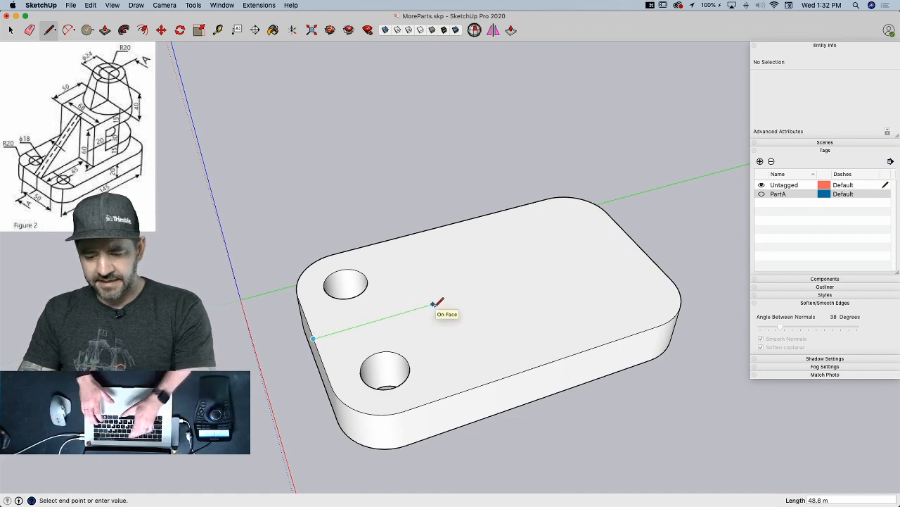
{"action": "type", "text": "65"}
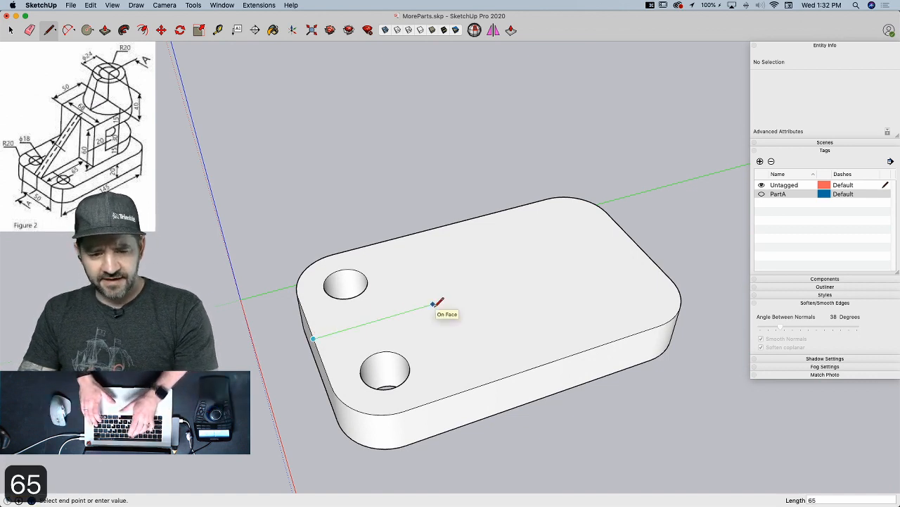
{"action": "key", "text": "Return"}
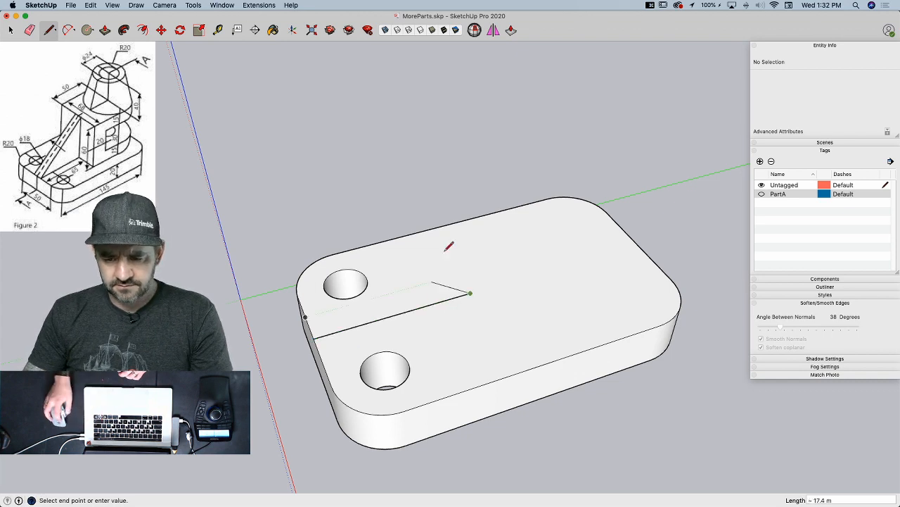
- Draw a line across the full width of the base through the 65 m line's end, and erase the 65 m line
{"action": "left_click", "coordinate": [430, 228]}
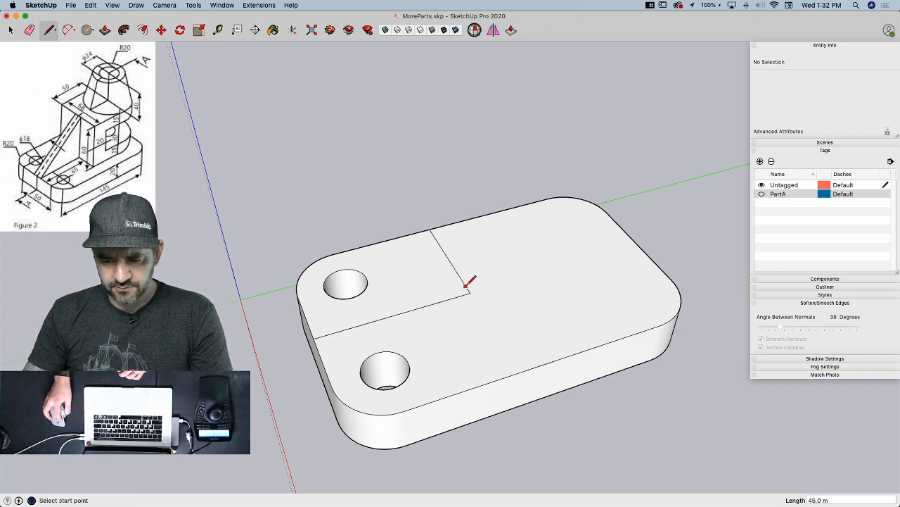
{"action": "left_click", "coordinate": [470, 293]}
{"action": "left_click", "coordinate": [521, 371]}
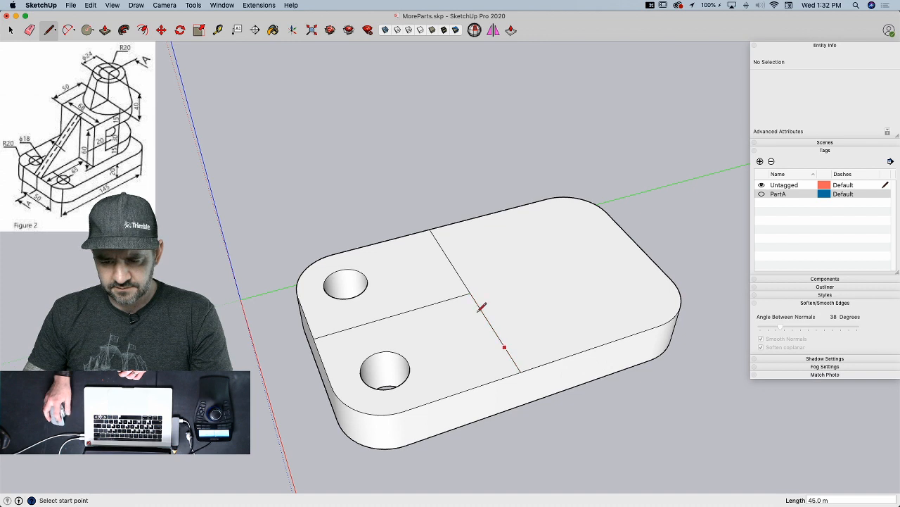
{"action": "key", "text": "e"}
{"action": "left_click", "coordinate": [463, 293]}
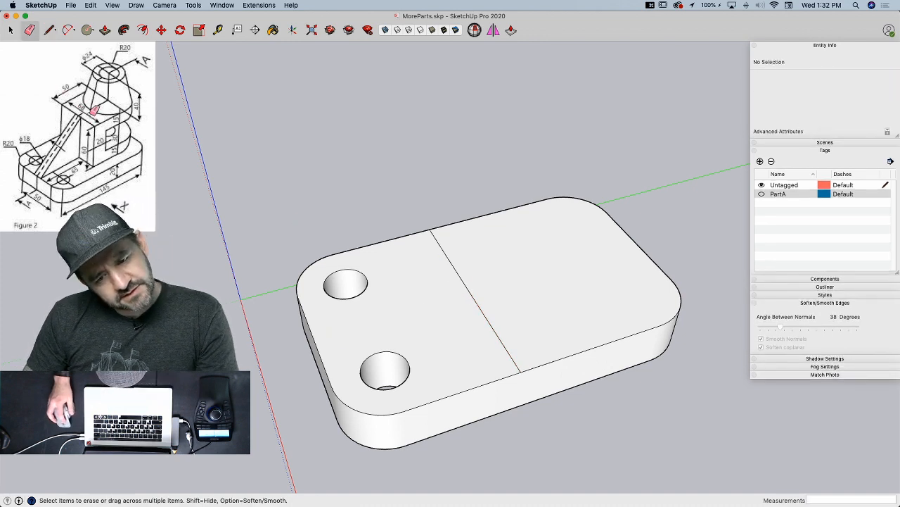
- Mark a point 34 m from the cross line's midpoint and draw a 50 m line from it, parallel to the long sides, away from the holes
{"action": "key", "text": "l"}
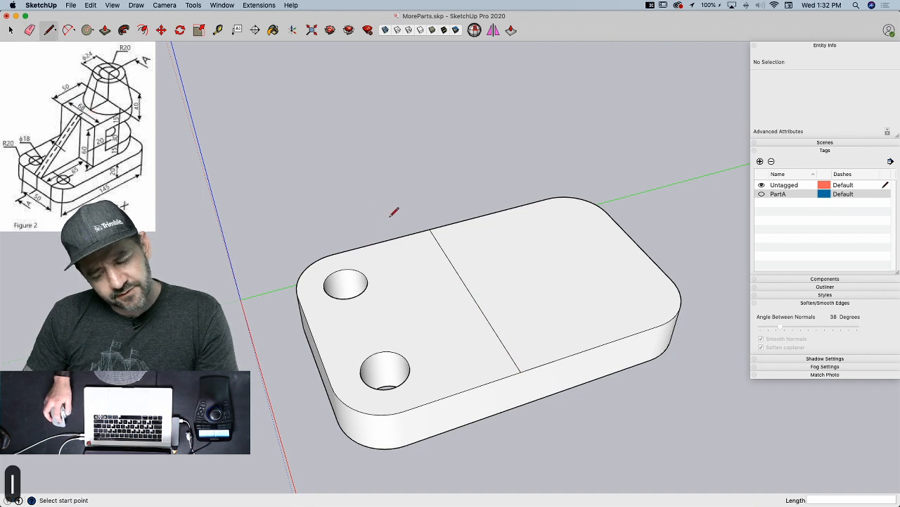
{"action": "left_click", "coordinate": [470, 294]}
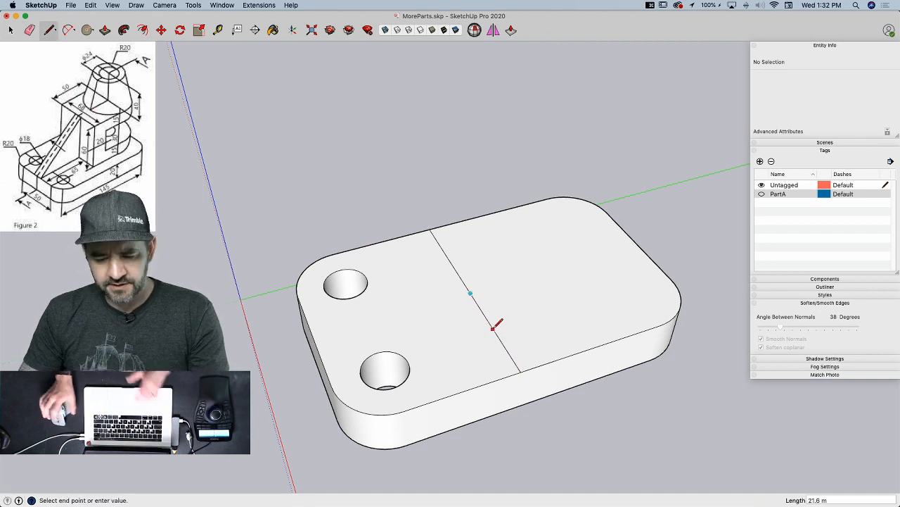
{"action": "type", "text": "34"}
{"action": "key", "text": "Return"}
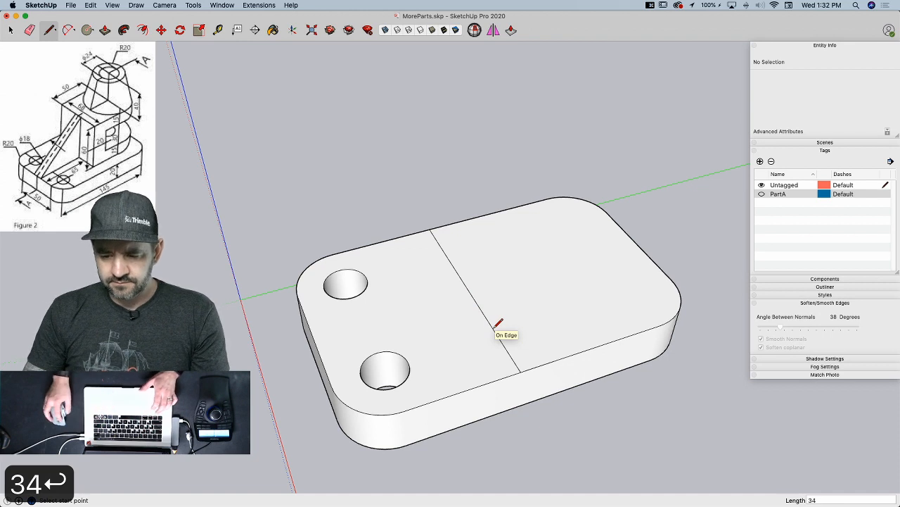
{"action": "left_click", "coordinate": [507, 349]}
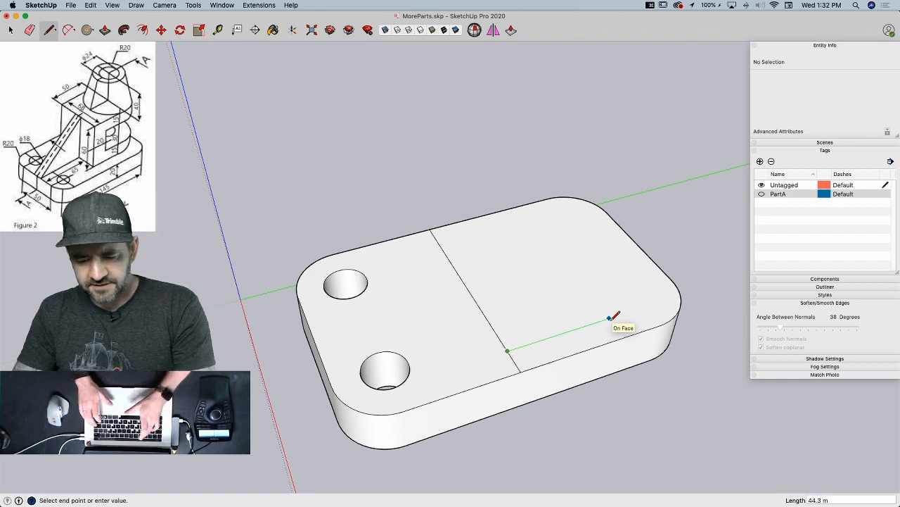
{"action": "type", "text": "50"}
{"action": "key", "text": "Return"}
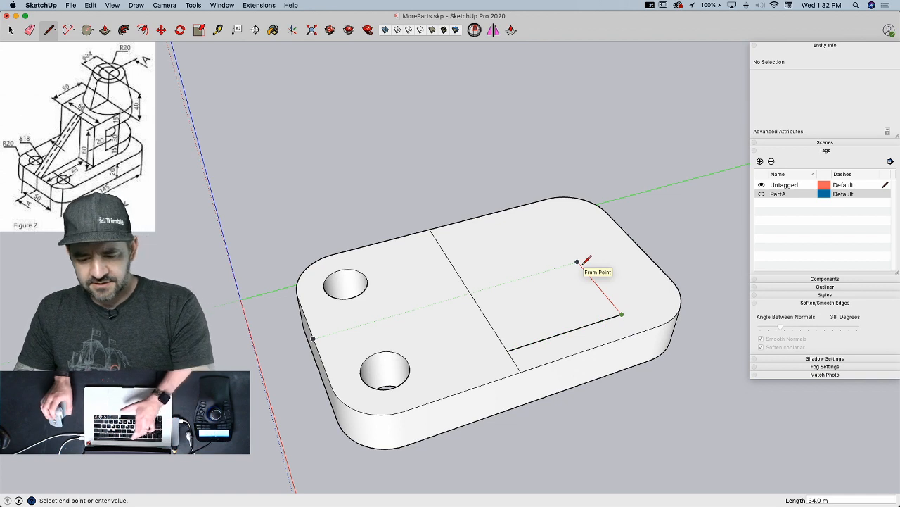
- Complete the rectangle with a 68 m far edge and a closing side back to the cross line, and erase the leftover cross line ends
{"action": "type", "text": "68"}
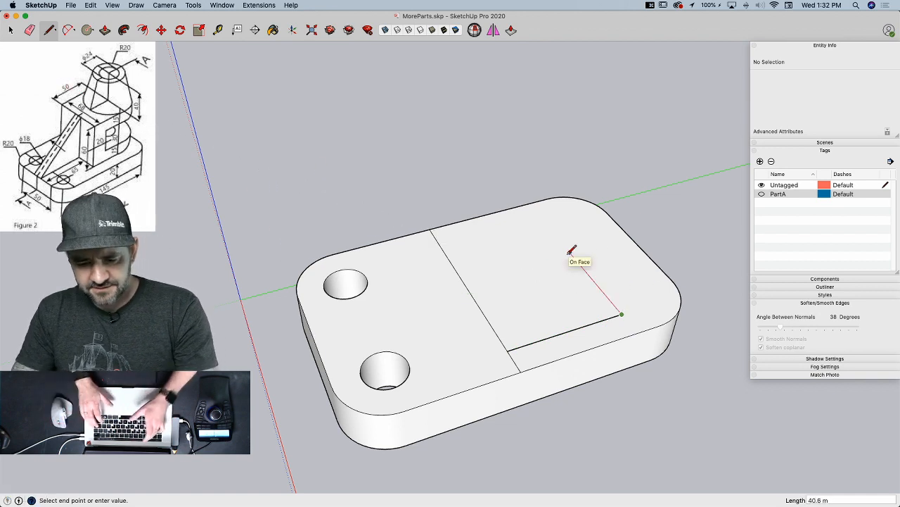
{"action": "type", "text": "68"}
{"action": "key", "text": "Return"}
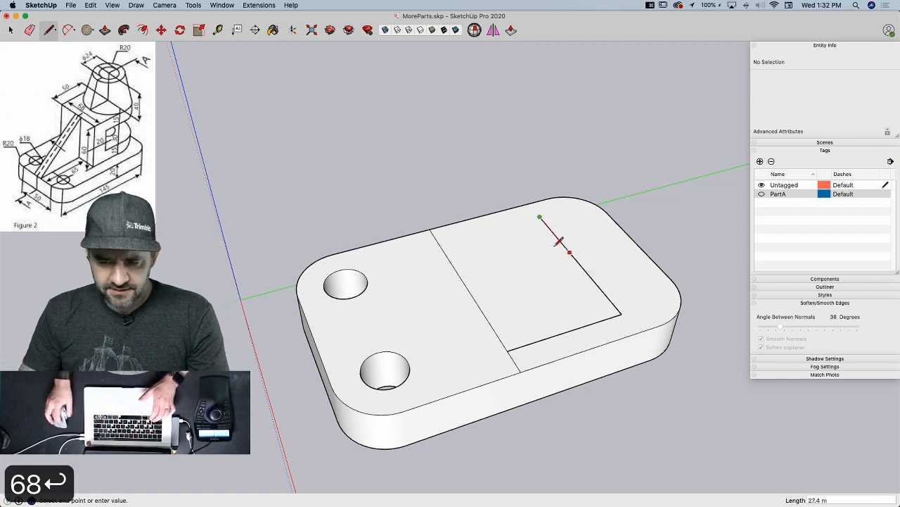
{"action": "left_click", "coordinate": [438, 240]}
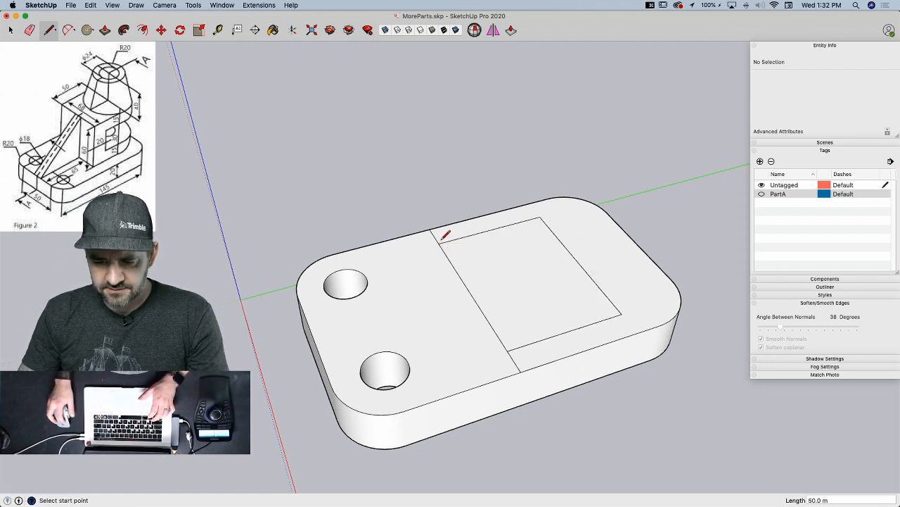
{"action": "key", "text": "e"}
{"action": "left_click", "coordinate": [520, 363]}
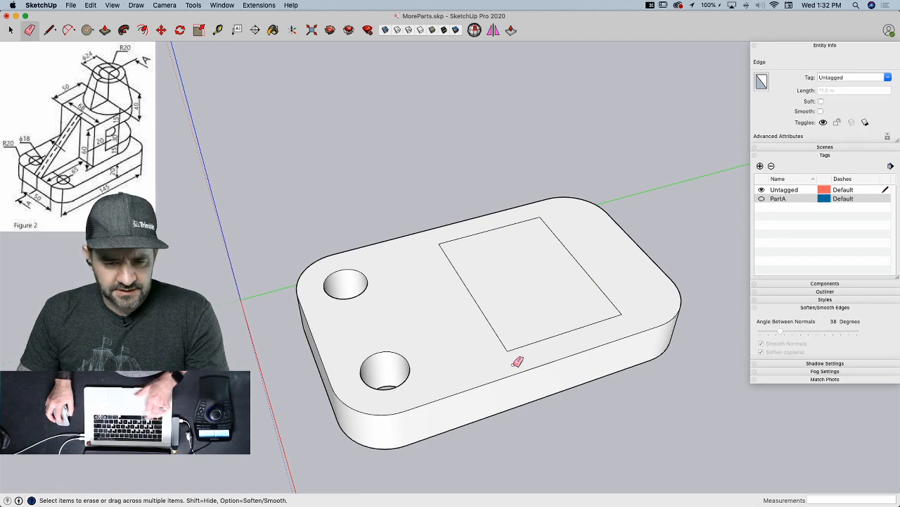
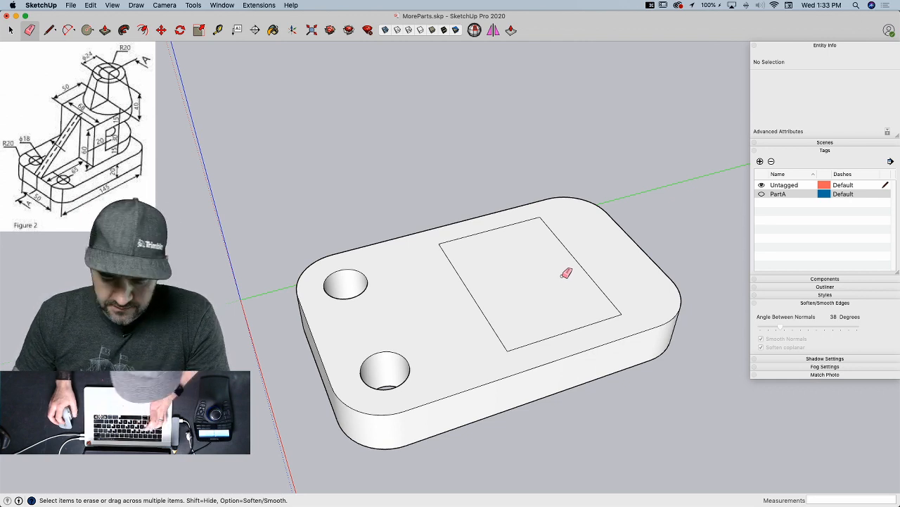
- Draw a 34 m radius circle centred on the midpoint of the rectangle's far edge
{"action": "key", "text": "c"}
{"action": "left_click", "coordinate": [576, 262]}
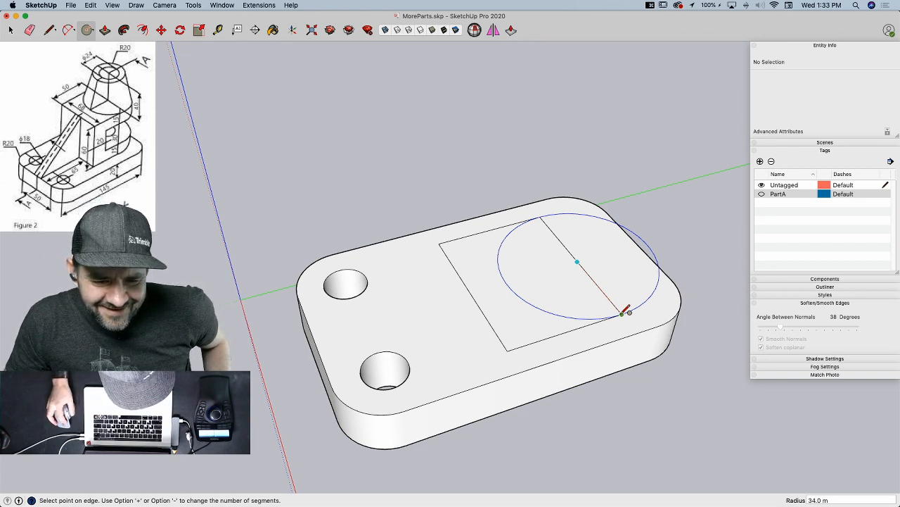
{"action": "left_click", "coordinate": [623, 312]}
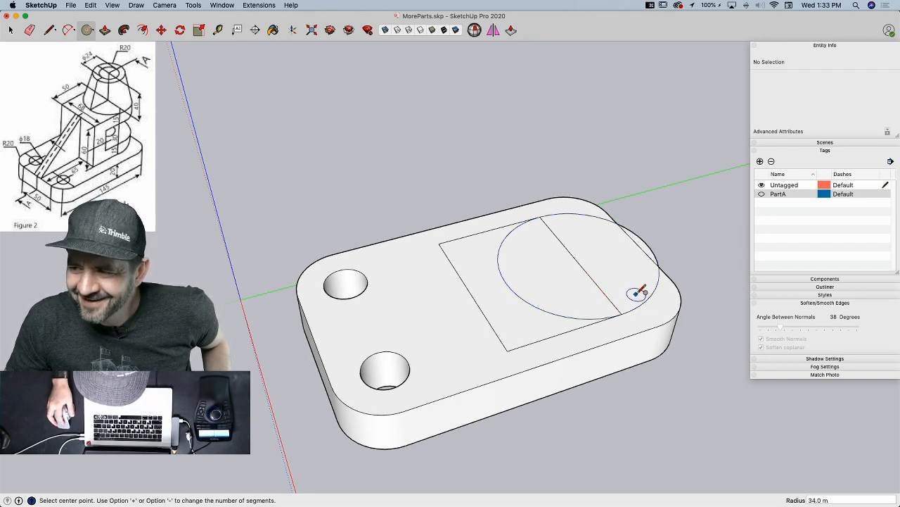
- Measure the rectangle's distance from the drilled end, its width and length, and the circle's overhang past the opposite end of the base
{"action": "mouse_move", "coordinate": [508, 286]}
{"action": "middle_mouse_down"}
{"action": "mouse_move", "coordinate": [492, 334]}
{"action": "mouse_move", "coordinate": [415, 458]}
{"action": "mouse_move", "coordinate": [345, 347]}
{"action": "mouse_move", "coordinate": [410, 286]}
{"action": "mouse_move", "coordinate": [525, 263]}
{"action": "mouse_move", "coordinate": [522, 294]}
{"action": "mouse_move", "coordinate": [512, 285]}
{"action": "middle_mouse_up"}
{"action": "key", "text": "l"}
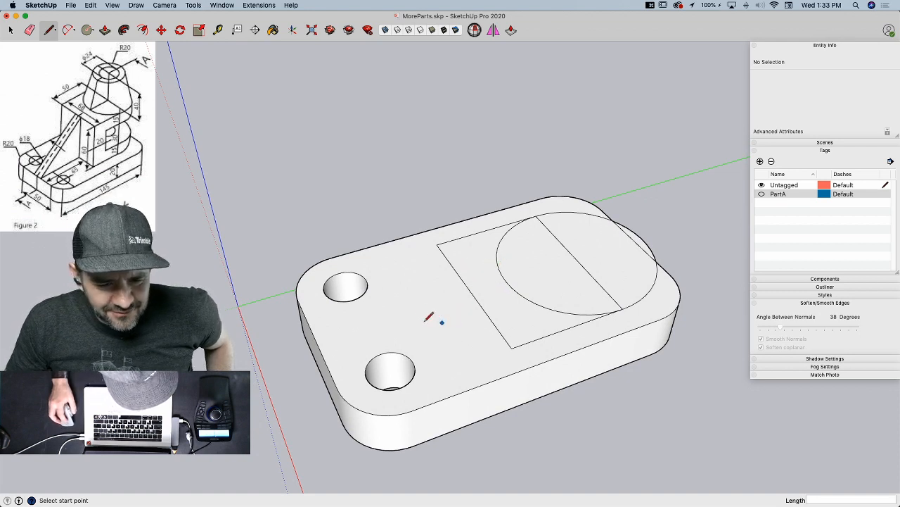
{"action": "left_click", "coordinate": [316, 342]}
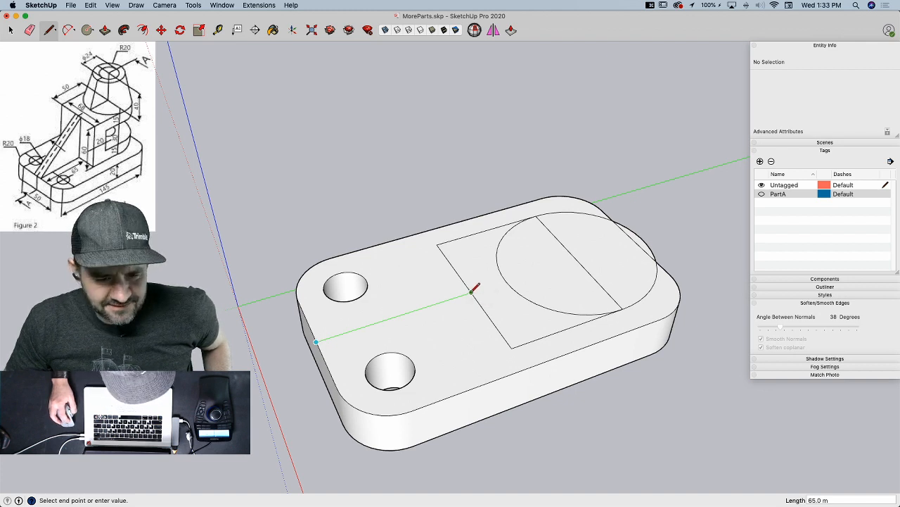
{"action": "key", "text": "Escape"}
{"action": "left_click", "coordinate": [437, 245]}
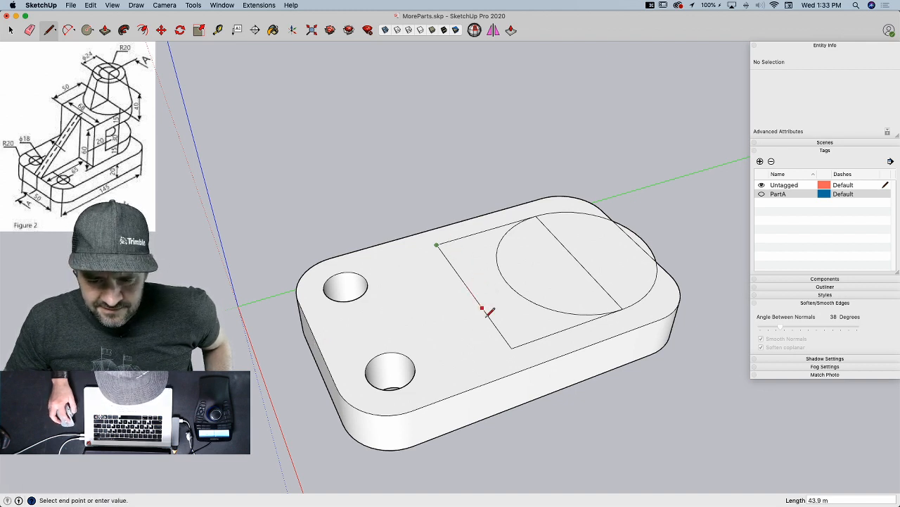
{"action": "left_click", "coordinate": [512, 348]}
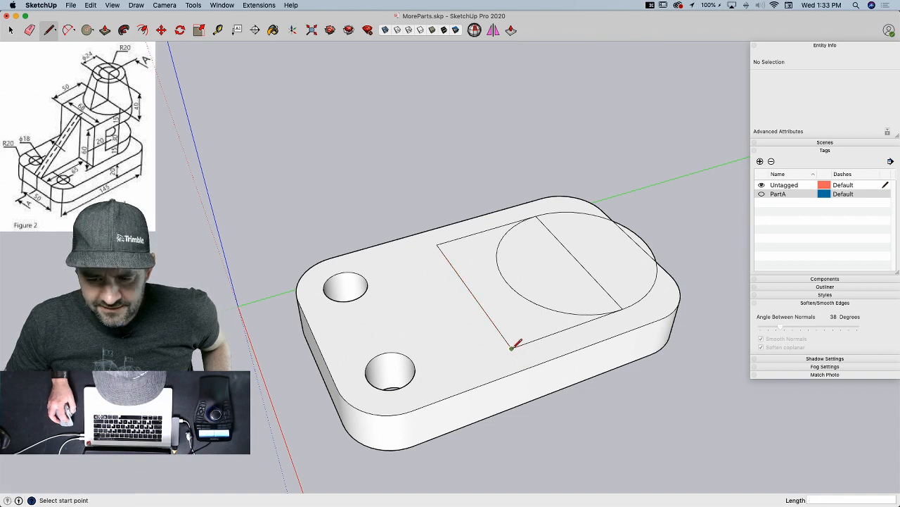
{"action": "left_click", "coordinate": [471, 291]}
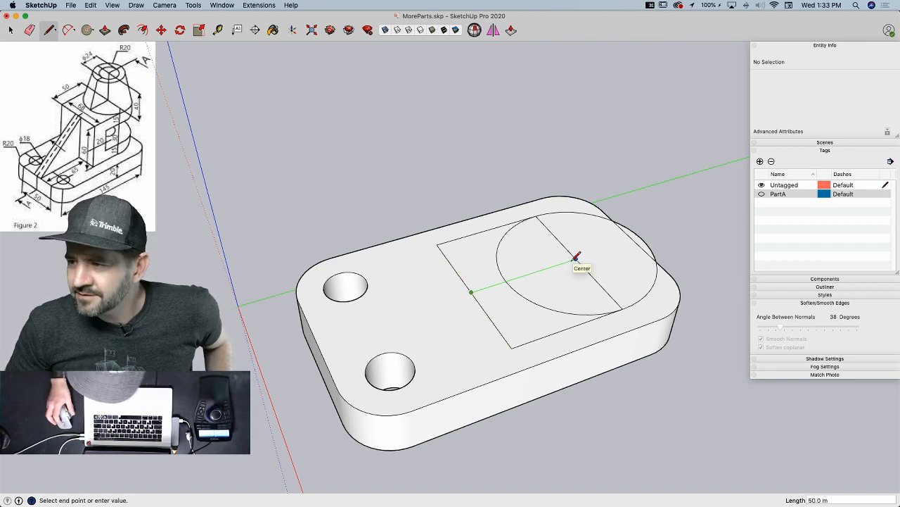
{"action": "key", "text": "space"}
{"action": "mouse_move", "coordinate": [619, 266]}
{"action": "middle_mouse_down"}
{"action": "mouse_move", "coordinate": [567, 328]}
{"action": "mouse_move", "coordinate": [579, 301]}
{"action": "middle_mouse_up"}
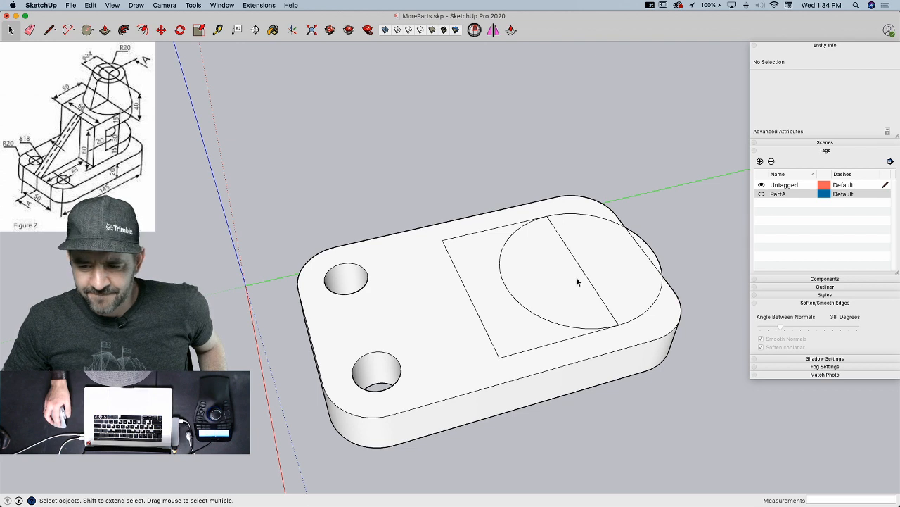
{"action": "key", "text": "l"}
{"action": "left_click", "coordinate": [644, 249]}
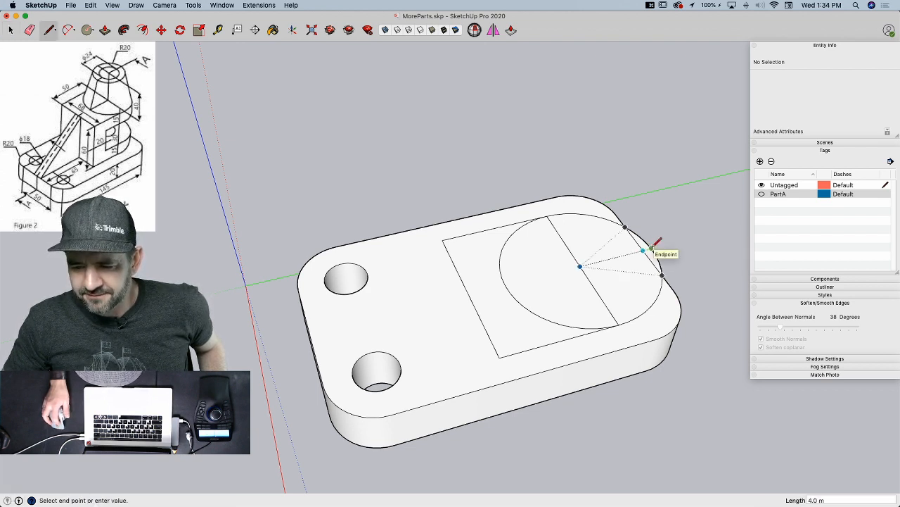
- Erase the circle that overhangs the base's end edge
{"action": "key", "text": "e"}
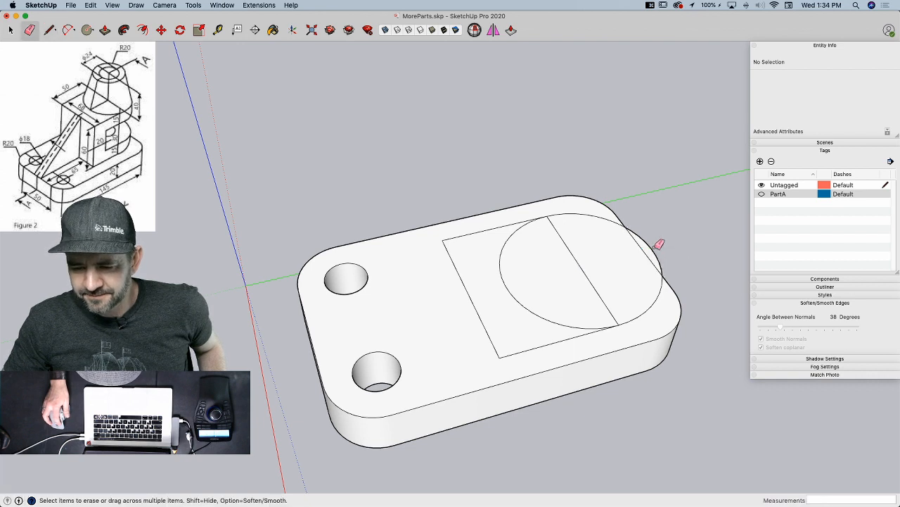
{"action": "mouse_move", "coordinate": [512, 240]}
{"action": "left_mouse_down"}
{"action": "mouse_move", "coordinate": [577, 209]}
{"action": "mouse_move", "coordinate": [643, 227]}
{"action": "mouse_move", "coordinate": [654, 242]}
{"action": "left_mouse_up"}
{"action": "left_click_drag", "start_coordinate": [658, 307], "coordinate": [653, 302]}
- Move the rectangle's far edge 4 m toward the drilled end along the green axis
{"action": "key", "text": "space"}
{"action": "left_click", "coordinate": [579, 268]}
{"action": "key", "text": "m"}
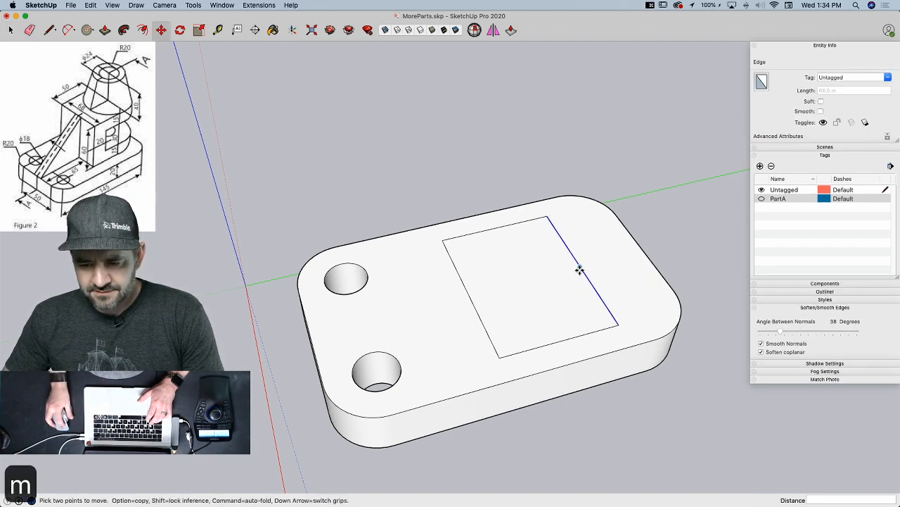
{"action": "left_click", "coordinate": [578, 269]}
{"action": "type", "text": "4"}
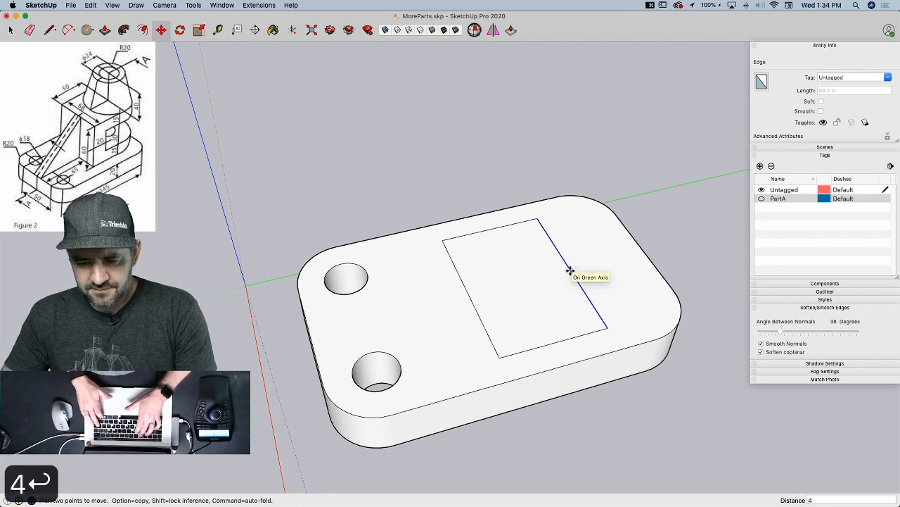
{"action": "key", "text": "Return"}
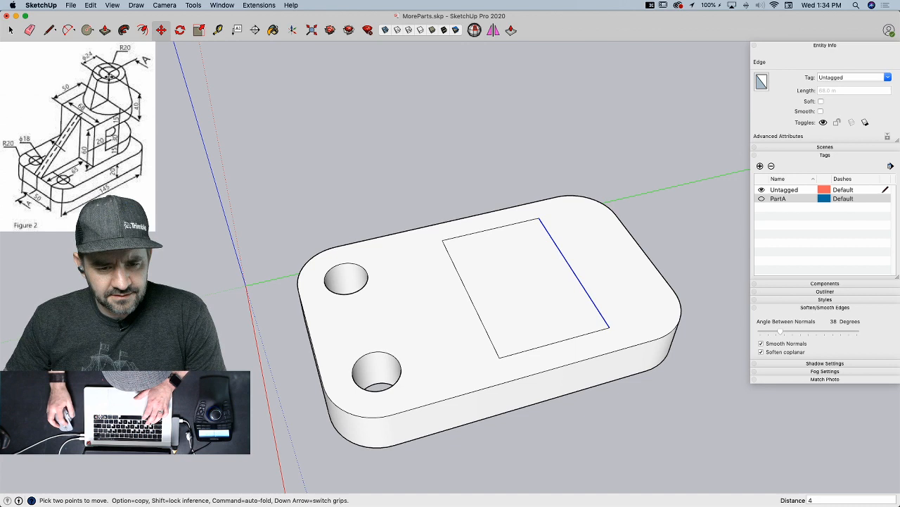
- Draw a 34 m radius circle from the midpoint of the moved edge, reaching the midpoint of the base's end edge
{"action": "key", "text": "c"}
{"action": "left_click", "coordinate": [571, 268]}
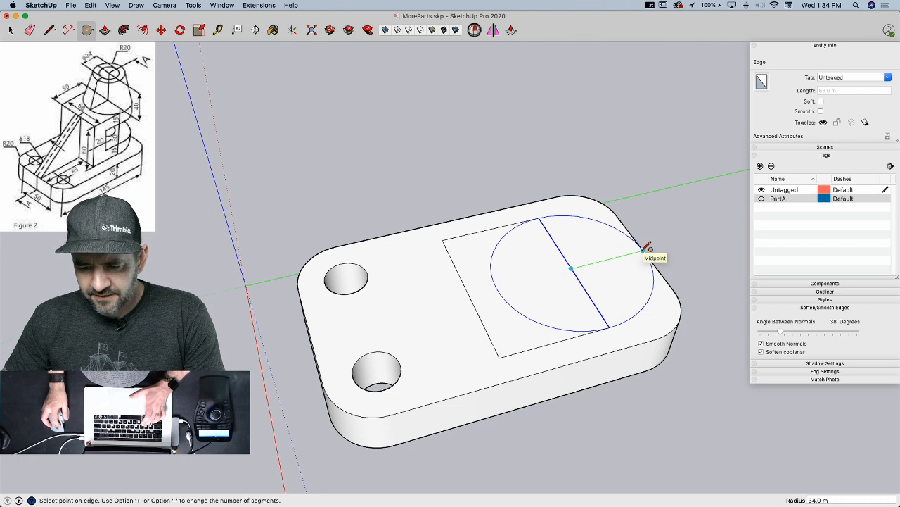
{"action": "left_click", "coordinate": [646, 250]}
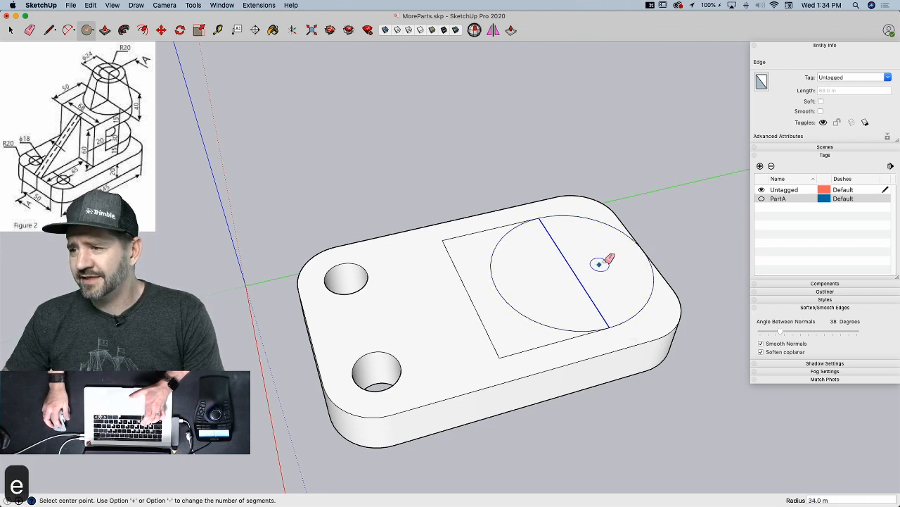
- Erase the straight dividing edge and the half of the circle inside the rectangle, leaving one round-ended outline
{"action": "key", "text": "e"}
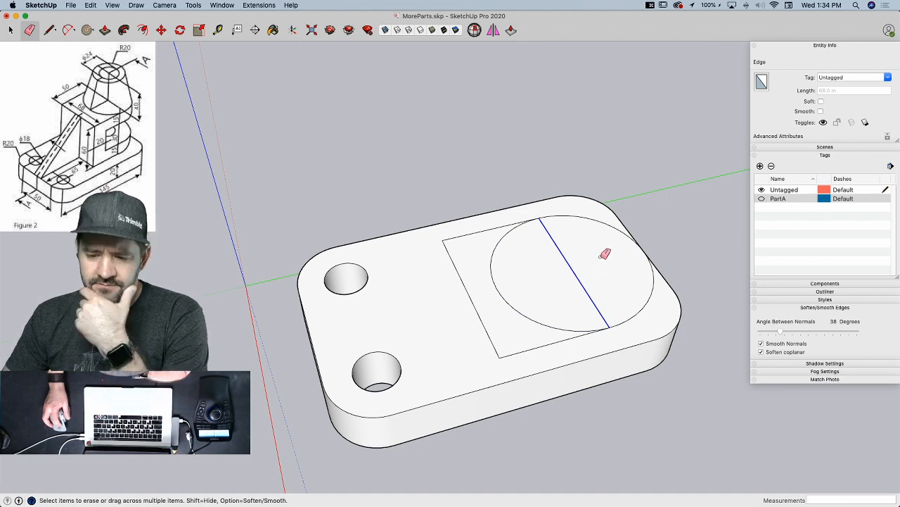
{"action": "left_click_drag", "start_coordinate": [554, 277], "coordinate": [495, 283]}
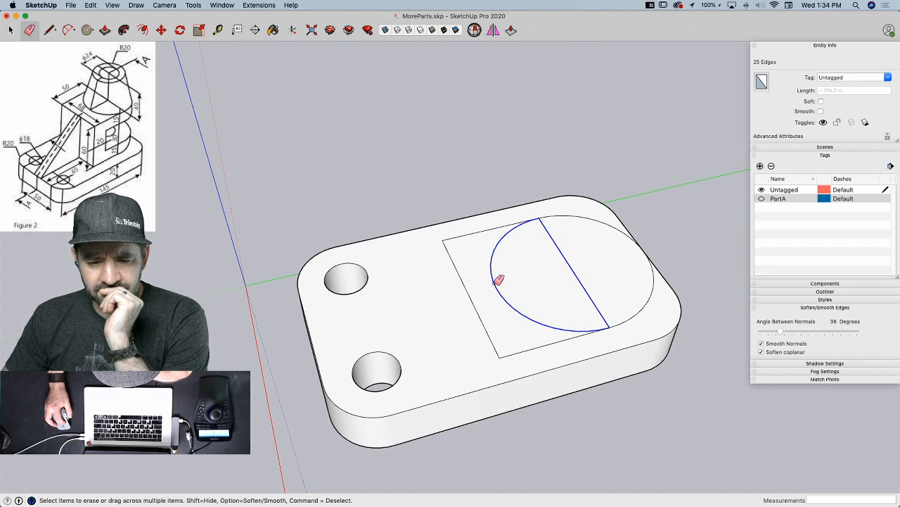
{"action": "left_click", "coordinate": [496, 282]}
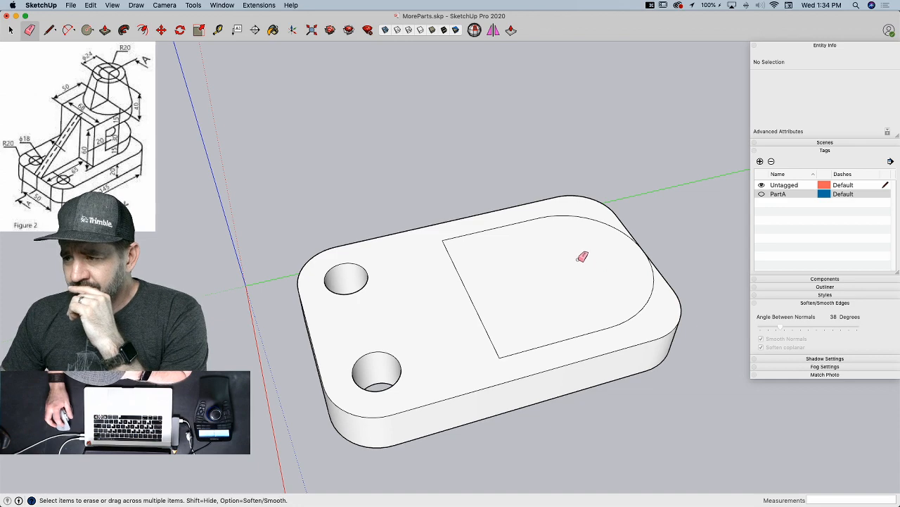
- Extrude the round-ended outline 15 m upward from the base
{"action": "key", "text": "p"}
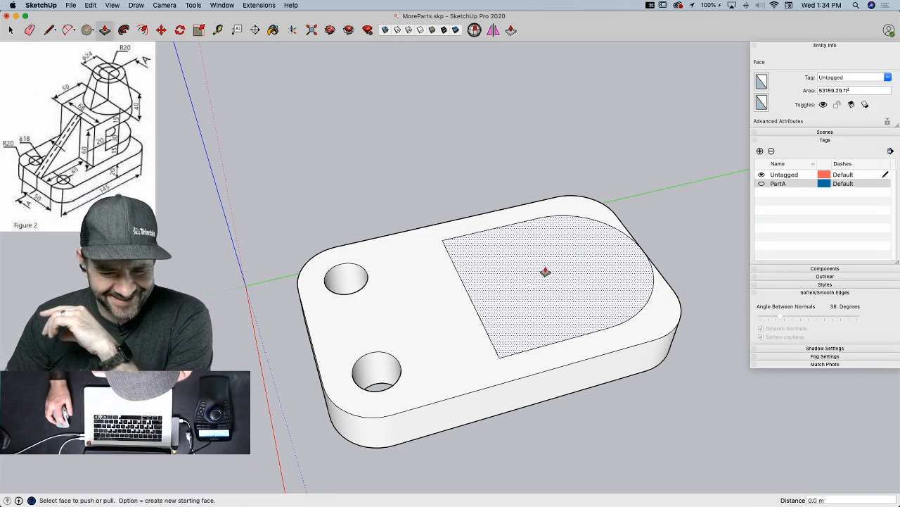
{"action": "left_click_drag", "start_coordinate": [538, 280], "coordinate": [525, 253]}
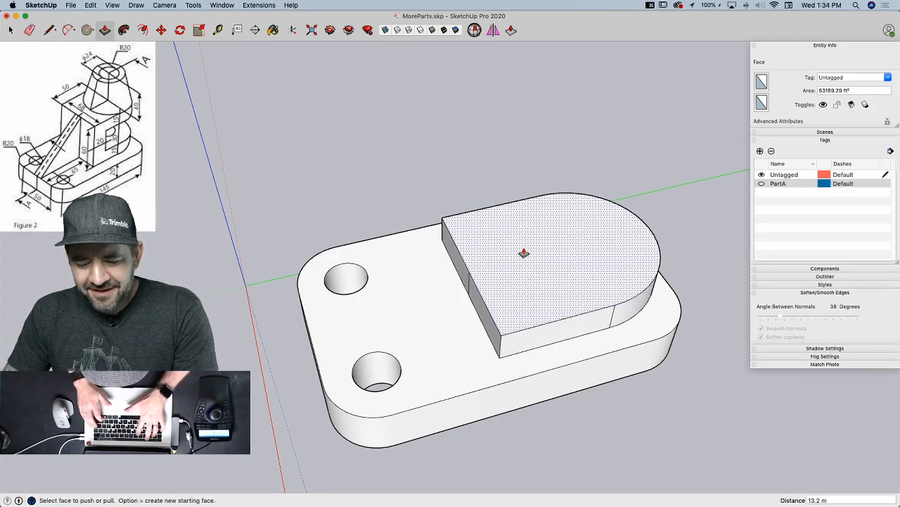
{"action": "type", "text": "15"}
{"action": "key", "text": "Return"}
- Erase the vertical edge midway along the block's flat end and soften the seam between its straight side and round end
{"action": "key", "text": "e"}
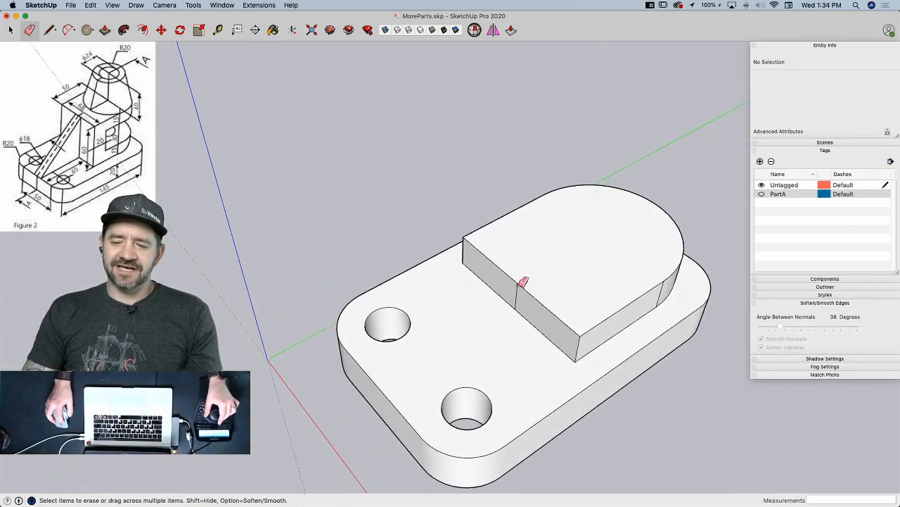
{"action": "left_click", "coordinate": [517, 297]}
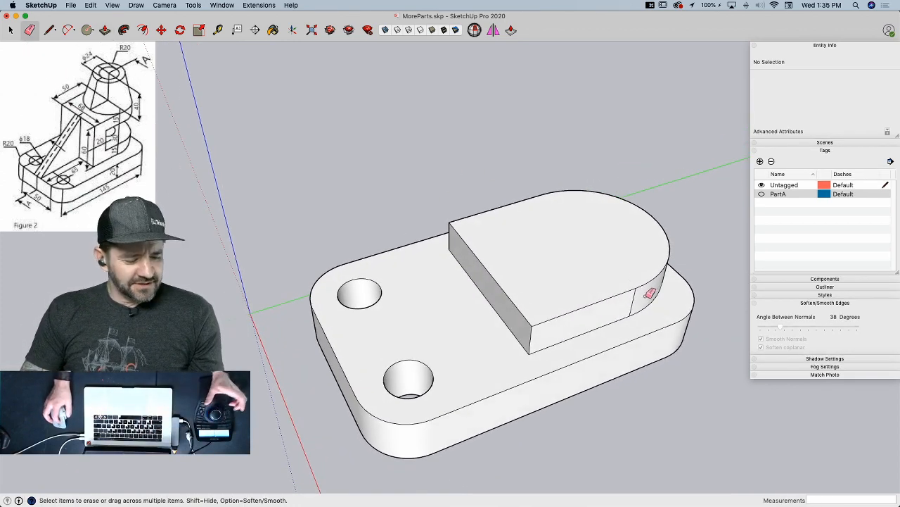
{"action": "left_click", "coordinate": [633, 301], "text": "alt"}
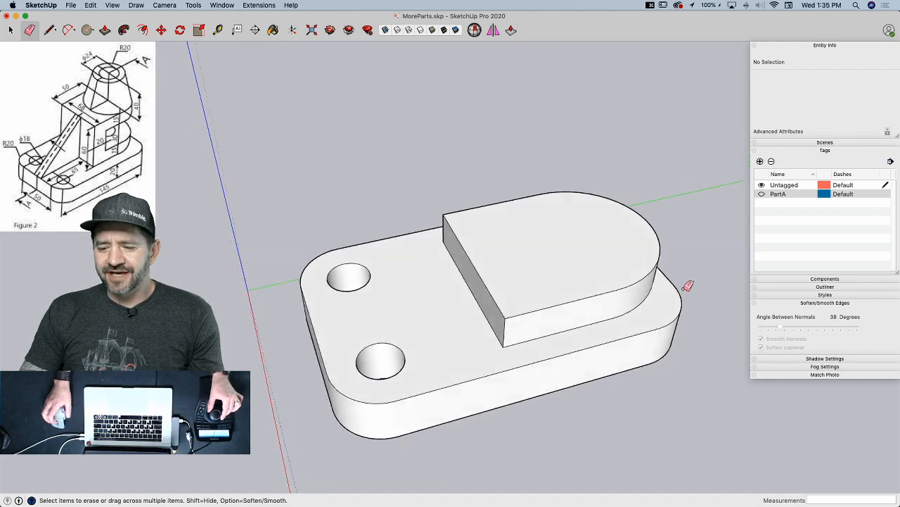
{"action": "left_click", "coordinate": [522, 250], "text": "alt"}
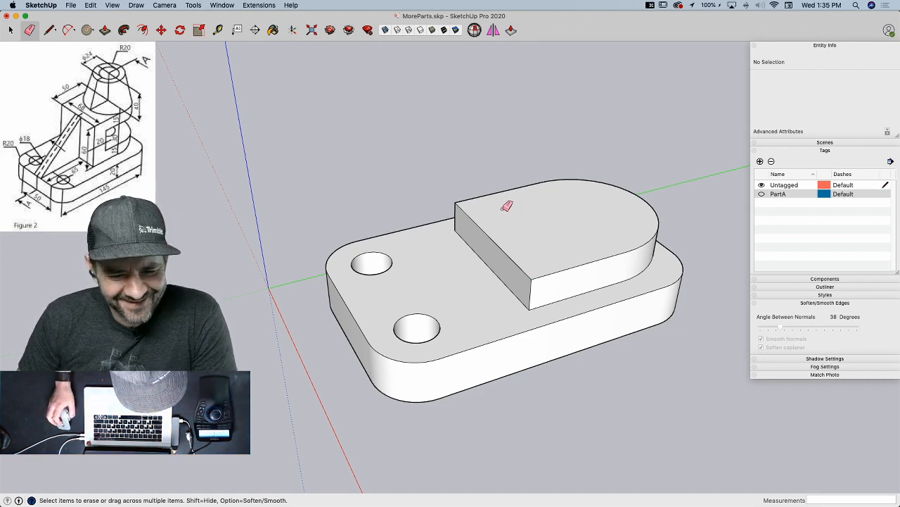
- Copy the top edge of the block's flat end 20 m toward the round end, across the top face
{"action": "key", "text": "l"}
{"action": "key", "text": "space"}
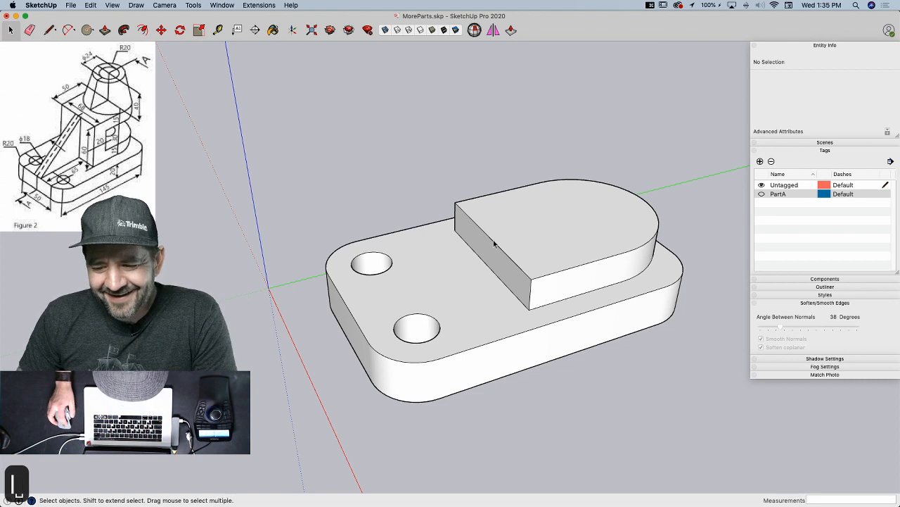
{"action": "left_click", "coordinate": [496, 244]}
{"action": "key", "text": "m"}
{"action": "key", "text": "alt"}
{"action": "left_click", "coordinate": [534, 280]}
{"action": "type", "text": "20"}
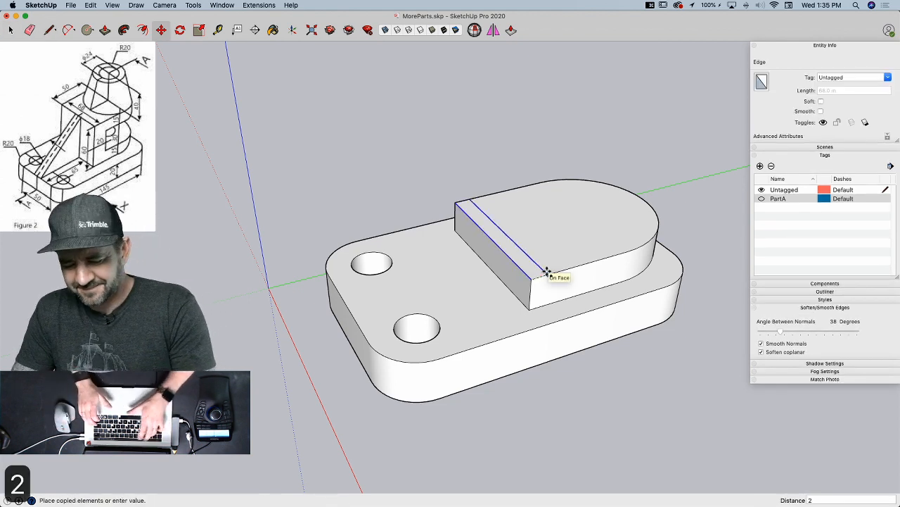
{"action": "key", "text": "Return"}
- Extrude the 20 m strip on the block's flat end 30 m upward
{"action": "key", "text": "p"}
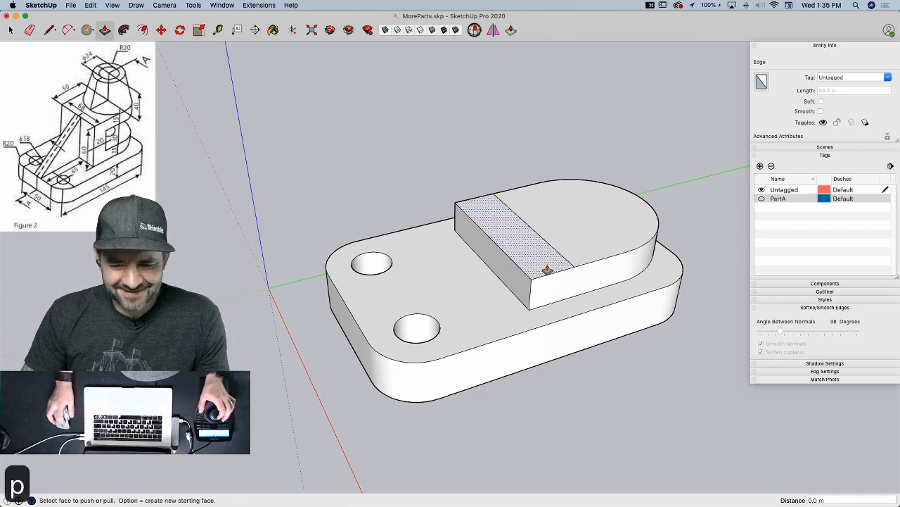
{"action": "left_click", "coordinate": [547, 269]}
{"action": "left_click", "coordinate": [538, 239]}
{"action": "type", "text": "30"}
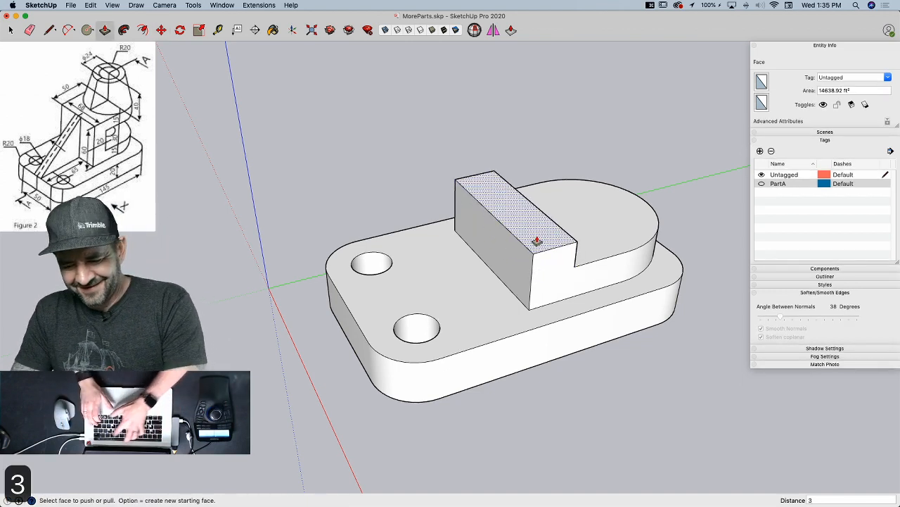
{"action": "key", "text": "Return"}
- Copy the remaining round-ended top face 30 m straight up, level with the top of the upright
{"action": "key", "text": "space"}
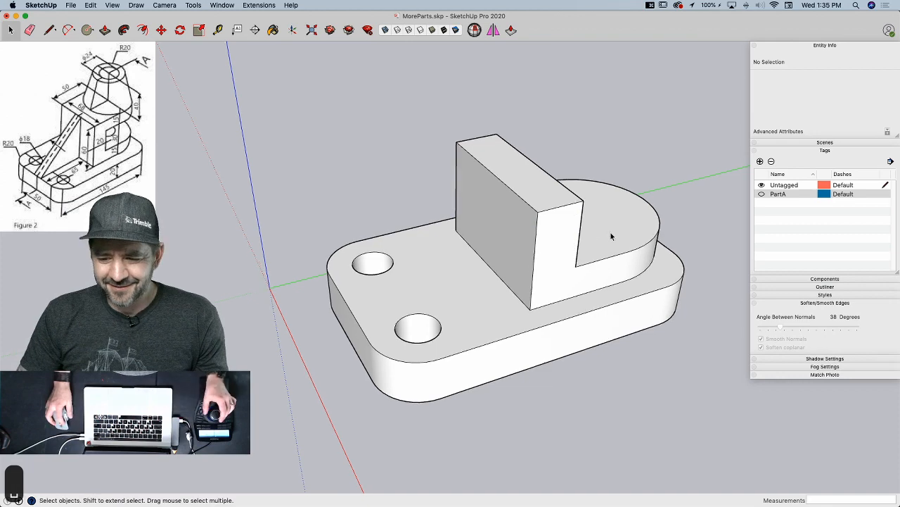
{"action": "left_click", "coordinate": [612, 232]}
{"action": "middle_click_drag", "start_coordinate": [612, 231], "coordinate": [549, 283]}
{"action": "key", "text": "m"}
{"action": "key", "text": "alt"}
{"action": "left_click", "coordinate": [501, 280]}
{"action": "left_click", "coordinate": [505, 211]}
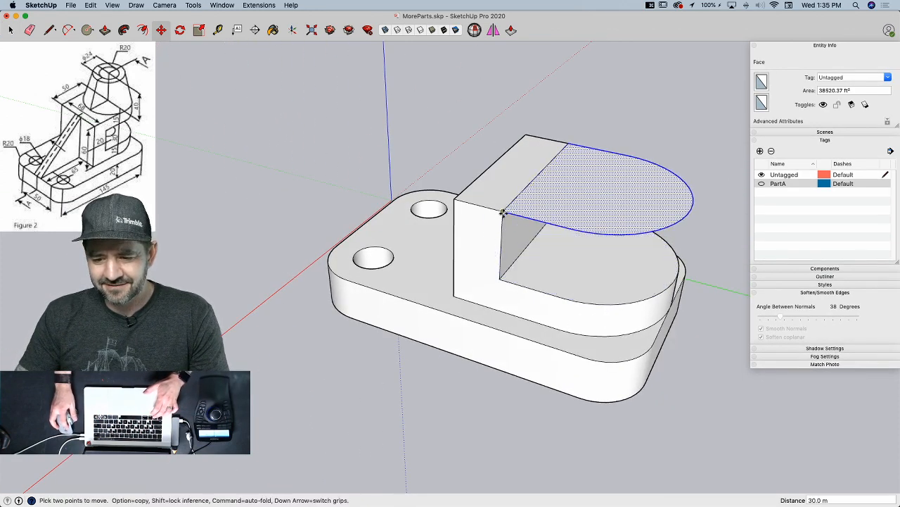
- Extrude the copied round-ended face 15 m upward and raise the upright's top flush with it
{"action": "key", "text": "p"}
{"action": "left_click", "coordinate": [620, 184]}
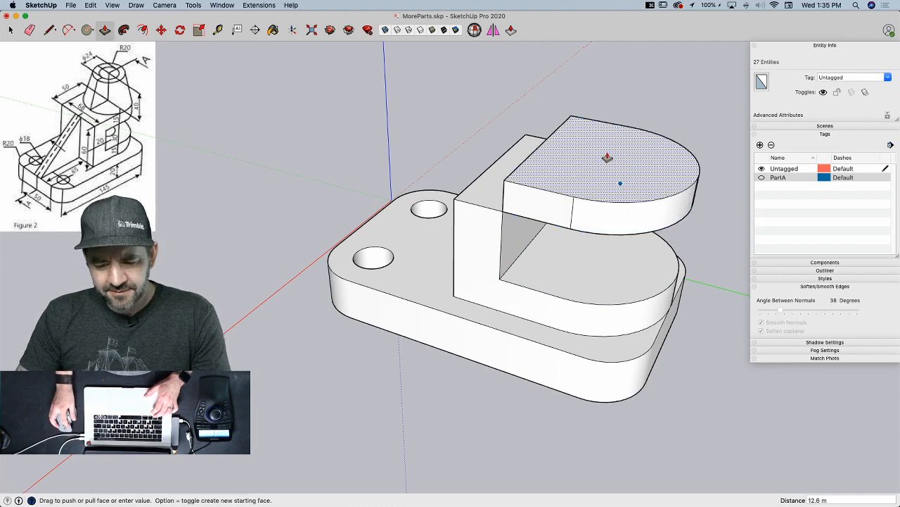
{"action": "left_click", "coordinate": [607, 157]}
{"action": "type", "text": "15"}
{"action": "key", "text": "Return"}
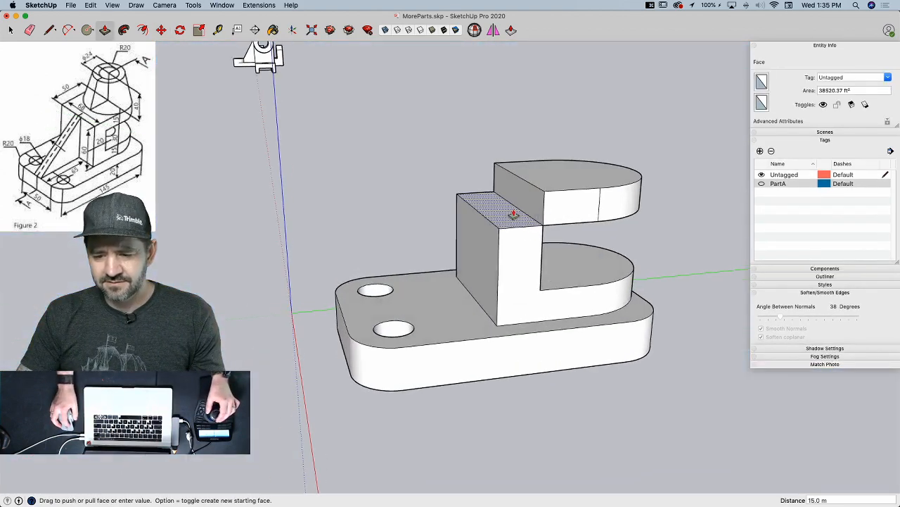
{"action": "left_click", "coordinate": [514, 213]}
{"action": "left_click", "coordinate": [542, 194]}
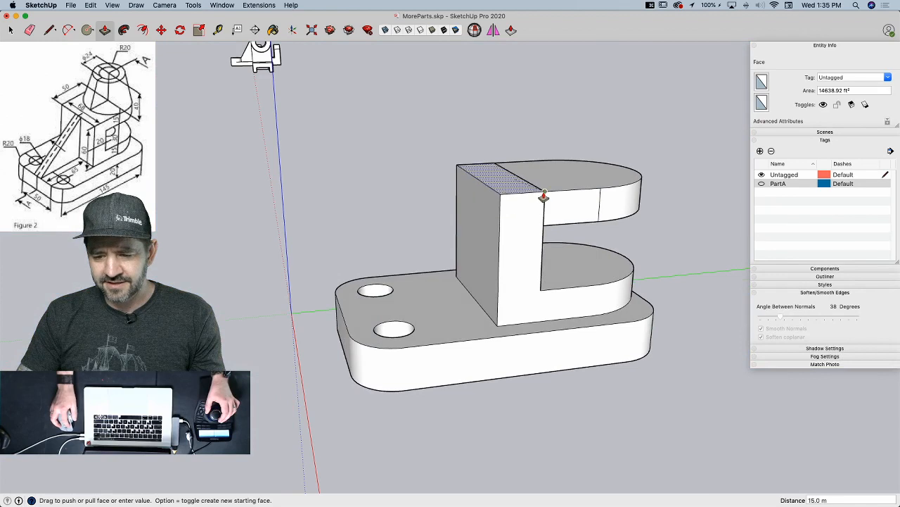
- Remove the dividing edge on the upper block's top and the vertical seams where the straight sides meet the round ends
{"action": "key", "text": "e"}
{"action": "left_click", "coordinate": [540, 187]}
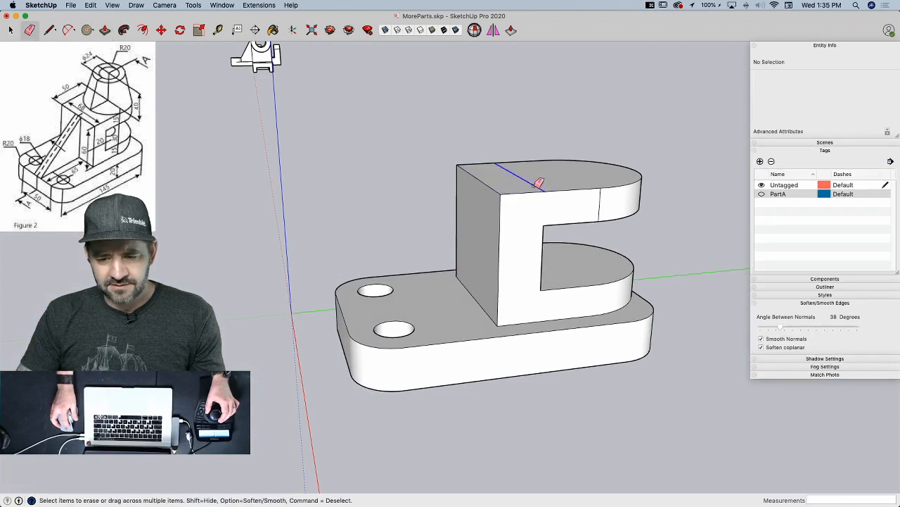
{"action": "left_click", "coordinate": [604, 202]}
{"action": "left_click", "coordinate": [483, 217]}
{"action": "left_click", "coordinate": [436, 215]}
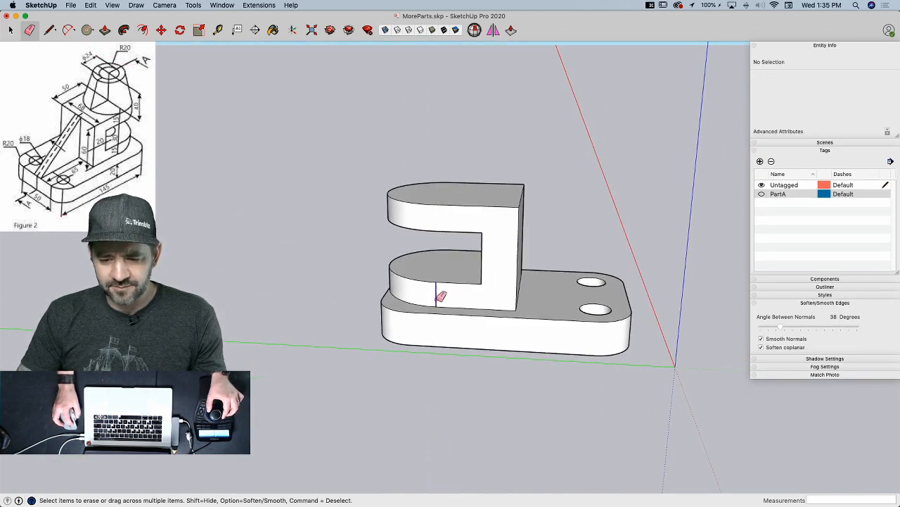
{"action": "left_click", "coordinate": [436, 295]}
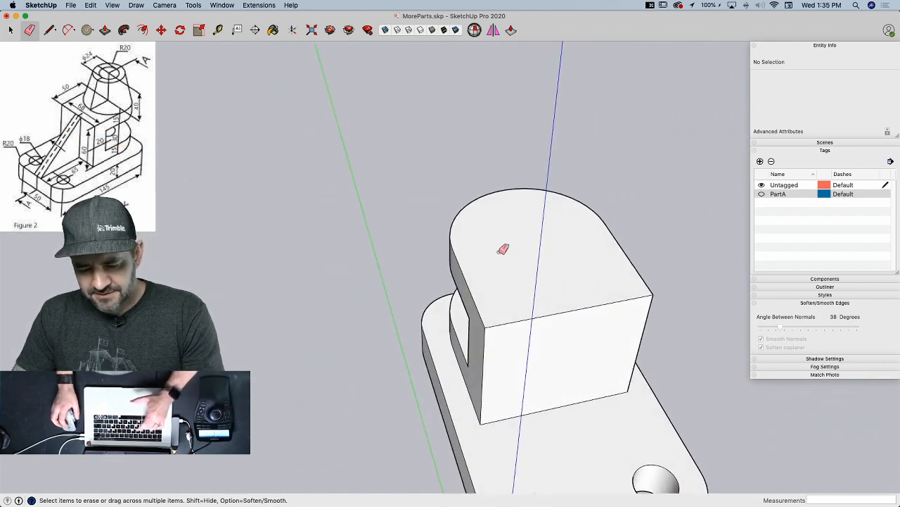
- Draw a 34 m radius circle on the upper block's top face, centred on the round end and matching its arc
{"action": "key", "text": "c"}
{"action": "left_click", "coordinate": [530, 234]}
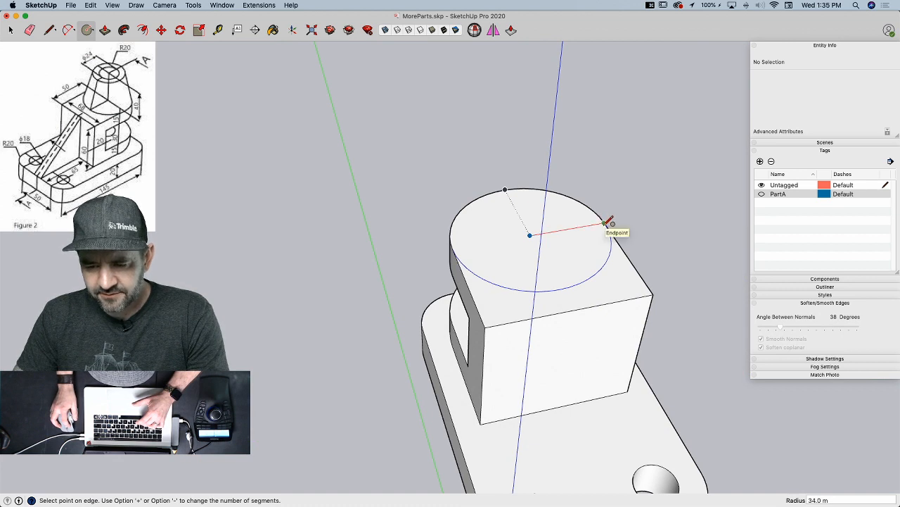
{"action": "left_click", "coordinate": [606, 225]}
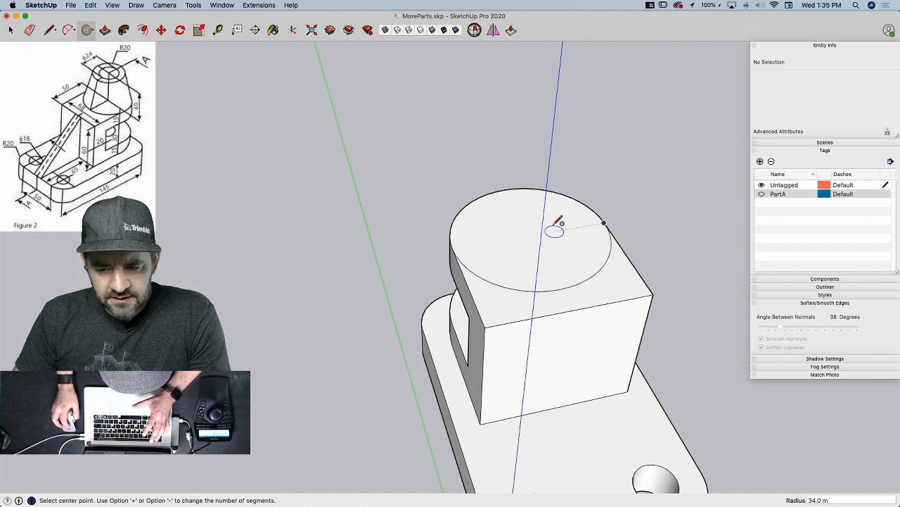
{"action": "key", "text": "c"}
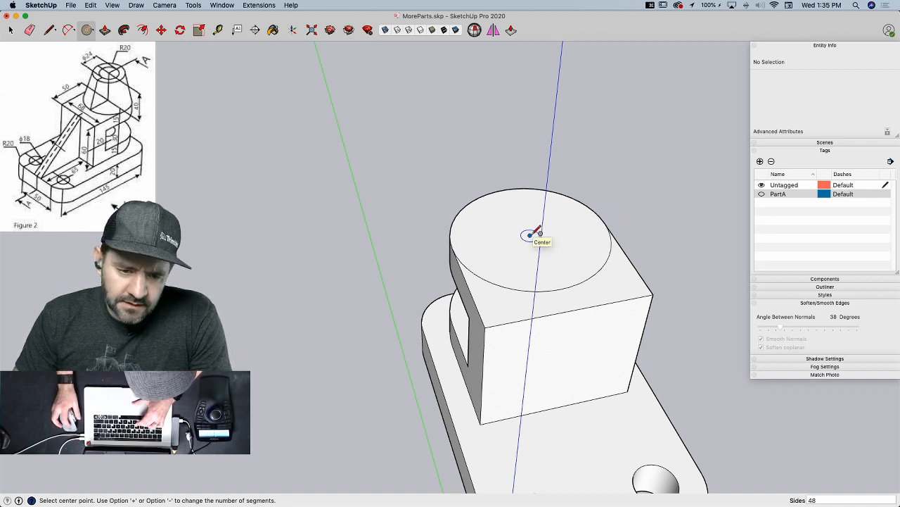
{"action": "key", "text": "space"}
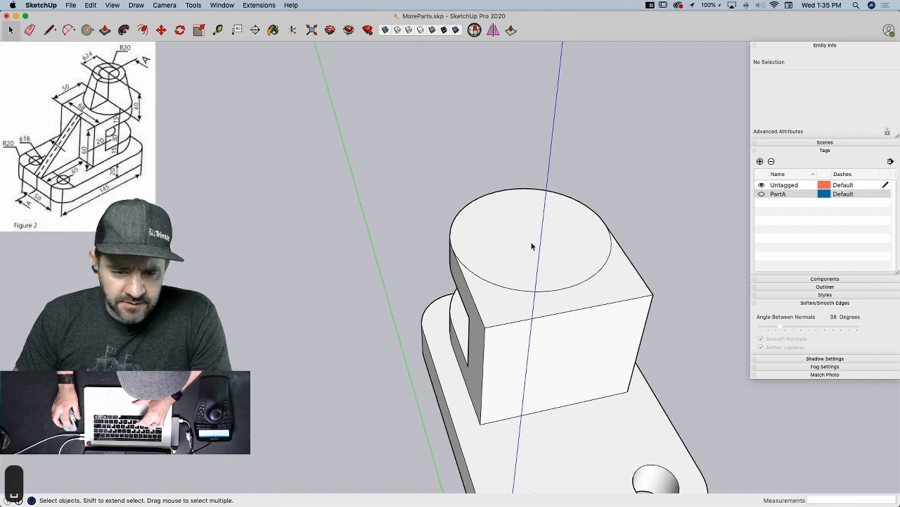
- Extrude the circular face 40 m upward with a new starting face, keeping the cylinder's base edge
{"action": "key", "text": "p"}
{"action": "left_click", "coordinate": [530, 243]}
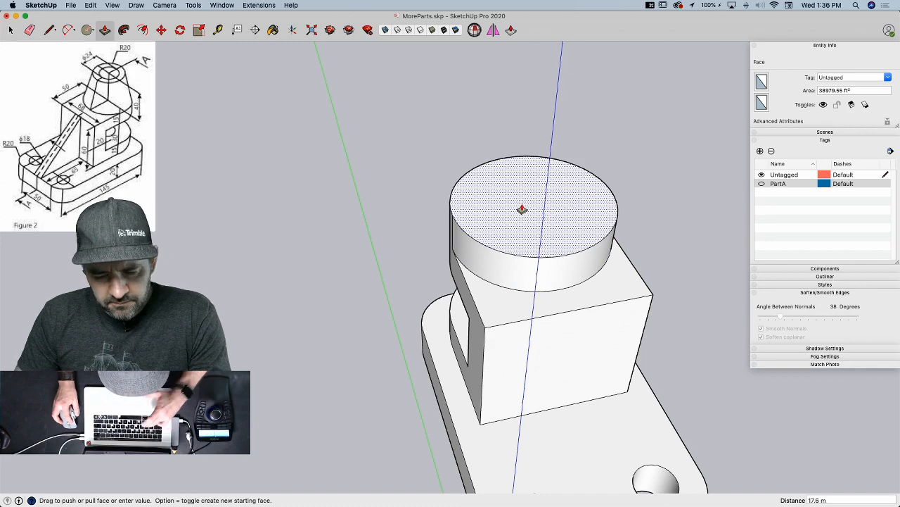
{"action": "key", "text": "alt"}
{"action": "left_click", "coordinate": [520, 179]}
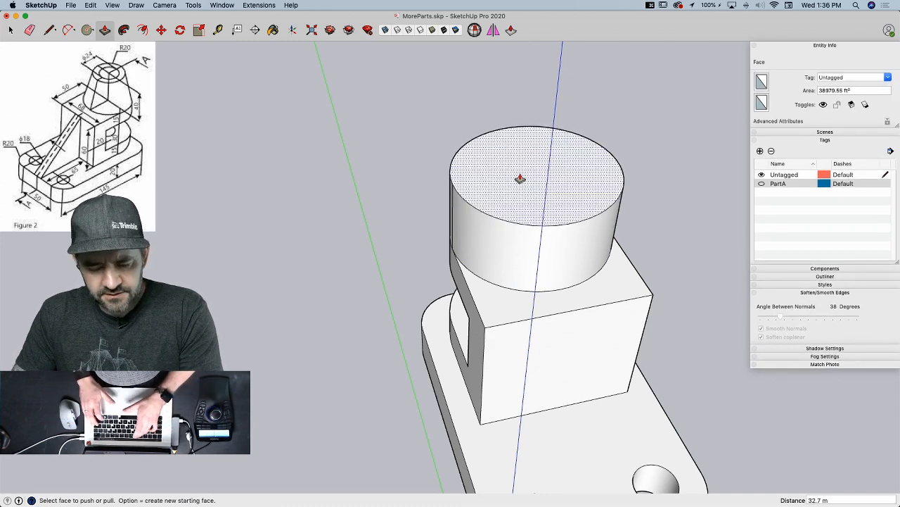
{"action": "type", "text": "40"}
{"action": "key", "text": "Return"}
- Soften the vertical seam lines on the cylinder's side
{"action": "key", "text": "e"}
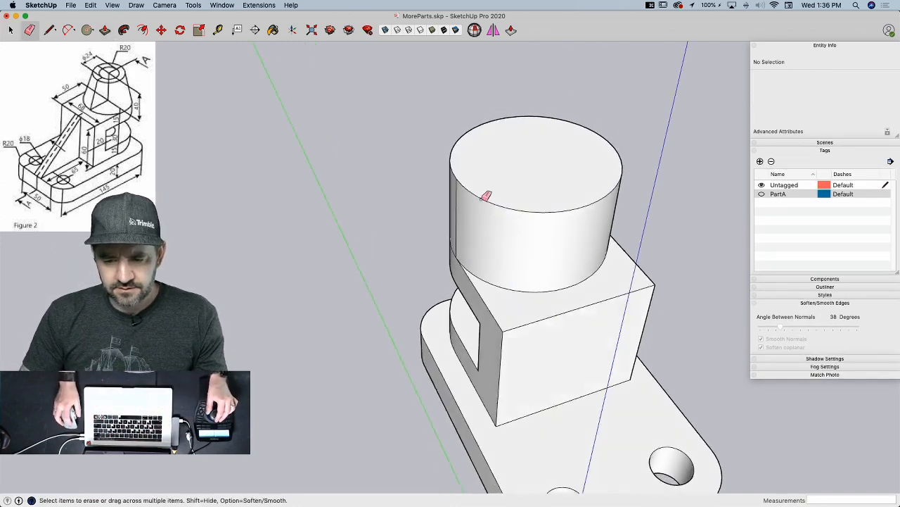
{"action": "left_click", "coordinate": [476, 218], "text": "alt"}
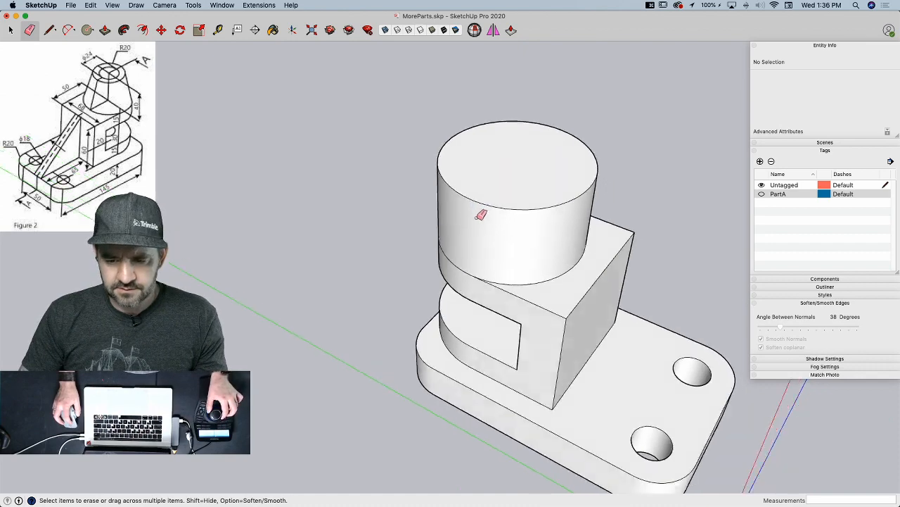
{"action": "left_click", "coordinate": [416, 297], "text": "alt"}
- Select the cylinder's top face, rim and side wall and make them a group
{"action": "key", "text": "space"}
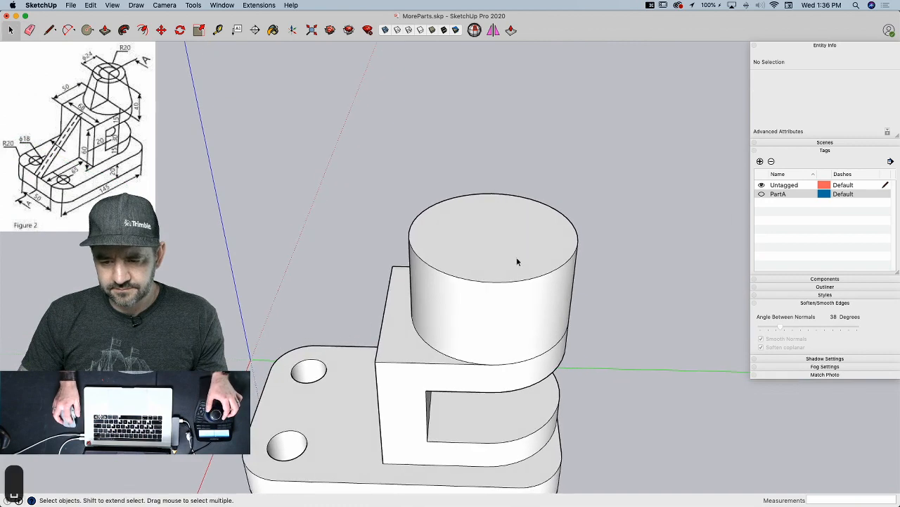
{"action": "left_click", "coordinate": [516, 257]}
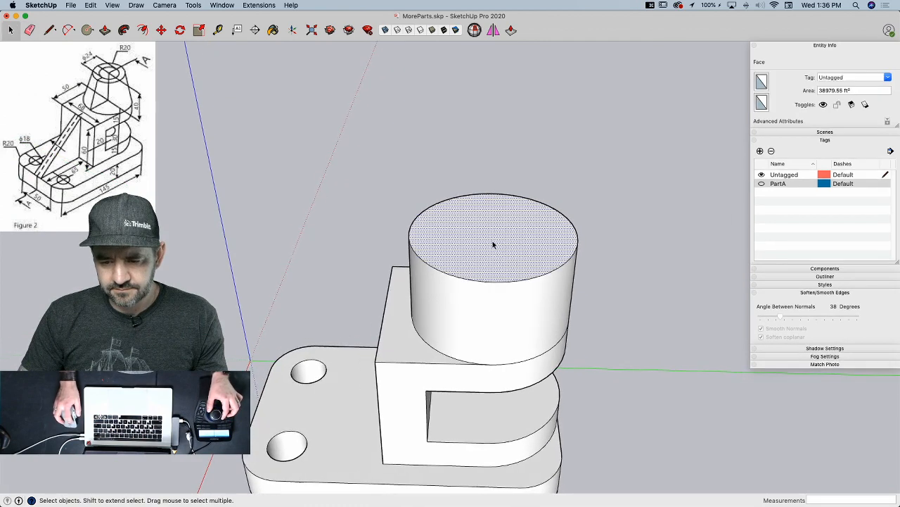
{"action": "left_click_drag", "start_coordinate": [603, 157], "coordinate": [395, 252]}
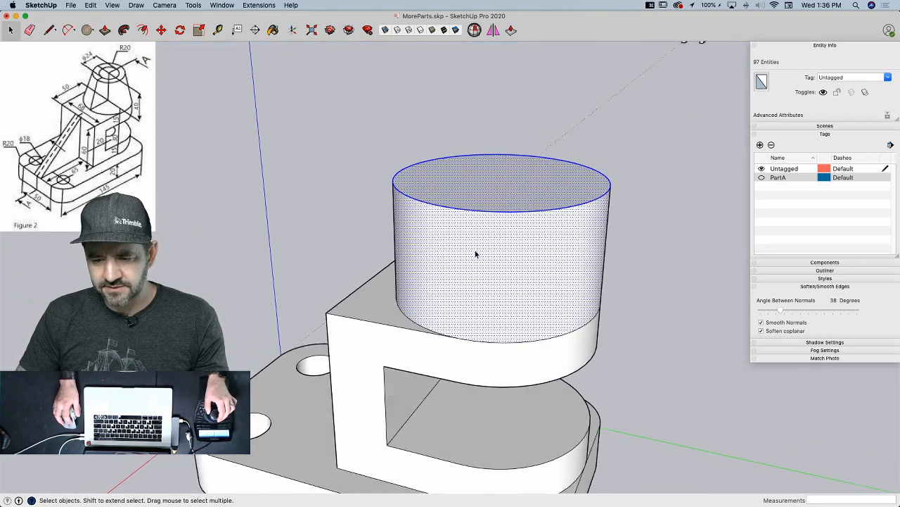
{"action": "left_click", "coordinate": [477, 200]}
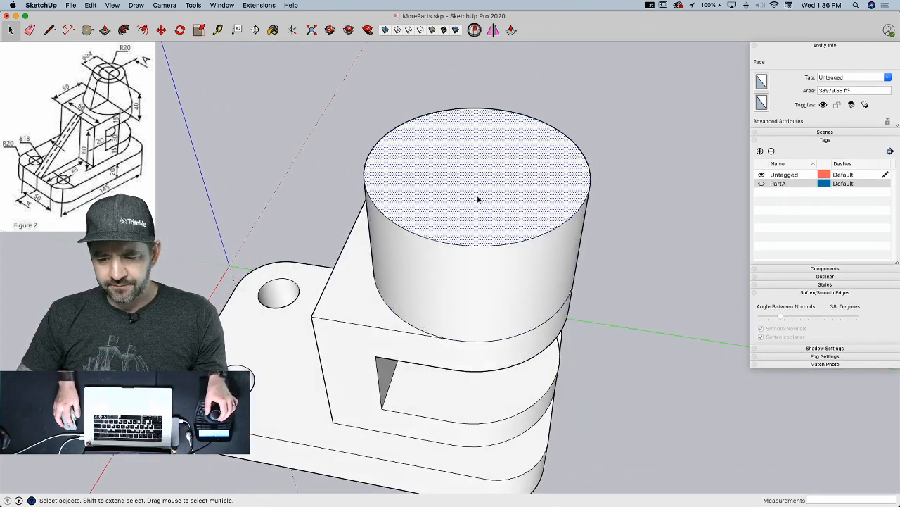
{"action": "left_click", "coordinate": [370, 238], "text": "shift"}
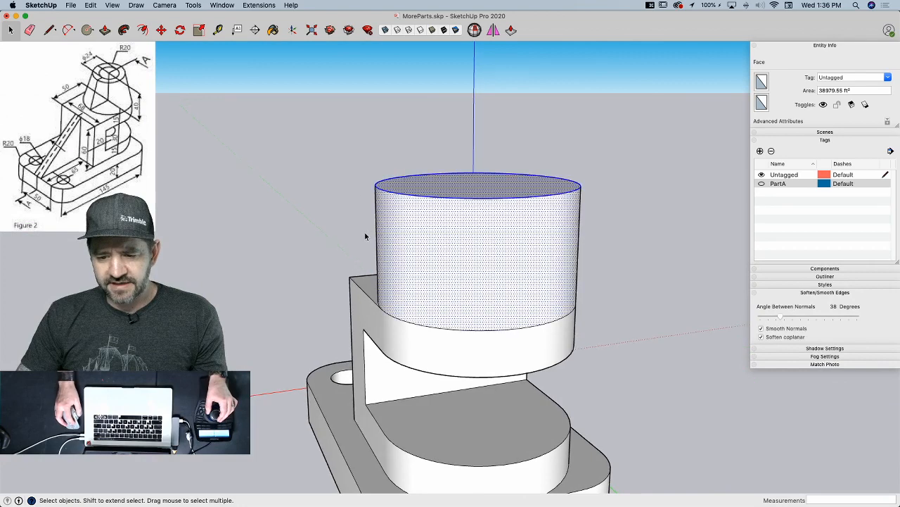
{"action": "right_click", "coordinate": [455, 203]}
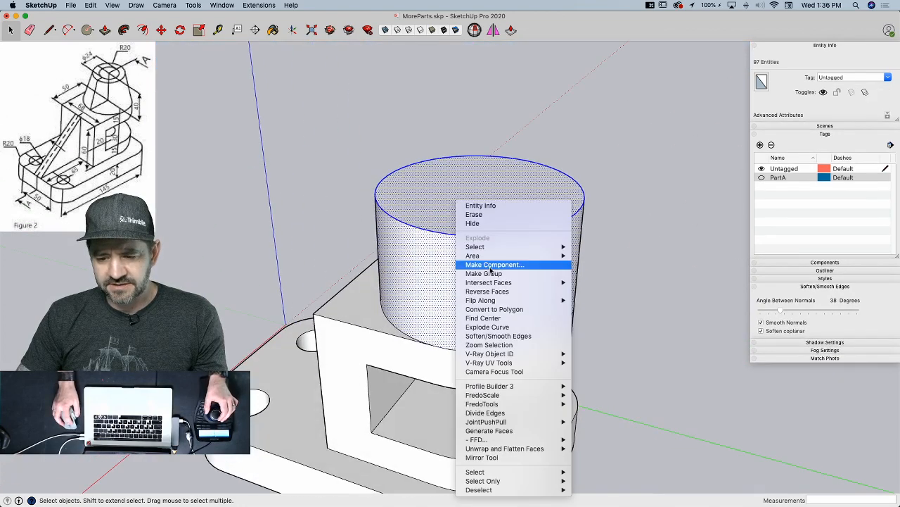
{"action": "left_click", "coordinate": [493, 273]}
- Draw a 20 m radius guide circle on top of the grouped cylinder, centred on its top face
{"action": "key", "text": "l"}
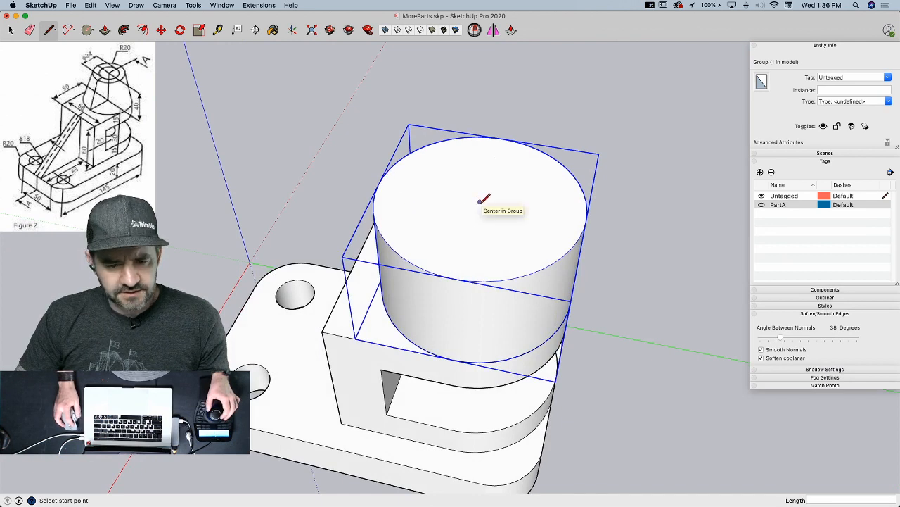
{"action": "left_click", "coordinate": [480, 201]}
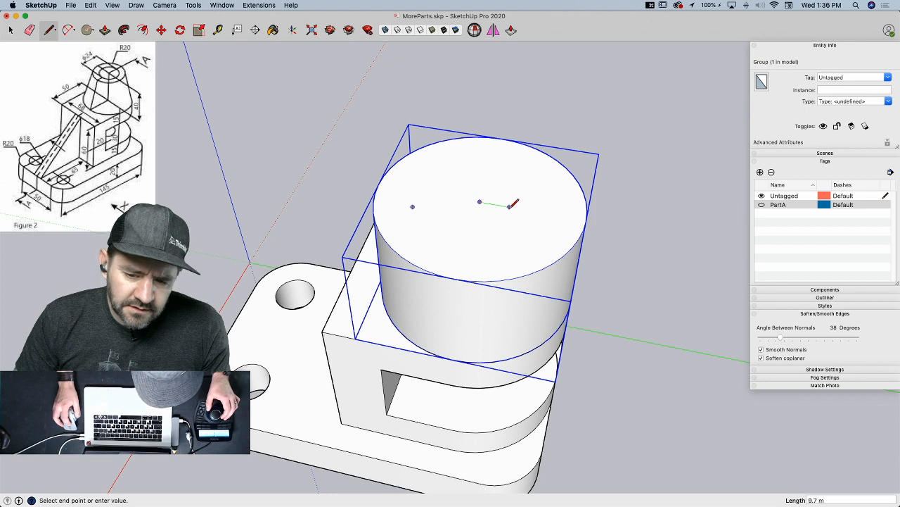
{"action": "key", "text": "c"}
{"action": "left_click", "coordinate": [480, 201]}
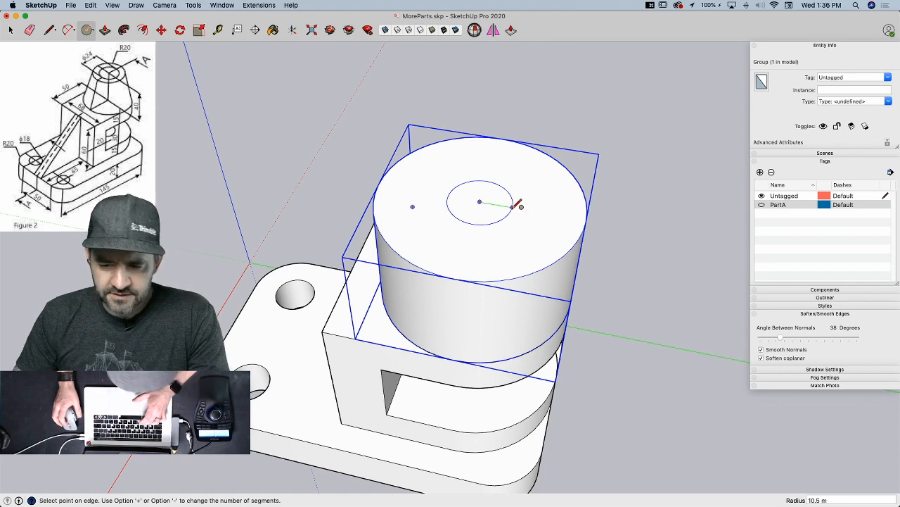
{"action": "type", "text": "20"}
{"action": "key", "text": "Return"}
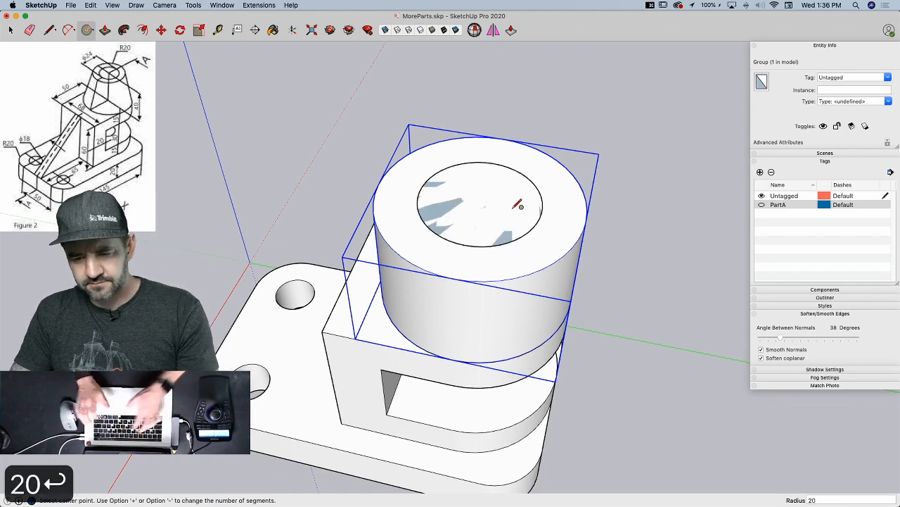
- Inside the cylinder group, scale the top face uniformly about its centre to about 0.59, matching the guide circle
{"action": "key", "text": "space"}
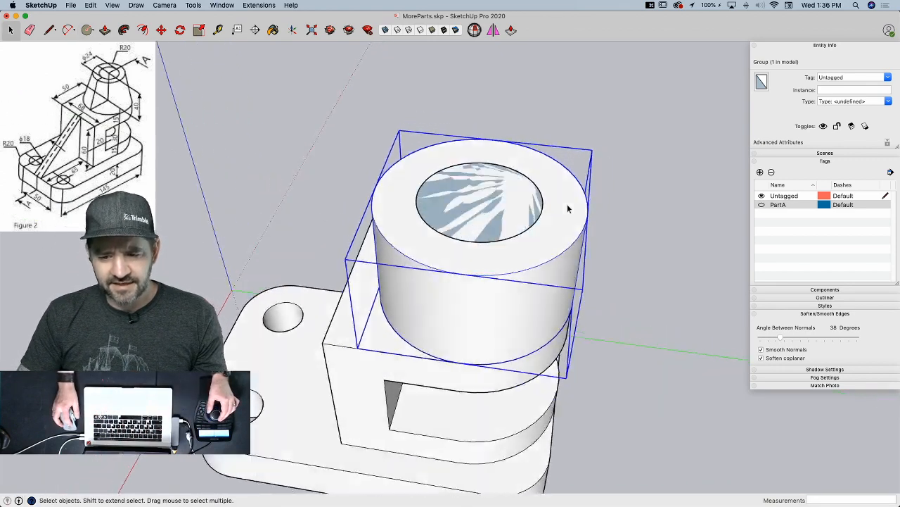
{"action": "double_click", "coordinate": [566, 205]}
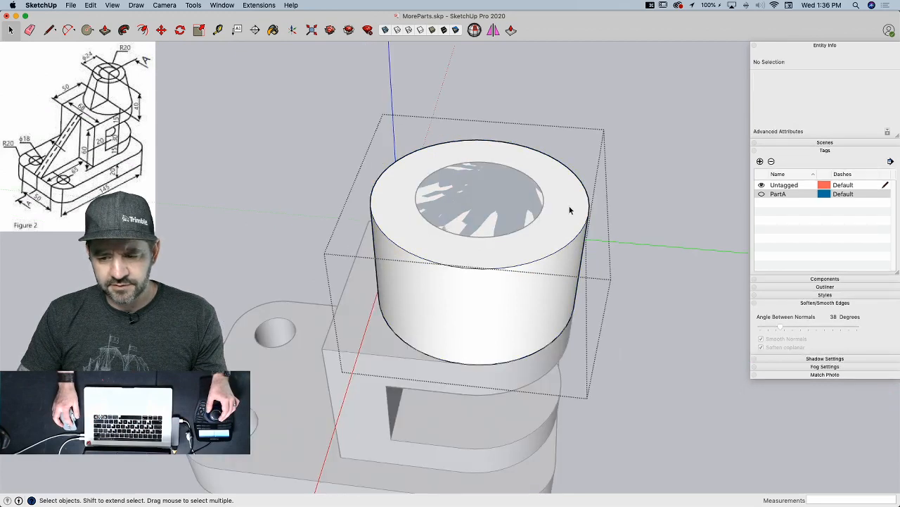
{"action": "left_click", "coordinate": [570, 208]}
{"action": "key", "text": "c"}
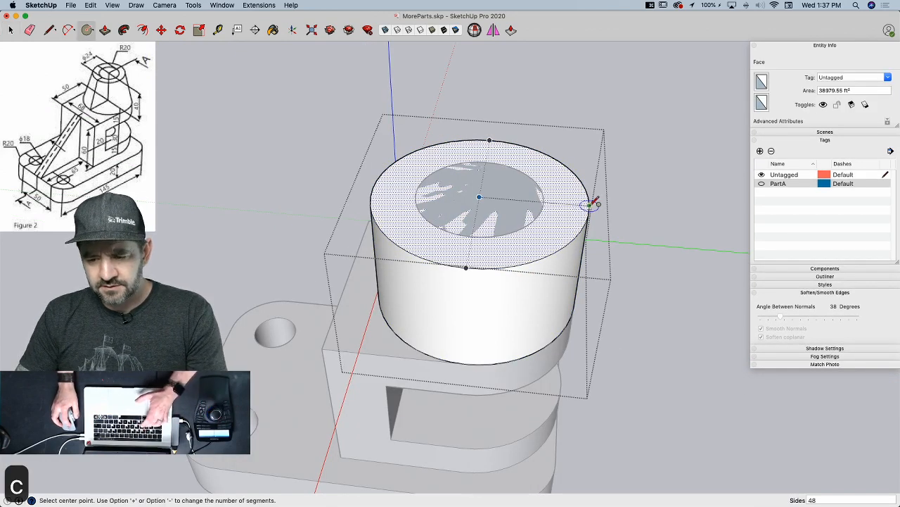
{"action": "key", "text": "s"}
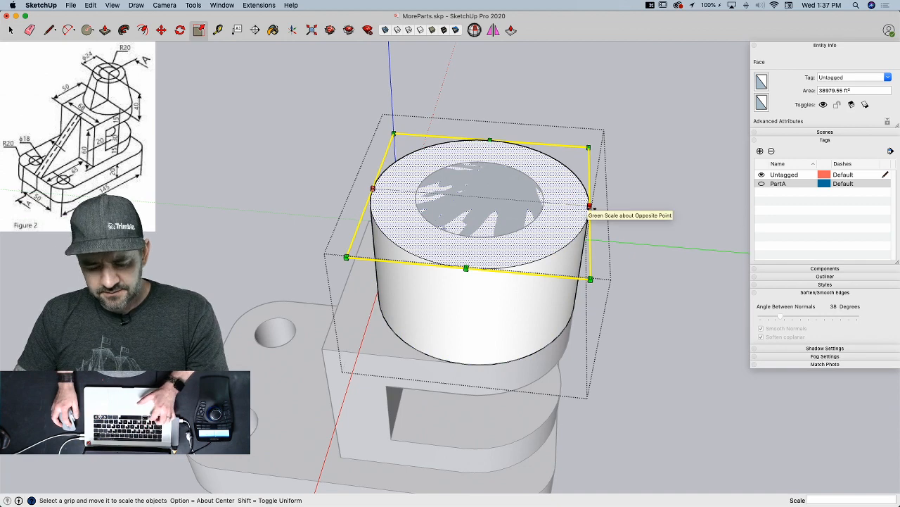
{"action": "left_click_drag", "start_coordinate": [588, 206], "coordinate": [543, 204]}
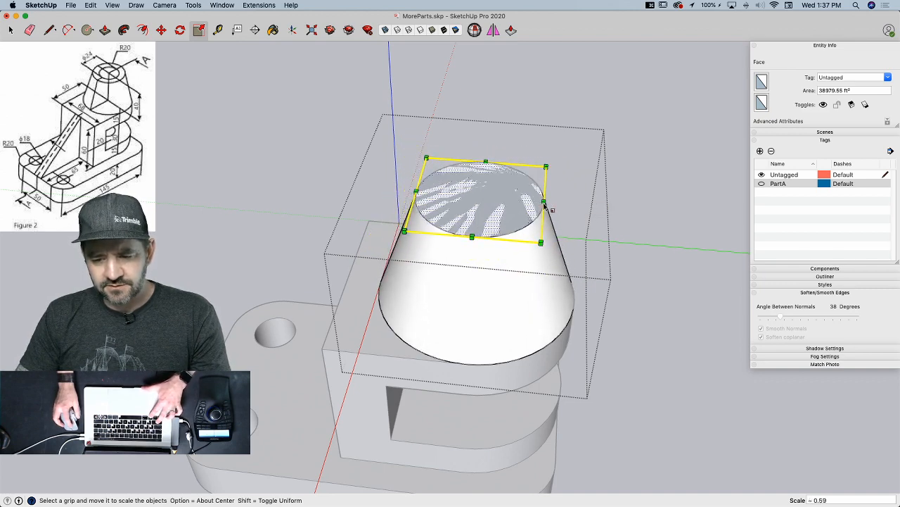
- Leave the group and delete the guide circle with its face from the top of the tapered boss
{"action": "key", "text": "space"}
{"action": "middle_click_drag", "start_coordinate": [681, 244], "coordinate": [546, 215]}
{"action": "left_click", "coordinate": [524, 211]}
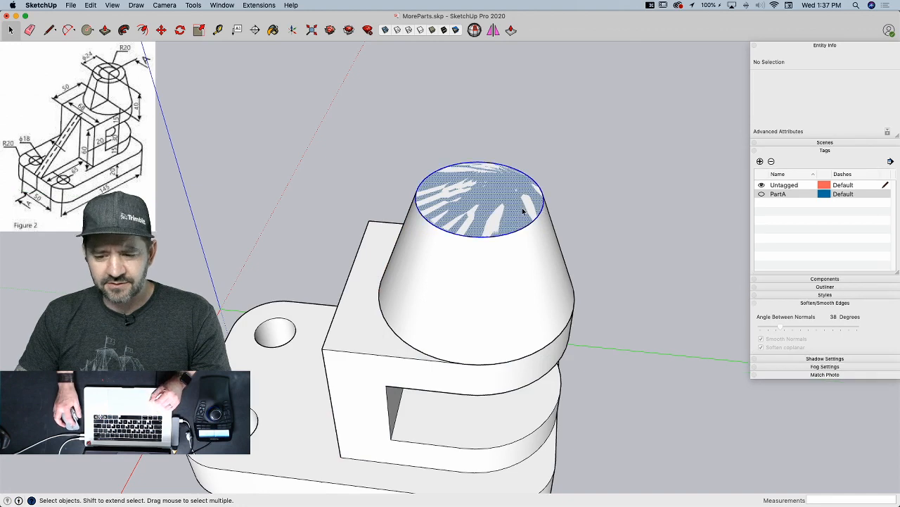
{"action": "key", "text": "BackSpace"}
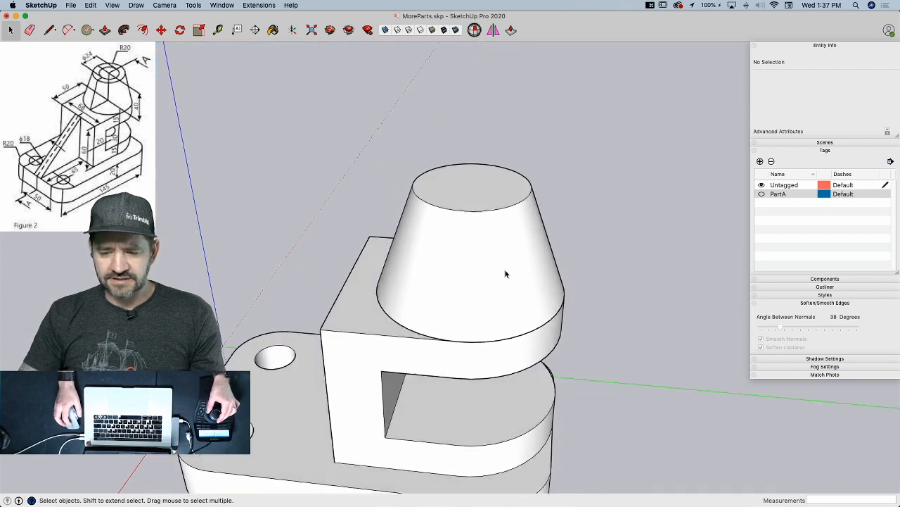
- Explode the tapered boss group into the rest of the part and clear the selection
{"action": "left_click", "coordinate": [466, 272]}
{"action": "right_click", "coordinate": [458, 261]}
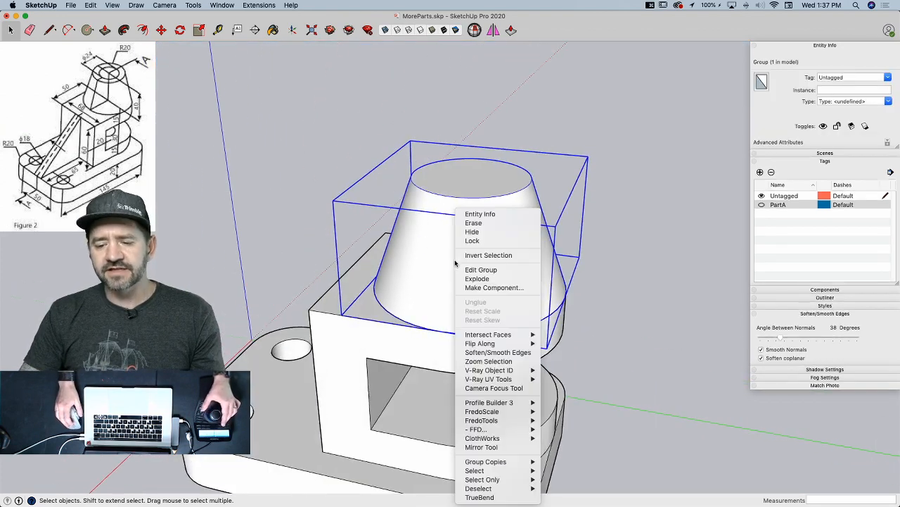
{"action": "left_click", "coordinate": [475, 279]}
{"action": "left_click", "coordinate": [669, 306]}
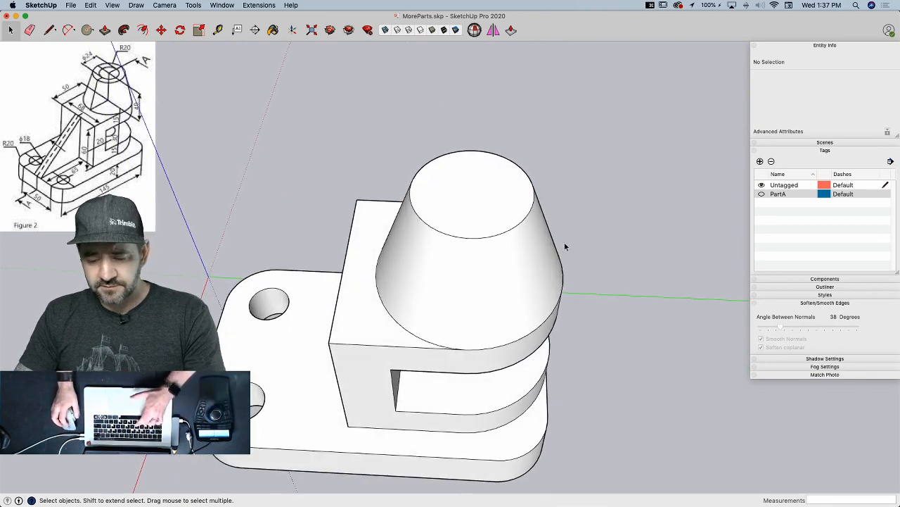
- Draw a circle with a 12 m radius centred on the cone's top face
{"action": "key", "text": "c"}
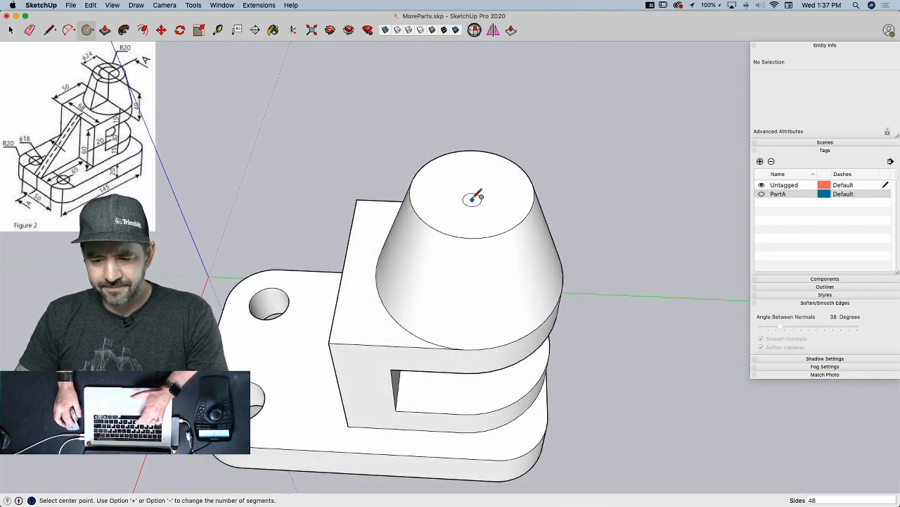
{"action": "left_click", "coordinate": [473, 191]}
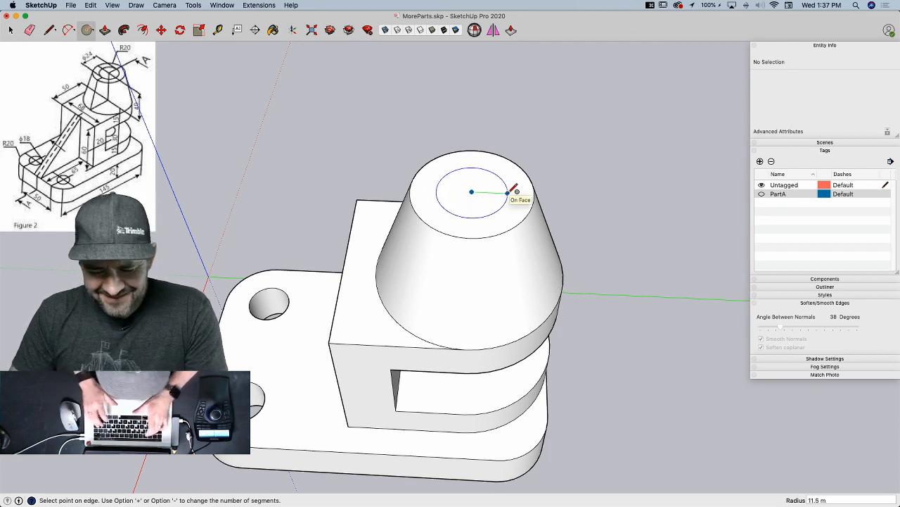
{"action": "type", "text": "12"}
{"action": "key", "text": "Return"}
{"action": "key", "text": "space"}
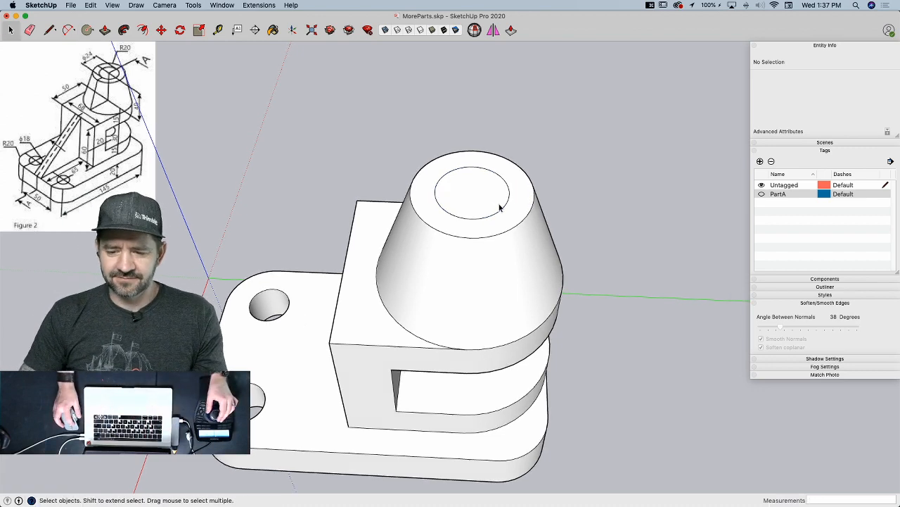
- Copy the circular face from the cone's top 85 m straight down onto the lower lug inside the slot
{"action": "left_click", "coordinate": [451, 194]}
{"action": "middle_click_drag", "start_coordinate": [450, 194], "coordinate": [470, 198]}
{"action": "key", "text": "m"}
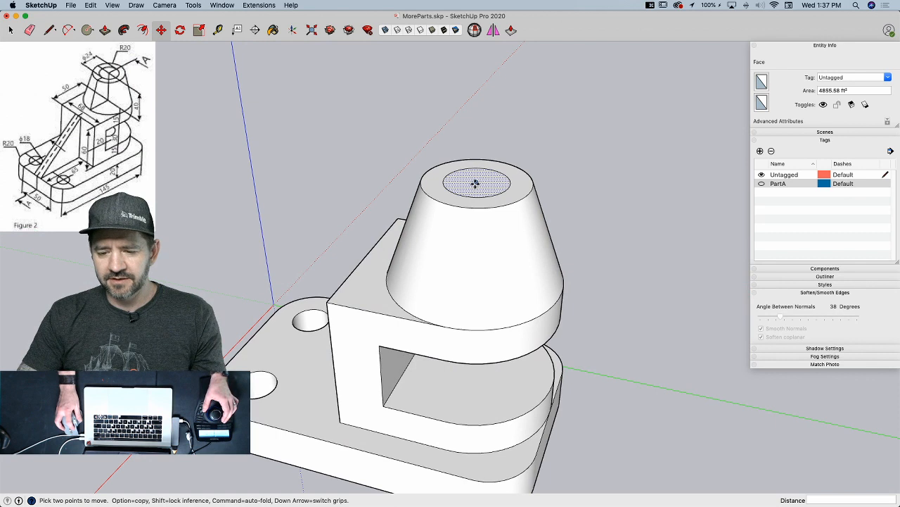
{"action": "left_click", "coordinate": [475, 183]}
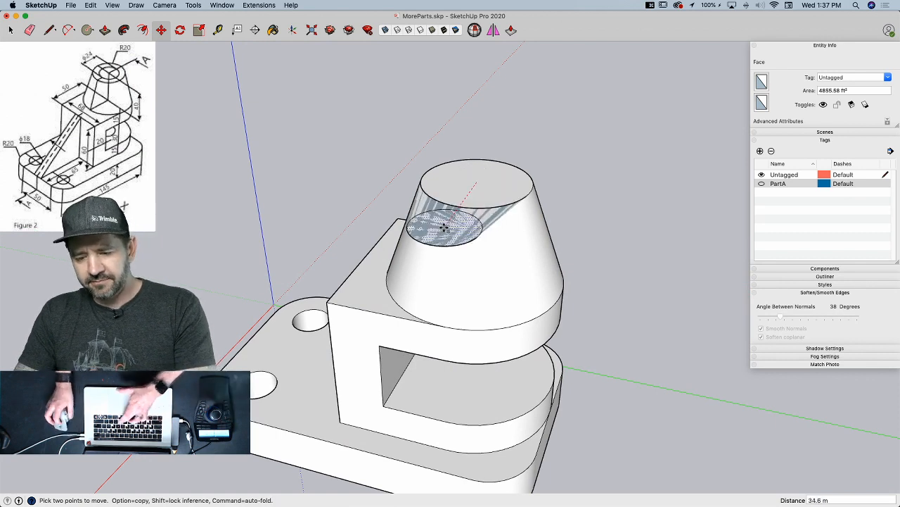
{"action": "key", "text": "Escape"}
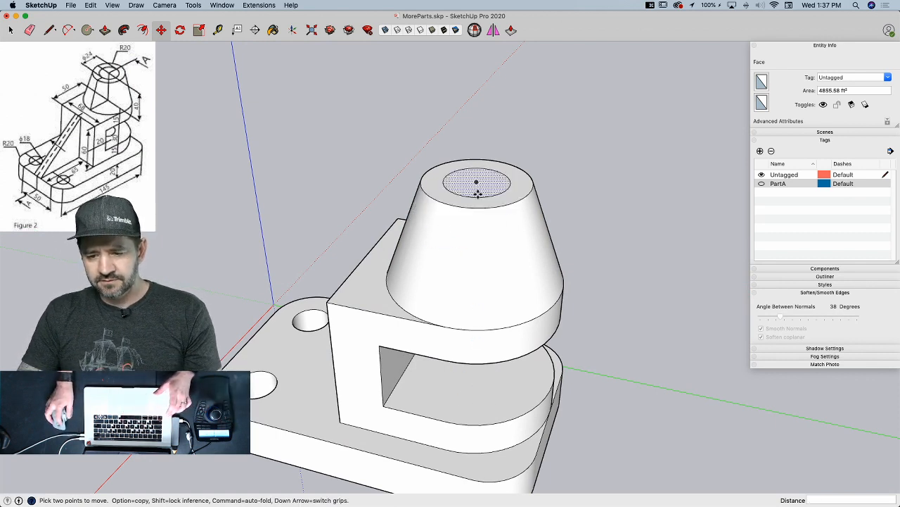
{"action": "left_click", "coordinate": [479, 193]}
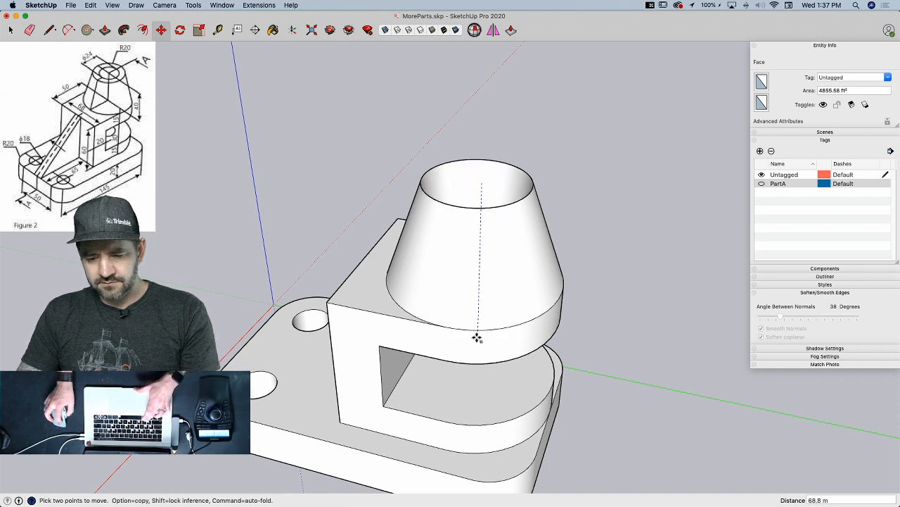
{"action": "key", "text": "alt"}
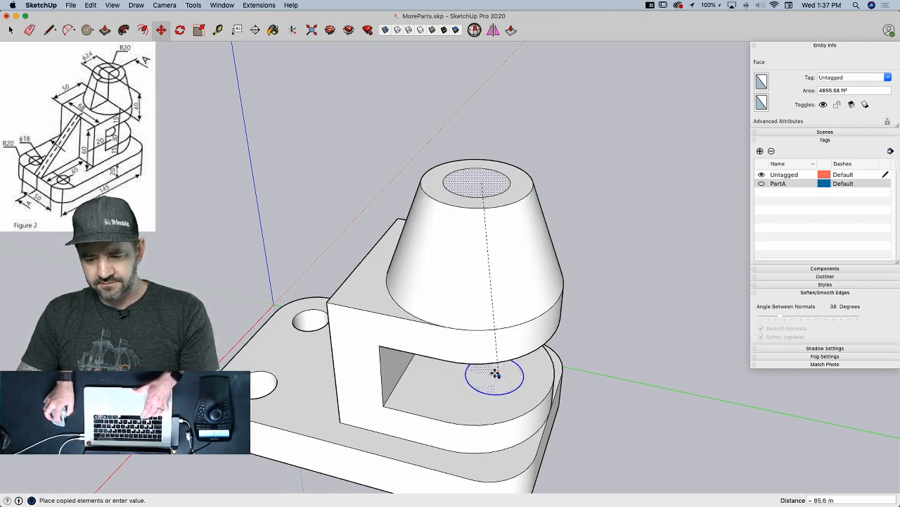
{"action": "type", "text": "85"}
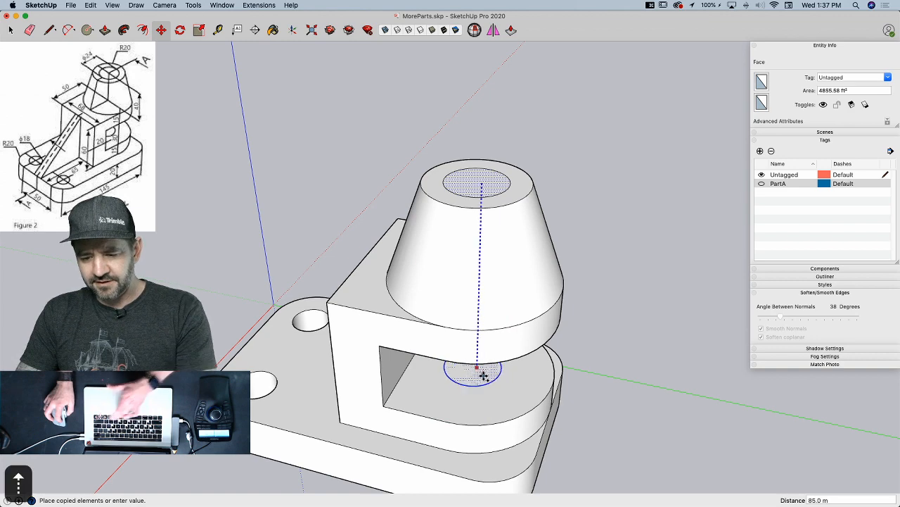
{"action": "key", "text": "Return"}
- Push the cone's circle through to the slot and the lower lug's circle down to the base's top face
{"action": "middle_click_drag", "start_coordinate": [487, 382], "coordinate": [557, 110]}
{"action": "key", "text": "space"}
{"action": "key", "text": "p"}
{"action": "mouse_move", "coordinate": [464, 195]}
{"action": "middle_mouse_down"}
{"action": "mouse_move", "coordinate": [483, 208]}
{"action": "mouse_move", "coordinate": [468, 180]}
{"action": "middle_mouse_up"}
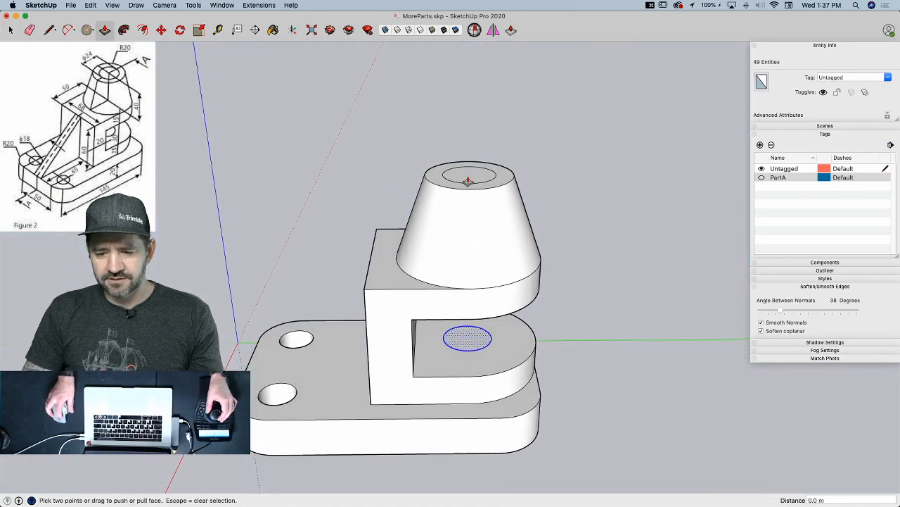
{"action": "left_click", "coordinate": [469, 178]}
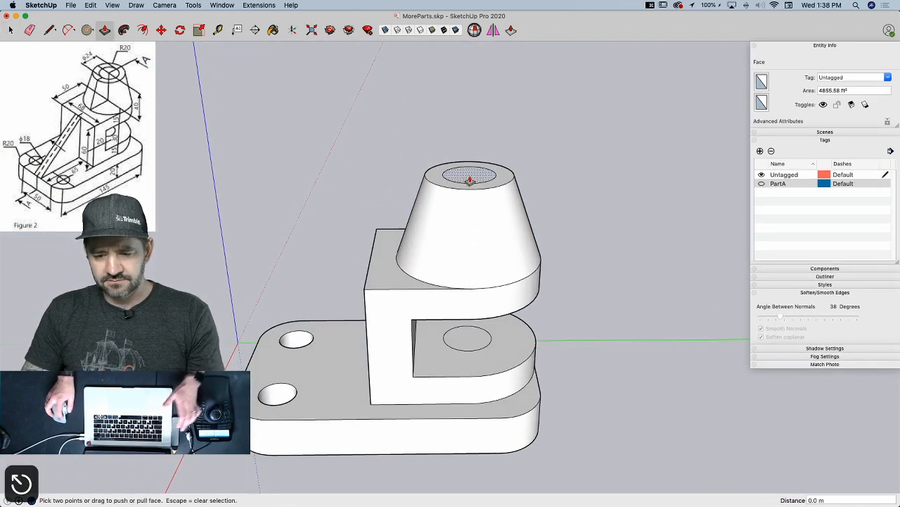
{"action": "left_click", "coordinate": [462, 321]}
{"action": "mouse_move", "coordinate": [462, 322]}
{"action": "middle_mouse_down"}
{"action": "mouse_move", "coordinate": [454, 346]}
{"action": "mouse_move", "coordinate": [460, 330]}
{"action": "middle_mouse_up"}
{"action": "left_click", "coordinate": [460, 328]}
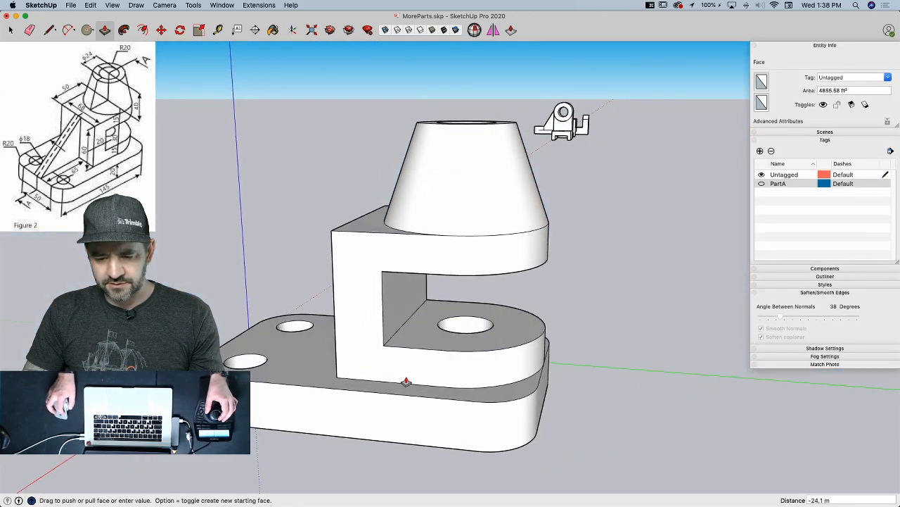
{"action": "left_click", "coordinate": [337, 380]}
{"action": "middle_click_drag", "start_coordinate": [336, 381], "coordinate": [392, 344]}
{"action": "key", "text": "space"}
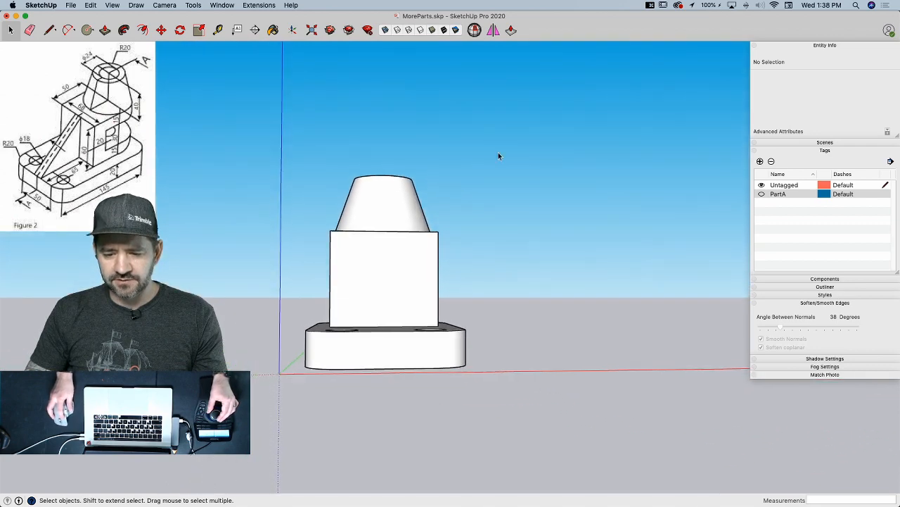
- Select all of the upright and cone geometry above the base and make it a group
{"action": "left_click_drag", "start_coordinate": [292, 324], "coordinate": [291, 324]}
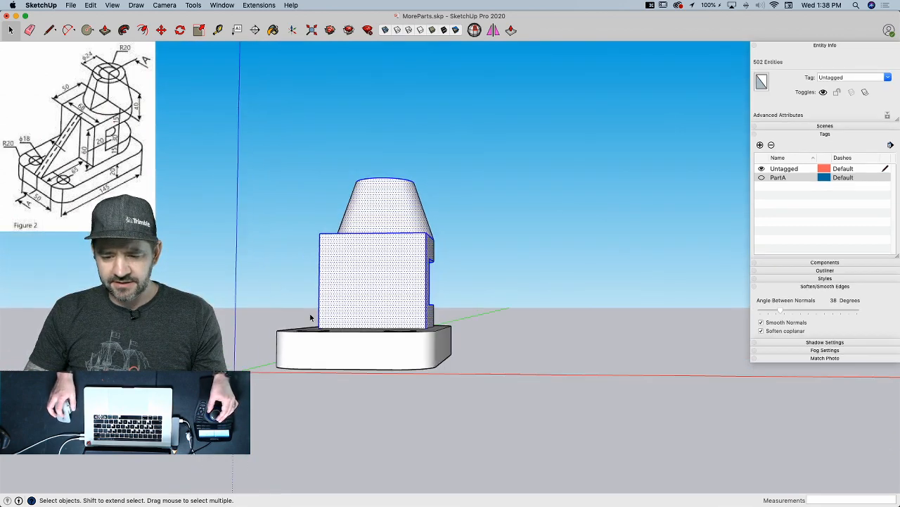
{"action": "right_click", "coordinate": [358, 243]}
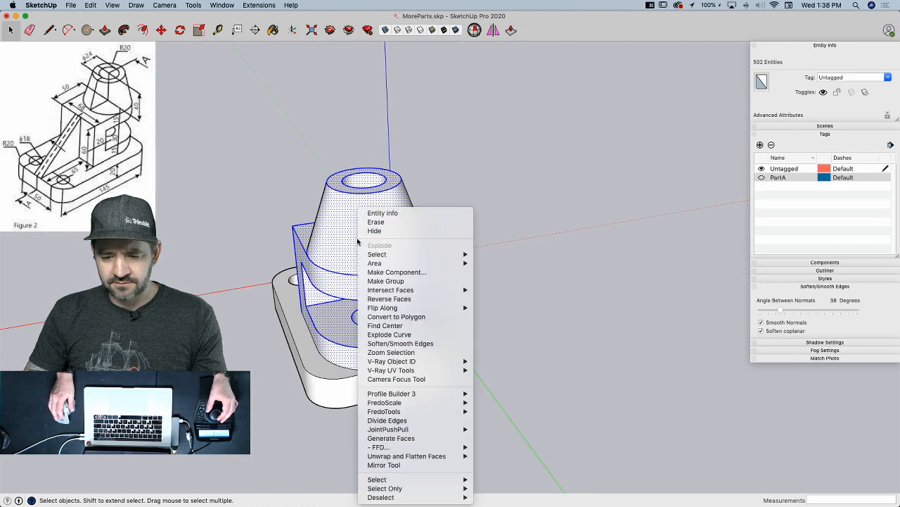
{"action": "left_click", "coordinate": [398, 281]}
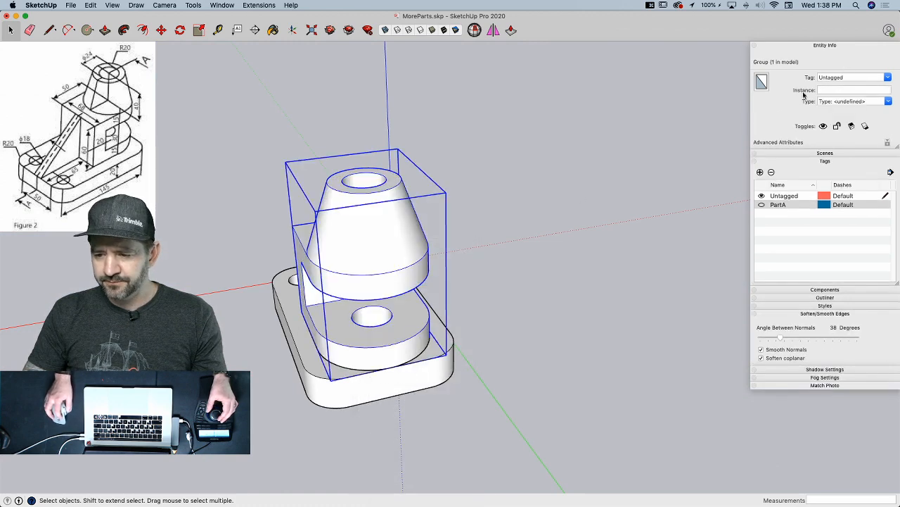
- Assign the new group to a new tag named TEMP and hide that tag
{"action": "double_click", "coordinate": [834, 79]}
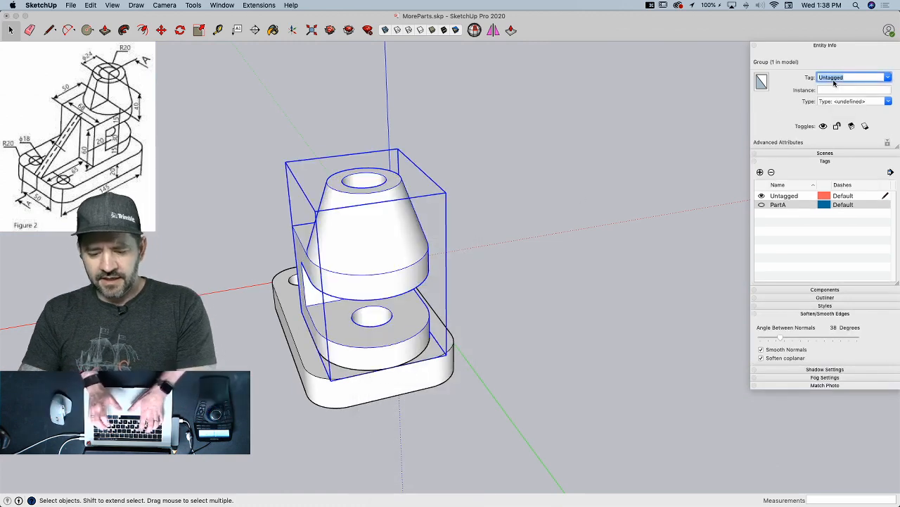
{"action": "type", "text": "TEMP"}
{"action": "key", "text": "Return"}
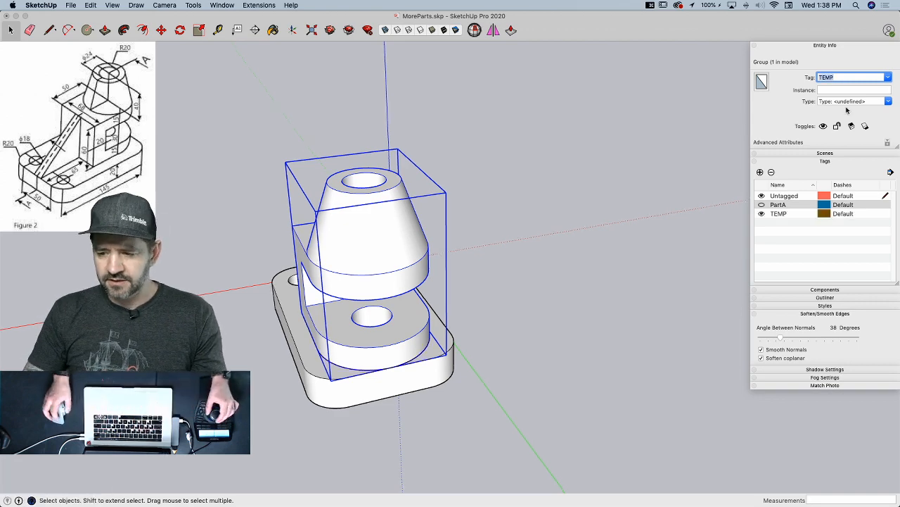
{"action": "left_click", "coordinate": [761, 214]}
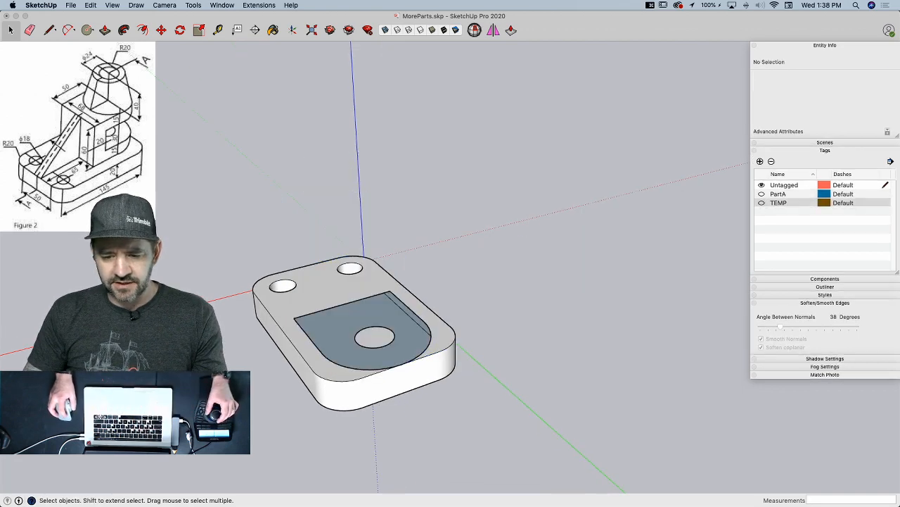
- Close the opening in the base's top face with lines joining two outline corners to the inner circle
{"action": "key", "text": "l"}
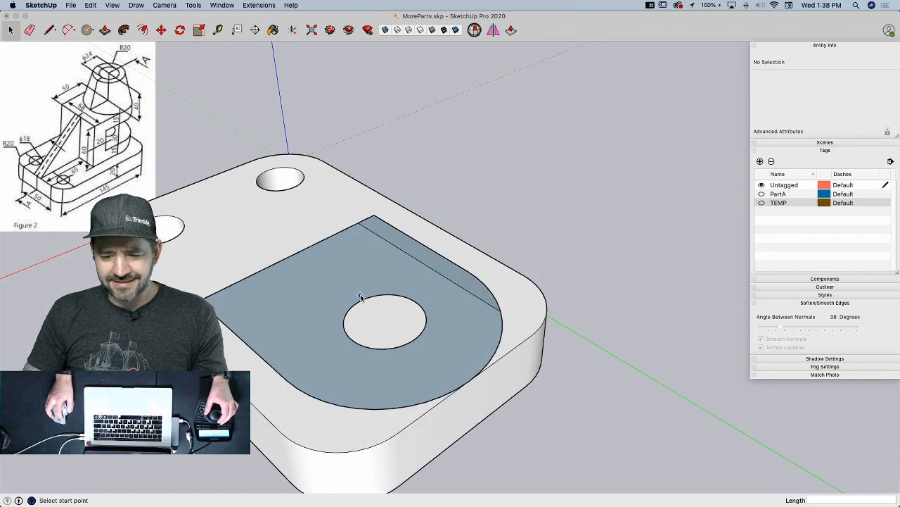
{"action": "left_click", "coordinate": [374, 219]}
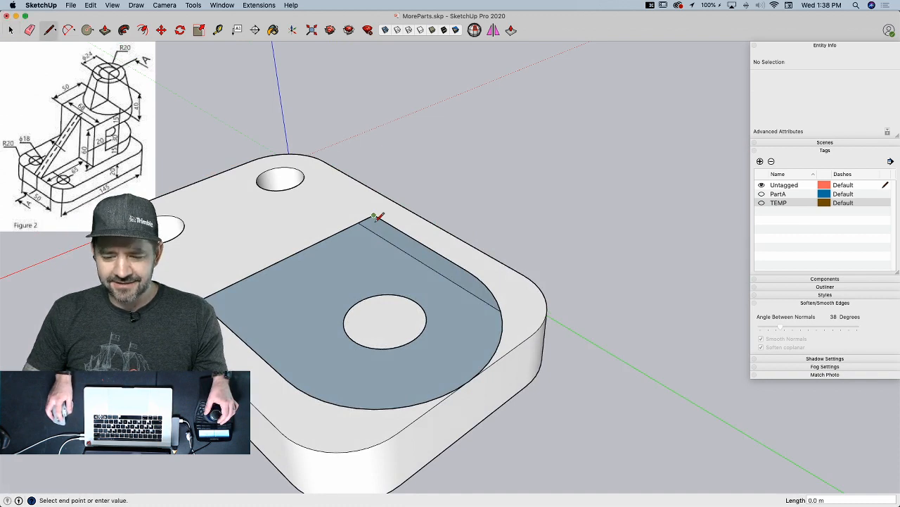
{"action": "left_click", "coordinate": [379, 294]}
{"action": "left_click", "coordinate": [344, 319]}
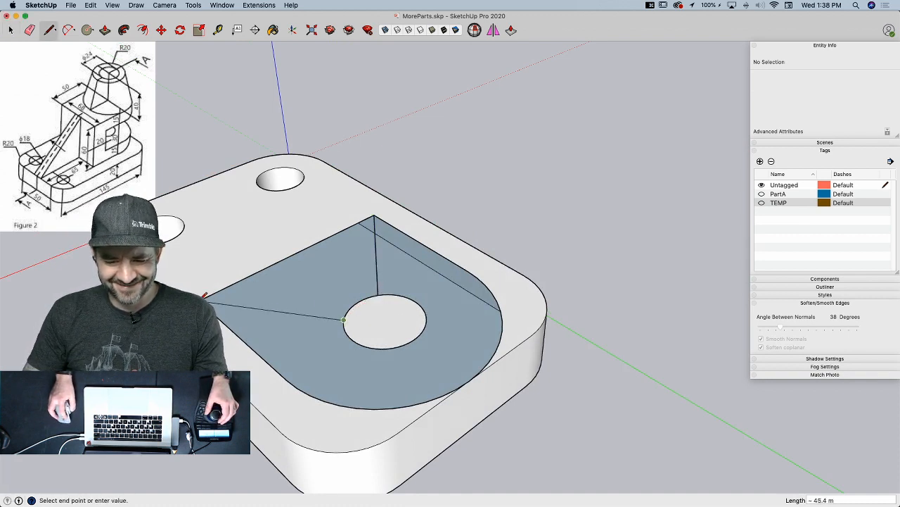
{"action": "left_click", "coordinate": [203, 300]}
- Erase the leftover lines, outline and circle from the base's top face, and show the TEMP tag again
{"action": "key", "text": "e"}
{"action": "left_click_drag", "start_coordinate": [220, 290], "coordinate": [208, 315]}
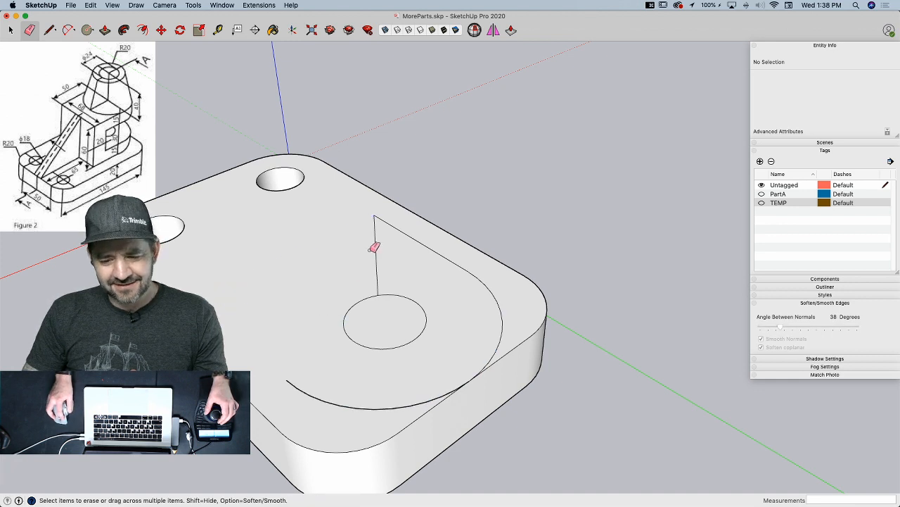
{"action": "mouse_move", "coordinate": [400, 231]}
{"action": "left_mouse_down"}
{"action": "mouse_move", "coordinate": [397, 299]}
{"action": "mouse_move", "coordinate": [372, 400]}
{"action": "mouse_move", "coordinate": [449, 377]}
{"action": "left_mouse_up"}
{"action": "left_click", "coordinate": [500, 336]}
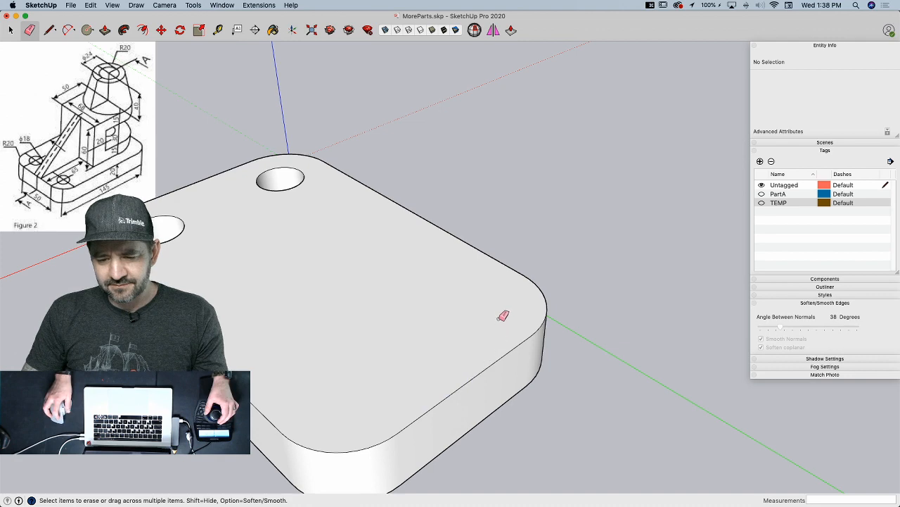
{"action": "key", "text": "space"}
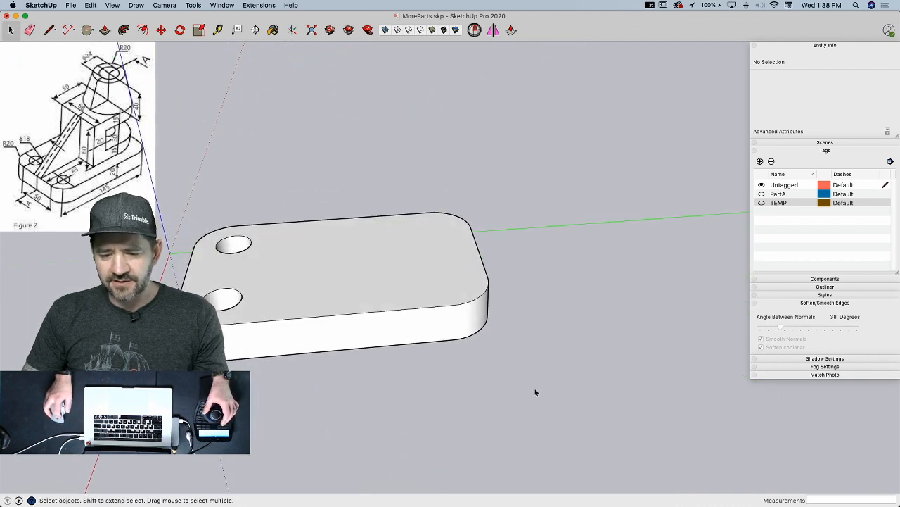
{"action": "left_click", "coordinate": [762, 202]}
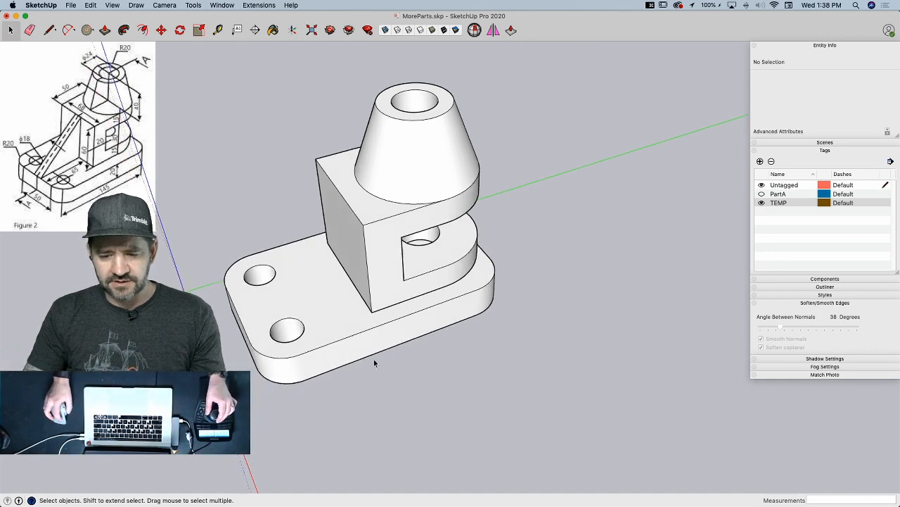
- Try to draw a line straight down from a mounting hole's centre on the base's underside, and undo it
{"action": "key", "text": "l"}
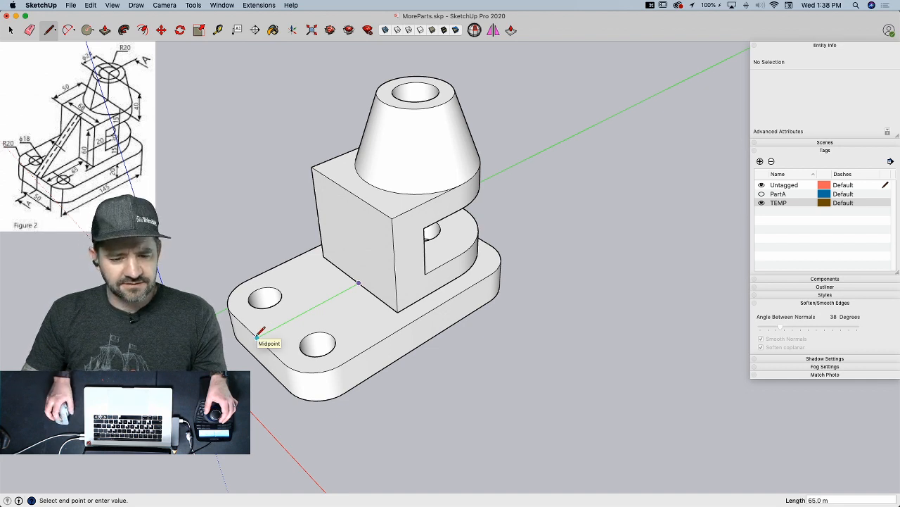
{"action": "key", "text": "space"}
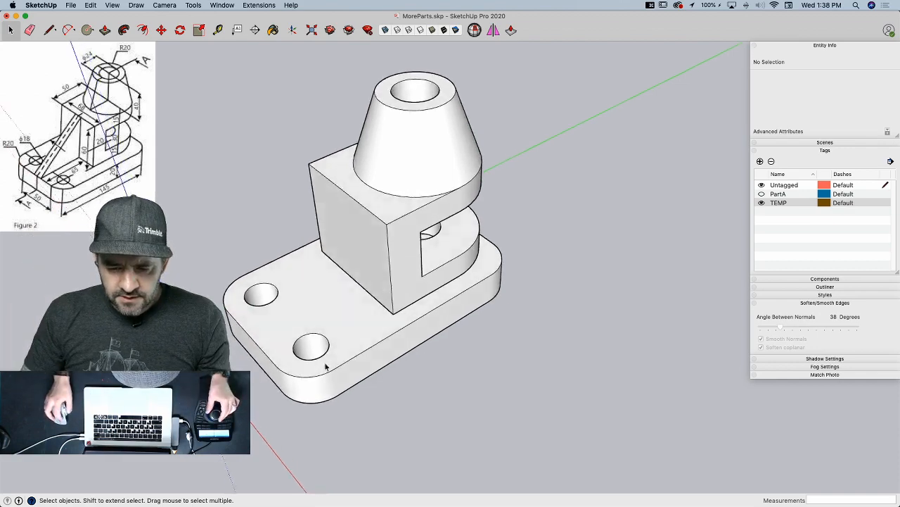
{"action": "scroll", "coordinate": [325, 340], "scroll_direction": "up", "scroll_amount": 3}
{"action": "left_click", "coordinate": [356, 333]}
{"action": "middle_click_drag", "start_coordinate": [322, 333], "coordinate": [304, 221]}
{"action": "key", "text": "l"}
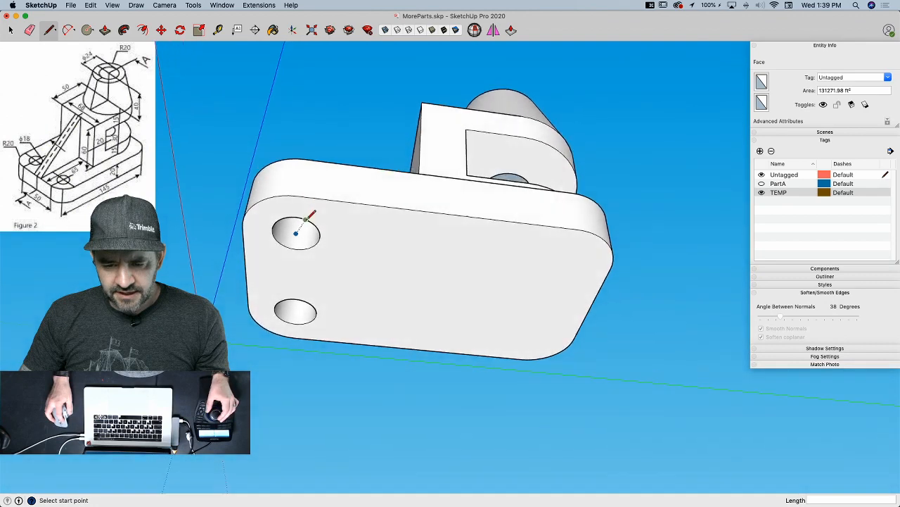
{"action": "left_click", "coordinate": [296, 233]}
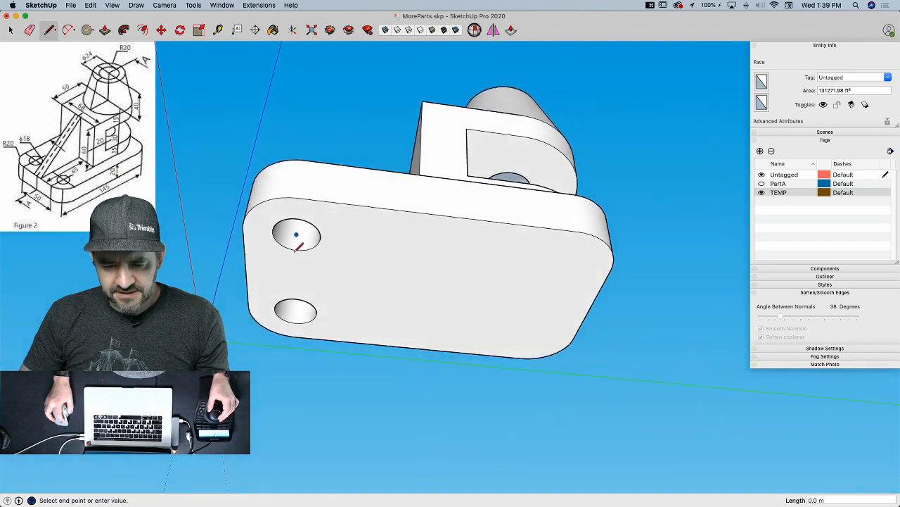
{"action": "left_click", "coordinate": [299, 375]}
{"action": "key", "text": "l"}
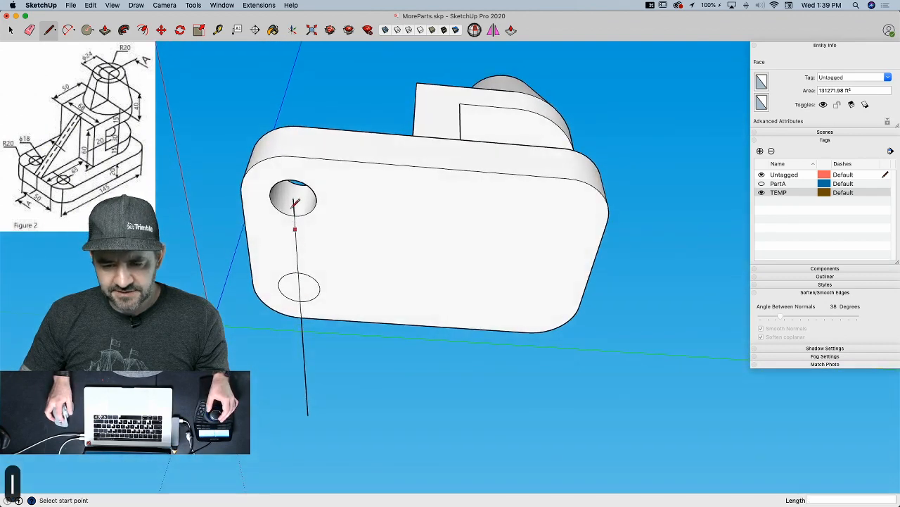
{"action": "key", "text": "super+z"}
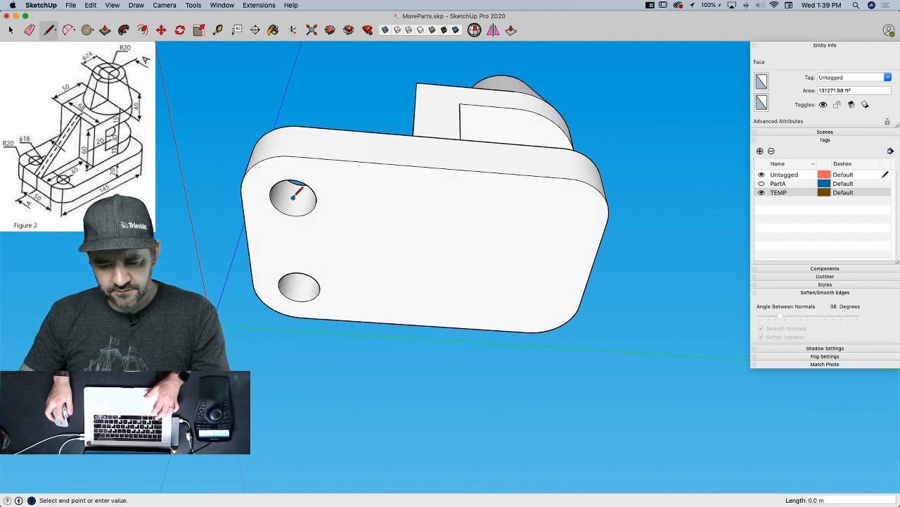
- Draw lines straight down from a mounting hole's centre and the far corner's arc centre on the base's underside, and measure between their lower ends
{"action": "key", "text": "Up"}
{"action": "left_click", "coordinate": [252, 360]}
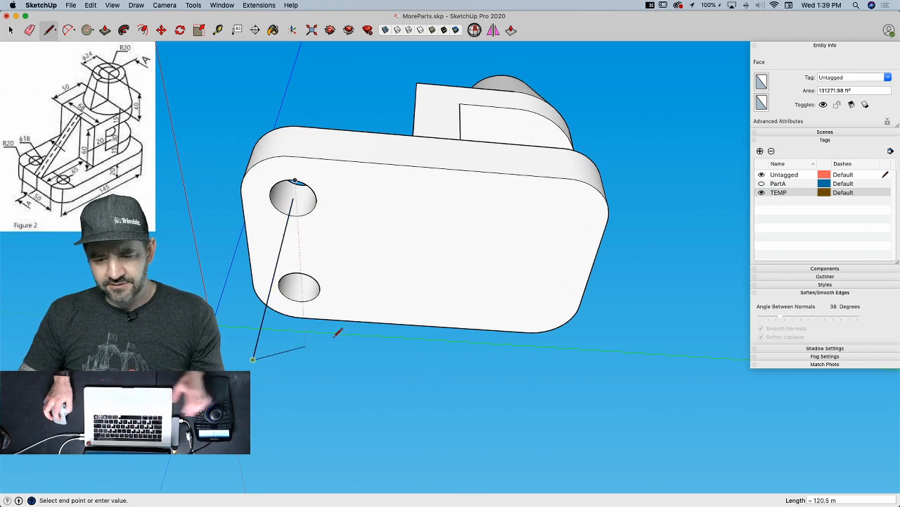
{"action": "key", "text": "Escape"}
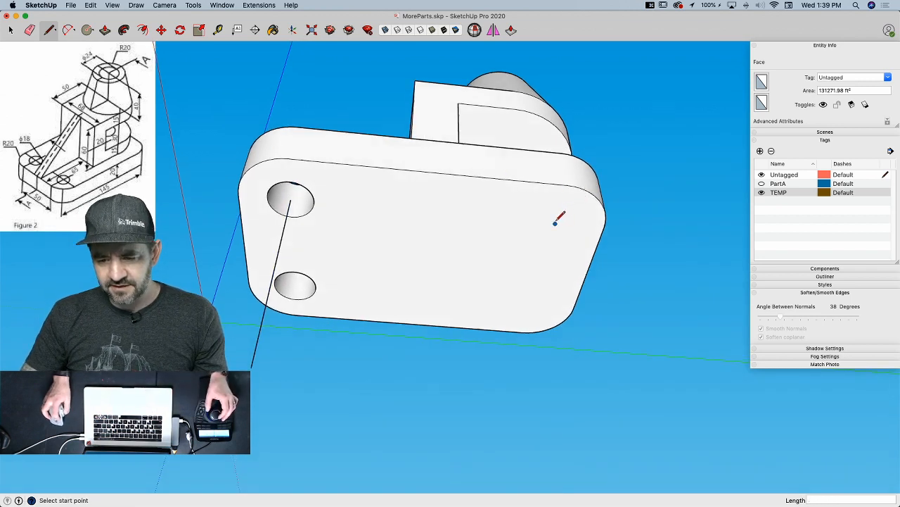
{"action": "key", "text": "Up"}
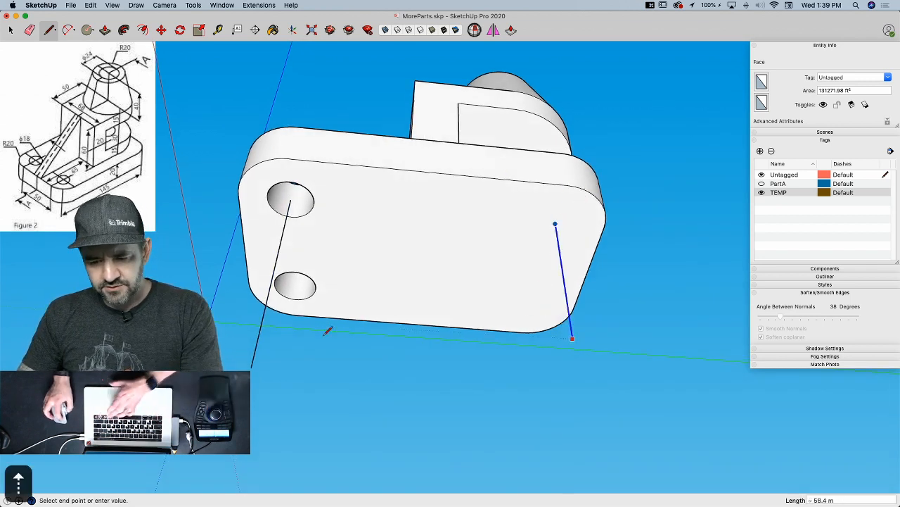
{"action": "left_click", "coordinate": [580, 282]}
{"action": "key", "text": "space"}
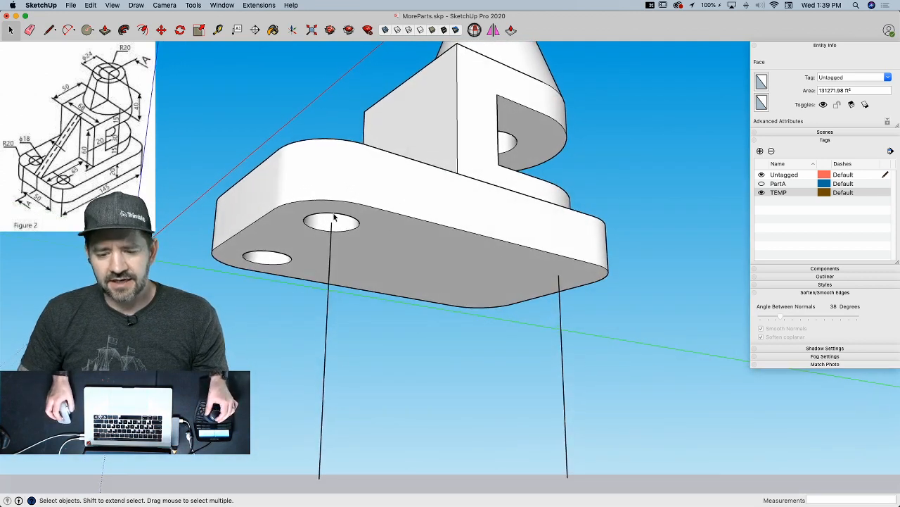
{"action": "key", "text": "l"}
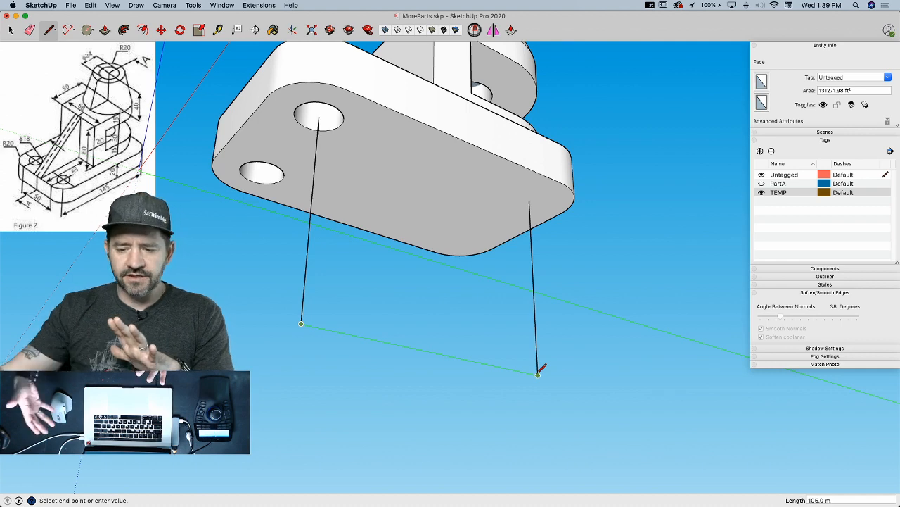
{"action": "key", "text": "space"}
- Move the base's rounded end opposite the mounting holes 40 m outward along the green axis
{"action": "left_click_drag", "start_coordinate": [457, 92], "coordinate": [583, 257]}
{"action": "key", "text": "m"}
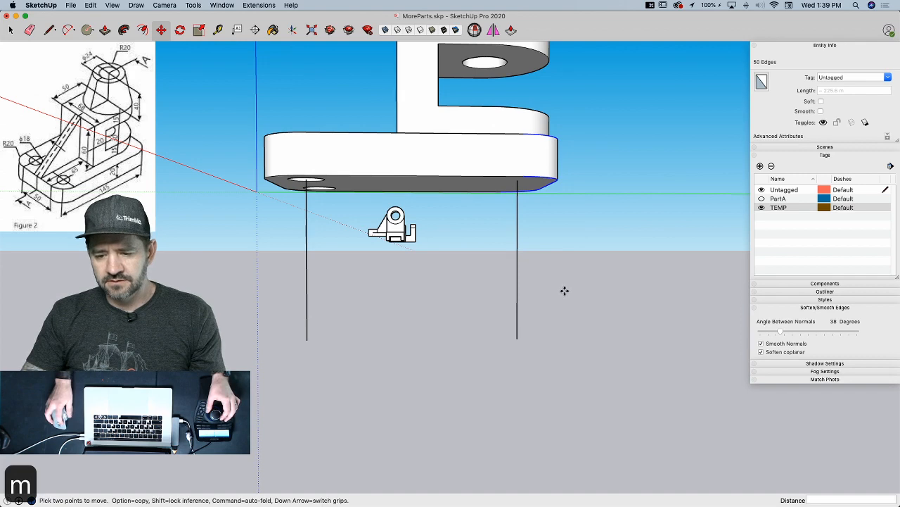
{"action": "left_click", "coordinate": [562, 291]}
{"action": "type", "text": "40"}
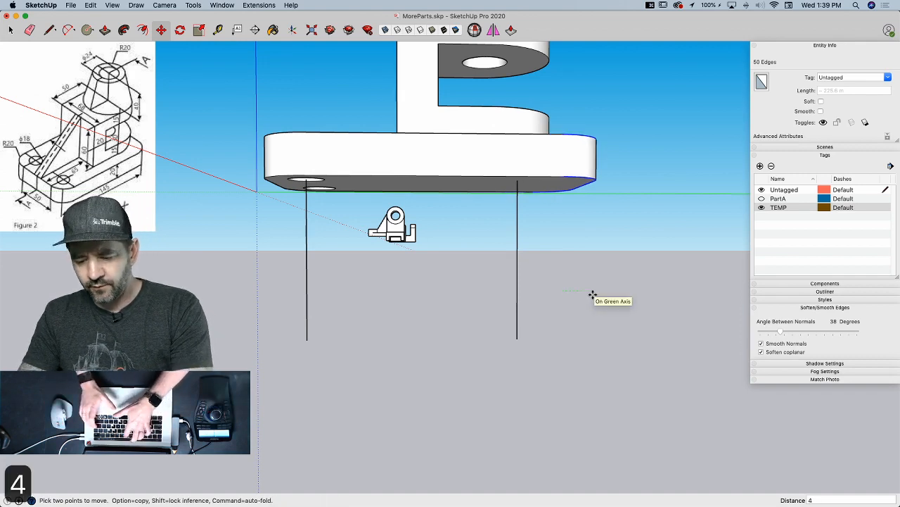
{"action": "key", "text": "Return"}
{"action": "key", "text": "space"}
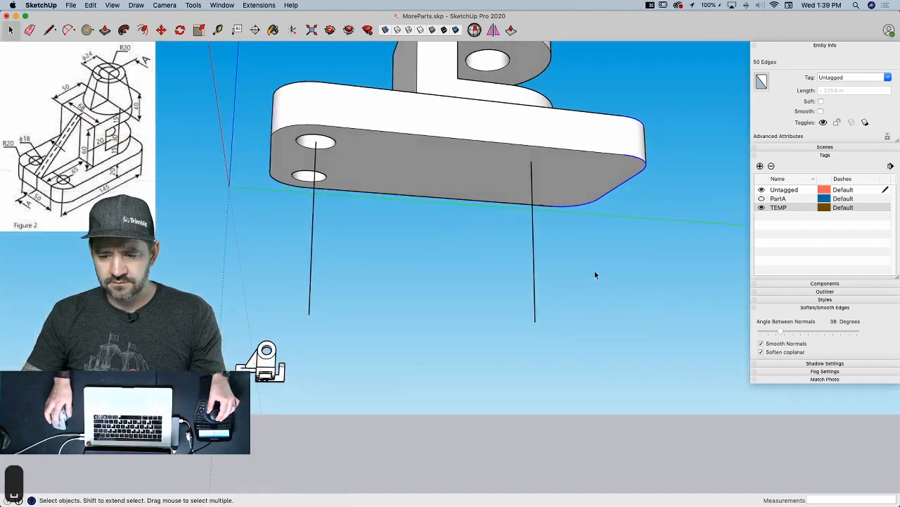
- Measure from the extended end's corner arc centre to the mounting hole, and erase the two vertical lines below the base
{"action": "key", "text": "e"}
{"action": "middle_click_drag", "start_coordinate": [585, 223], "coordinate": [565, 185]}
{"action": "key", "text": "l"}
{"action": "key", "text": "space"}
{"action": "key", "text": "l"}
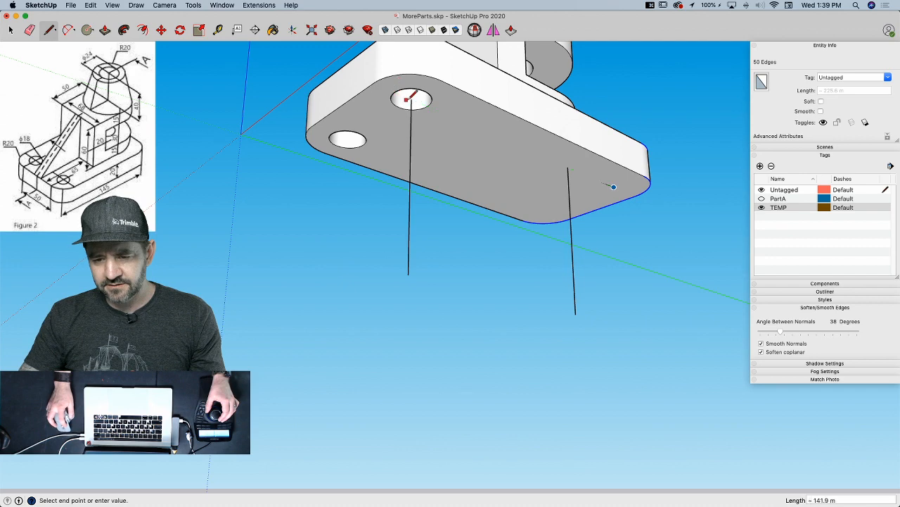
{"action": "key", "text": "e"}
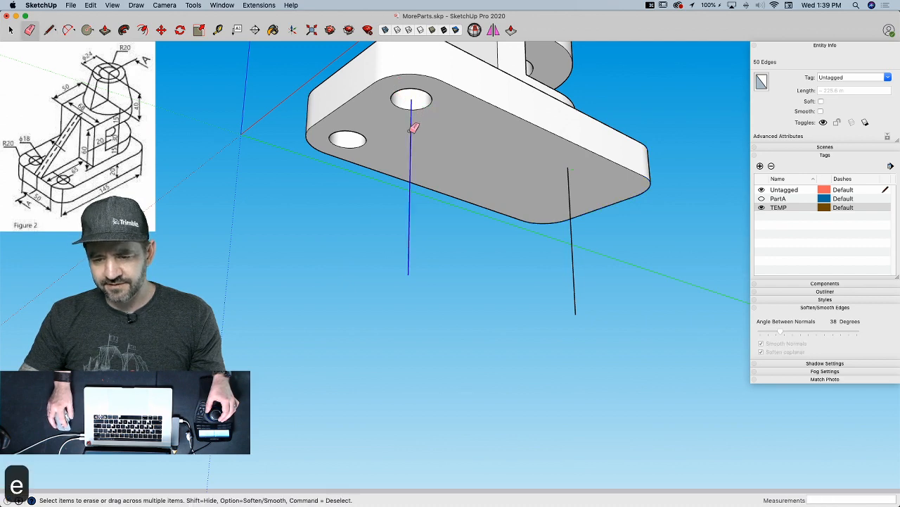
{"action": "left_click", "coordinate": [411, 127]}
- Measure the spacing between the mounting holes' centres and the distance from the upright's flat face to the base's near end edge
{"action": "key", "text": "l"}
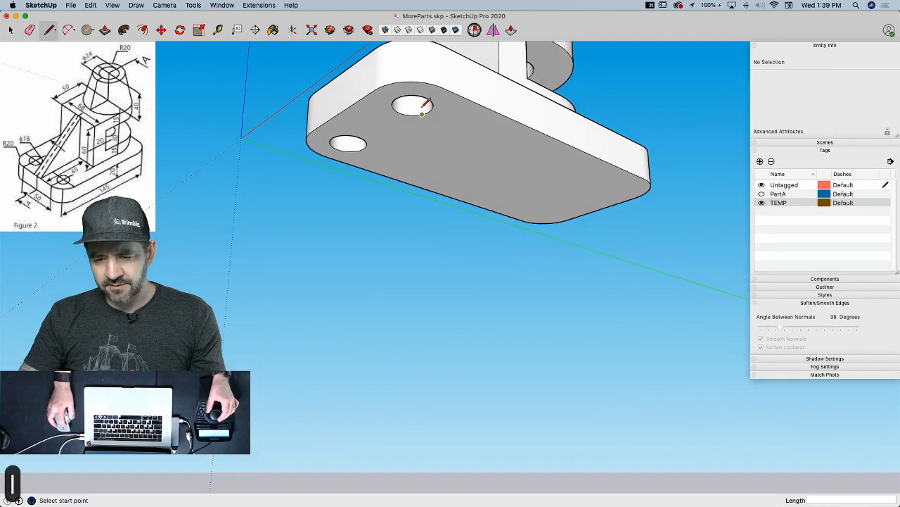
{"action": "middle_click_drag", "start_coordinate": [463, 143], "coordinate": [388, 328]}
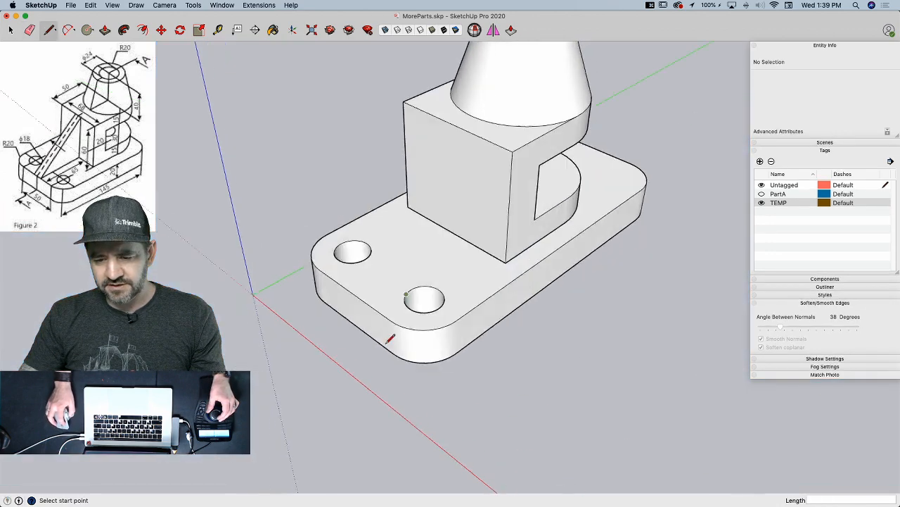
{"action": "left_click", "coordinate": [425, 300]}
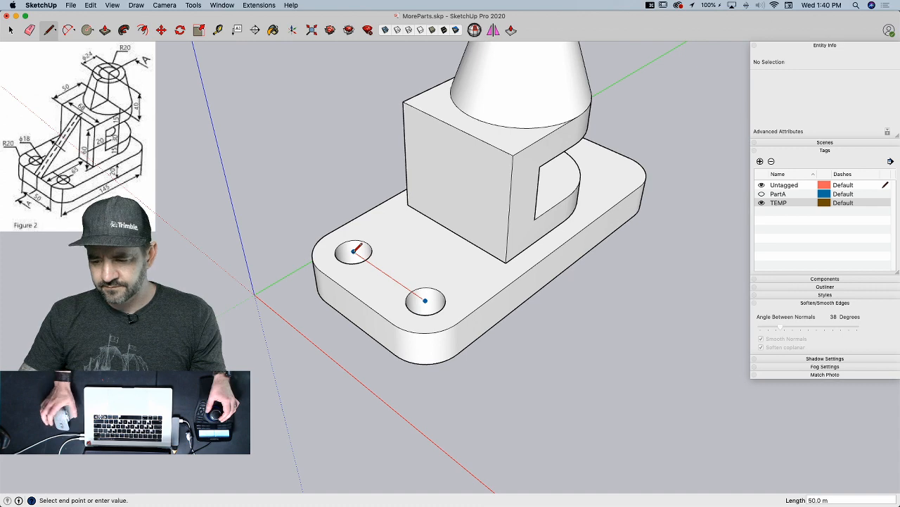
{"action": "key", "text": "space"}
{"action": "key", "text": "j"}
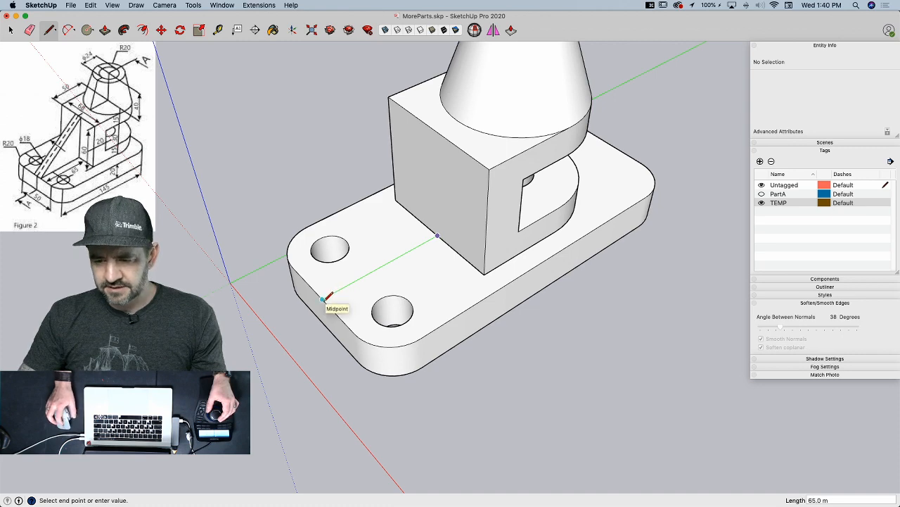
{"action": "key", "text": "space"}
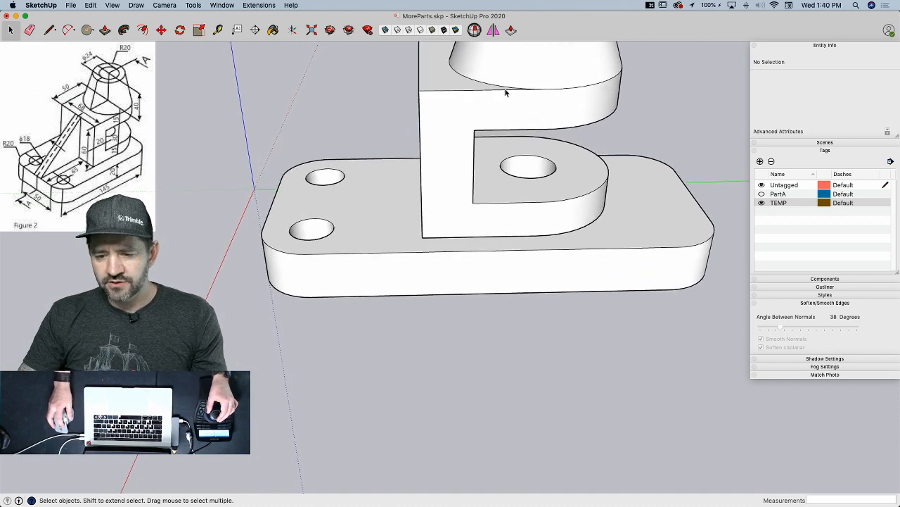
- Inside the upright's group, move the cone, its bore and the rounded lug ends 4 m along the green axis, away from the flat face
{"action": "double_click", "coordinate": [457, 132]}
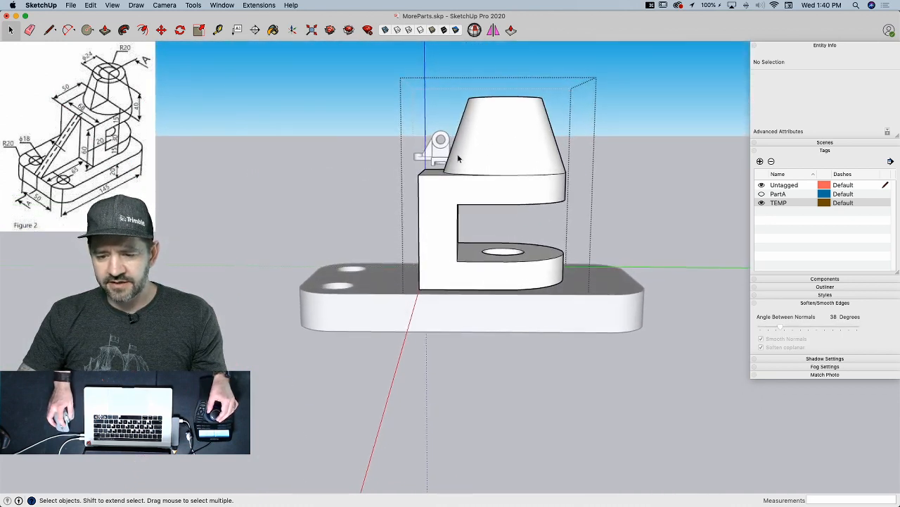
{"action": "left_click_drag", "start_coordinate": [575, 80], "coordinate": [457, 125]}
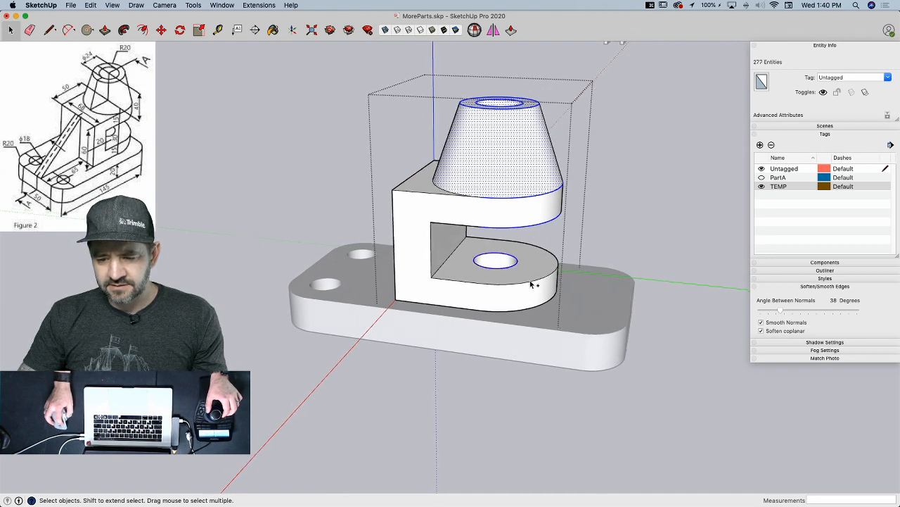
{"action": "left_click", "coordinate": [529, 311], "text": "shift"}
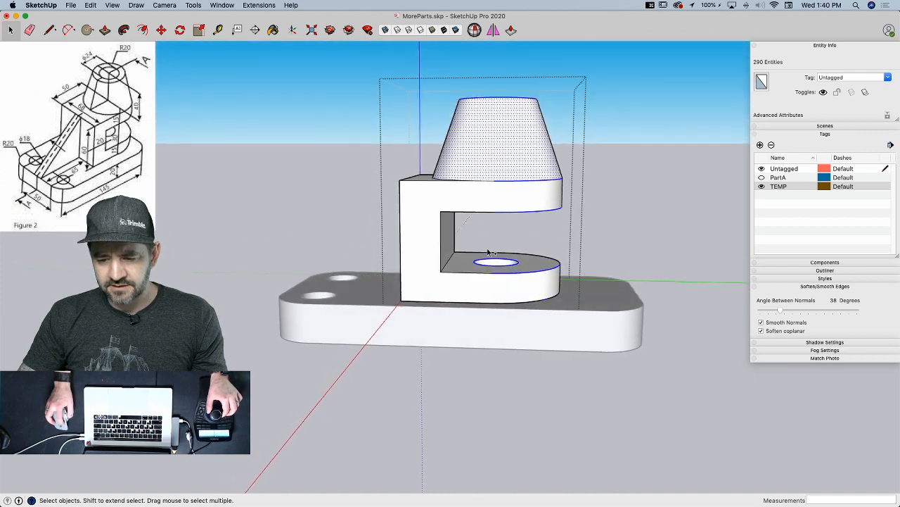
{"action": "left_click_drag", "start_coordinate": [526, 312], "coordinate": [576, 331], "text": "shift"}
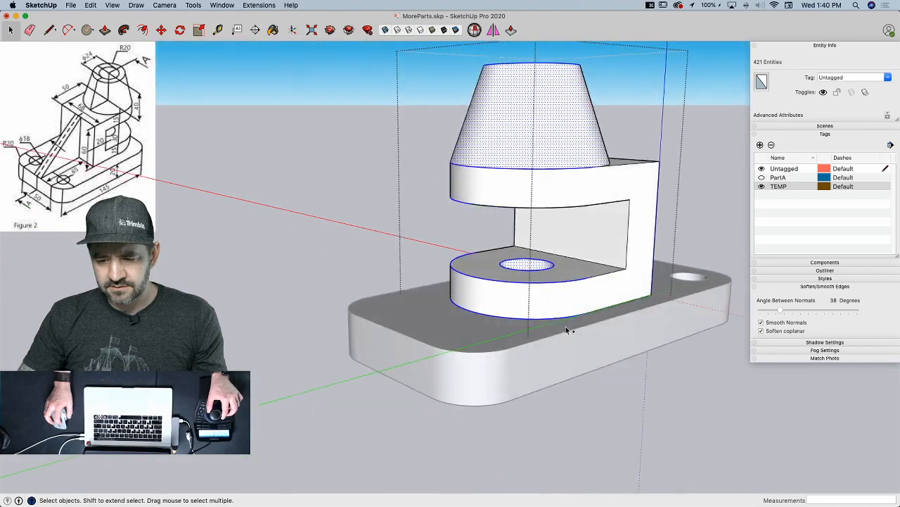
{"action": "left_click", "coordinate": [498, 200], "text": "shift"}
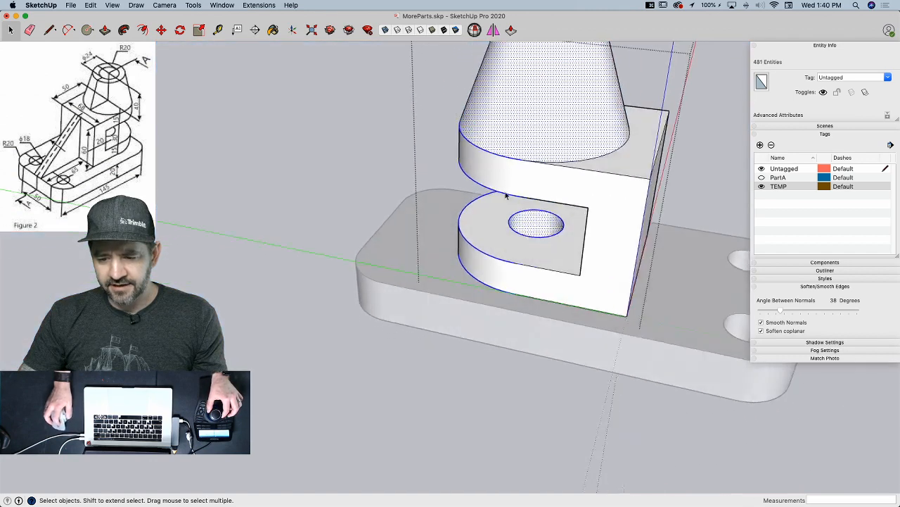
{"action": "key", "text": "m"}
{"action": "left_click", "coordinate": [650, 211]}
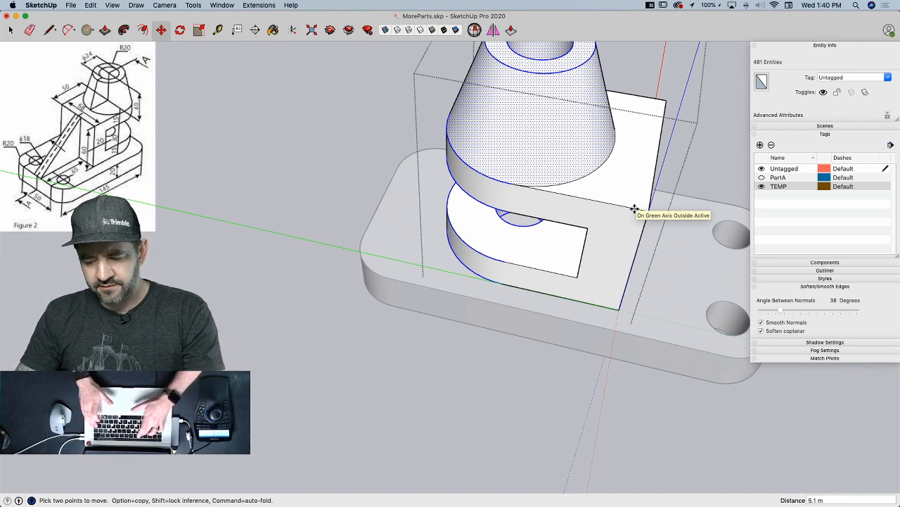
{"action": "type", "text": "4"}
{"action": "key", "text": "Return"}
{"action": "key", "text": "space"}
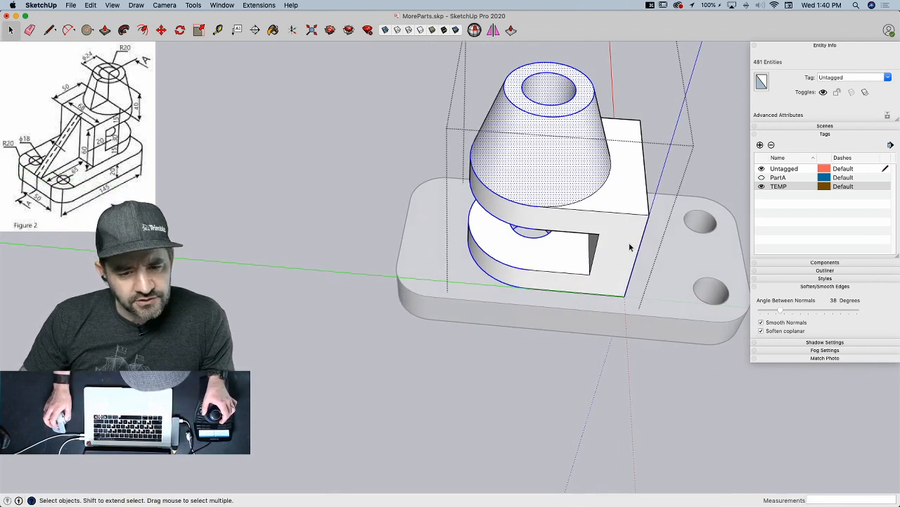
- Measure from the cone's bore centre to the upright's flat face, and leave the group
{"action": "key", "text": "l"}
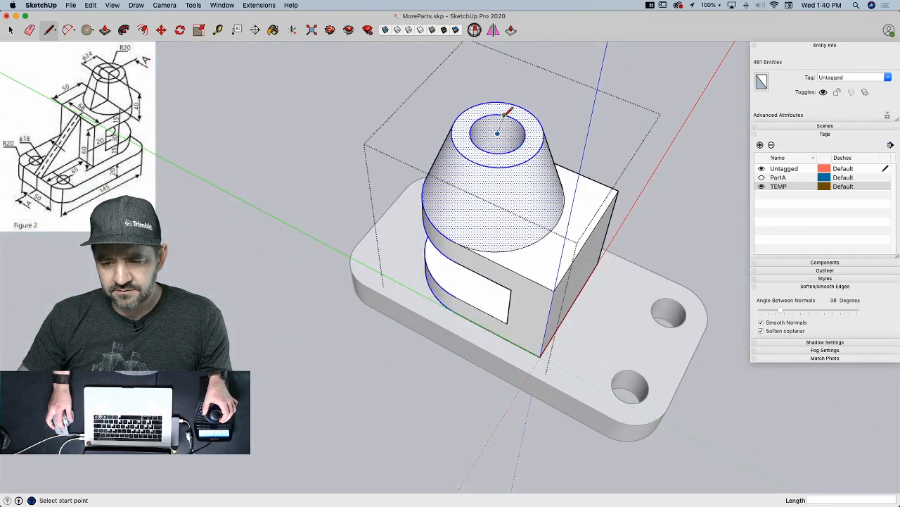
{"action": "left_click", "coordinate": [497, 133]}
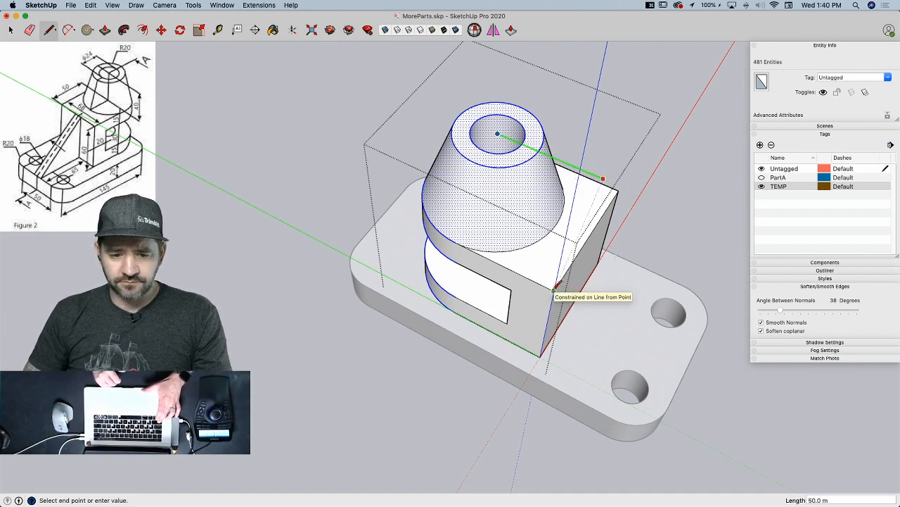
{"action": "key", "text": "space"}
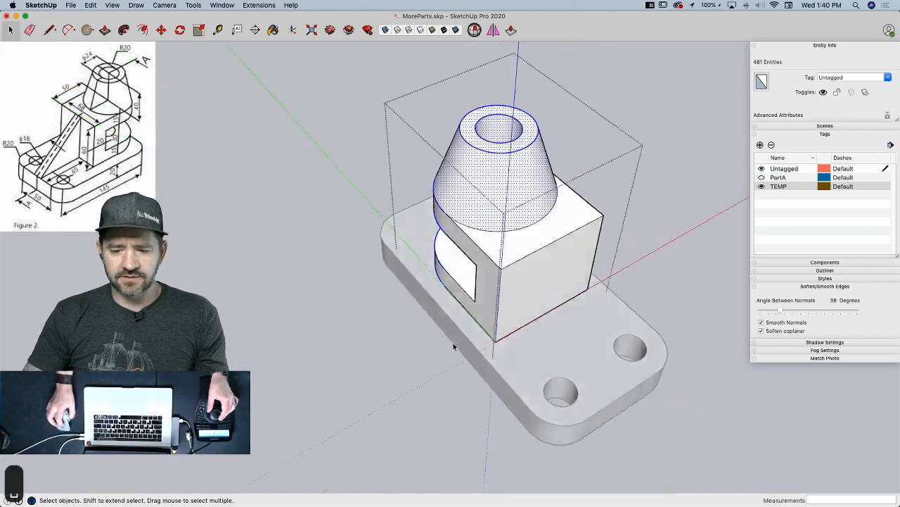
{"action": "left_click", "coordinate": [493, 394]}
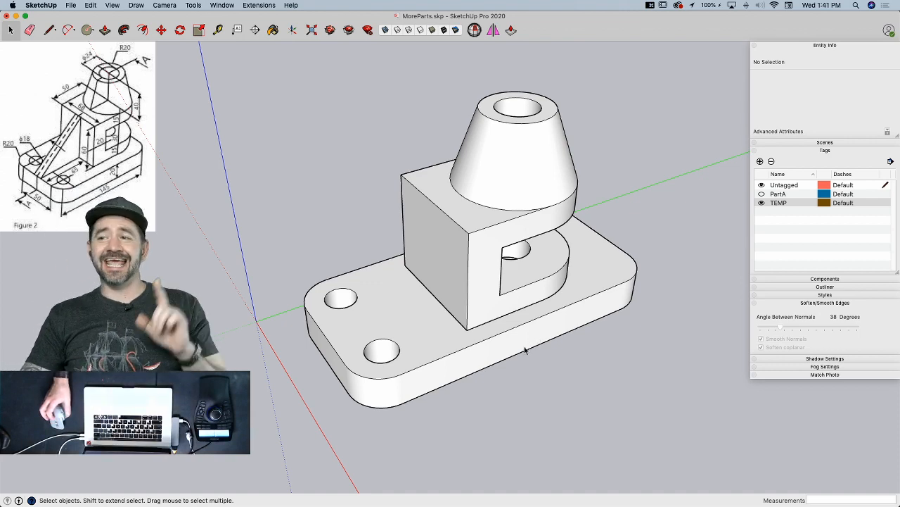
- Draw a line straight down from the base's rounded corner beside the nearer mounting hole
{"action": "scroll", "coordinate": [376, 425], "scroll_direction": "up", "scroll_amount": 5}
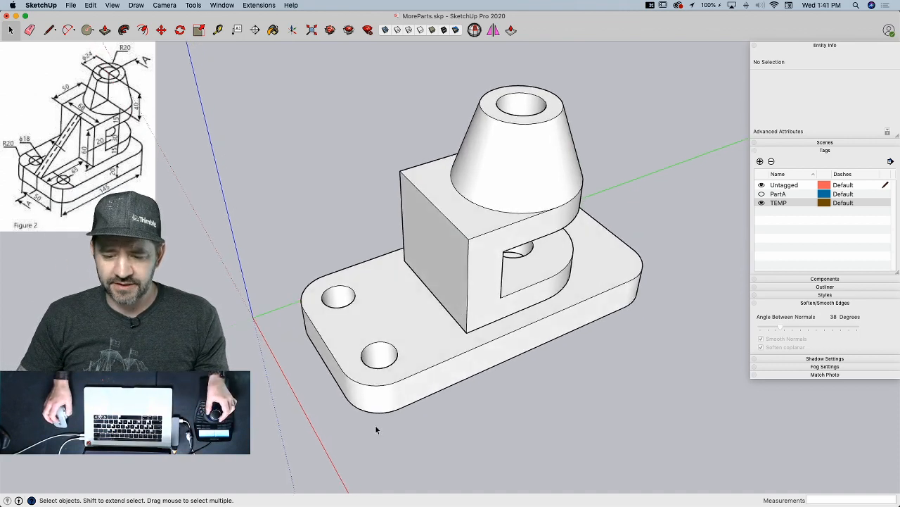
{"action": "key", "text": "l"}
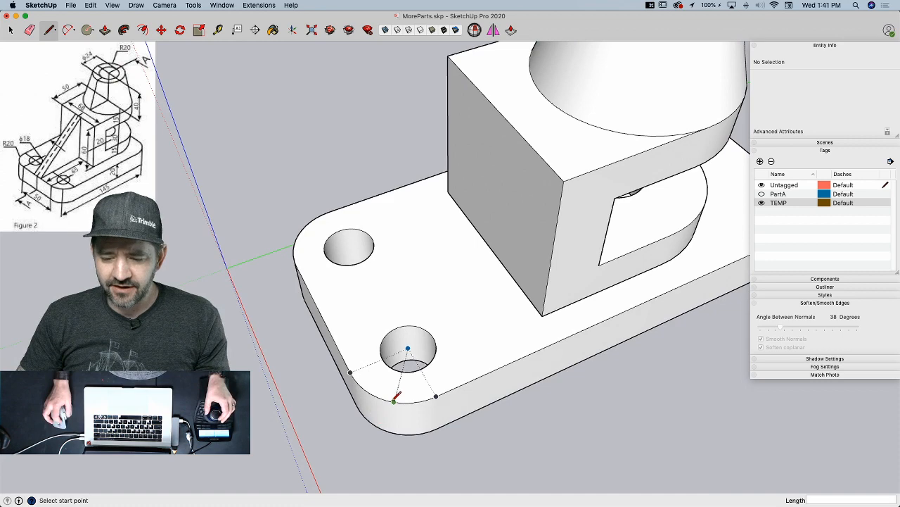
{"action": "middle_click_drag", "start_coordinate": [394, 402], "coordinate": [438, 417]}
{"action": "scroll", "coordinate": [442, 370], "scroll_direction": "up", "scroll_amount": 4}
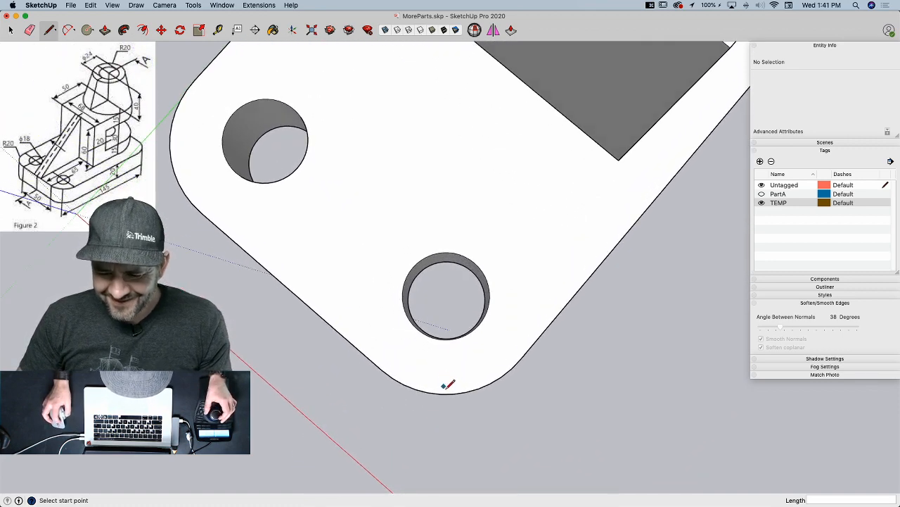
{"action": "left_click", "coordinate": [452, 392]}
{"action": "scroll", "coordinate": [463, 387], "scroll_direction": "down", "scroll_amount": 3}
{"action": "middle_click_drag", "start_coordinate": [462, 388], "coordinate": [420, 257]}
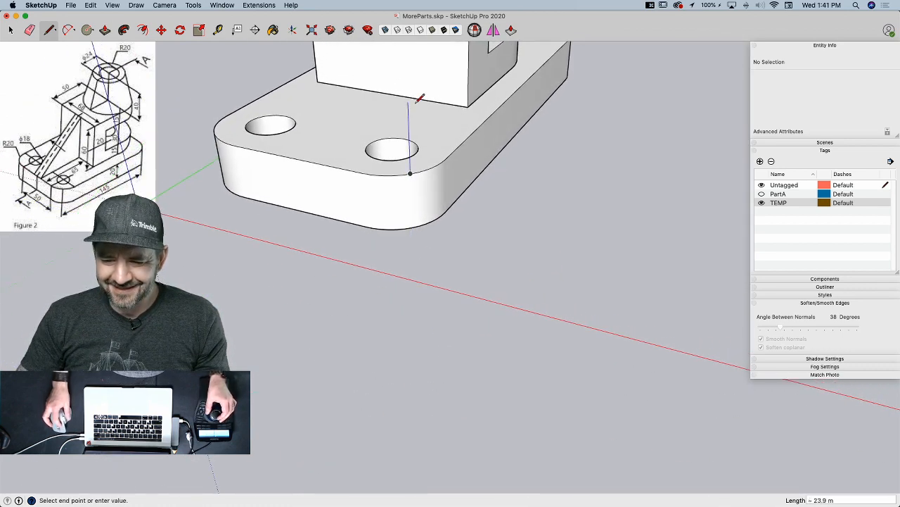
{"action": "scroll", "coordinate": [422, 211], "scroll_direction": "down", "scroll_amount": 2}
{"action": "left_click", "coordinate": [420, 317]}
{"action": "key", "text": "Escape"}
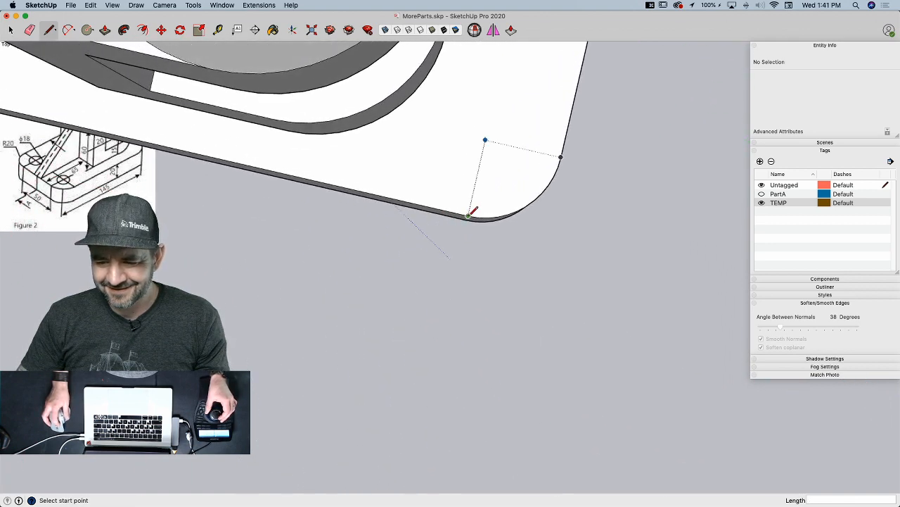
- Draw a line straight down from the base's opposite rounded corner, located by a helper line from its arc centre, and erase the helper
{"action": "left_click", "coordinate": [485, 139]}
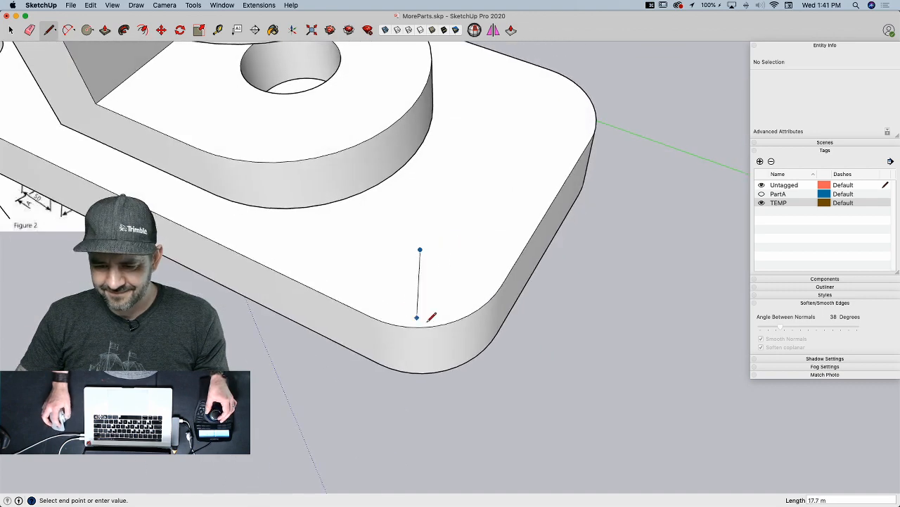
{"action": "left_click", "coordinate": [439, 324]}
{"action": "left_click", "coordinate": [444, 325]}
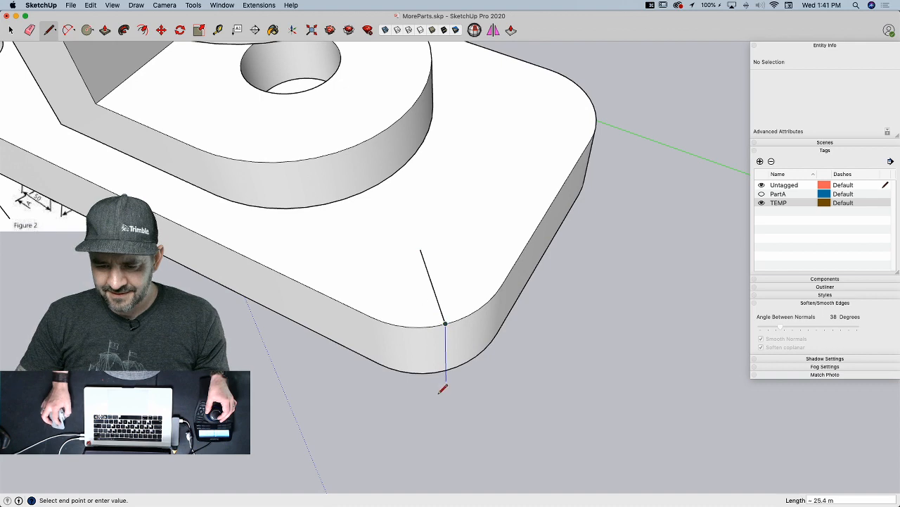
{"action": "scroll", "coordinate": [442, 396], "scroll_direction": "down", "scroll_amount": 4}
{"action": "key", "text": "Up"}
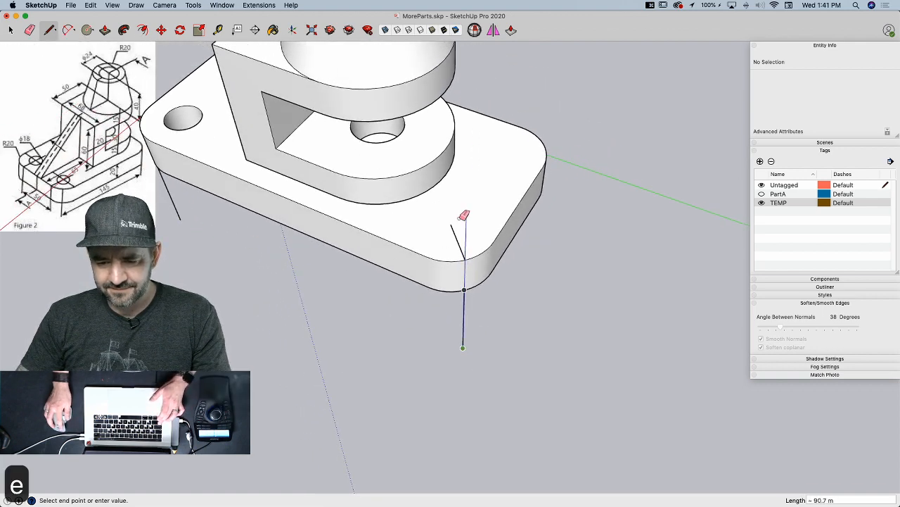
{"action": "key", "text": "e"}
{"action": "key", "text": "l"}
{"action": "middle_click_drag", "start_coordinate": [471, 285], "coordinate": [517, 307]}
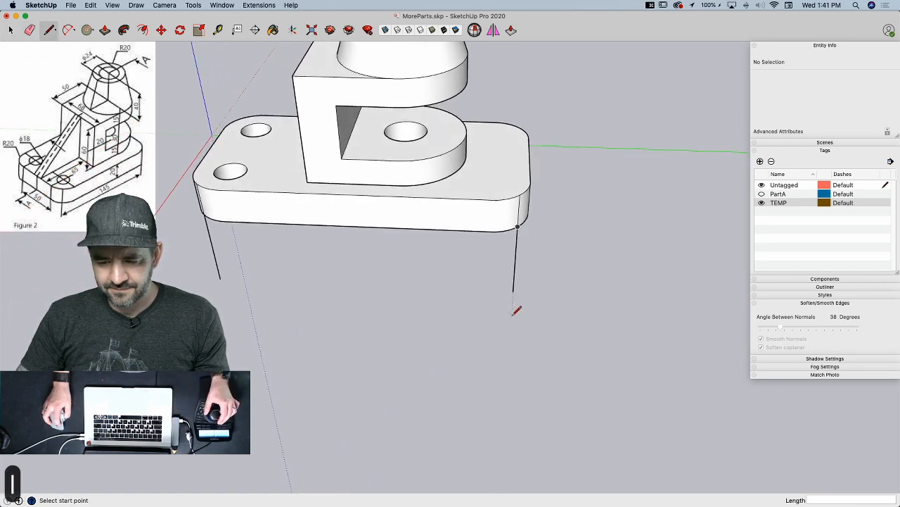
- Draw a 145 m reference line along the green axis from the lower end of the vertical line on the mounting-hole side
{"action": "left_click", "coordinate": [512, 291]}
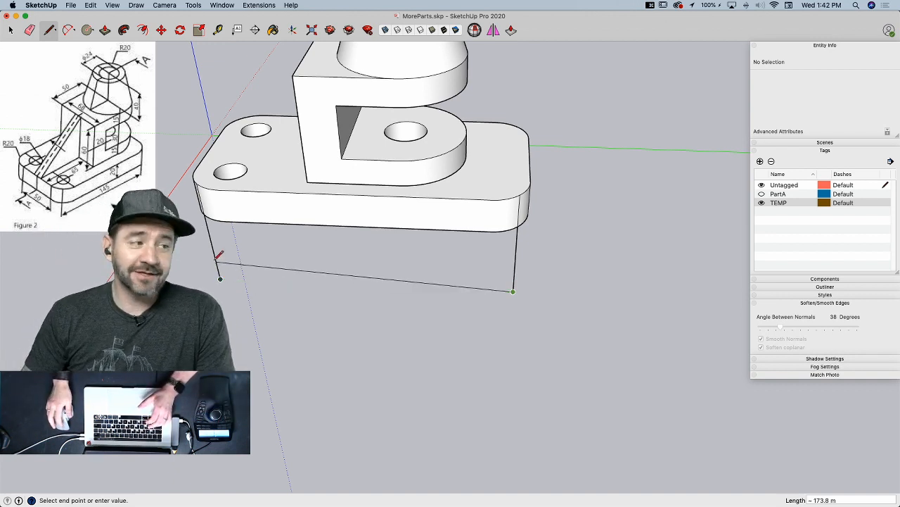
{"action": "key", "text": "e"}
{"action": "key", "text": "l"}
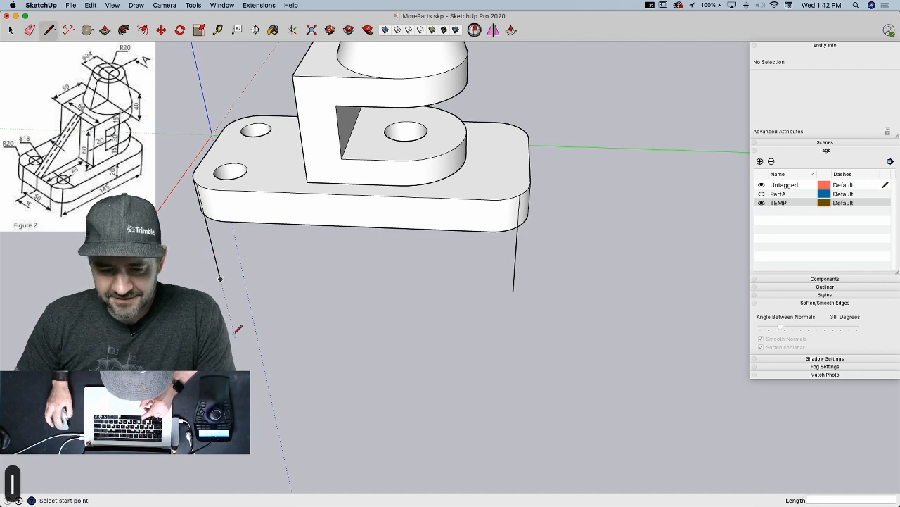
{"action": "left_click", "coordinate": [220, 279]}
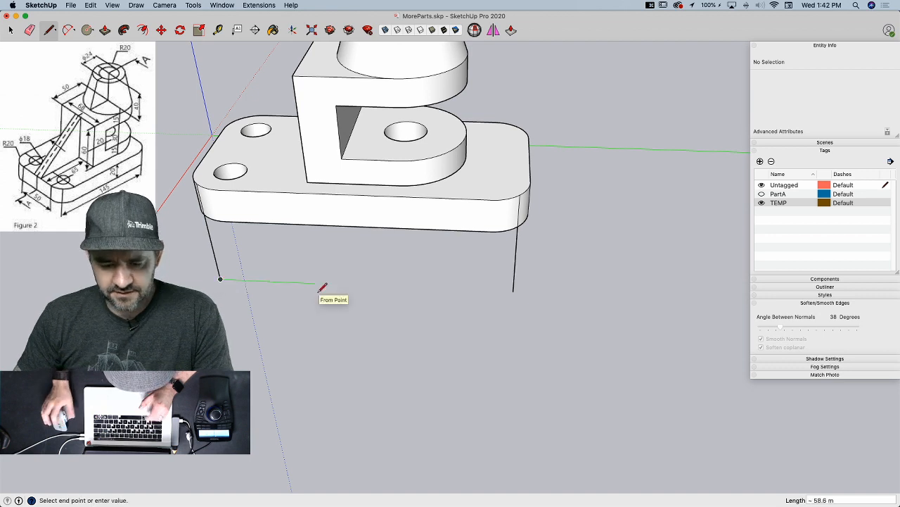
{"action": "type", "text": "145"}
{"action": "key", "text": "Return"}
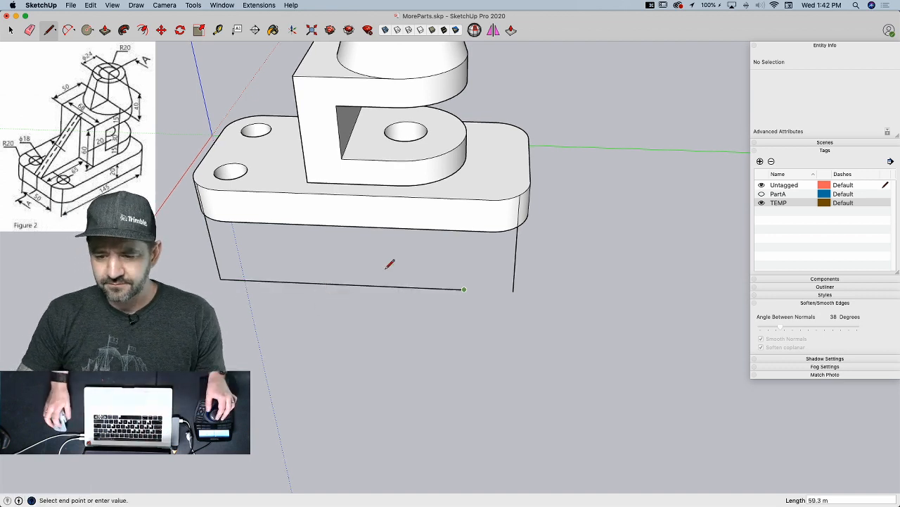
{"action": "key", "text": "space"}
{"action": "left_click_drag", "start_coordinate": [480, 106], "coordinate": [549, 320]}
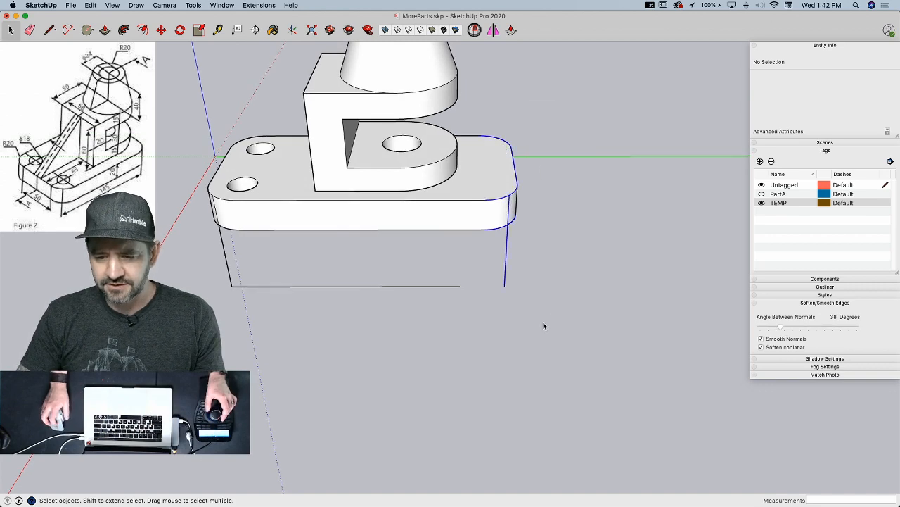
{"action": "key", "text": "m"}
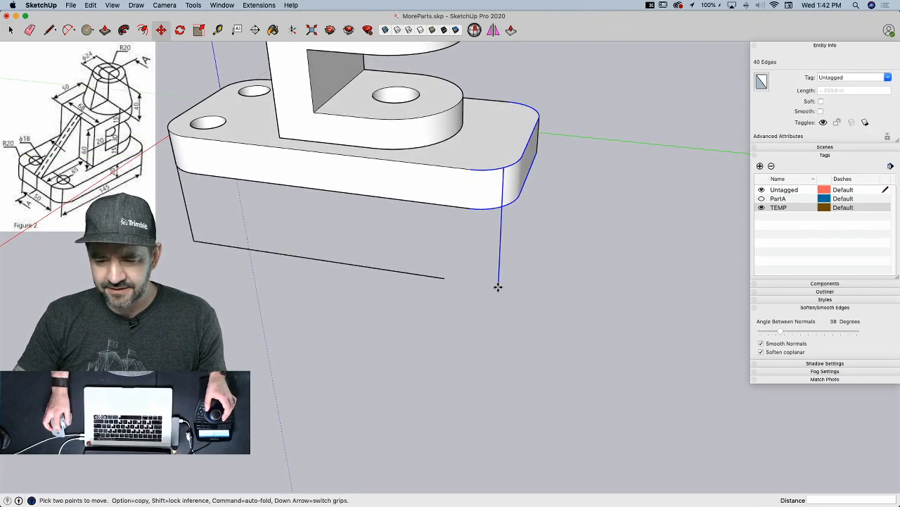
{"action": "left_click", "coordinate": [498, 286]}
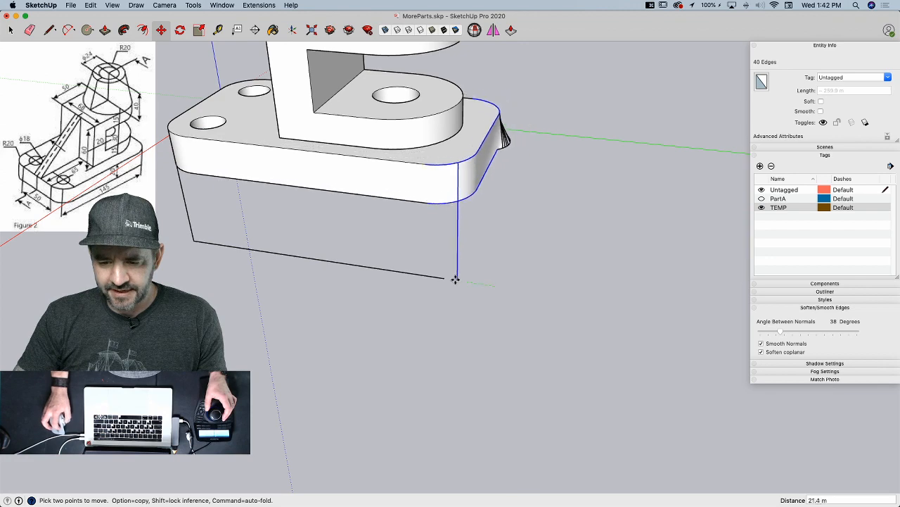
{"action": "key", "text": "space"}
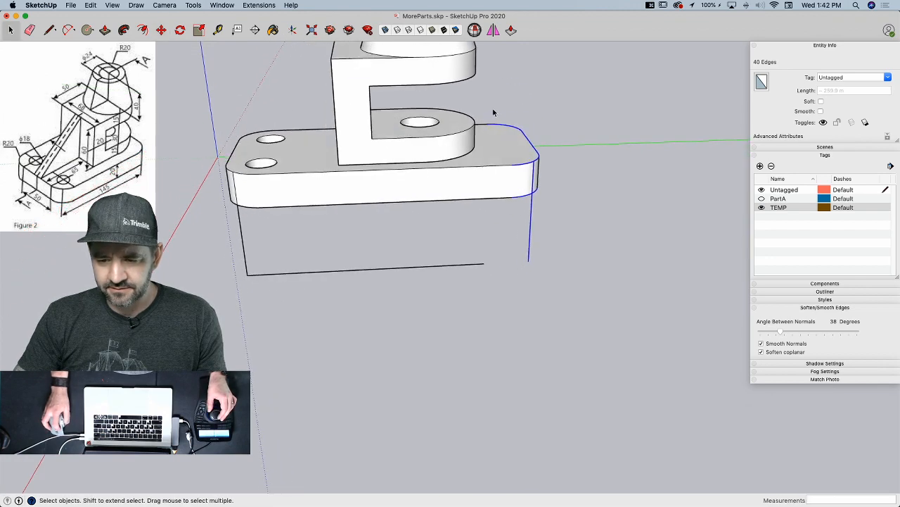
- Move the base's whole rounded end with its vertical reference line onto the free end of the 145 m line
{"action": "left_click_drag", "start_coordinate": [480, 107], "coordinate": [594, 288]}
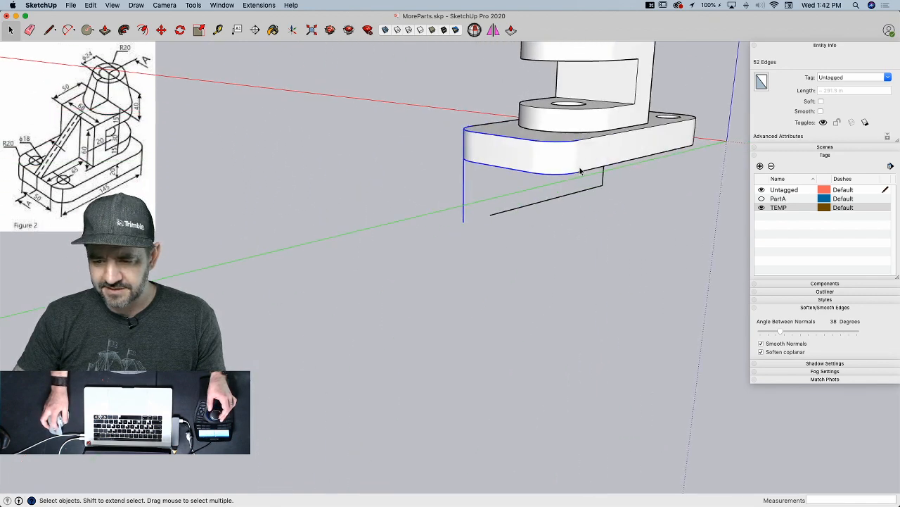
{"action": "key", "text": "m"}
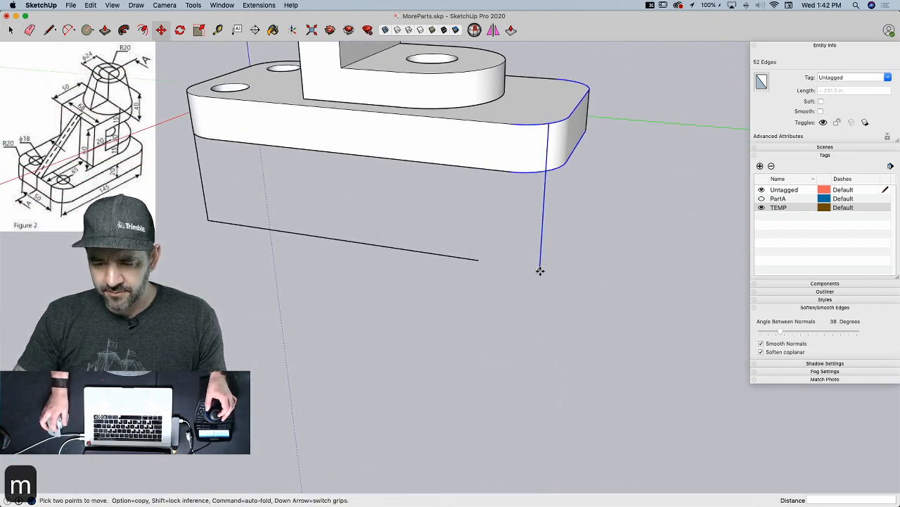
{"action": "left_click", "coordinate": [540, 271]}
{"action": "left_click", "coordinate": [479, 261]}
- Erase the reference lines below the base and soften the vertical edges at its front rounded corners
{"action": "key", "text": "e"}
{"action": "left_click_drag", "start_coordinate": [504, 261], "coordinate": [492, 270]}
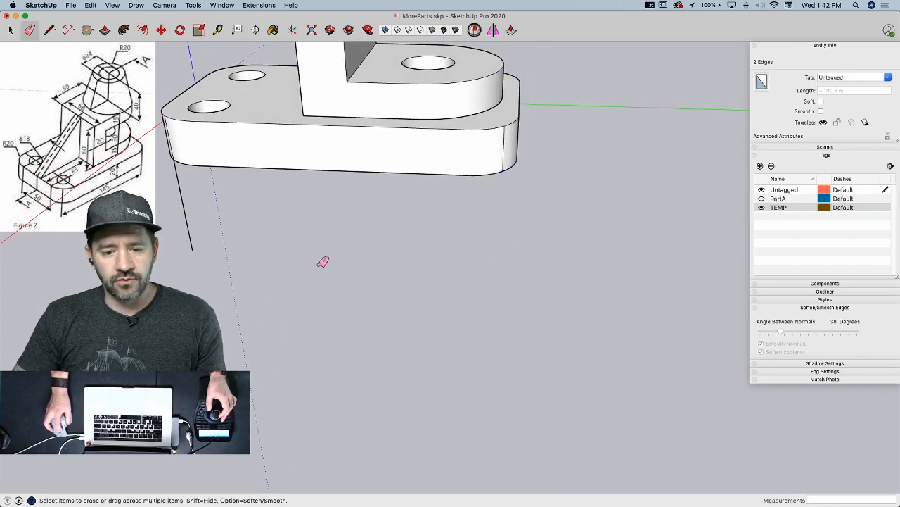
{"action": "left_click", "coordinate": [192, 264]}
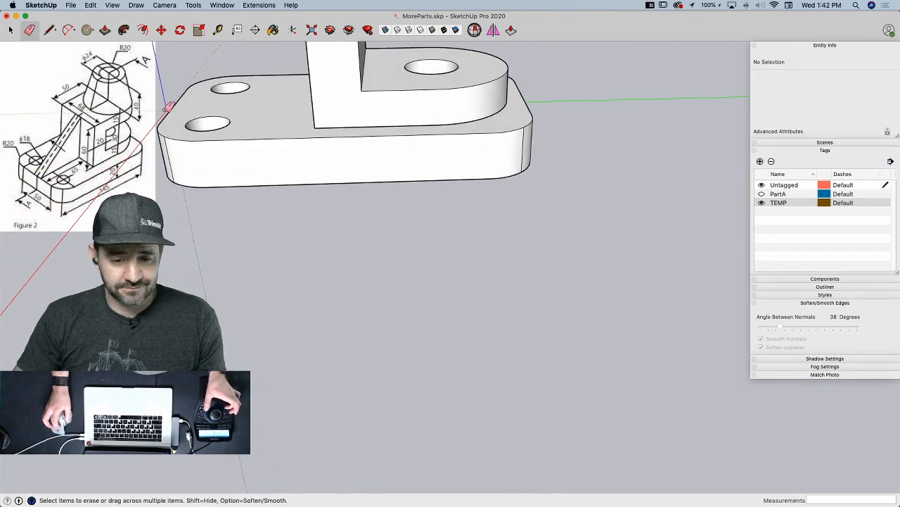
{"action": "left_click", "coordinate": [166, 147], "text": "alt"}
{"action": "left_click_drag", "start_coordinate": [519, 153], "coordinate": [524, 150], "text": "alt"}
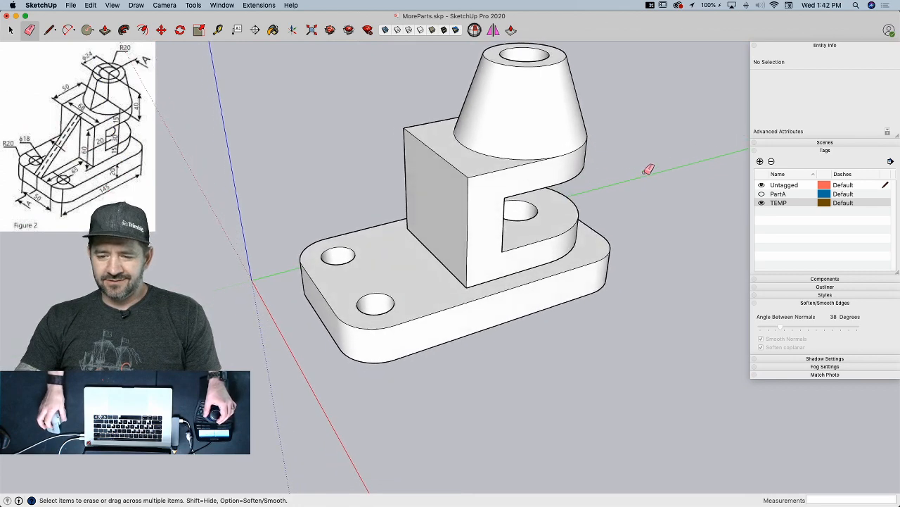
- Explode the group holding the upright, lugs and cone
{"action": "key", "text": "space"}
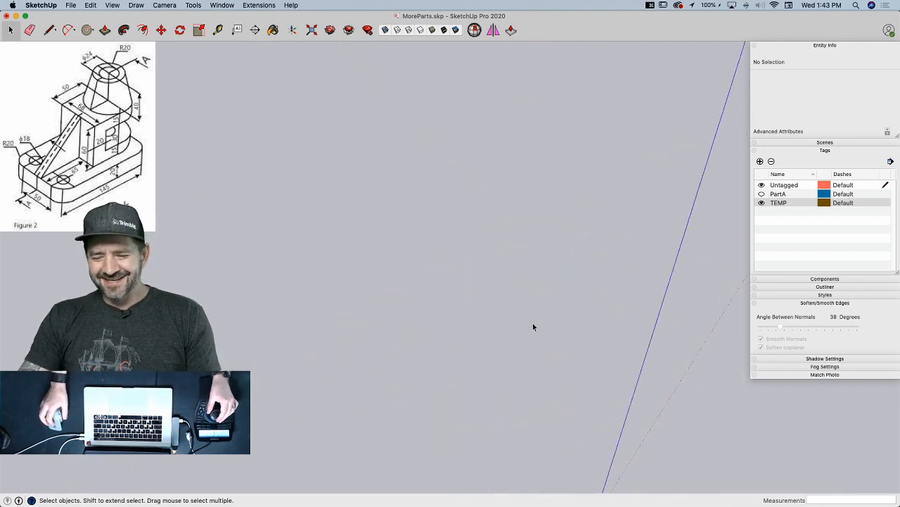
{"action": "middle_click_drag", "start_coordinate": [363, 443], "coordinate": [382, 496]}
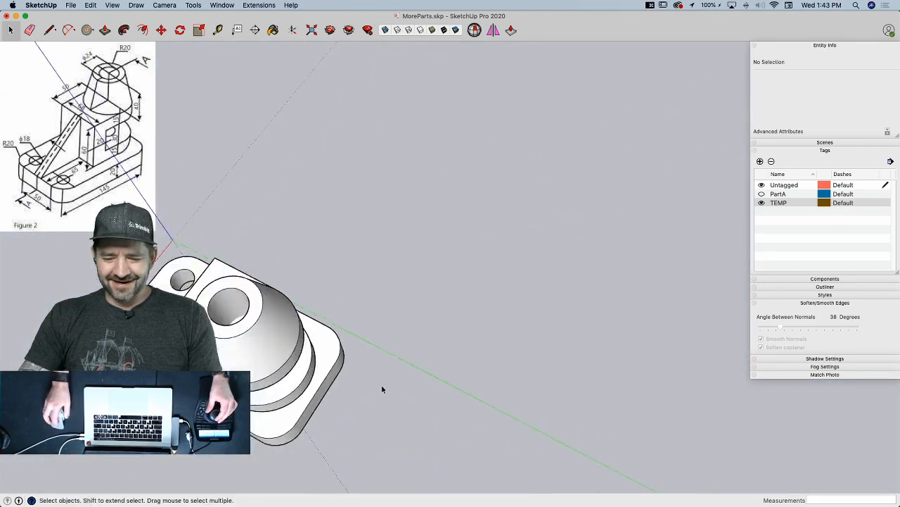
{"action": "scroll", "coordinate": [365, 322], "scroll_direction": "up", "scroll_amount": 5}
{"action": "middle_click_drag", "start_coordinate": [267, 286], "coordinate": [603, 272]}
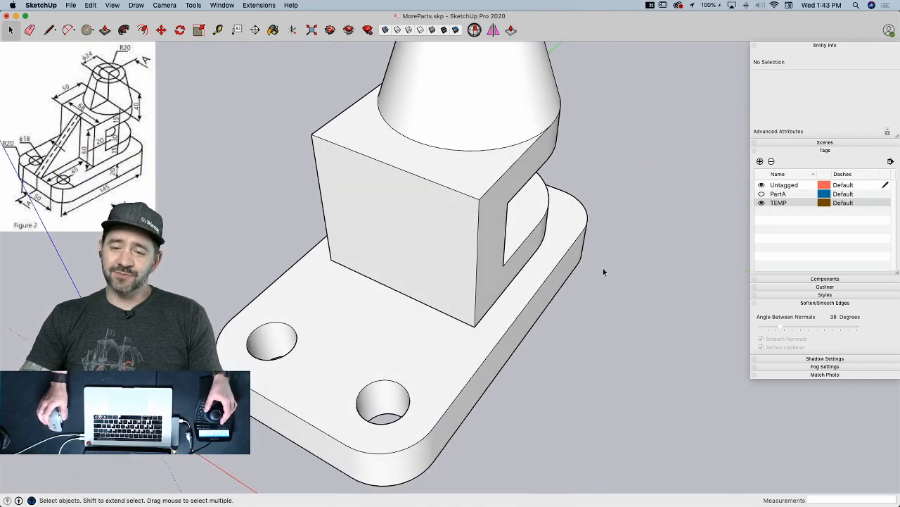
{"action": "scroll", "coordinate": [604, 269], "scroll_direction": "down", "scroll_amount": 4}
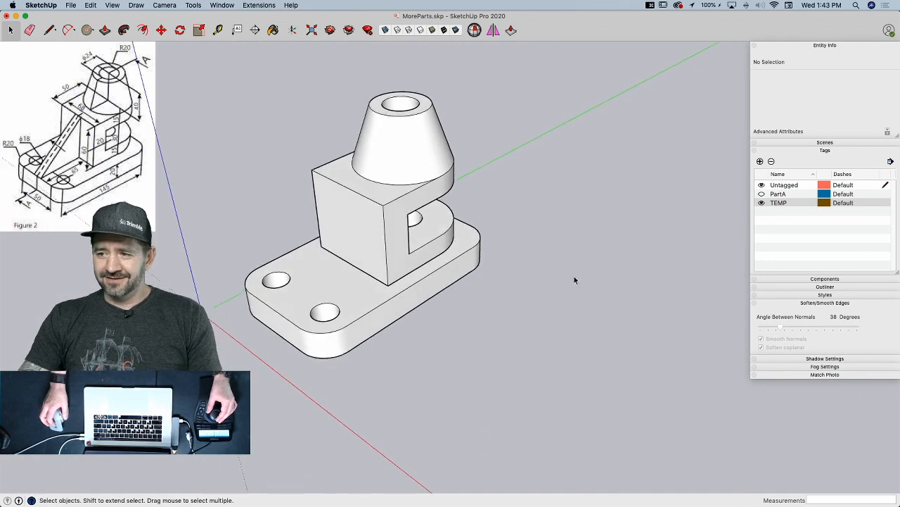
{"action": "right_click", "coordinate": [340, 243]}
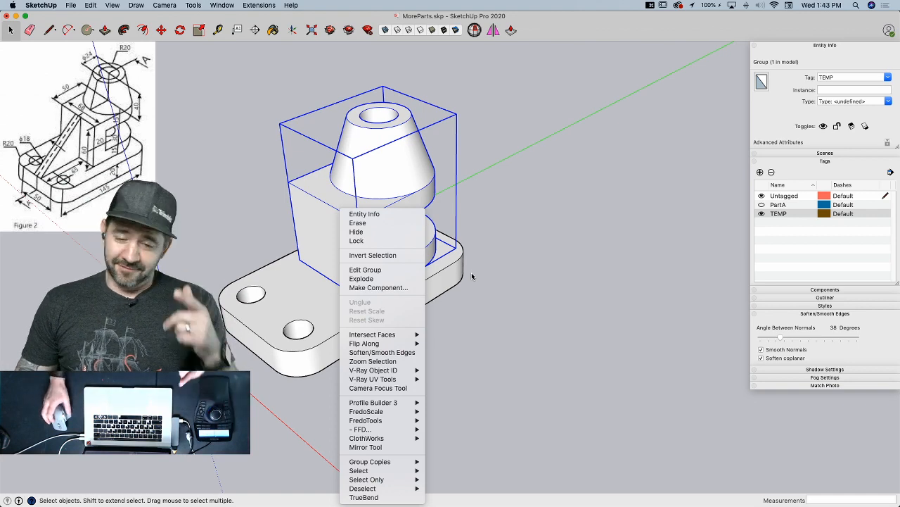
{"action": "left_click", "coordinate": [382, 281]}
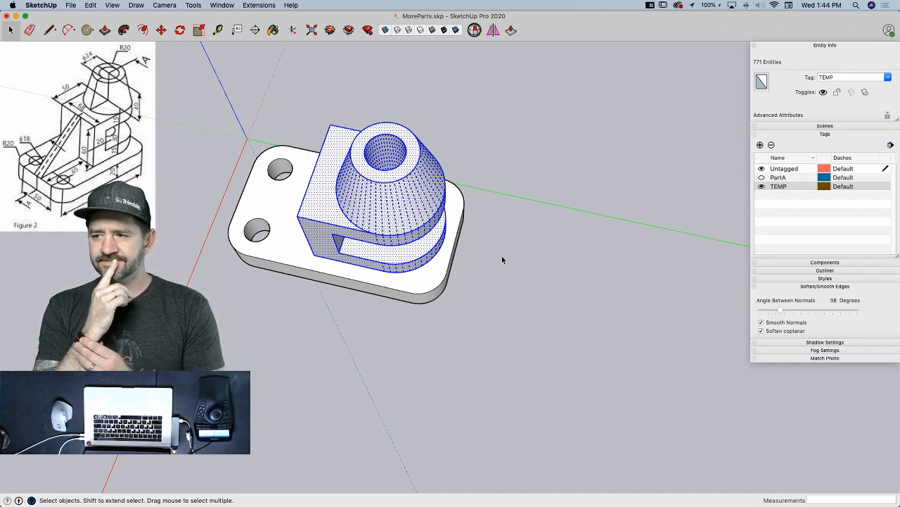
- Clear the selection and save the model
{"action": "middle_click_drag", "start_coordinate": [502, 256], "coordinate": [572, 310]}
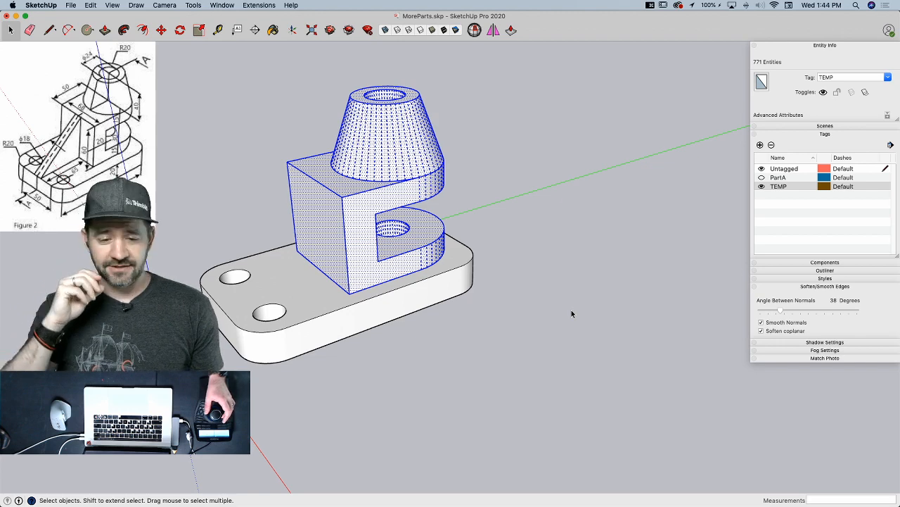
{"action": "middle_click_drag", "start_coordinate": [572, 310], "coordinate": [520, 287]}
{"action": "left_click", "coordinate": [574, 301]}
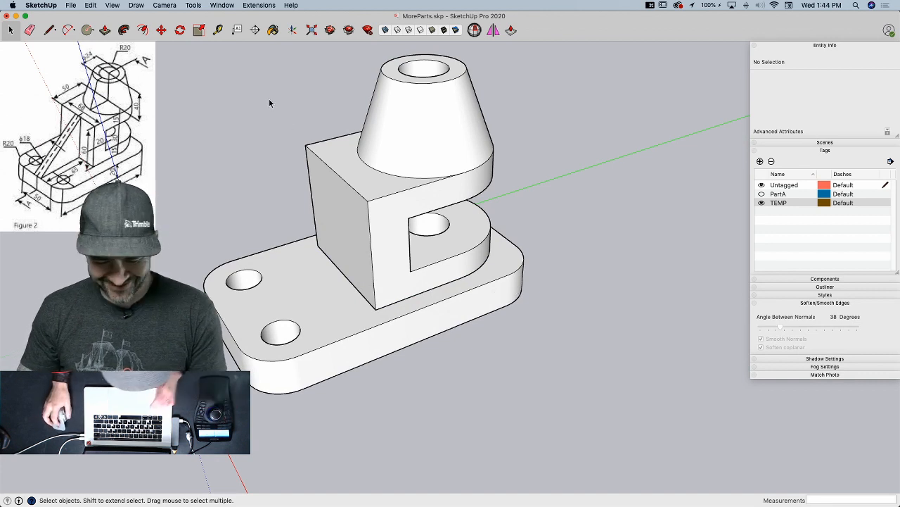
{"action": "key", "text": "super+s"}
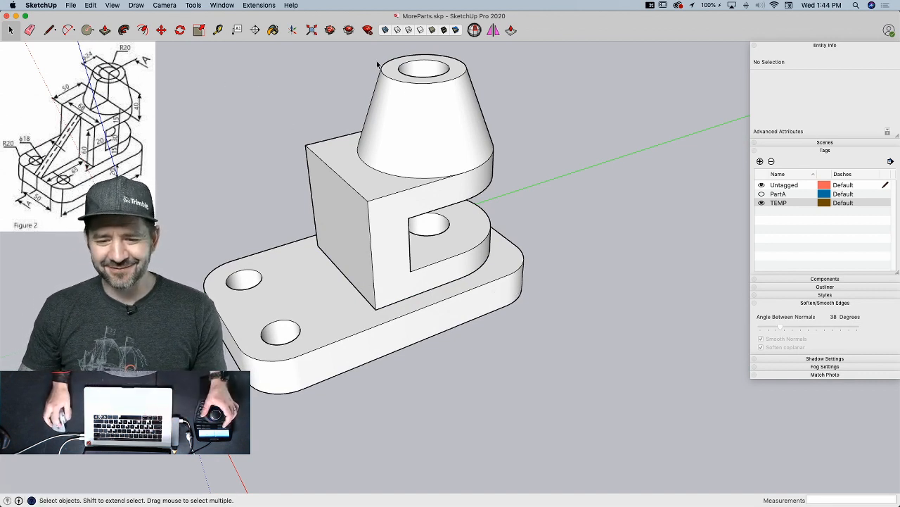
- Select the entire bracket, intersect its faces with the selection, and clear the selection
{"action": "scroll", "coordinate": [539, 98], "scroll_direction": "down", "scroll_amount": 1}
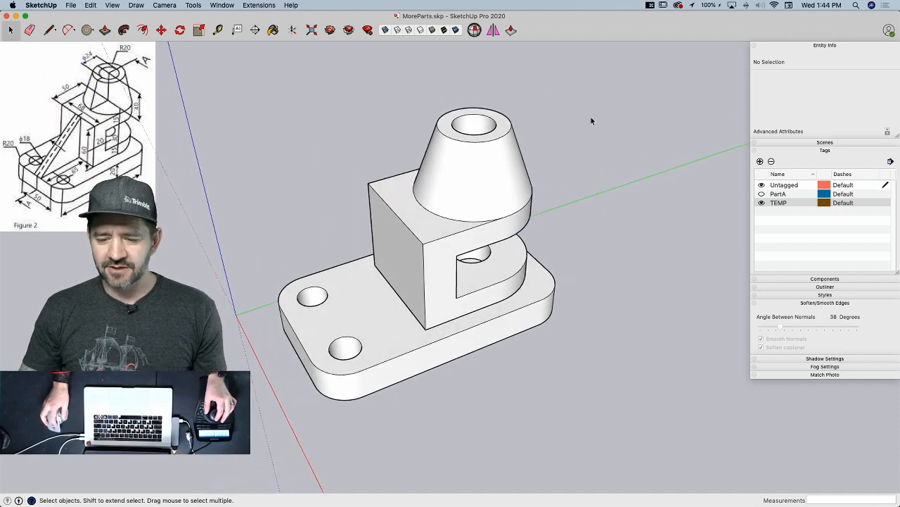
{"action": "left_click_drag", "start_coordinate": [605, 88], "coordinate": [433, 265]}
{"action": "left_click_drag", "start_coordinate": [213, 470], "coordinate": [213, 470]}
{"action": "right_click", "coordinate": [443, 183]}
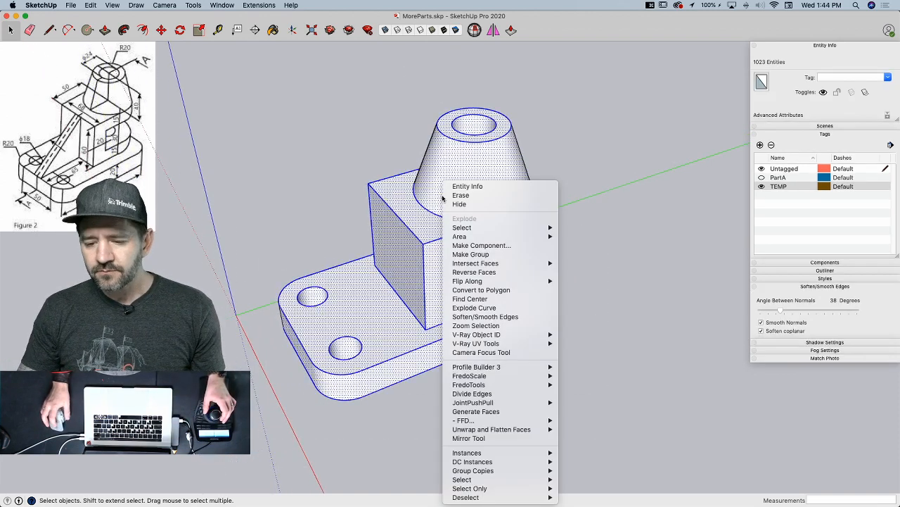
{"action": "mouse_move", "coordinate": [539, 266]}
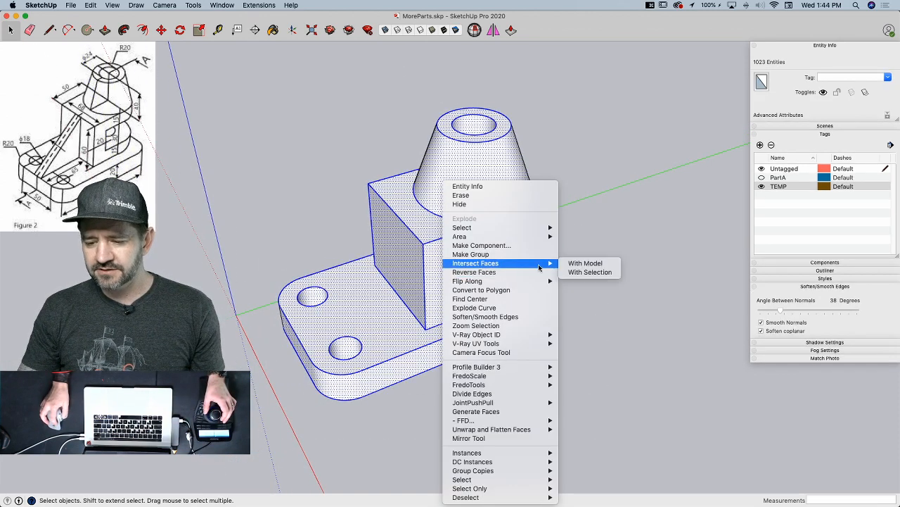
{"action": "left_click", "coordinate": [577, 275]}
{"action": "left_click", "coordinate": [577, 276]}
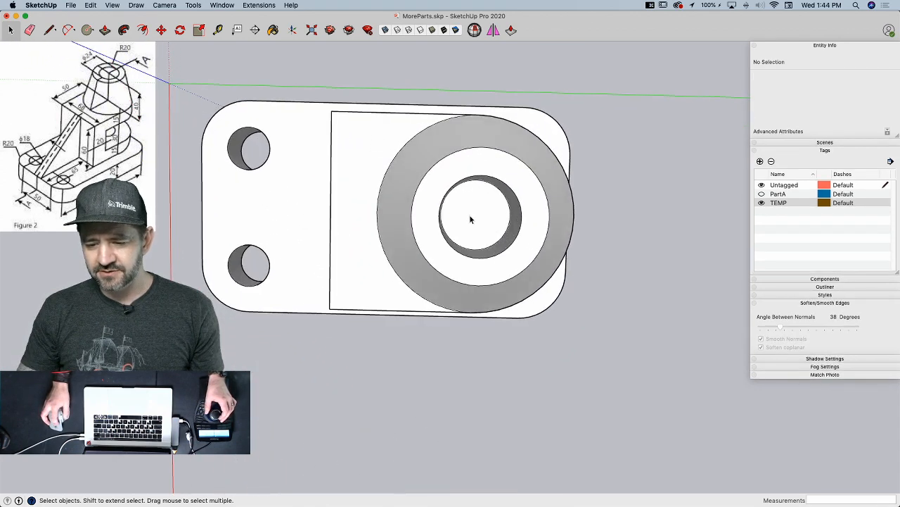
- Try to open the cone's bore into the base by deleting the geometry inside it, and undo the deletion
{"action": "key", "text": "BackSpace"}
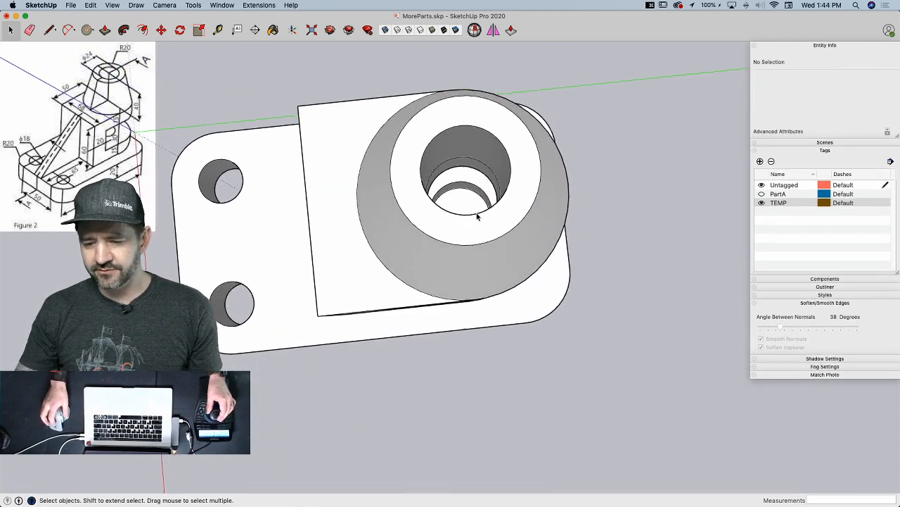
{"action": "key", "text": "e"}
{"action": "left_click", "coordinate": [427, 115]}
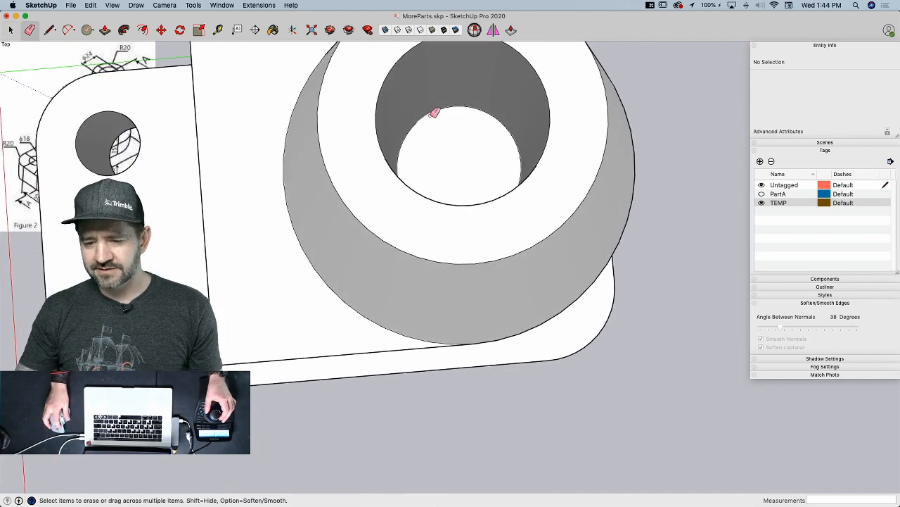
{"action": "key", "text": "super+z"}
{"action": "key", "text": "space"}
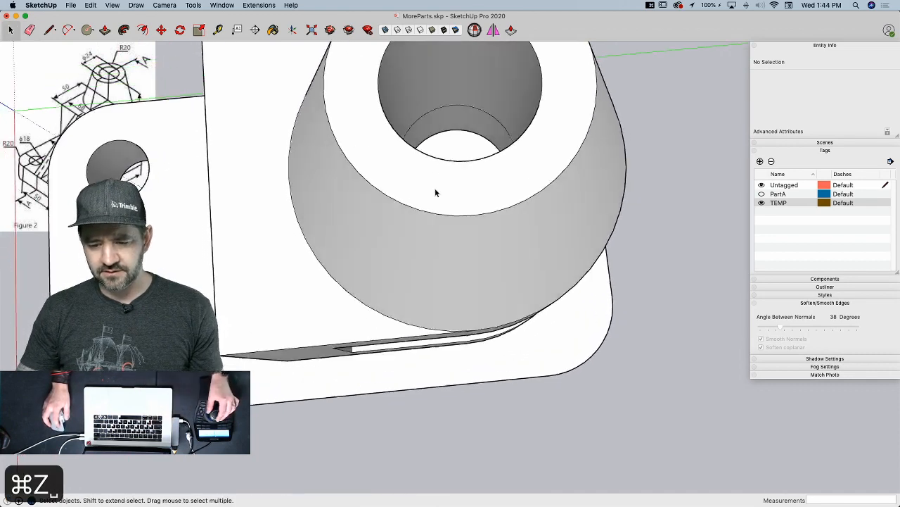
- Cut the cone's bore through the base with Push/Pull down to the underside, and soften the edges along the hole's wall
{"action": "middle_click_drag", "start_coordinate": [451, 233], "coordinate": [410, 271]}
{"action": "key", "text": "p"}
{"action": "left_click", "coordinate": [440, 318]}
{"action": "left_click", "coordinate": [397, 251]}
{"action": "key", "text": "space"}
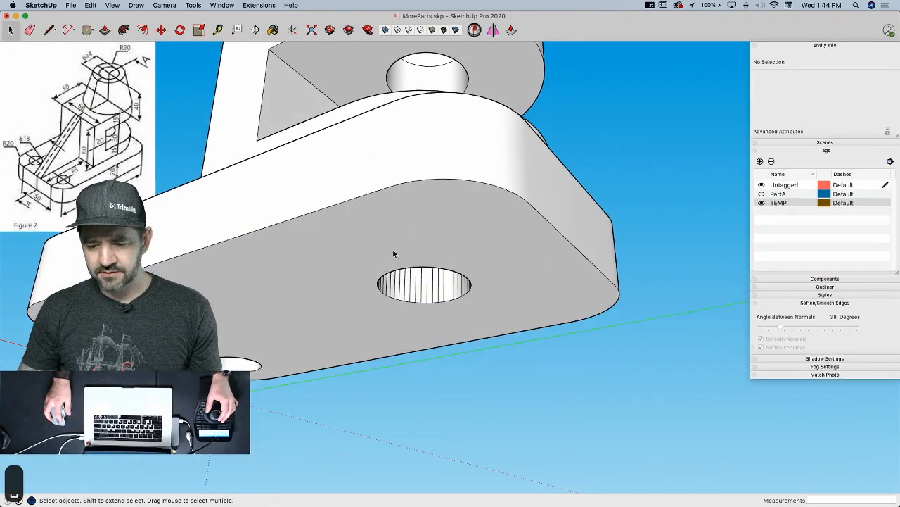
{"action": "triple_click", "coordinate": [413, 256]}
{"action": "left_click", "coordinate": [639, 292]}
{"action": "middle_click_drag", "start_coordinate": [639, 292], "coordinate": [461, 197]}
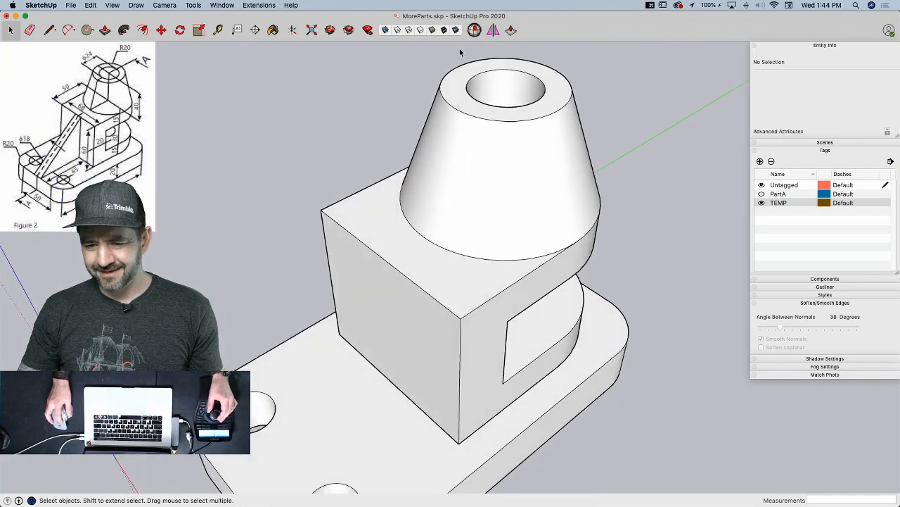
{"action": "key", "text": "l"}
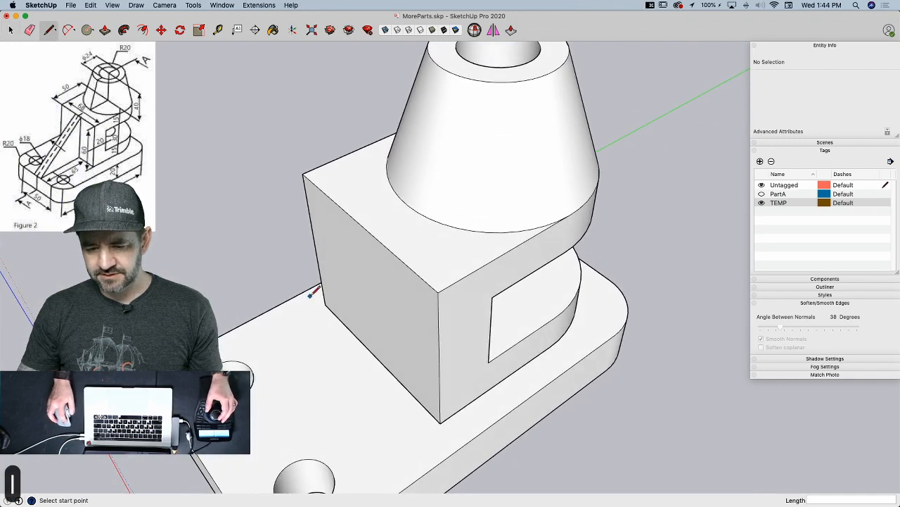
{"action": "left_click", "coordinate": [441, 423]}
{"action": "key", "text": "space"}
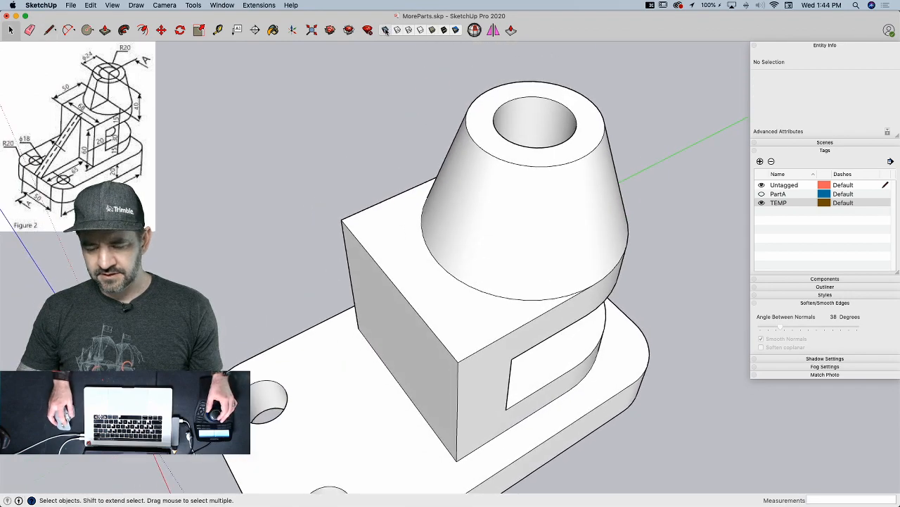
- Turn on X-ray display and delete the leftover circular edge partway down the bore in the base
{"action": "left_click", "coordinate": [385, 30]}
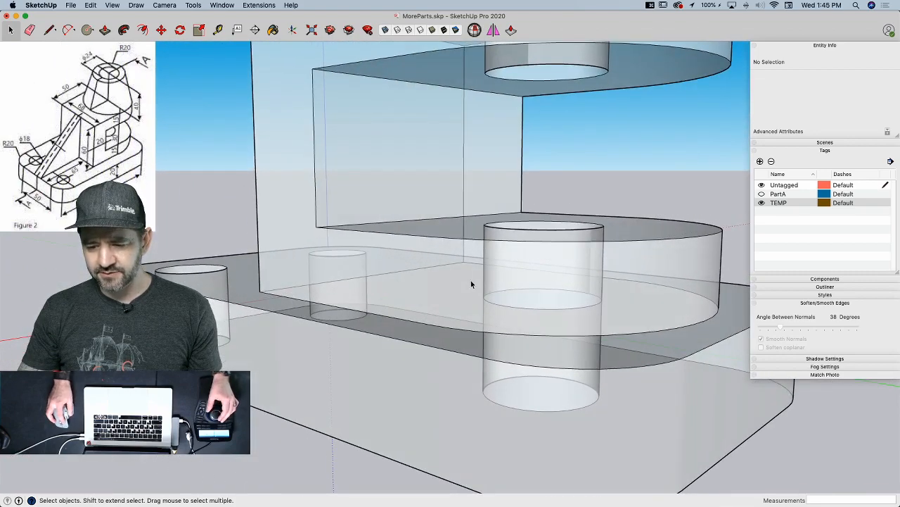
{"action": "left_click_drag", "start_coordinate": [594, 323], "coordinate": [611, 316]}
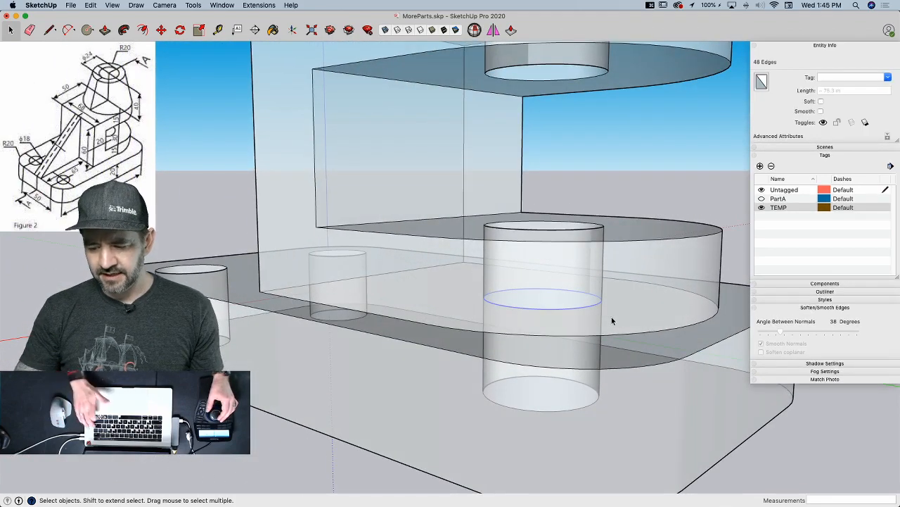
{"action": "key", "text": "BackSpace"}
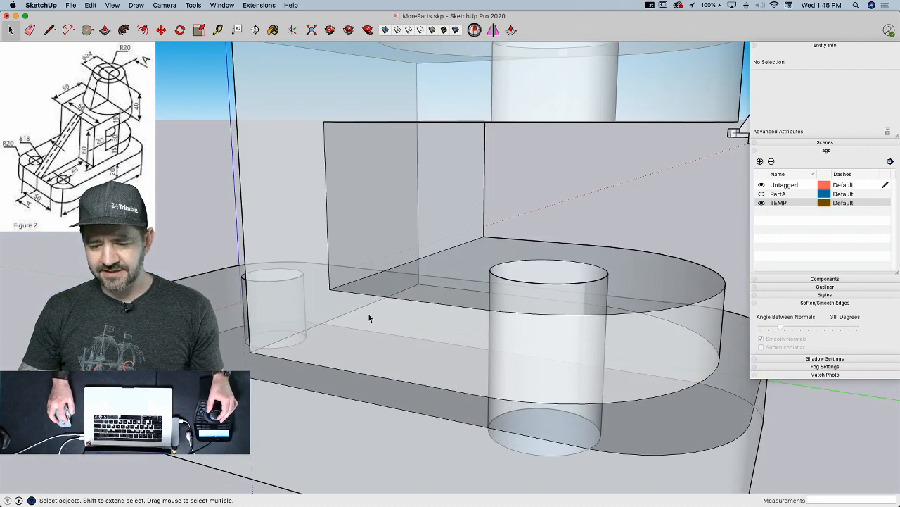
- Delete the leftover internal faces where the bracket's parts meet, and return to the normal opaque display
{"action": "left_click", "coordinate": [369, 314]}
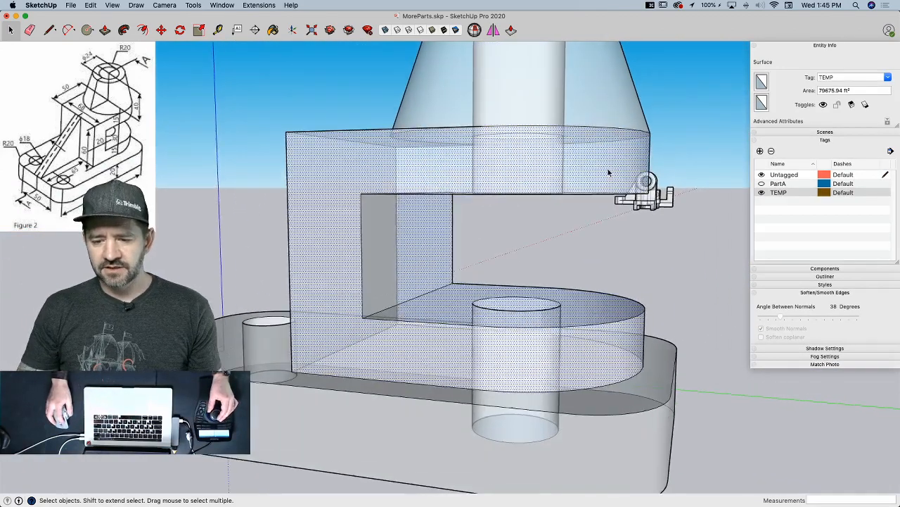
{"action": "key", "text": "space"}
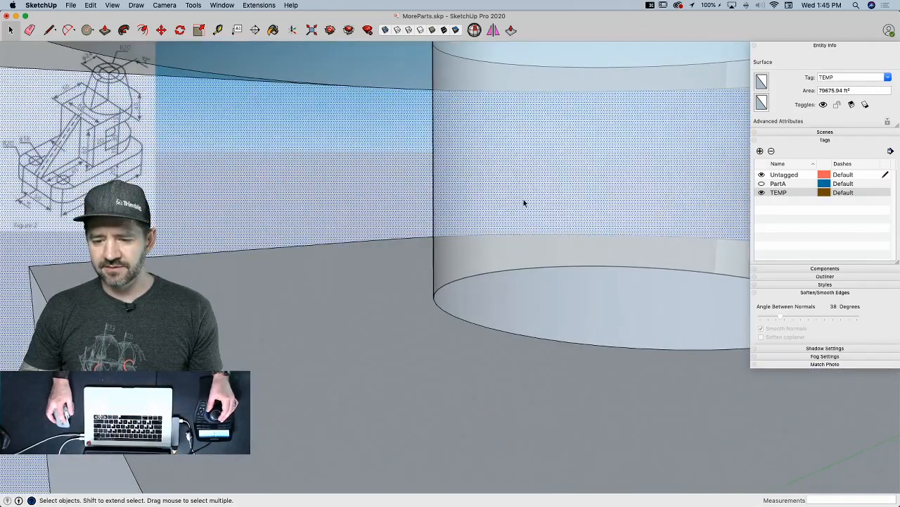
{"action": "left_click", "coordinate": [459, 177]}
{"action": "key", "text": "BackSpace"}
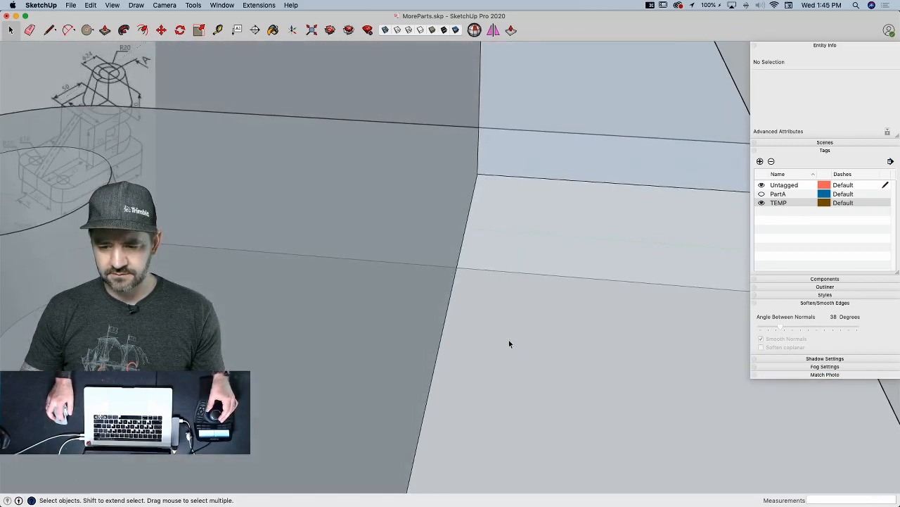
{"action": "left_click", "coordinate": [510, 342]}
{"action": "key", "text": "BackSpace"}
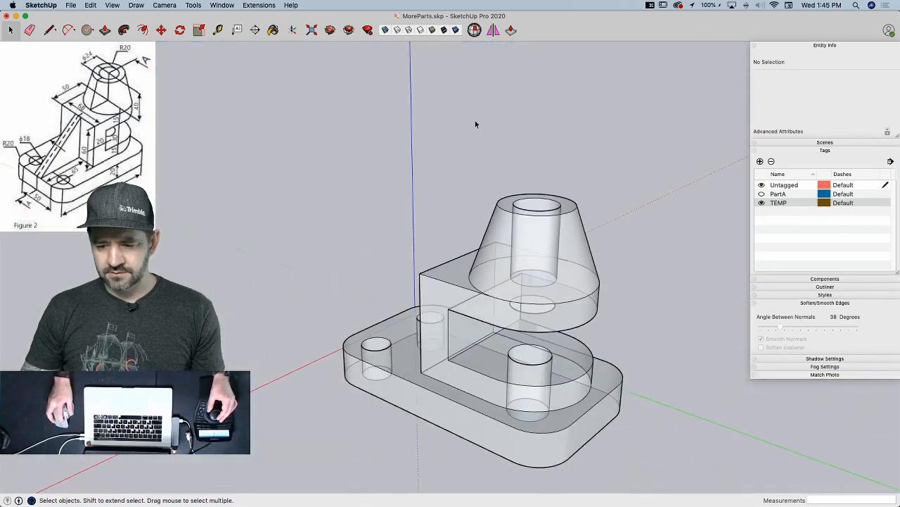
{"action": "left_click", "coordinate": [318, 183]}
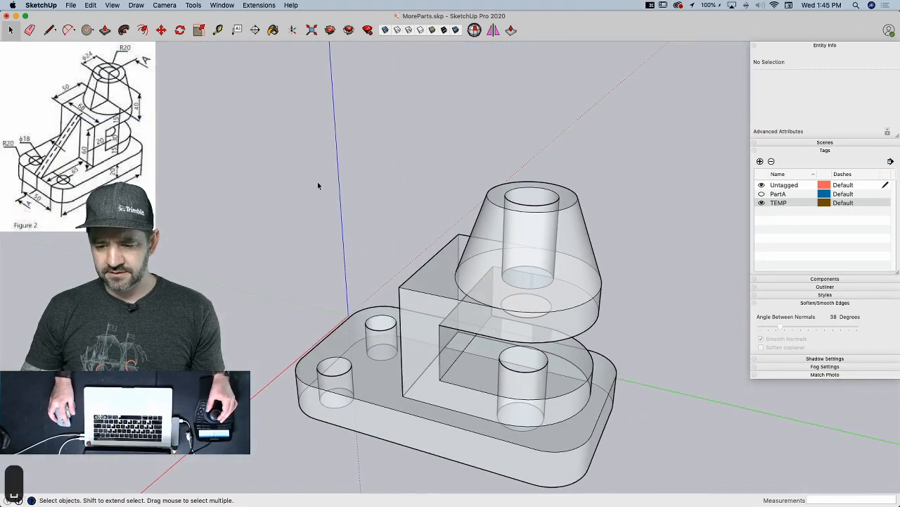
{"action": "left_click", "coordinate": [386, 30]}
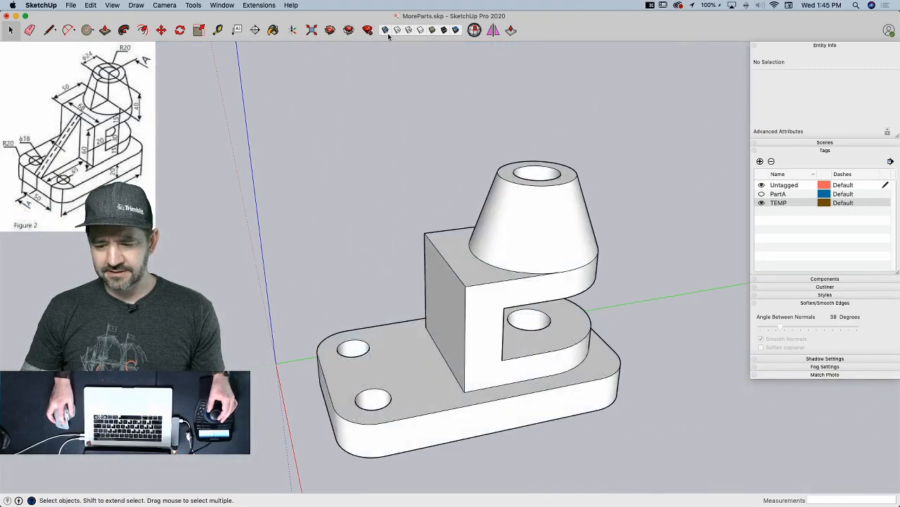
- Select all connected geometry of the bracket and make it a group
{"action": "triple_click", "coordinate": [508, 258]}
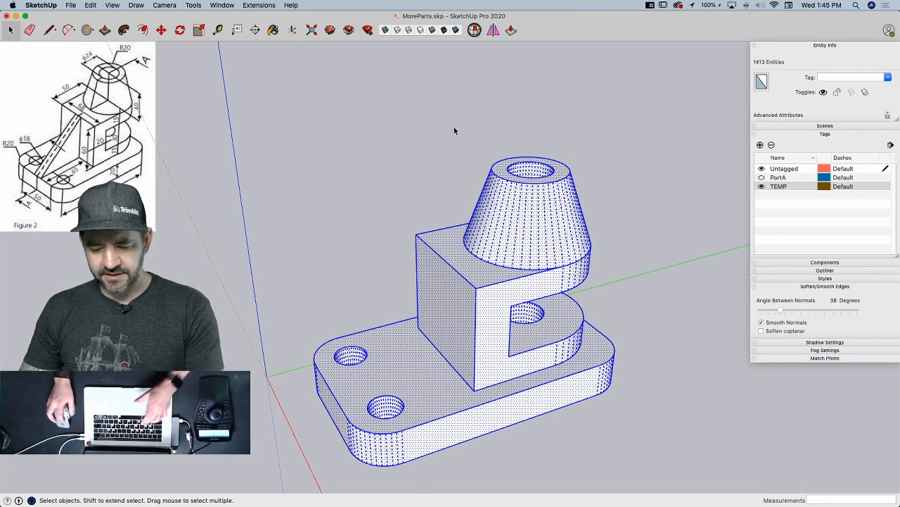
{"action": "right_click", "coordinate": [531, 182]}
{"action": "left_click", "coordinate": [554, 255]}
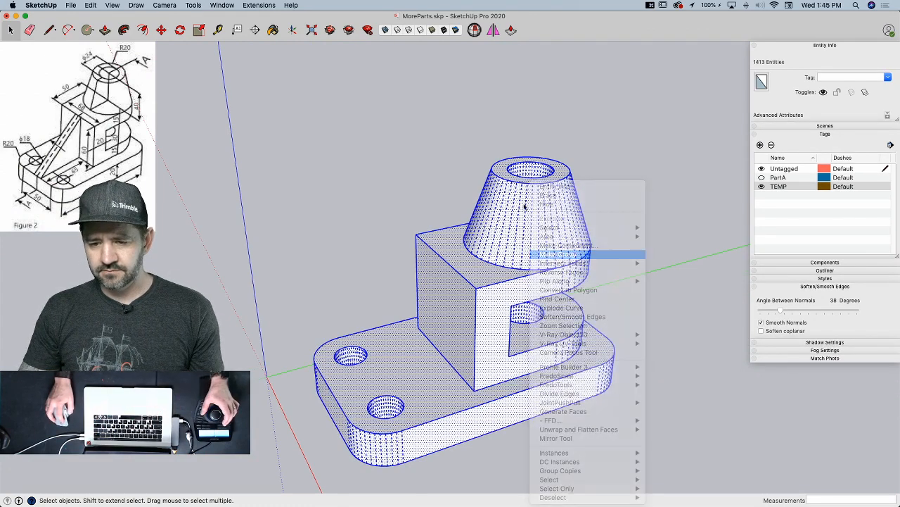
- Try to repair the group's reversed and external faces with Solid Inspector², and undo the repair
{"action": "left_click", "coordinate": [475, 30]}
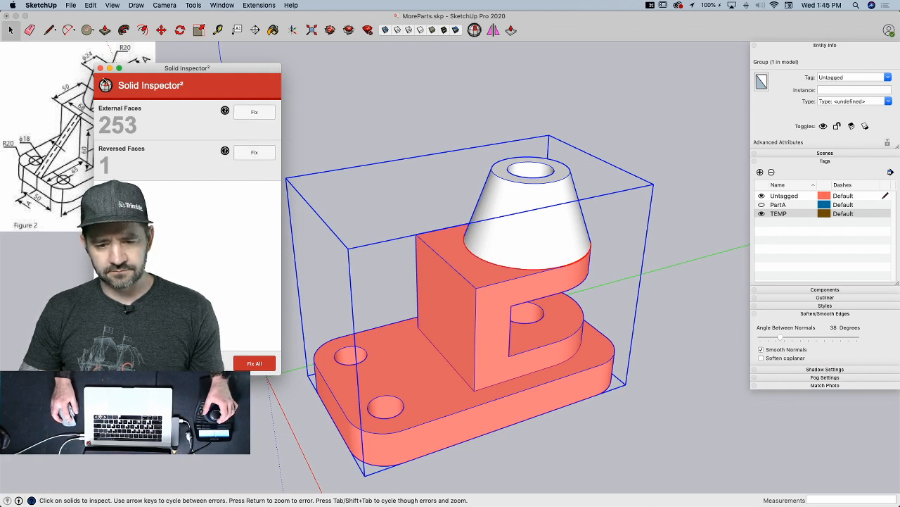
{"action": "left_click", "coordinate": [254, 152]}
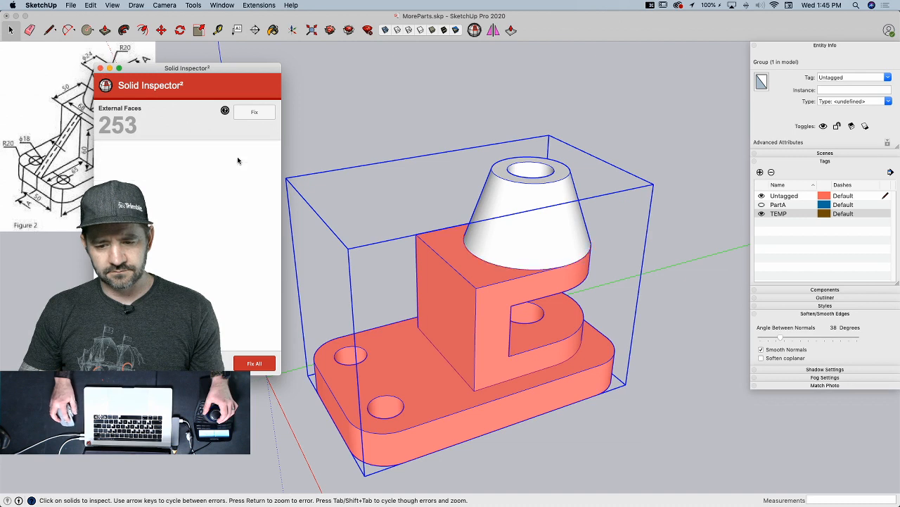
{"action": "left_click", "coordinate": [264, 120]}
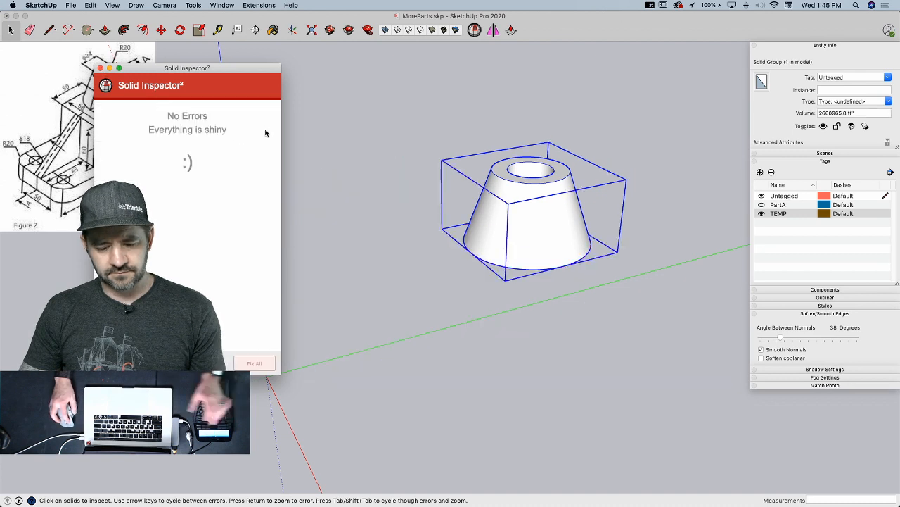
{"action": "key", "text": "super+z"}
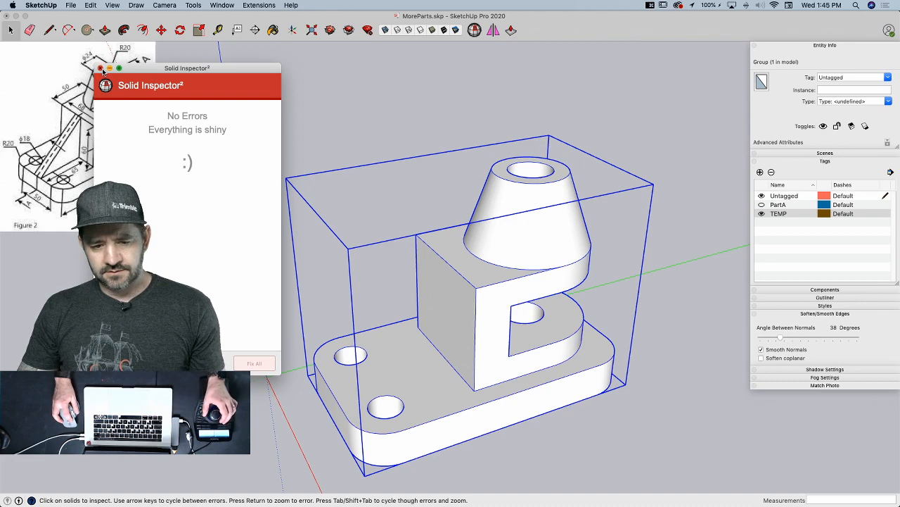
{"action": "left_click", "coordinate": [102, 68]}
- Open the bracket group for editing and delete the internal face beneath the cone
{"action": "scroll", "coordinate": [565, 278], "scroll_direction": "up", "scroll_amount": 10}
{"action": "double_click", "coordinate": [550, 262]}
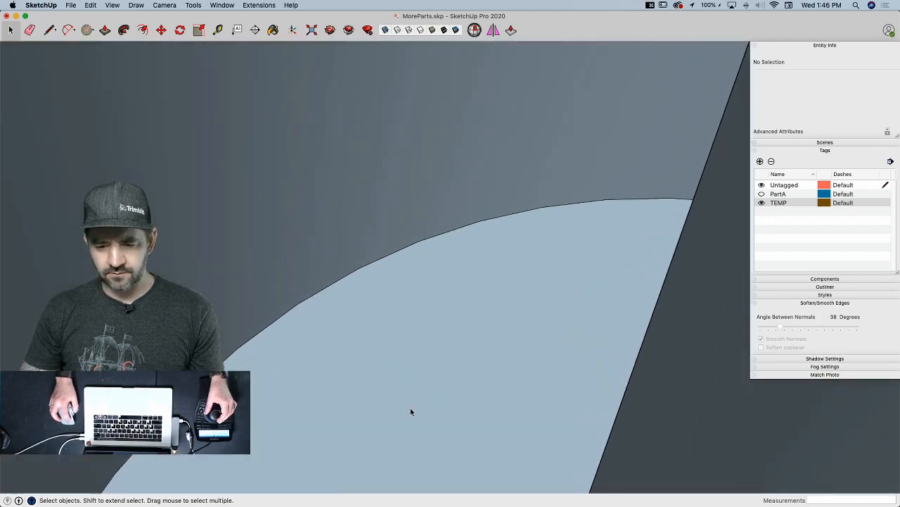
{"action": "left_click", "coordinate": [410, 408]}
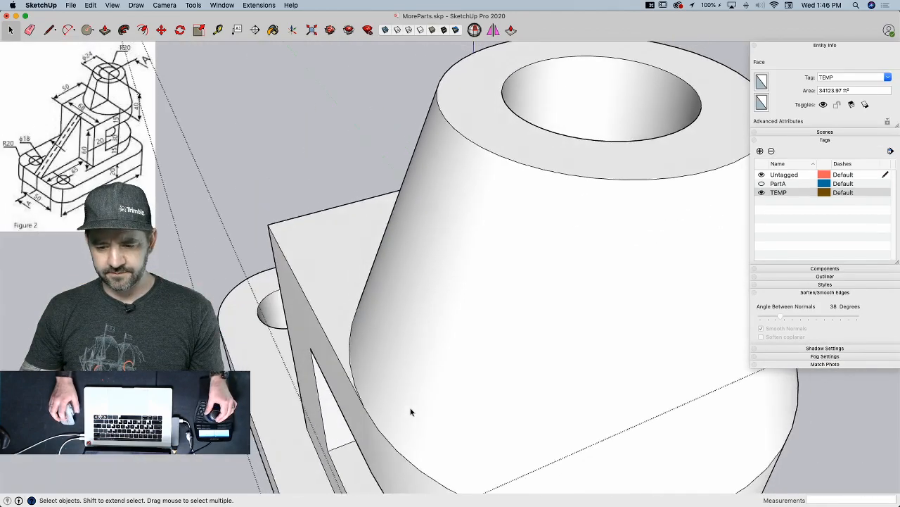
{"action": "key", "text": "BackSpace"}
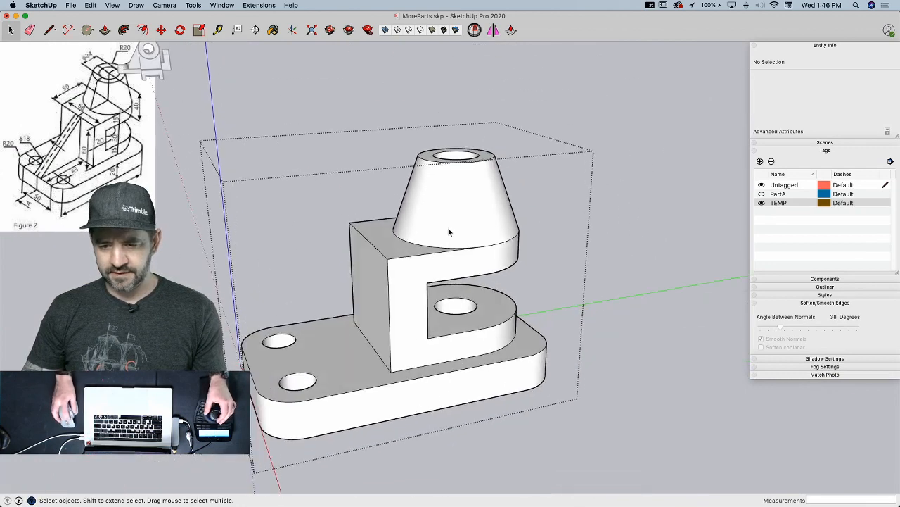
- Try Solid Inspector²'s face-hole fix and a line across the face filling the bore, and undo both
{"action": "left_click", "coordinate": [474, 29]}
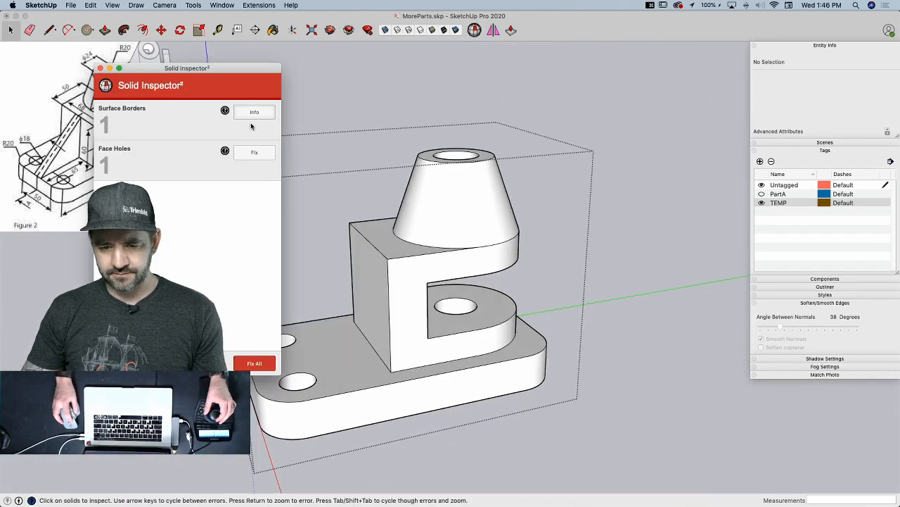
{"action": "left_click", "coordinate": [253, 153]}
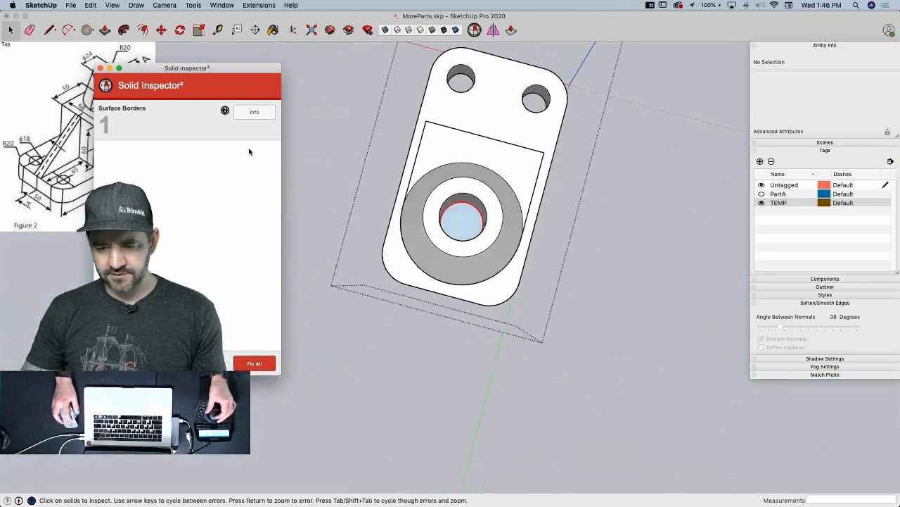
{"action": "key", "text": "space"}
{"action": "left_click", "coordinate": [452, 203]}
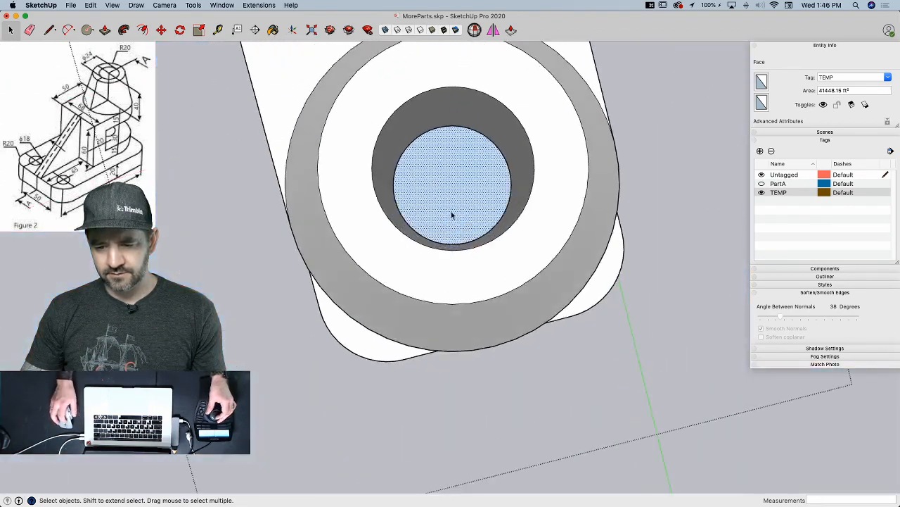
{"action": "key", "text": "l"}
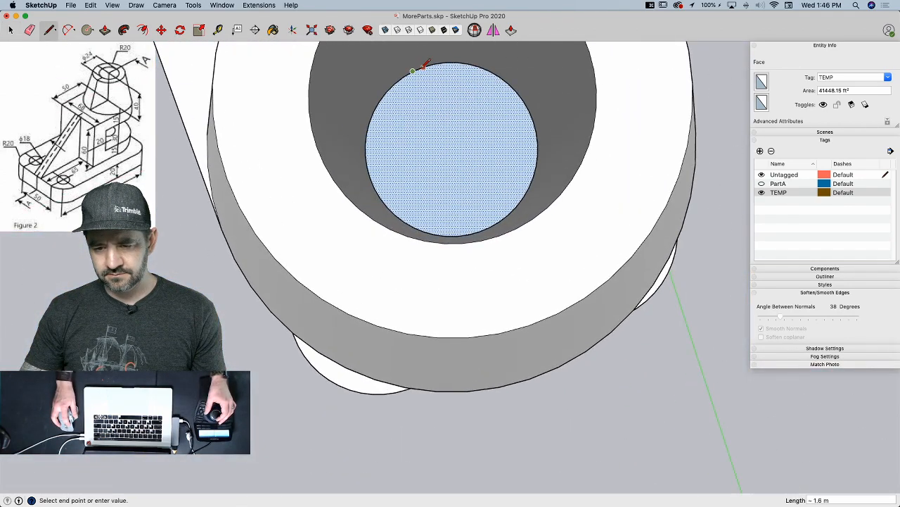
{"action": "scroll", "coordinate": [429, 87], "scroll_direction": "up", "scroll_amount": 3}
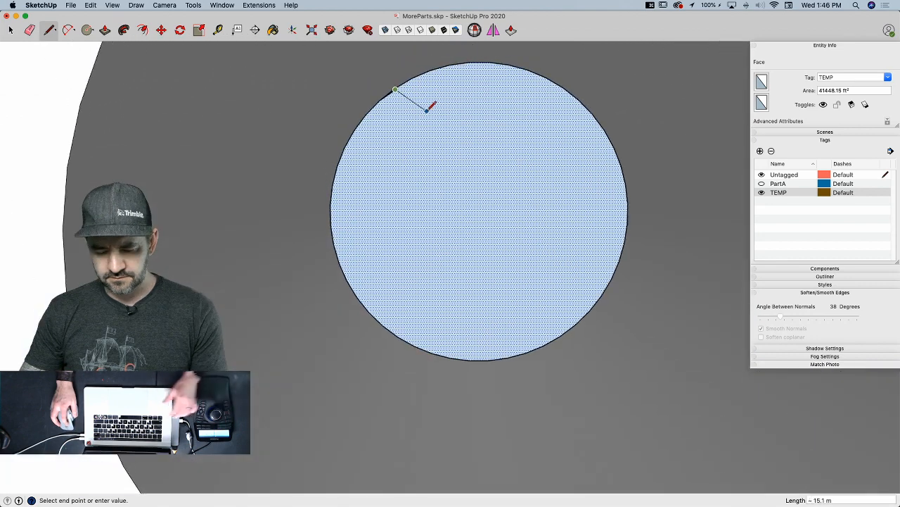
{"action": "key", "text": "super+z"}
{"action": "key", "text": "super+z"}
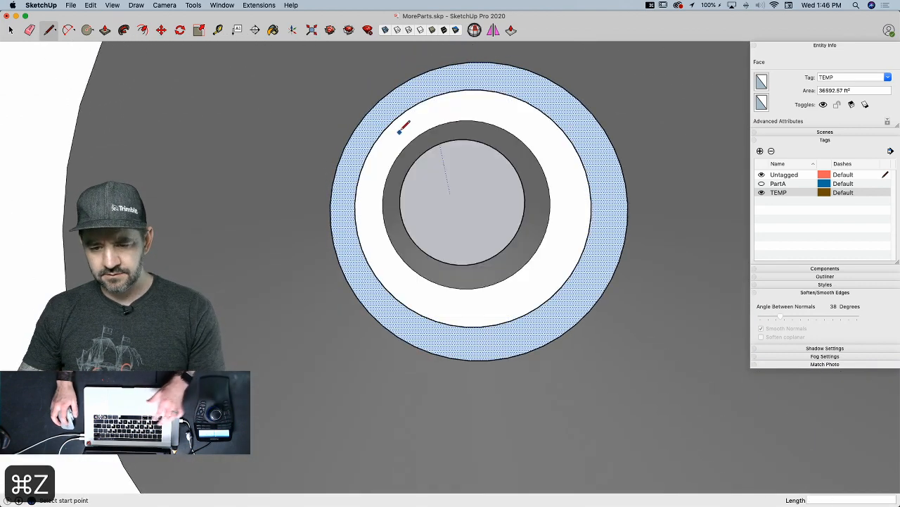
- Remove the 12 m radius circle and the ring-shaped face it bounds inside the cone's bore
{"action": "scroll", "coordinate": [454, 106], "scroll_direction": "down", "scroll_amount": 6}
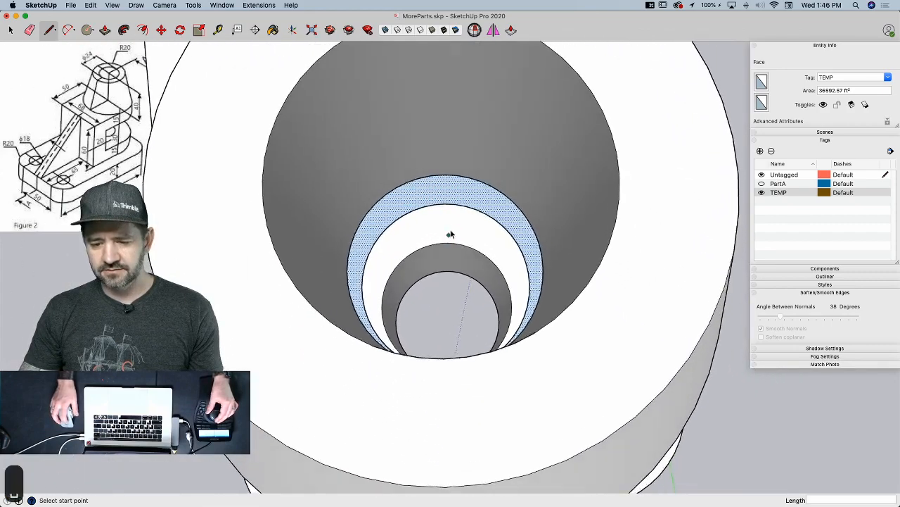
{"action": "key", "text": "space"}
{"action": "left_click", "coordinate": [401, 177]}
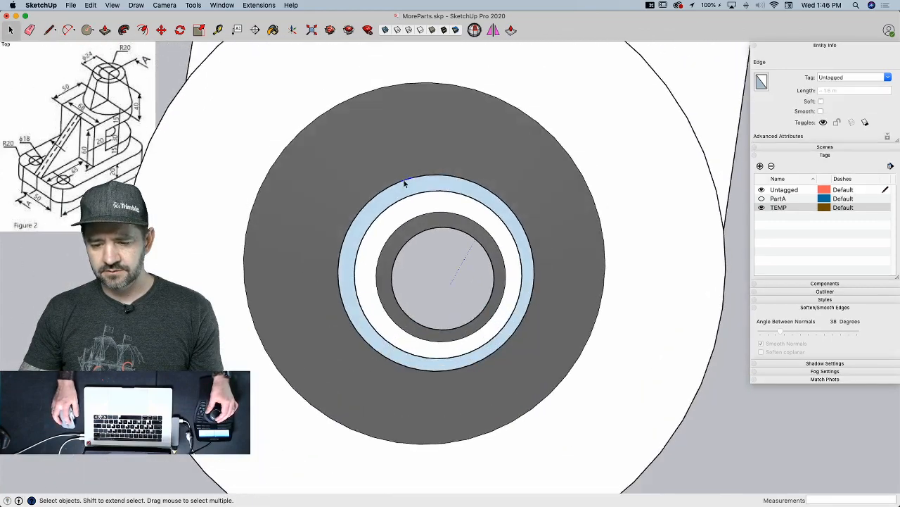
{"action": "left_click", "coordinate": [384, 213]}
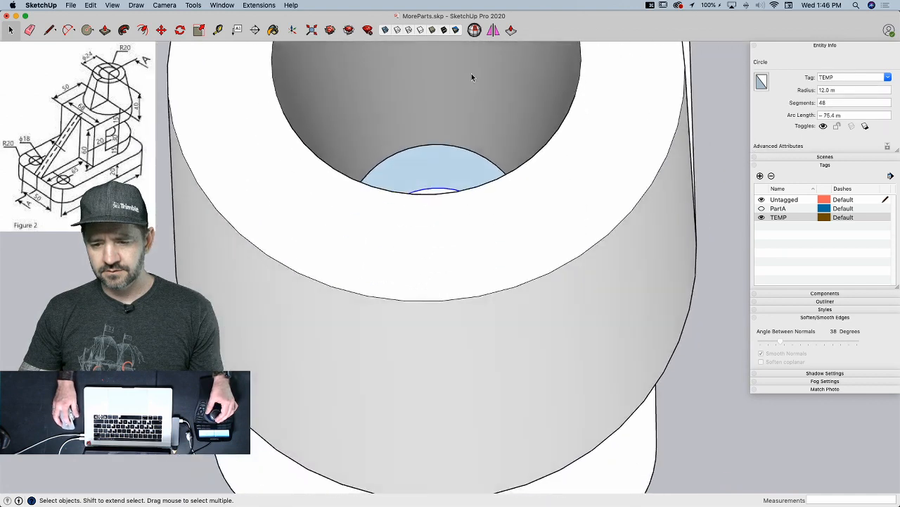
{"action": "key", "text": "t"}
{"action": "left_click", "coordinate": [409, 240]}
{"action": "key", "text": "Escape"}
{"action": "key", "text": "e"}
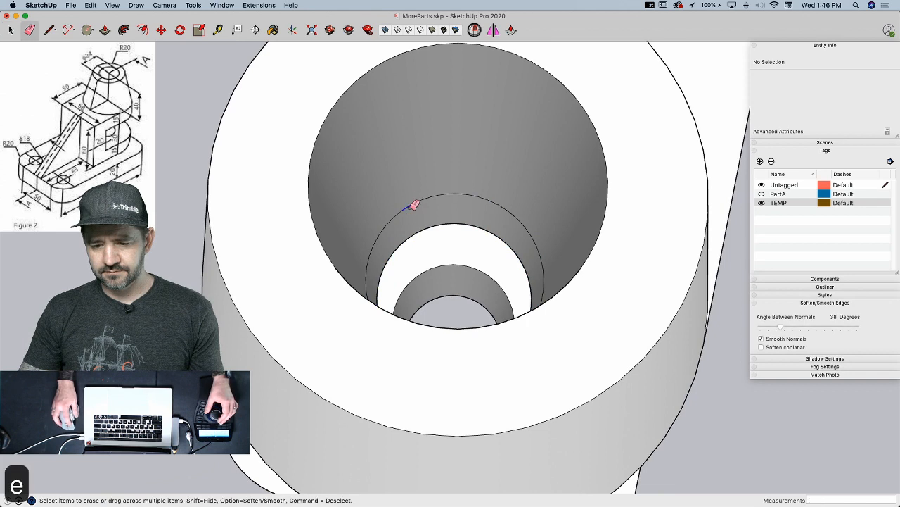
- Erase the first few segments of the seam around the bore wall and check the body with Solid Inspector²
{"action": "left_click_drag", "start_coordinate": [415, 203], "coordinate": [458, 195]}
{"action": "left_click", "coordinate": [474, 30]}
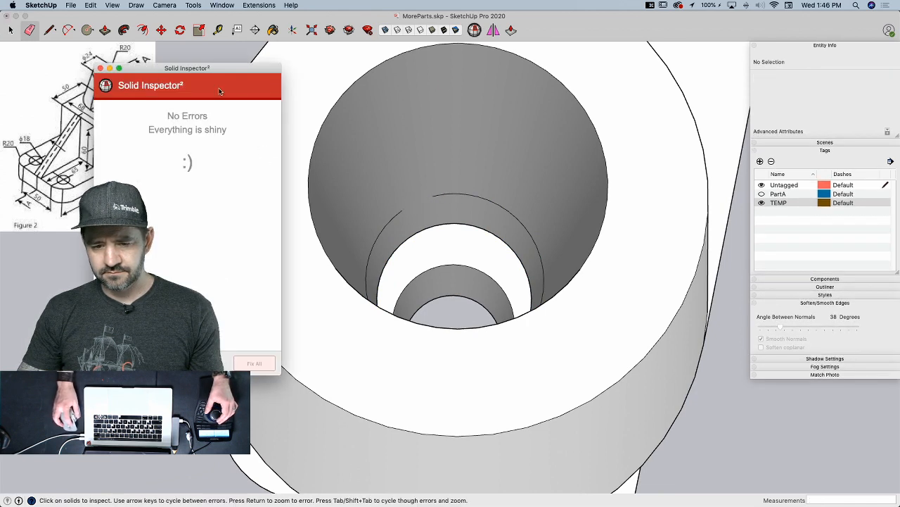
{"action": "left_click", "coordinate": [100, 68]}
- Erase the remaining segments of the circular seam around the bore wall
{"action": "mouse_move", "coordinate": [422, 197]}
{"action": "middle_mouse_down"}
{"action": "mouse_move", "coordinate": [442, 231]}
{"action": "mouse_move", "coordinate": [429, 283]}
{"action": "mouse_move", "coordinate": [358, 287]}
{"action": "mouse_move", "coordinate": [377, 226]}
{"action": "middle_mouse_up"}
{"action": "key", "text": "e"}
{"action": "mouse_move", "coordinate": [377, 225]}
{"action": "left_mouse_down"}
{"action": "mouse_move", "coordinate": [385, 209]}
{"action": "mouse_move", "coordinate": [363, 239]}
{"action": "mouse_move", "coordinate": [374, 232]}
{"action": "left_mouse_up"}
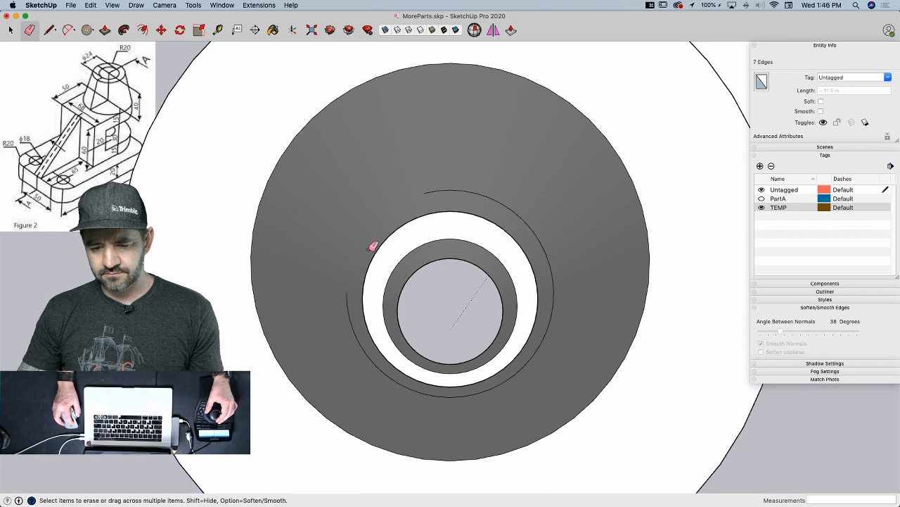
{"action": "left_click_drag", "start_coordinate": [360, 332], "coordinate": [370, 351]}
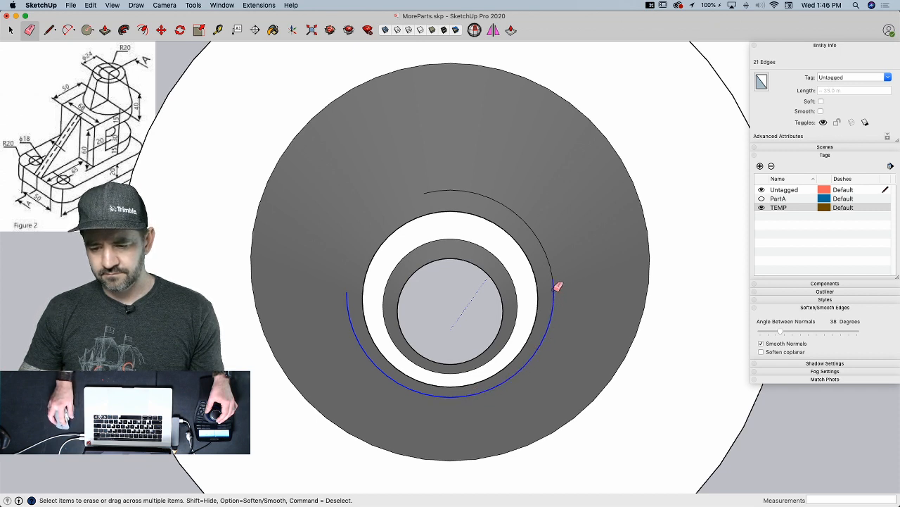
{"action": "left_click_drag", "start_coordinate": [550, 249], "coordinate": [500, 199]}
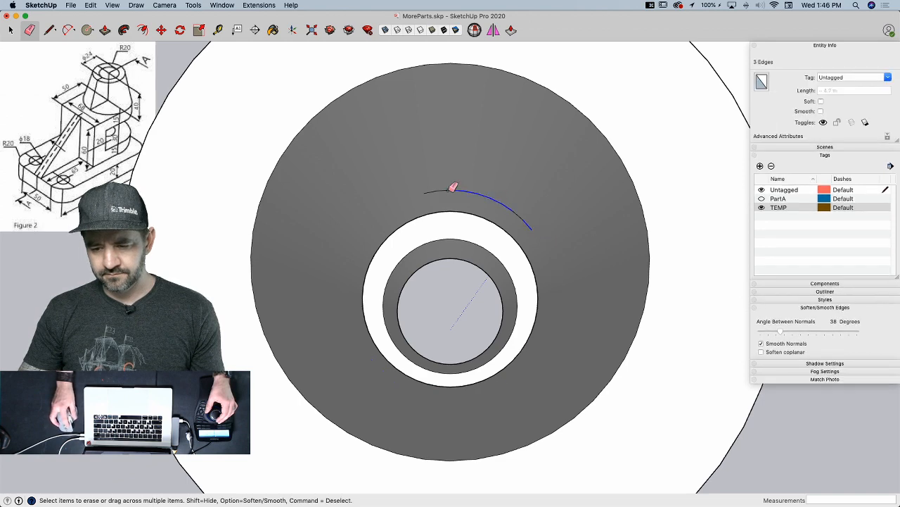
{"action": "left_click_drag", "start_coordinate": [428, 189], "coordinate": [428, 192]}
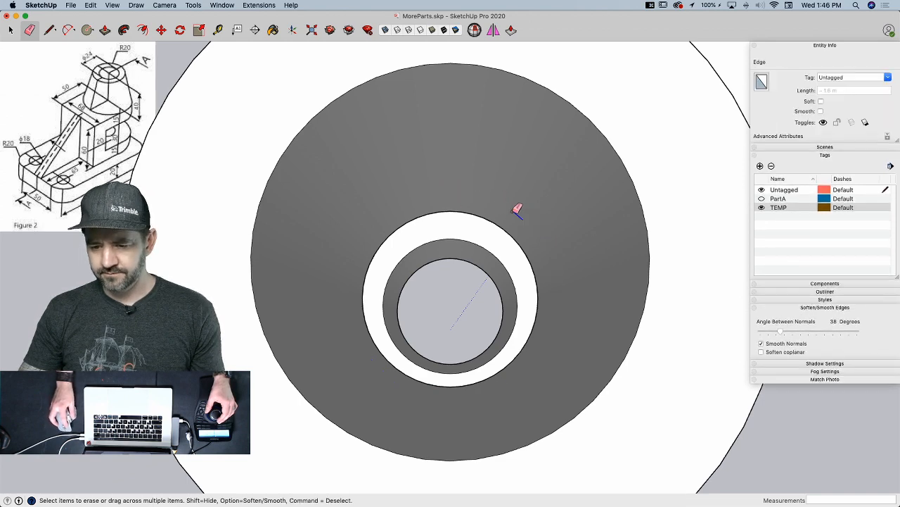
{"action": "middle_click_drag", "start_coordinate": [519, 211], "coordinate": [514, 220]}
- Leave the bracket group and check the whole group for errors with Solid Inspector²
{"action": "key", "text": "space"}
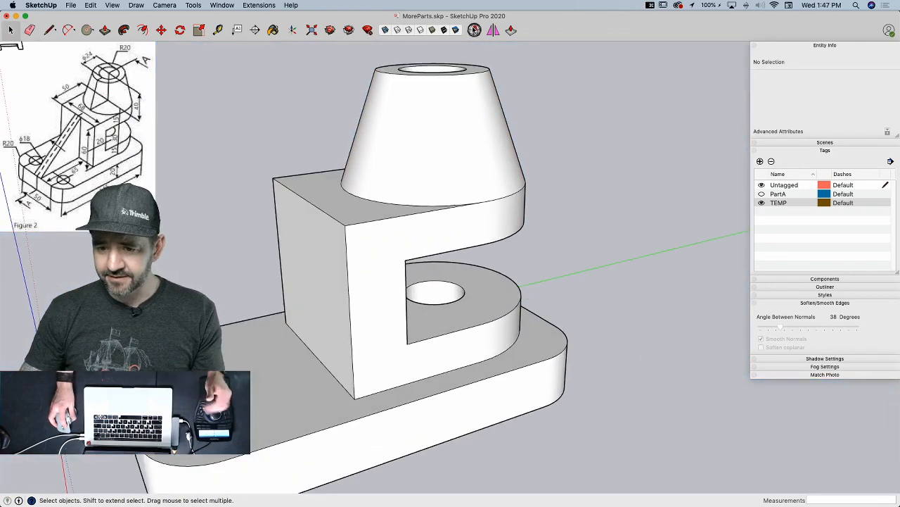
{"action": "left_click", "coordinate": [475, 29]}
{"action": "left_click", "coordinate": [403, 168]}
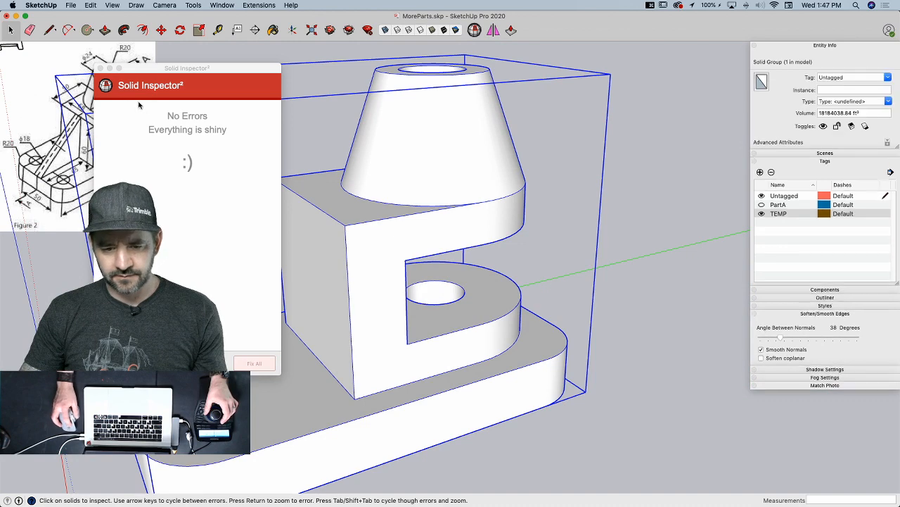
- Close the Solid Inspector² report and switch the camera to parallel projection
{"action": "left_click", "coordinate": [101, 68]}
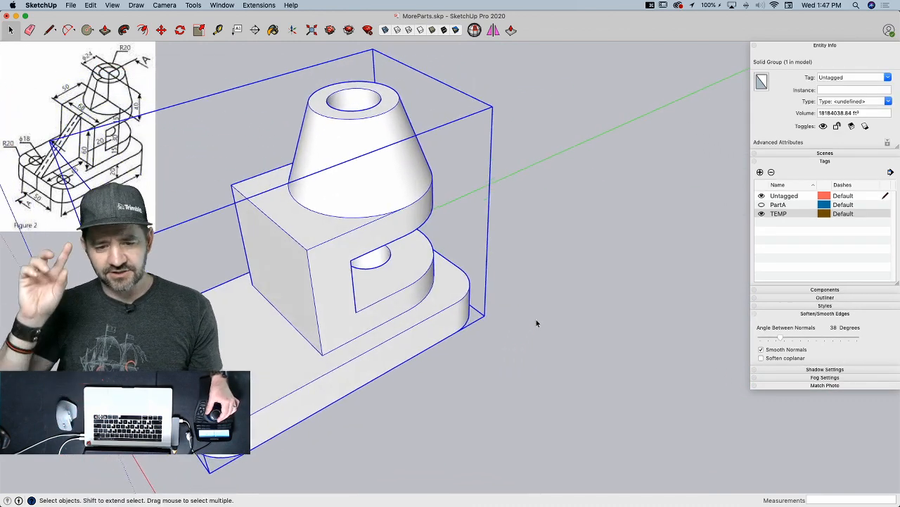
{"action": "left_click", "coordinate": [145, 5]}
{"action": "mouse_move", "coordinate": [164, 4]}
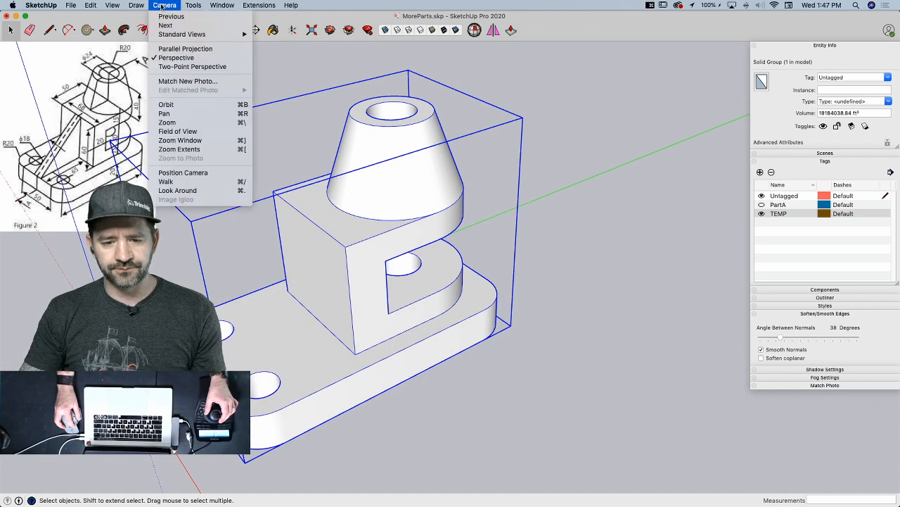
{"action": "left_click", "coordinate": [176, 49]}
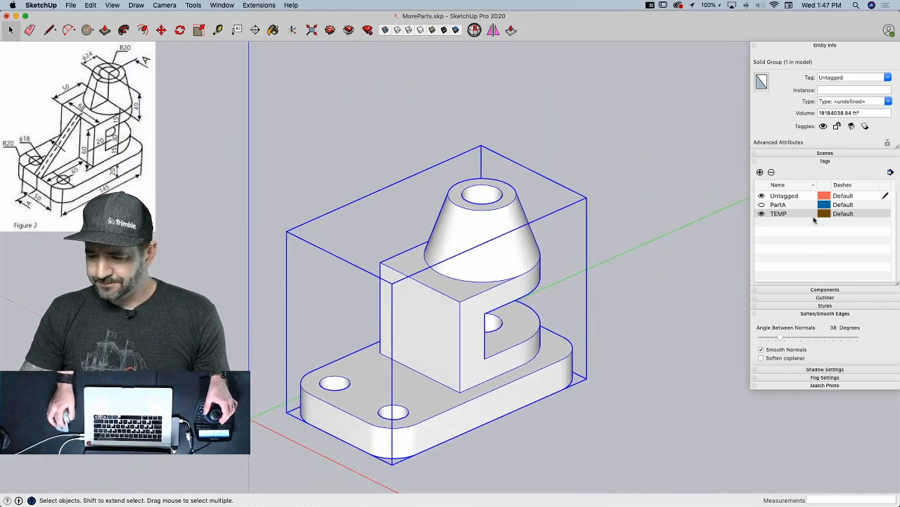
- Open the Part6 watermark of the current style for editing
{"action": "left_click", "coordinate": [814, 161]}
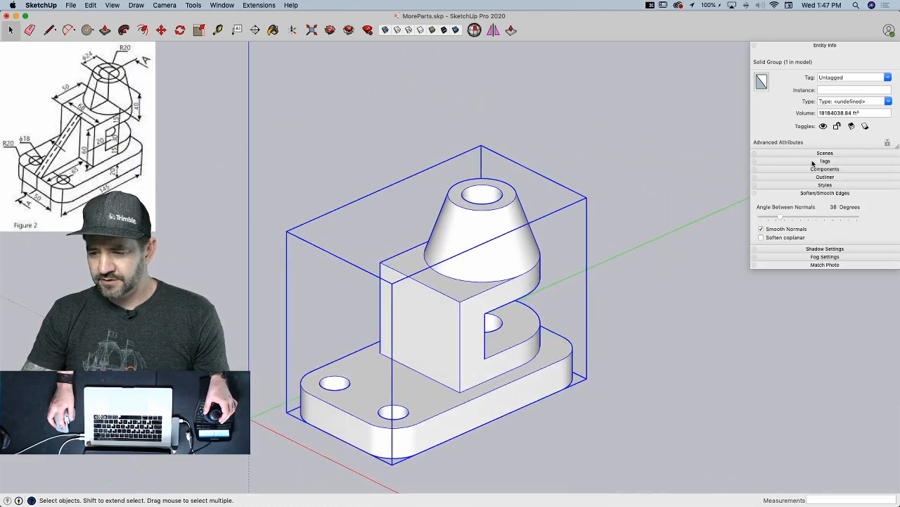
{"action": "left_click", "coordinate": [820, 185]}
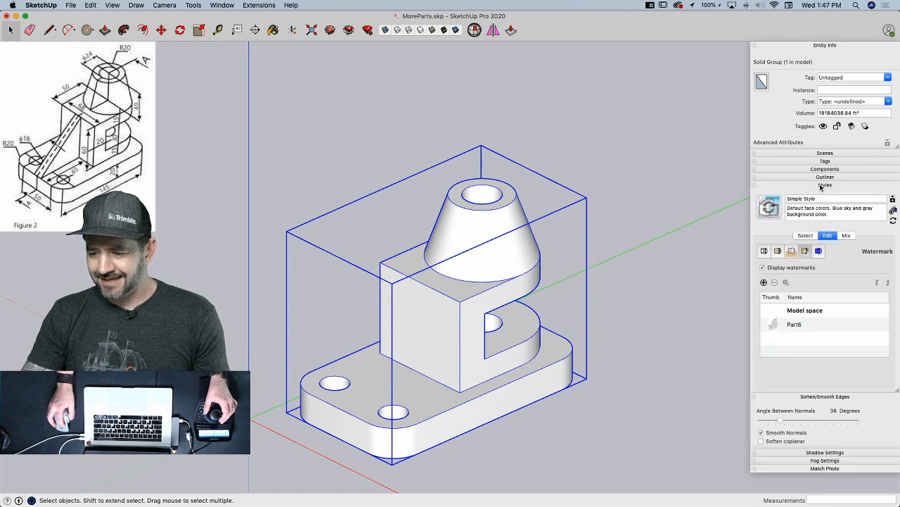
{"action": "left_click", "coordinate": [777, 327]}
{"action": "left_click", "coordinate": [785, 282]}
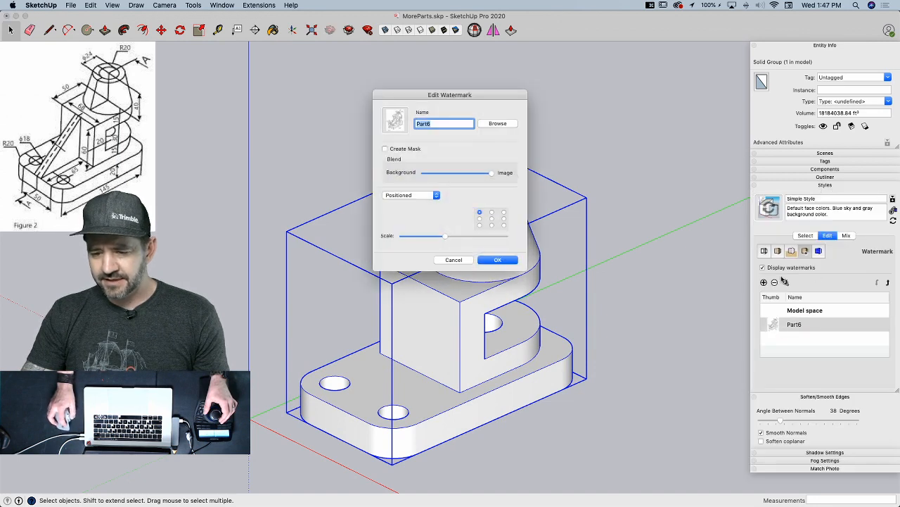
- Try the Stretched placement for the Part6 watermark and return it to Positioned
{"action": "left_click", "coordinate": [432, 196]}
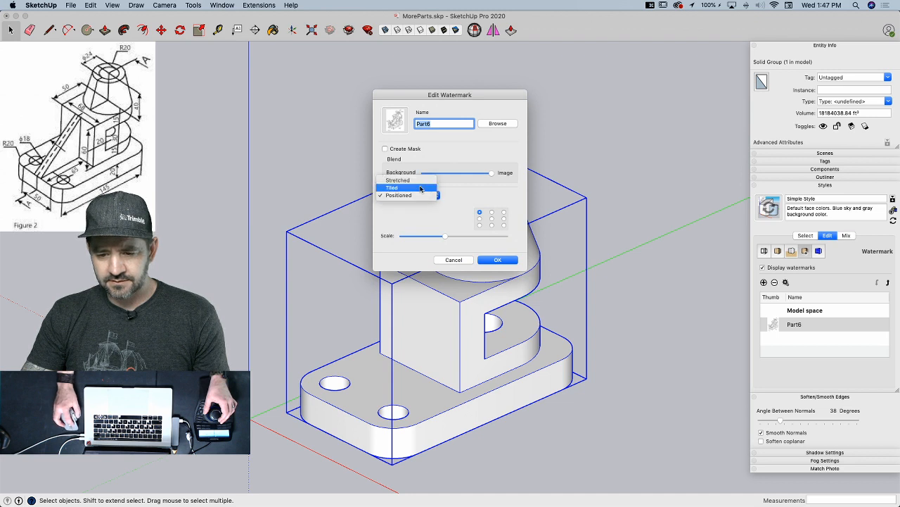
{"action": "left_click", "coordinate": [420, 182]}
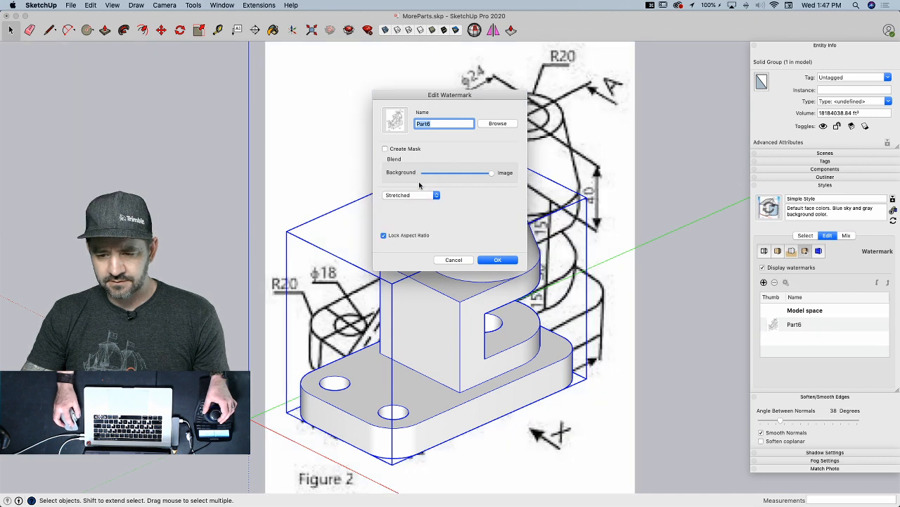
{"action": "left_click", "coordinate": [415, 196]}
{"action": "left_click", "coordinate": [412, 211]}
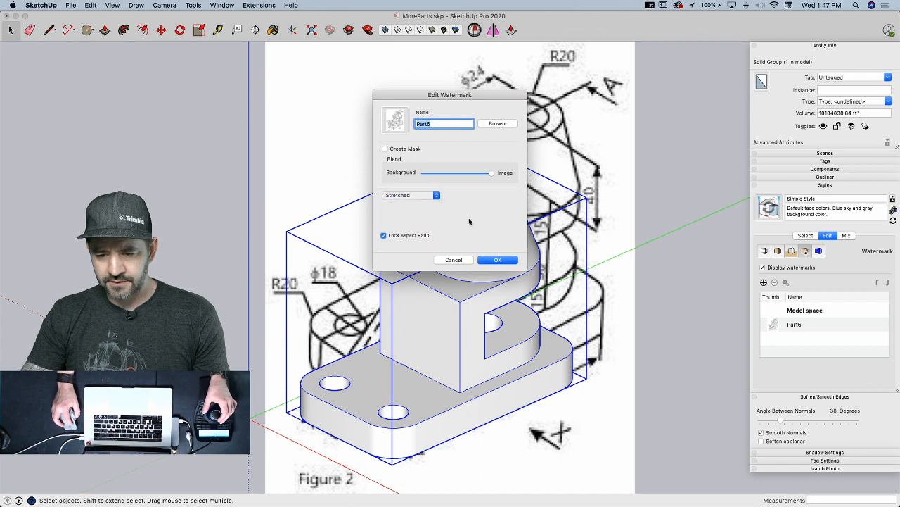
- Centre the Part6 watermark in the view and enlarge its scale to nearly the maximum
{"action": "left_click", "coordinate": [491, 219]}
{"action": "left_click_drag", "start_coordinate": [445, 237], "coordinate": [499, 238]}
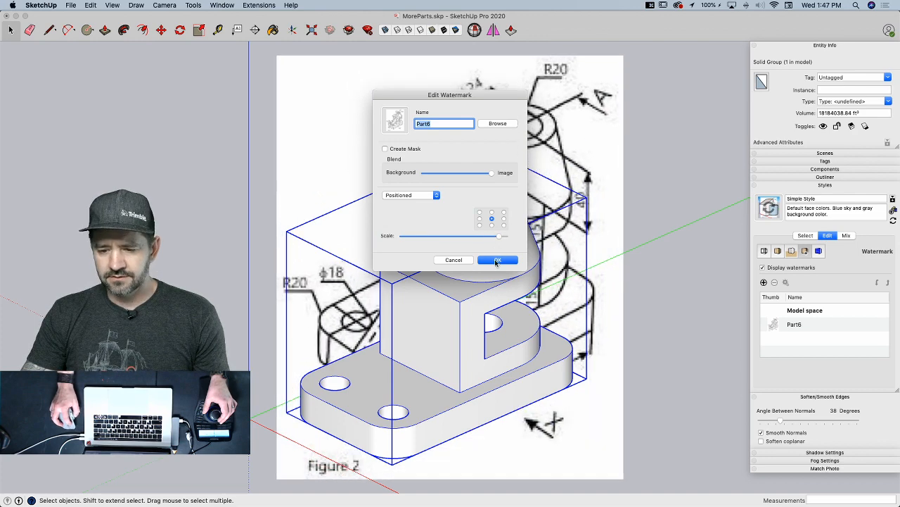
{"action": "left_click", "coordinate": [496, 260]}
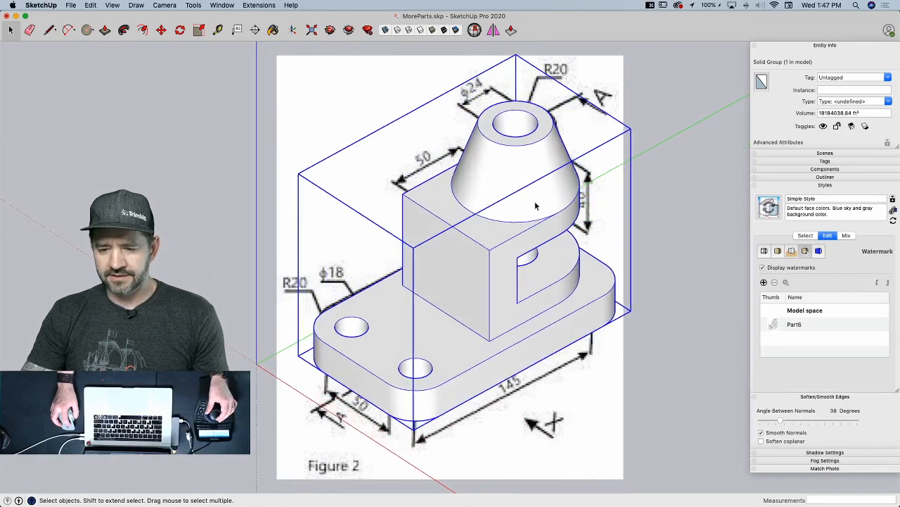
- Draw a triangular rib profile inside the bracket group, joining the midpoints of the block's lower and upper edges to the base plate's end edge
{"action": "left_click", "coordinate": [385, 31]}
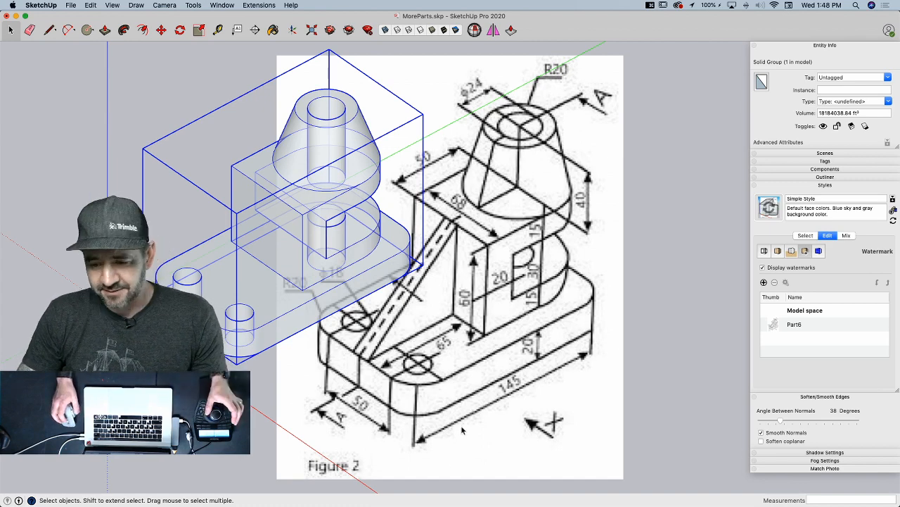
{"action": "middle_click_drag", "start_coordinate": [464, 371], "coordinate": [593, 312]}
{"action": "key", "text": "l"}
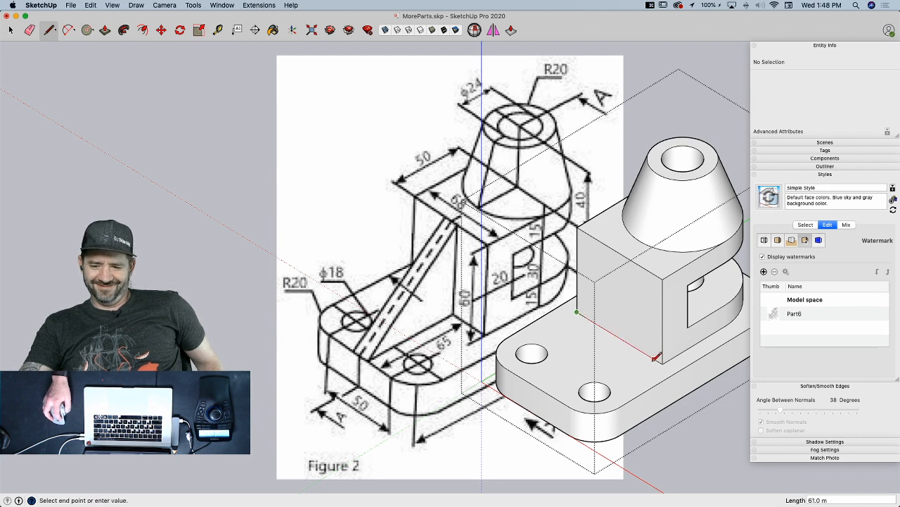
{"action": "left_click", "coordinate": [619, 339]}
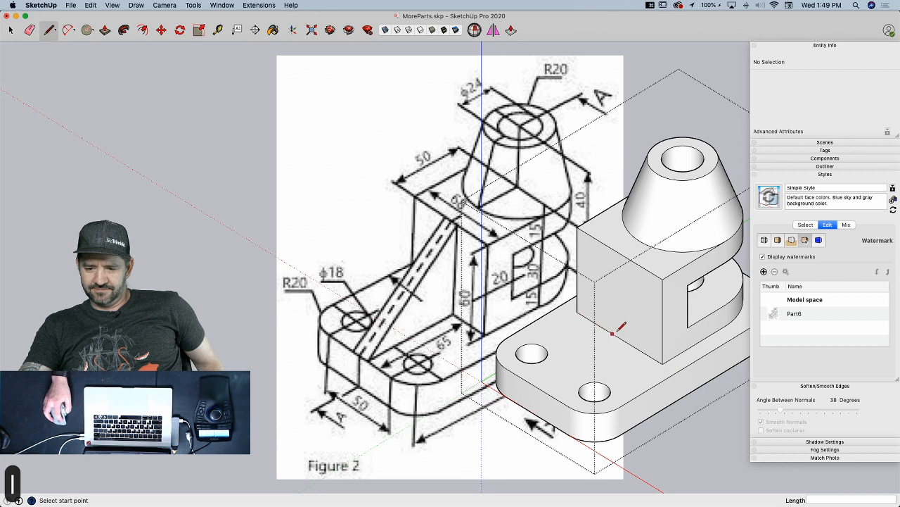
{"action": "left_click", "coordinate": [619, 338]}
{"action": "left_click", "coordinate": [539, 386]}
{"action": "left_click", "coordinate": [619, 253]}
{"action": "left_click", "coordinate": [619, 339]}
{"action": "left_click", "coordinate": [620, 253]}
{"action": "left_click", "coordinate": [540, 386]}
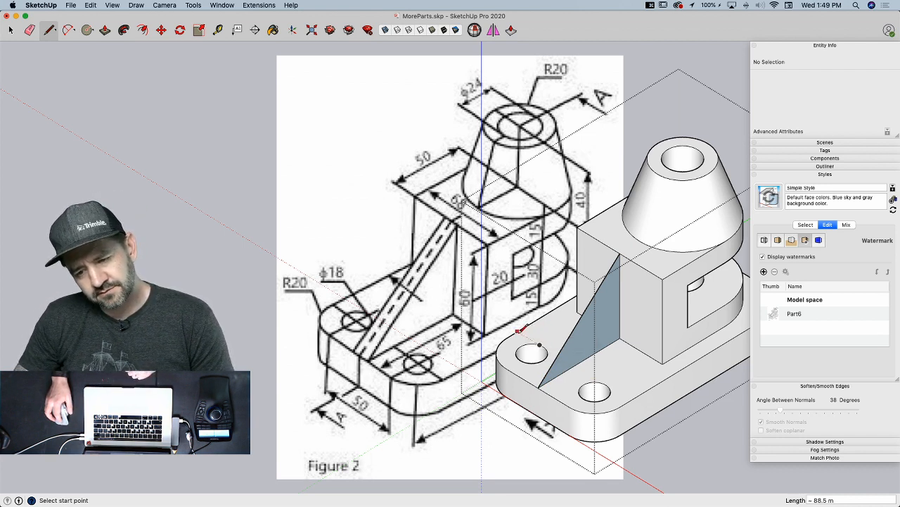
- Push/Pull the triangular rib profile 8 m to each side
{"action": "scroll", "coordinate": [322, 270], "scroll_direction": "up", "scroll_amount": 2}
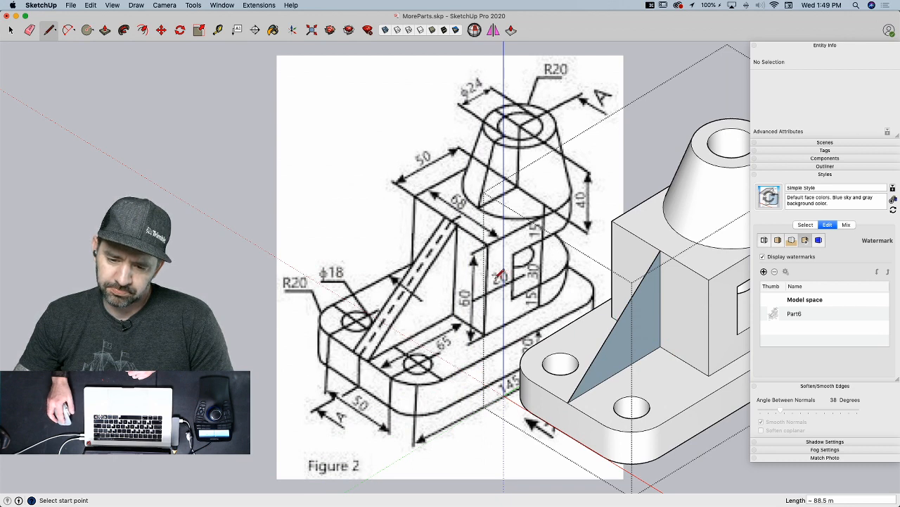
{"action": "scroll", "coordinate": [501, 275], "scroll_direction": "down", "scroll_amount": 2}
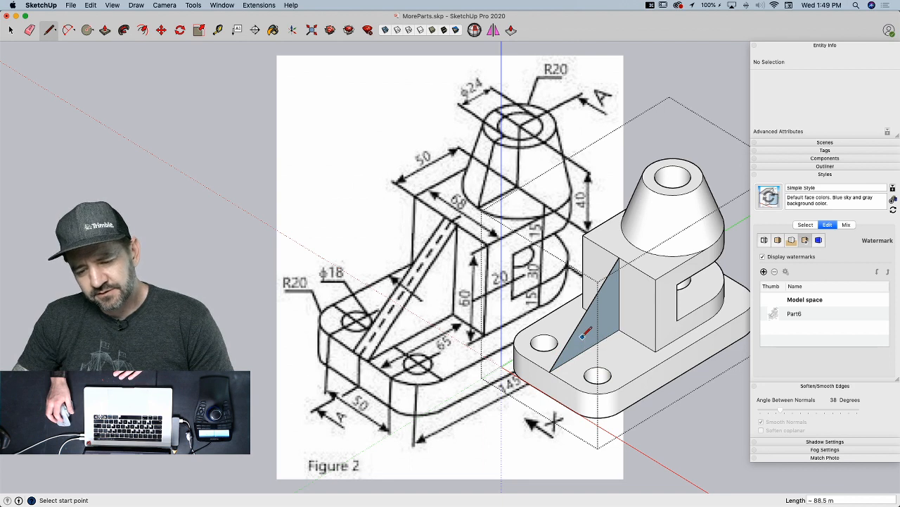
{"action": "key", "text": "p"}
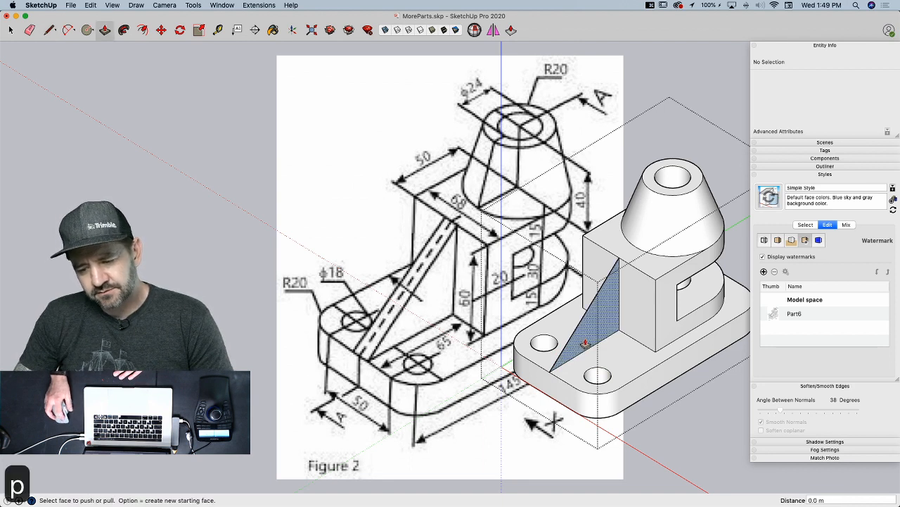
{"action": "left_click", "coordinate": [583, 340]}
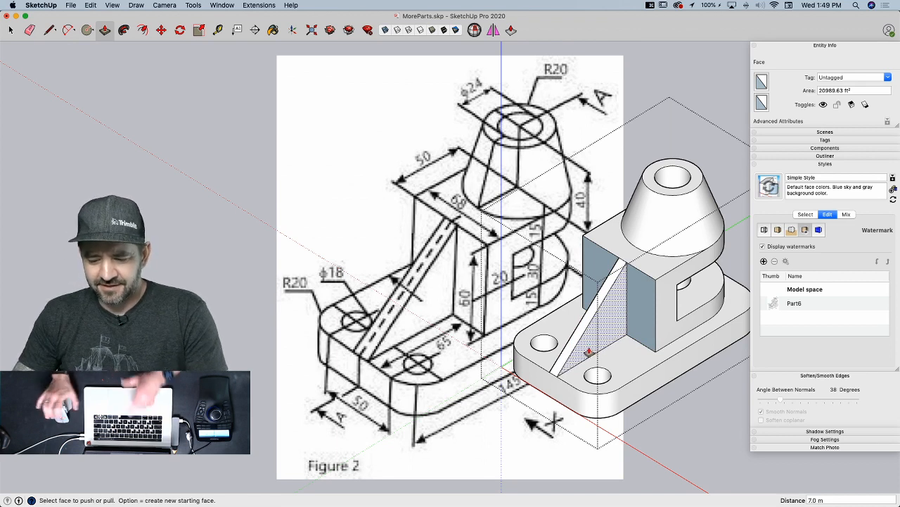
{"action": "type", "text": "8"}
{"action": "key", "text": "Return"}
{"action": "middle_click_drag", "start_coordinate": [612, 315], "coordinate": [559, 305]}
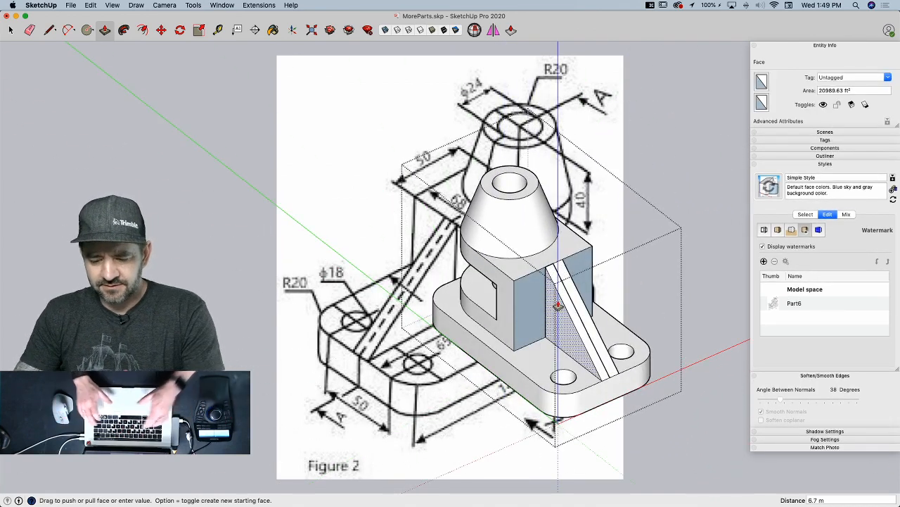
{"action": "type", "text": "8"}
{"action": "key", "text": "Return"}
- Erase the seam along the rib's sloped face and orient the bracket's faces to match the rib's side face
{"action": "key", "text": "e"}
{"action": "mouse_move", "coordinate": [542, 272]}
{"action": "middle_mouse_down"}
{"action": "mouse_move", "coordinate": [546, 297]}
{"action": "mouse_move", "coordinate": [564, 301]}
{"action": "mouse_move", "coordinate": [571, 289]}
{"action": "middle_mouse_up"}
{"action": "left_click", "coordinate": [548, 298]}
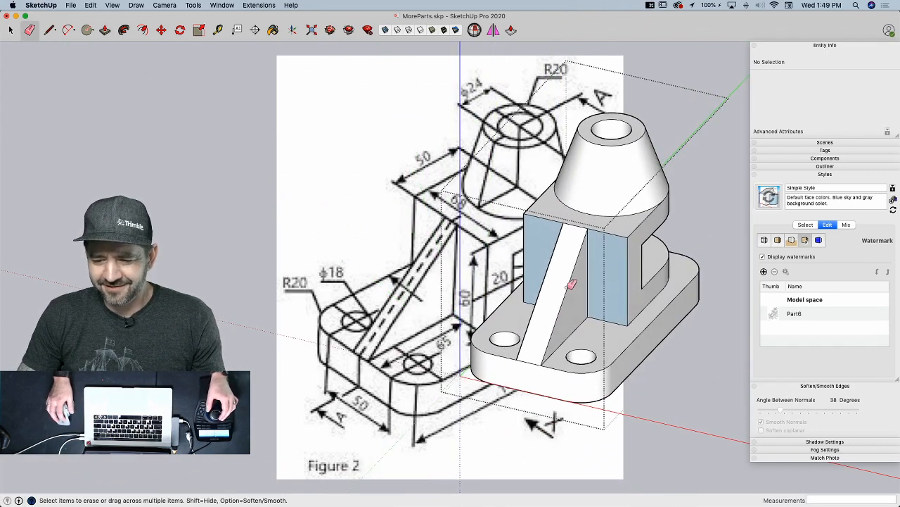
{"action": "right_click", "coordinate": [576, 248]}
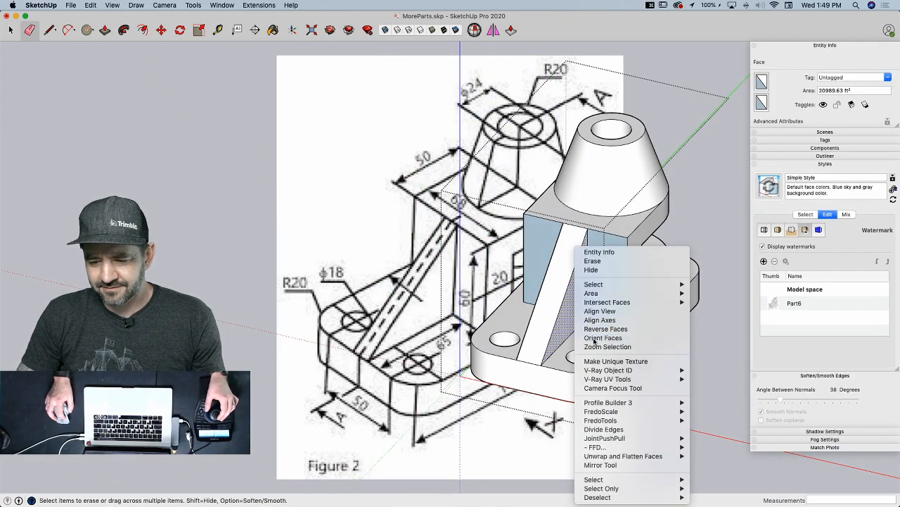
{"action": "left_click", "coordinate": [598, 328]}
{"action": "middle_click_drag", "start_coordinate": [598, 329], "coordinate": [583, 320]}
- Check the bracket with Solid Inspector² and fix its internal and reversed faces
{"action": "key", "text": "space"}
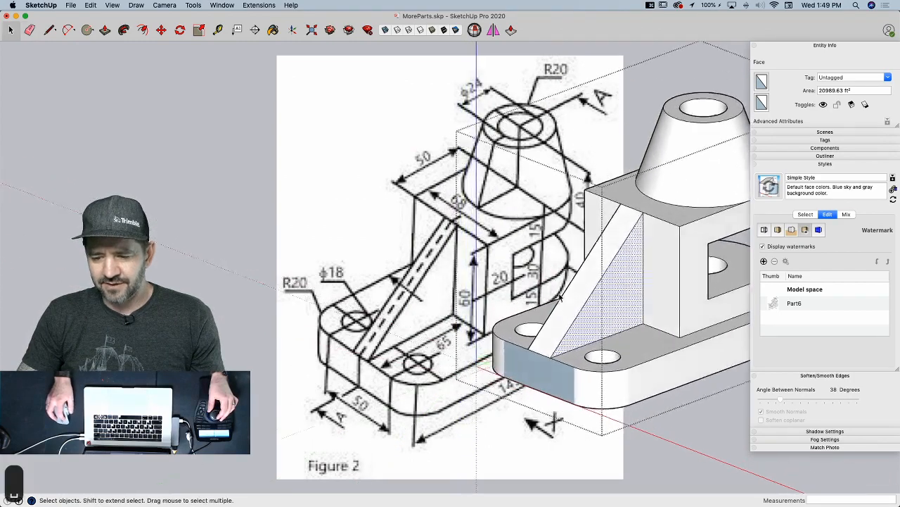
{"action": "left_click", "coordinate": [475, 31]}
{"action": "left_click", "coordinate": [255, 112]}
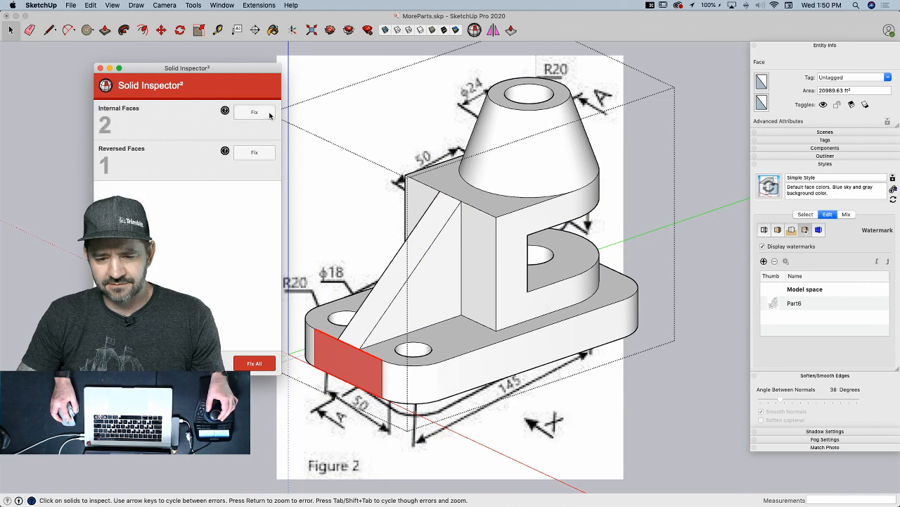
{"action": "left_click", "coordinate": [267, 114]}
{"action": "left_click", "coordinate": [261, 113]}
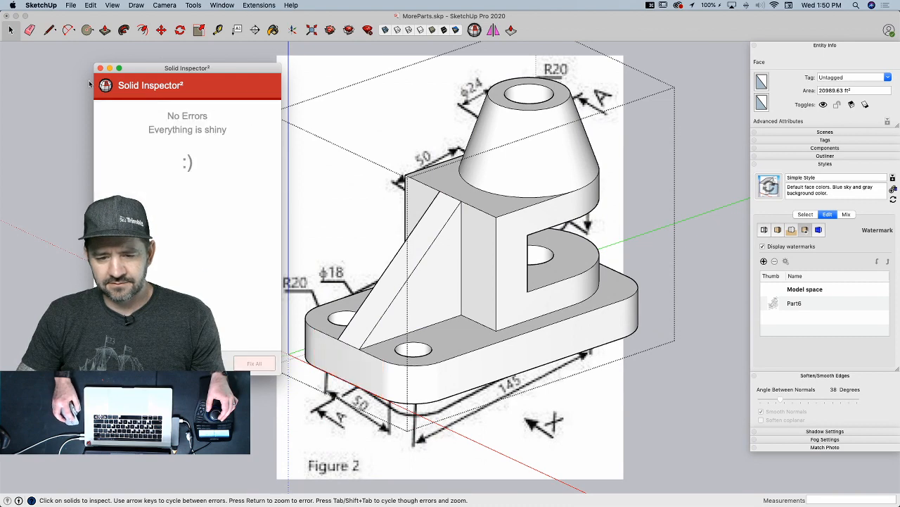
{"action": "left_click", "coordinate": [100, 69]}
- Push both triangular side faces of the rib inward by 2 m and leave the bracket group
{"action": "scroll", "coordinate": [550, 311], "scroll_direction": "down", "scroll_amount": 5}
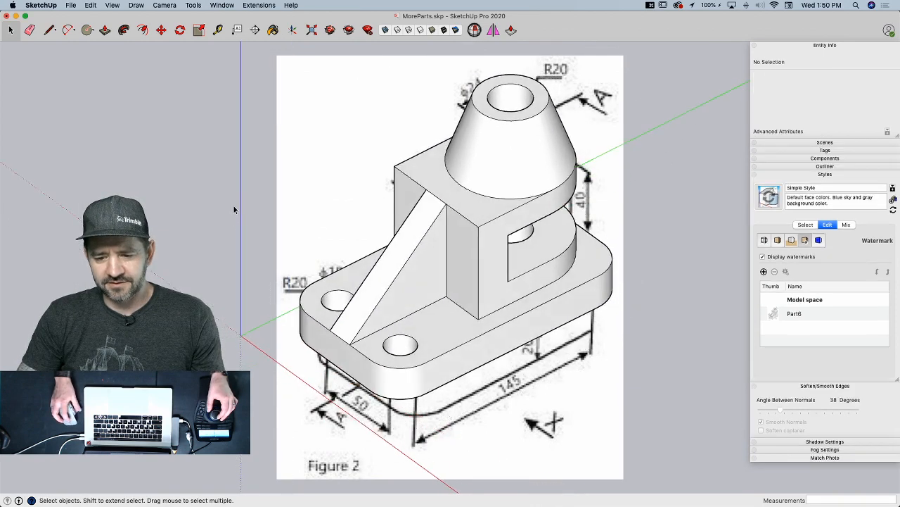
{"action": "mouse_move", "coordinate": [550, 311]}
{"action": "middle_mouse_down"}
{"action": "mouse_move", "coordinate": [581, 305]}
{"action": "mouse_move", "coordinate": [569, 313]}
{"action": "middle_mouse_up"}
{"action": "scroll", "coordinate": [556, 303], "scroll_direction": "up", "scroll_amount": 6}
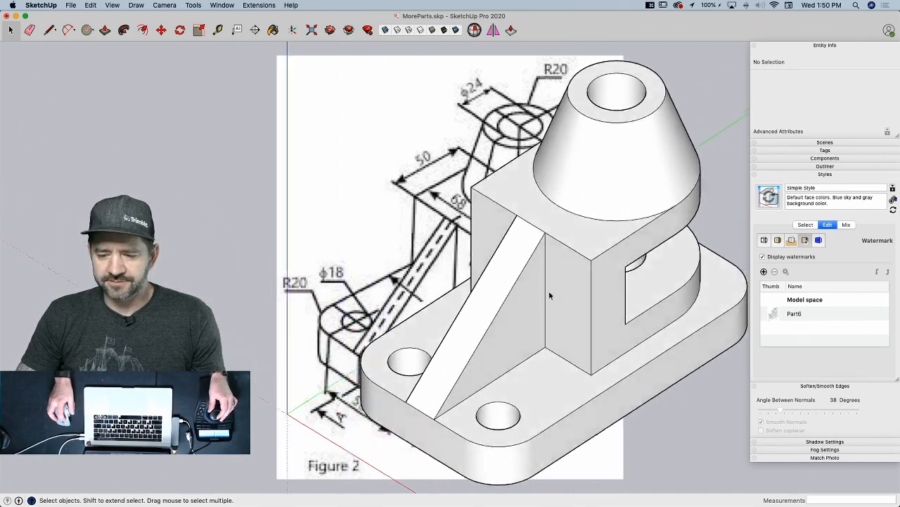
{"action": "key", "text": "p"}
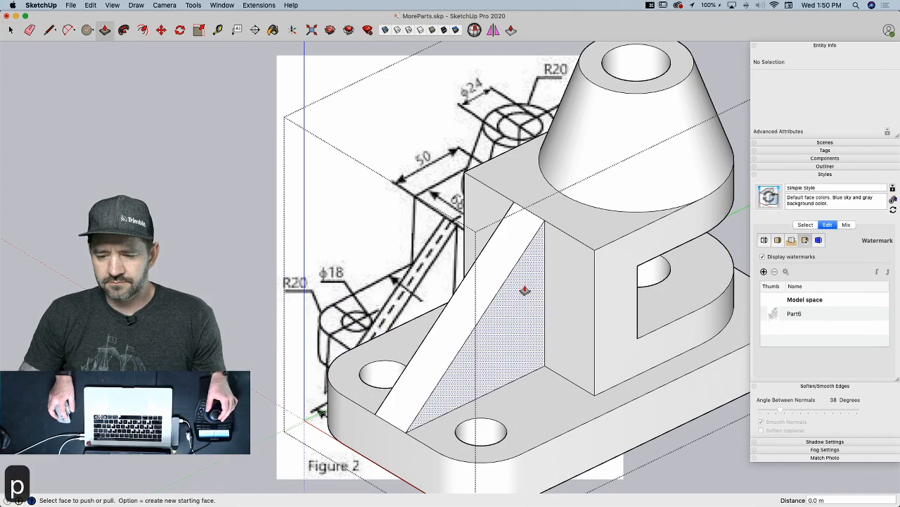
{"action": "left_click", "coordinate": [531, 280]}
{"action": "type", "text": "2"}
{"action": "key", "text": "Return"}
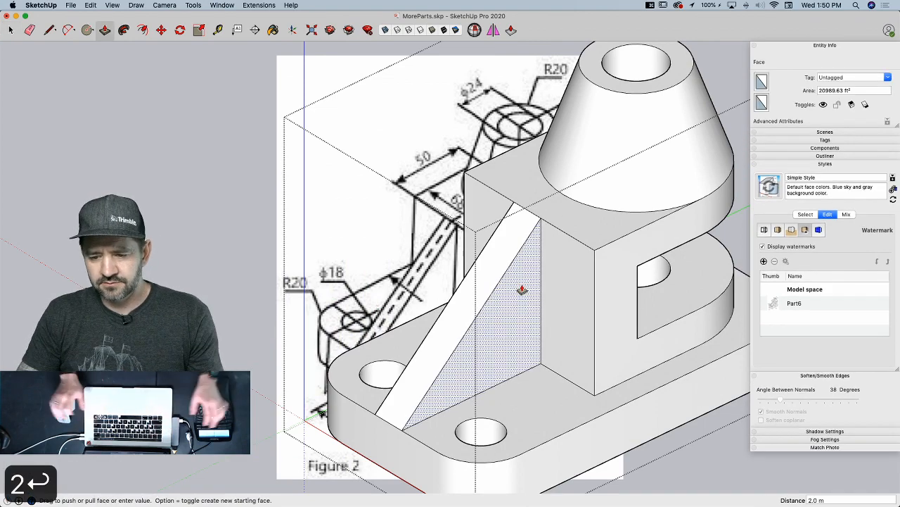
{"action": "double_click", "coordinate": [434, 260]}
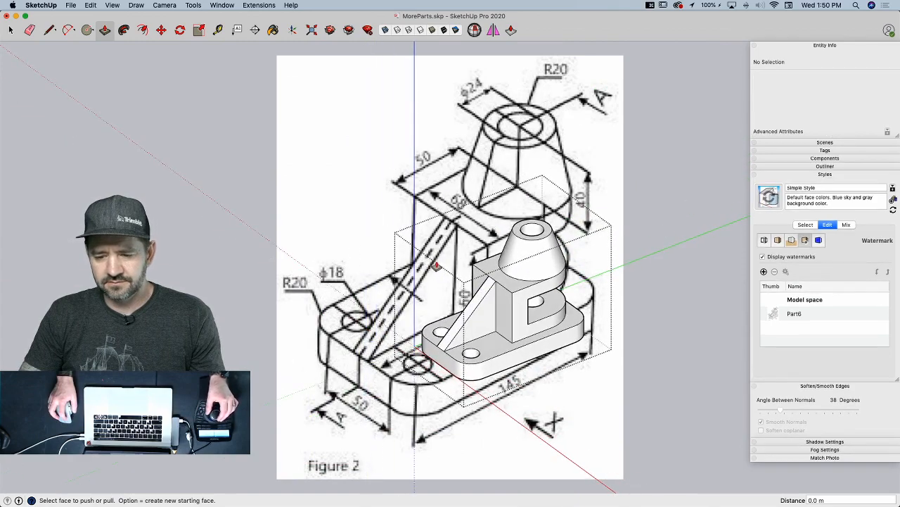
{"action": "key", "text": "space"}
{"action": "left_click", "coordinate": [656, 295]}
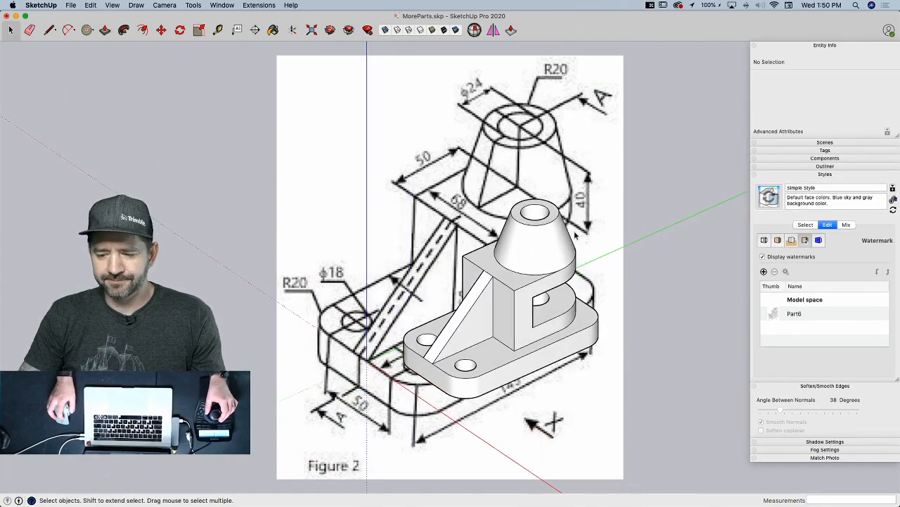
- Delete the Part6 watermark from the style
{"action": "left_click", "coordinate": [773, 316]}
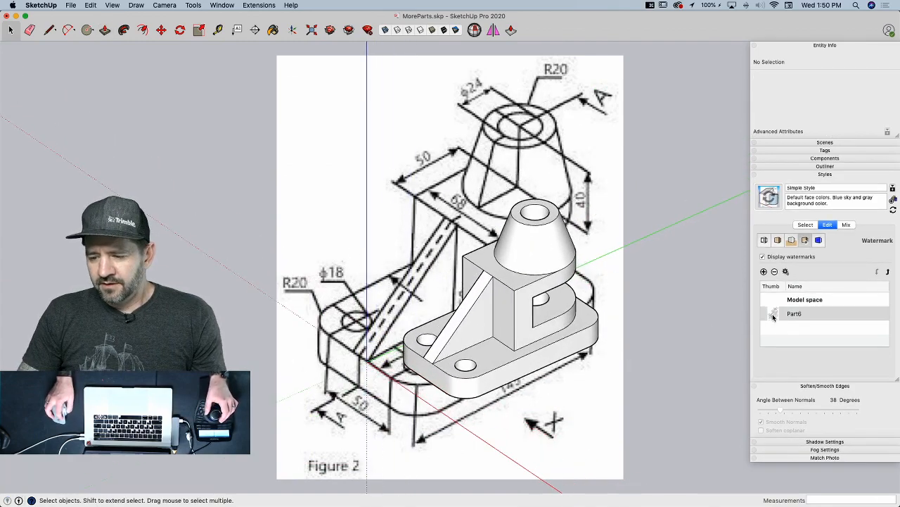
{"action": "left_click", "coordinate": [775, 273]}
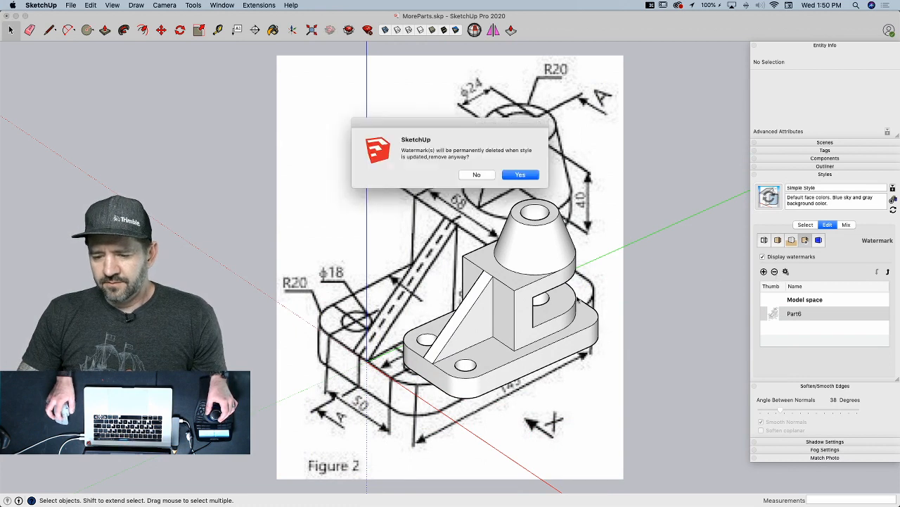
{"action": "left_click", "coordinate": [520, 175]}
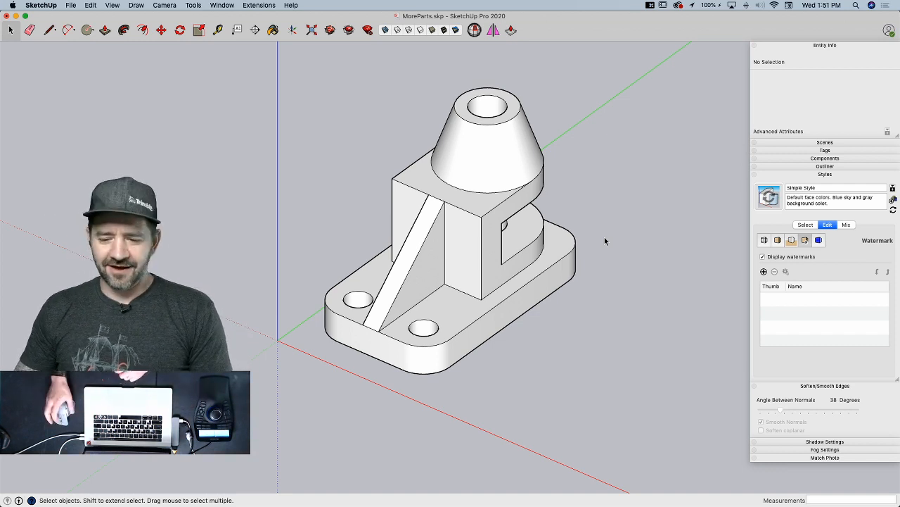
{"action": "scroll", "coordinate": [598, 311], "scroll_direction": "down", "scroll_amount": 5}
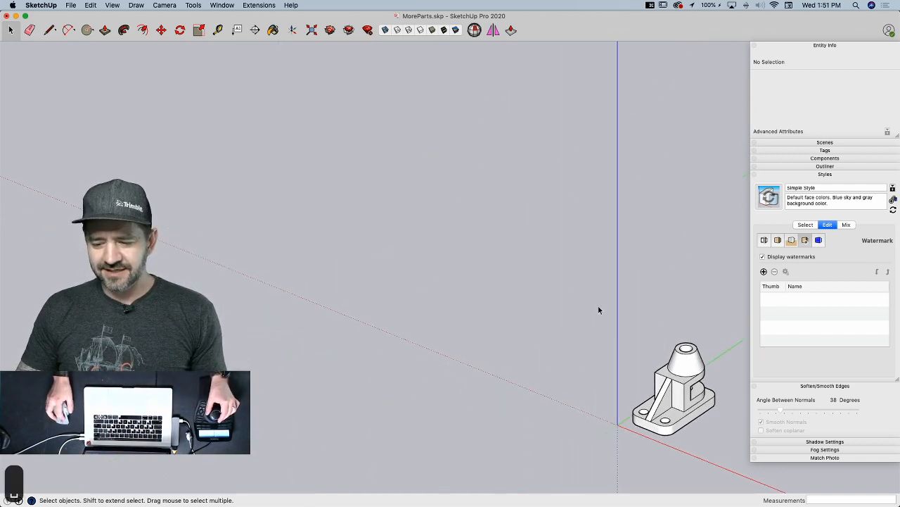
- Move the finished bracket group about 1994 m along the red axis to the end of the row of other parts
{"action": "left_click", "coordinate": [643, 391]}
{"action": "scroll", "coordinate": [628, 438], "scroll_direction": "down", "scroll_amount": 3}
{"action": "scroll", "coordinate": [628, 437], "scroll_direction": "down", "scroll_amount": 3}
{"action": "key", "text": "m"}
{"action": "scroll", "coordinate": [707, 441], "scroll_direction": "up", "scroll_amount": 1}
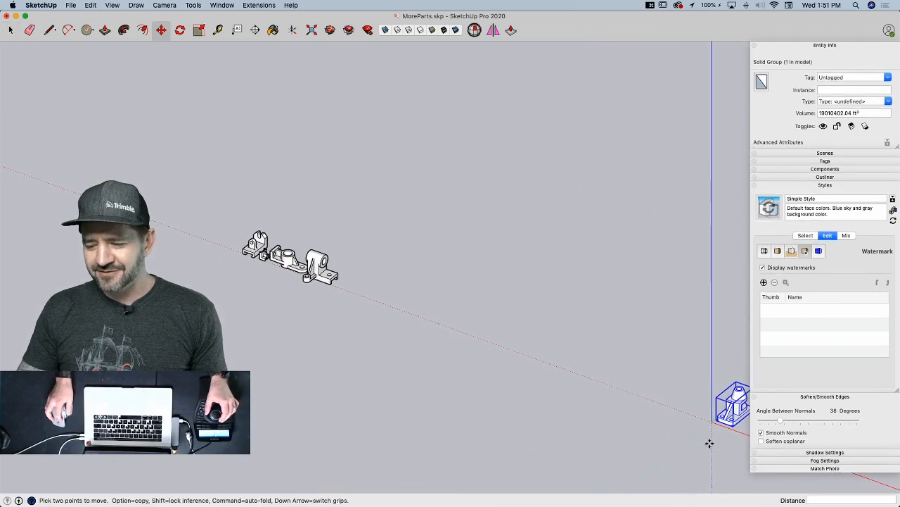
{"action": "left_click", "coordinate": [709, 442]}
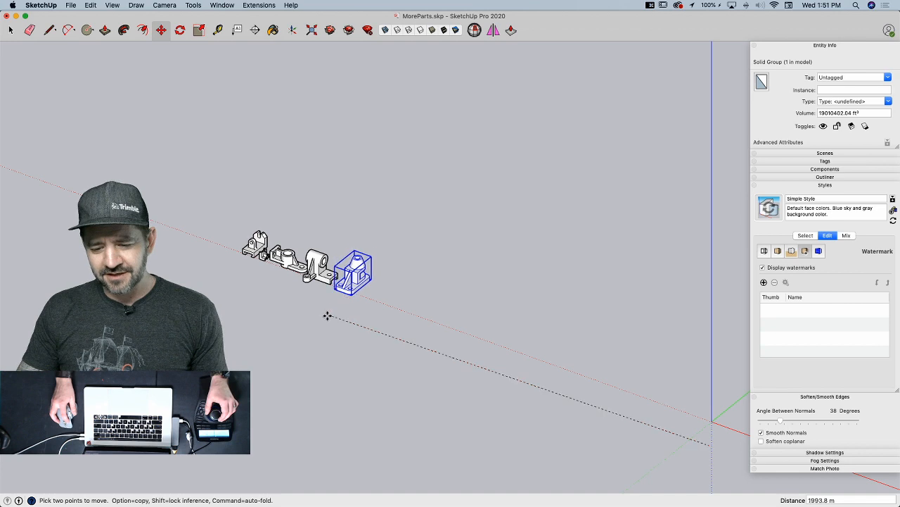
{"action": "left_click", "coordinate": [325, 315]}
{"action": "key", "text": "space"}
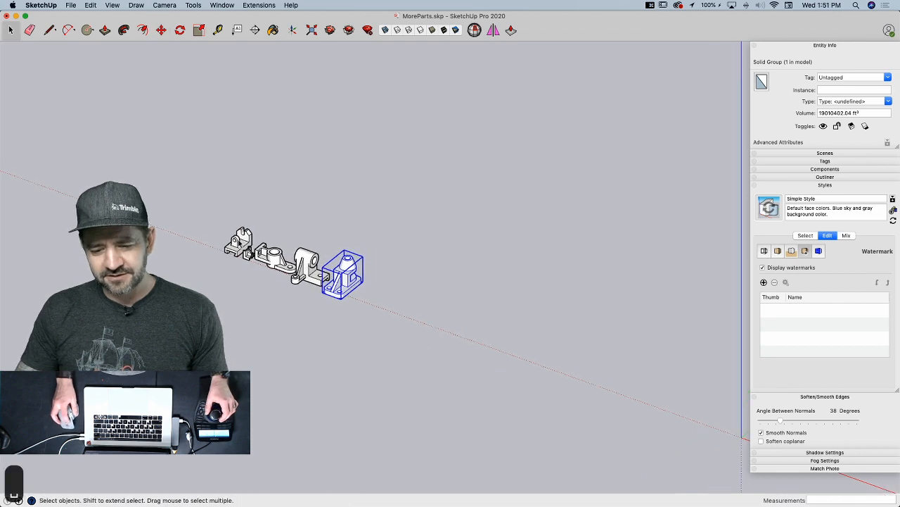
- Make the PartA tag visible and move all six part groups together along the red axis to the origin
{"action": "left_click", "coordinate": [781, 162]}
{"action": "left_click", "coordinate": [761, 204]}
{"action": "left_click_drag", "start_coordinate": [156, 181], "coordinate": [411, 344]}
{"action": "key", "text": "m"}
{"action": "left_click", "coordinate": [375, 326]}
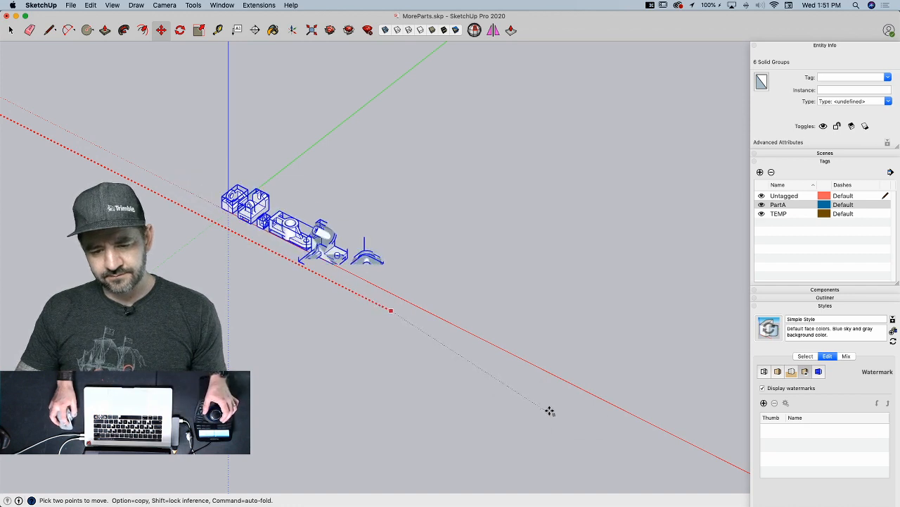
- Switch the camera from parallel projection to Perspective and clear the selection of the part groups
{"action": "left_click", "coordinate": [164, 5]}
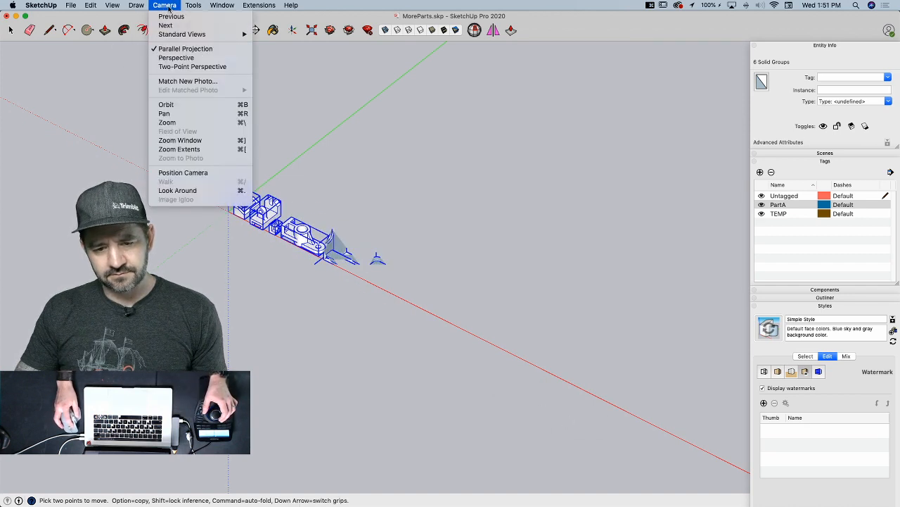
{"action": "left_click", "coordinate": [176, 58]}
{"action": "key", "text": "space"}
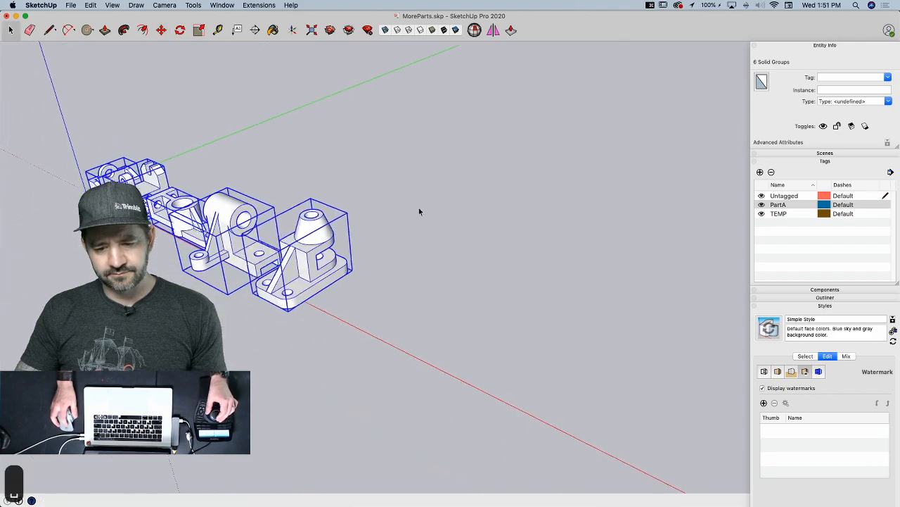
{"action": "left_click", "coordinate": [441, 159]}
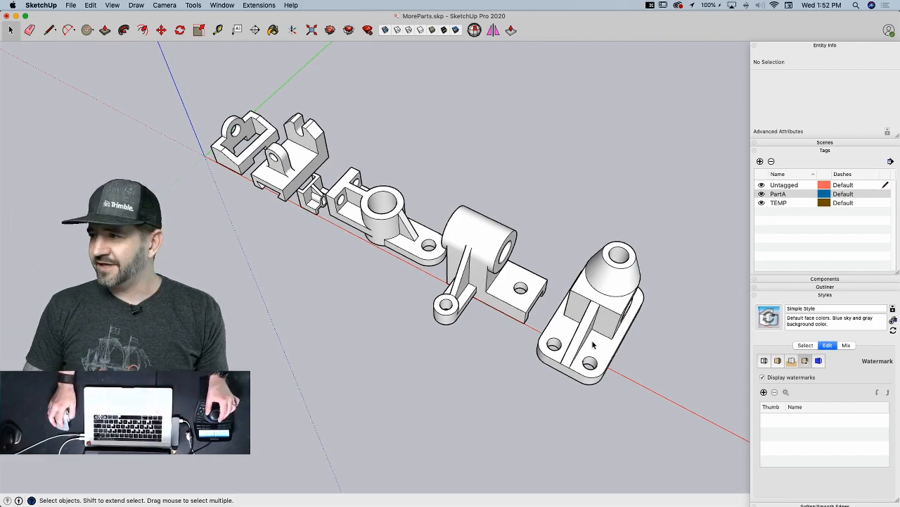
- Measure the rib's bottom edge with the Line tool without drawing a line, and collapse the Tags and Styles sections
{"action": "key", "text": "l"}
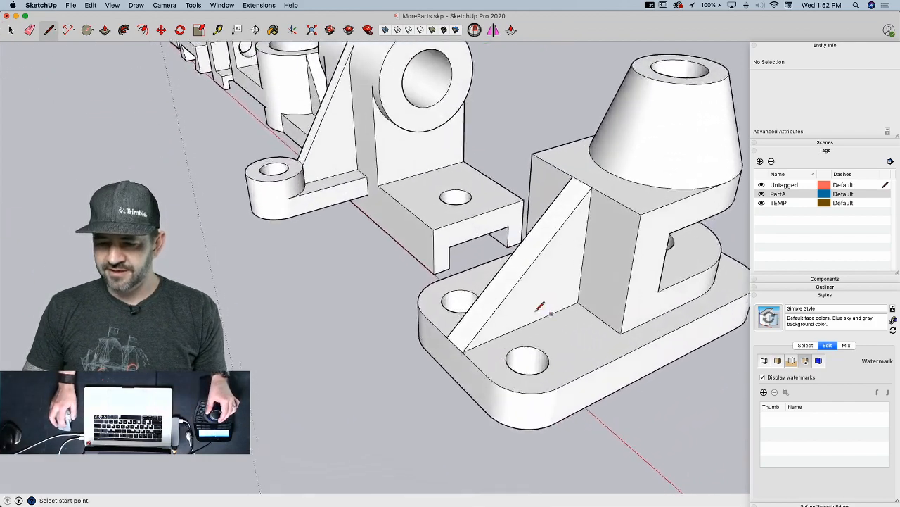
{"action": "left_click", "coordinate": [583, 300]}
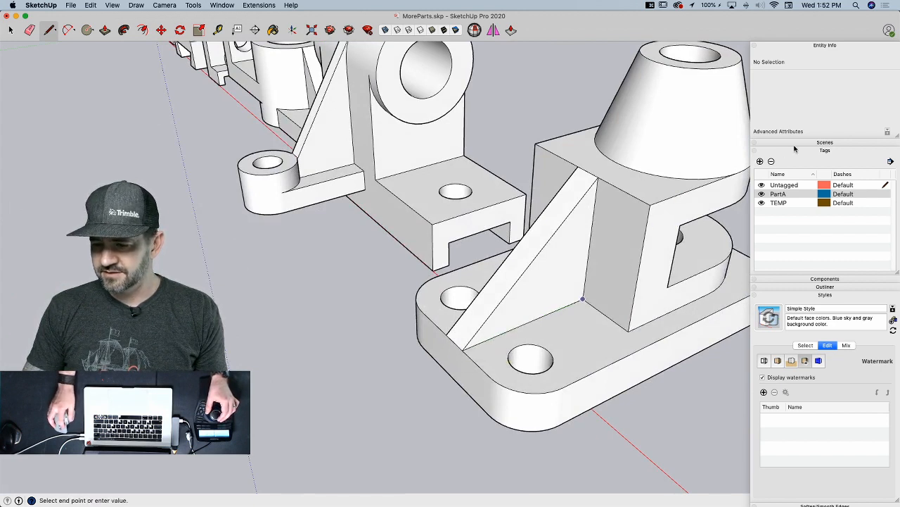
{"action": "left_click", "coordinate": [794, 151]}
{"action": "left_click", "coordinate": [793, 174]}
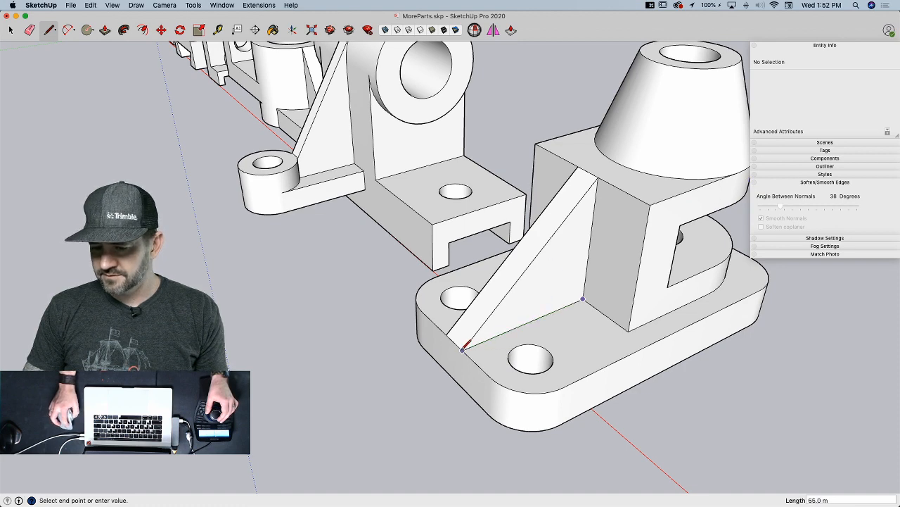
{"action": "scroll", "coordinate": [463, 349], "scroll_direction": "down", "scroll_amount": 3}
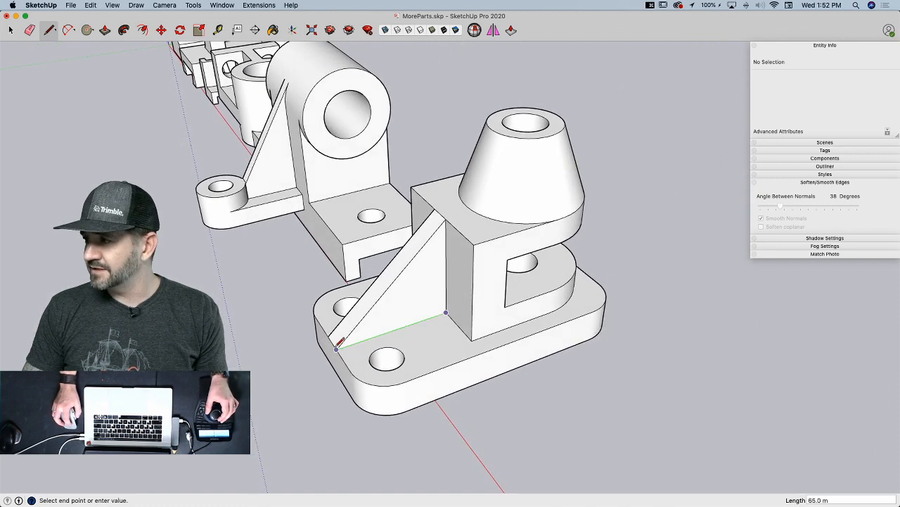
{"action": "key", "text": "space"}
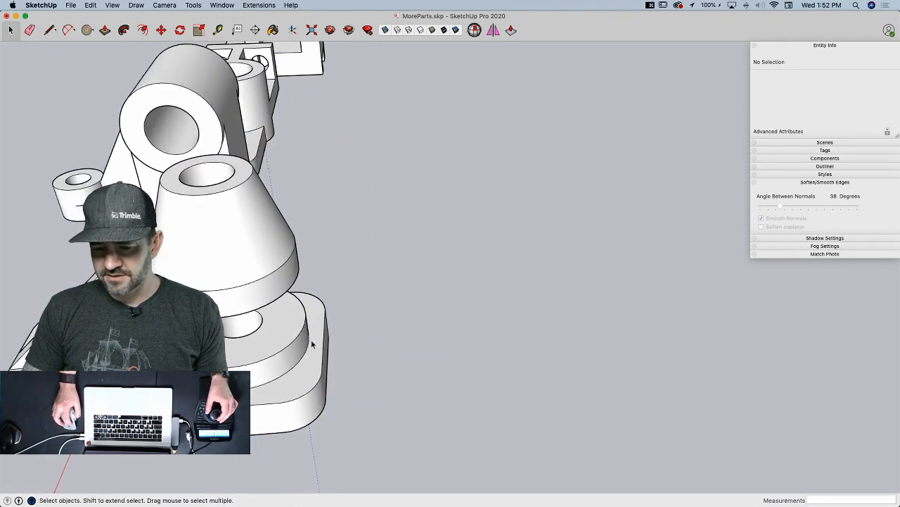
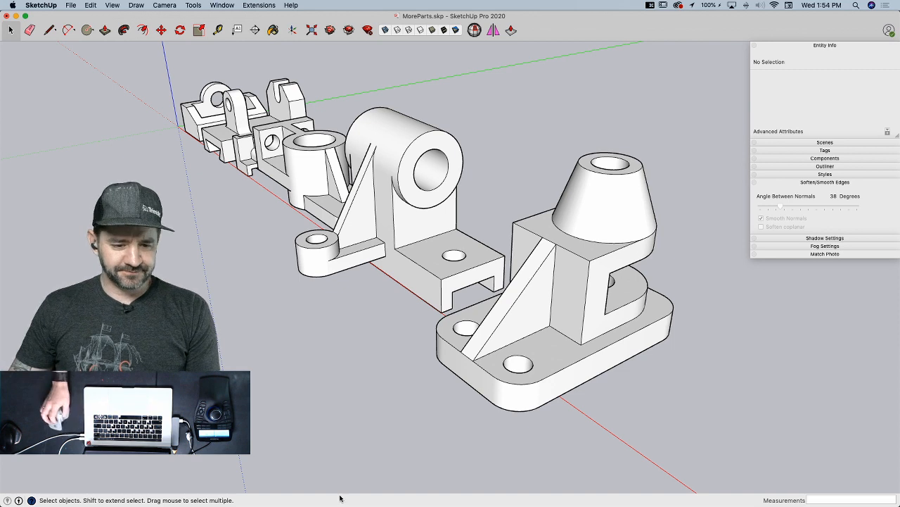
- Switch to the Chrome window with the "Model Along Live! More Machine Parts!" forum thread and go to its latest post
{"action": "mouse_move", "coordinate": [1, 185]}
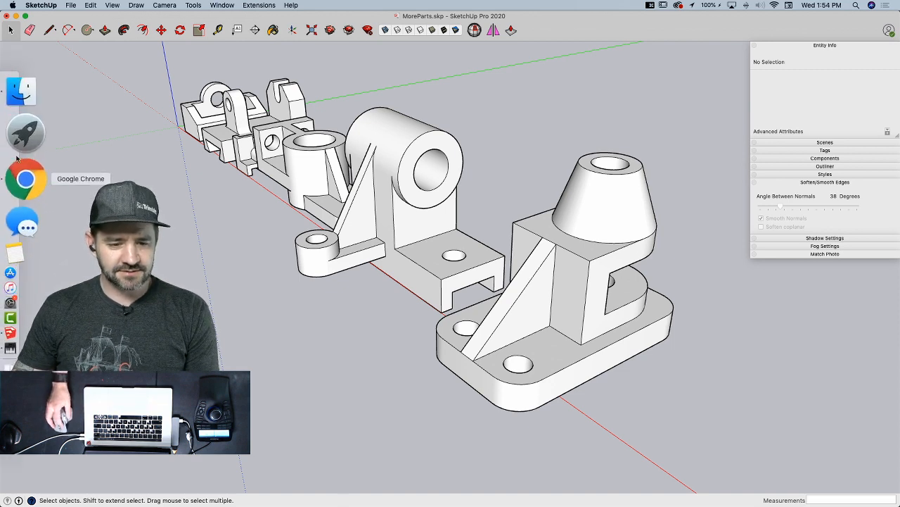
{"action": "right_click", "coordinate": [21, 171]}
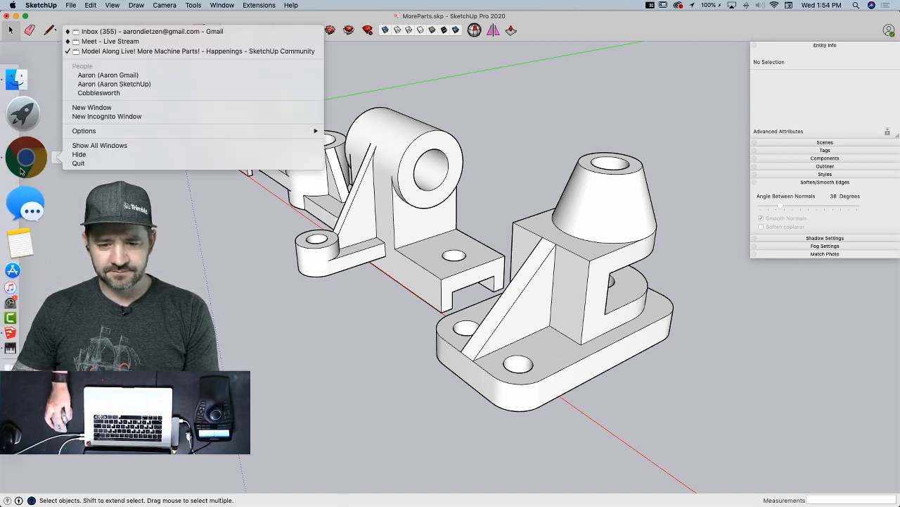
{"action": "left_click", "coordinate": [219, 51]}
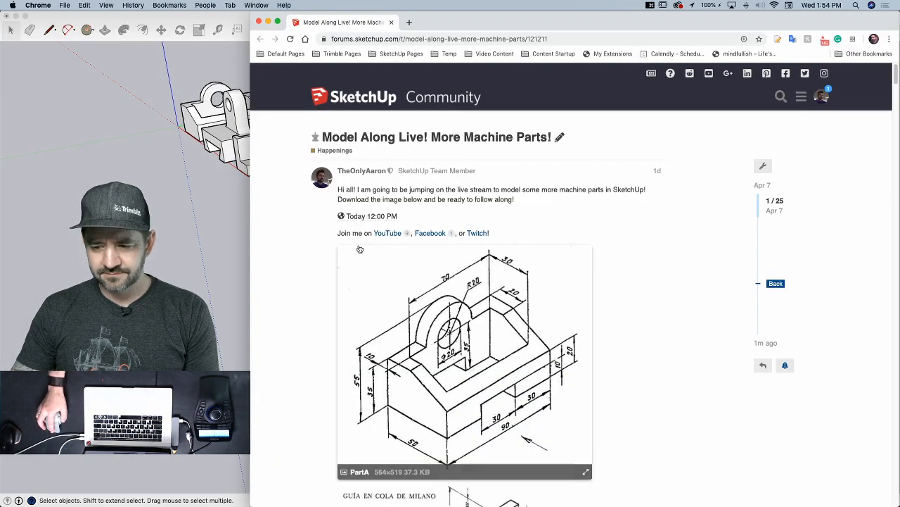
{"action": "left_click_drag", "start_coordinate": [758, 210], "coordinate": [758, 352]}
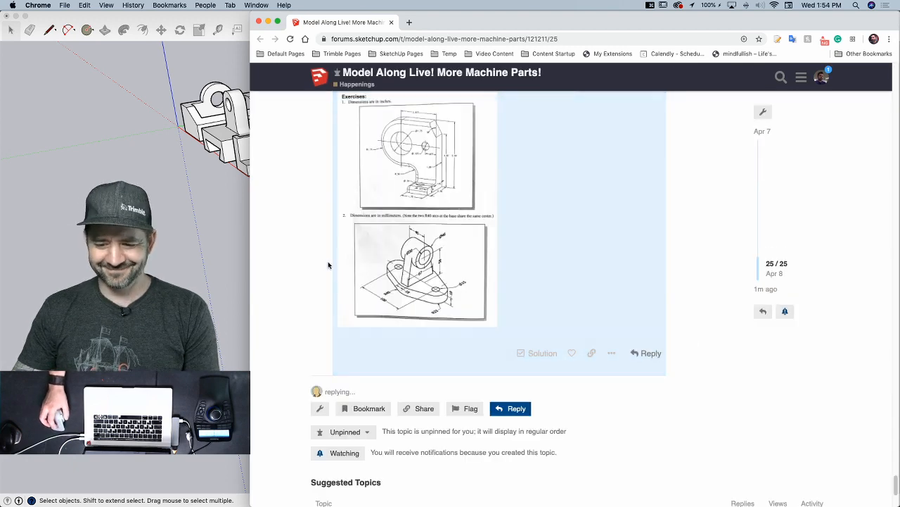
- Look back through the machine-part drawings in the latest forum post up to its first image
{"action": "scroll", "coordinate": [279, 266], "scroll_direction": "up", "scroll_amount": 2}
{"action": "scroll", "coordinate": [279, 269], "scroll_direction": "up", "scroll_amount": 5}
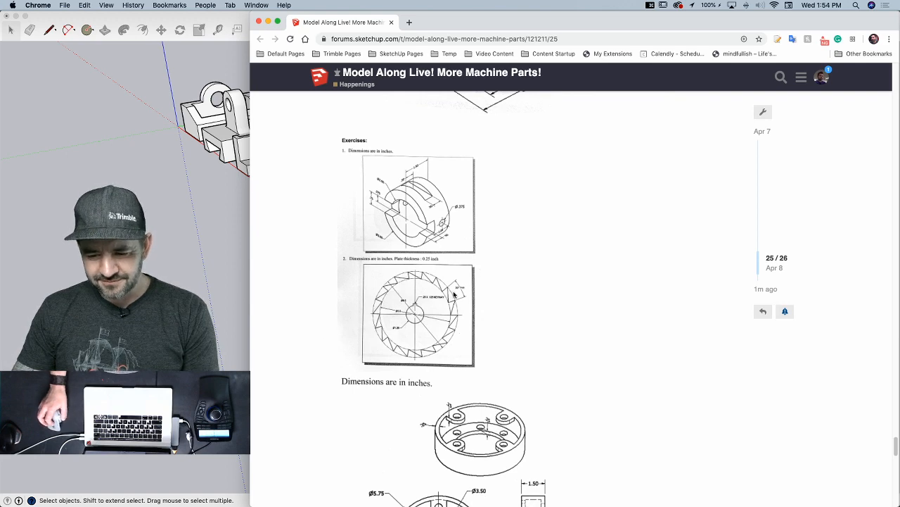
{"action": "scroll", "coordinate": [414, 289], "scroll_direction": "up", "scroll_amount": 10}
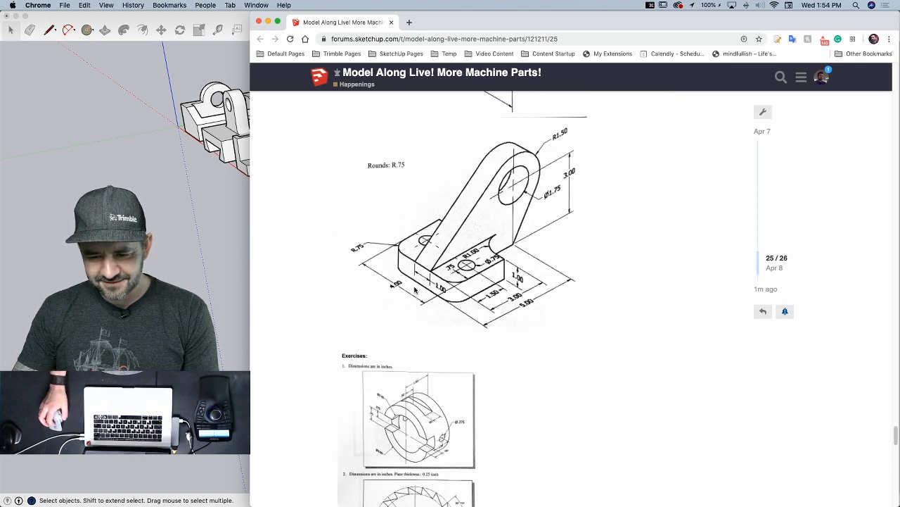
{"action": "scroll", "coordinate": [414, 289], "scroll_direction": "up", "scroll_amount": 15}
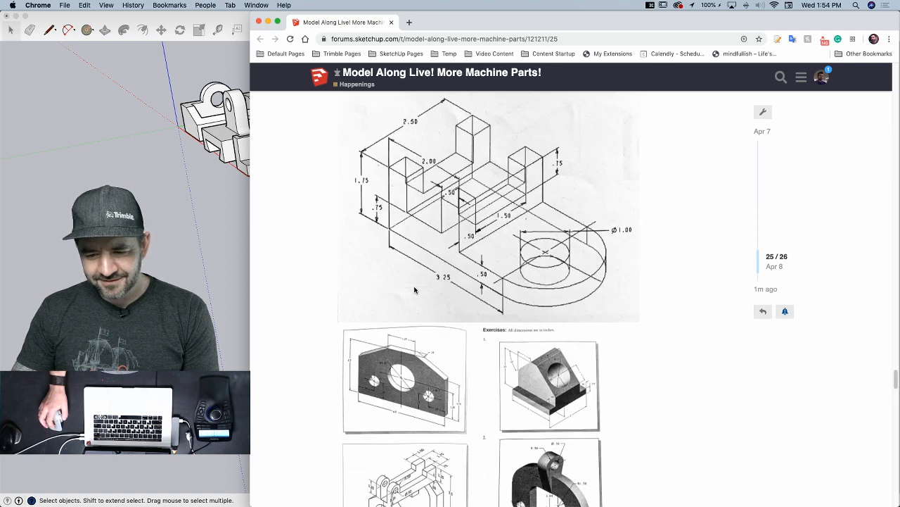
{"action": "scroll", "coordinate": [414, 289], "scroll_direction": "up", "scroll_amount": 15}
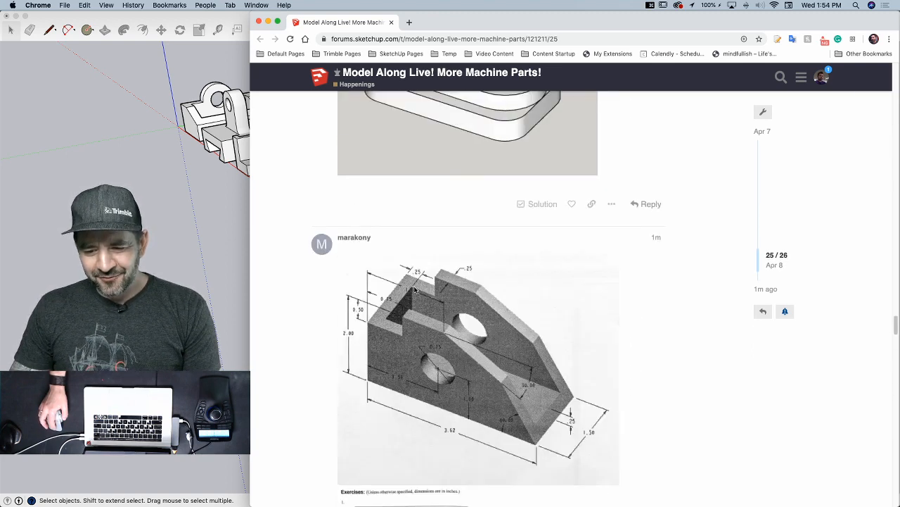
- Examine the post's exercise drawings from the first image down through to the drawing in the thread's final reply
{"action": "scroll", "coordinate": [415, 288], "scroll_direction": "down", "scroll_amount": 10}
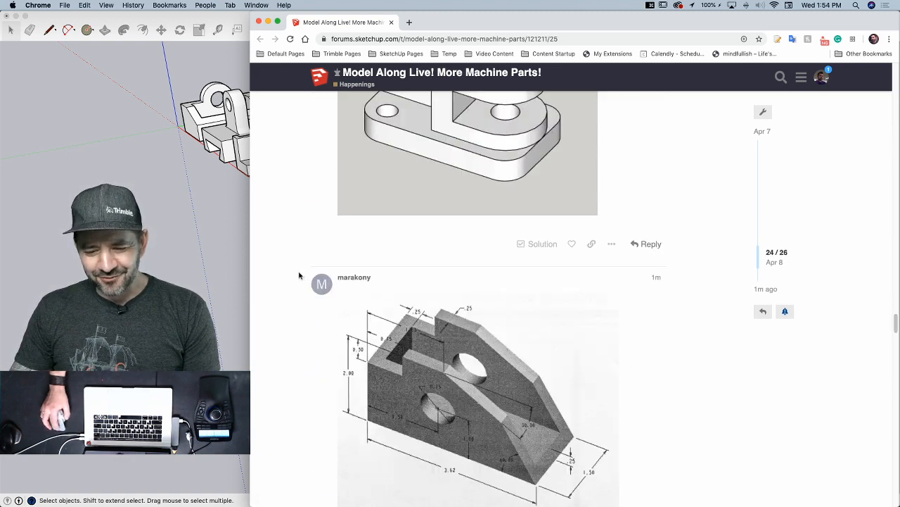
{"action": "scroll", "coordinate": [298, 260], "scroll_direction": "down", "scroll_amount": 7}
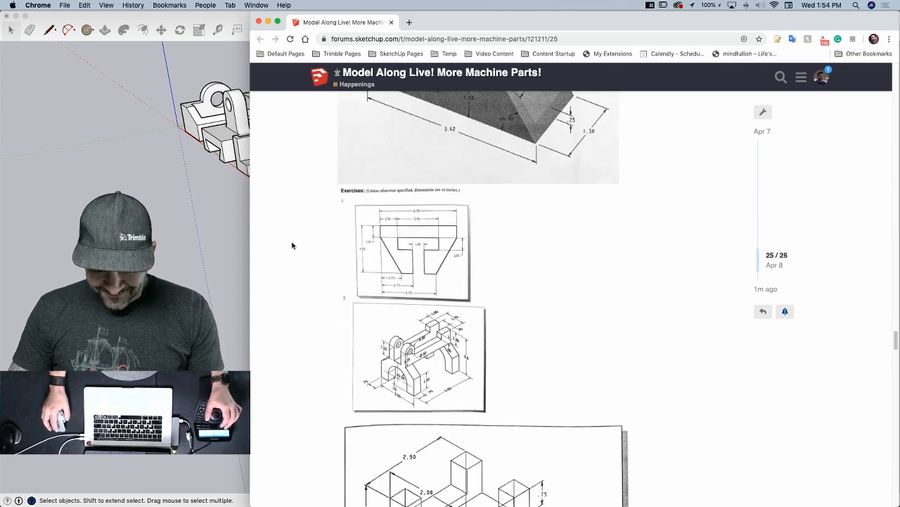
{"action": "scroll", "coordinate": [297, 232], "scroll_direction": "down", "scroll_amount": 3}
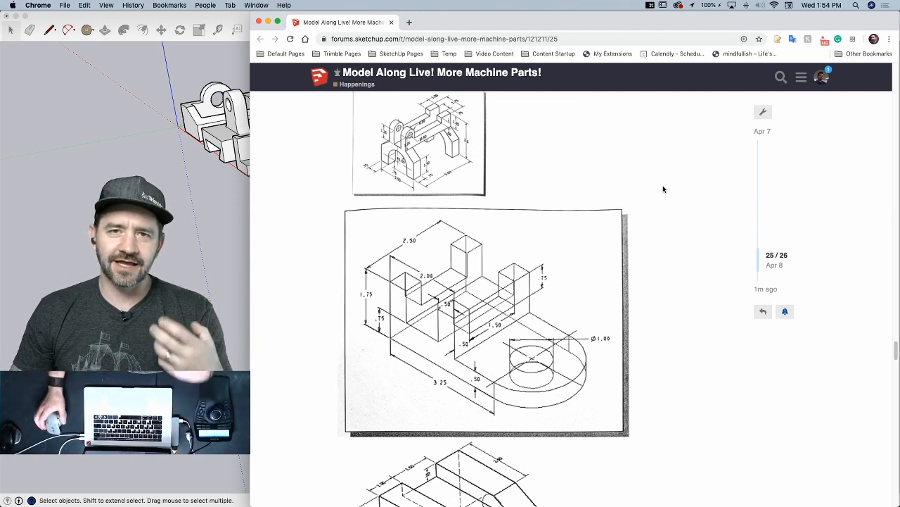
{"action": "scroll", "coordinate": [670, 227], "scroll_direction": "down", "scroll_amount": 1}
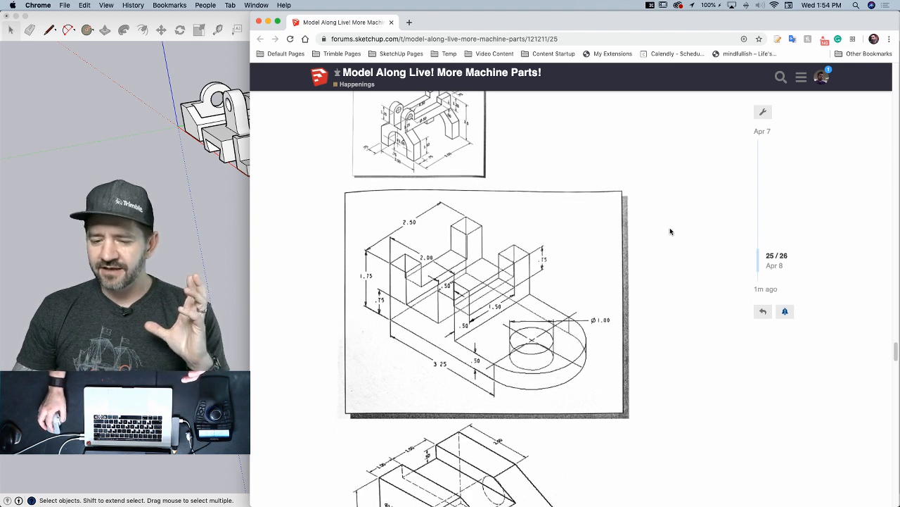
{"action": "scroll", "coordinate": [663, 221], "scroll_direction": "down", "scroll_amount": 2}
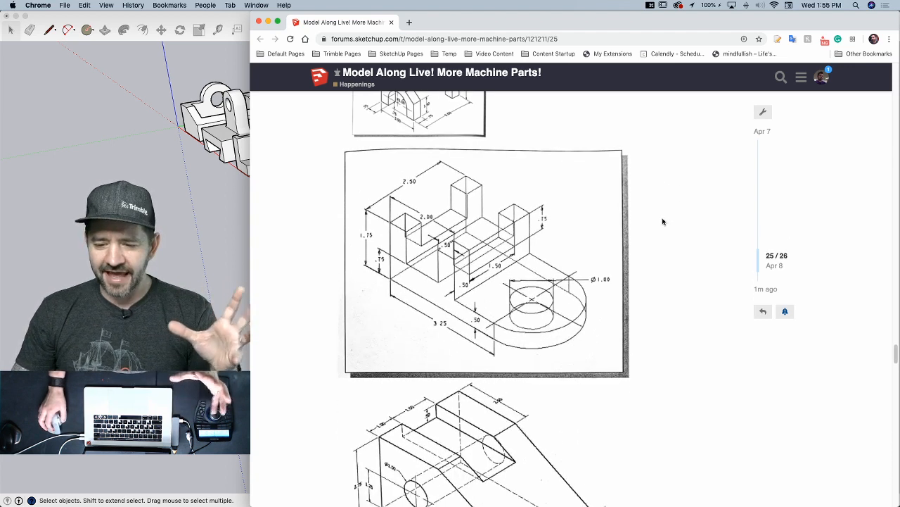
{"action": "scroll", "coordinate": [572, 220], "scroll_direction": "down", "scroll_amount": 6}
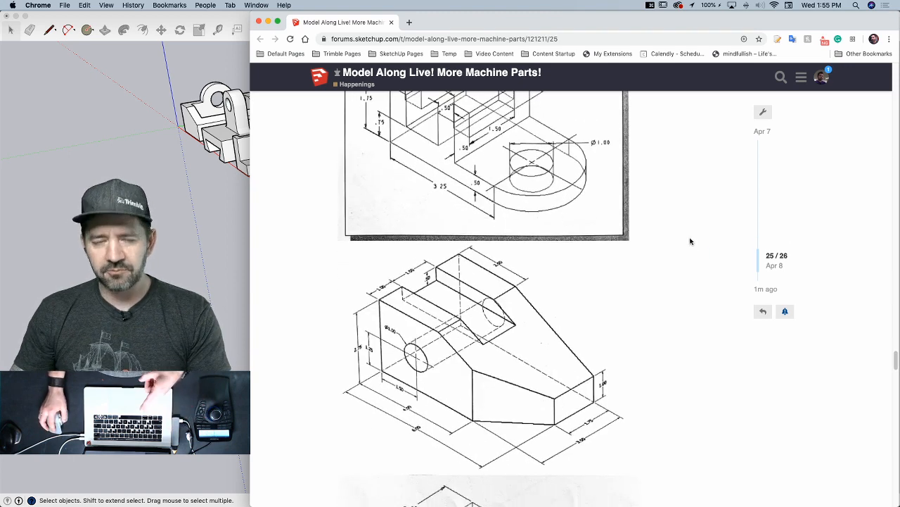
{"action": "scroll", "coordinate": [686, 236], "scroll_direction": "down", "scroll_amount": 2}
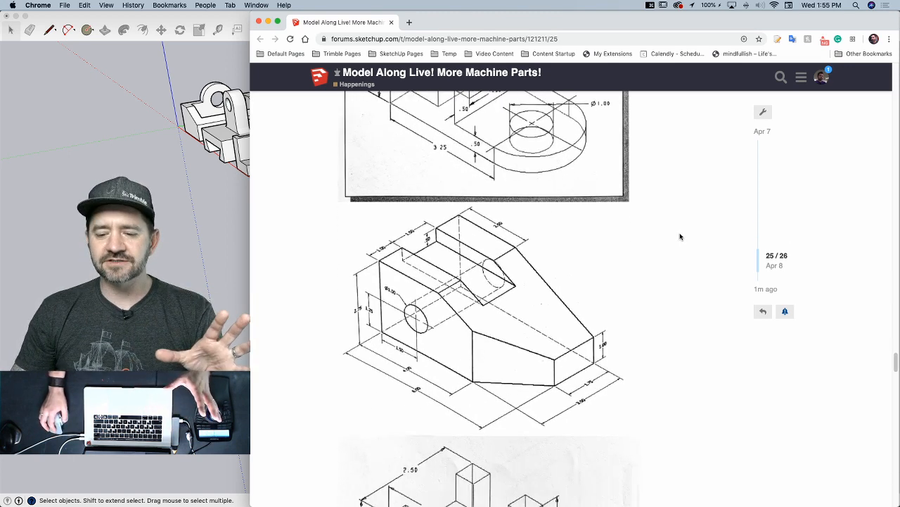
{"action": "scroll", "coordinate": [679, 237], "scroll_direction": "down", "scroll_amount": 6}
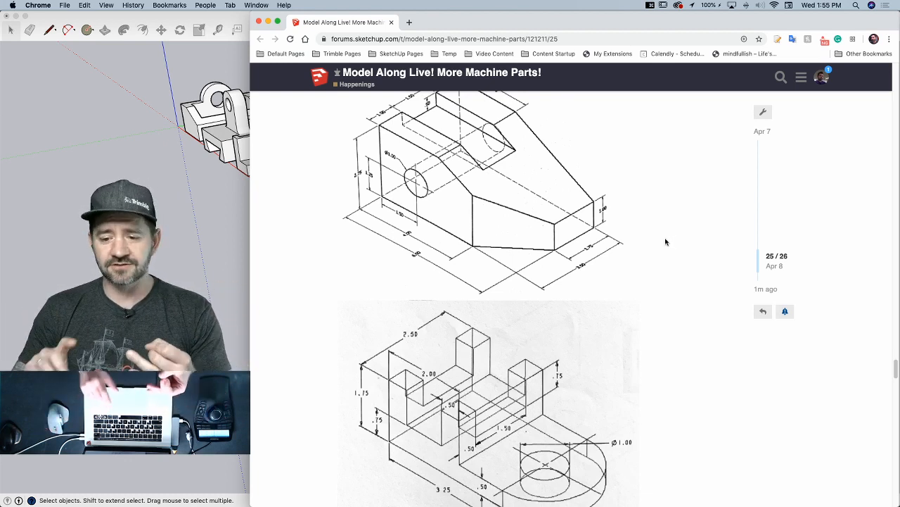
{"action": "scroll", "coordinate": [640, 194], "scroll_direction": "down", "scroll_amount": 4}
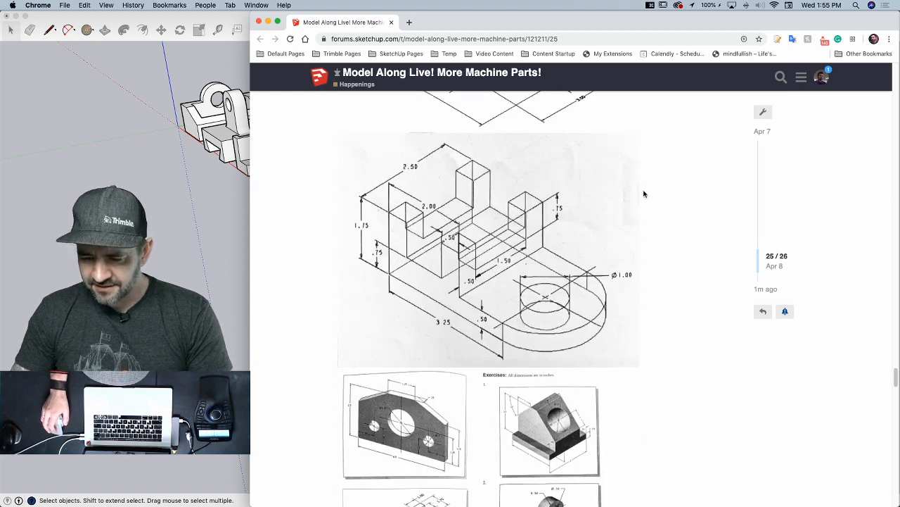
{"action": "scroll", "coordinate": [645, 190], "scroll_direction": "down", "scroll_amount": 8}
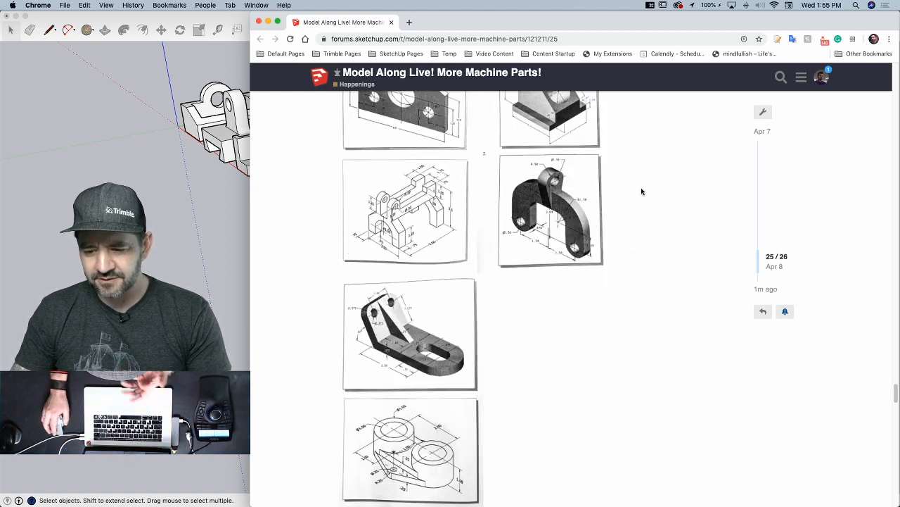
{"action": "scroll", "coordinate": [642, 189], "scroll_direction": "down", "scroll_amount": 5}
{"action": "scroll", "coordinate": [633, 183], "scroll_direction": "down", "scroll_amount": 7}
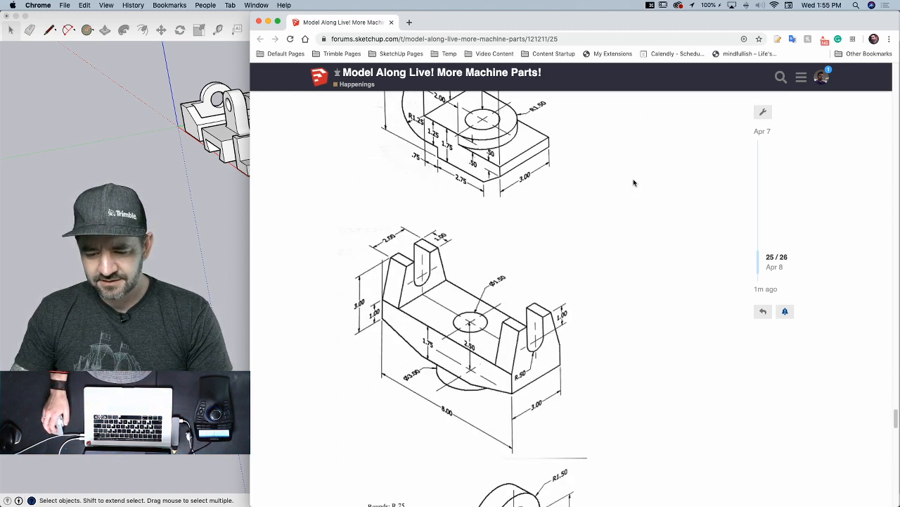
{"action": "scroll", "coordinate": [633, 183], "scroll_direction": "down", "scroll_amount": 5}
{"action": "scroll", "coordinate": [633, 183], "scroll_direction": "down", "scroll_amount": 5}
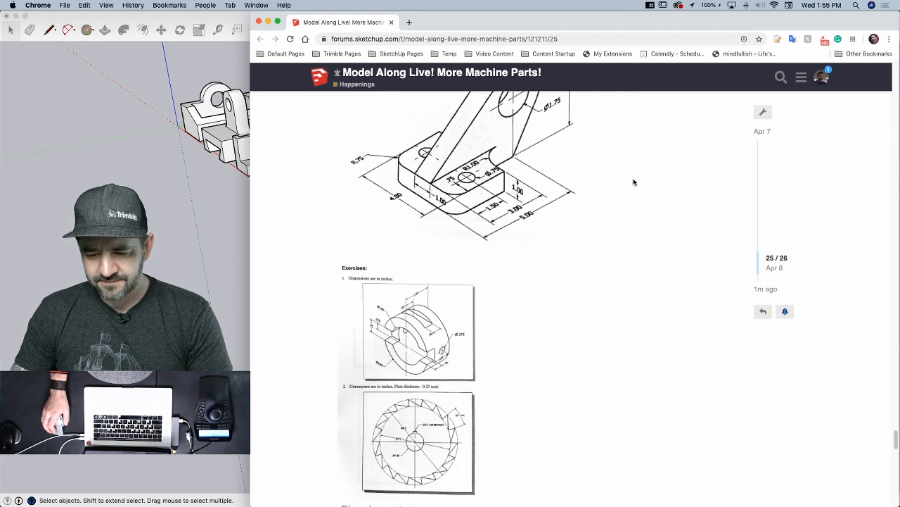
{"action": "scroll", "coordinate": [633, 182], "scroll_direction": "down", "scroll_amount": 15}
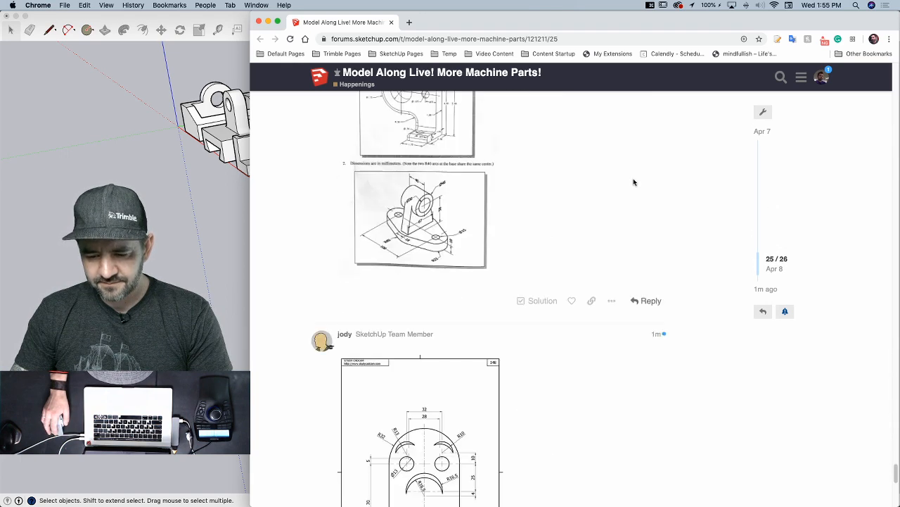
{"action": "scroll", "coordinate": [633, 181], "scroll_direction": "down", "scroll_amount": 1}
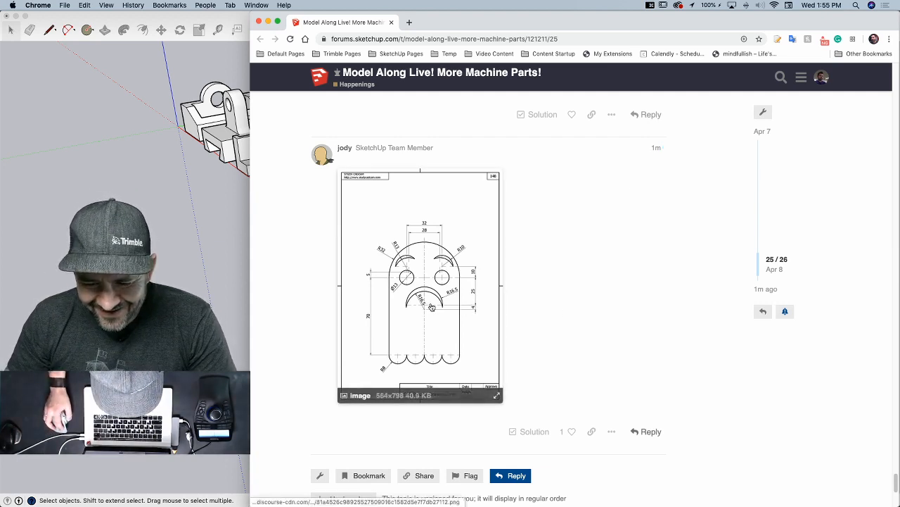
- Enlarge the ghost drawing from the latest forum post and save it to the Desktop as Ghost.png
{"action": "left_click", "coordinate": [432, 308]}
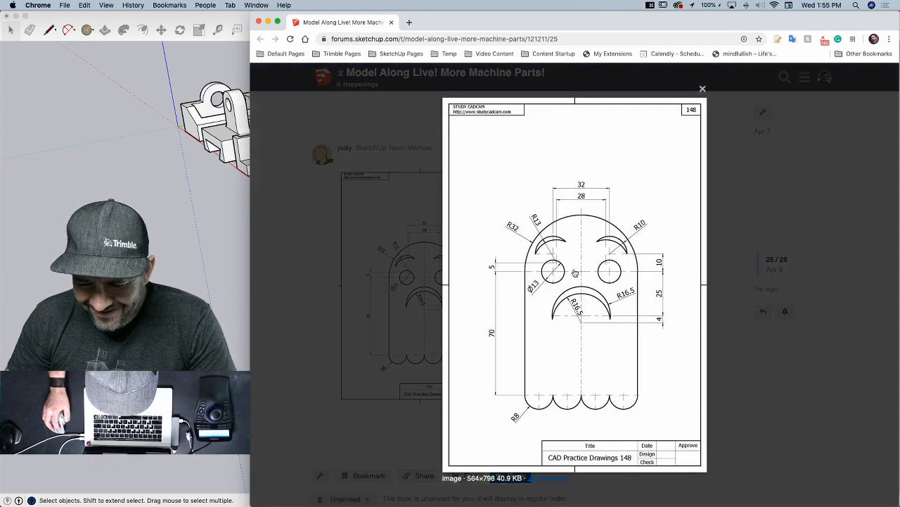
{"action": "right_click", "coordinate": [611, 268]}
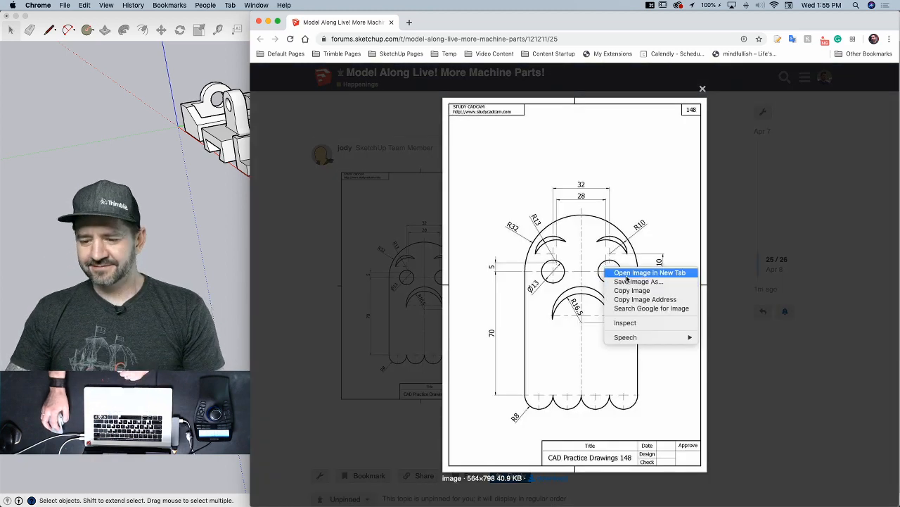
{"action": "left_click", "coordinate": [637, 281]}
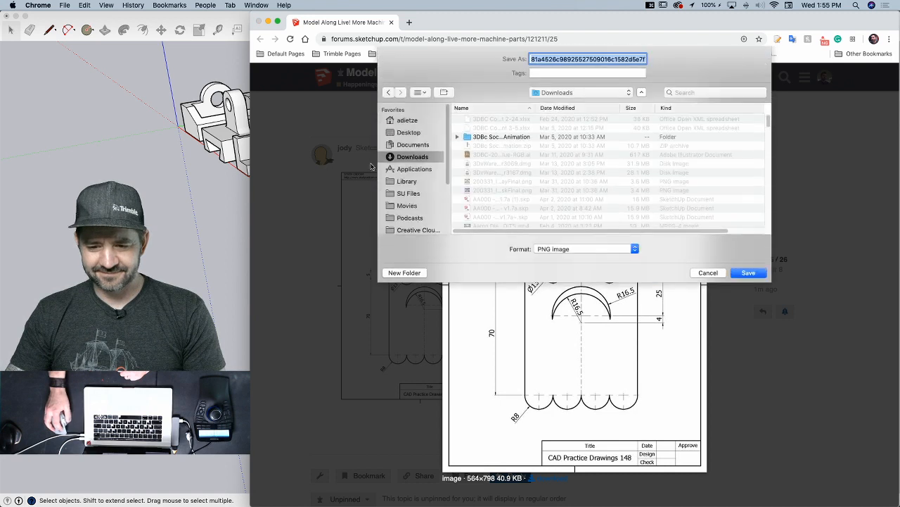
{"action": "left_click", "coordinate": [410, 134]}
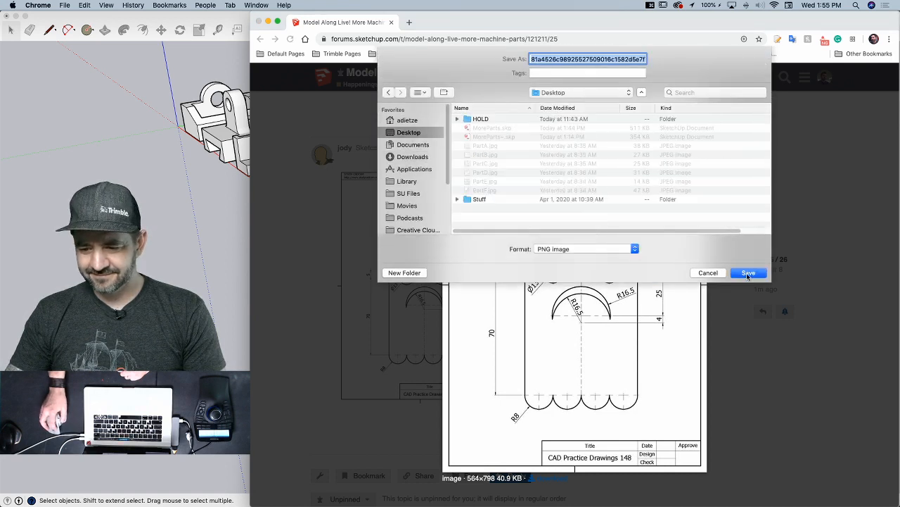
{"action": "type", "text": "Ghost.png"}
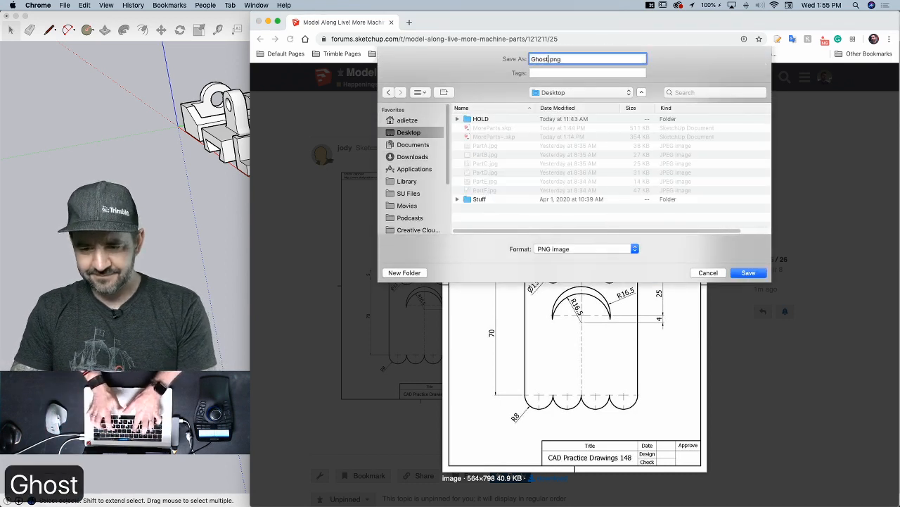
{"action": "key", "text": "Return"}
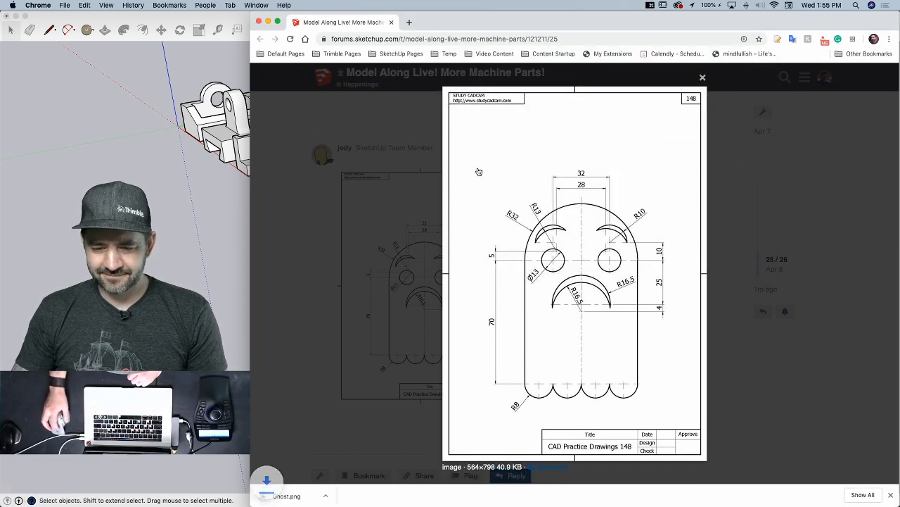
- Switch to SketchUp and load Ghost.png from the Desktop as a new watermark in the model's style
{"action": "left_click", "coordinate": [230, 18]}
{"action": "scroll", "coordinate": [307, 132], "scroll_direction": "down", "scroll_amount": 5}
{"action": "middle_click_drag", "start_coordinate": [325, 149], "coordinate": [132, 37]}
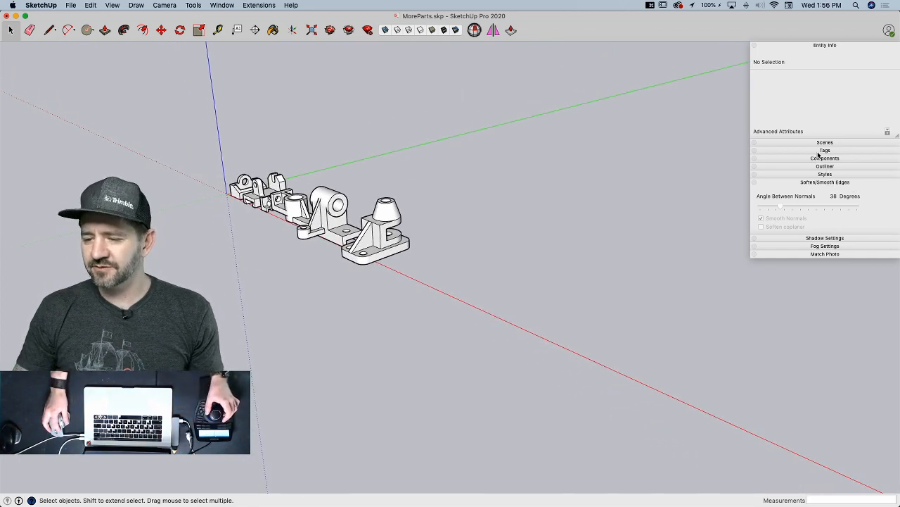
{"action": "left_click", "coordinate": [819, 151]}
{"action": "left_click", "coordinate": [822, 150]}
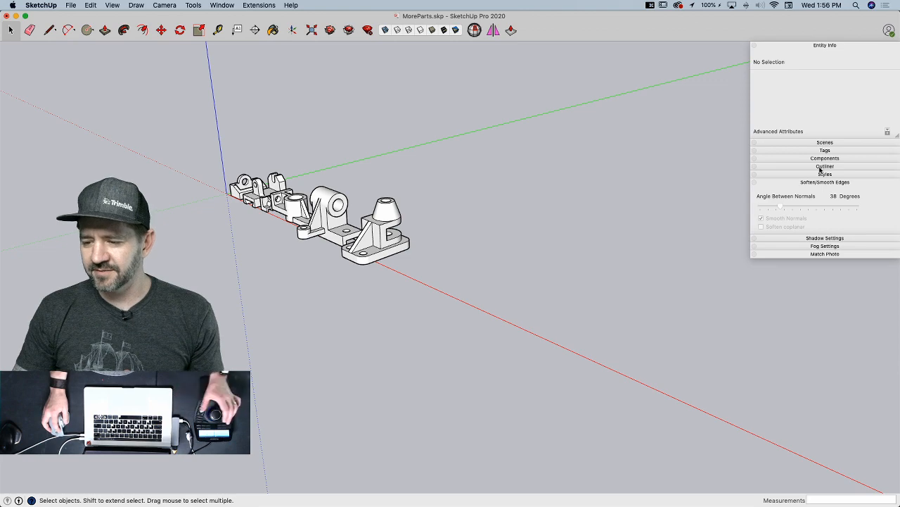
{"action": "left_click", "coordinate": [821, 175]}
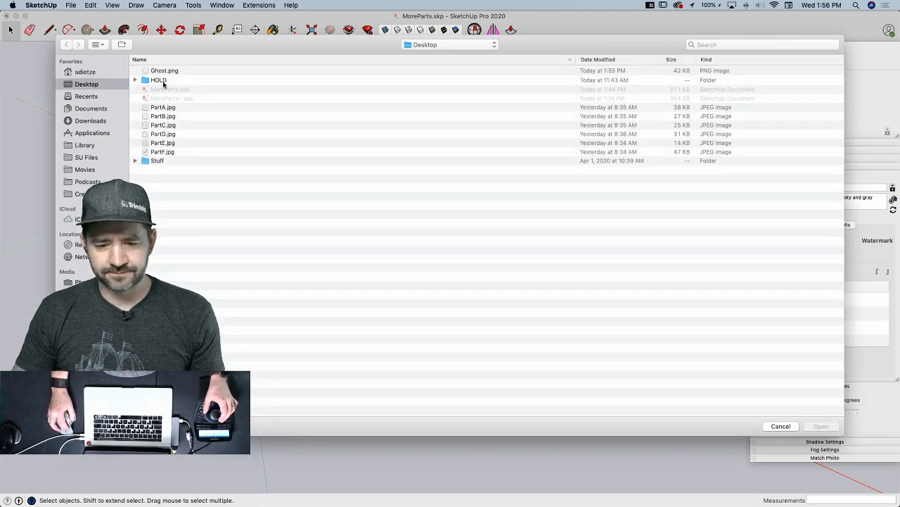
{"action": "left_click", "coordinate": [163, 71]}
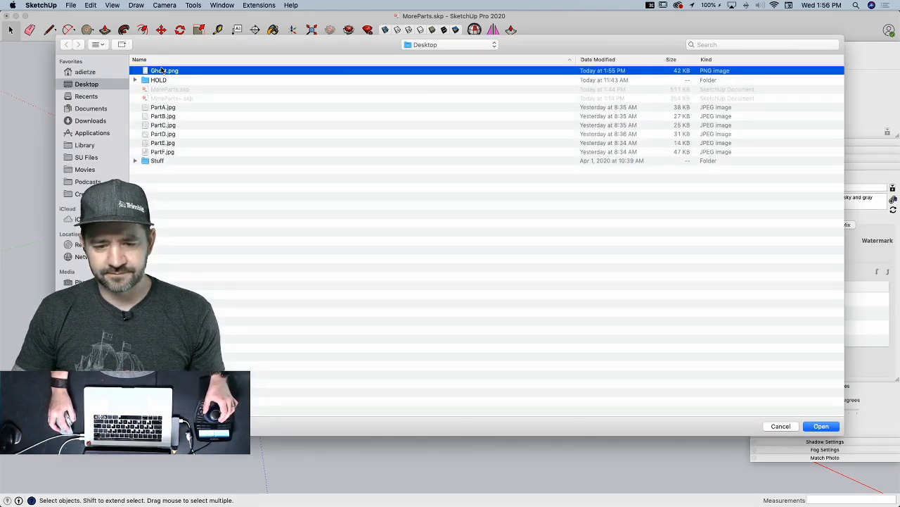
{"action": "key", "text": "Return"}
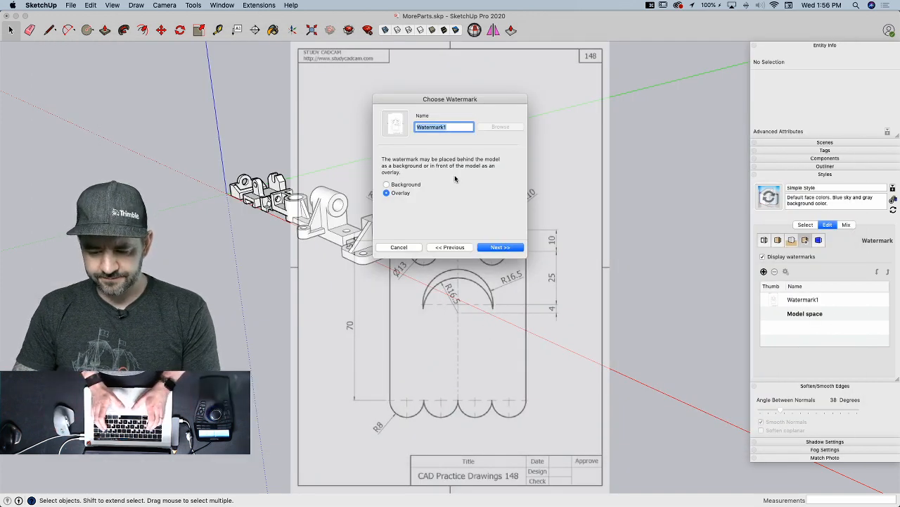
- Name the watermark Ghost and place it behind the model as a background
{"action": "type", "text": "Ghost"}
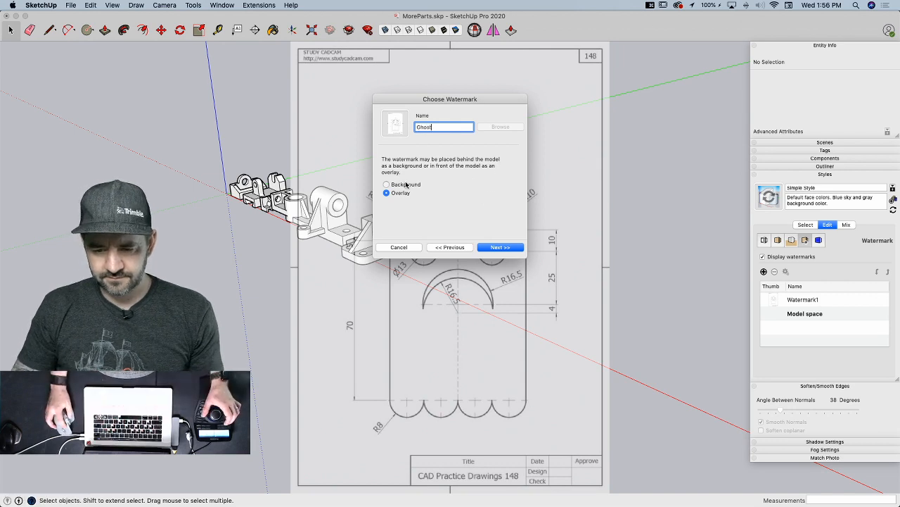
{"action": "left_click", "coordinate": [497, 247]}
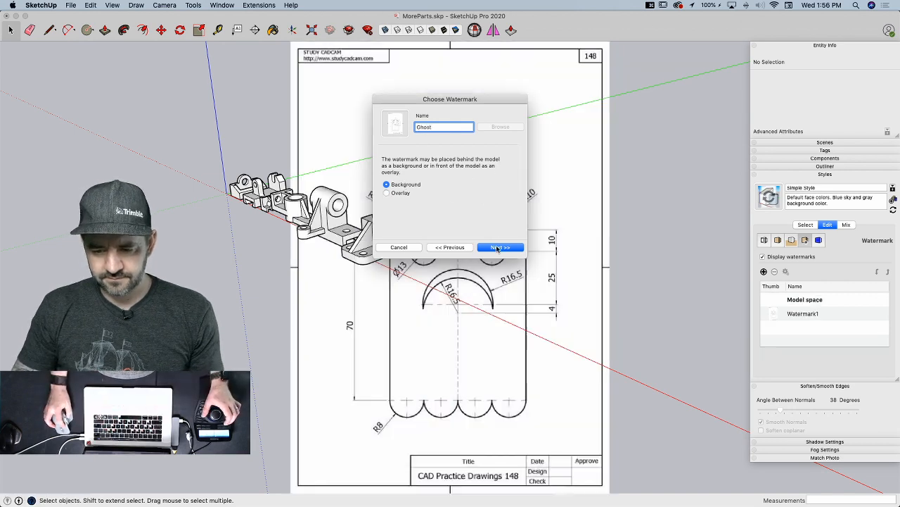
{"action": "left_click", "coordinate": [496, 247]}
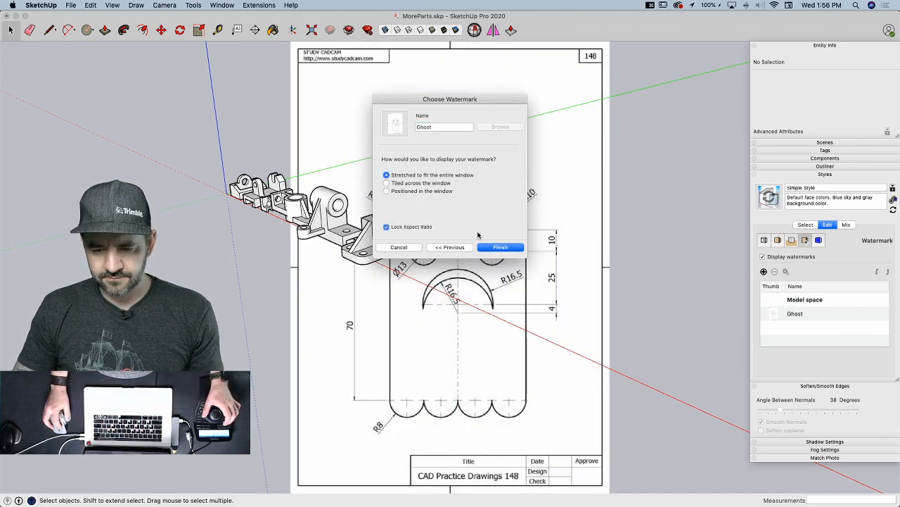
- Position the watermark in the window's lower-right corner at an enlarged scale, and collapse the Entity Info and Styles sections
{"action": "left_click", "coordinate": [387, 191]}
{"action": "left_click", "coordinate": [482, 204]}
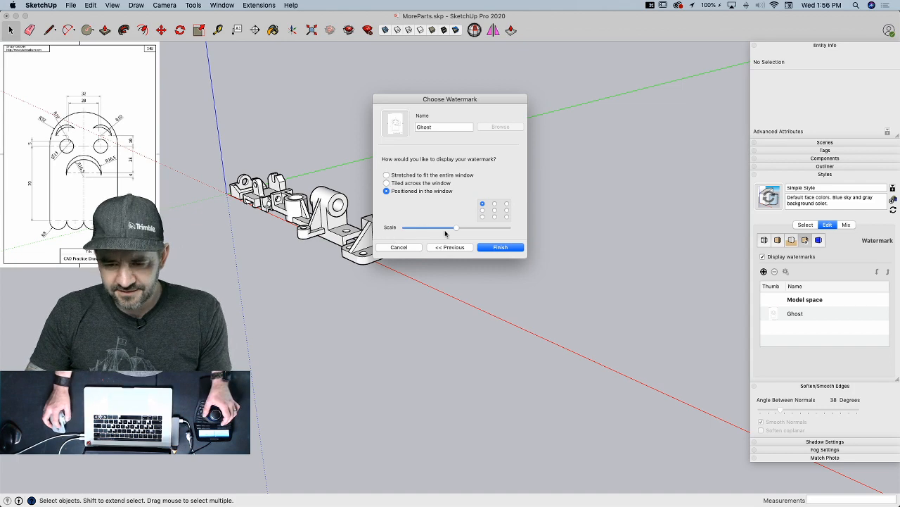
{"action": "left_click_drag", "start_coordinate": [457, 229], "coordinate": [472, 242]}
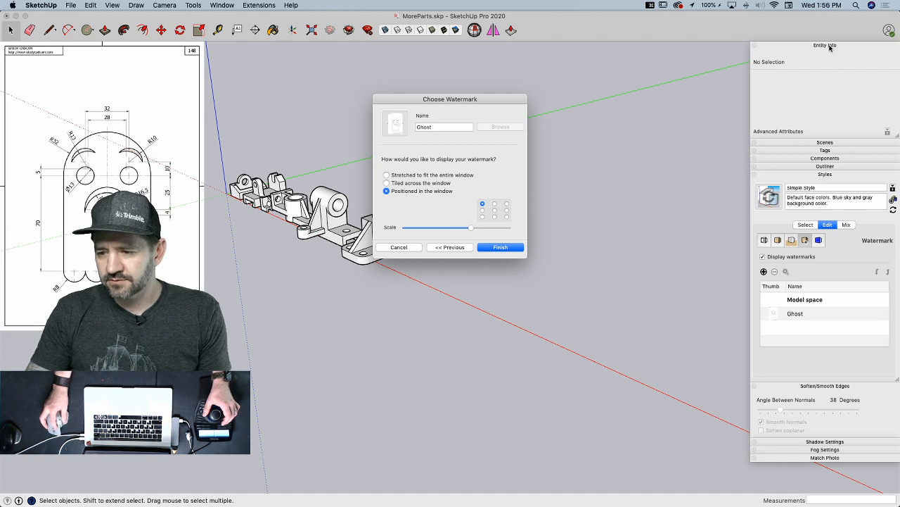
{"action": "left_click", "coordinate": [507, 217]}
{"action": "left_click_drag", "start_coordinate": [471, 228], "coordinate": [482, 229]}
{"action": "left_click", "coordinate": [493, 247]}
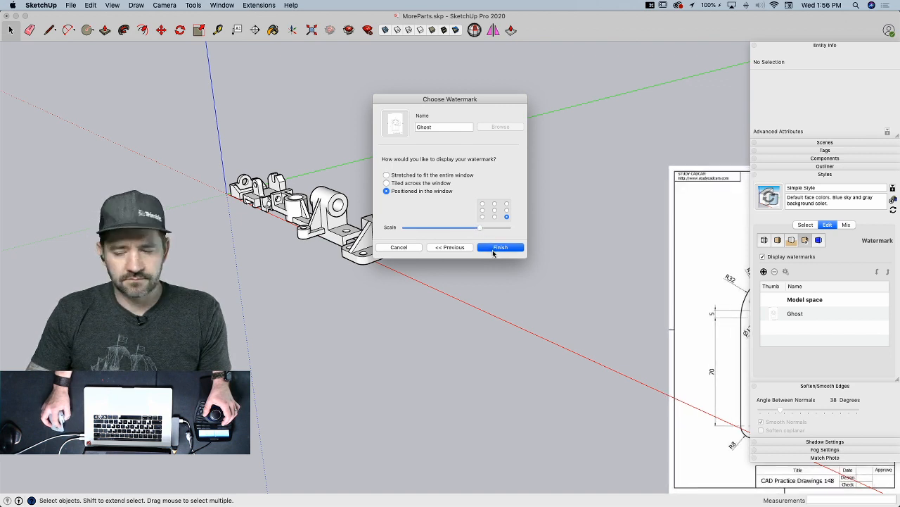
{"action": "left_click", "coordinate": [833, 46]}
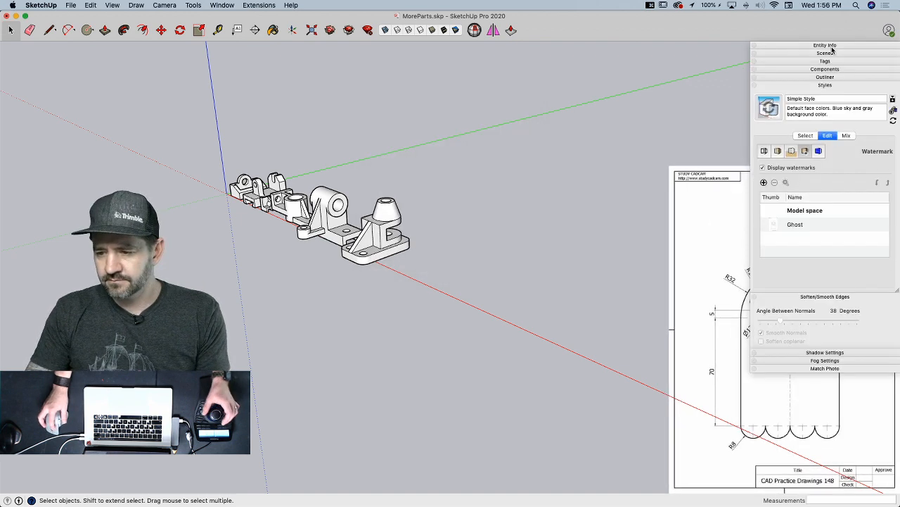
{"action": "left_click", "coordinate": [826, 85]}
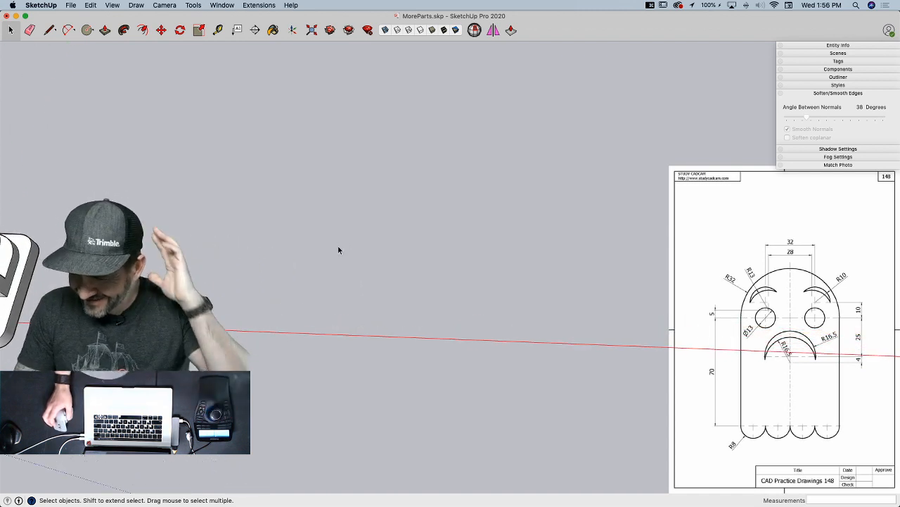
- Draw a circle with a 32 m radius on the ground in the empty space beside the machine parts
{"action": "key", "text": "l"}
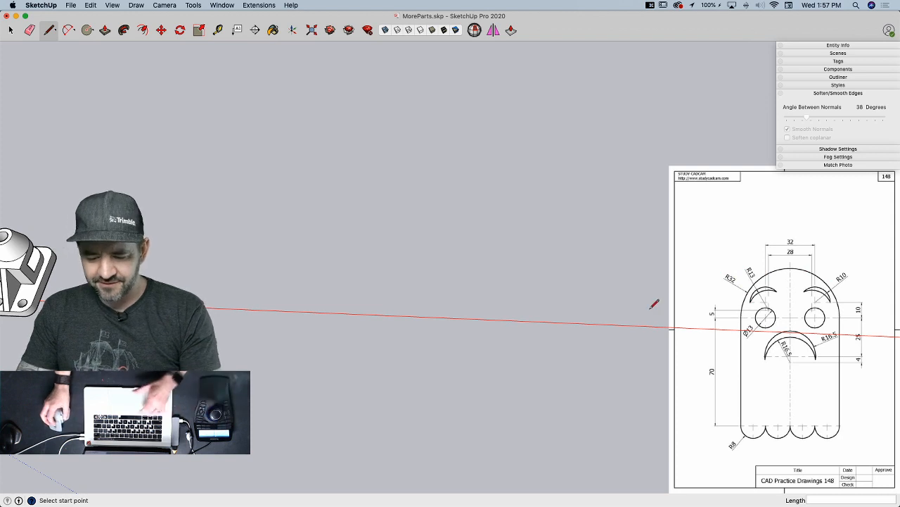
{"action": "key", "text": "c"}
{"action": "left_click", "coordinate": [432, 214]}
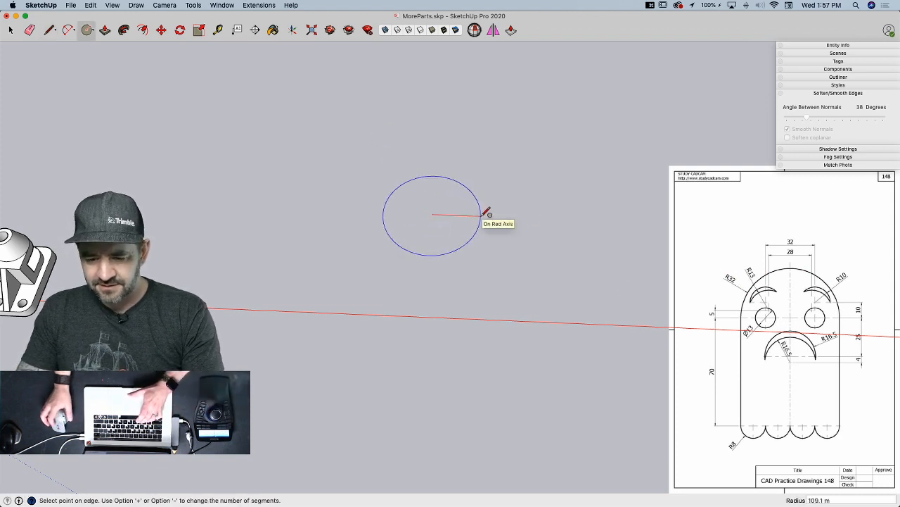
{"action": "type", "text": "32"}
{"action": "key", "text": "Return"}
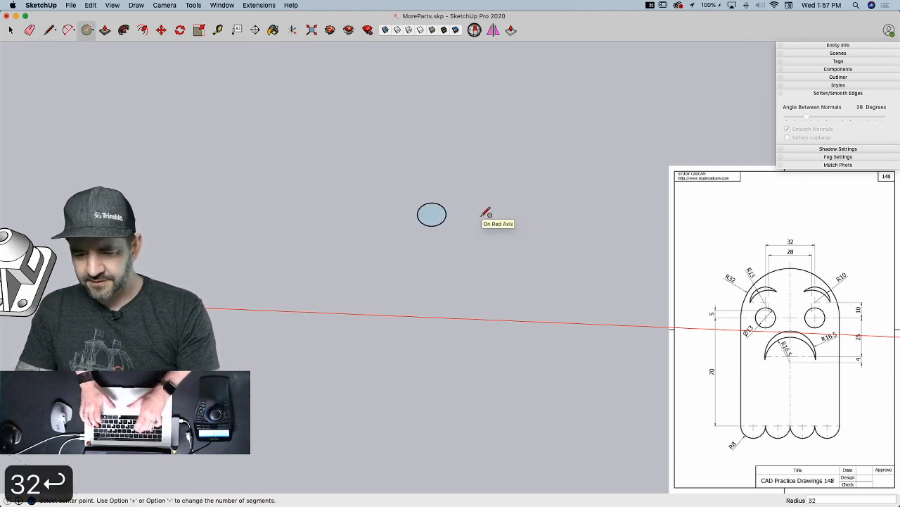
- Draw a line from the circle's center to its left edge and continue it with a 70 m body side along the green axis
{"action": "scroll", "coordinate": [490, 223], "scroll_direction": "up", "scroll_amount": 6}
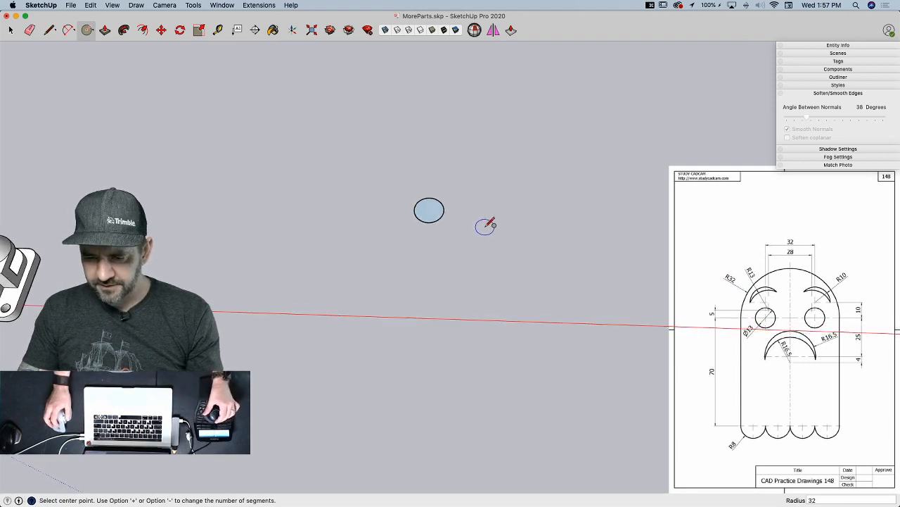
{"action": "key", "text": "l"}
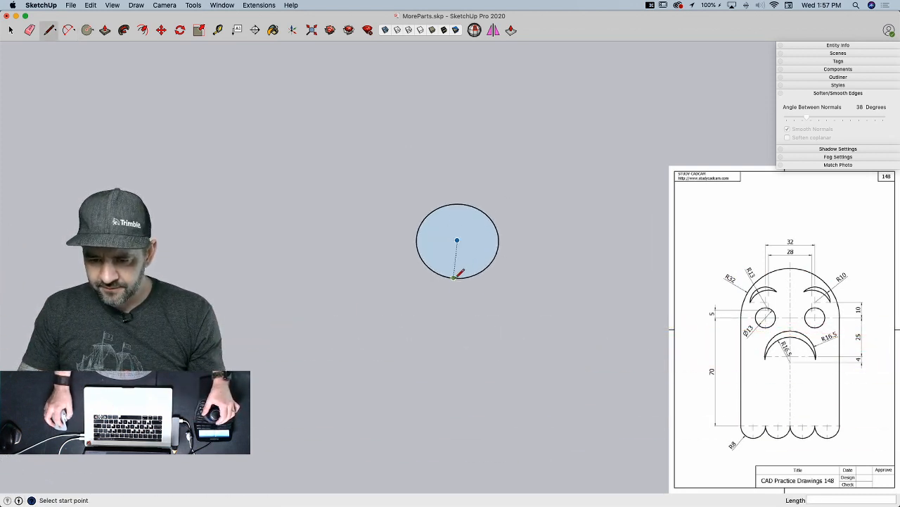
{"action": "left_click", "coordinate": [457, 241]}
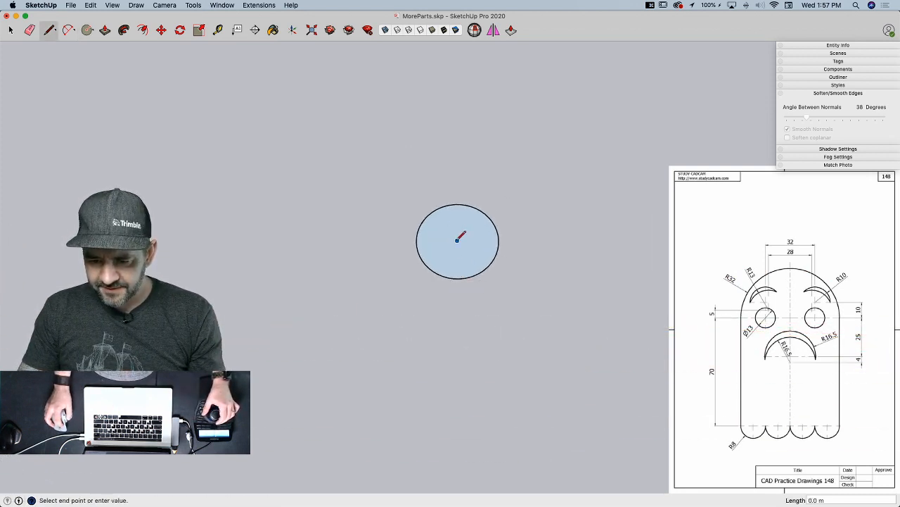
{"action": "left_click", "coordinate": [416, 240]}
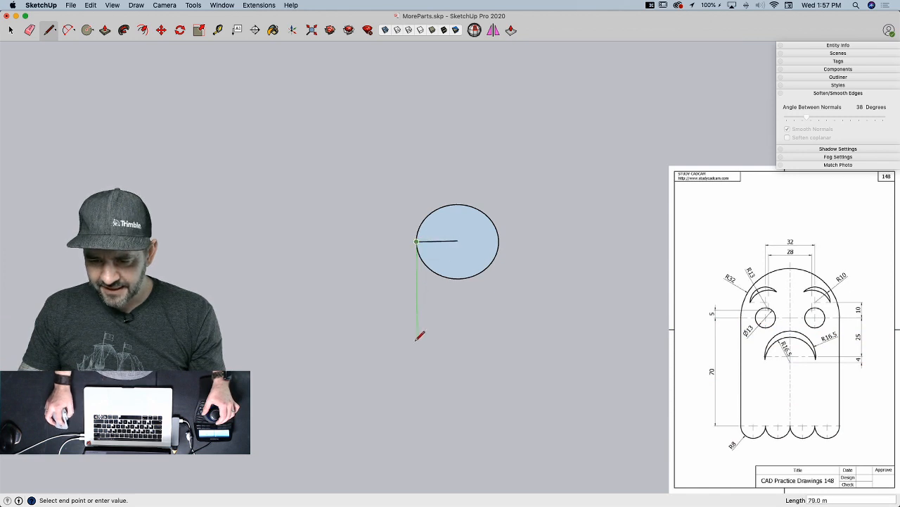
{"action": "type", "text": "70"}
{"action": "key", "text": "Return"}
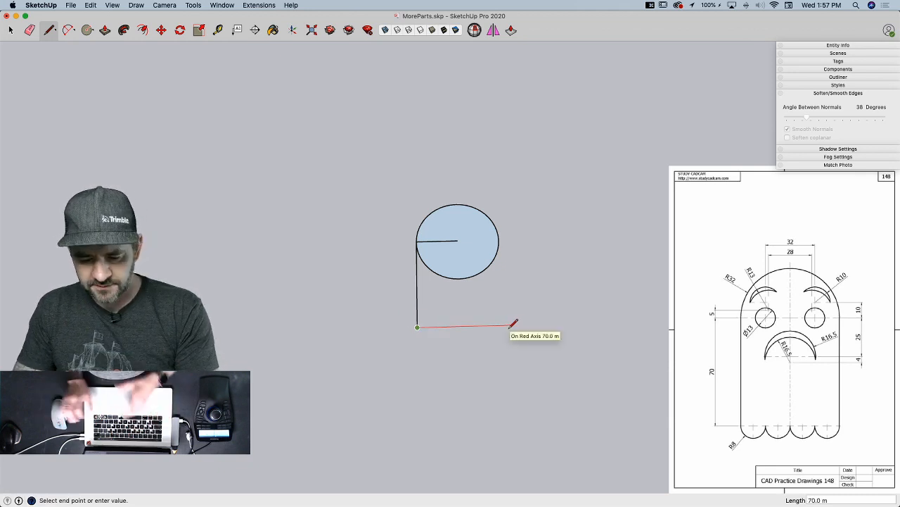
- Close the ghost's body with a 64 m base and a side back to the circle, and erase the edges inside the outline
{"action": "type", "text": "64"}
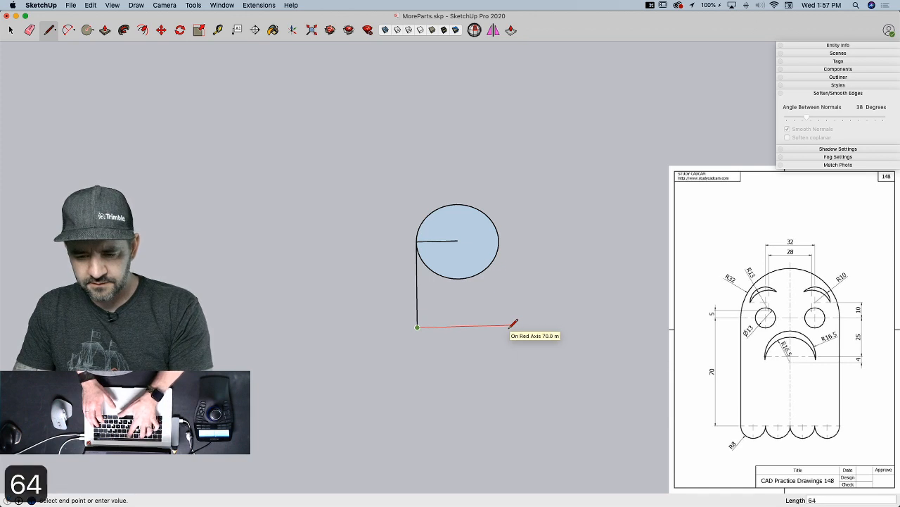
{"action": "key", "text": "Return"}
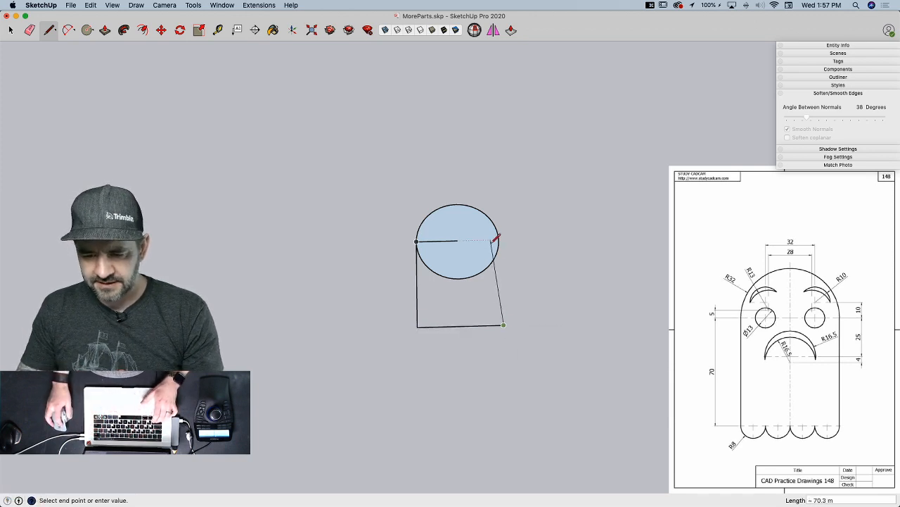
{"action": "left_click", "coordinate": [499, 241]}
{"action": "key", "text": "e"}
{"action": "left_click_drag", "start_coordinate": [461, 235], "coordinate": [455, 279]}
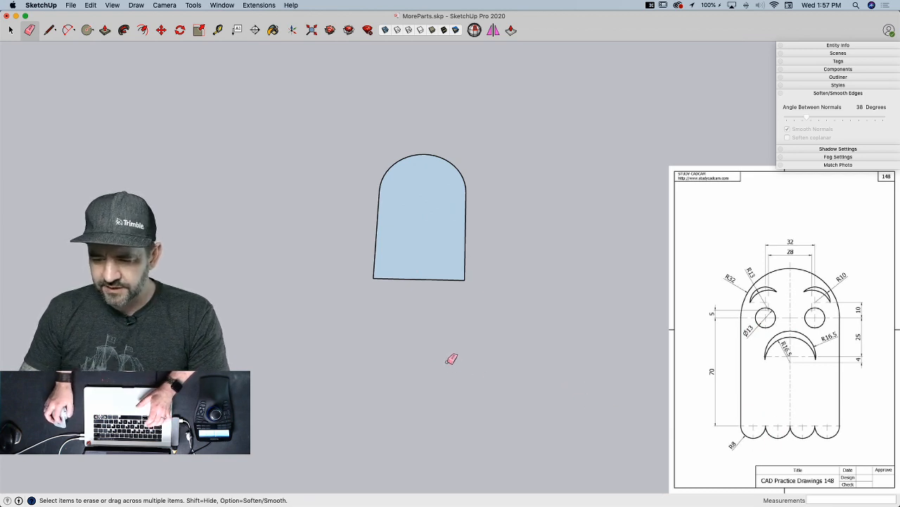
- Draw a half-circle arc 16 m wide at the left end of the ghost's base, bulging outward
{"action": "scroll", "coordinate": [400, 270], "scroll_direction": "up", "scroll_amount": 3}
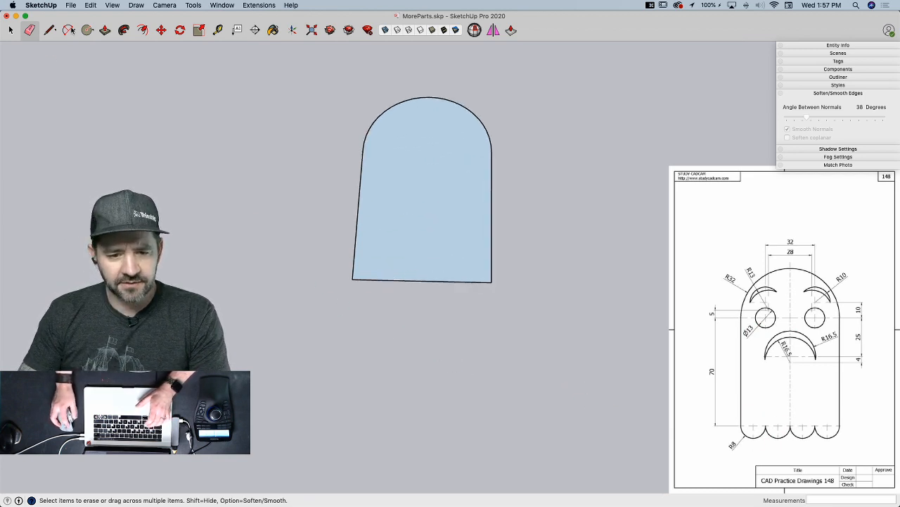
{"action": "left_click", "coordinate": [69, 31]}
{"action": "left_click", "coordinate": [354, 278]}
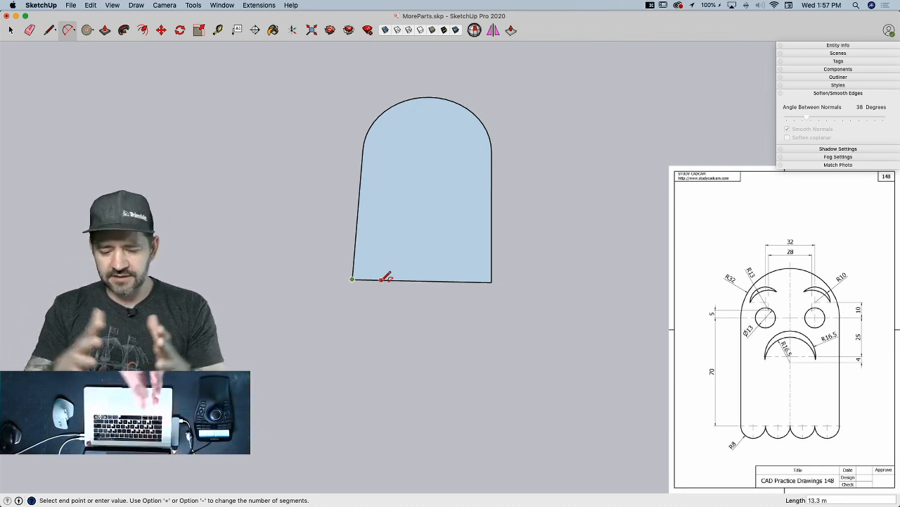
{"action": "type", "text": "16"}
{"action": "key", "text": "Return"}
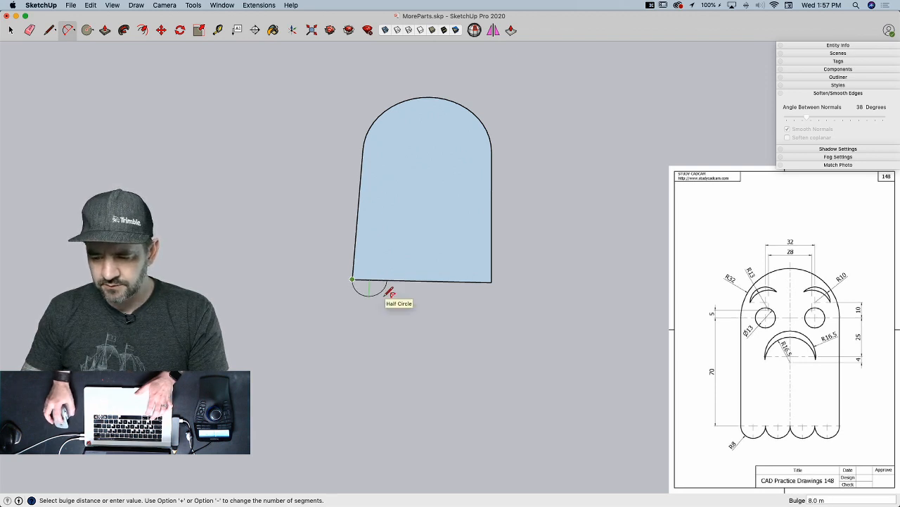
{"action": "left_click", "coordinate": [391, 292]}
- Copy the half-circle arc end to end along the ghost's base as an array of 3 copies
{"action": "key", "text": "space"}
{"action": "left_click", "coordinate": [364, 288]}
{"action": "key", "text": "m"}
{"action": "key", "text": "alt"}
{"action": "left_click", "coordinate": [352, 284]}
{"action": "left_click", "coordinate": [387, 282]}
{"action": "type", "text": "3x"}
{"action": "key", "text": "Return"}
- Erase the four straight base segments above the arcs to merge the scallops with the ghost's body
{"action": "key", "text": "e"}
{"action": "left_click", "coordinate": [373, 288]}
{"action": "left_click", "coordinate": [406, 289]}
{"action": "left_click", "coordinate": [439, 289]}
{"action": "left_click", "coordinate": [476, 289]}
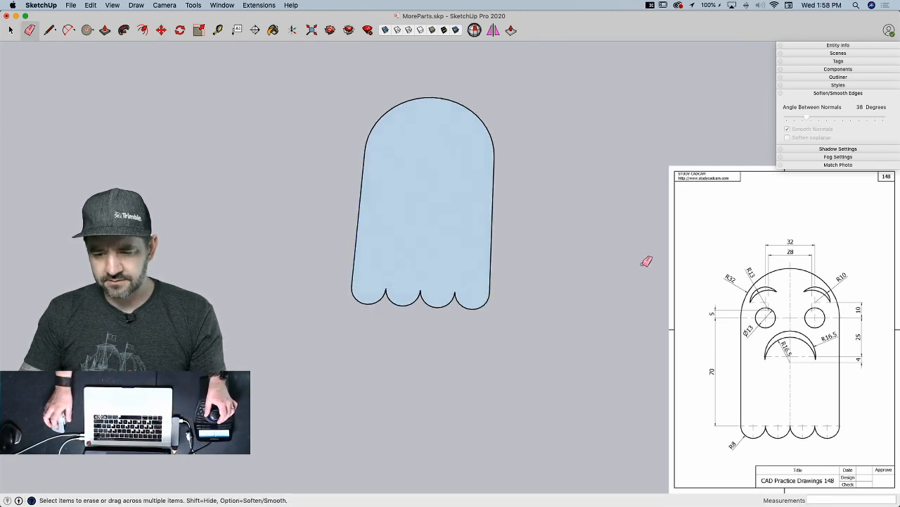
- Reverse the ghost's face so its white front side faces the viewer
{"action": "scroll", "coordinate": [456, 225], "scroll_direction": "up", "scroll_amount": 5}
{"action": "right_click", "coordinate": [422, 220]}
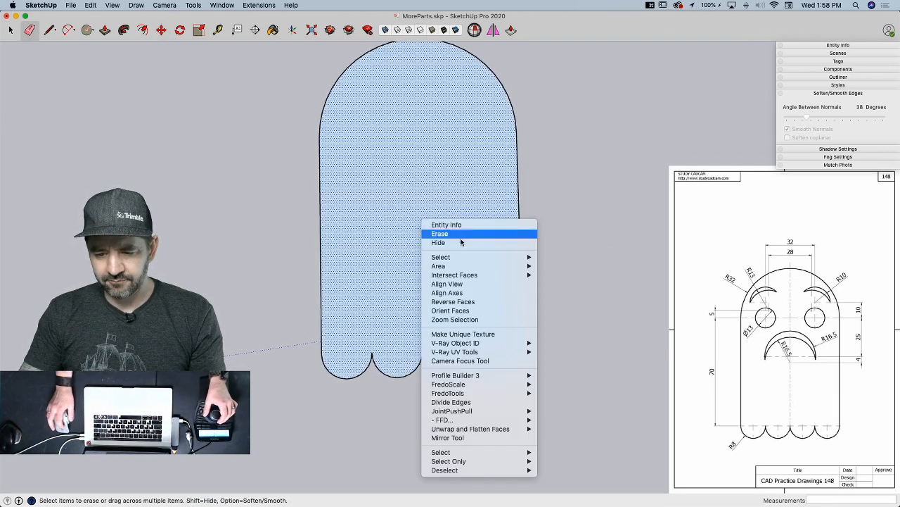
{"action": "left_click", "coordinate": [479, 301]}
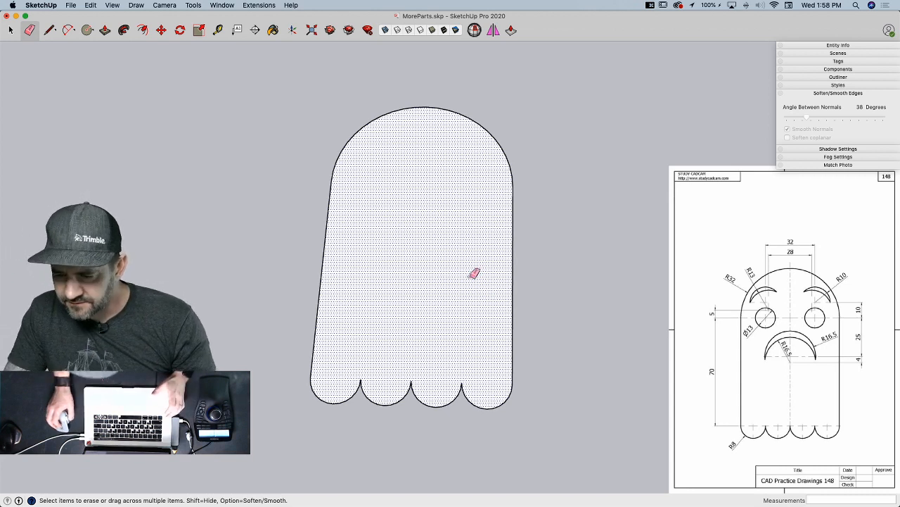
- Draw guide lines from the centre of the ghost's head out past its side, 25 m down and back to the centreline
{"action": "key", "text": "l"}
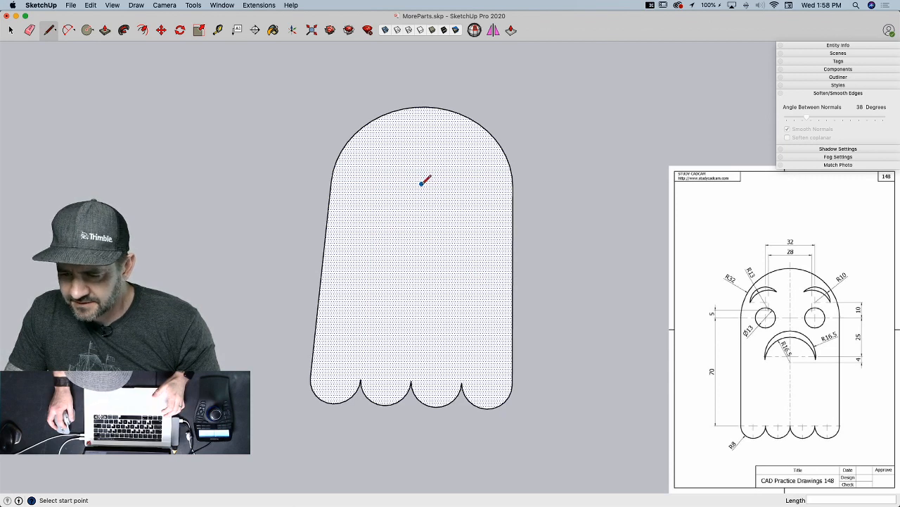
{"action": "left_click", "coordinate": [423, 183]}
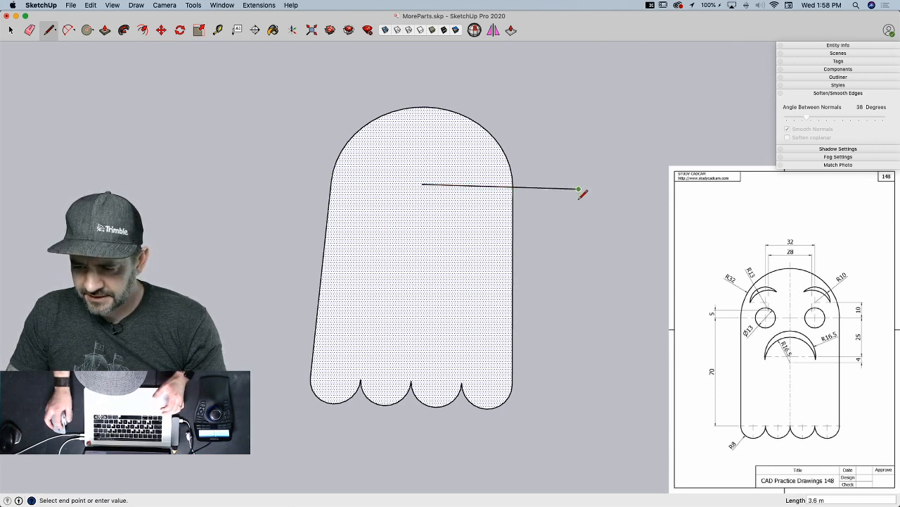
{"action": "type", "text": "25"}
{"action": "key", "text": "Return"}
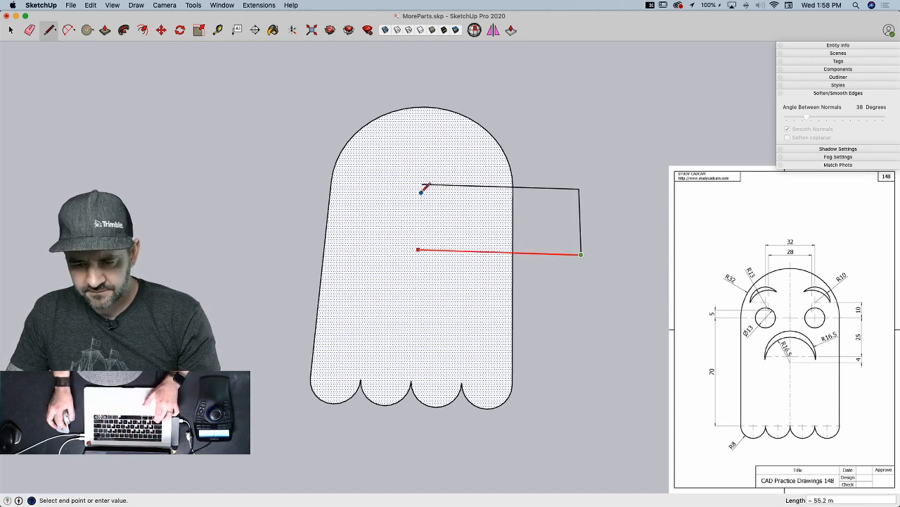
{"action": "left_click", "coordinate": [423, 183]}
{"action": "left_click", "coordinate": [583, 254]}
- Extend the outer guide 4 m further down and draw a parallel guide line back to the ghost's centreline
{"action": "left_click", "coordinate": [582, 255]}
{"action": "type", "text": "4"}
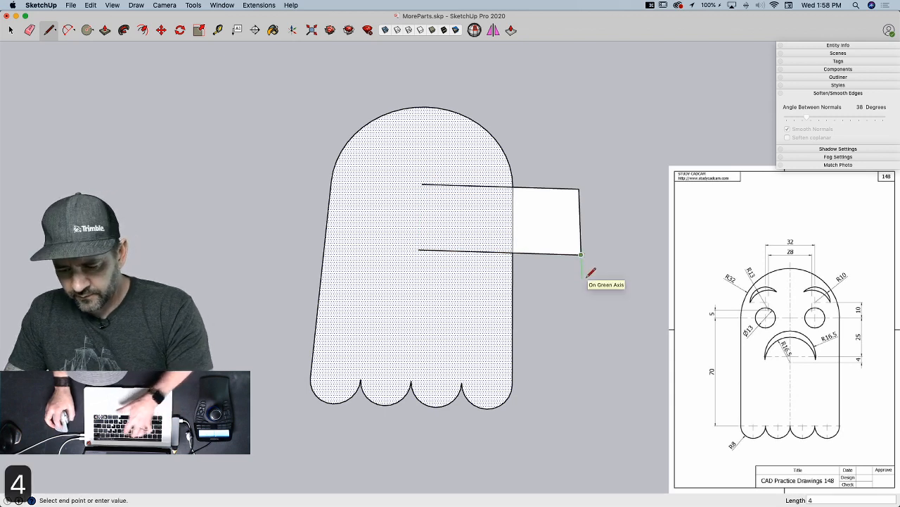
{"action": "key", "text": "Return"}
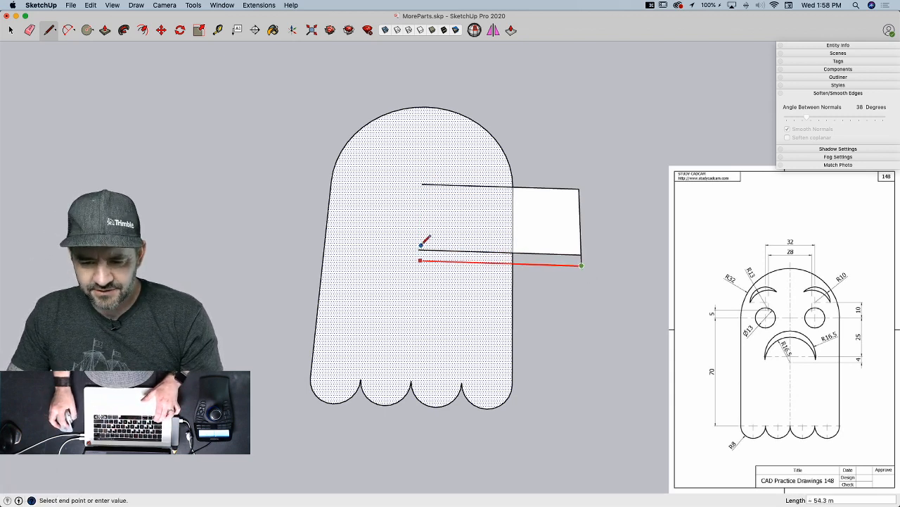
{"action": "left_click", "coordinate": [418, 260]}
- Draw two circles of 16.5 m radius for the mouth, centred on the inner ends of the two lower guide lines
{"action": "key", "text": "e"}
{"action": "mouse_move", "coordinate": [563, 230]}
{"action": "middle_mouse_down"}
{"action": "mouse_move", "coordinate": [595, 321]}
{"action": "mouse_move", "coordinate": [569, 333]}
{"action": "middle_mouse_up"}
{"action": "key", "text": "c"}
{"action": "left_click", "coordinate": [418, 244]}
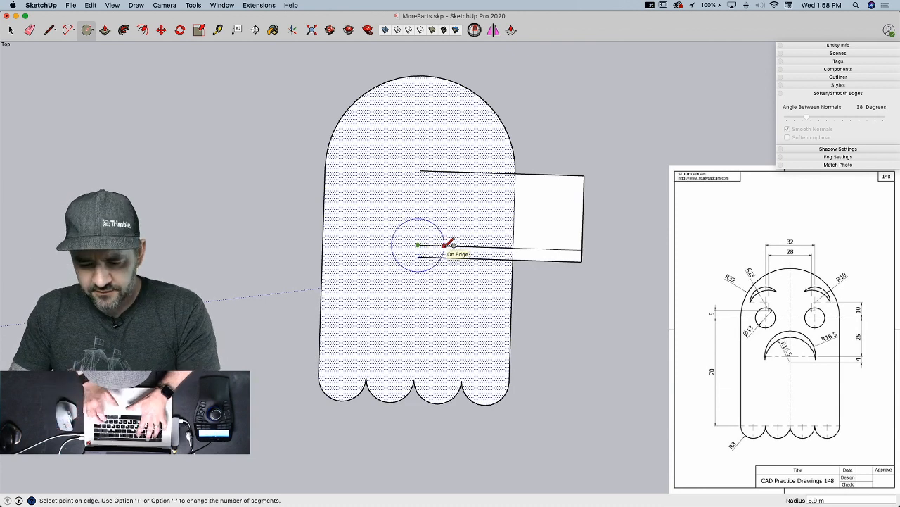
{"action": "type", "text": "16.5"}
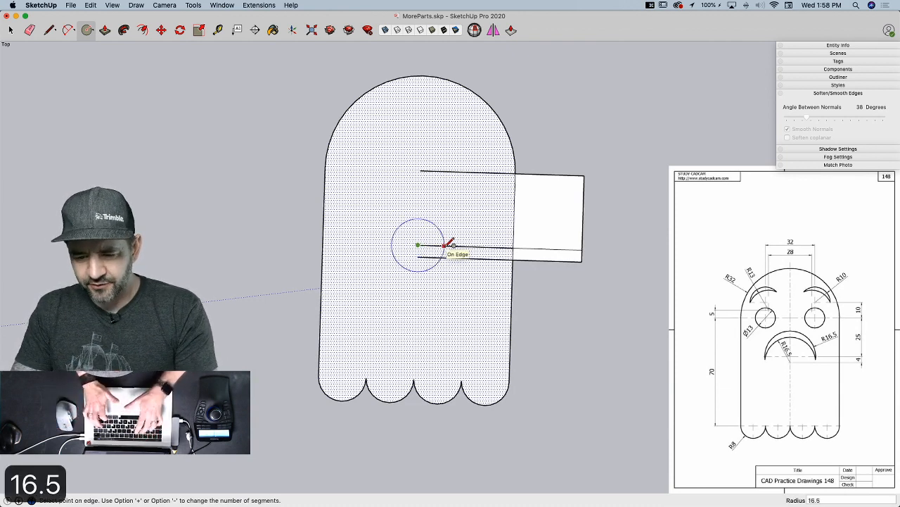
{"action": "key", "text": "Return"}
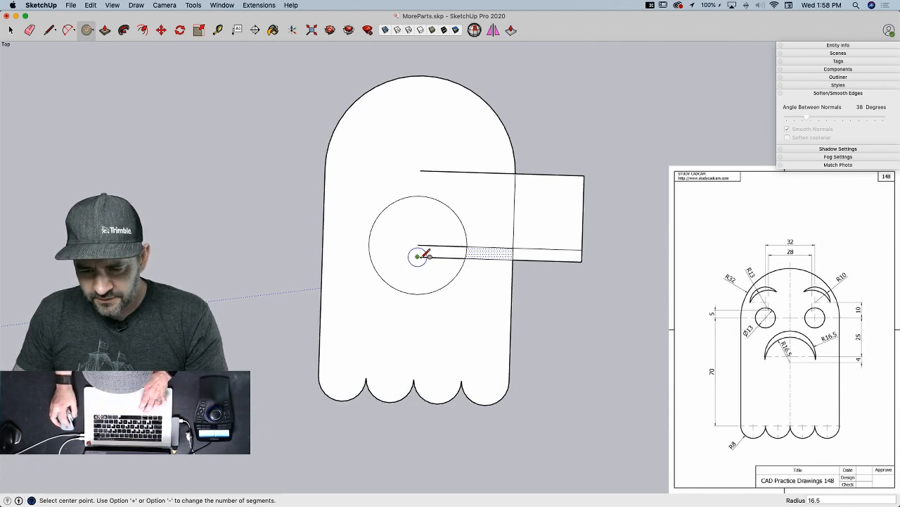
{"action": "left_click", "coordinate": [418, 256]}
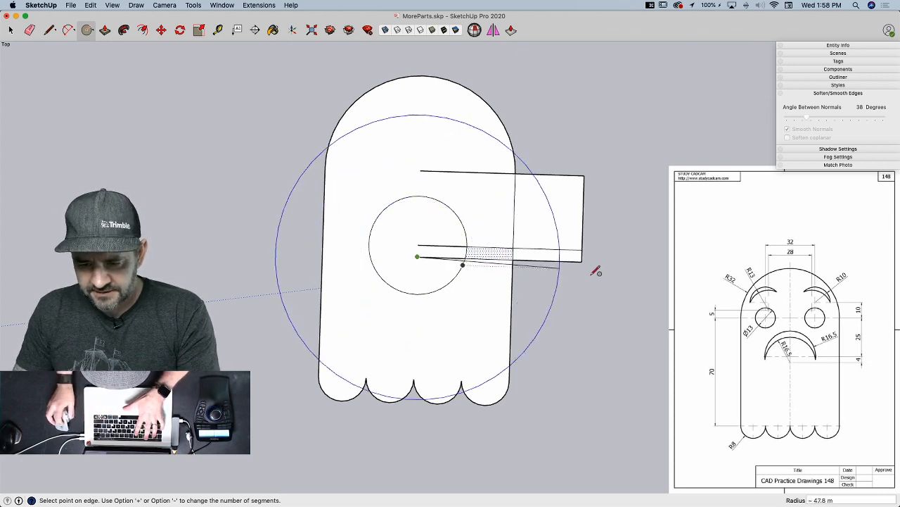
{"action": "type", "text": "16.5"}
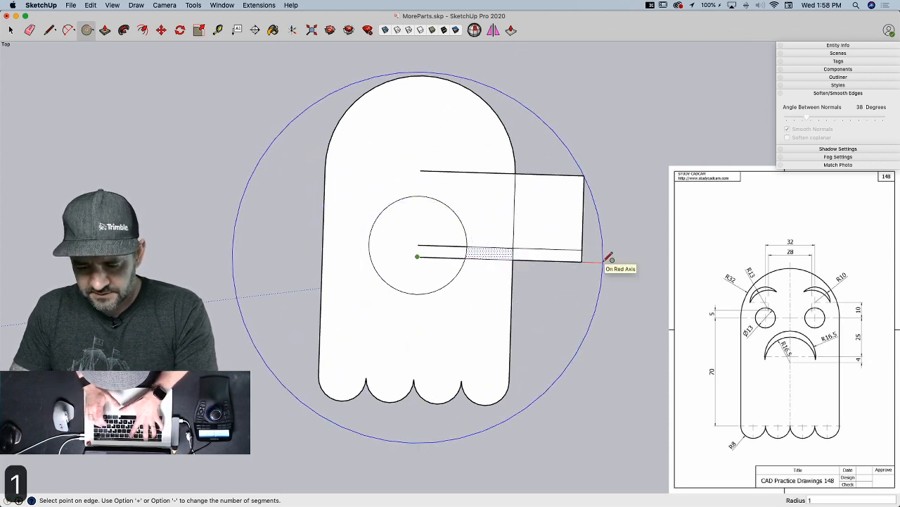
{"action": "key", "text": "Return"}
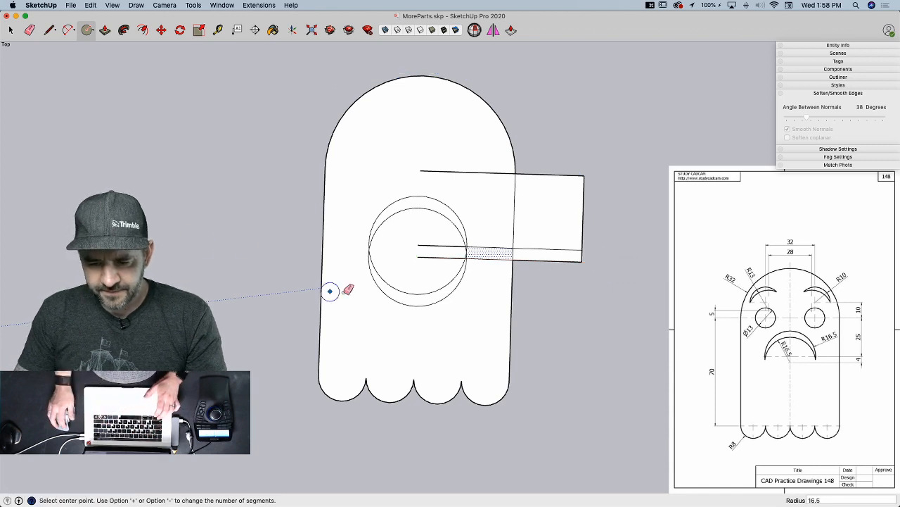
- Erase the surplus circle arcs and the guides around and outside the body, keeping the crescent mouth and the head-centre guide
{"action": "key", "text": "e"}
{"action": "mouse_move", "coordinate": [380, 259]}
{"action": "left_mouse_down"}
{"action": "mouse_move", "coordinate": [418, 243]}
{"action": "mouse_move", "coordinate": [446, 259]}
{"action": "mouse_move", "coordinate": [471, 257]}
{"action": "left_mouse_up"}
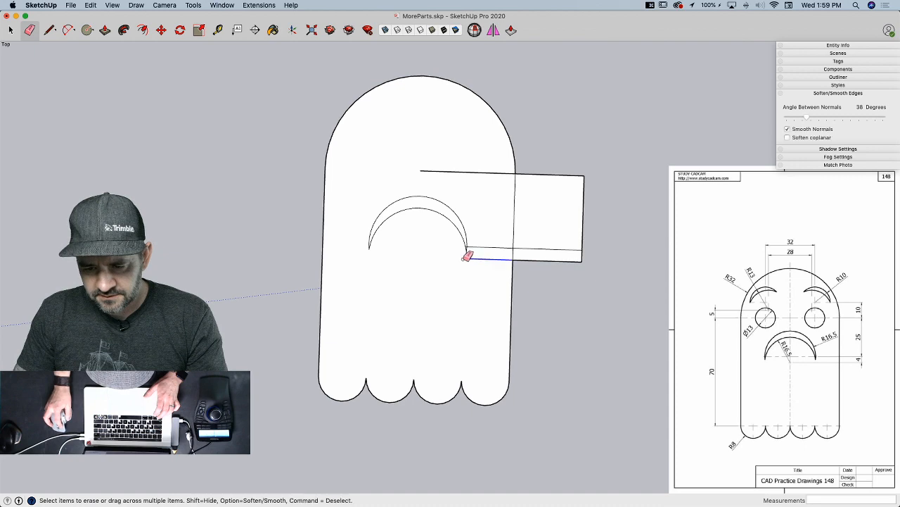
{"action": "scroll", "coordinate": [471, 248], "scroll_direction": "up", "scroll_amount": 10}
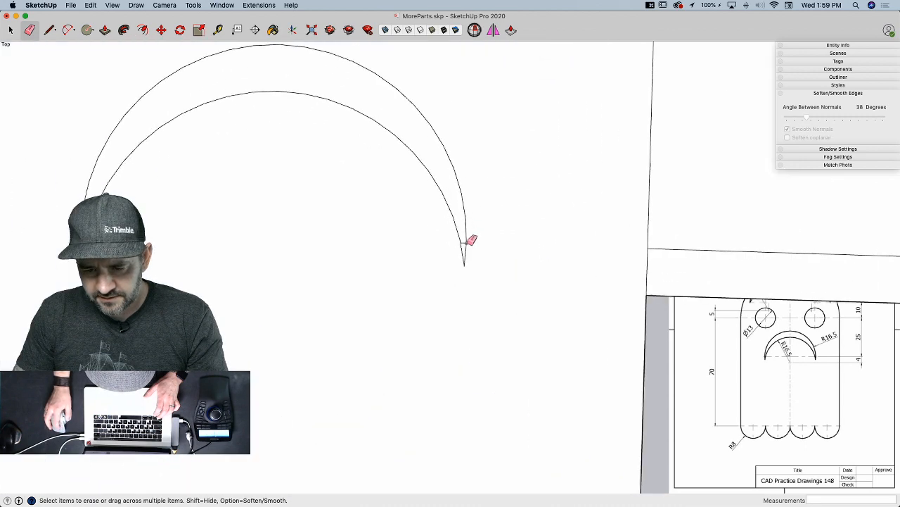
{"action": "scroll", "coordinate": [500, 236], "scroll_direction": "down", "scroll_amount": 10}
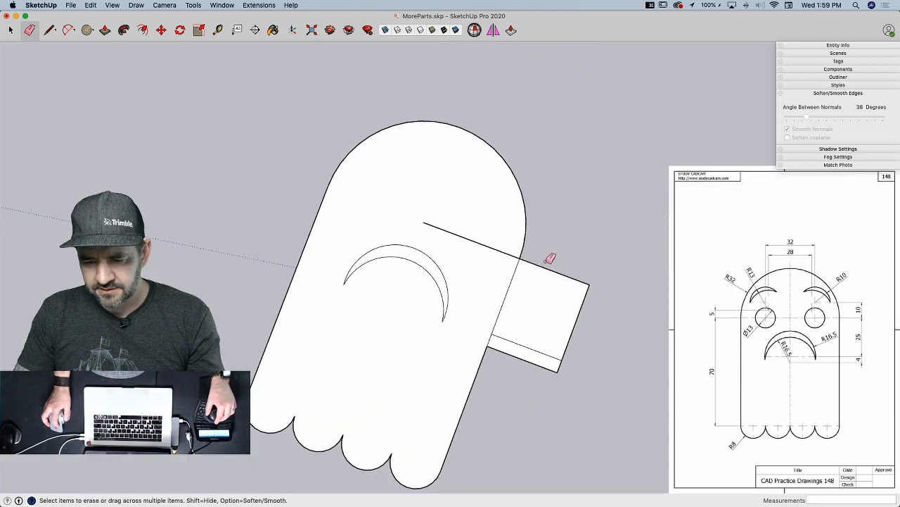
{"action": "mouse_move", "coordinate": [567, 262]}
{"action": "left_mouse_down"}
{"action": "mouse_move", "coordinate": [579, 308]}
{"action": "mouse_move", "coordinate": [531, 361]}
{"action": "left_mouse_up"}
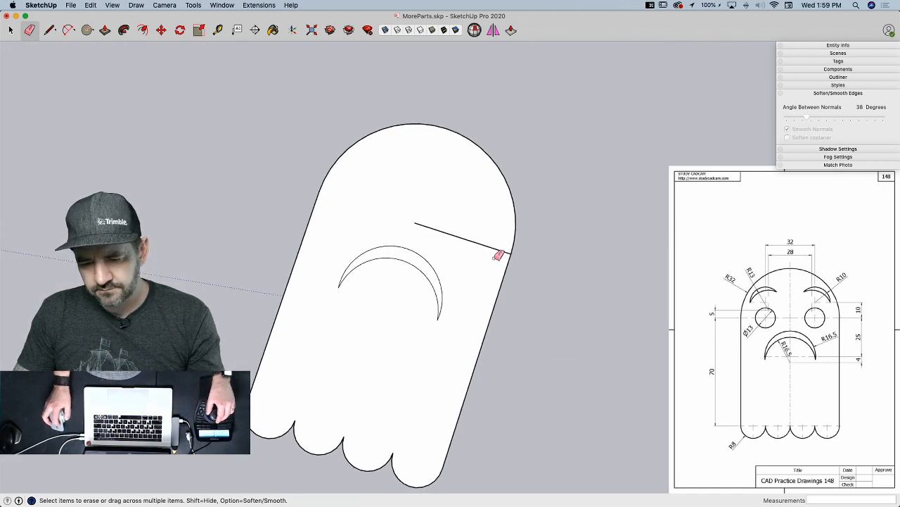
- Draw a guide 10 m up from the head centre and continue it sideways past the ghost's outline
{"action": "middle_click_drag", "start_coordinate": [507, 257], "coordinate": [451, 240]}
{"action": "scroll", "coordinate": [432, 223], "scroll_direction": "up", "scroll_amount": 3}
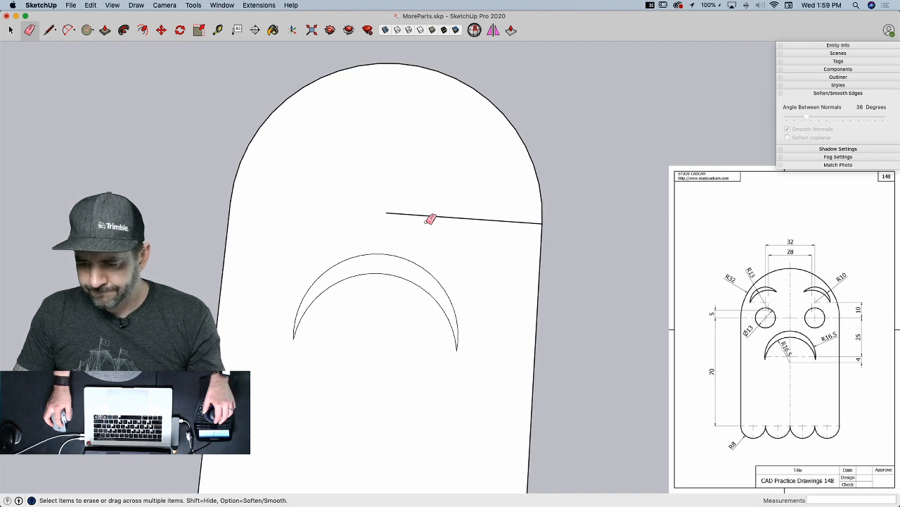
{"action": "key", "text": "l"}
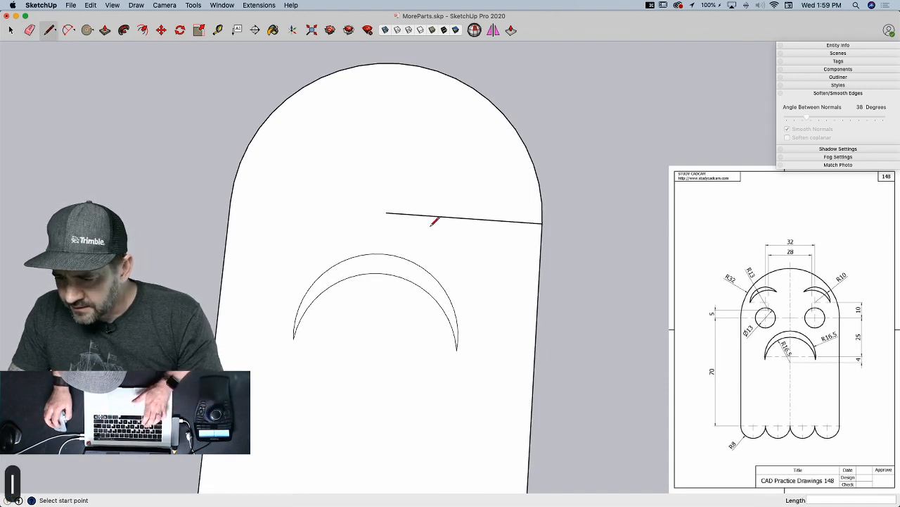
{"action": "left_click", "coordinate": [385, 211]}
{"action": "type", "text": "10"}
{"action": "key", "text": "Return"}
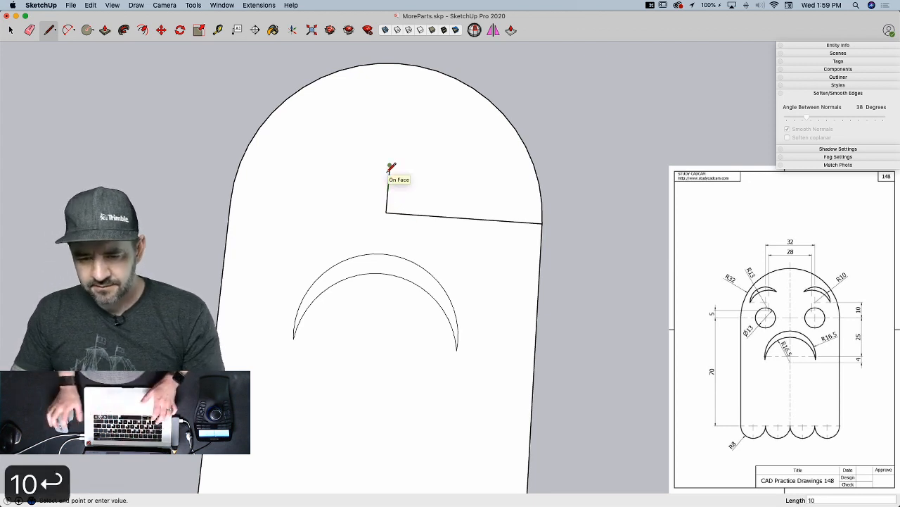
{"action": "left_click", "coordinate": [624, 180]}
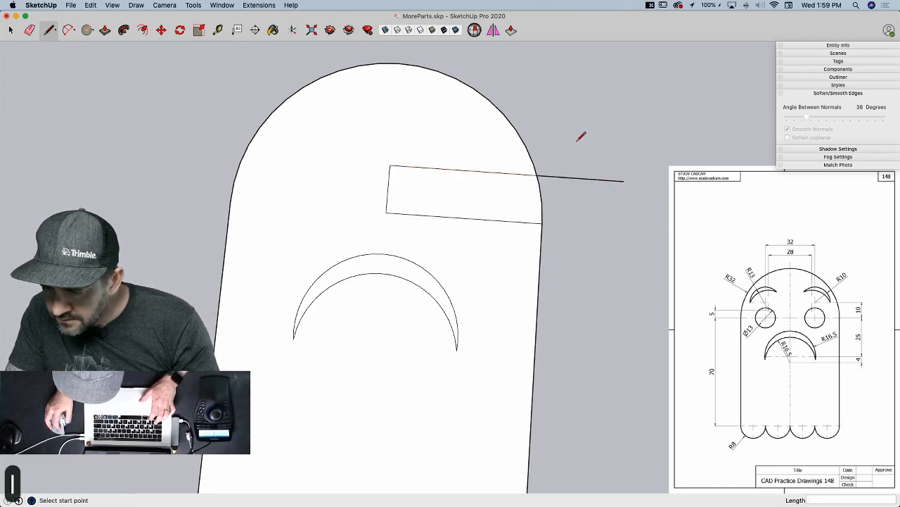
- Mark a point 14 m from the centreline on the upper guide with a short upright line
{"action": "left_click", "coordinate": [391, 166]}
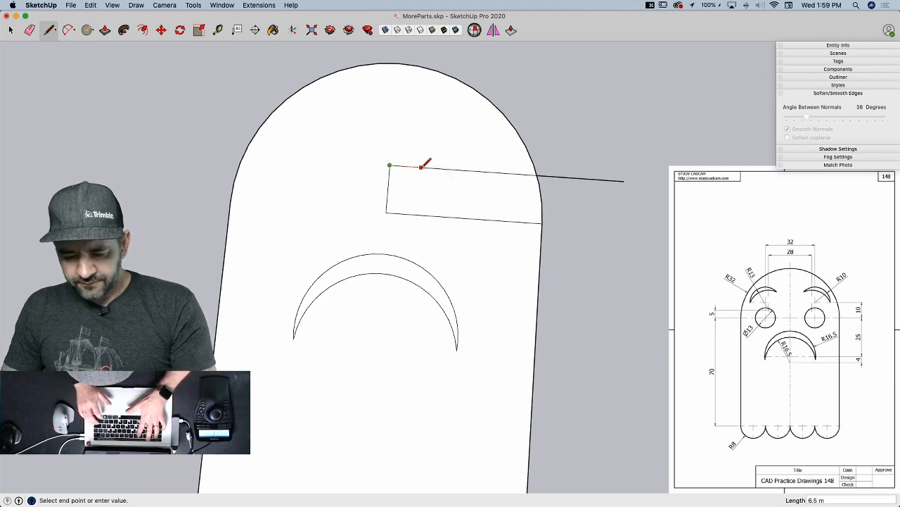
{"action": "type", "text": "14"}
{"action": "key", "text": "Return"}
{"action": "left_click", "coordinate": [458, 170]}
{"action": "key", "text": "Escape"}
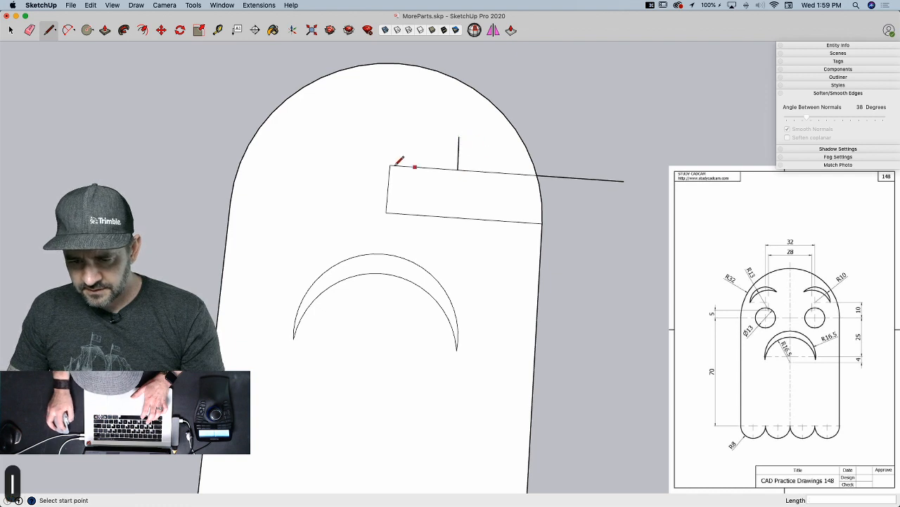
- Retrace the upper guide from the centreline to the upright mark and try a 12 m segment beyond it
{"action": "left_click", "coordinate": [390, 165]}
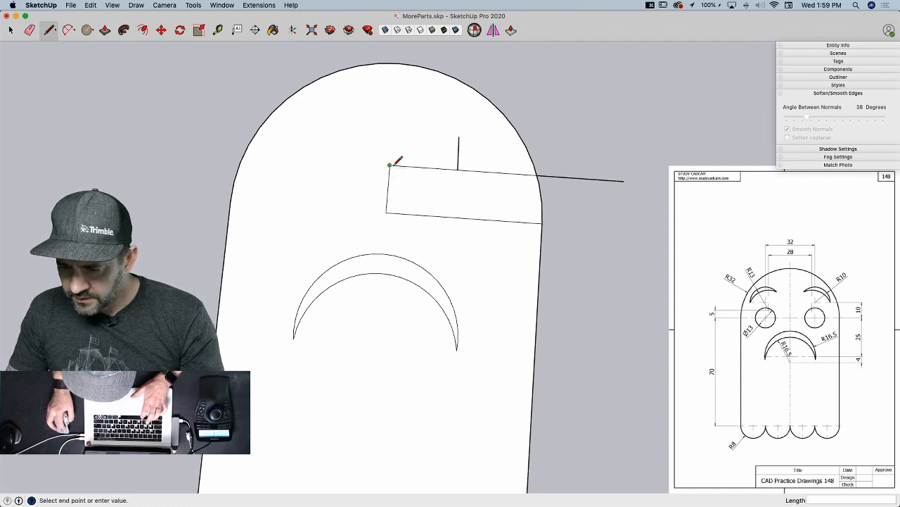
{"action": "left_click", "coordinate": [458, 170]}
{"action": "left_click", "coordinate": [458, 170]}
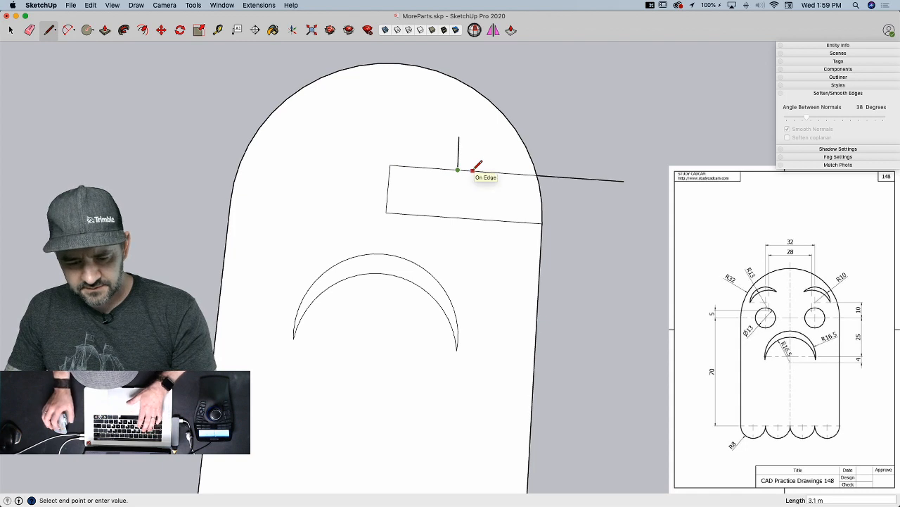
{"action": "type", "text": "12"}
{"action": "key", "text": "Return"}
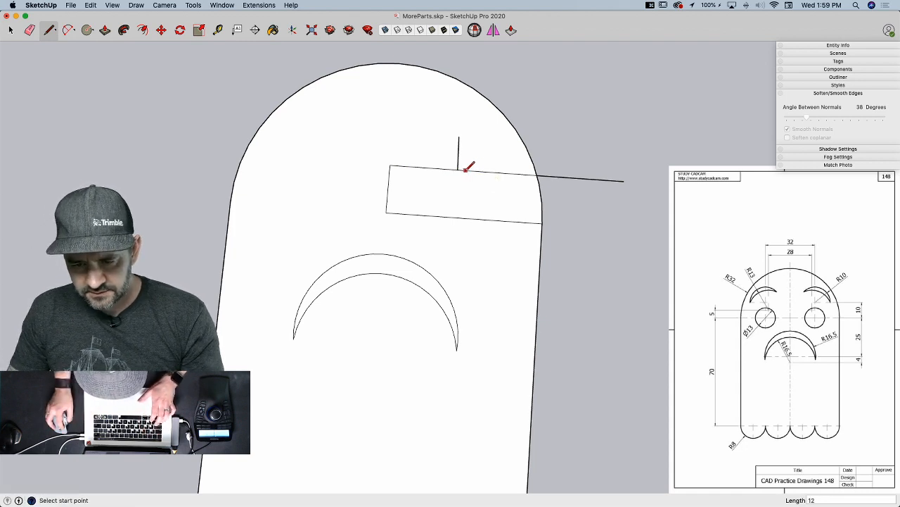
- Mark a second point 2 m beyond the first upright mark on the upper guide with another short upright line
{"action": "left_click", "coordinate": [458, 169]}
{"action": "type", "text": "2"}
{"action": "key", "text": "Return"}
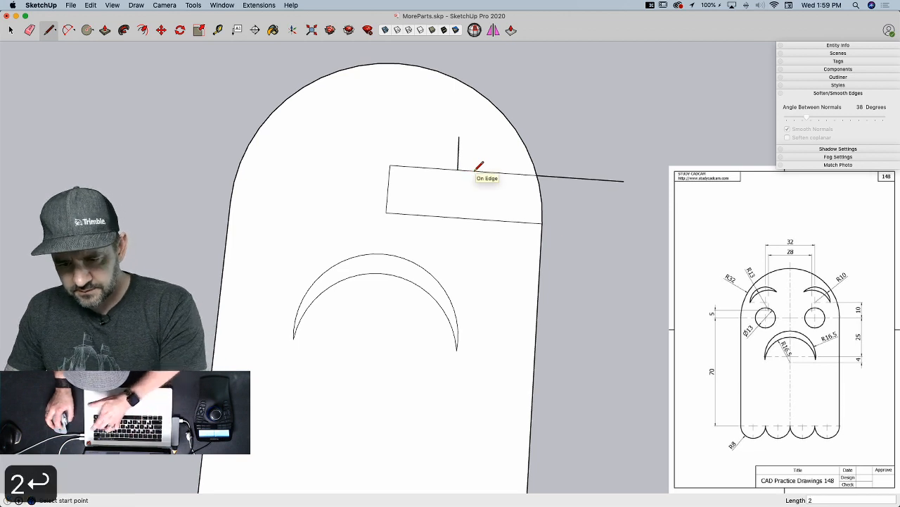
{"action": "left_click", "coordinate": [467, 170]}
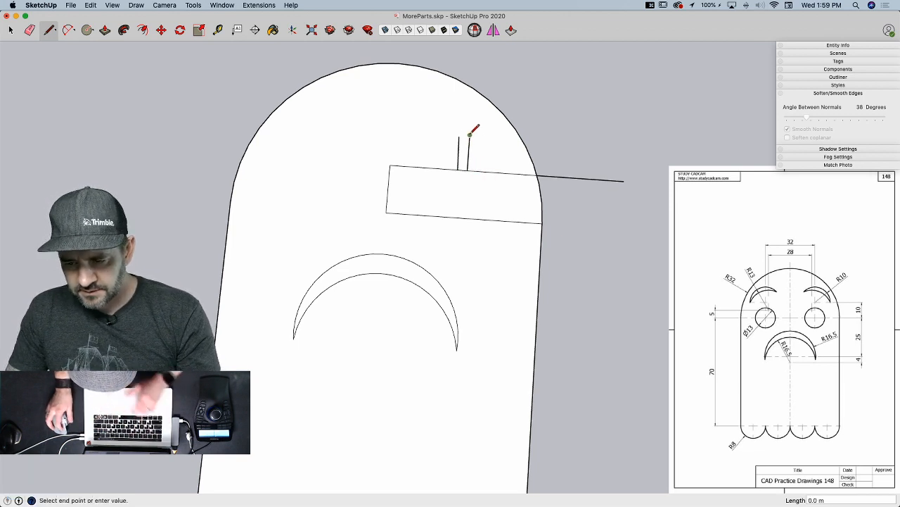
{"action": "key", "text": "space"}
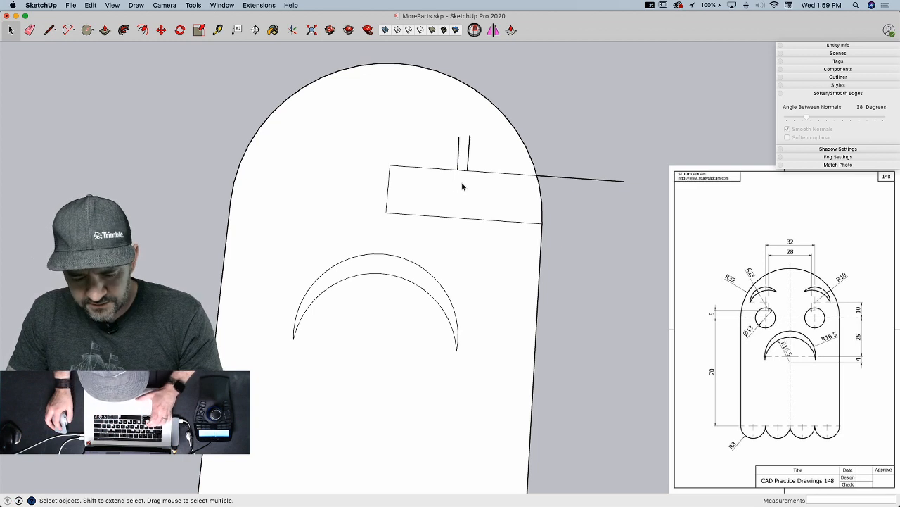
- Draw a circle of 10 m radius for the eyebrow, centred on the foot of the first upright mark
{"action": "key", "text": "c"}
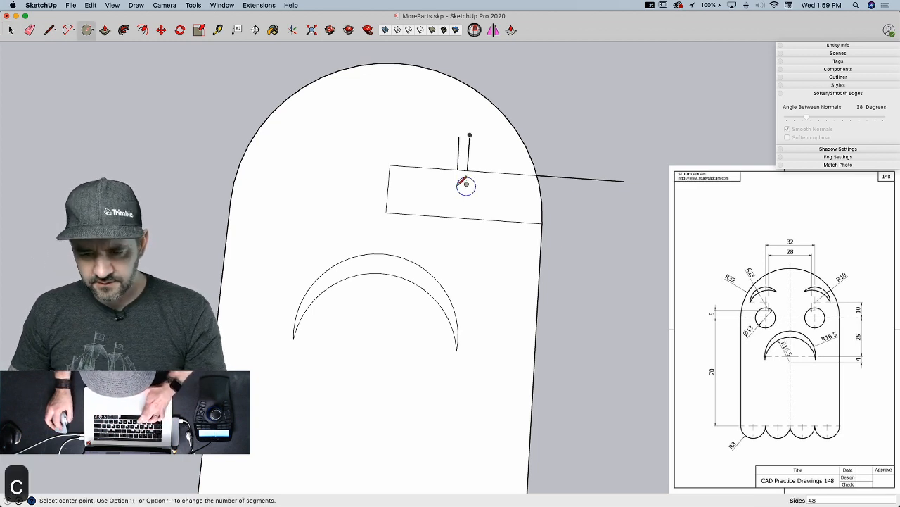
{"action": "left_click", "coordinate": [458, 169]}
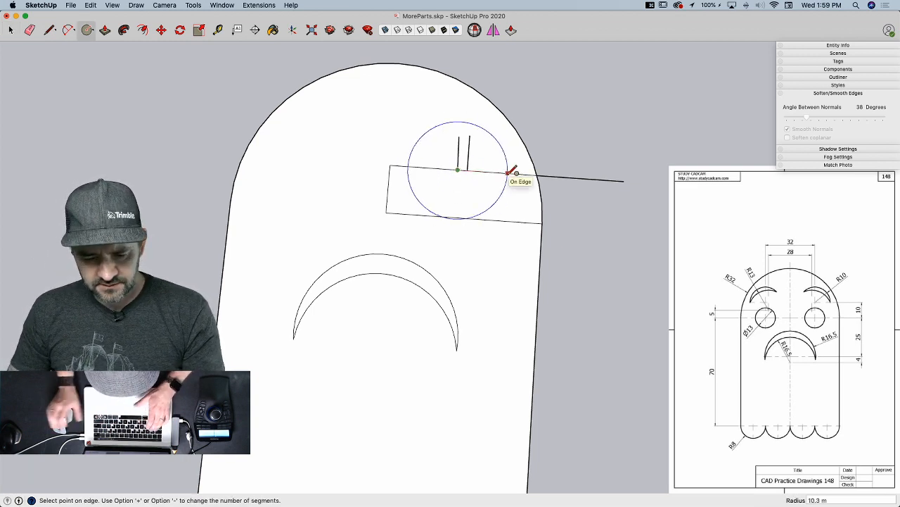
{"action": "type", "text": "10"}
{"action": "key", "text": "Return"}
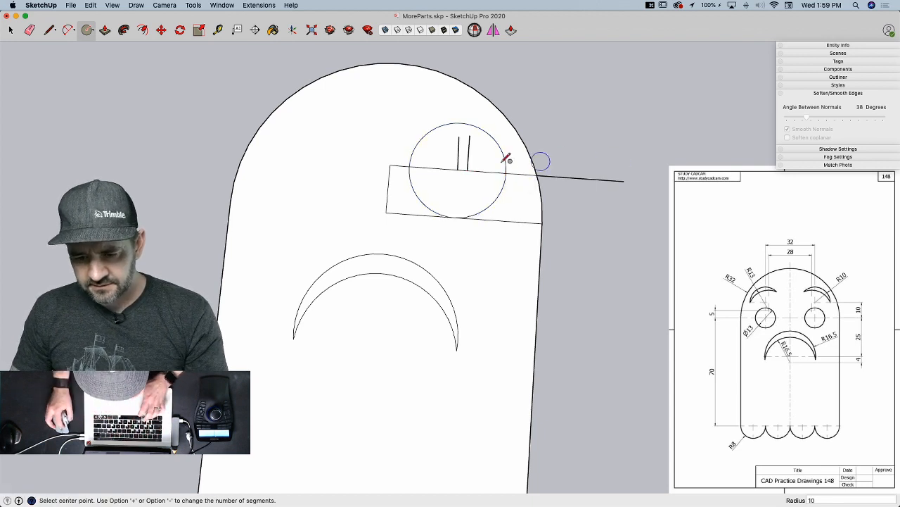
{"action": "left_click", "coordinate": [467, 170]}
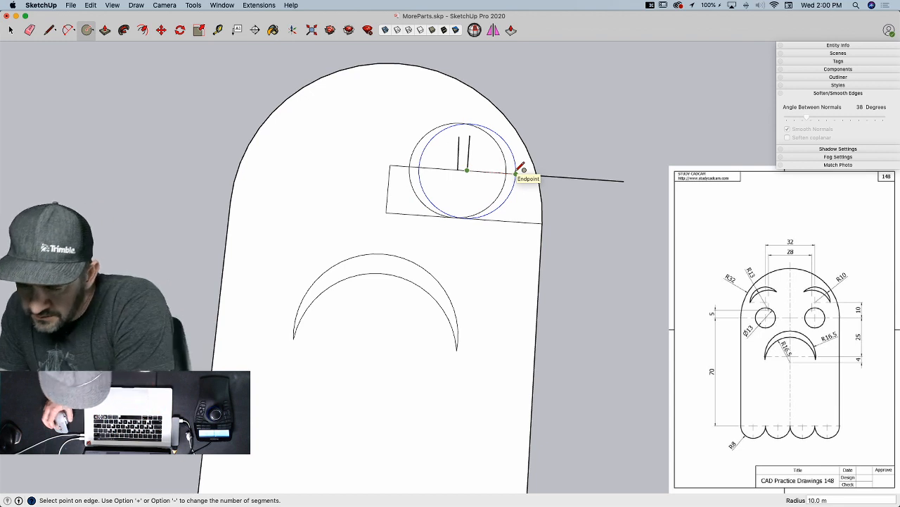
{"action": "left_click", "coordinate": [520, 166]}
{"action": "key", "text": "space"}
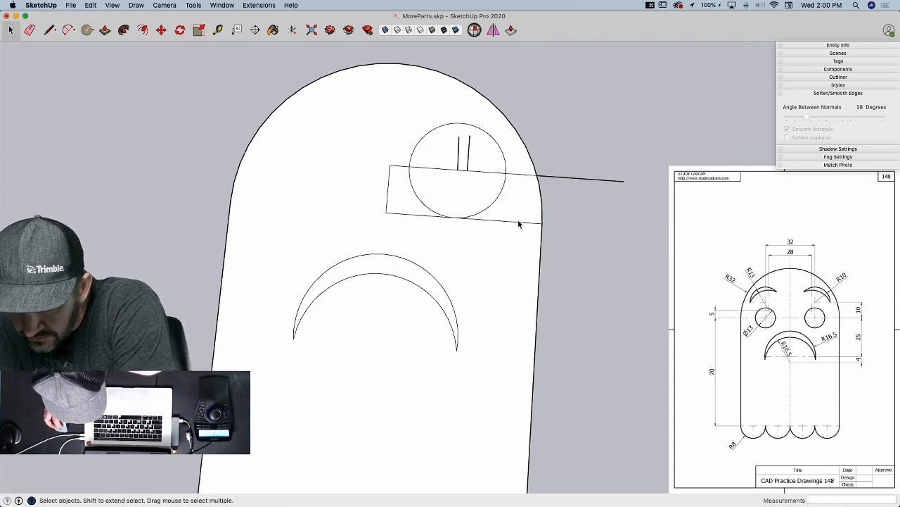
{"action": "key", "text": "l"}
{"action": "key", "text": "e"}
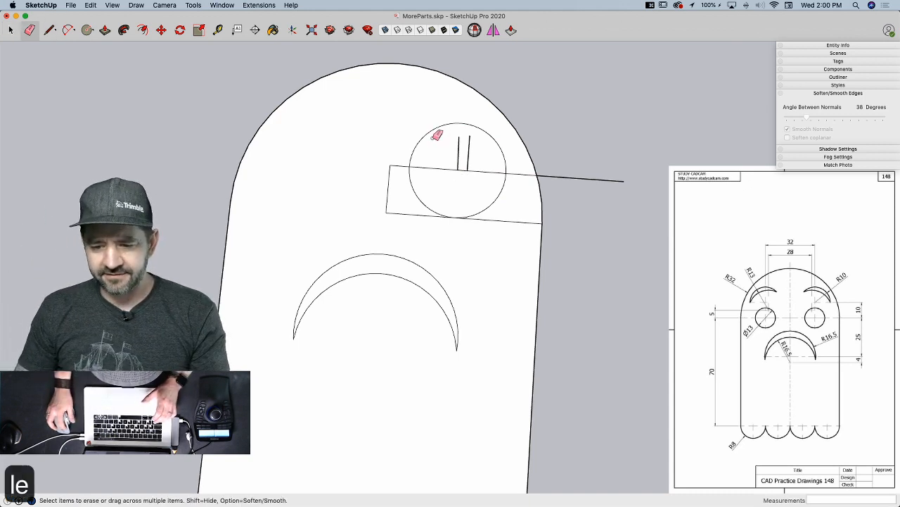
- Undo the eyebrow circle and draw a stepped guide from the centreline guide's midpoint across and up to the first upright mark's foot
{"action": "key", "text": "super+z"}
{"action": "key", "text": "l"}
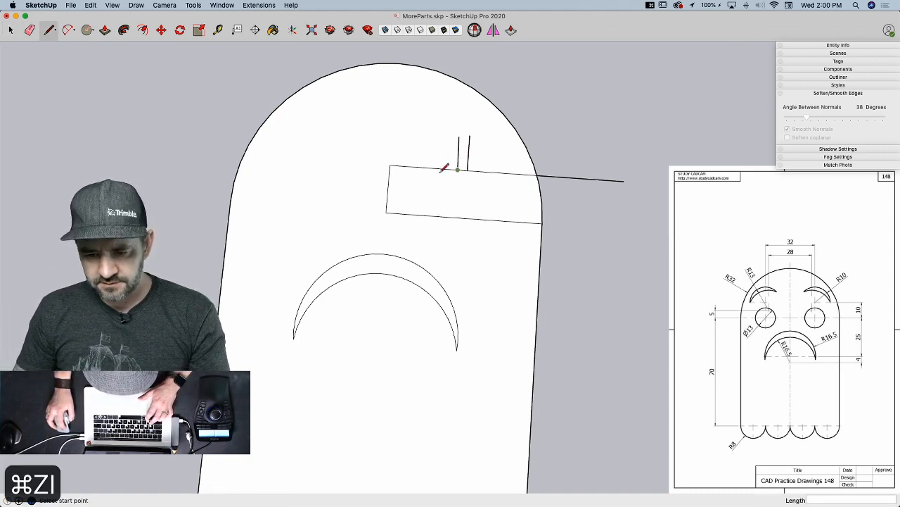
{"action": "left_click", "coordinate": [387, 189]}
{"action": "left_click", "coordinate": [458, 169]}
- Erase the old guide edges around the stepped line, including the upper guide left of the second mark and the lower guide
{"action": "key", "text": "e"}
{"action": "left_click", "coordinate": [390, 170]}
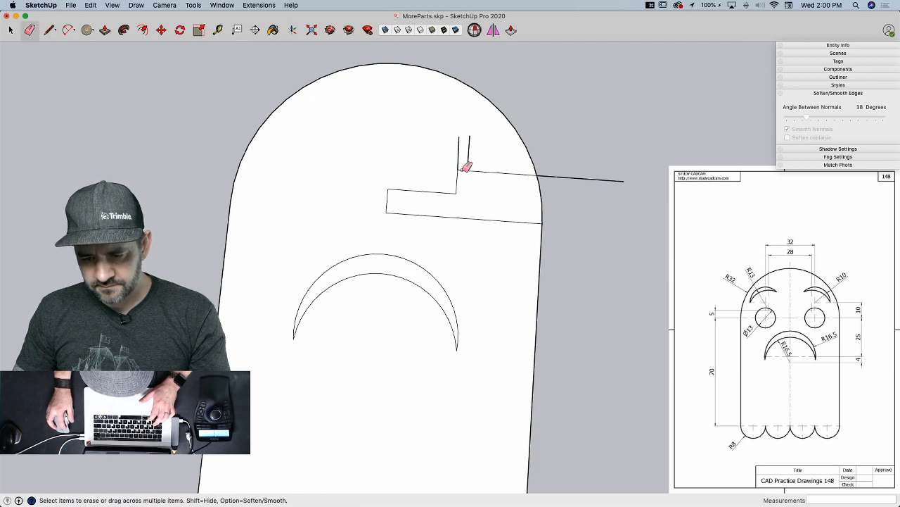
{"action": "left_click", "coordinate": [464, 169]}
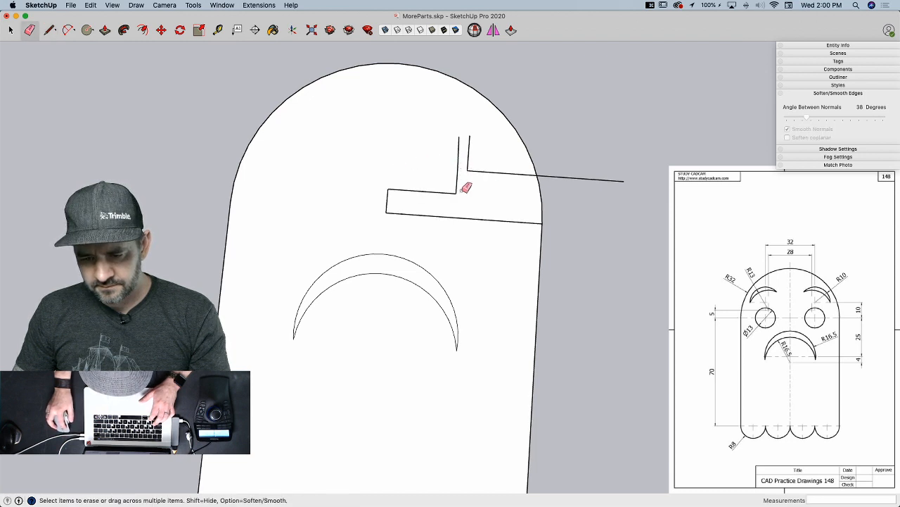
{"action": "left_click_drag", "start_coordinate": [388, 208], "coordinate": [394, 214]}
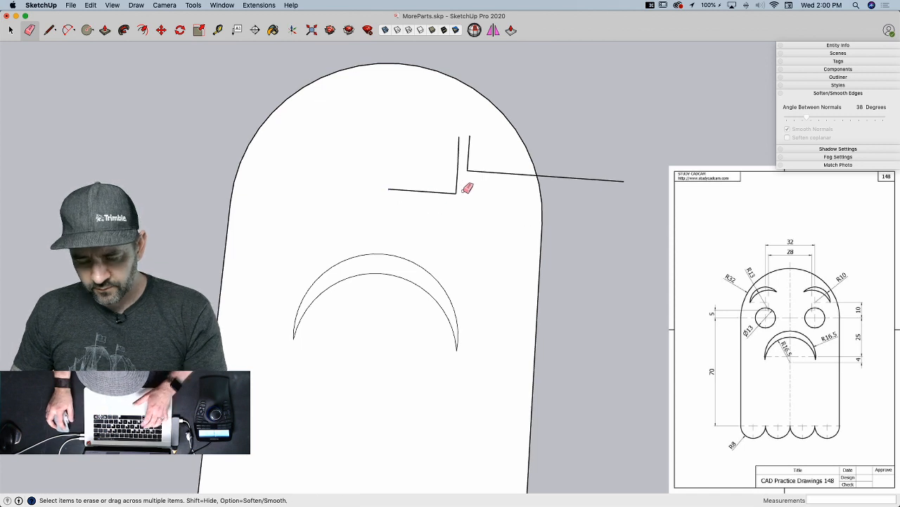
- Draw two circles of 10 m radius, one centred on the stepped guide's lower corner and one on the second upright mark's foot
{"action": "key", "text": "c"}
{"action": "left_click", "coordinate": [455, 192]}
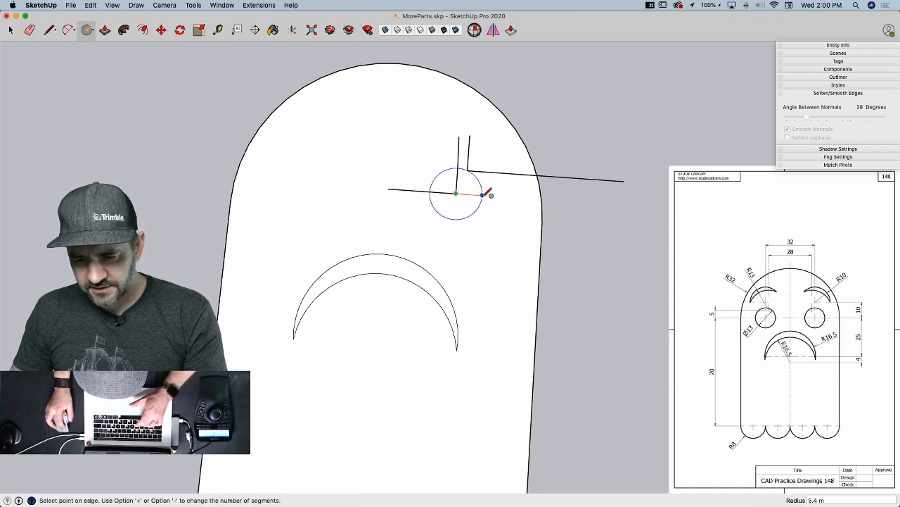
{"action": "type", "text": "10"}
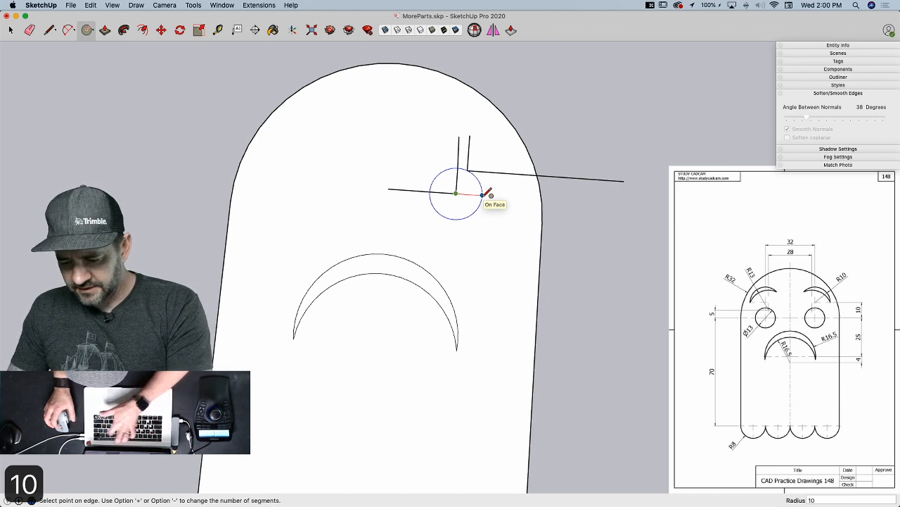
{"action": "key", "text": "Return"}
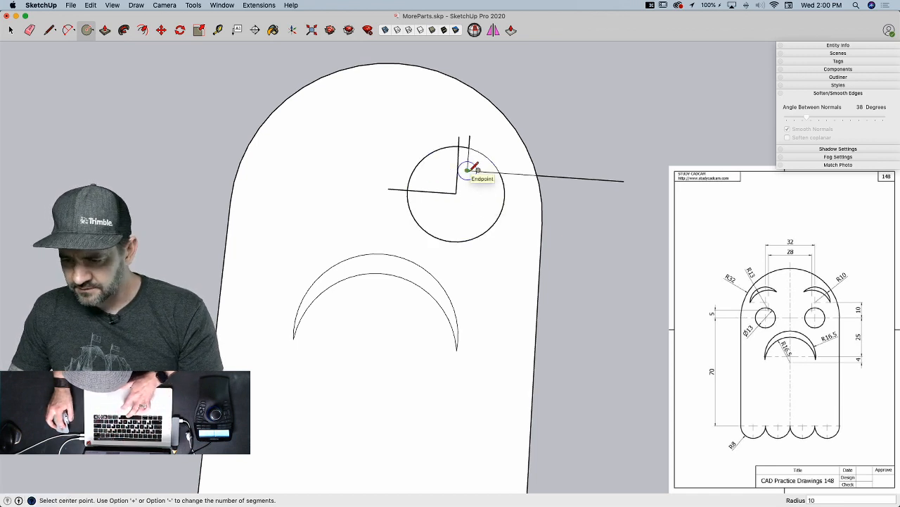
{"action": "left_click", "coordinate": [468, 171]}
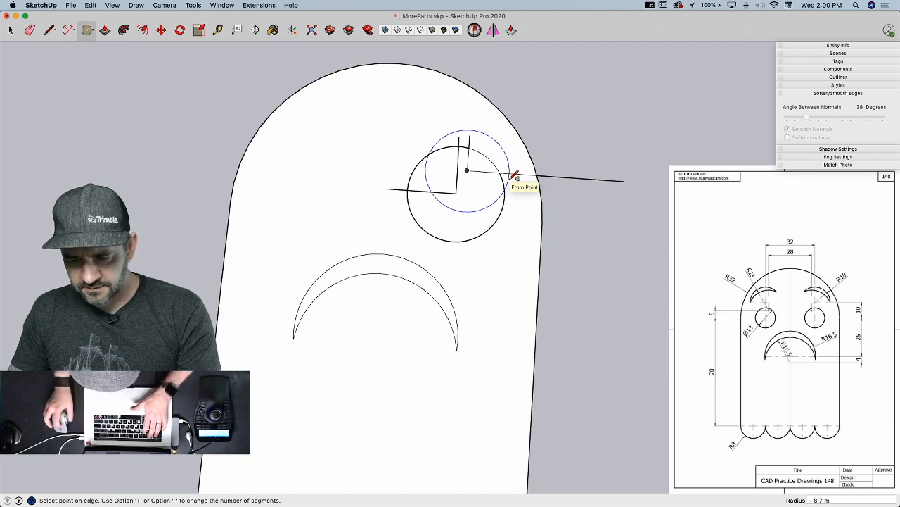
{"action": "type", "text": "10"}
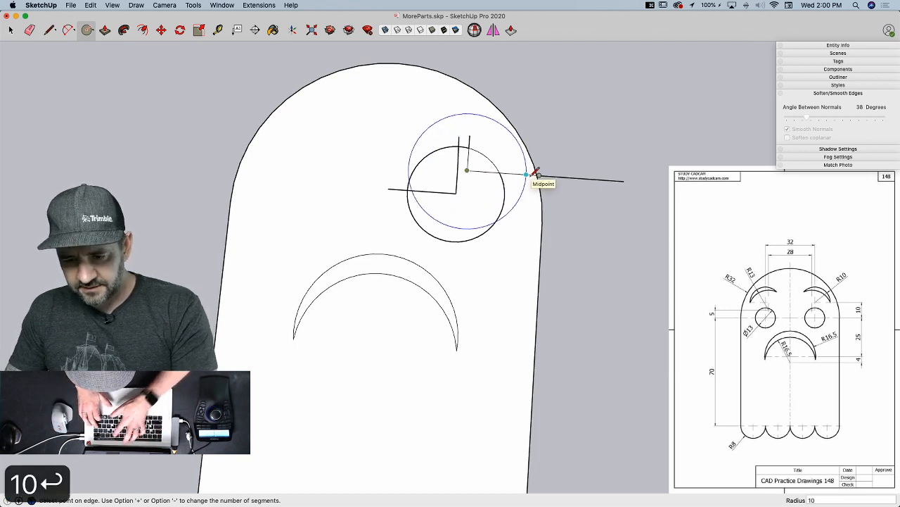
{"action": "key", "text": "Return"}
- Erase the overlapping circle parts and the inner guide lines, leaving only the eyebrow crescent
{"action": "key", "text": "e"}
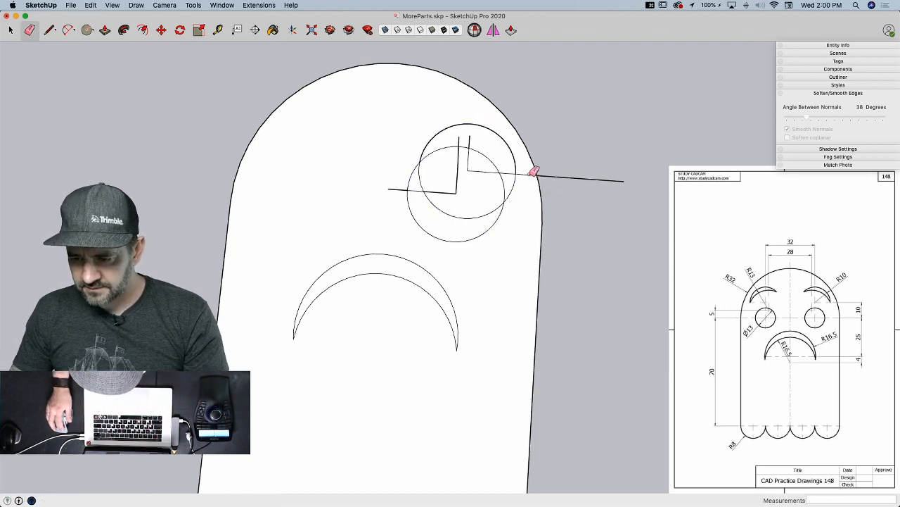
{"action": "mouse_move", "coordinate": [416, 164]}
{"action": "left_mouse_down"}
{"action": "mouse_move", "coordinate": [423, 187]}
{"action": "mouse_move", "coordinate": [399, 194]}
{"action": "mouse_move", "coordinate": [458, 188]}
{"action": "mouse_move", "coordinate": [464, 142]}
{"action": "mouse_move", "coordinate": [473, 161]}
{"action": "mouse_move", "coordinate": [500, 176]}
{"action": "mouse_move", "coordinate": [541, 169]}
{"action": "left_mouse_up"}
{"action": "left_click", "coordinate": [505, 202]}
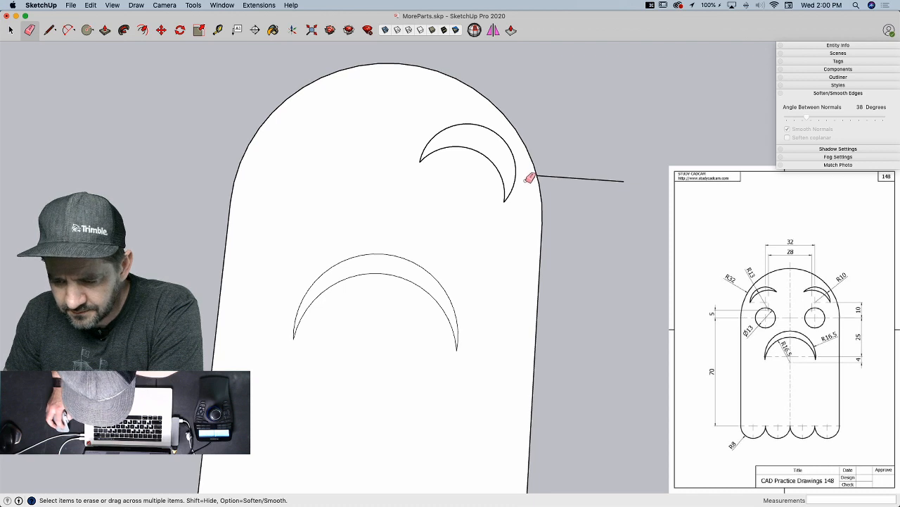
{"action": "key", "text": "l"}
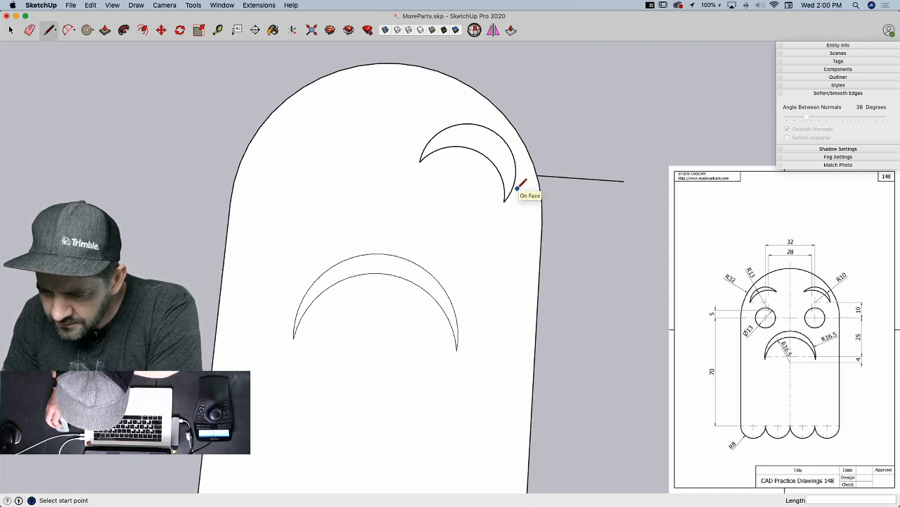
{"action": "left_click", "coordinate": [503, 201]}
{"action": "key", "text": "Escape"}
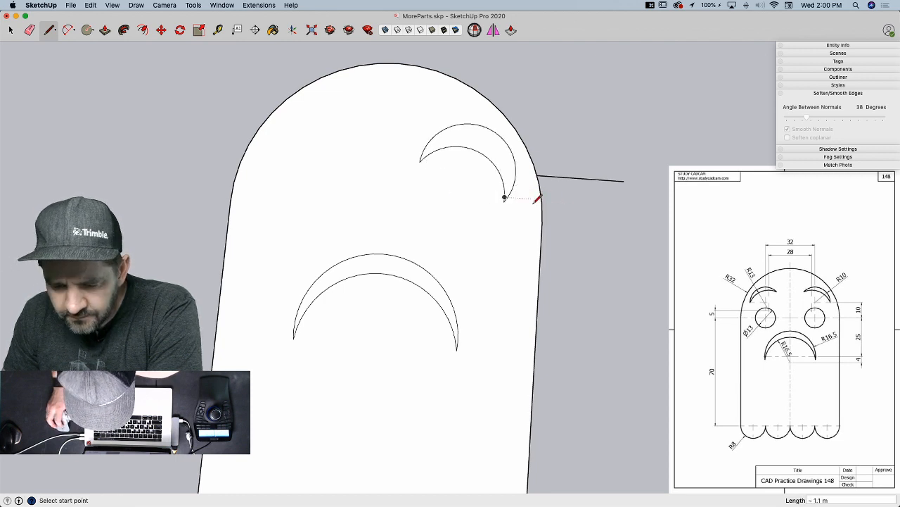
- Erase the leftover guide segment extending outside the ghost's outline
{"action": "key", "text": "e"}
{"action": "left_click", "coordinate": [566, 177]}
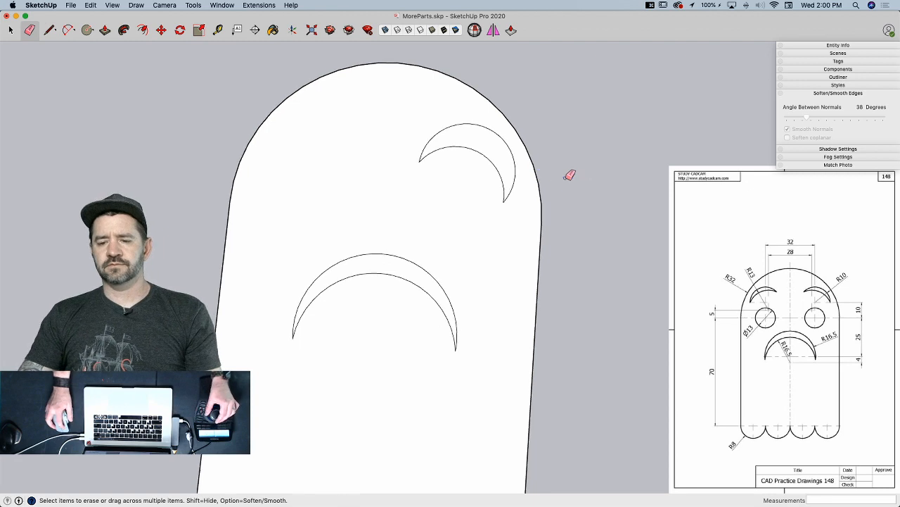
- Draw guide lines from the inner eyebrow arc's centre, across to the centreline and down to the level where the dome meets the sides
{"action": "key", "text": "l"}
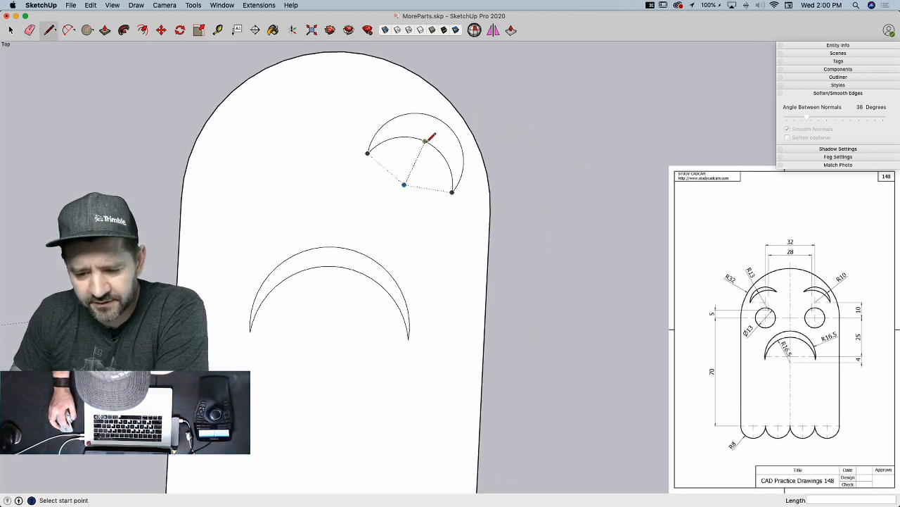
{"action": "left_click", "coordinate": [403, 185]}
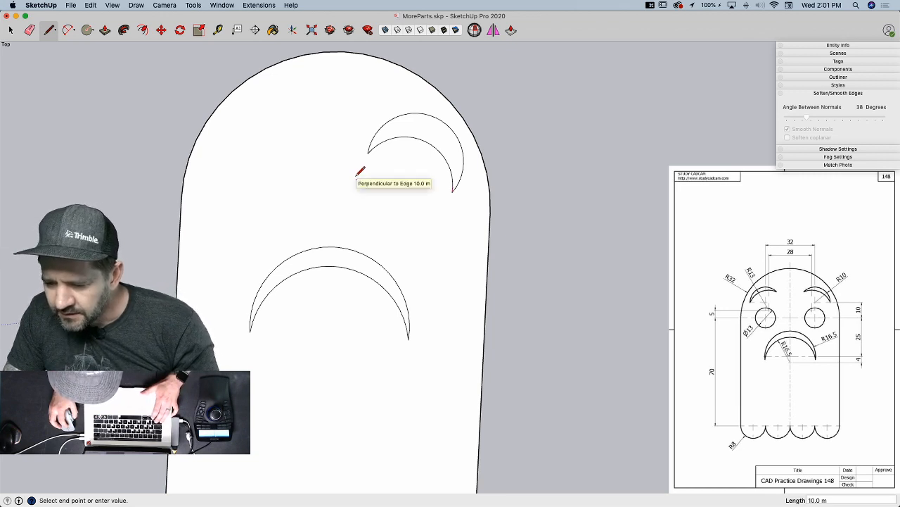
{"action": "key", "text": "shift"}
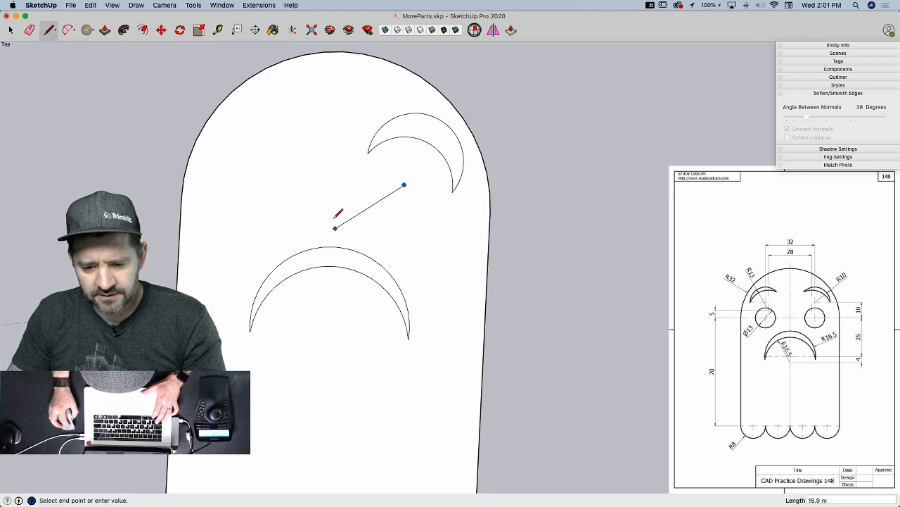
{"action": "left_click", "coordinate": [344, 50]}
{"action": "key", "text": "Escape"}
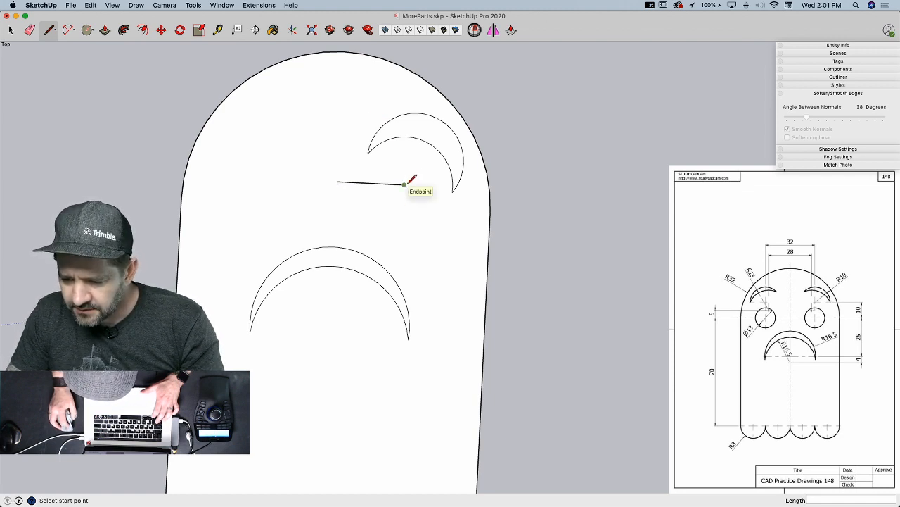
{"action": "left_click", "coordinate": [405, 184]}
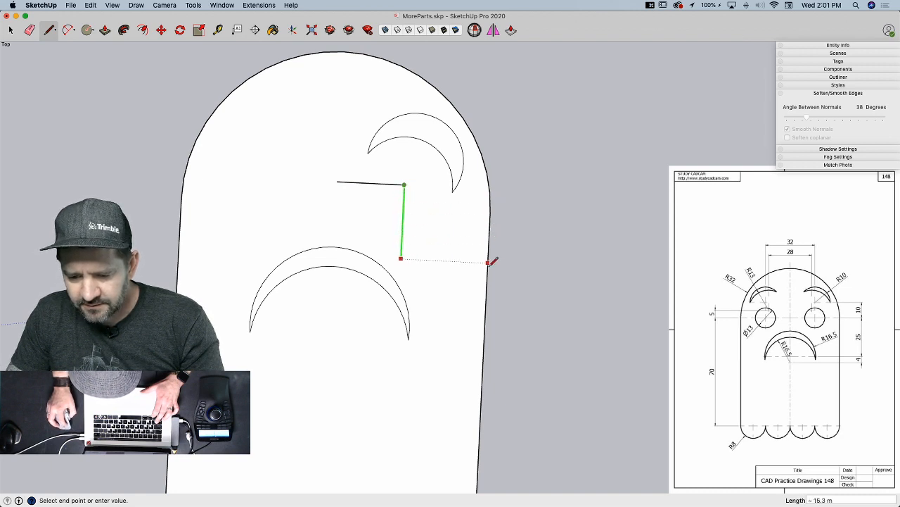
{"action": "left_click", "coordinate": [496, 204]}
{"action": "key", "text": "Escape"}
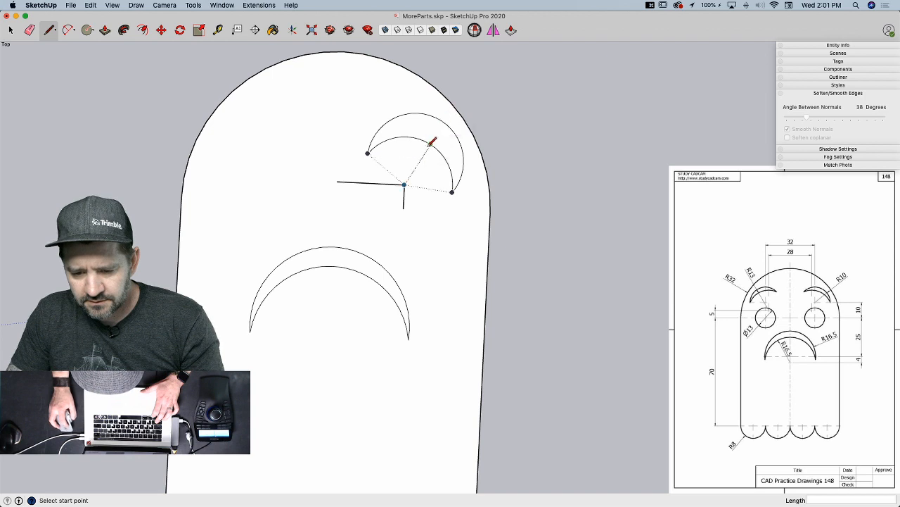
- Draw matching guide lines from the outer eyebrow arc's centre, 16 m across to the centreline and down to the dome's base level
{"action": "left_click", "coordinate": [415, 161]}
{"action": "key", "text": "shift"}
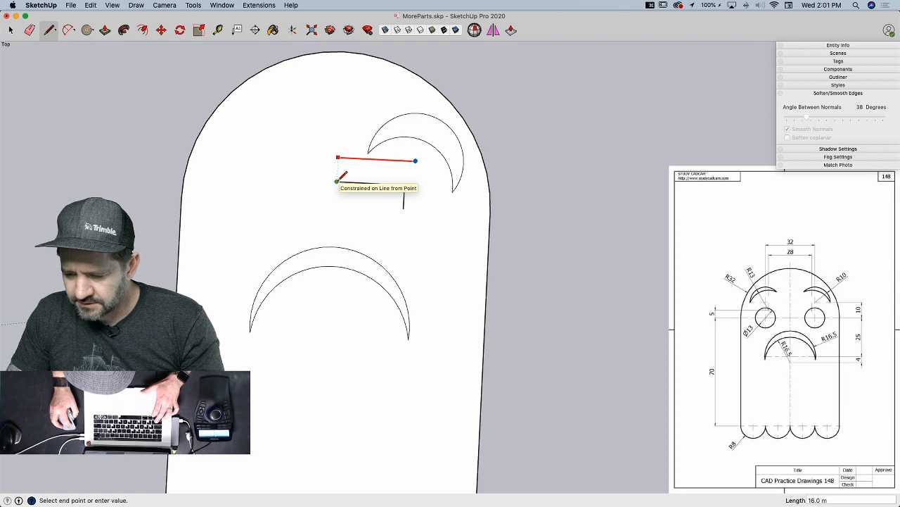
{"action": "left_click", "coordinate": [340, 179]}
{"action": "key", "text": "Escape"}
{"action": "left_click", "coordinate": [415, 160]}
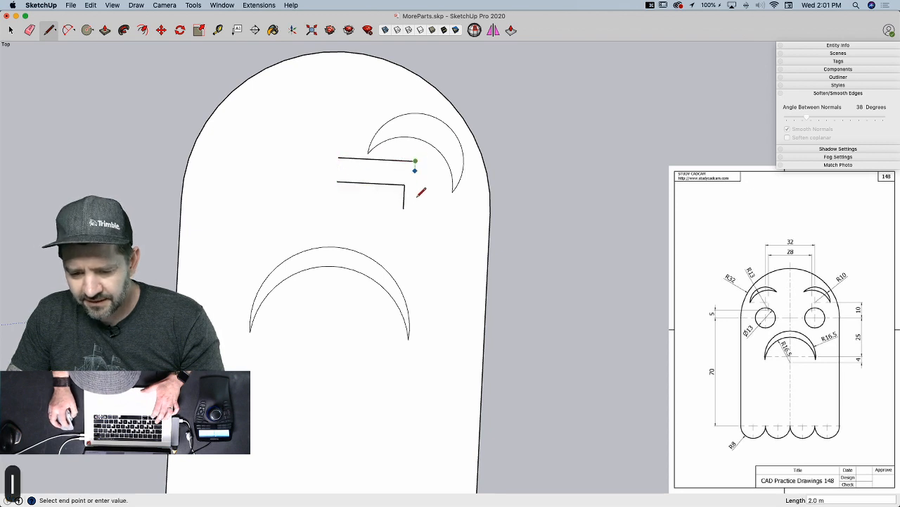
{"action": "left_click", "coordinate": [413, 208]}
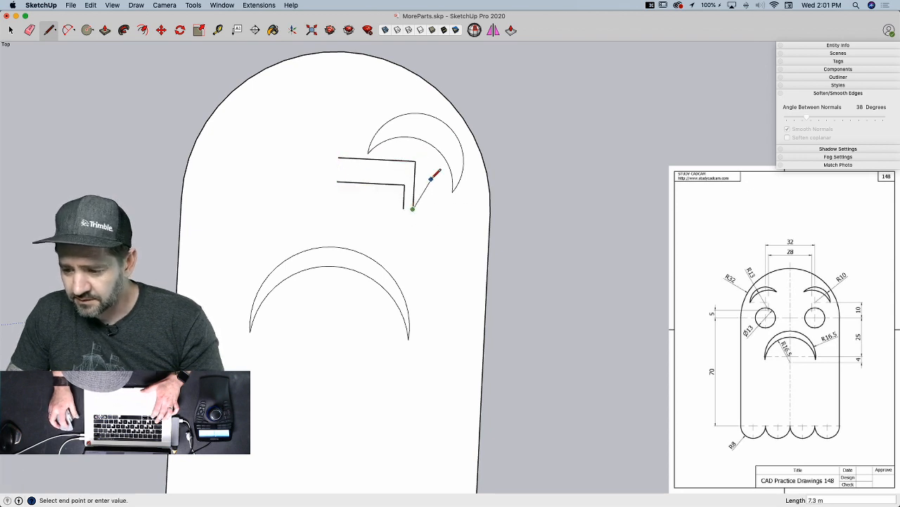
{"action": "key", "text": "space"}
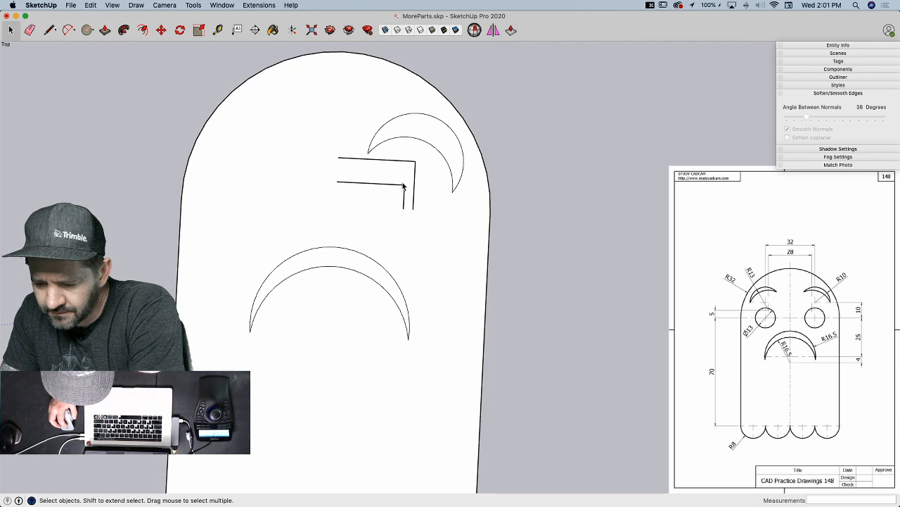
- Draw a 64 m line across the body between the two ends of the dome arc
{"action": "key", "text": "l"}
{"action": "left_click", "coordinate": [491, 212]}
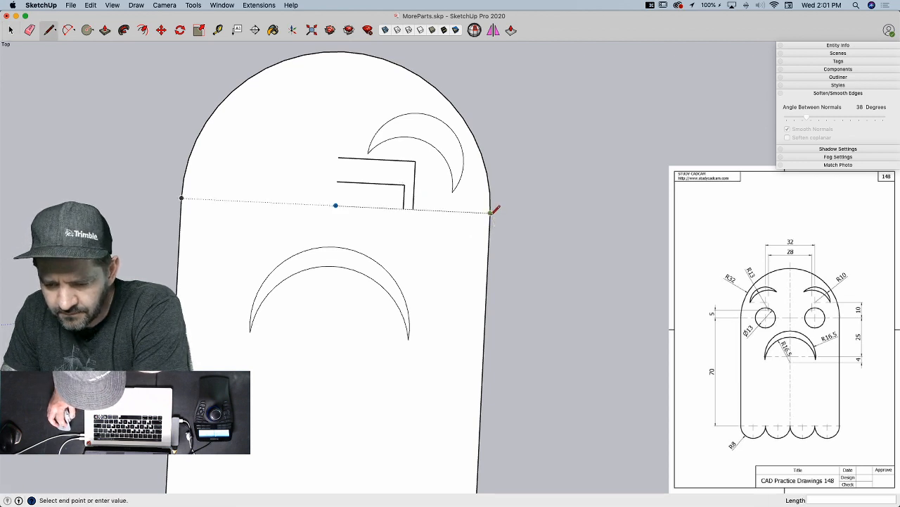
{"action": "left_click", "coordinate": [182, 198]}
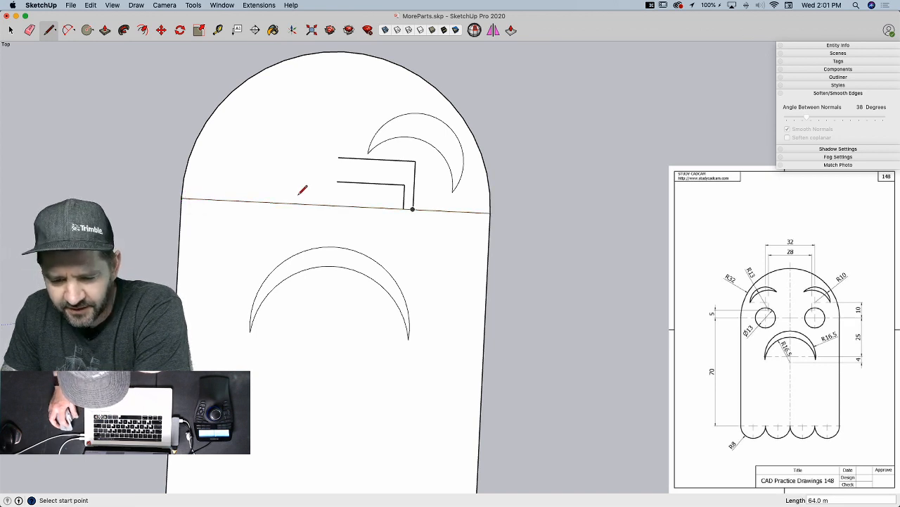
{"action": "key", "text": "space"}
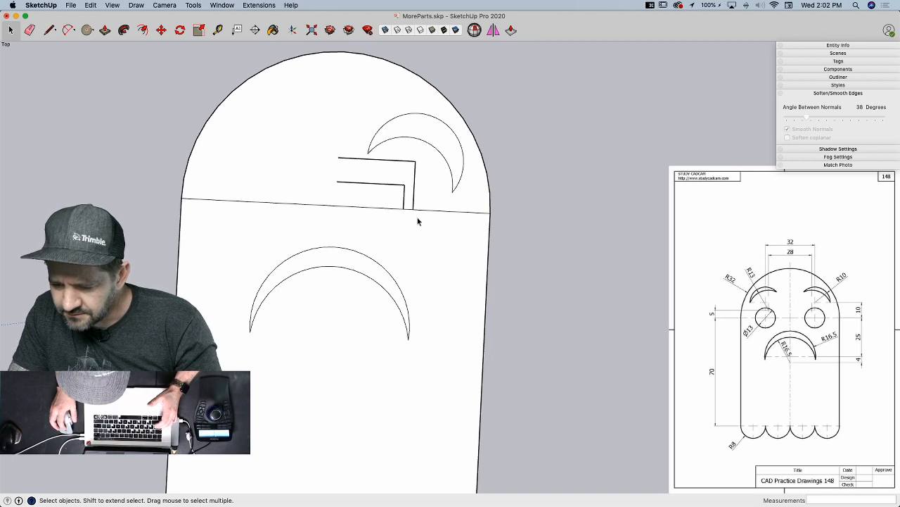
- Draw the eye circle centred where the outer upright guide meets the cross line, and set its radius to 6.5 m
{"action": "key", "text": "l"}
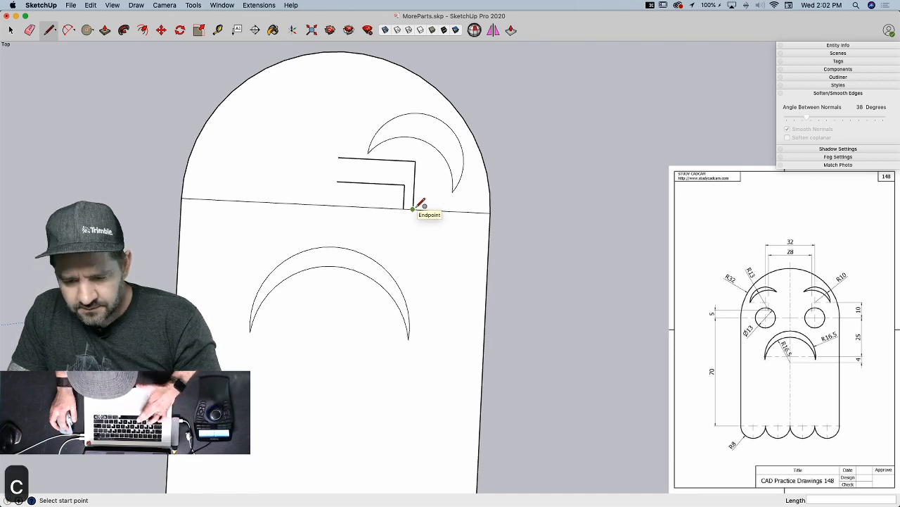
{"action": "key", "text": "c"}
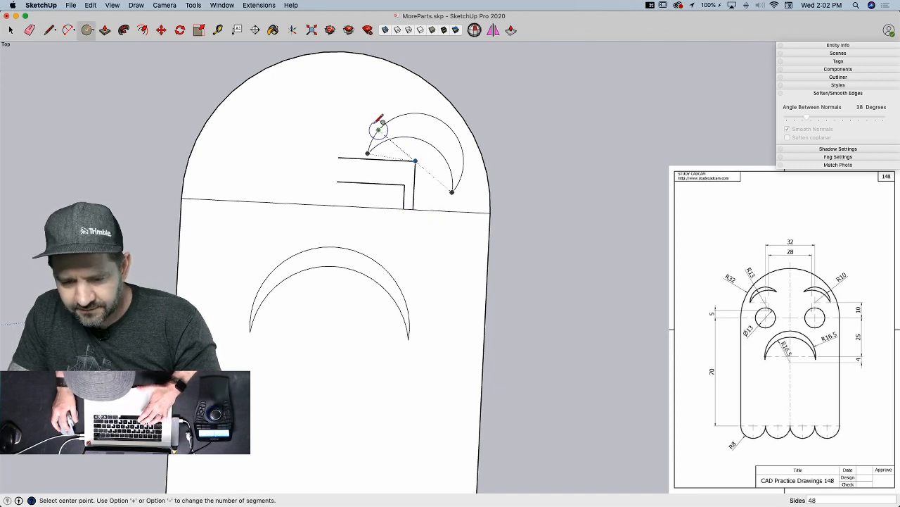
{"action": "left_click", "coordinate": [413, 209]}
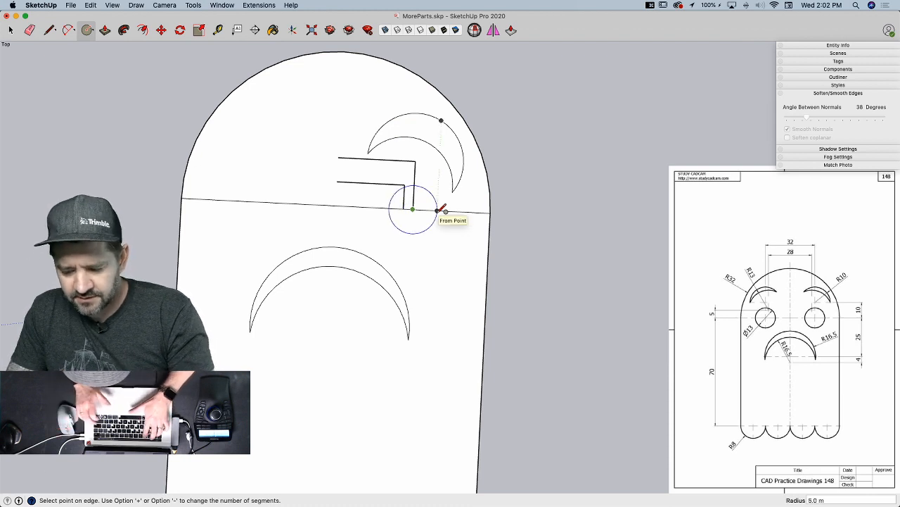
{"action": "type", "text": "13"}
{"action": "key", "text": "Return"}
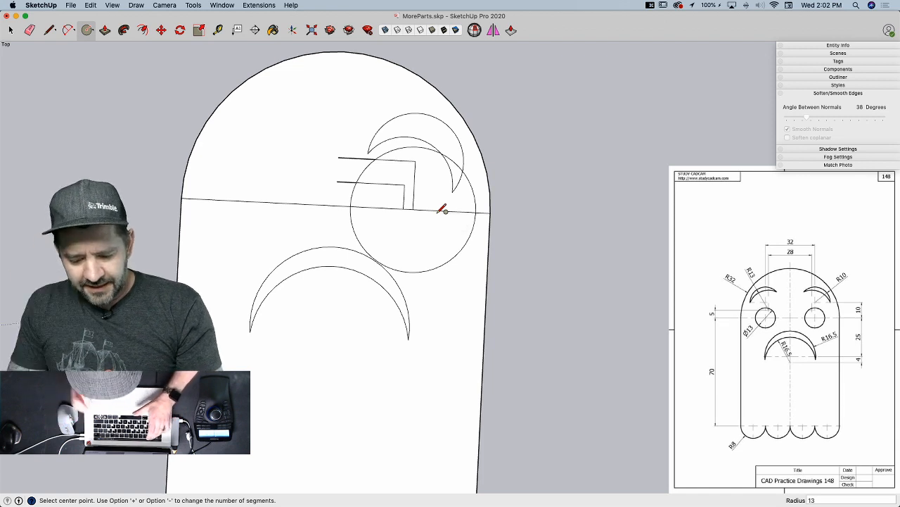
{"action": "type", "text": "6.5"}
{"action": "key", "text": "Return"}
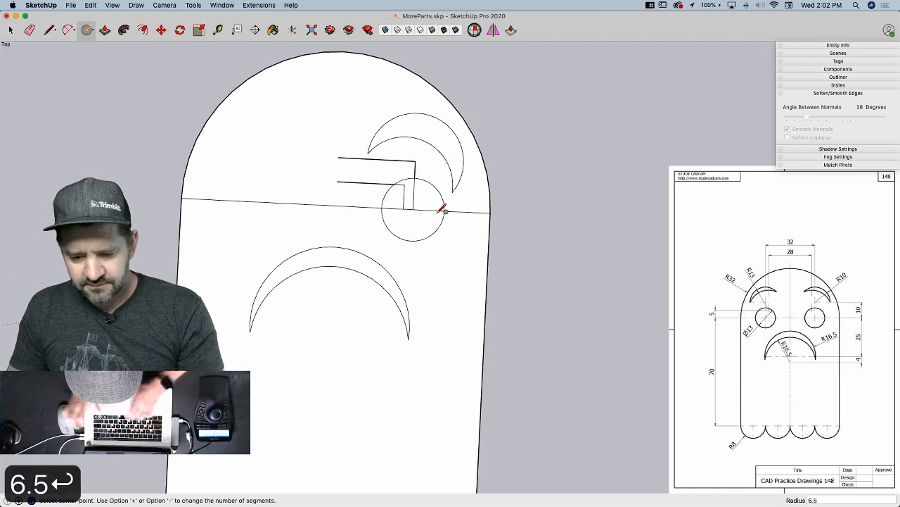
- Check the eyebrow radii on the reference drawing and erase the eyebrow's inner arc
{"action": "key", "text": "e"}
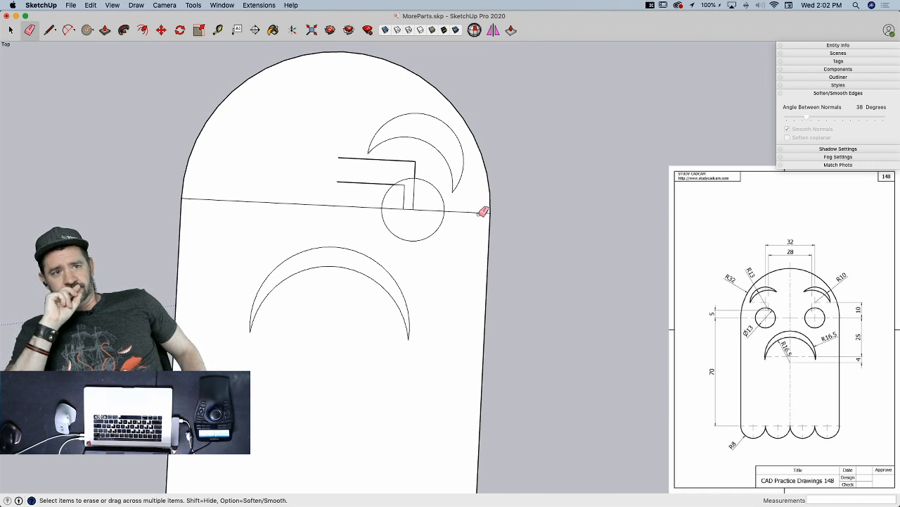
{"action": "key", "text": "space"}
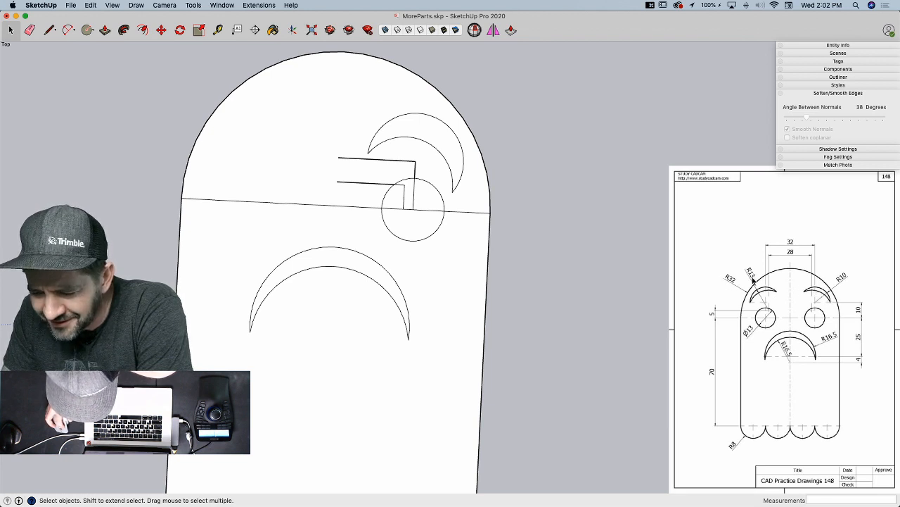
{"action": "key", "text": "e"}
{"action": "left_click", "coordinate": [424, 138]}
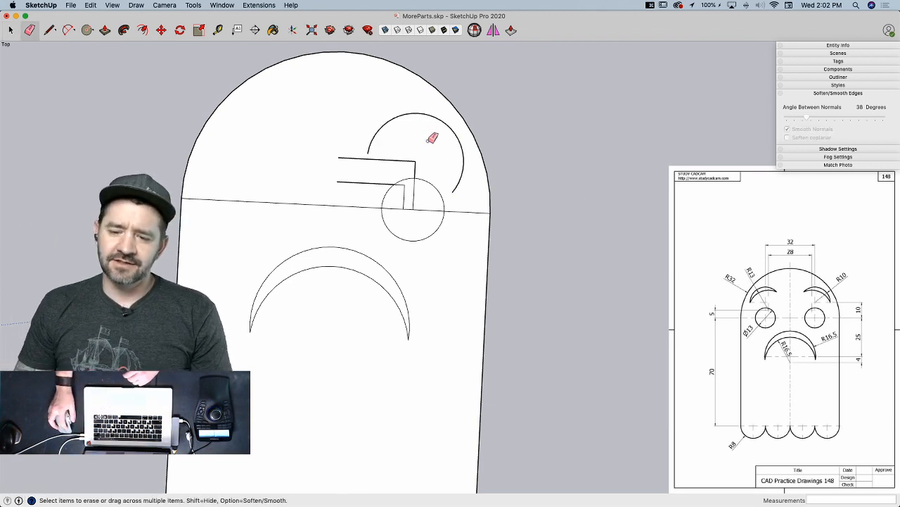
- Draw a circle of 13 m radius centred on the upper corner of the inner guide lines for the eyebrow's lower curve
{"action": "key", "text": "c"}
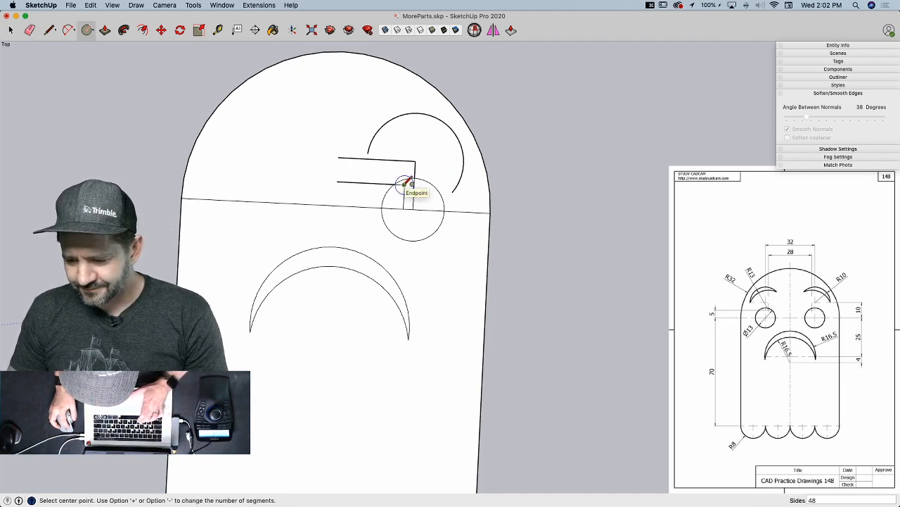
{"action": "left_click", "coordinate": [404, 184]}
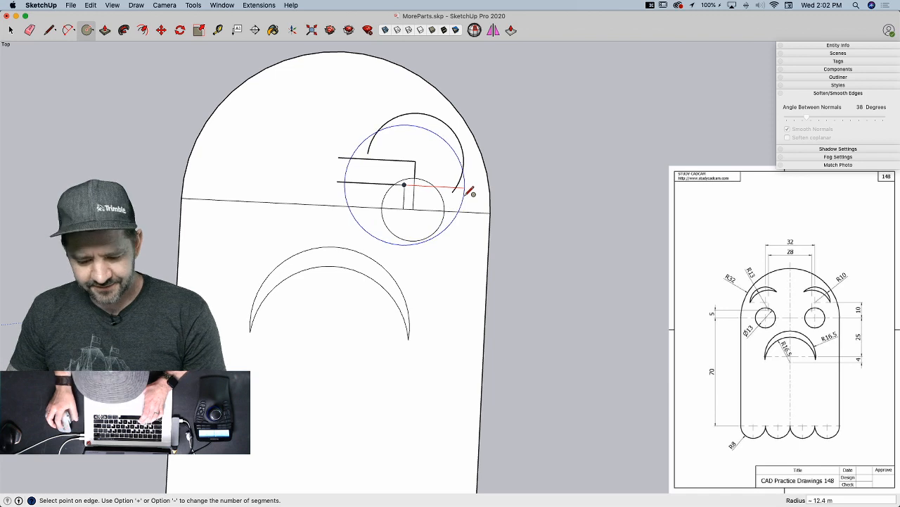
{"action": "type", "text": "13"}
{"action": "key", "text": "Return"}
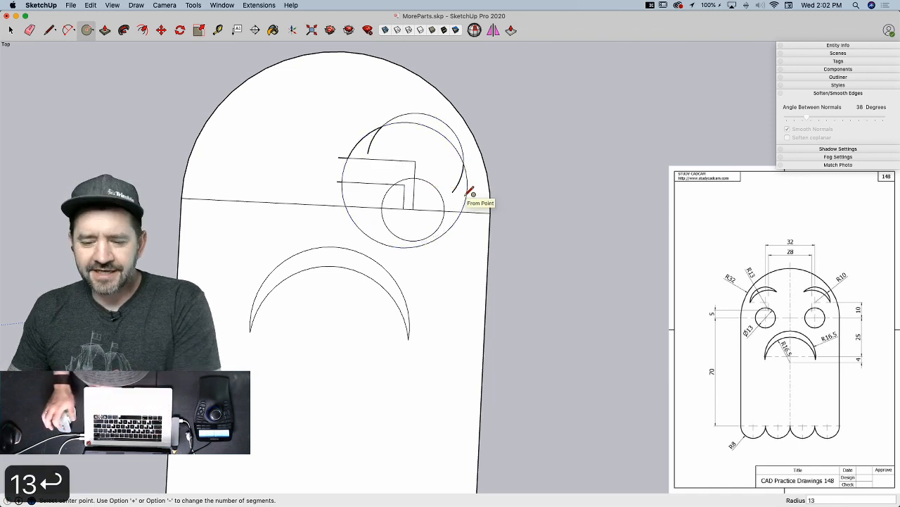
- Erase the excess circle and arc portions outside the eyebrow crescent, all the guide lines and the cross line through the eye
{"action": "key", "text": "e"}
{"action": "mouse_move", "coordinate": [384, 123]}
{"action": "left_mouse_down"}
{"action": "mouse_move", "coordinate": [354, 147]}
{"action": "mouse_move", "coordinate": [347, 181]}
{"action": "mouse_move", "coordinate": [350, 148]}
{"action": "mouse_move", "coordinate": [355, 208]}
{"action": "mouse_move", "coordinate": [344, 205]}
{"action": "left_mouse_up"}
{"action": "mouse_move", "coordinate": [422, 203]}
{"action": "left_mouse_down"}
{"action": "mouse_move", "coordinate": [411, 200]}
{"action": "mouse_move", "coordinate": [422, 209]}
{"action": "left_mouse_up"}
{"action": "left_click", "coordinate": [414, 190]}
{"action": "left_click", "coordinate": [402, 185]}
{"action": "left_click", "coordinate": [415, 169]}
{"action": "mouse_move", "coordinate": [467, 180]}
{"action": "left_mouse_down"}
{"action": "mouse_move", "coordinate": [461, 208]}
{"action": "mouse_move", "coordinate": [459, 187]}
{"action": "mouse_move", "coordinate": [478, 209]}
{"action": "left_mouse_up"}
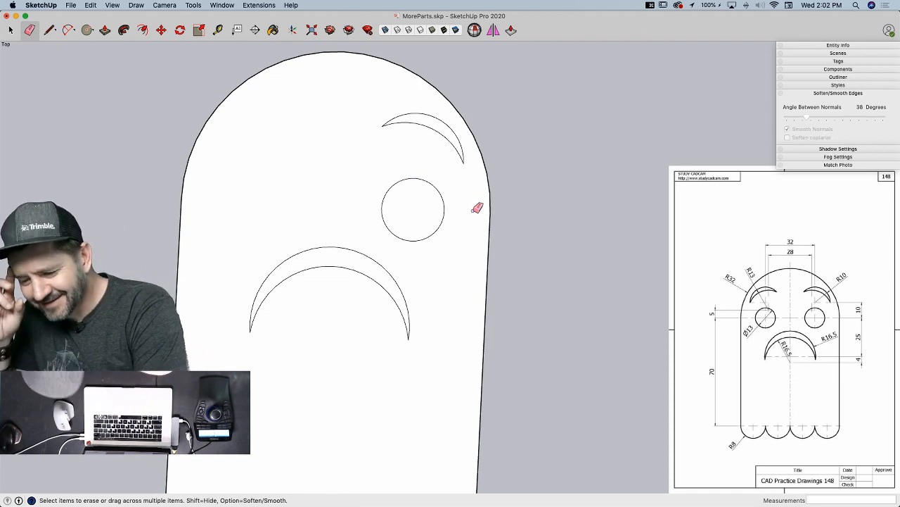
- Copy the eyebrow and eye faces to the other half of the head by rotating them over the green axis about the dome arc's centre
{"action": "key", "text": "space"}
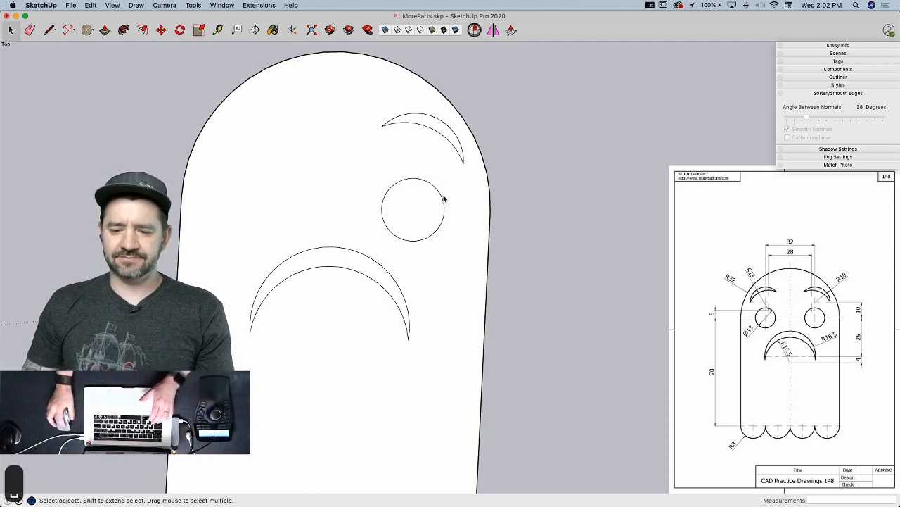
{"action": "left_click", "coordinate": [443, 202]}
{"action": "left_click", "coordinate": [460, 152], "text": "shift"}
{"action": "left_click", "coordinate": [447, 135]}
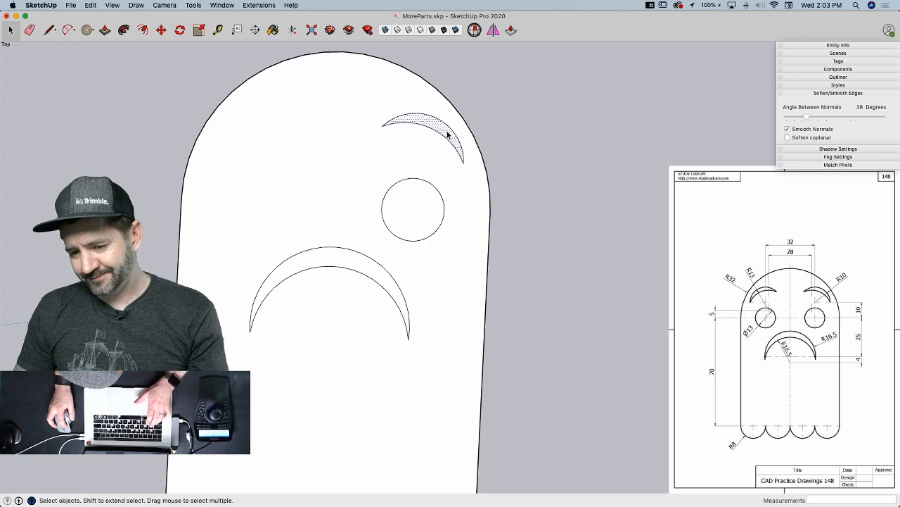
{"action": "left_click", "coordinate": [412, 203], "text": "shift"}
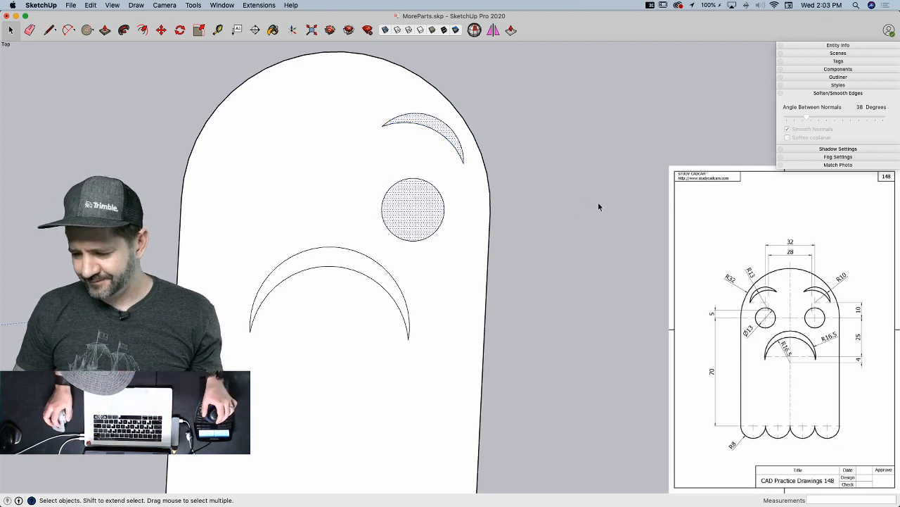
{"action": "scroll", "coordinate": [627, 285], "scroll_direction": "down", "scroll_amount": 2}
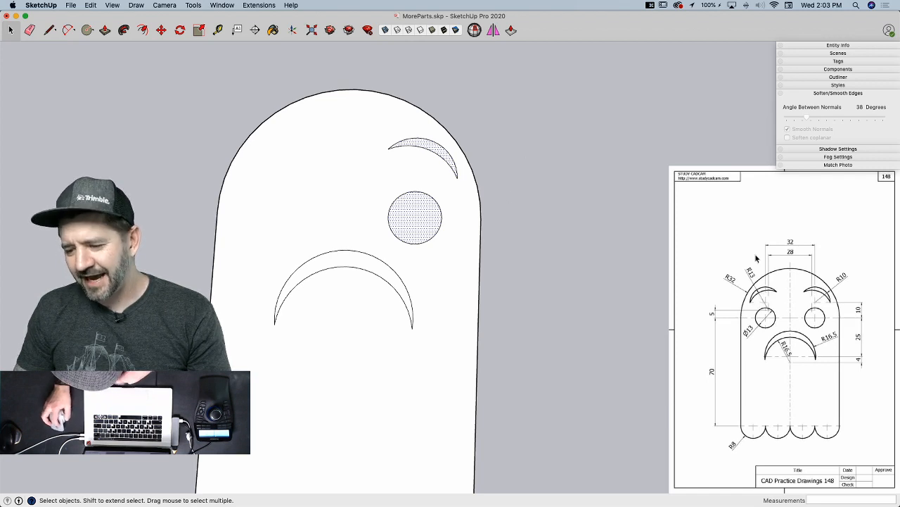
{"action": "key", "text": "l"}
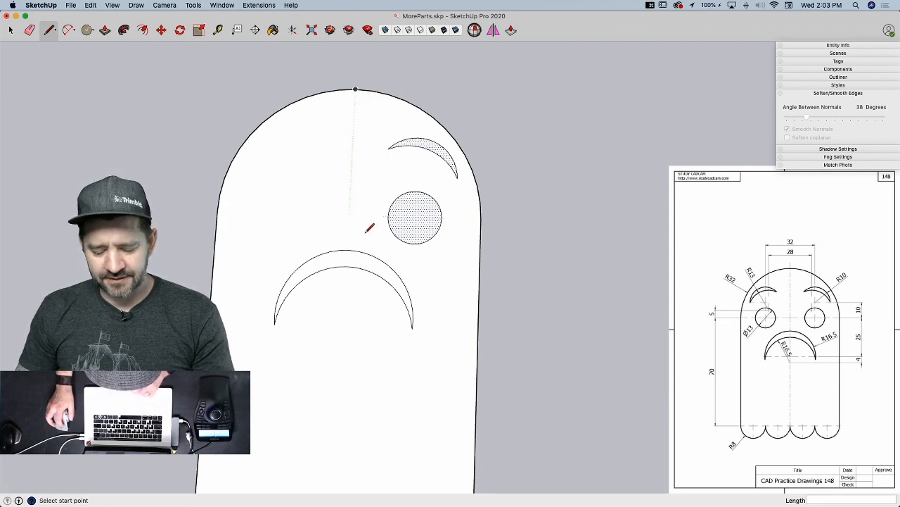
{"action": "key", "text": "q"}
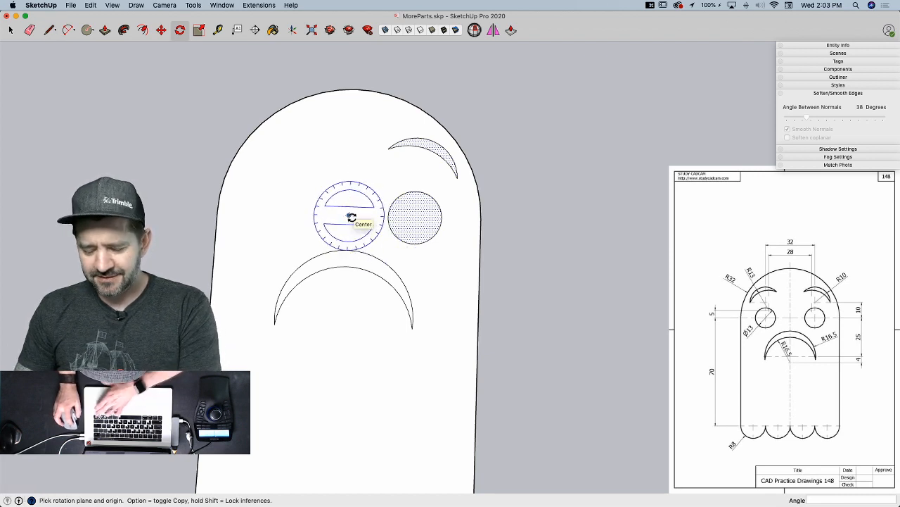
{"action": "key", "text": "Right"}
{"action": "key", "text": "Left"}
{"action": "left_click", "coordinate": [349, 214]}
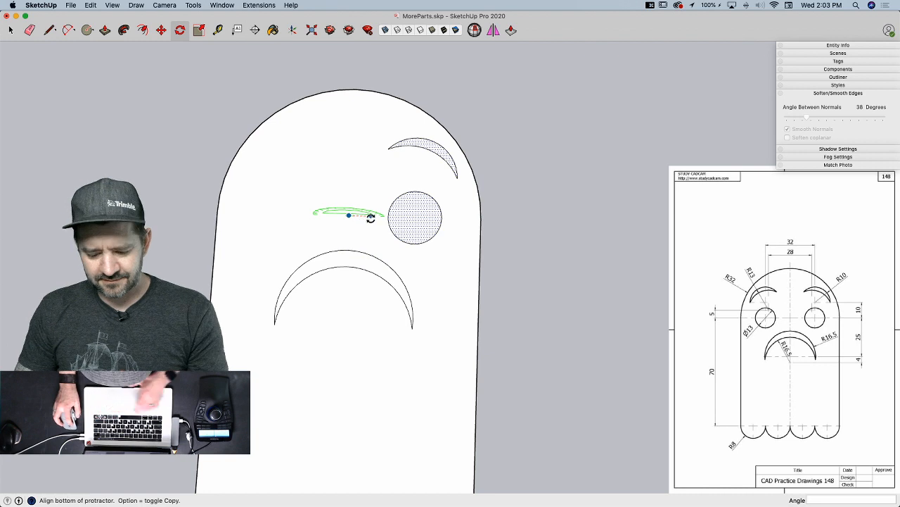
{"action": "left_click", "coordinate": [371, 215]}
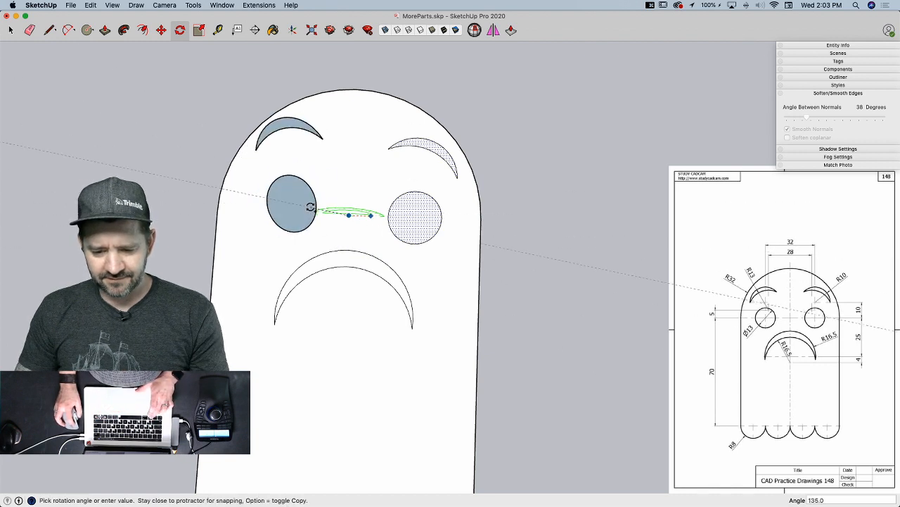
{"action": "left_click", "coordinate": [218, 238]}
- Delete the faces inside the copied eye and eyebrow to make openings
{"action": "key", "text": "l"}
{"action": "key", "text": "space"}
{"action": "left_click", "coordinate": [325, 204]}
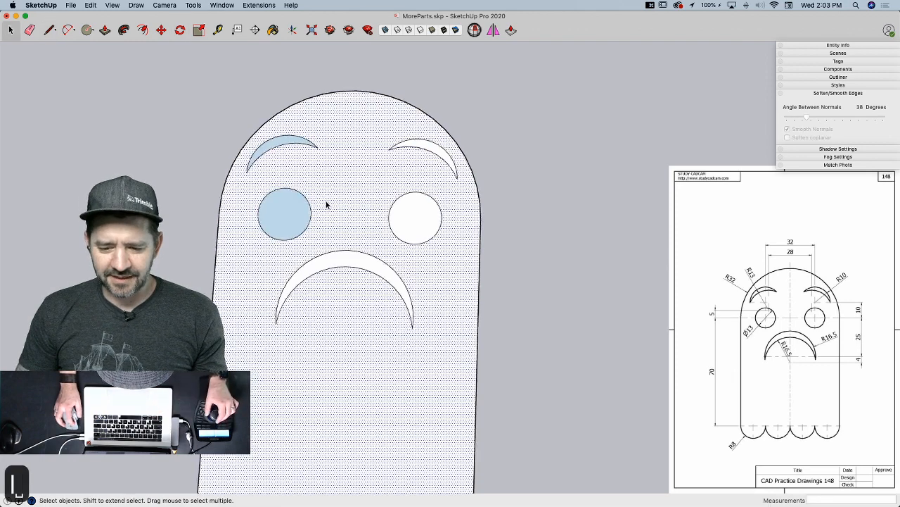
{"action": "left_click", "coordinate": [325, 217]}
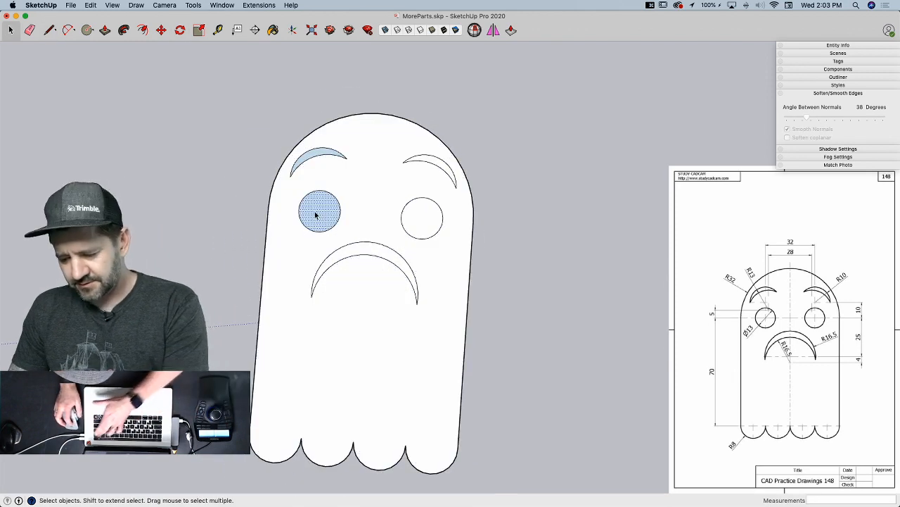
{"action": "key", "text": "BackSpace"}
{"action": "scroll", "coordinate": [320, 165], "scroll_direction": "up", "scroll_amount": 2}
{"action": "key", "text": "BackSpace"}
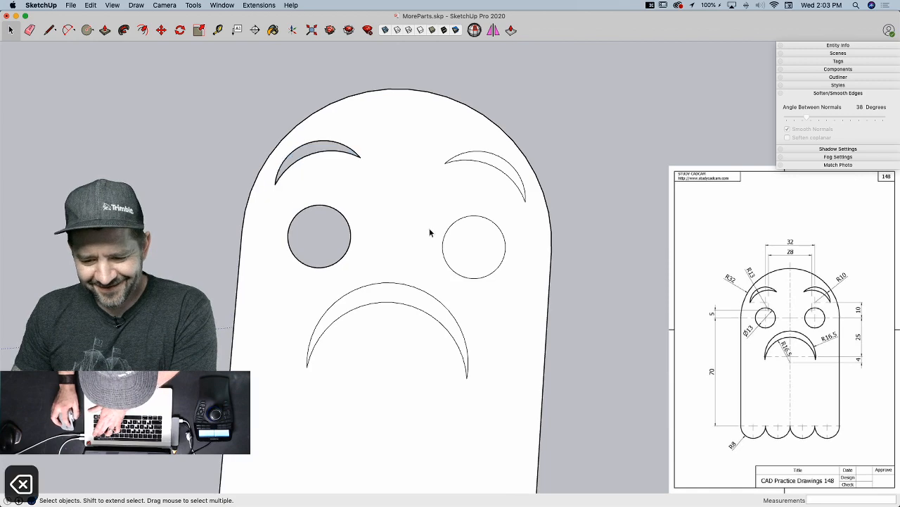
- Delete the faces inside the original eye, its eyebrow and the mouth to make openings
{"action": "left_click", "coordinate": [477, 259]}
{"action": "key", "text": "BackSpace"}
{"action": "left_click", "coordinate": [490, 164]}
{"action": "key", "text": "BackSpace"}
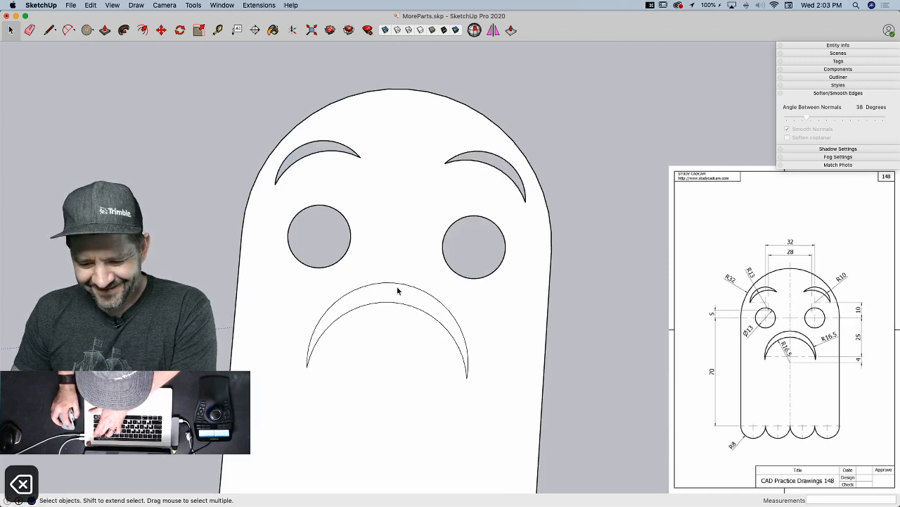
{"action": "left_click", "coordinate": [396, 289]}
{"action": "key", "text": "BackSpace"}
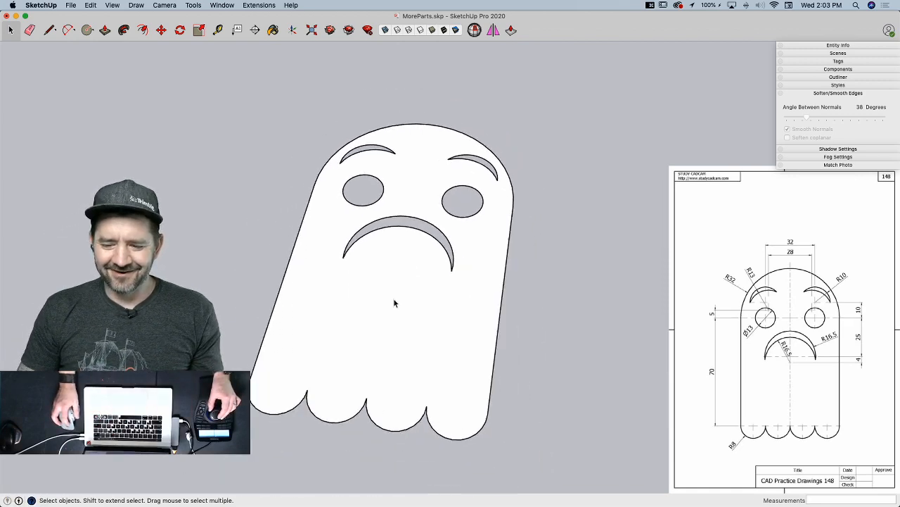
- Extrude the ghost's body face to a thickness of 4 m
{"action": "key", "text": "p"}
{"action": "left_click", "coordinate": [365, 333]}
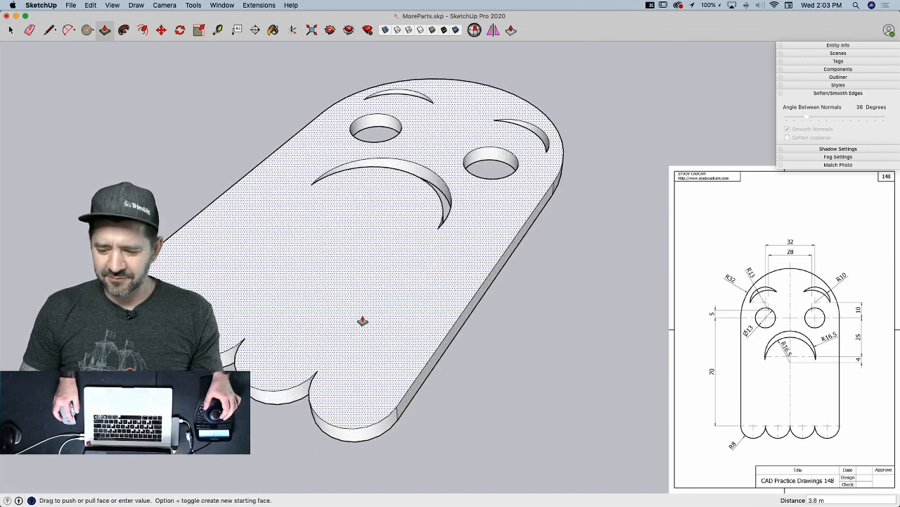
{"action": "left_click", "coordinate": [363, 322]}
{"action": "type", "text": "4"}
{"action": "key", "text": "Return"}
{"action": "key", "text": "e"}
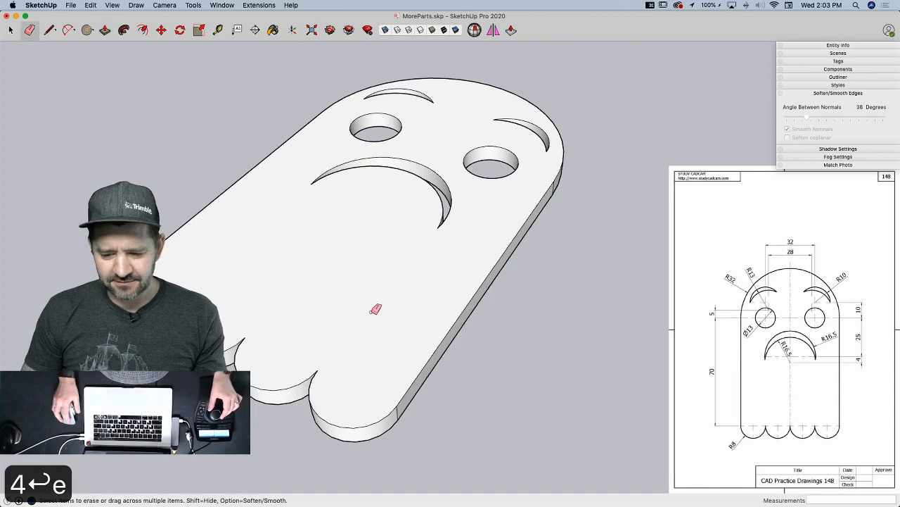
- Select the whole ghost solid and turn on Soften coplanar for its edges
{"action": "key", "text": "space"}
{"action": "left_click", "coordinate": [309, 226]}
{"action": "triple_click", "coordinate": [308, 226]}
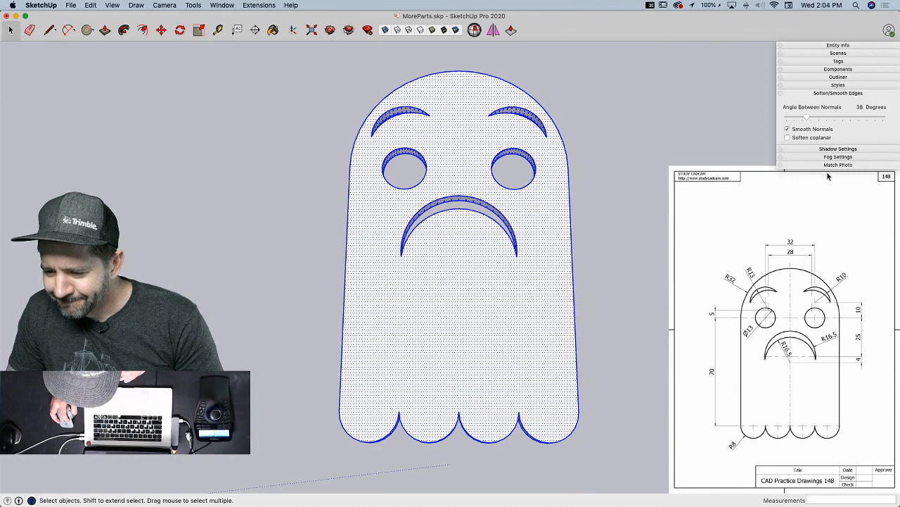
{"action": "left_click", "coordinate": [787, 137]}
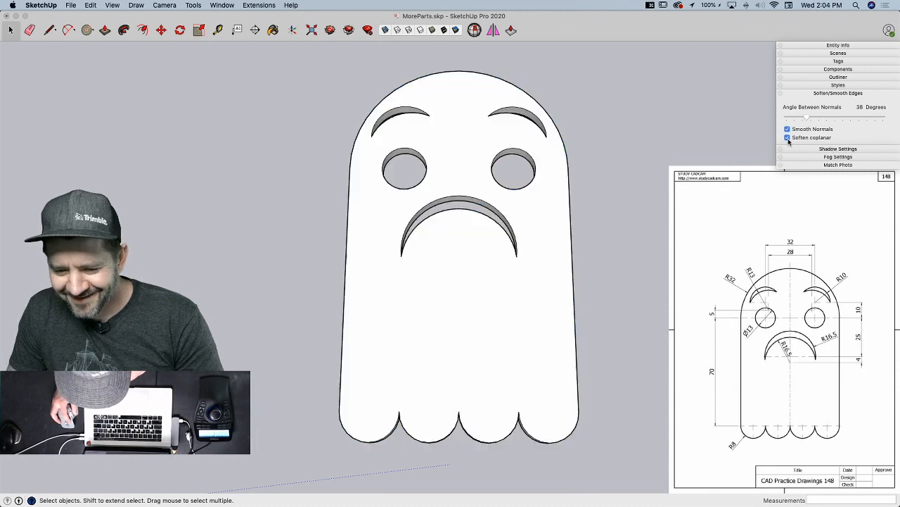
{"action": "left_click", "coordinate": [587, 120]}
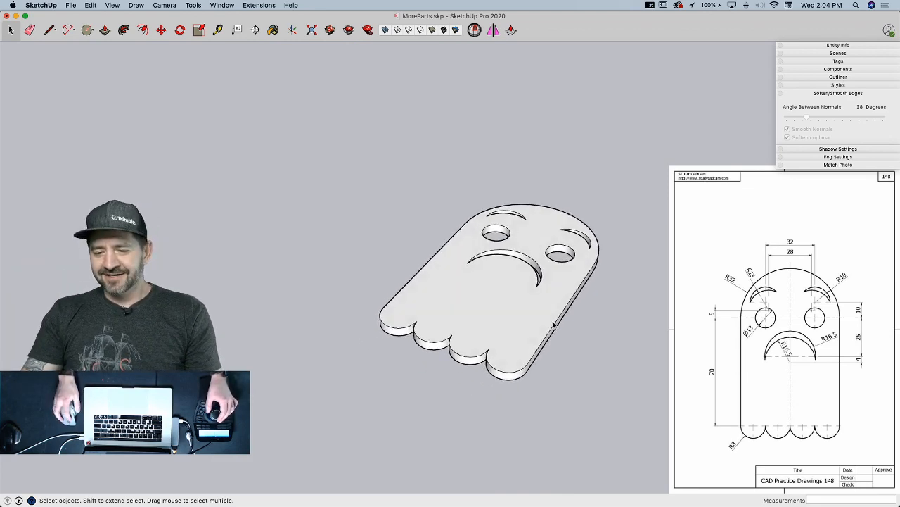
- Select all the ghost's connected geometry and make it a group
{"action": "triple_click", "coordinate": [450, 267]}
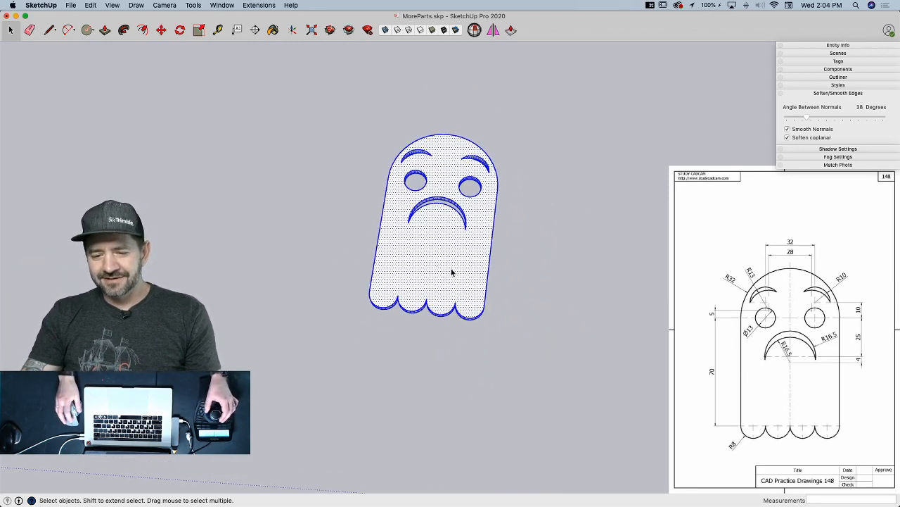
{"action": "right_click", "coordinate": [451, 268]}
{"action": "left_click", "coordinate": [522, 254]}
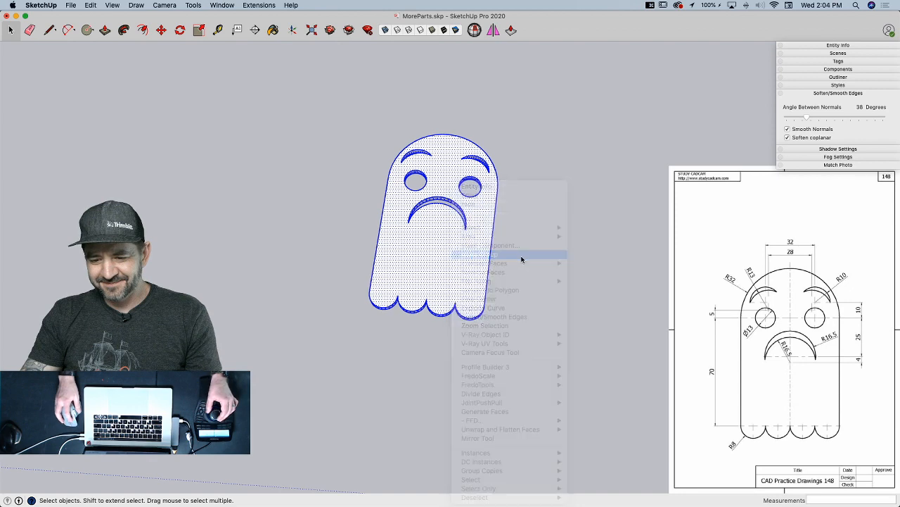
- Stand the ghost group upright by rotating it 90 degrees around the red axis at its scalloped base corner
{"action": "key", "text": "m"}
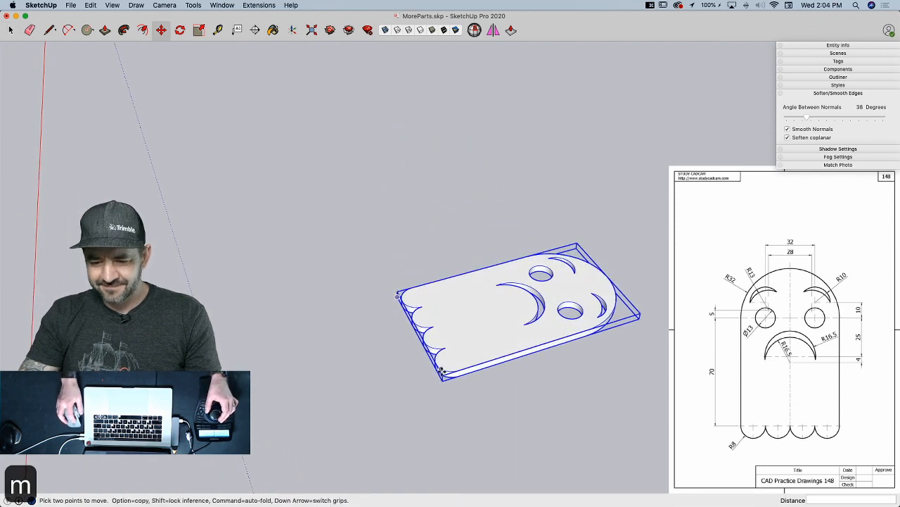
{"action": "key", "text": "space"}
{"action": "key", "text": "q"}
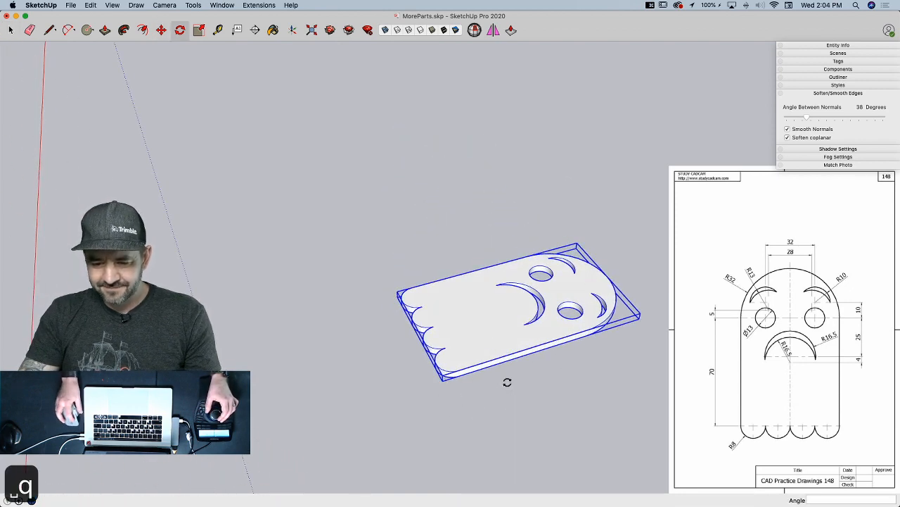
{"action": "key", "text": "Left"}
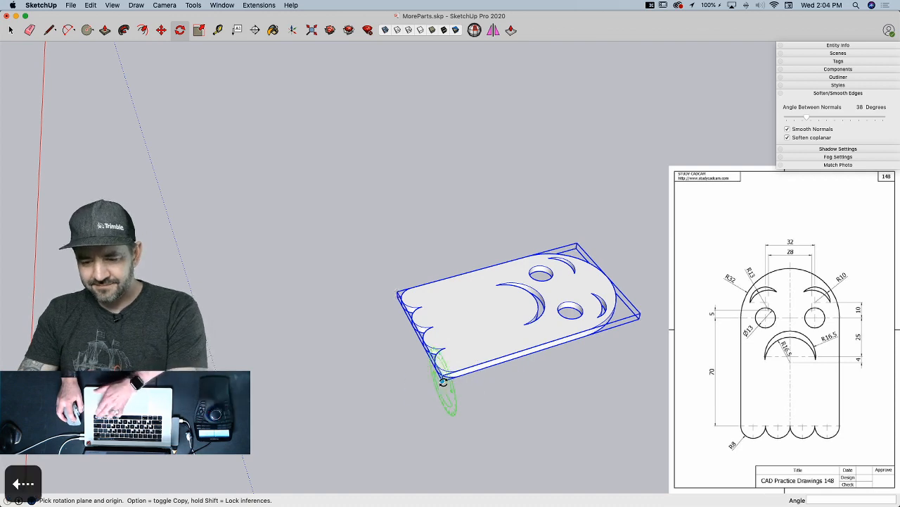
{"action": "key", "text": "Right"}
{"action": "left_click", "coordinate": [443, 380]}
{"action": "left_click", "coordinate": [489, 365]}
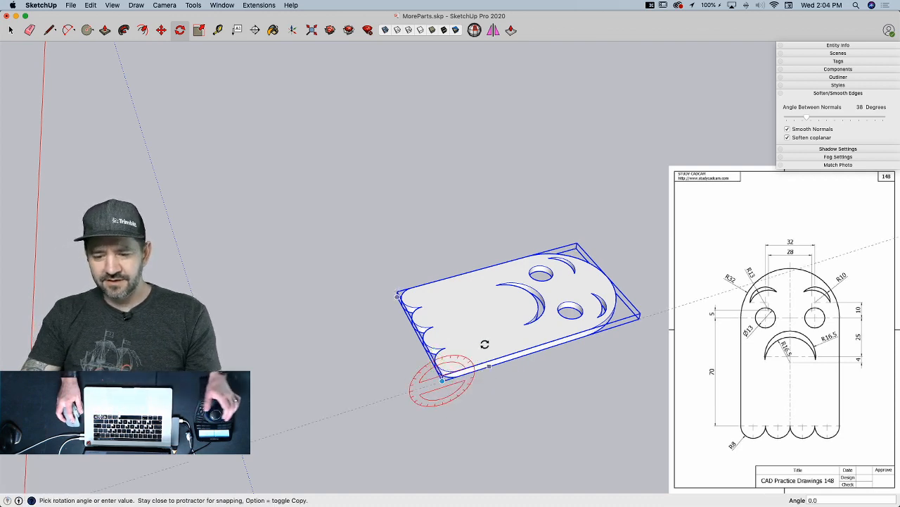
{"action": "left_click", "coordinate": [442, 327]}
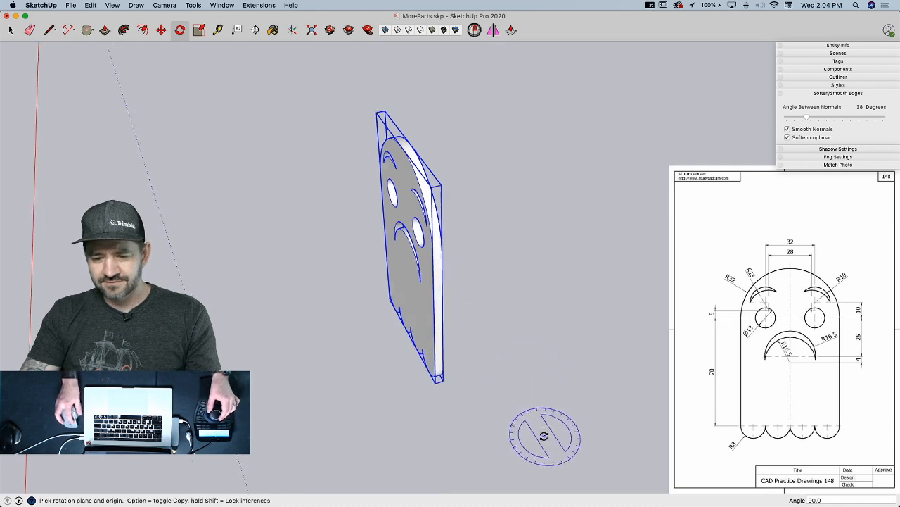
- Move the ghost group about 763 m along the red axis to the end of the row of parts
{"action": "key", "text": "m"}
{"action": "left_click", "coordinate": [577, 336]}
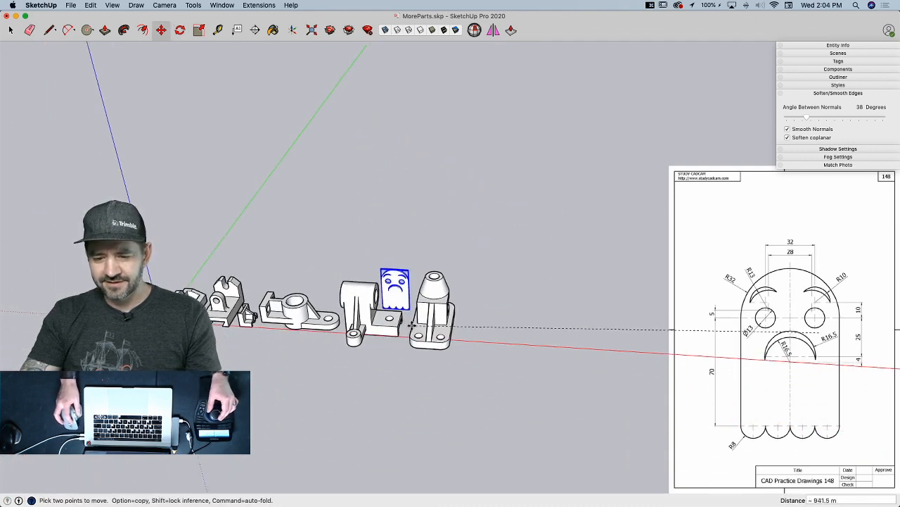
{"action": "left_click", "coordinate": [468, 349]}
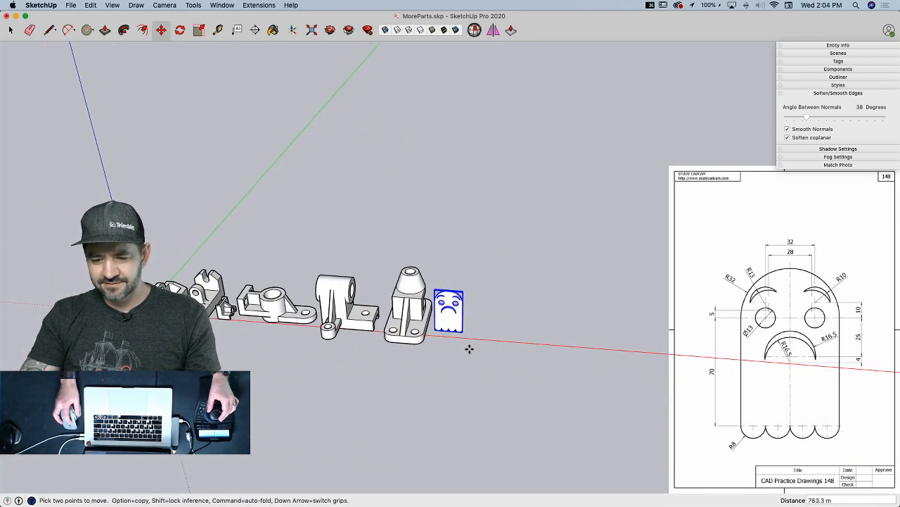
{"action": "key", "text": "space"}
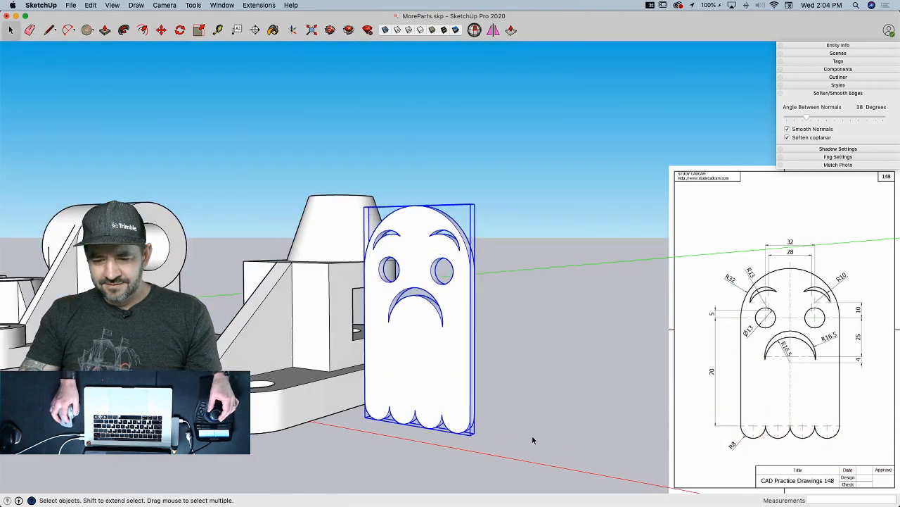
{"action": "left_click", "coordinate": [591, 168]}
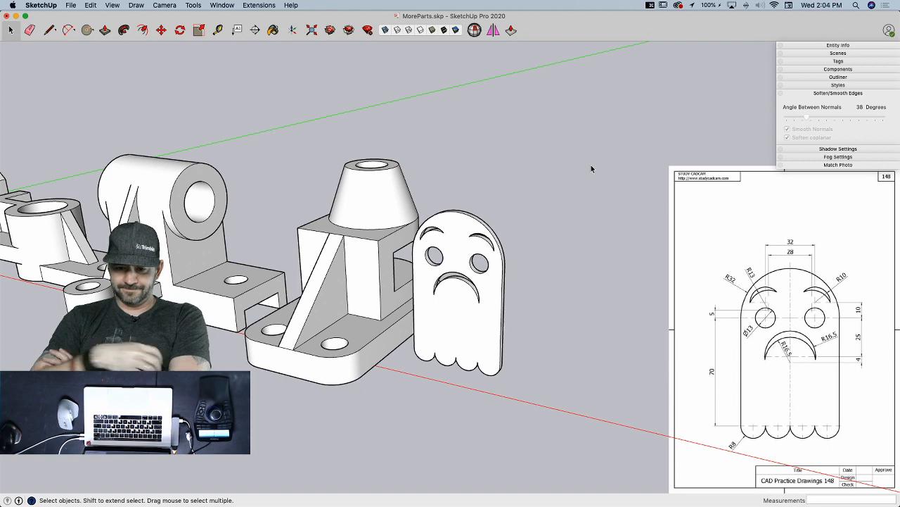
- Shift the ghost group slightly farther away from the neighbouring cone-topped part
{"action": "left_click", "coordinate": [463, 355]}
{"action": "key", "text": "m"}
{"action": "left_click", "coordinate": [464, 384]}
{"action": "left_click", "coordinate": [488, 388]}
{"action": "key", "text": "space"}
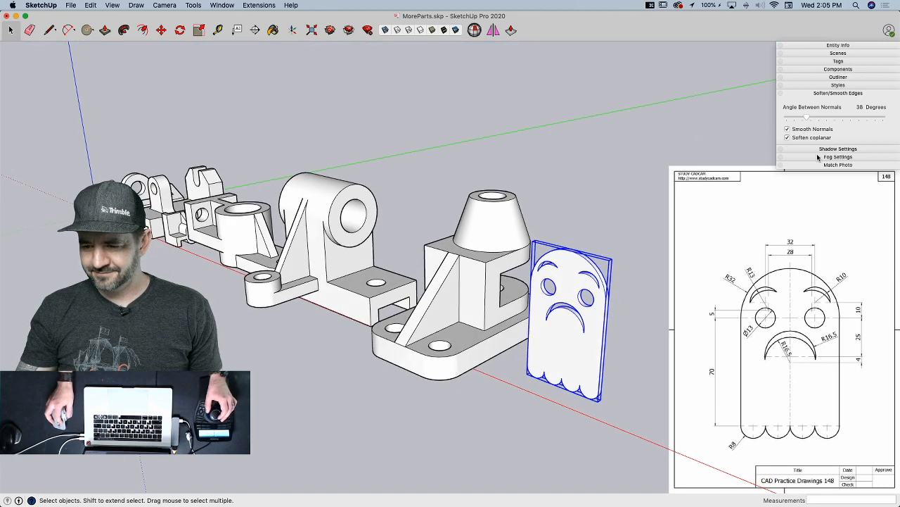
- Remove the Ghost watermark from the model's style and save the model
{"action": "left_click", "coordinate": [838, 85]}
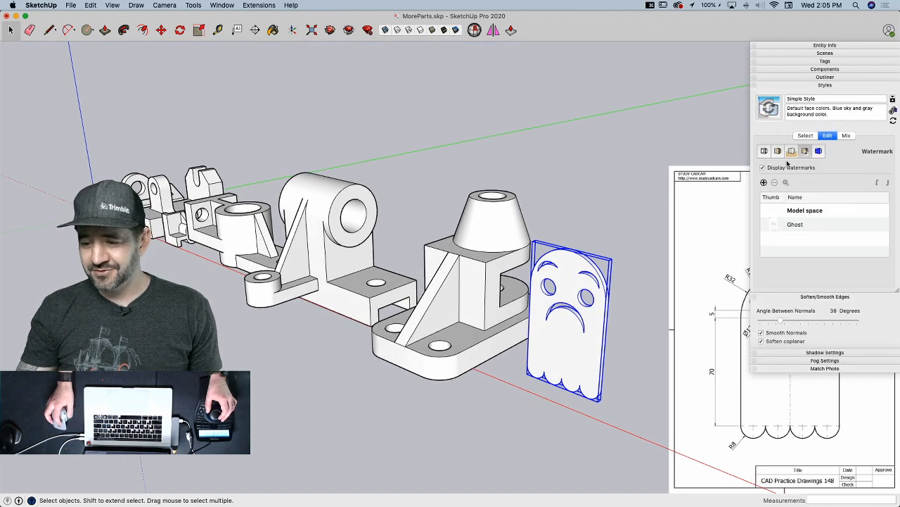
{"action": "left_click", "coordinate": [786, 225]}
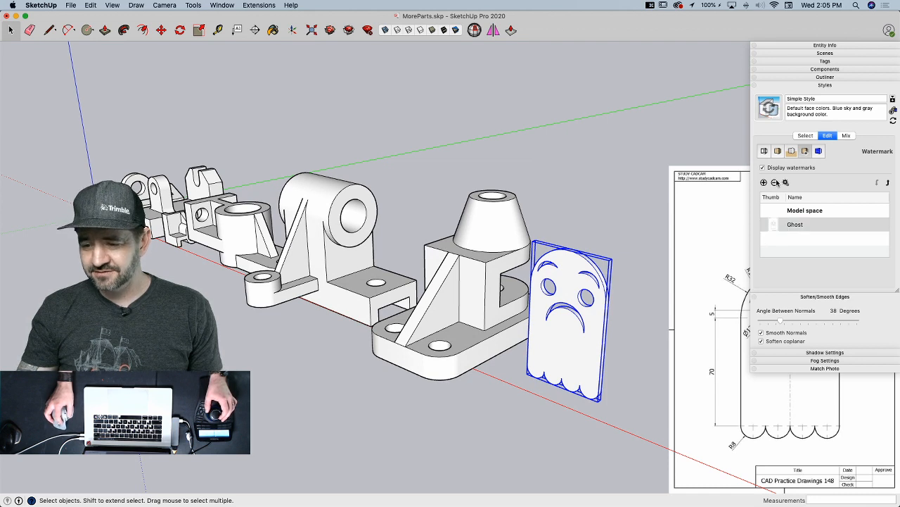
{"action": "left_click", "coordinate": [776, 182]}
{"action": "left_click", "coordinate": [534, 175]}
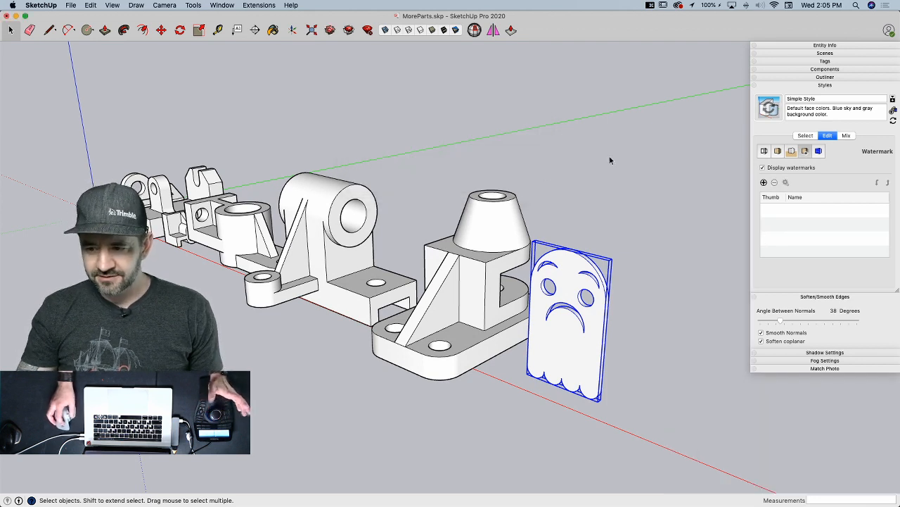
{"action": "left_click", "coordinate": [793, 88]}
{"action": "left_click", "coordinate": [715, 184]}
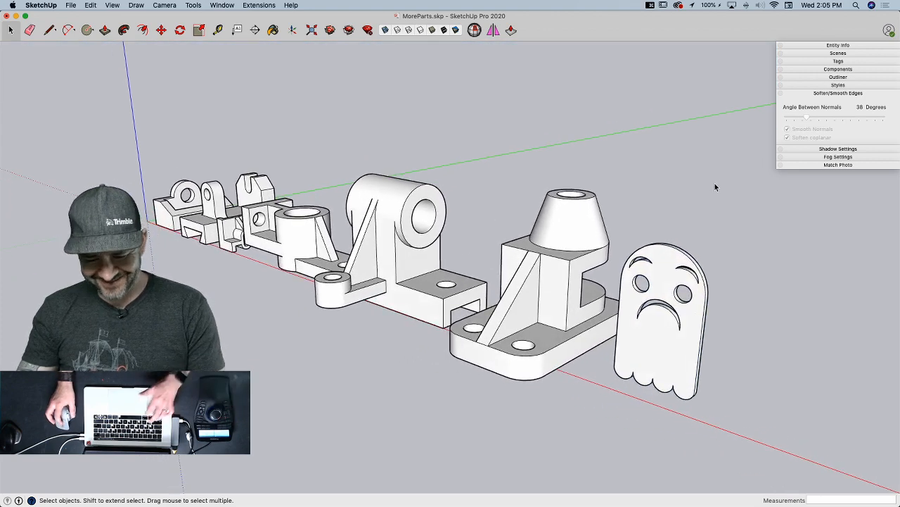
{"action": "key", "text": "super+s"}
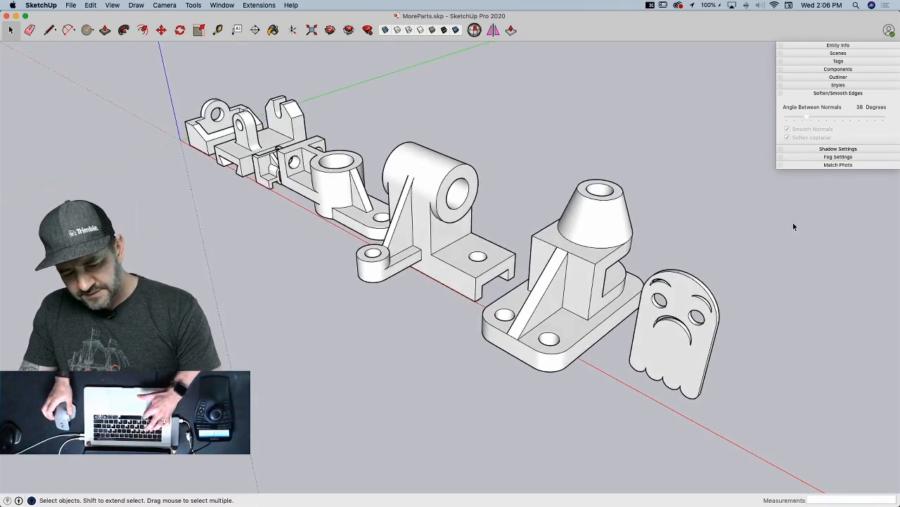
{"action": "key", "text": "super+s"}
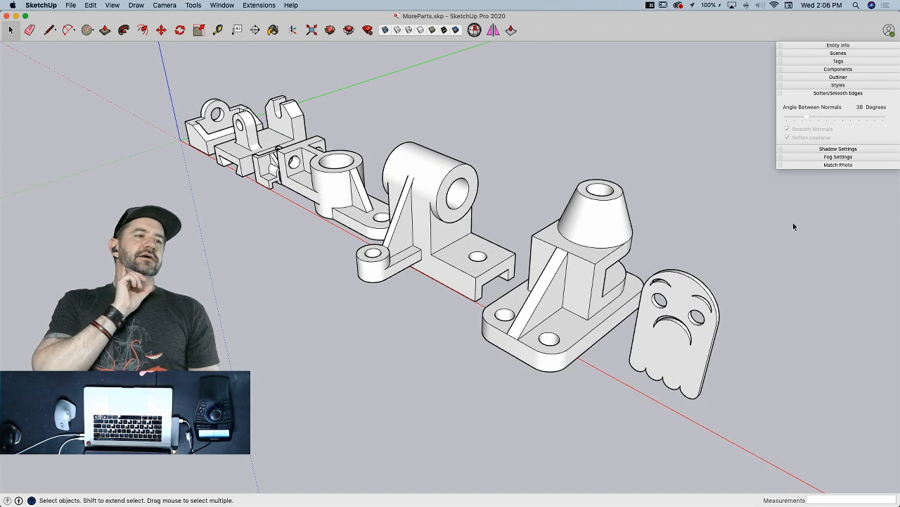